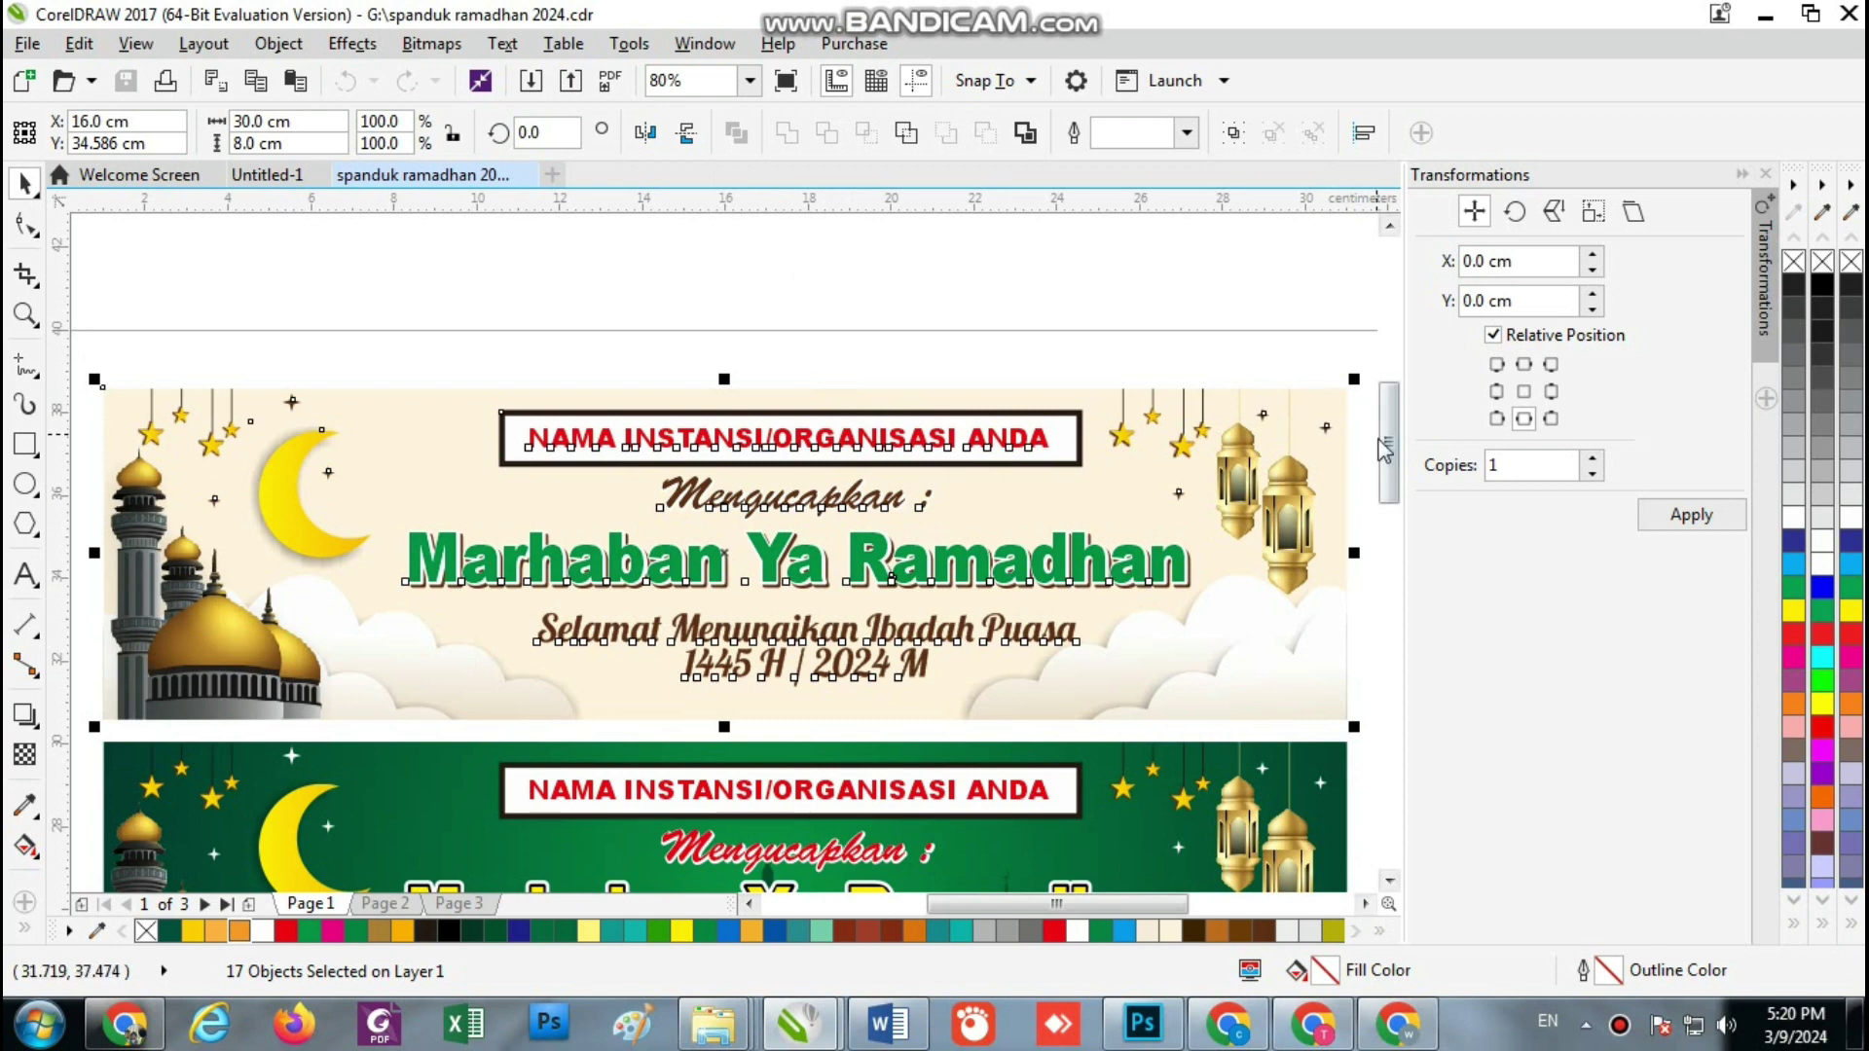
Select all objects of the dark green mosque banner, second on Page 1, and zoom to the selection
left_click_drag(1382, 444, 1375, 523)
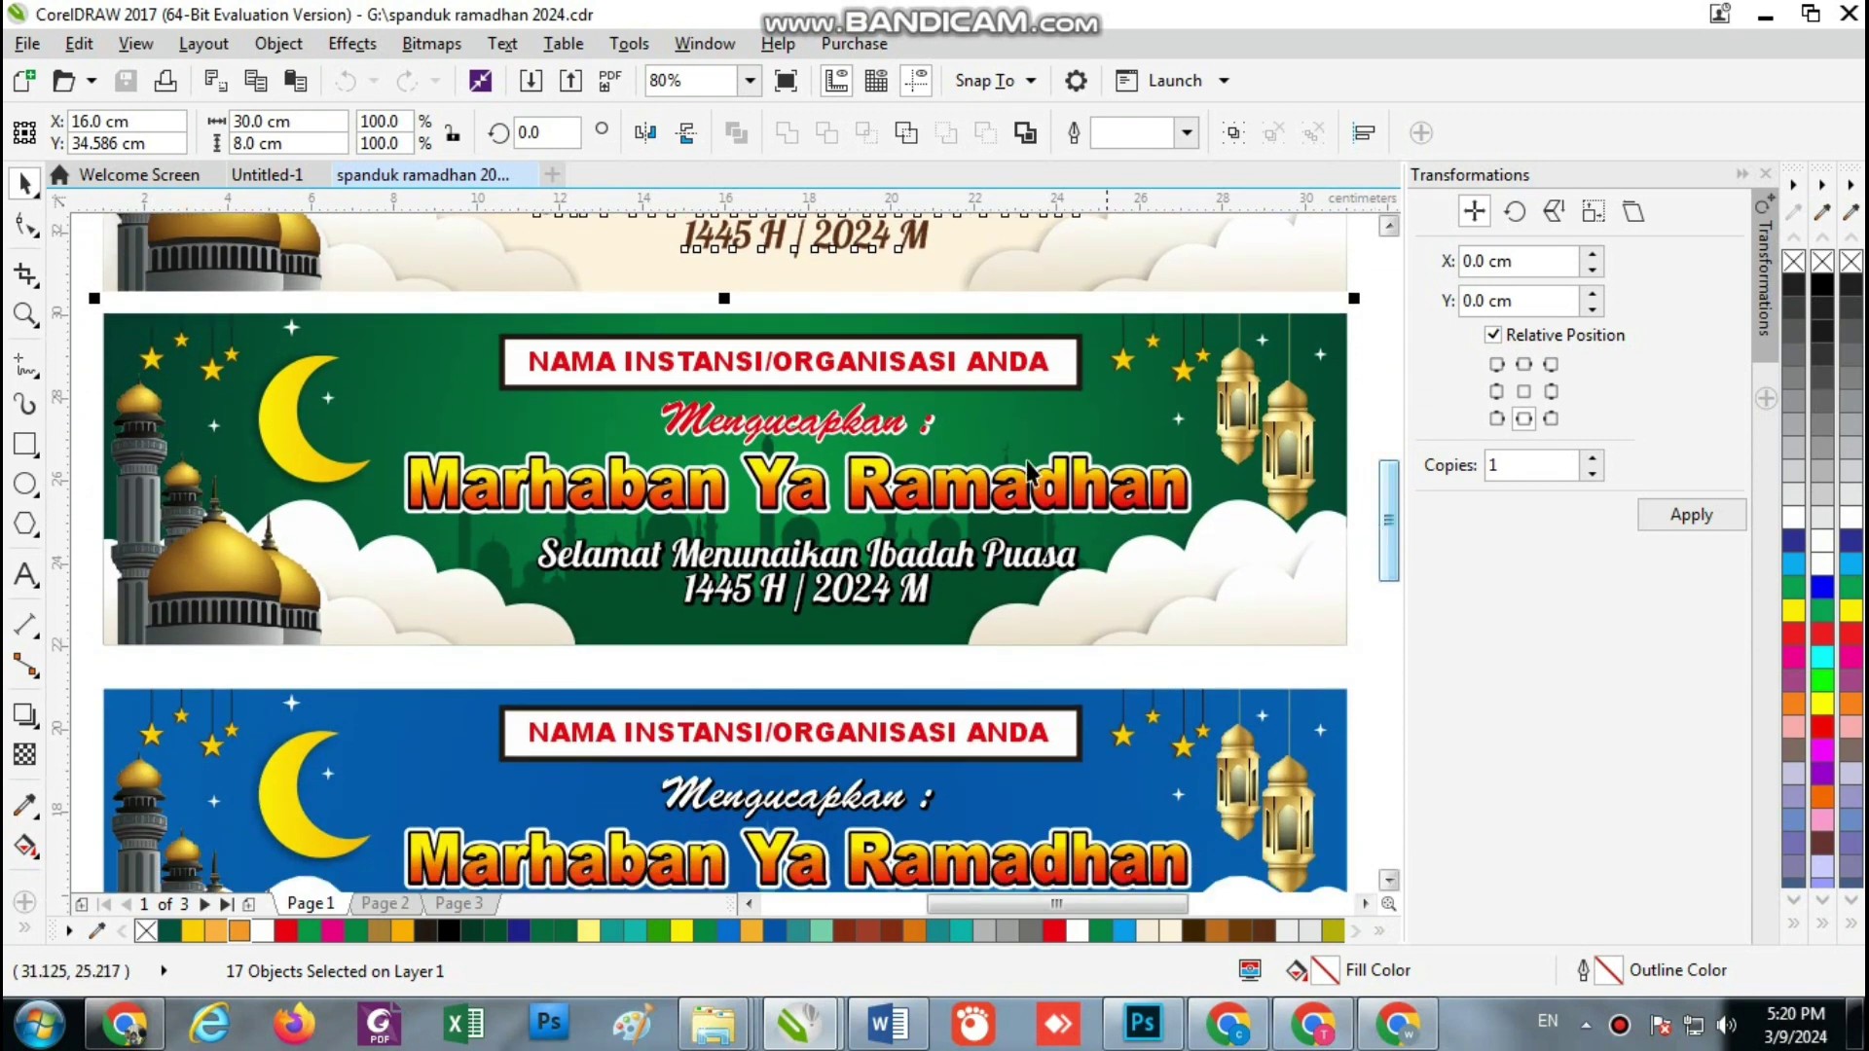
left_click(84, 316)
left_click_drag(1358, 650, 1360, 670)
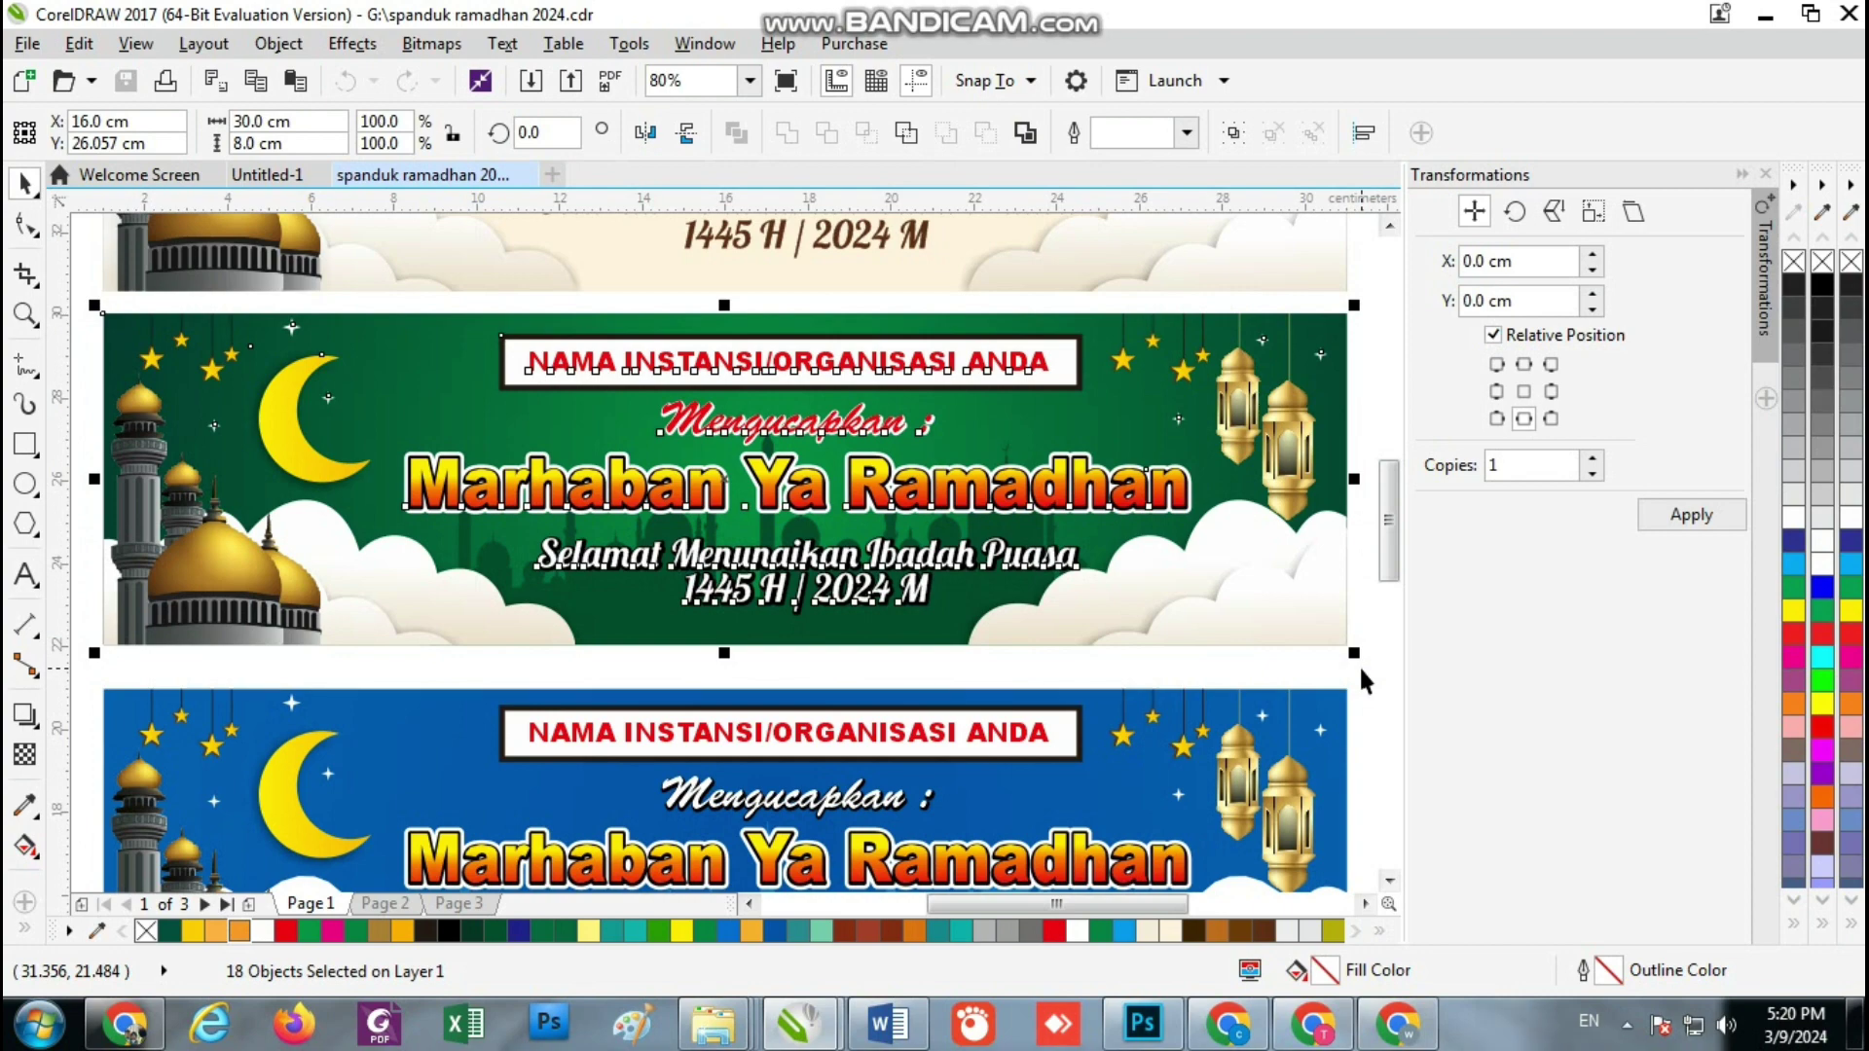
left_click(750, 80)
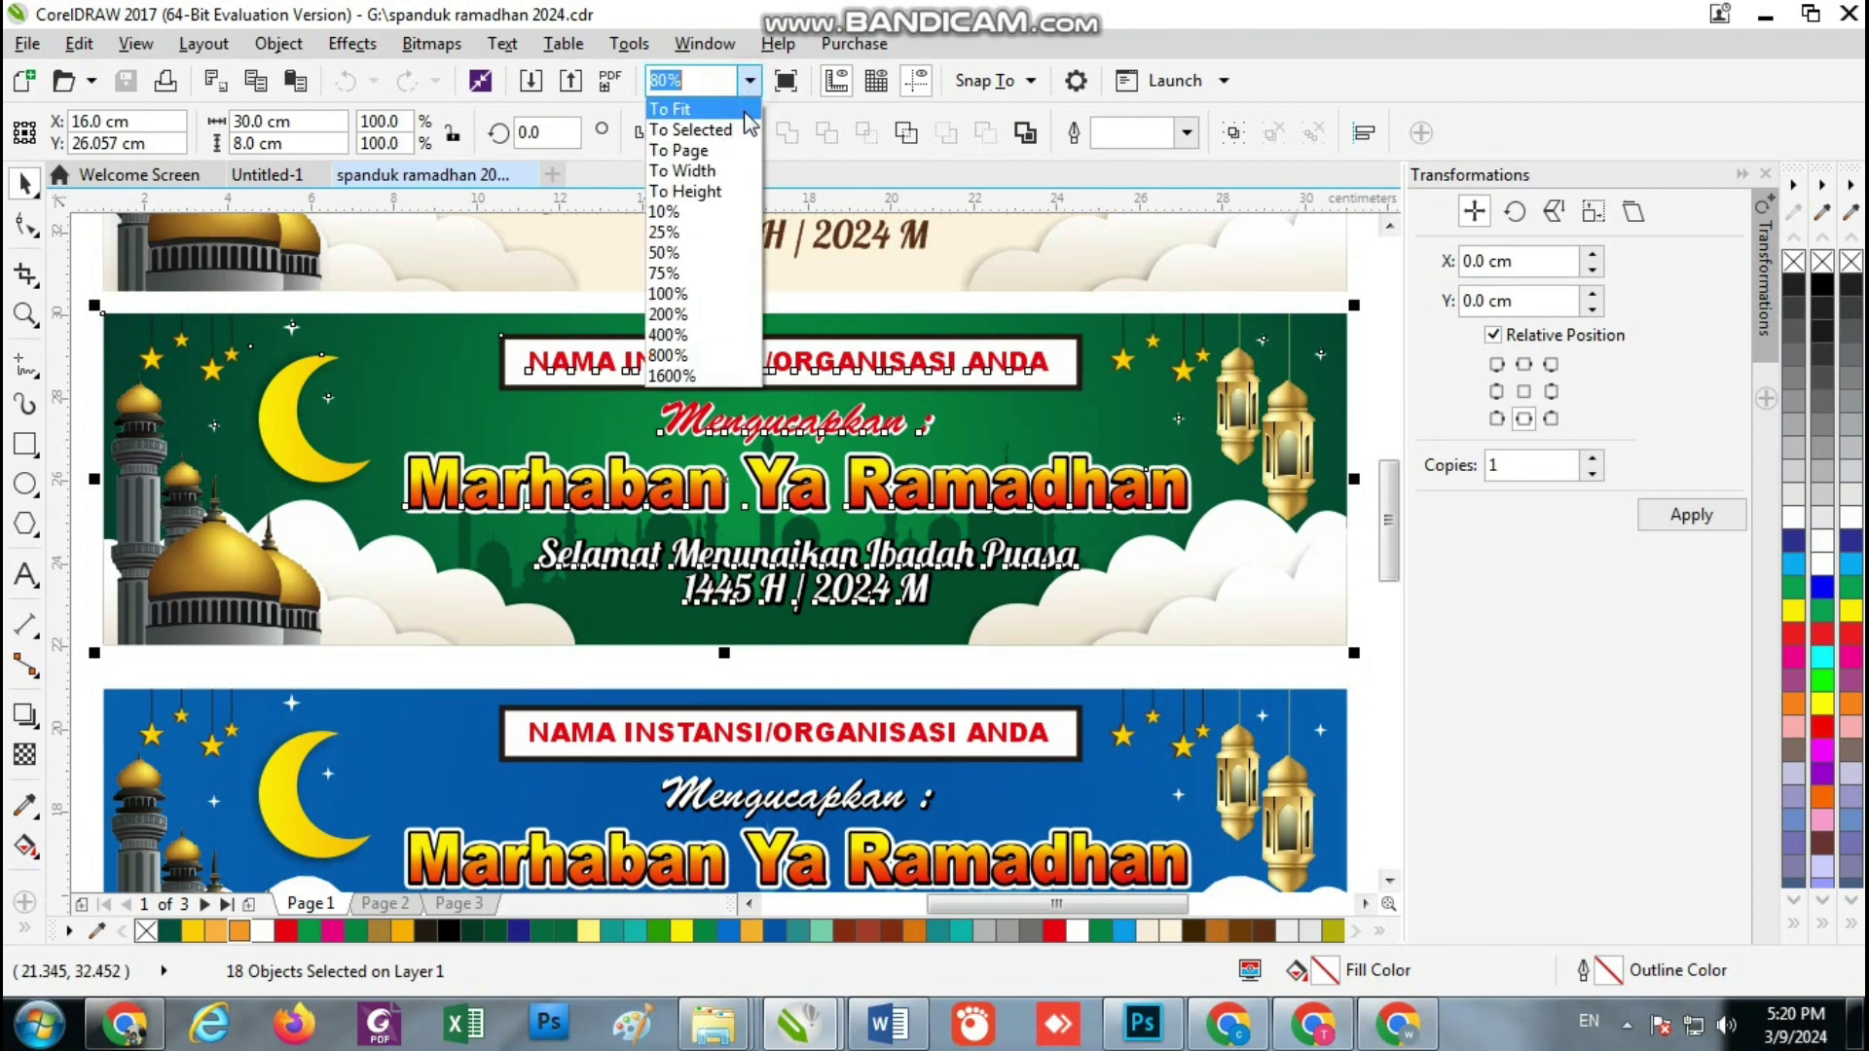
left_click(746, 130)
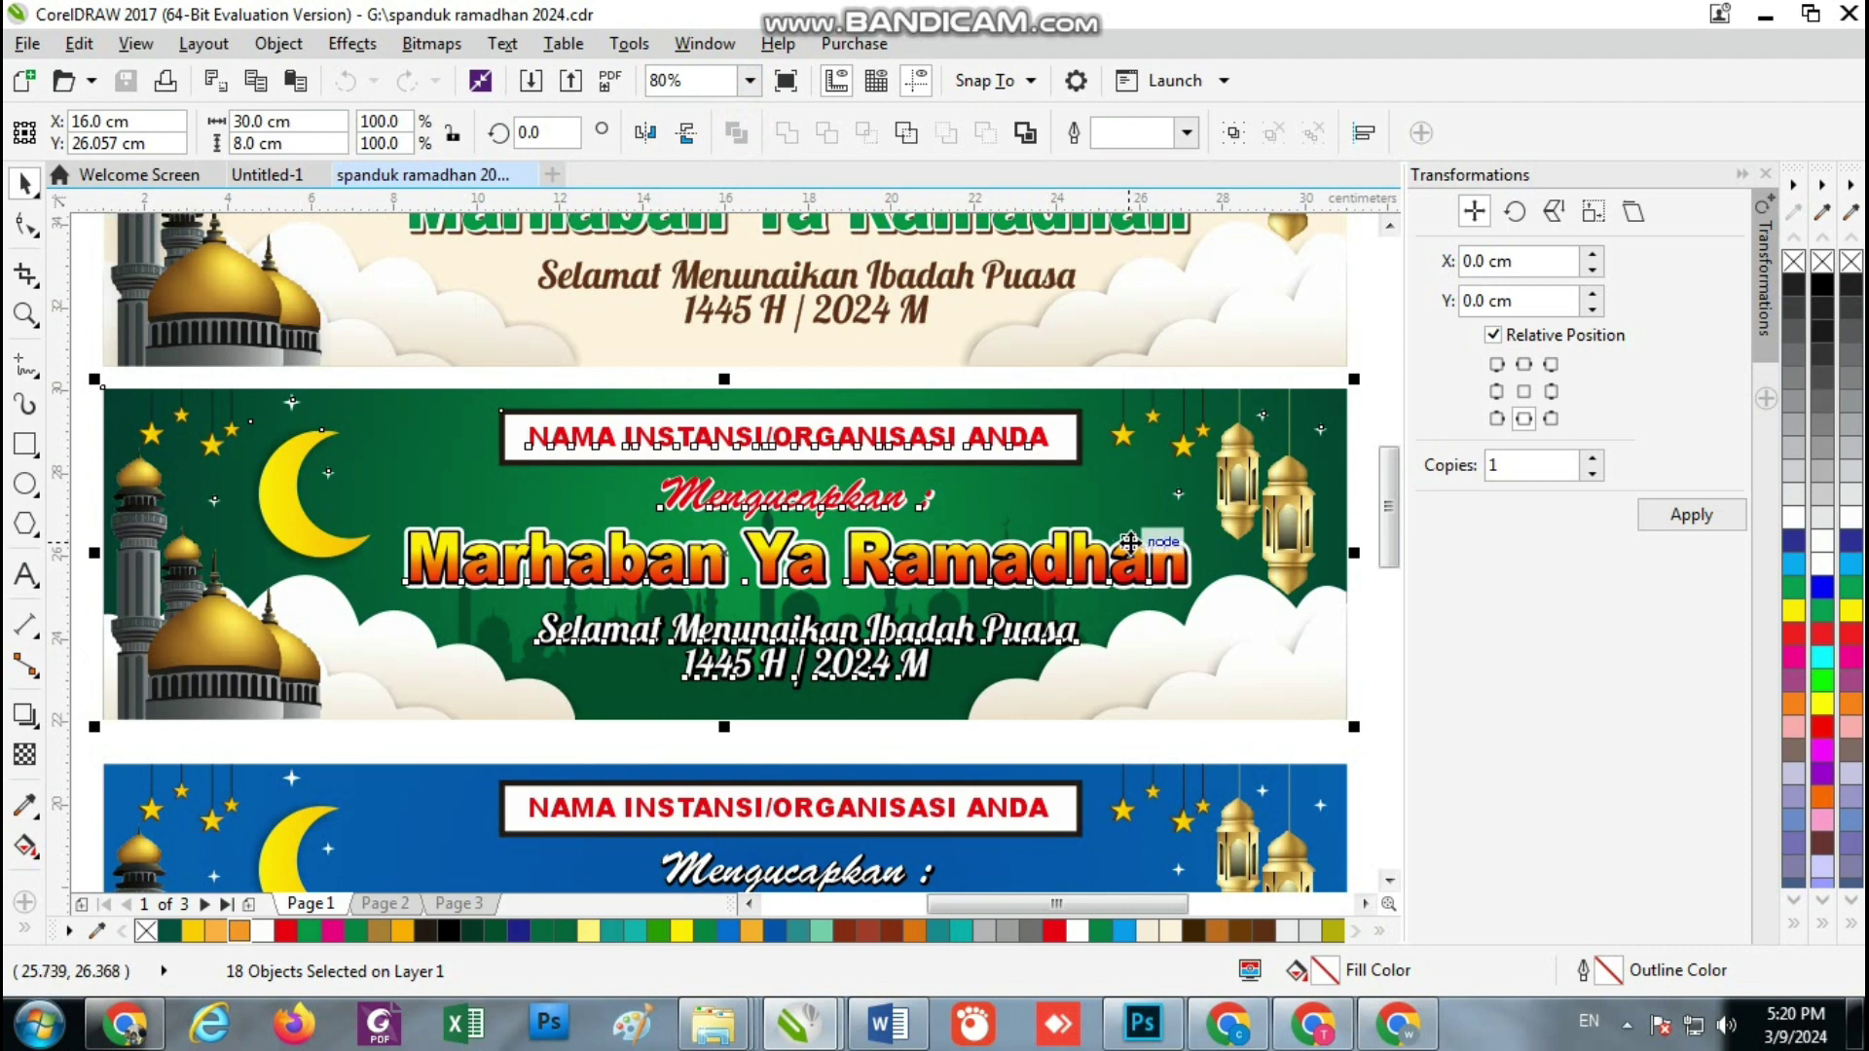
Examine the blue banner on Page 1 by selecting it whole, and its organisation name, Marhaban Ya Ramadhan title and greeting text individually
left_click_drag(1386, 490, 1387, 516)
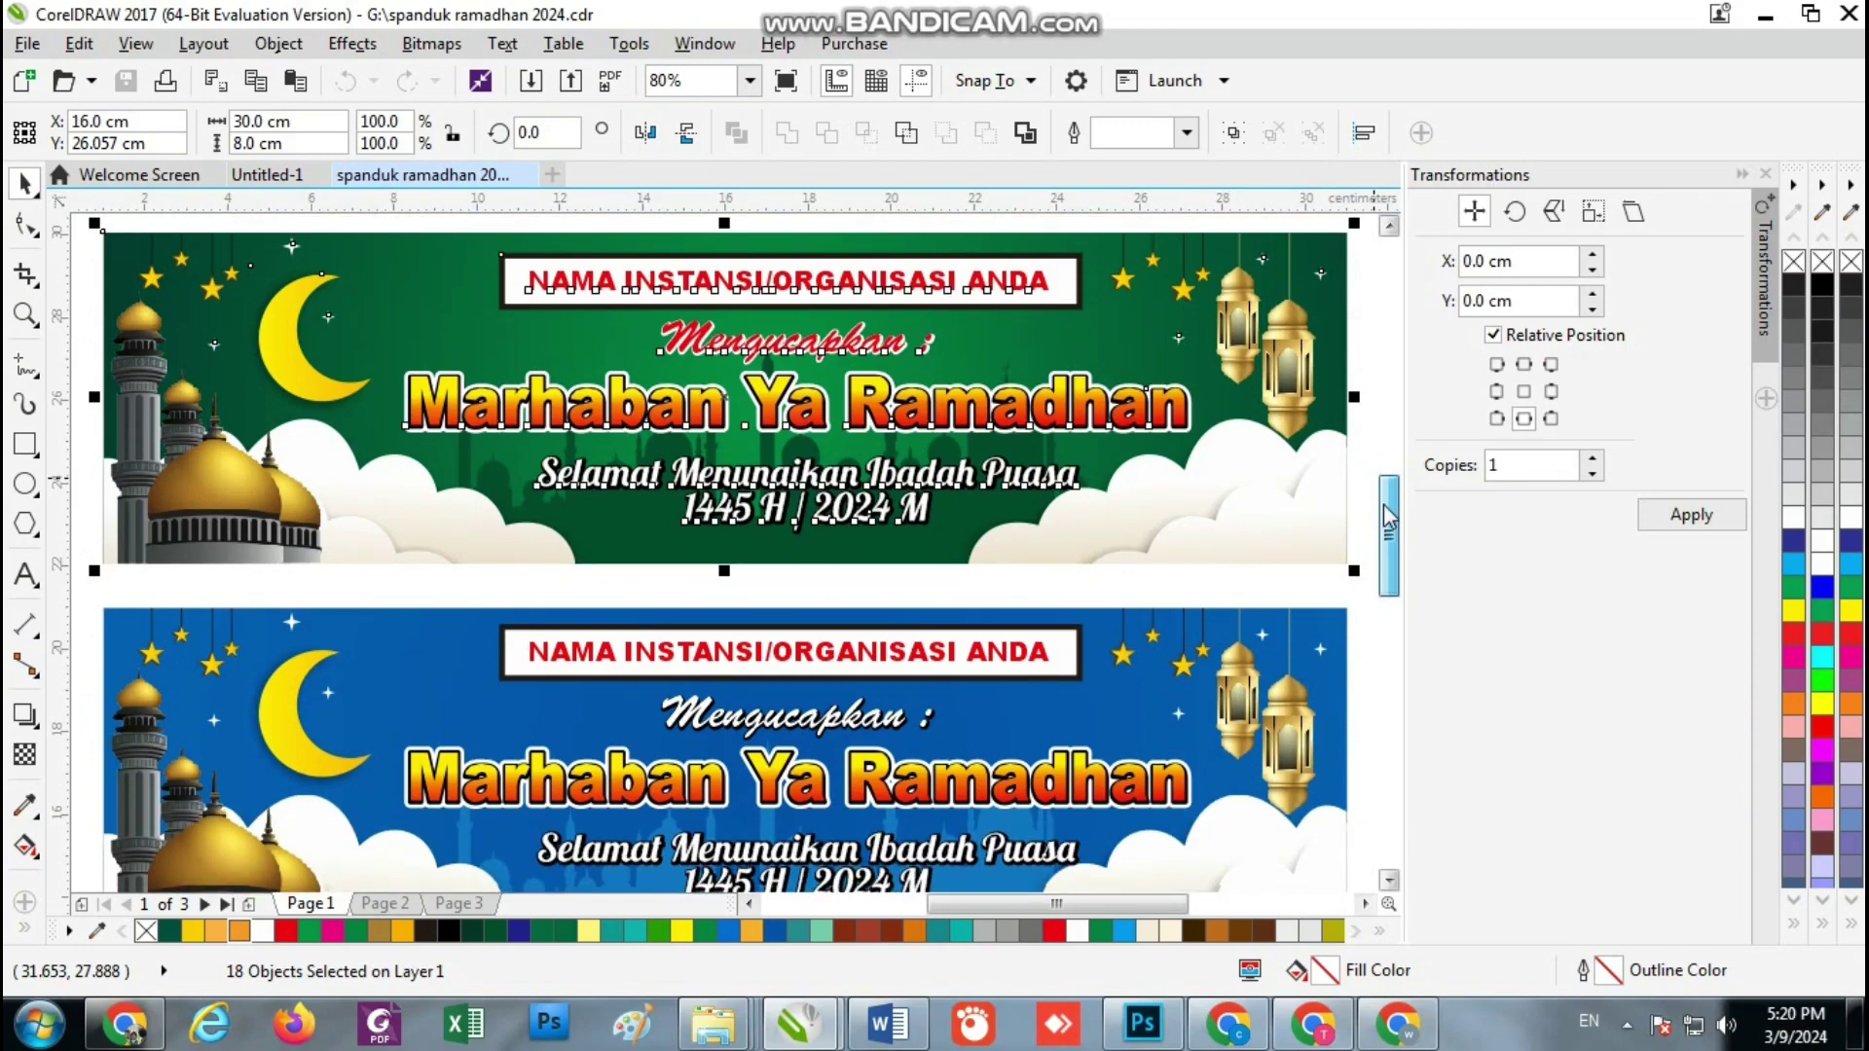
left_click(243, 595)
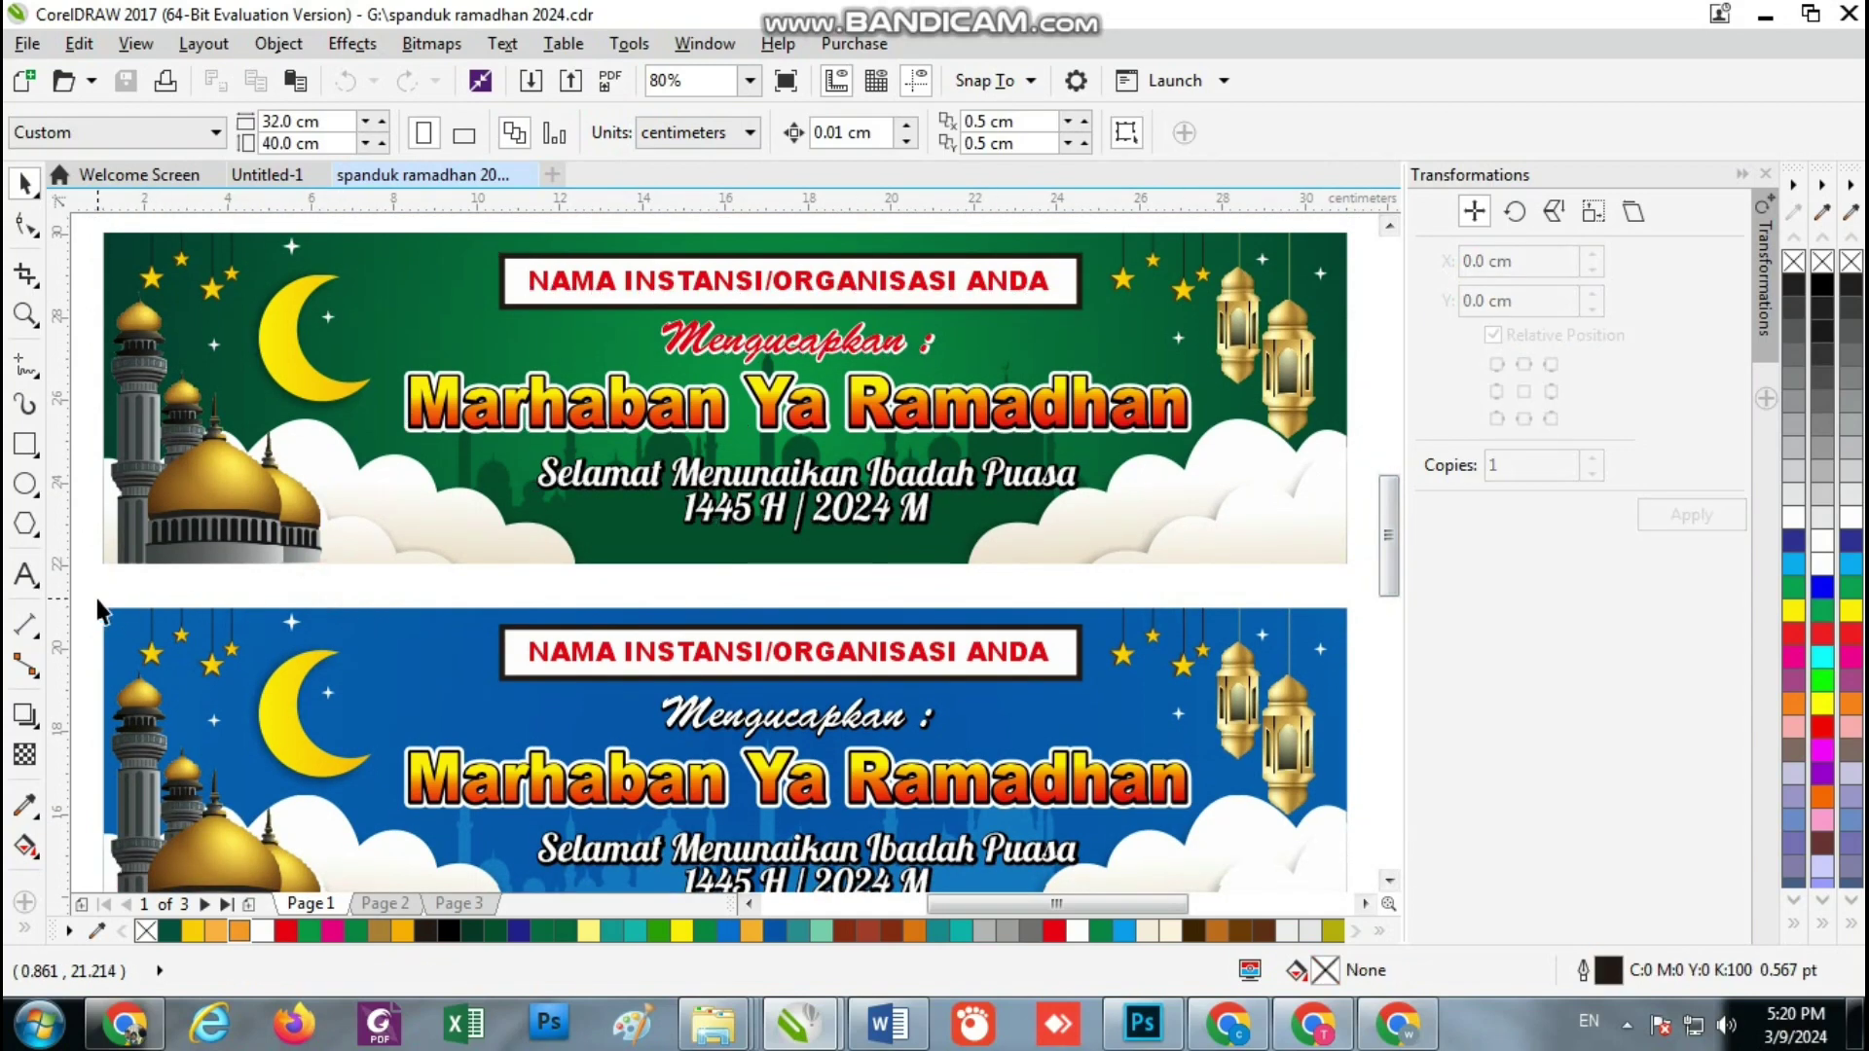
left_click_drag(97, 608, 1201, 833)
left_click_drag(1154, 905, 1111, 907)
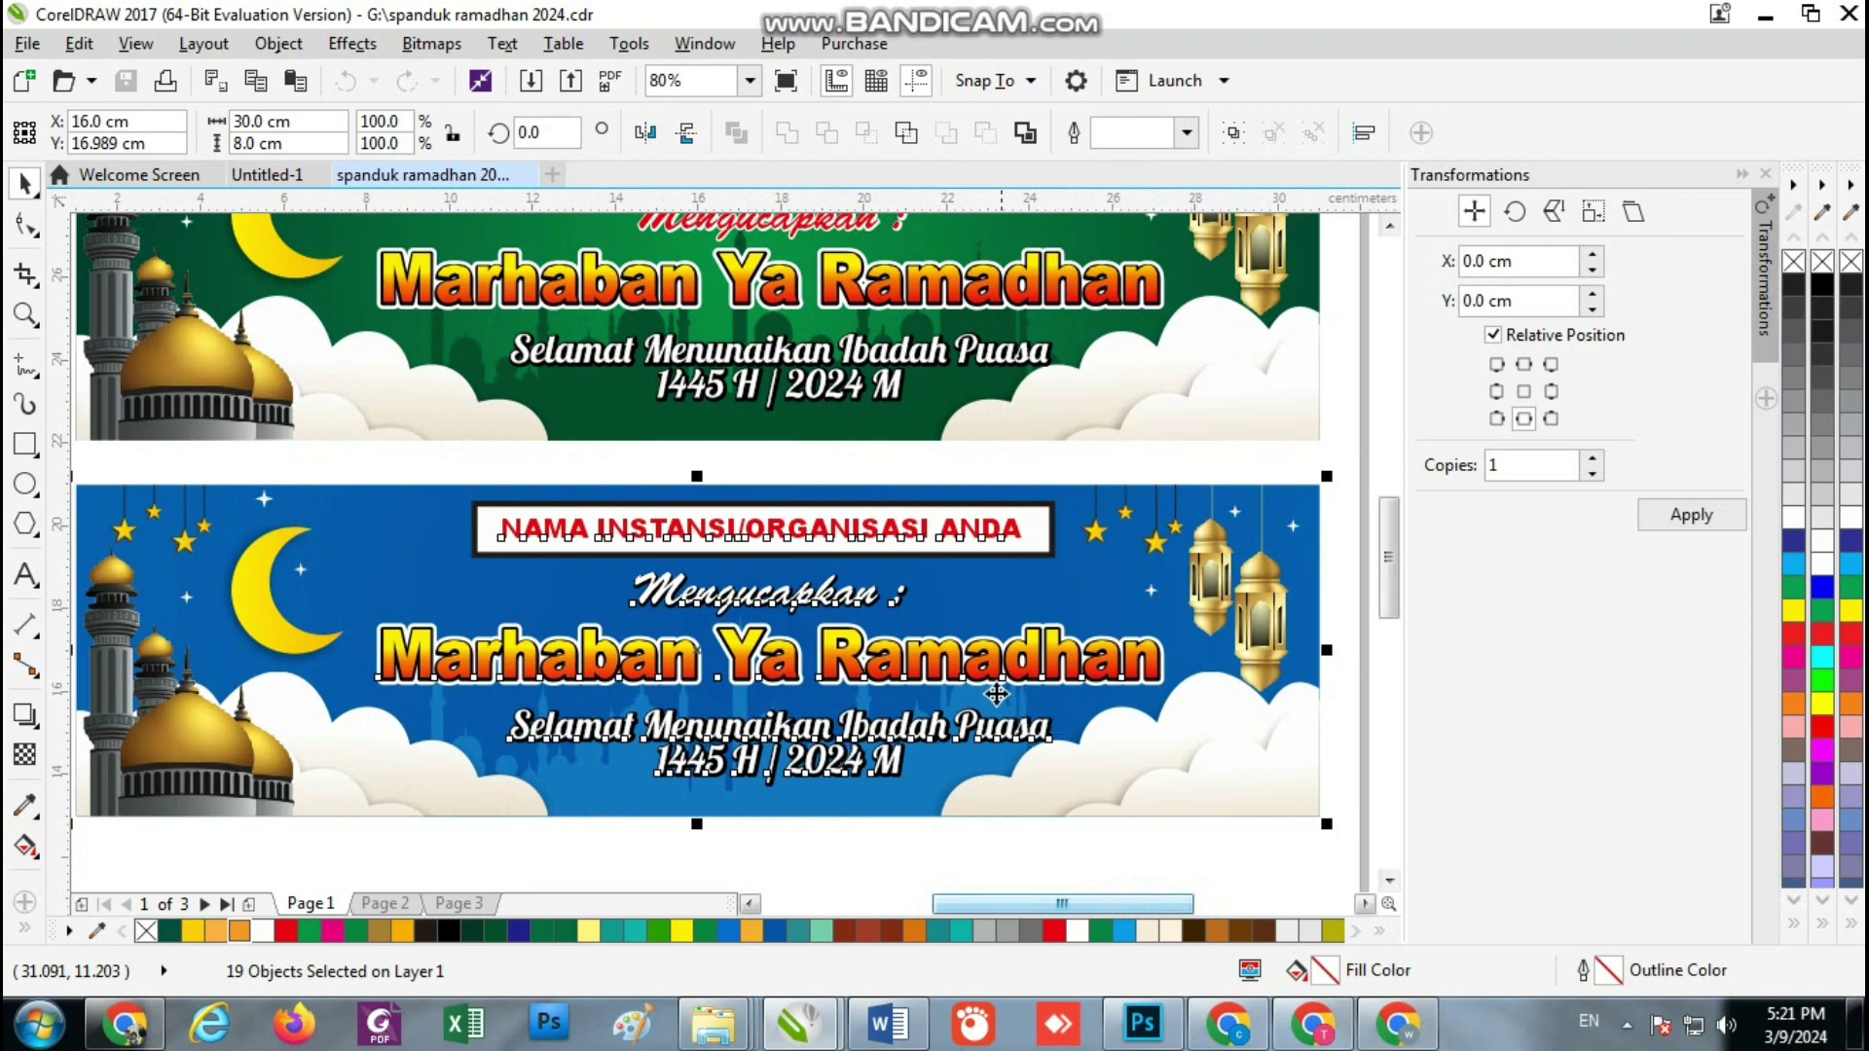
left_click(883, 473)
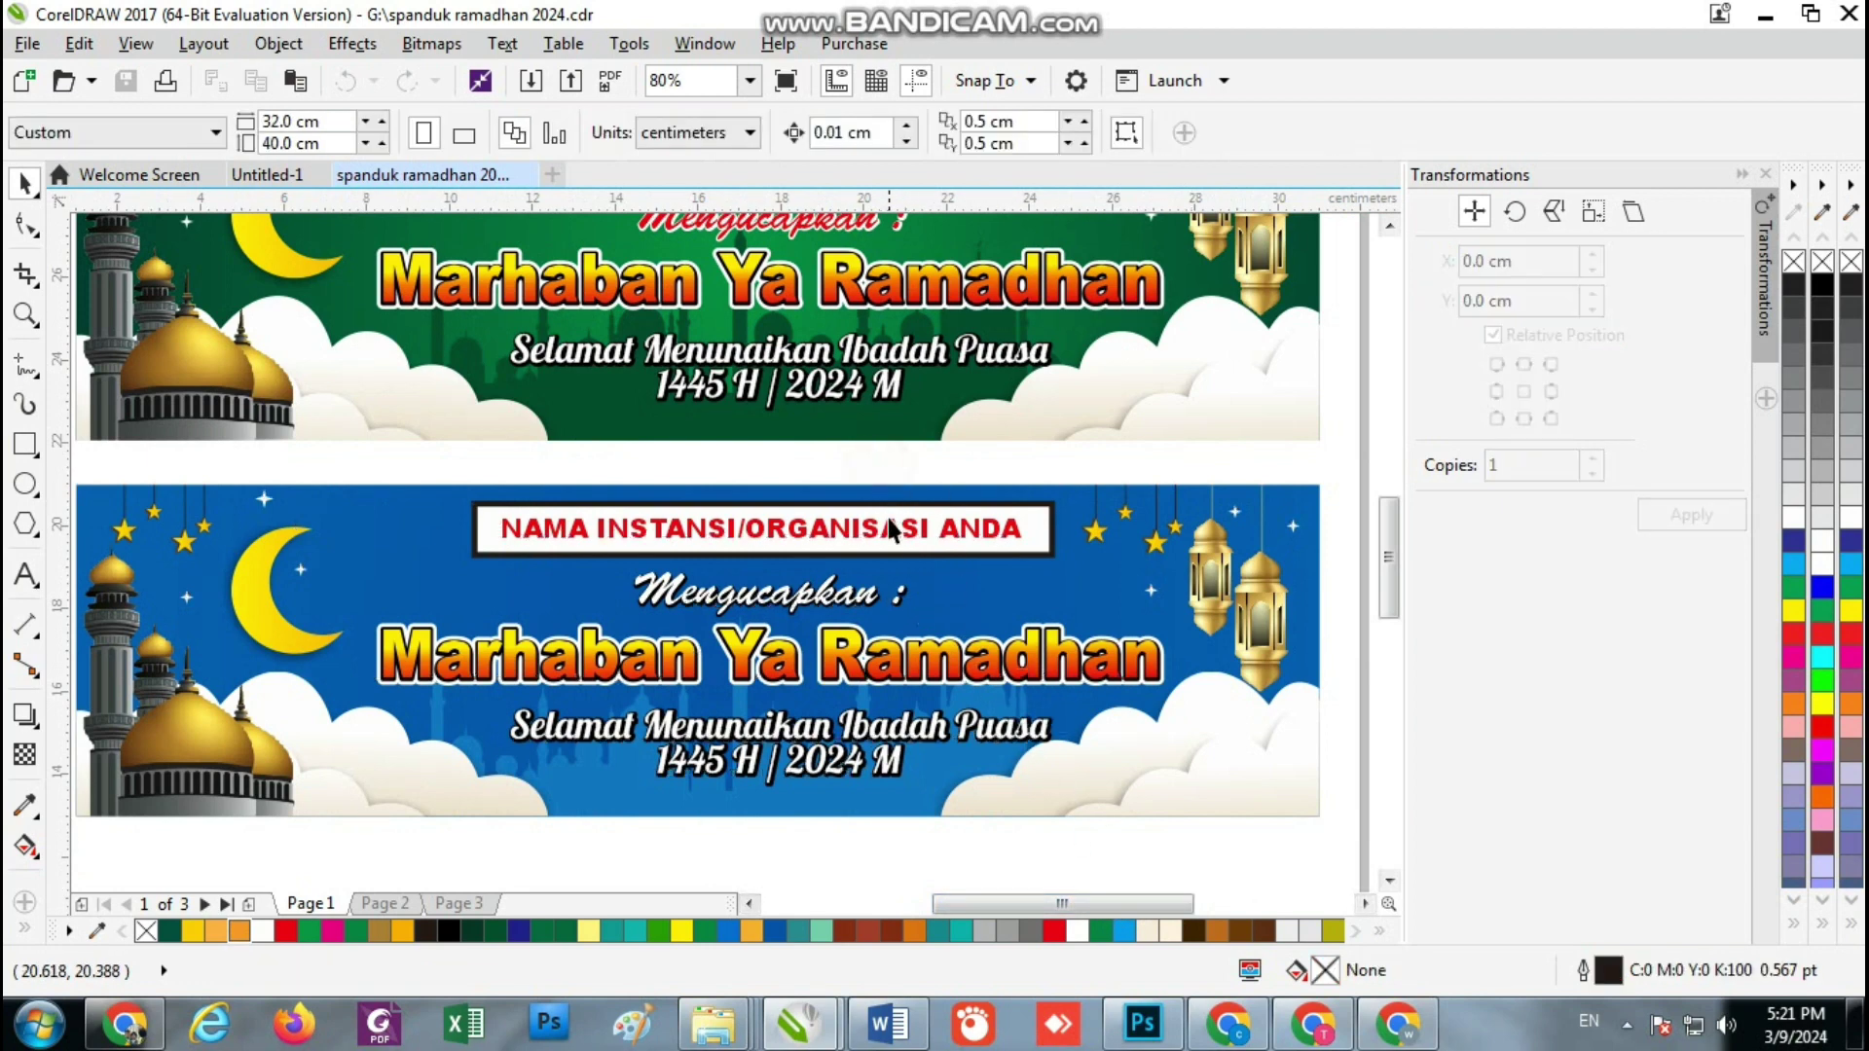
left_click(891, 534)
left_click(925, 662)
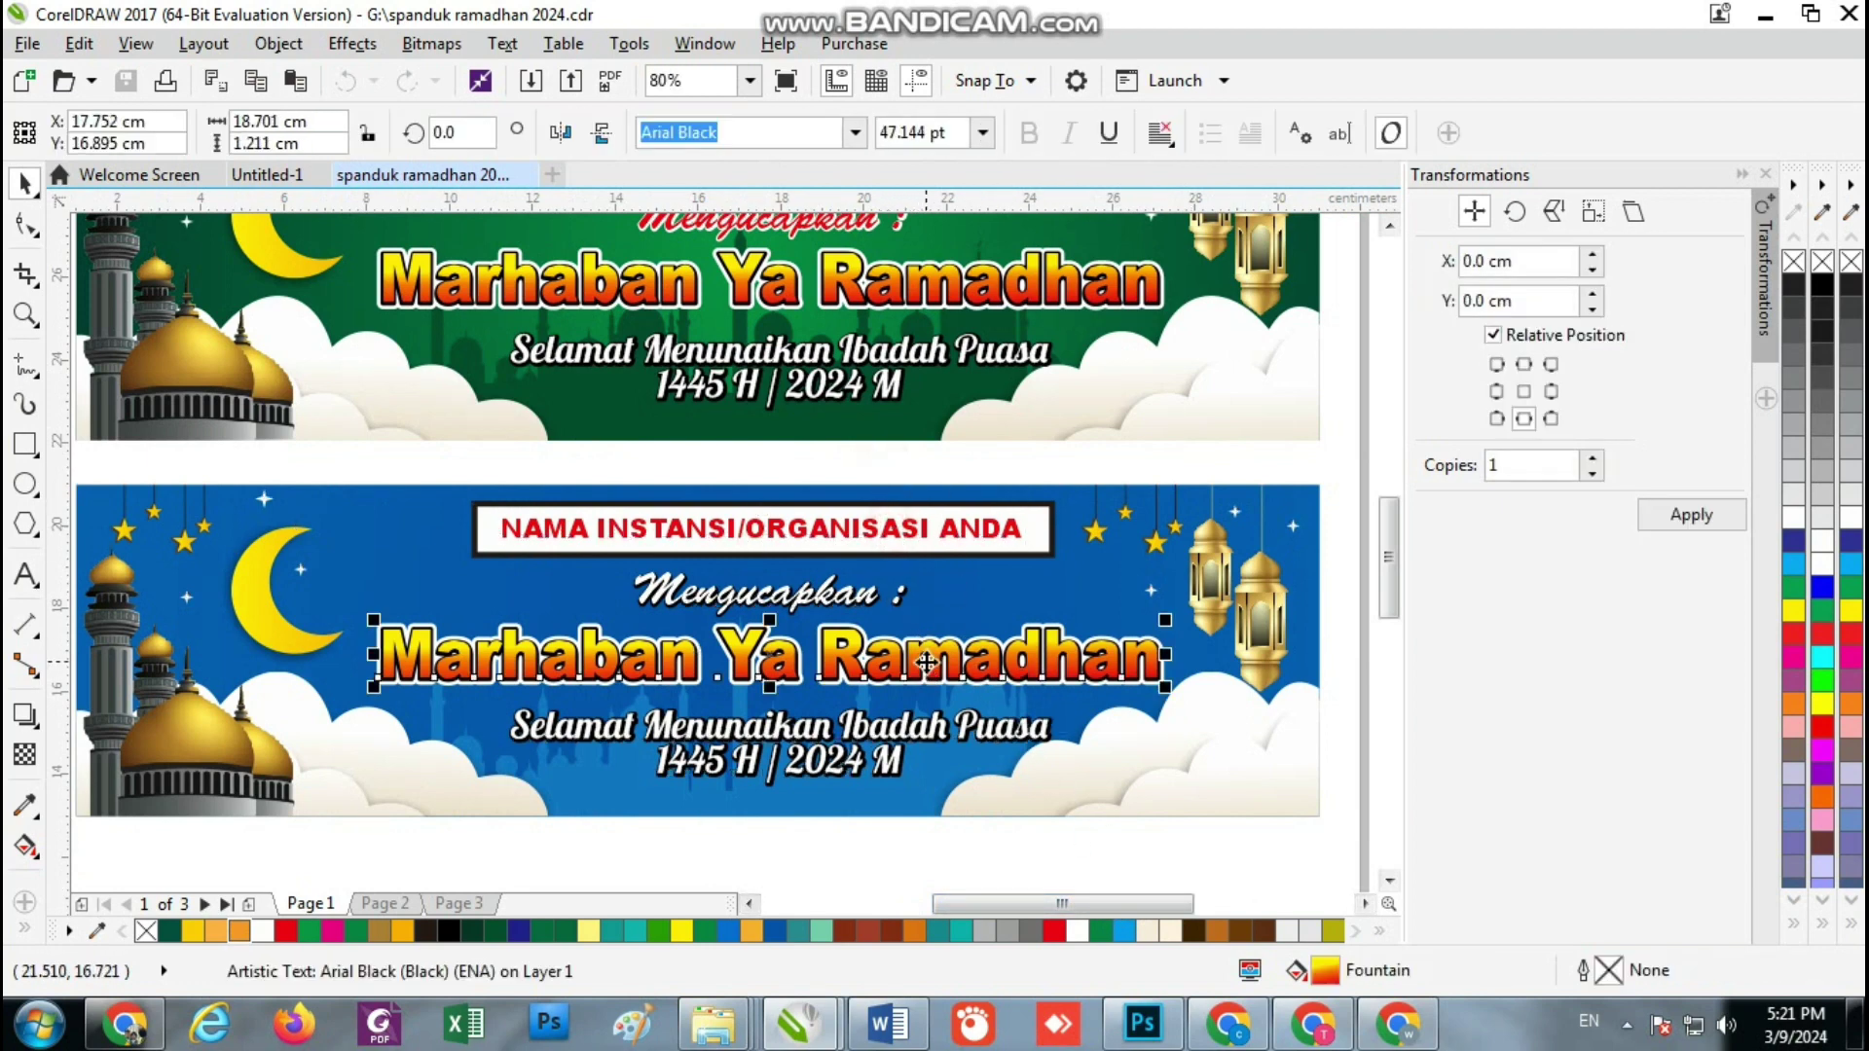
left_click(942, 732)
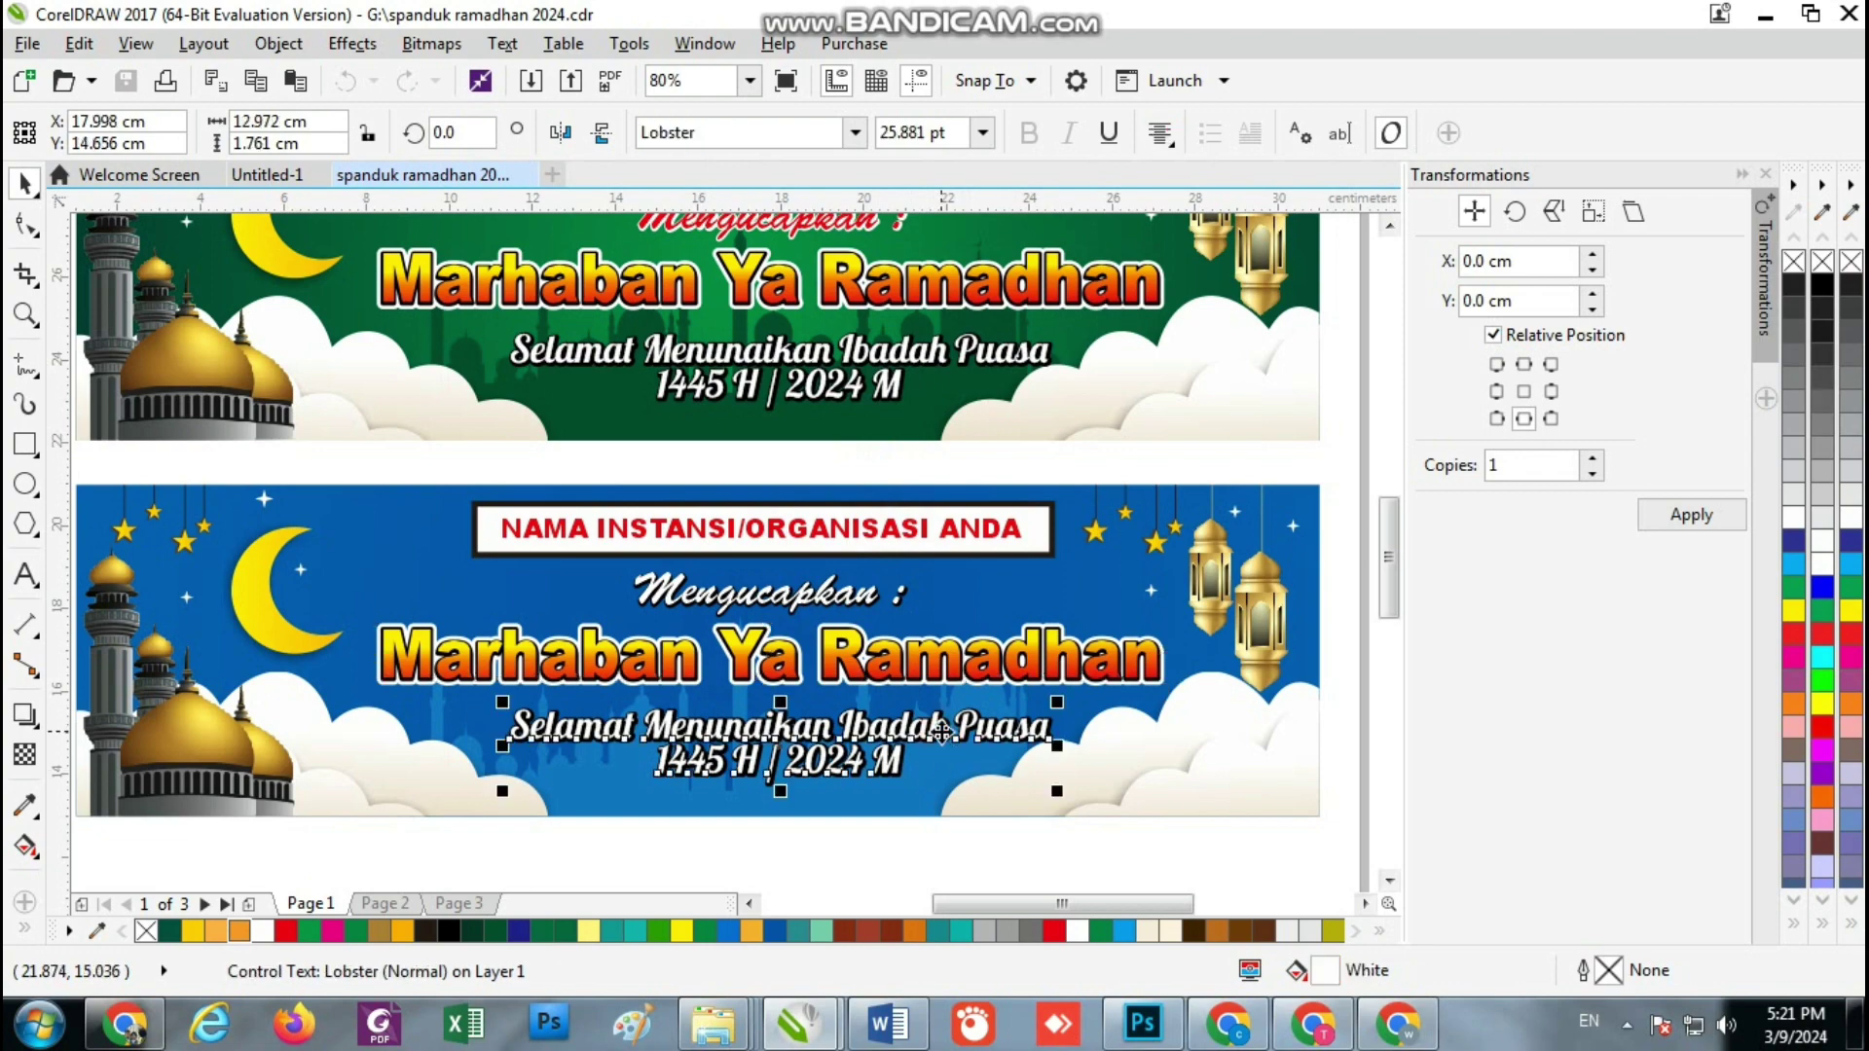
Select all objects of the green banner with the orange mosque, last on Page 1, and zoom to the selection
left_click(1389, 881)
left_click(1389, 880)
left_click(1388, 881)
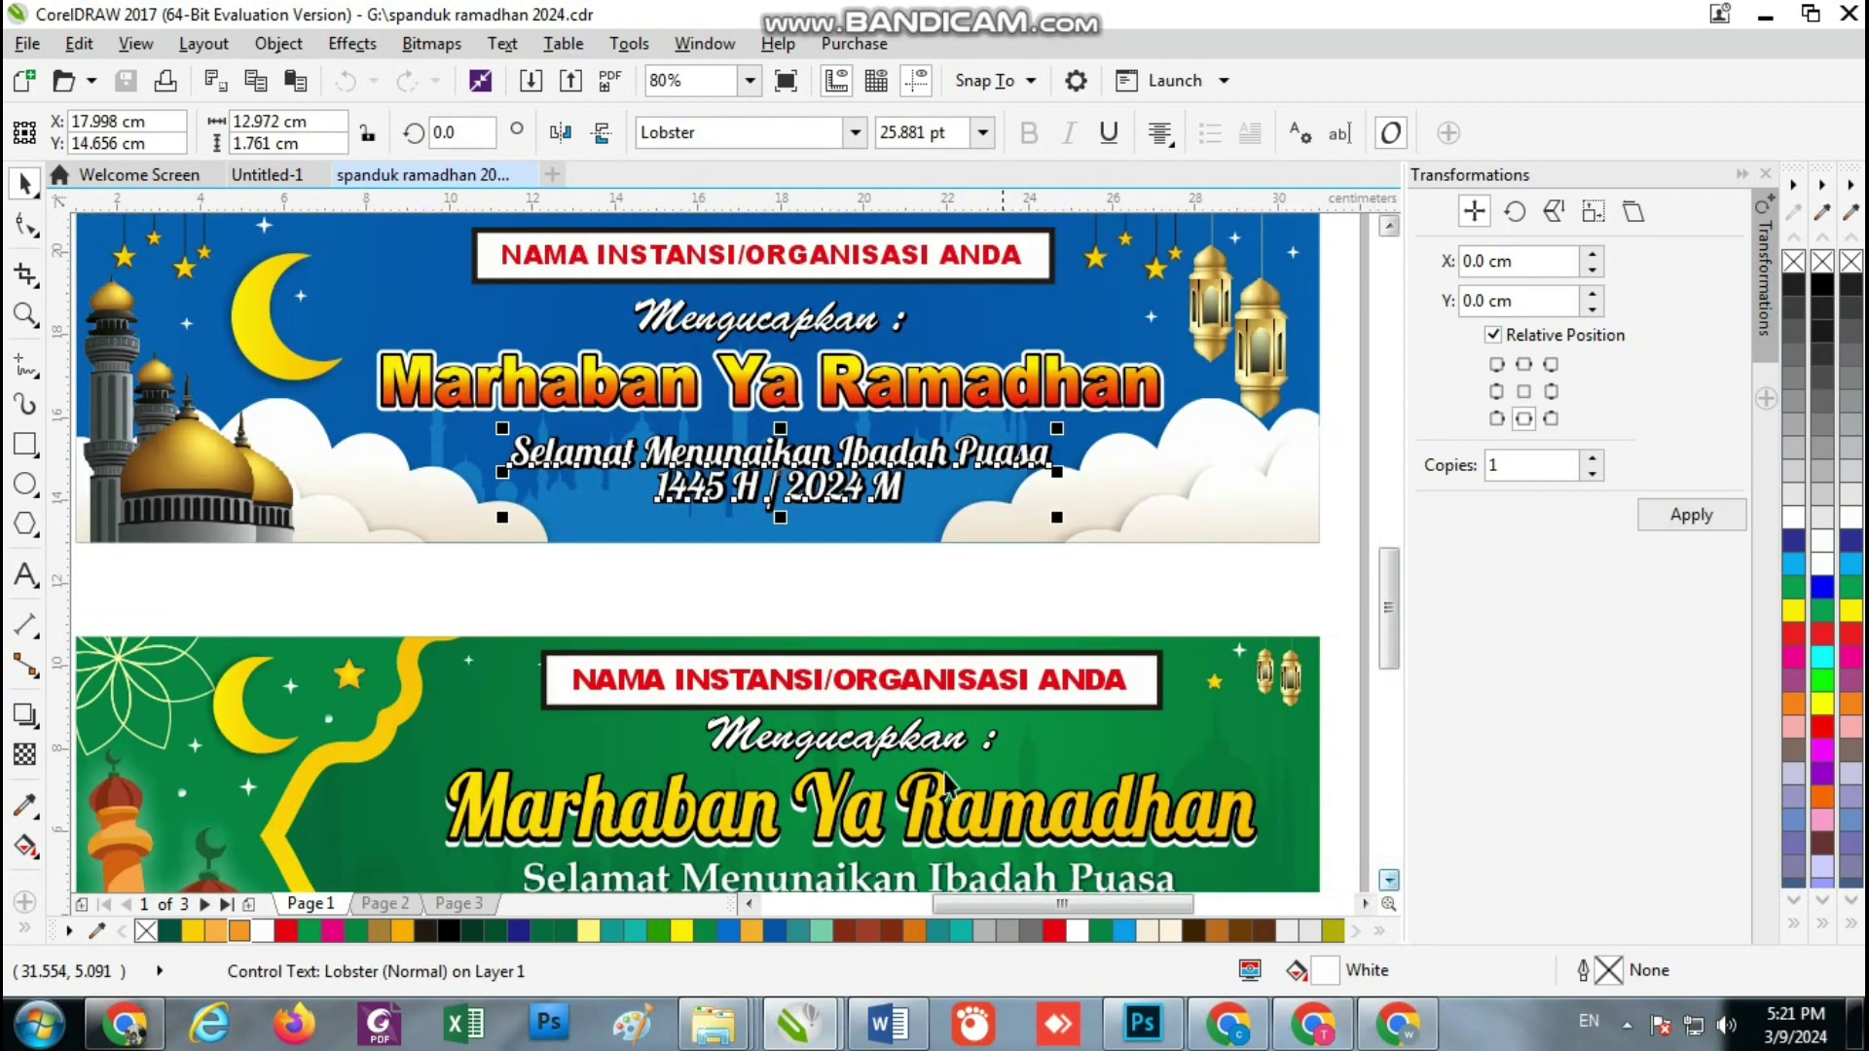
left_click(1389, 881)
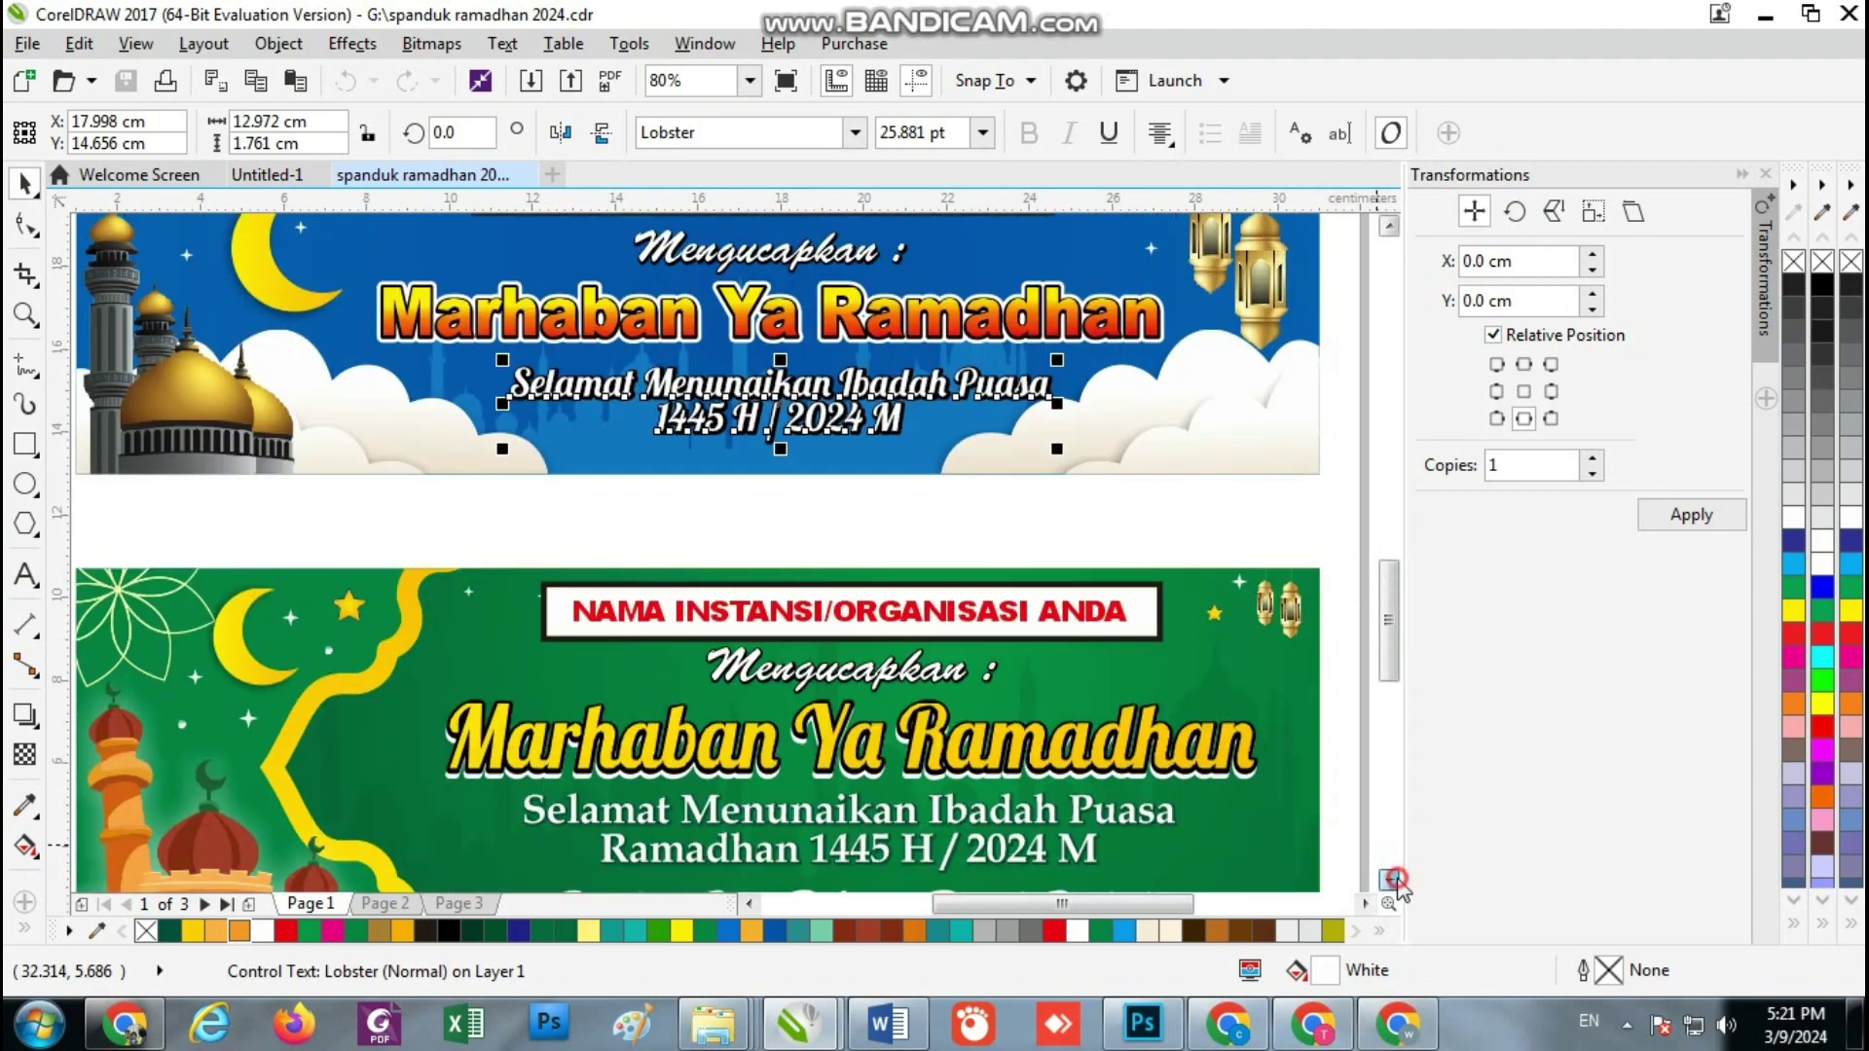
scroll(1329, 543, "down", 2)
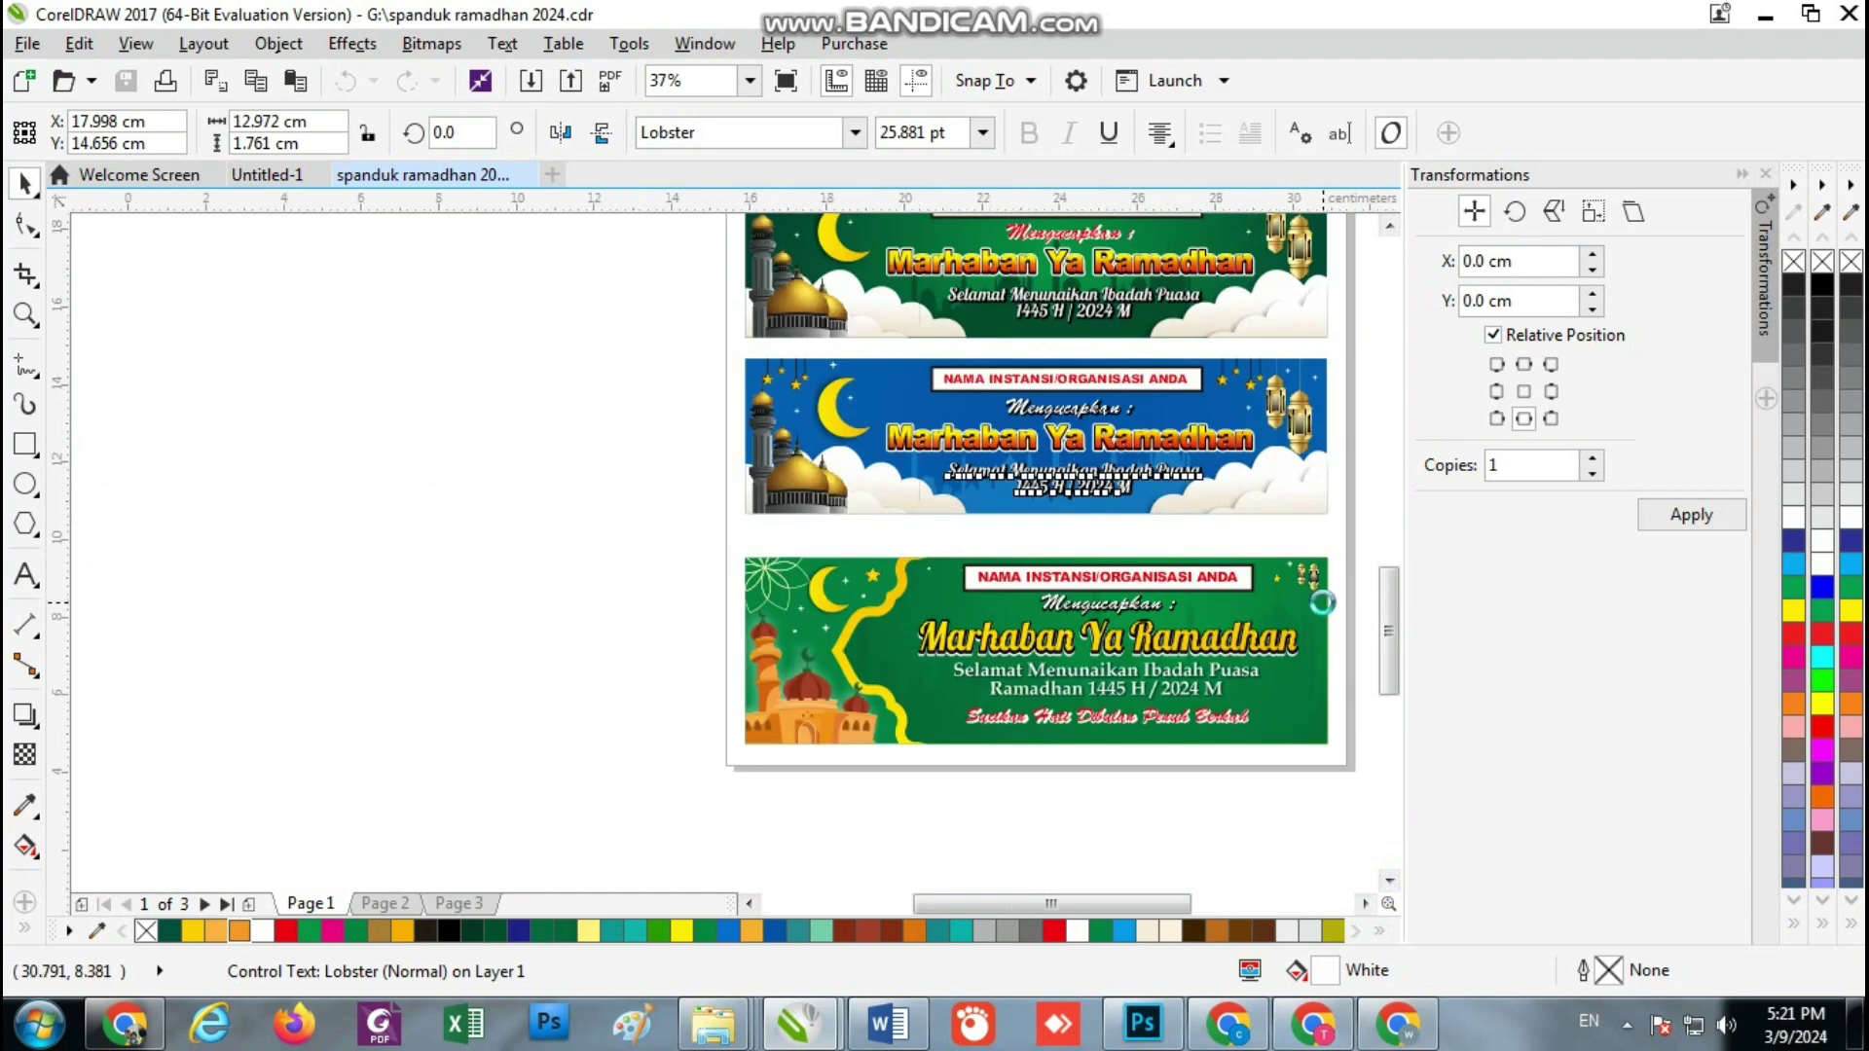
scroll(1322, 602, "up", 1)
scroll(1325, 608, "down", 1)
left_click_drag(1325, 480, 671, 714)
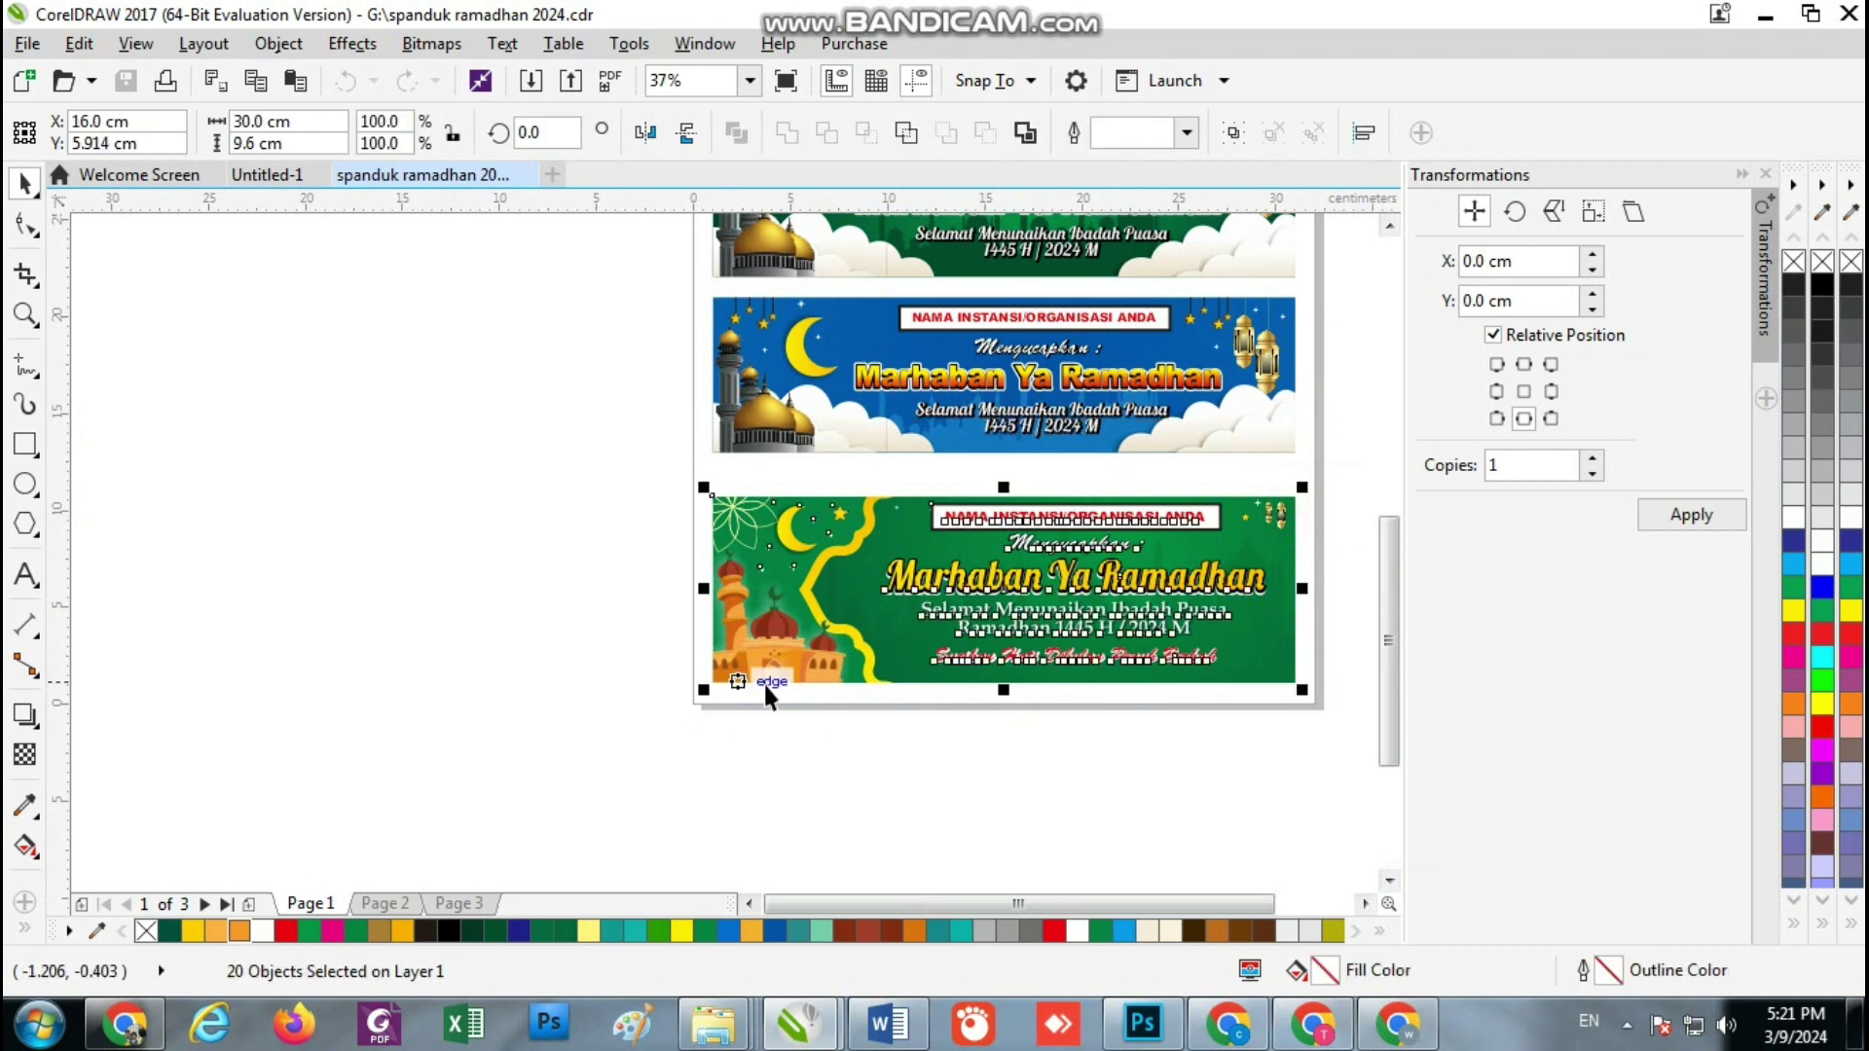
left_click(750, 81)
left_click(691, 105)
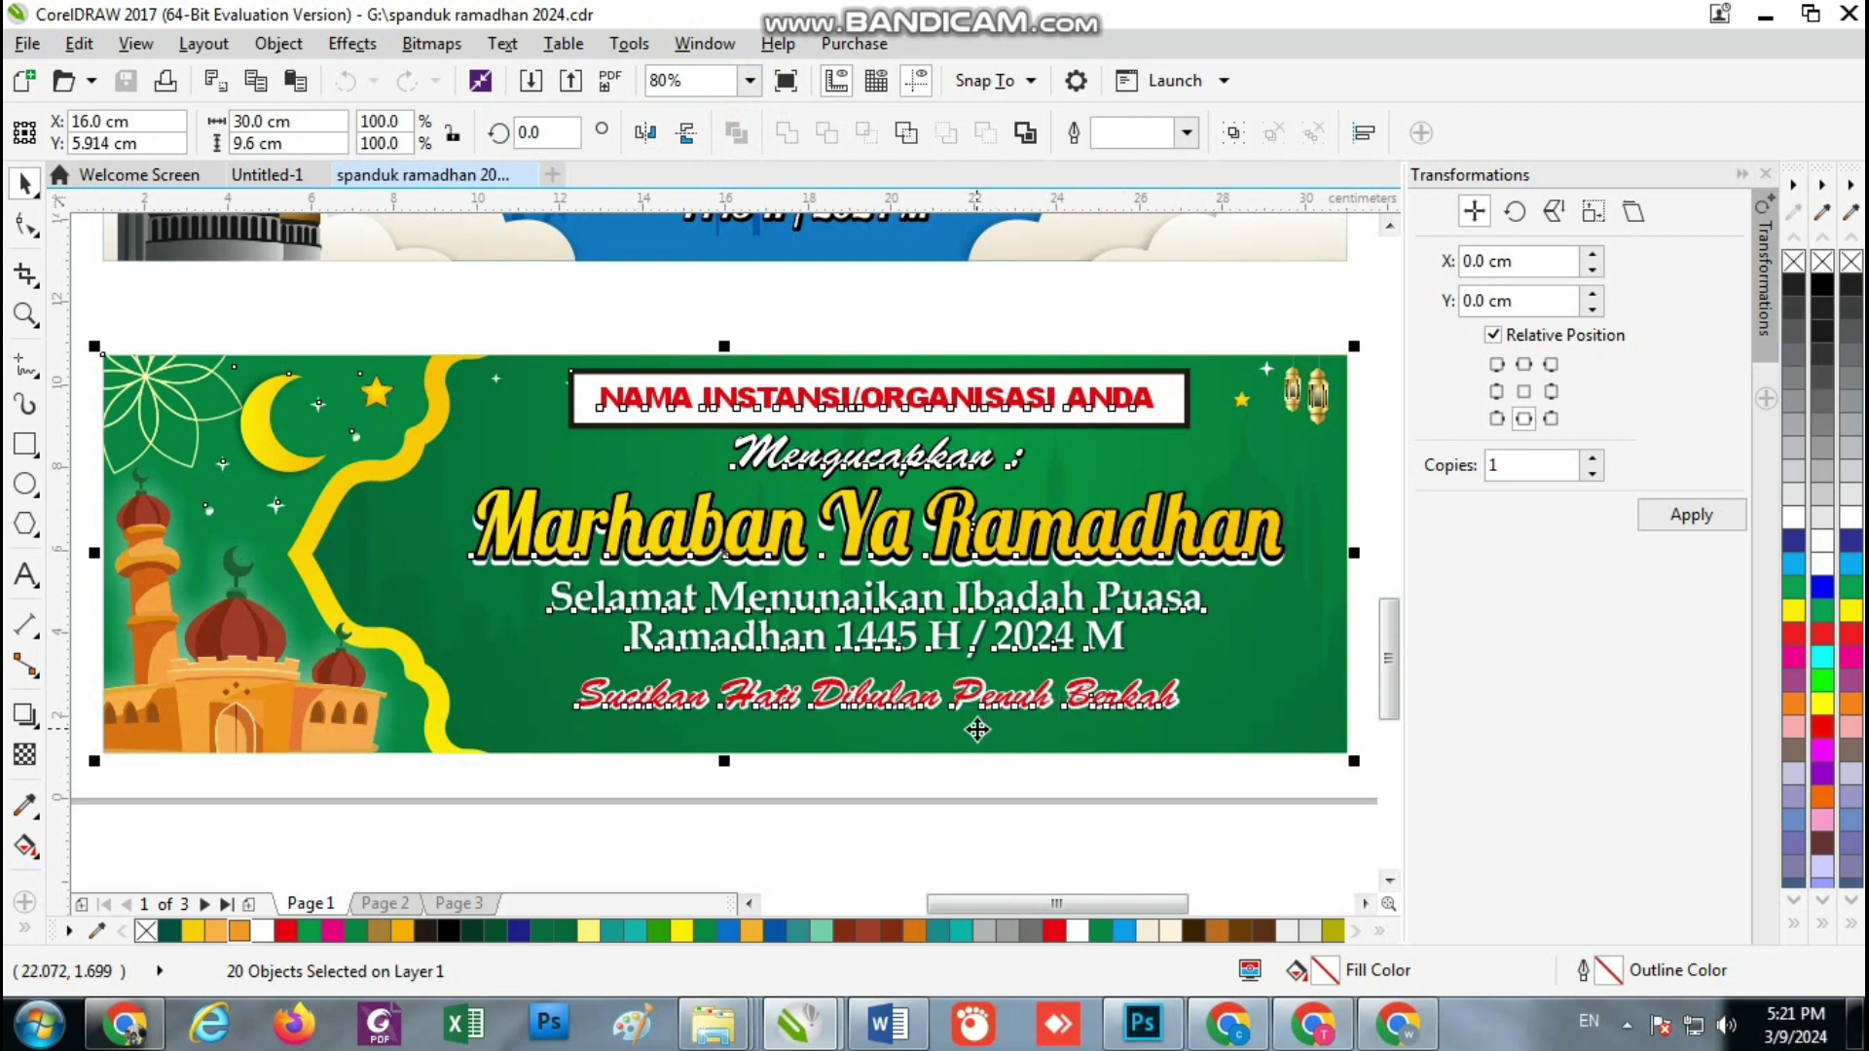
Deselect the banner, fit the whole of Page 1 in view and preview its four banners full screen
left_click(869, 768)
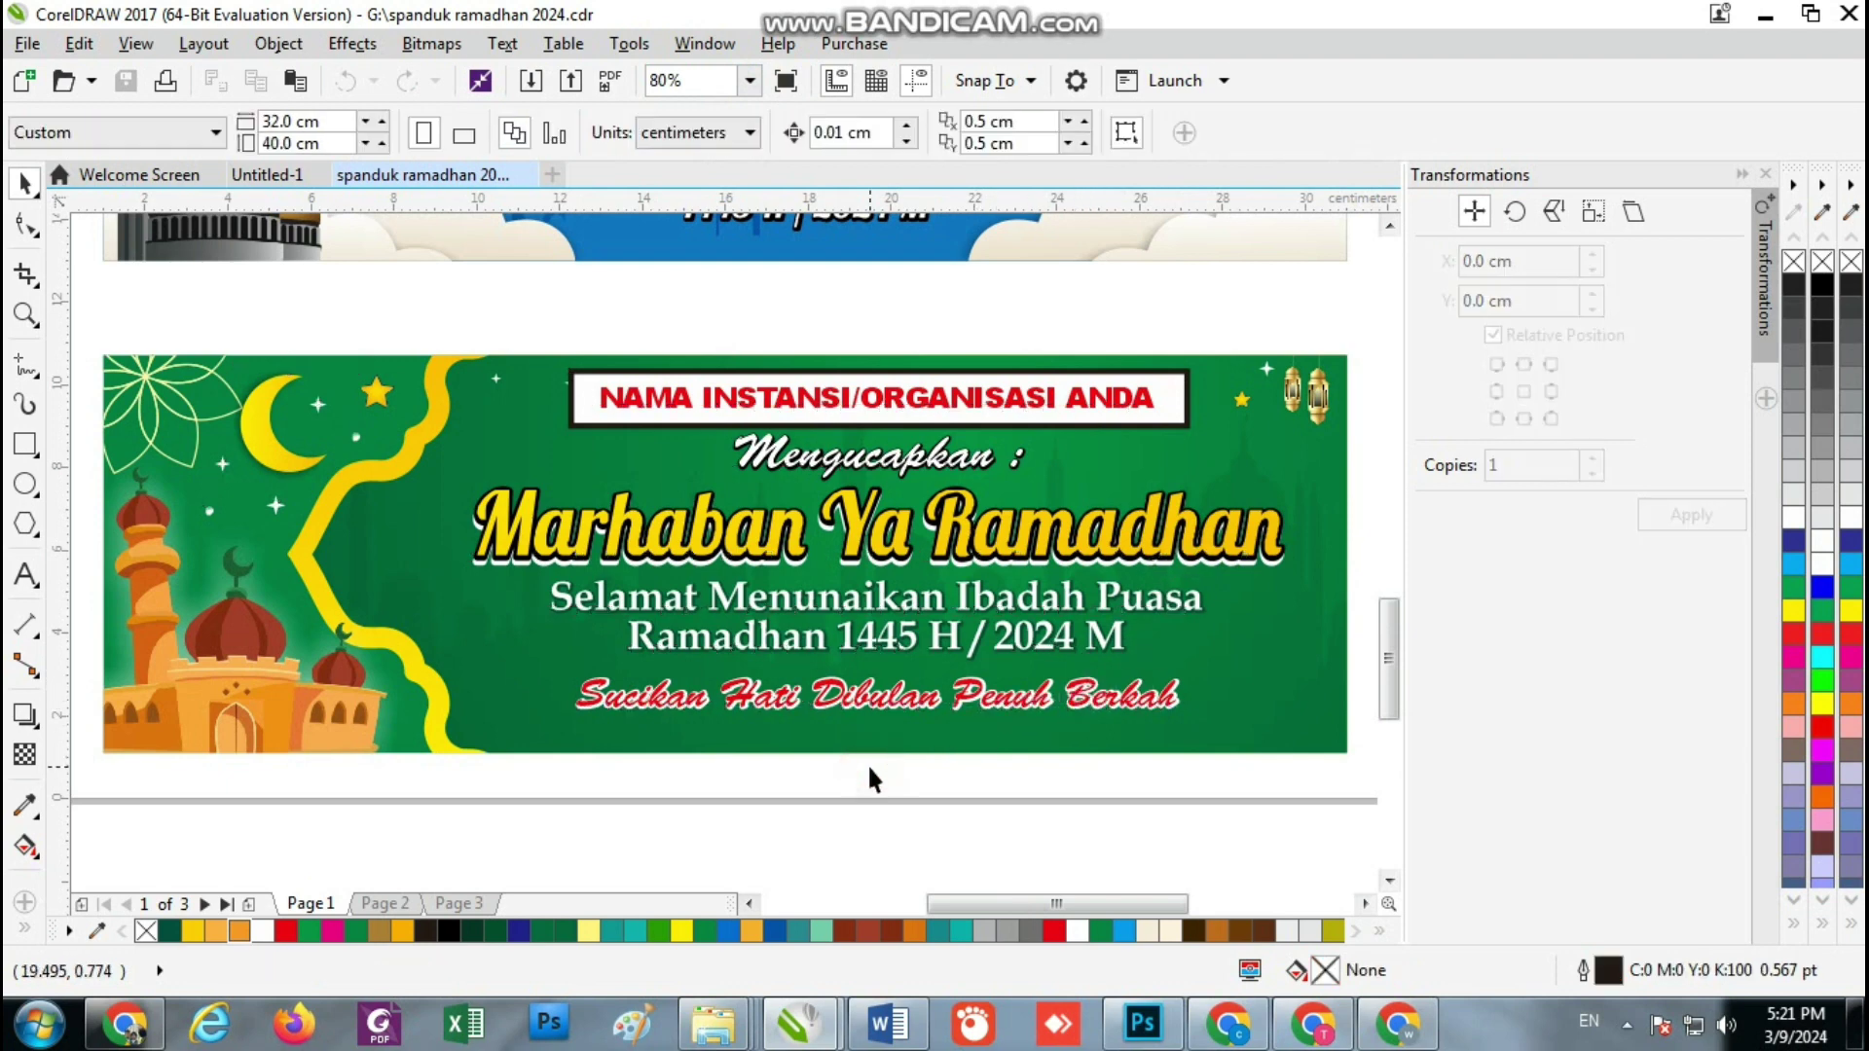
key("shift+F4")
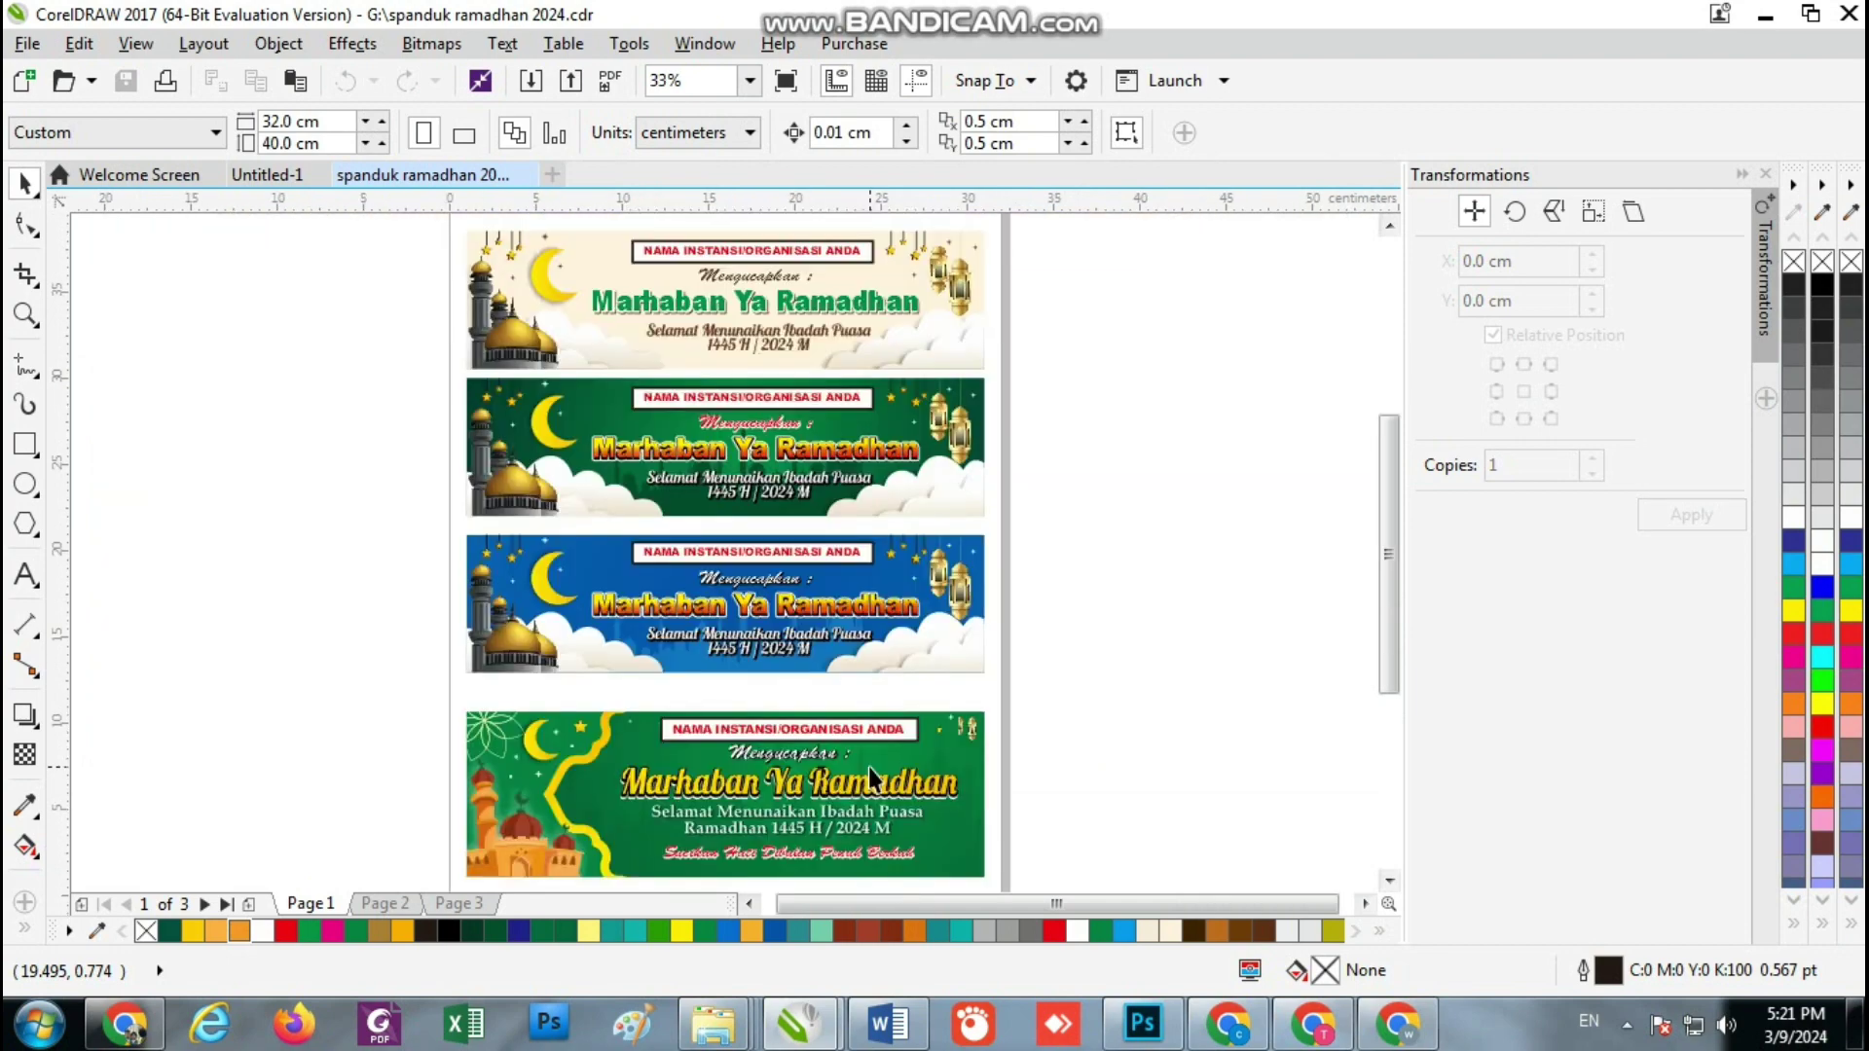
key("F9")
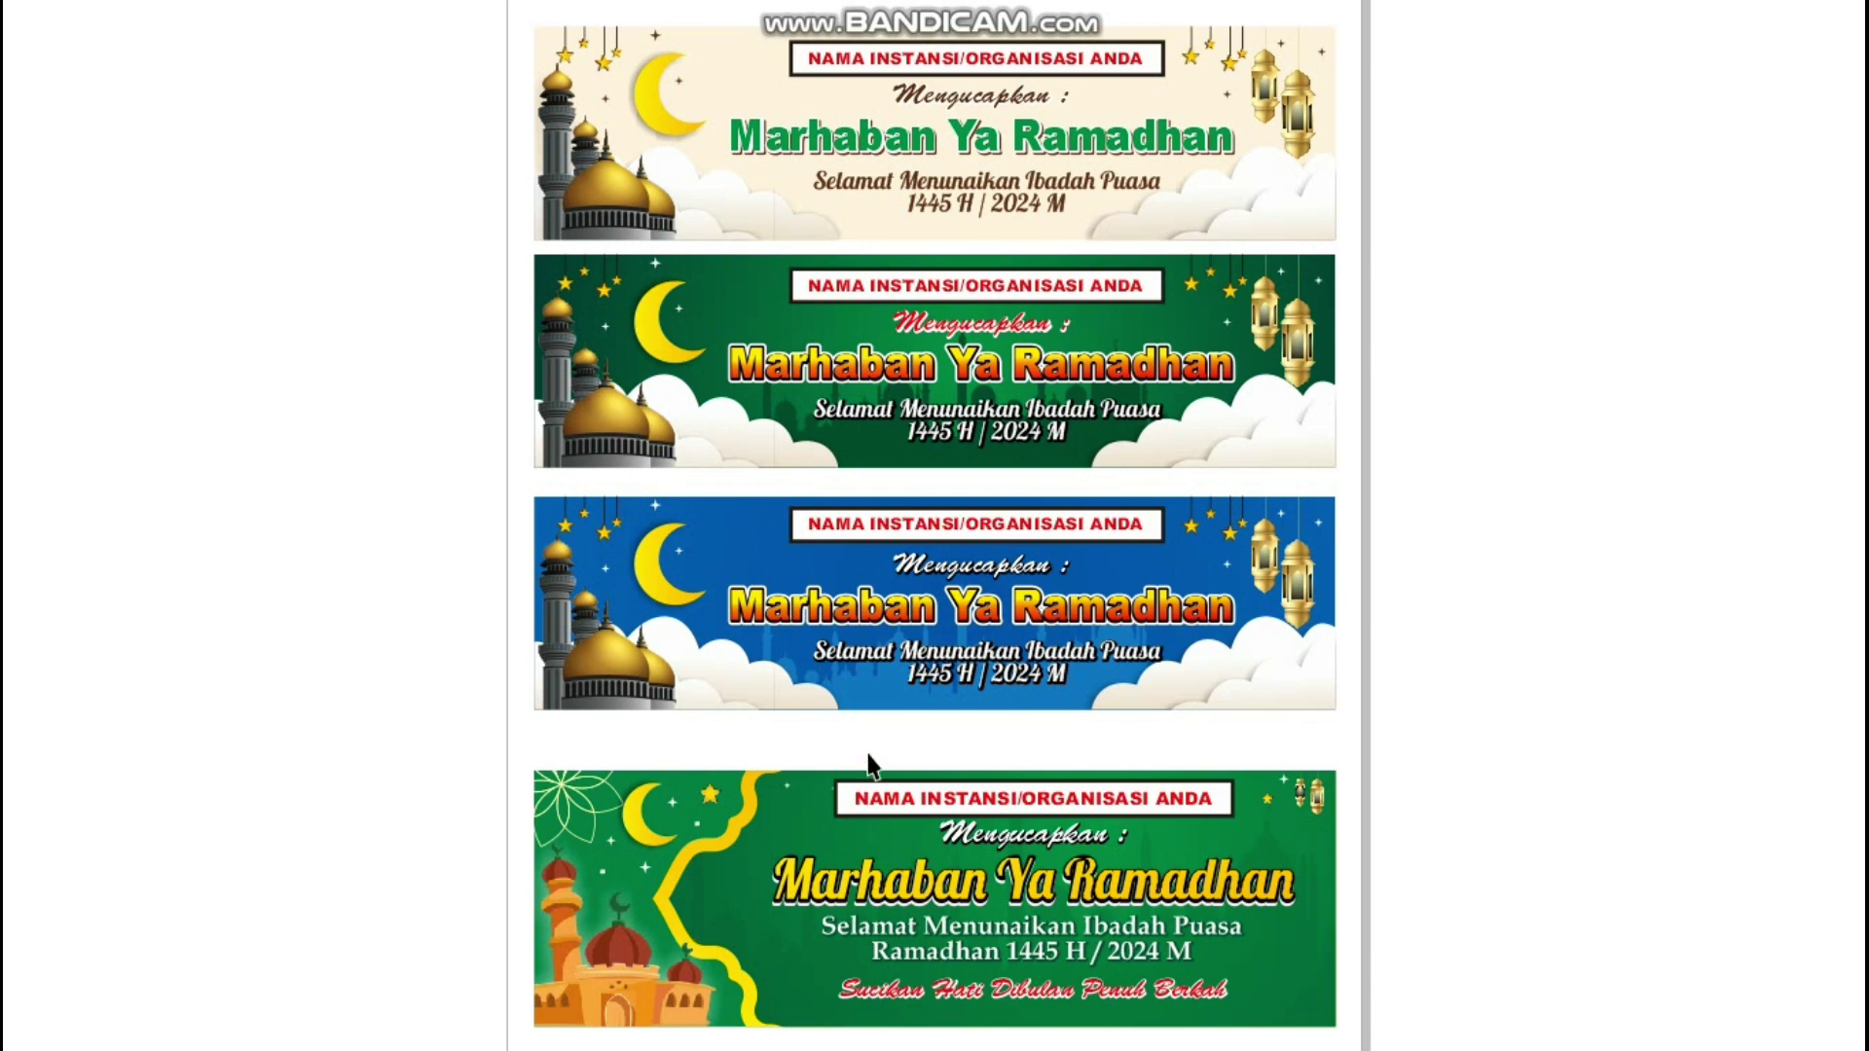
key("Escape")
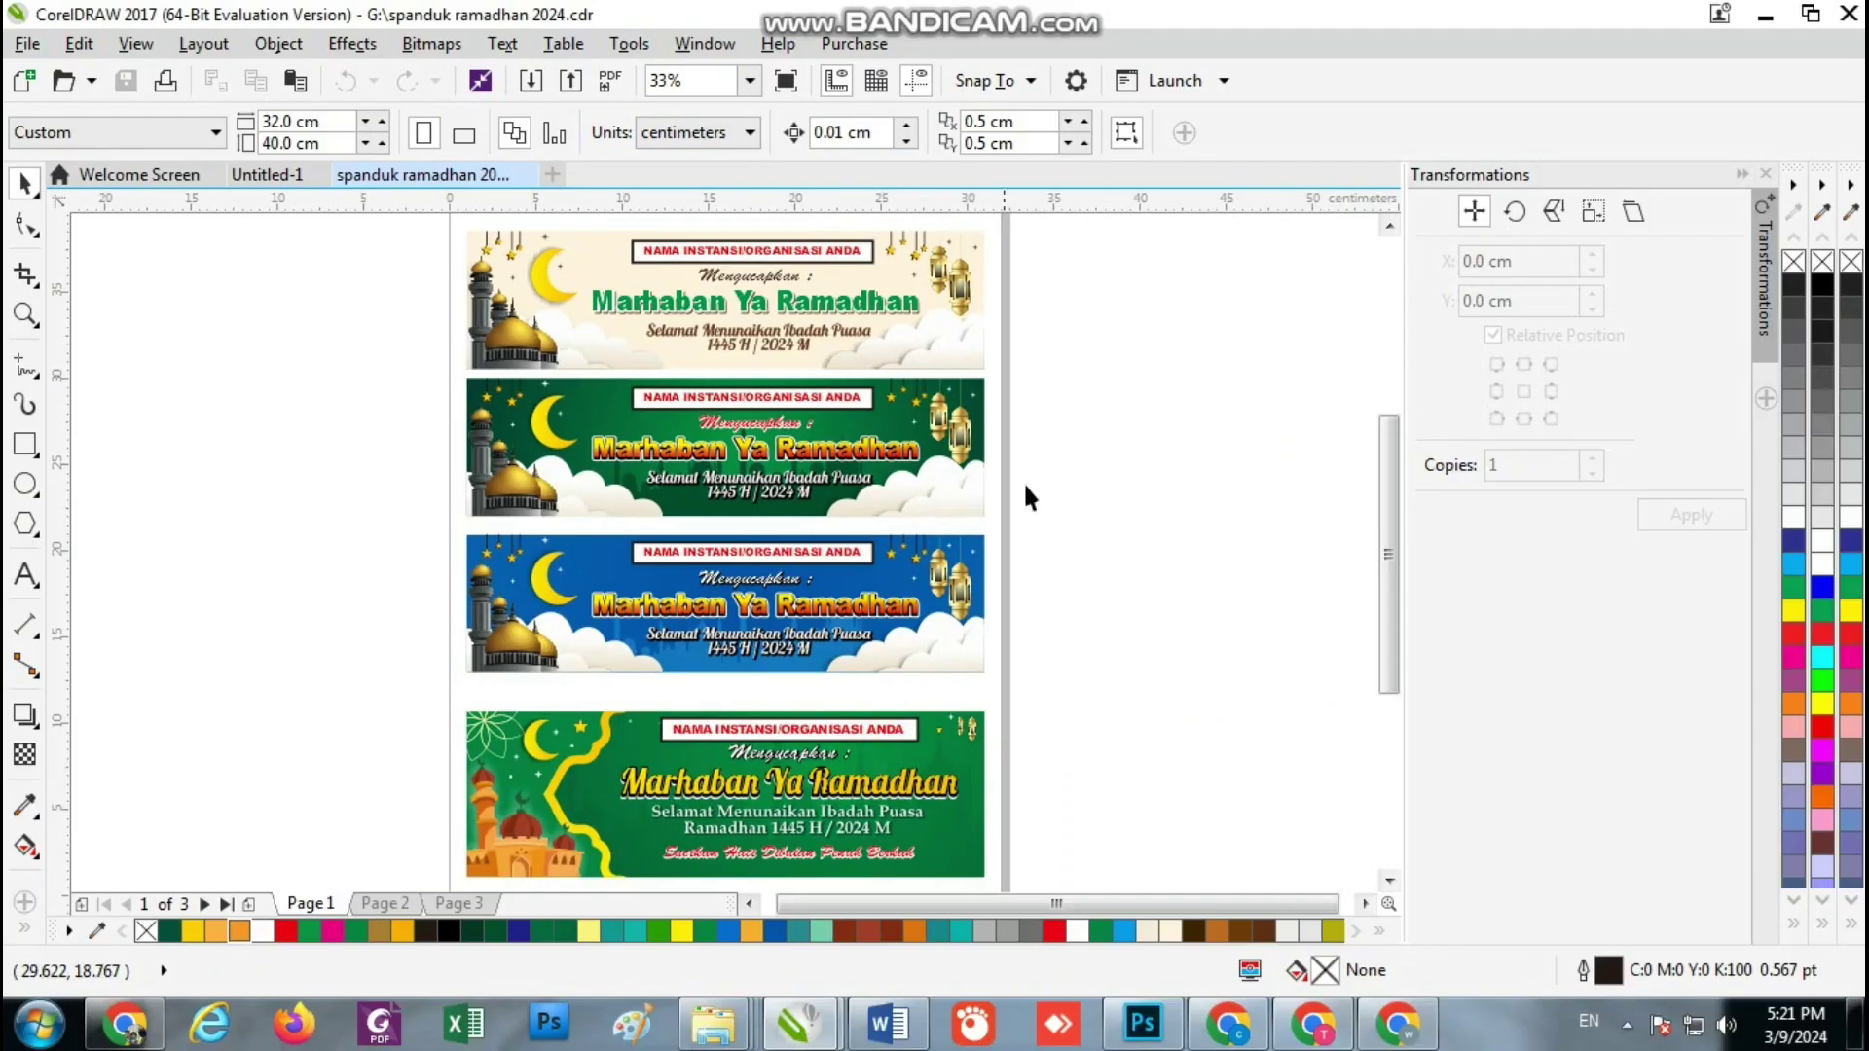
key("F3")
scroll(757, 310, "up", 2)
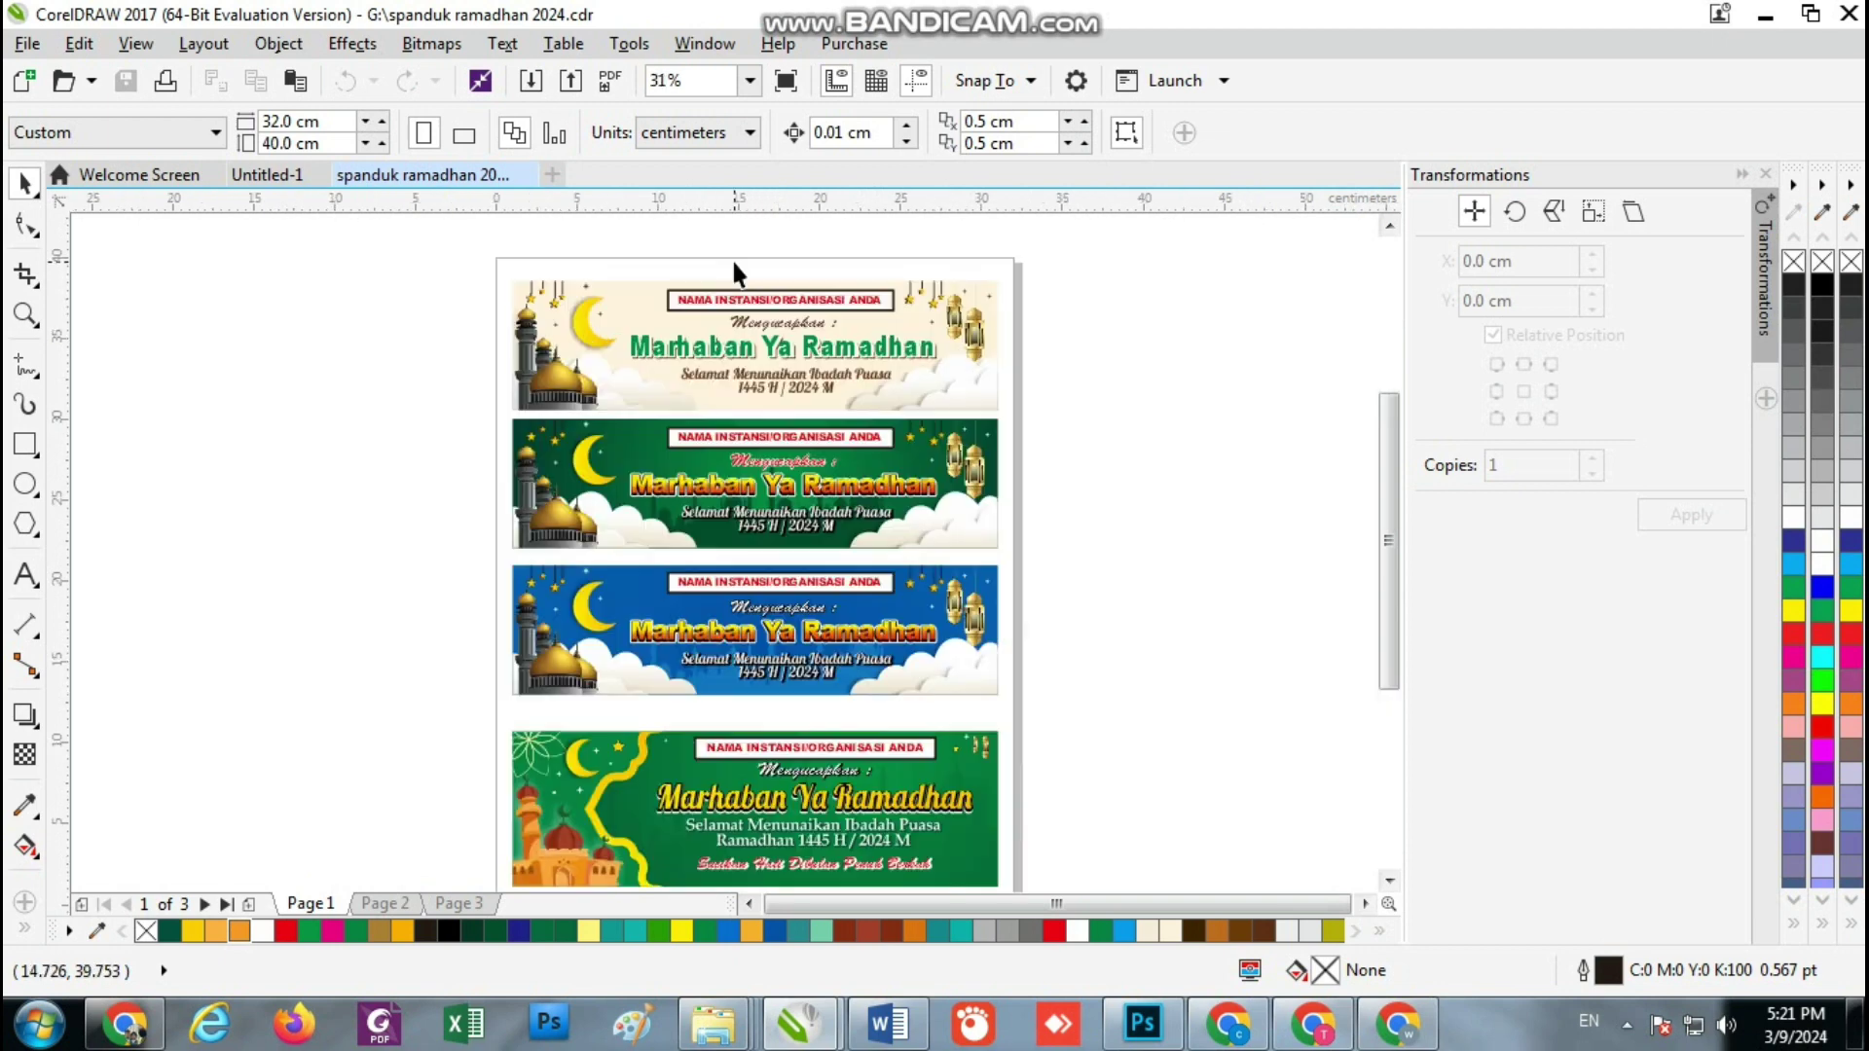
left_click(477, 255)
left_click_drag(410, 225, 1083, 434)
left_click(1113, 444)
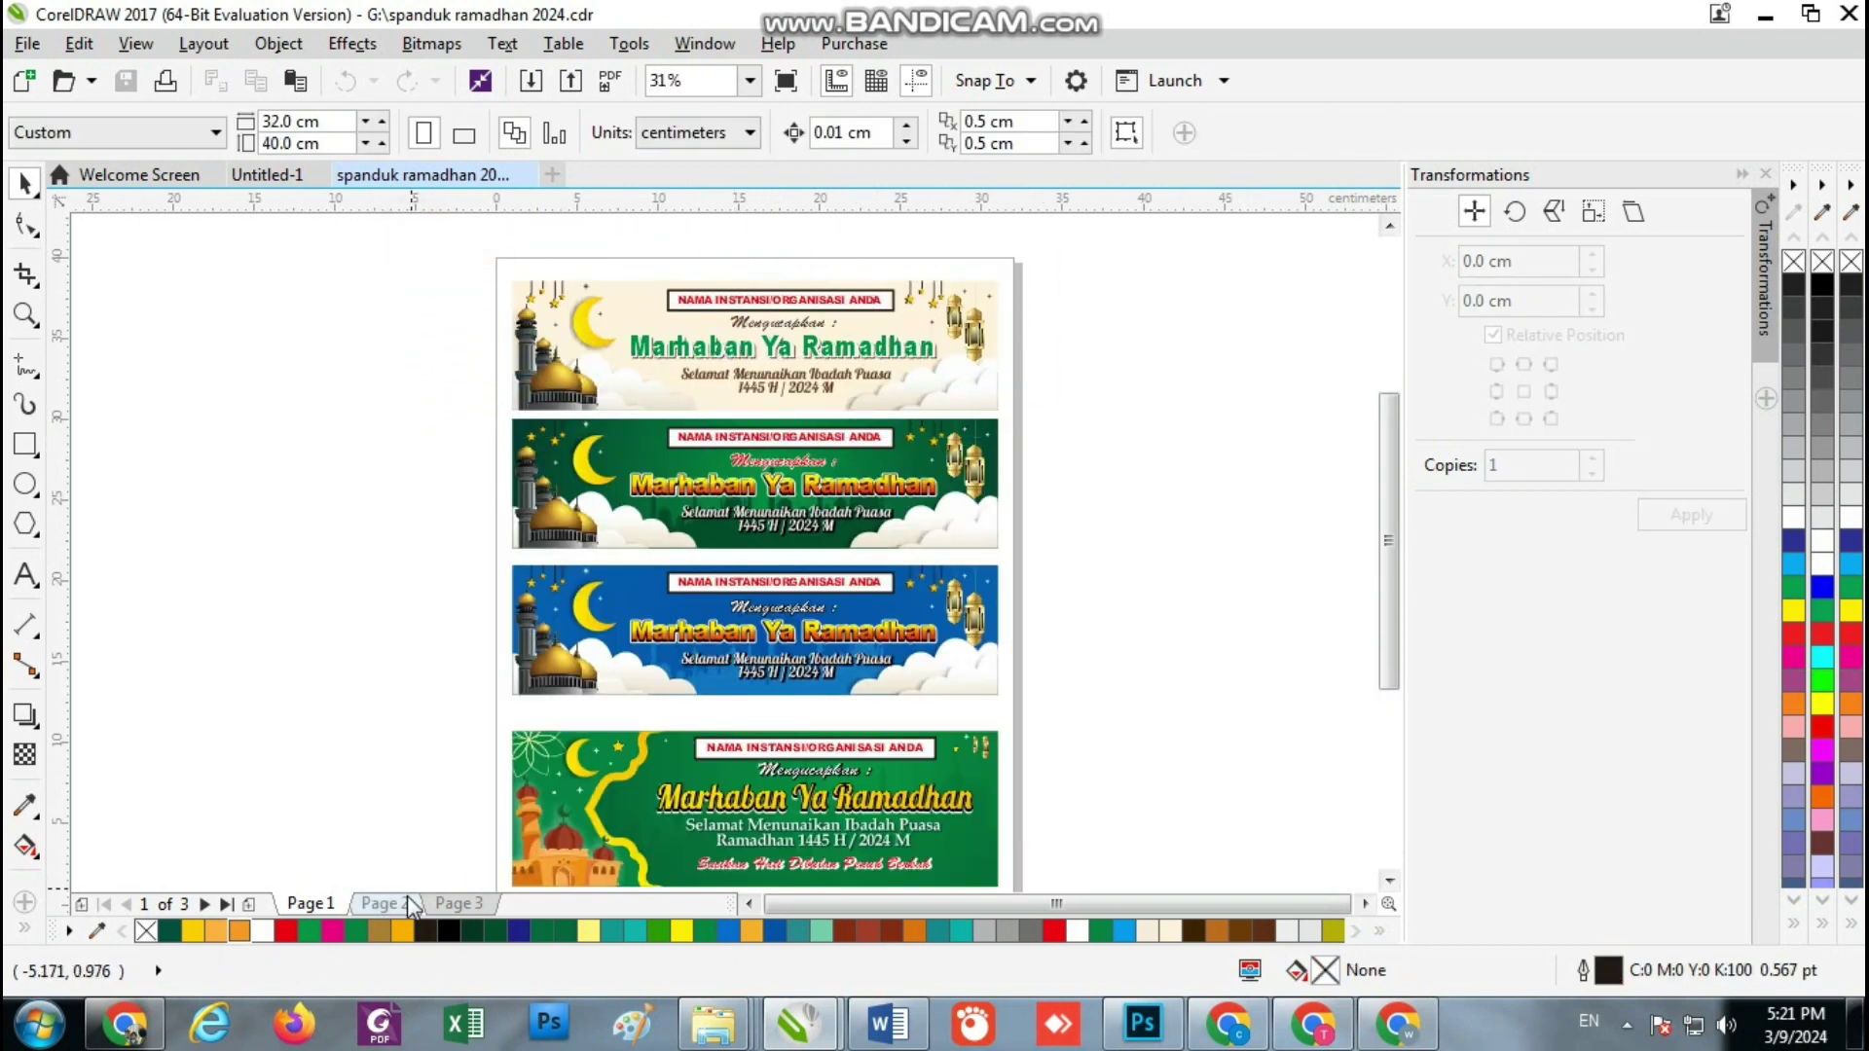
scroll(459, 235, "down", 2)
left_click(442, 224)
left_click_drag(924, 633, 946, 623)
left_click(946, 623)
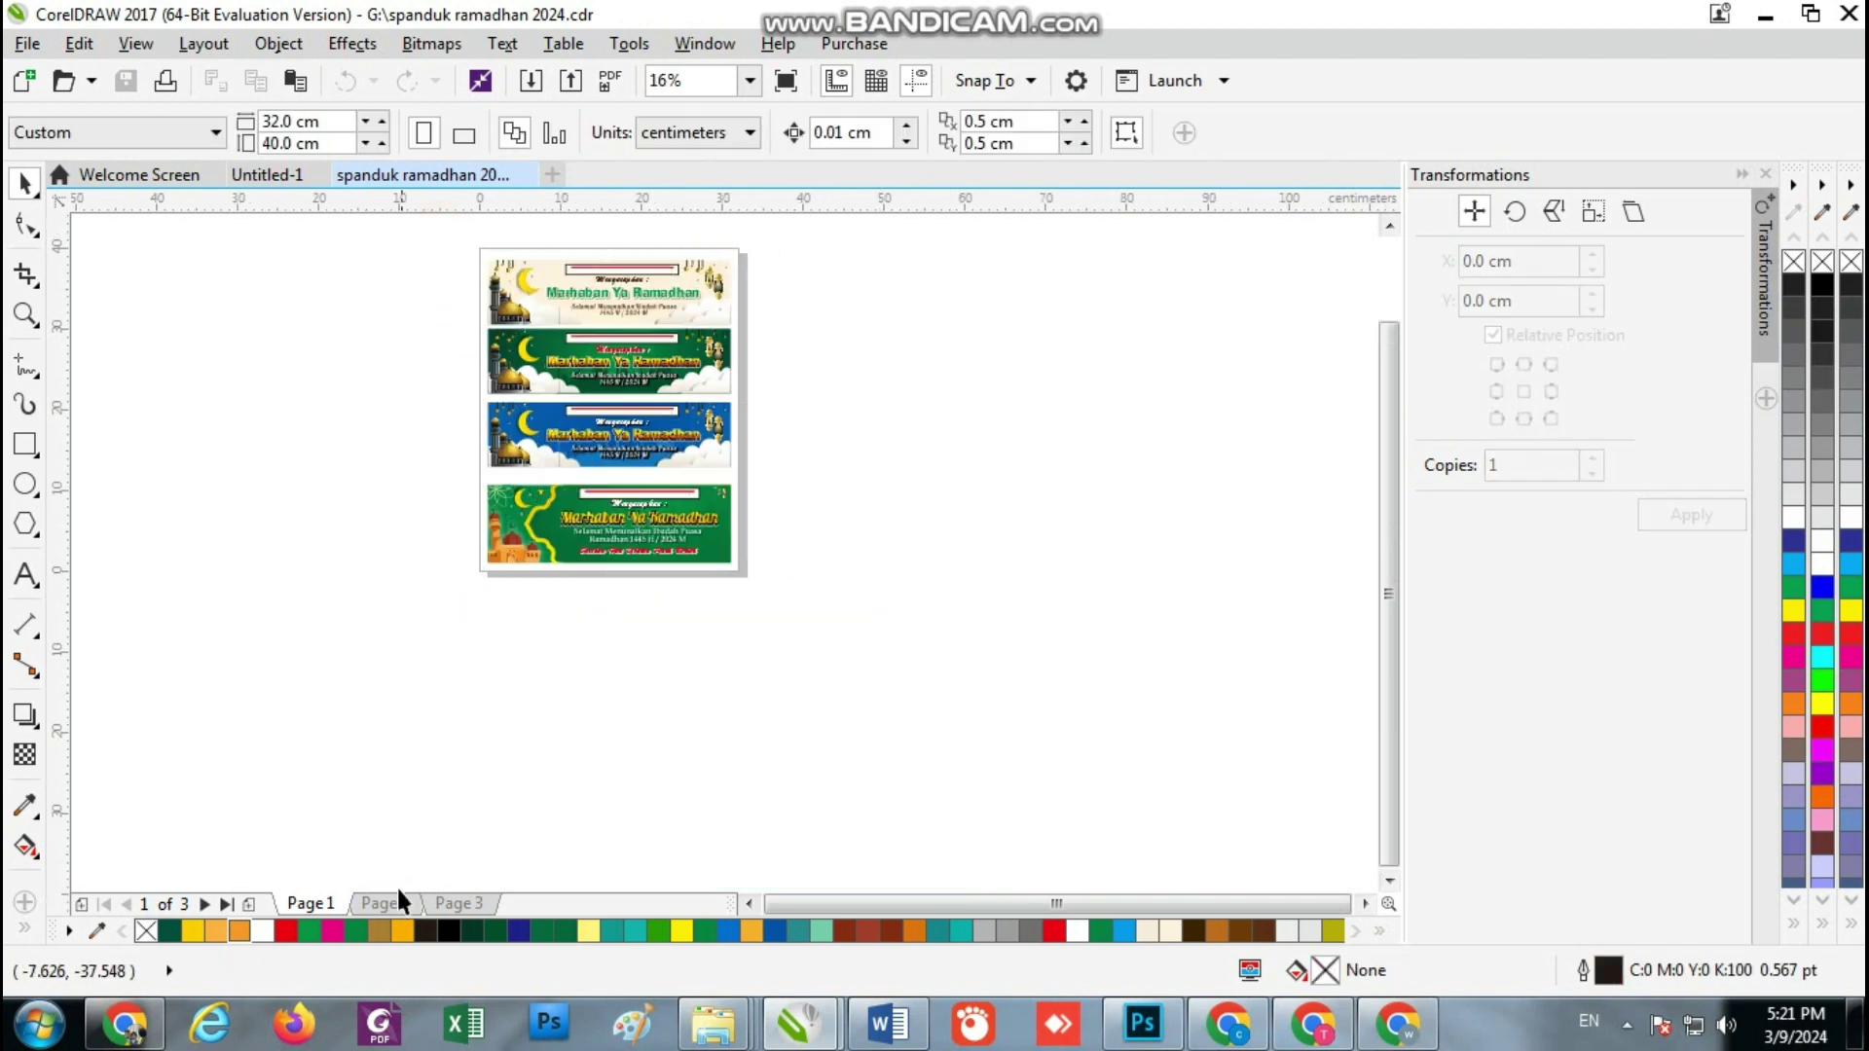
Go to Page 2, select the teal banner with the gold lanterns and zoom to the selection
left_click(386, 901)
scroll(516, 258, "up", 5)
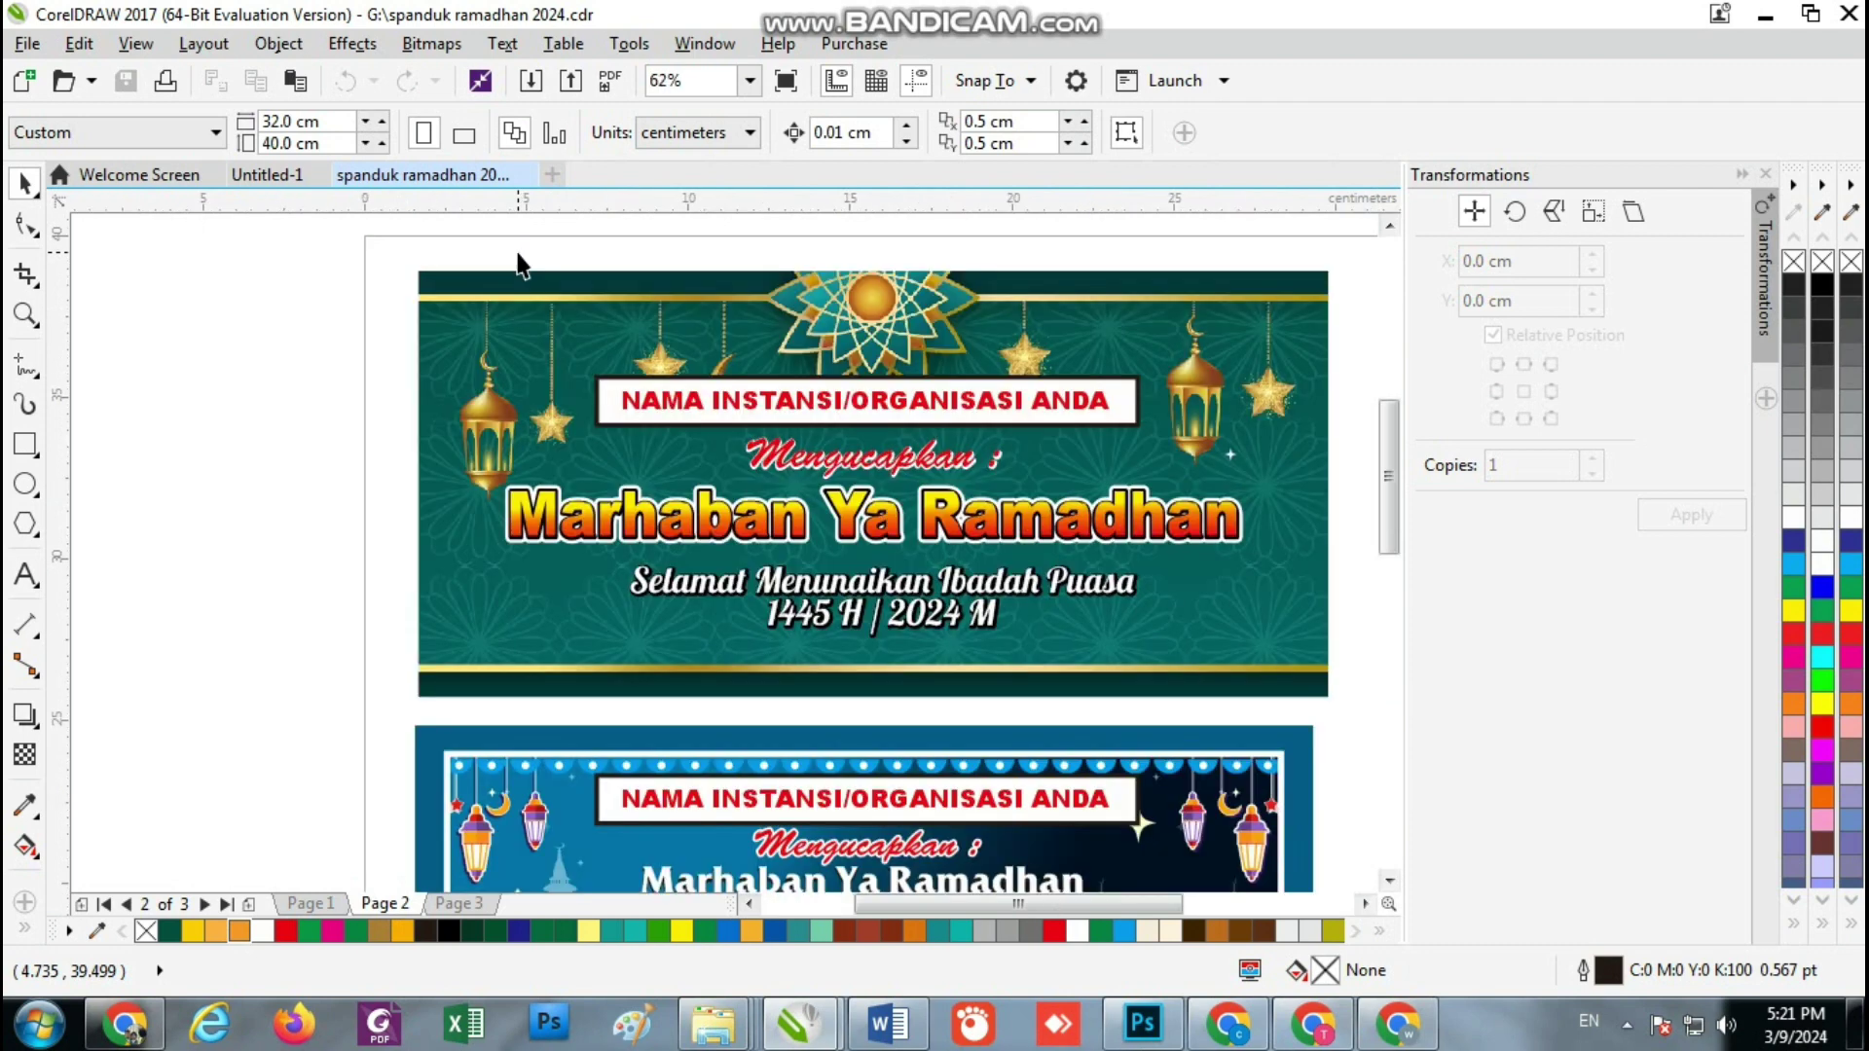
scroll(504, 265, "down", 3)
left_click_drag(389, 246, 1019, 483)
left_click(750, 81)
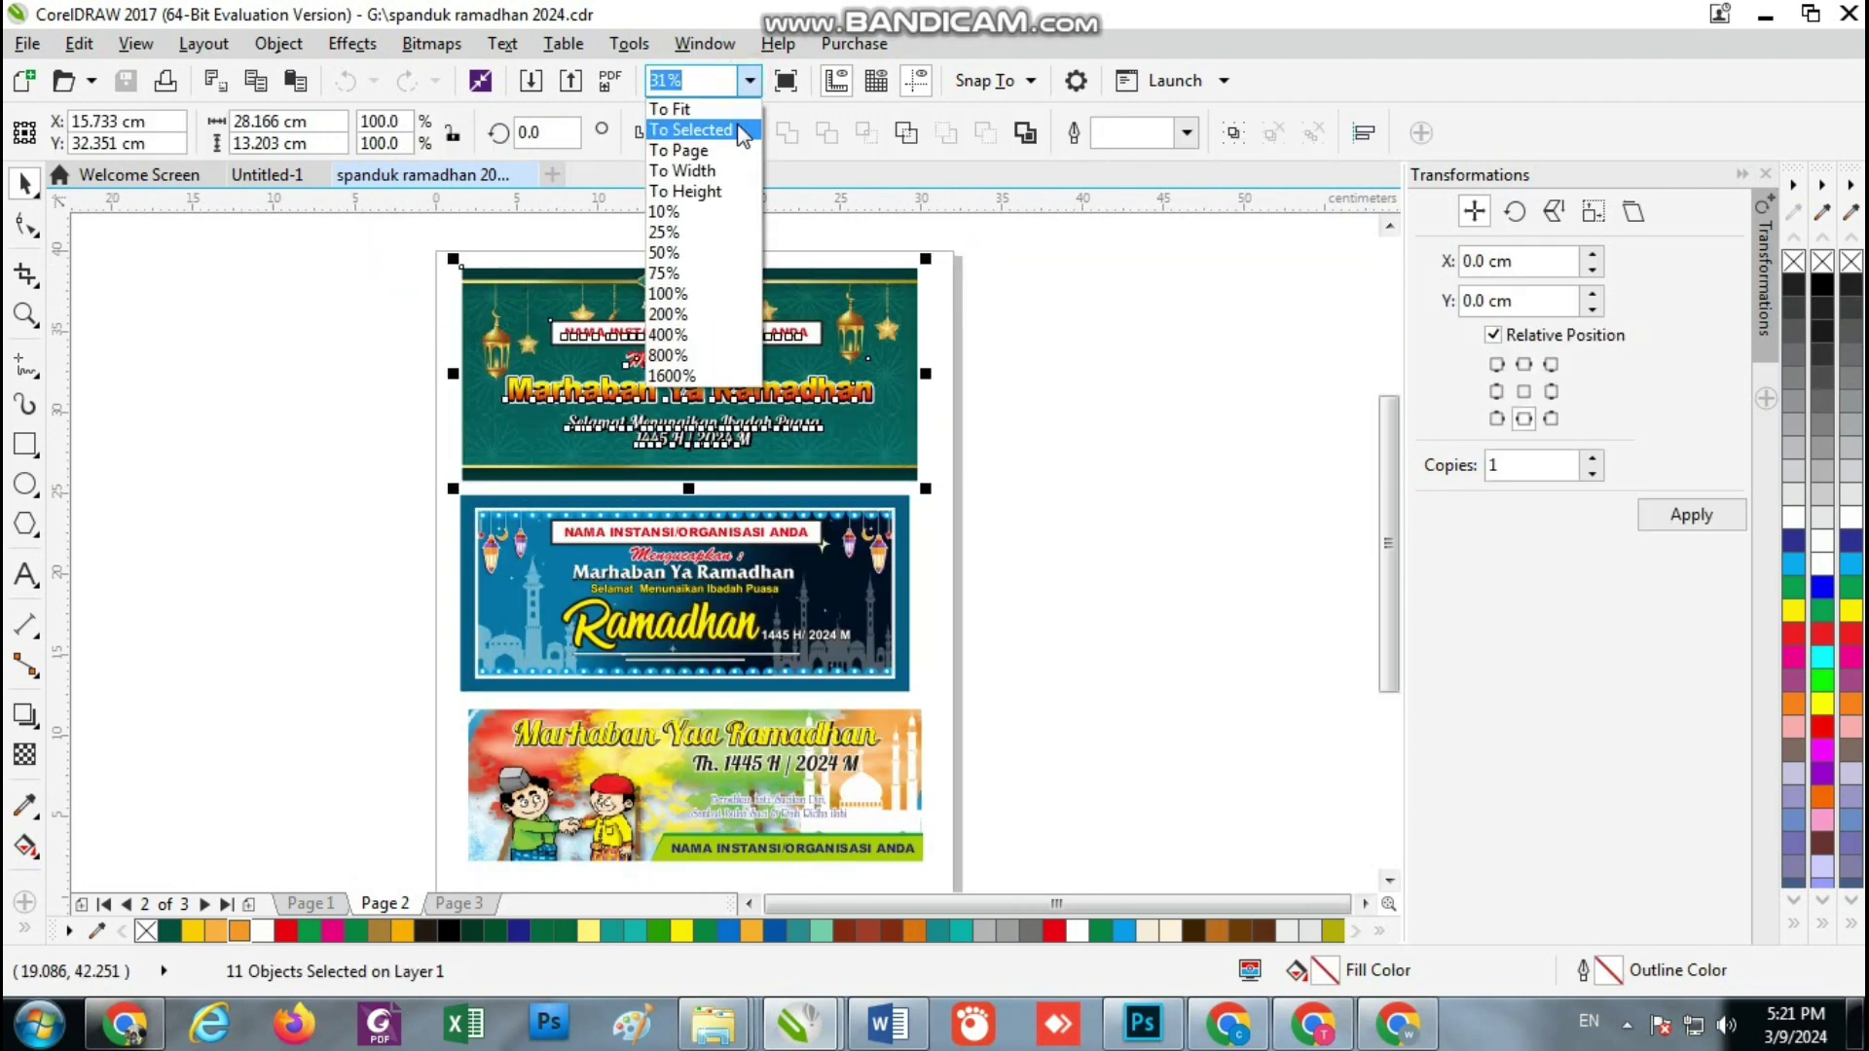
left_click(745, 130)
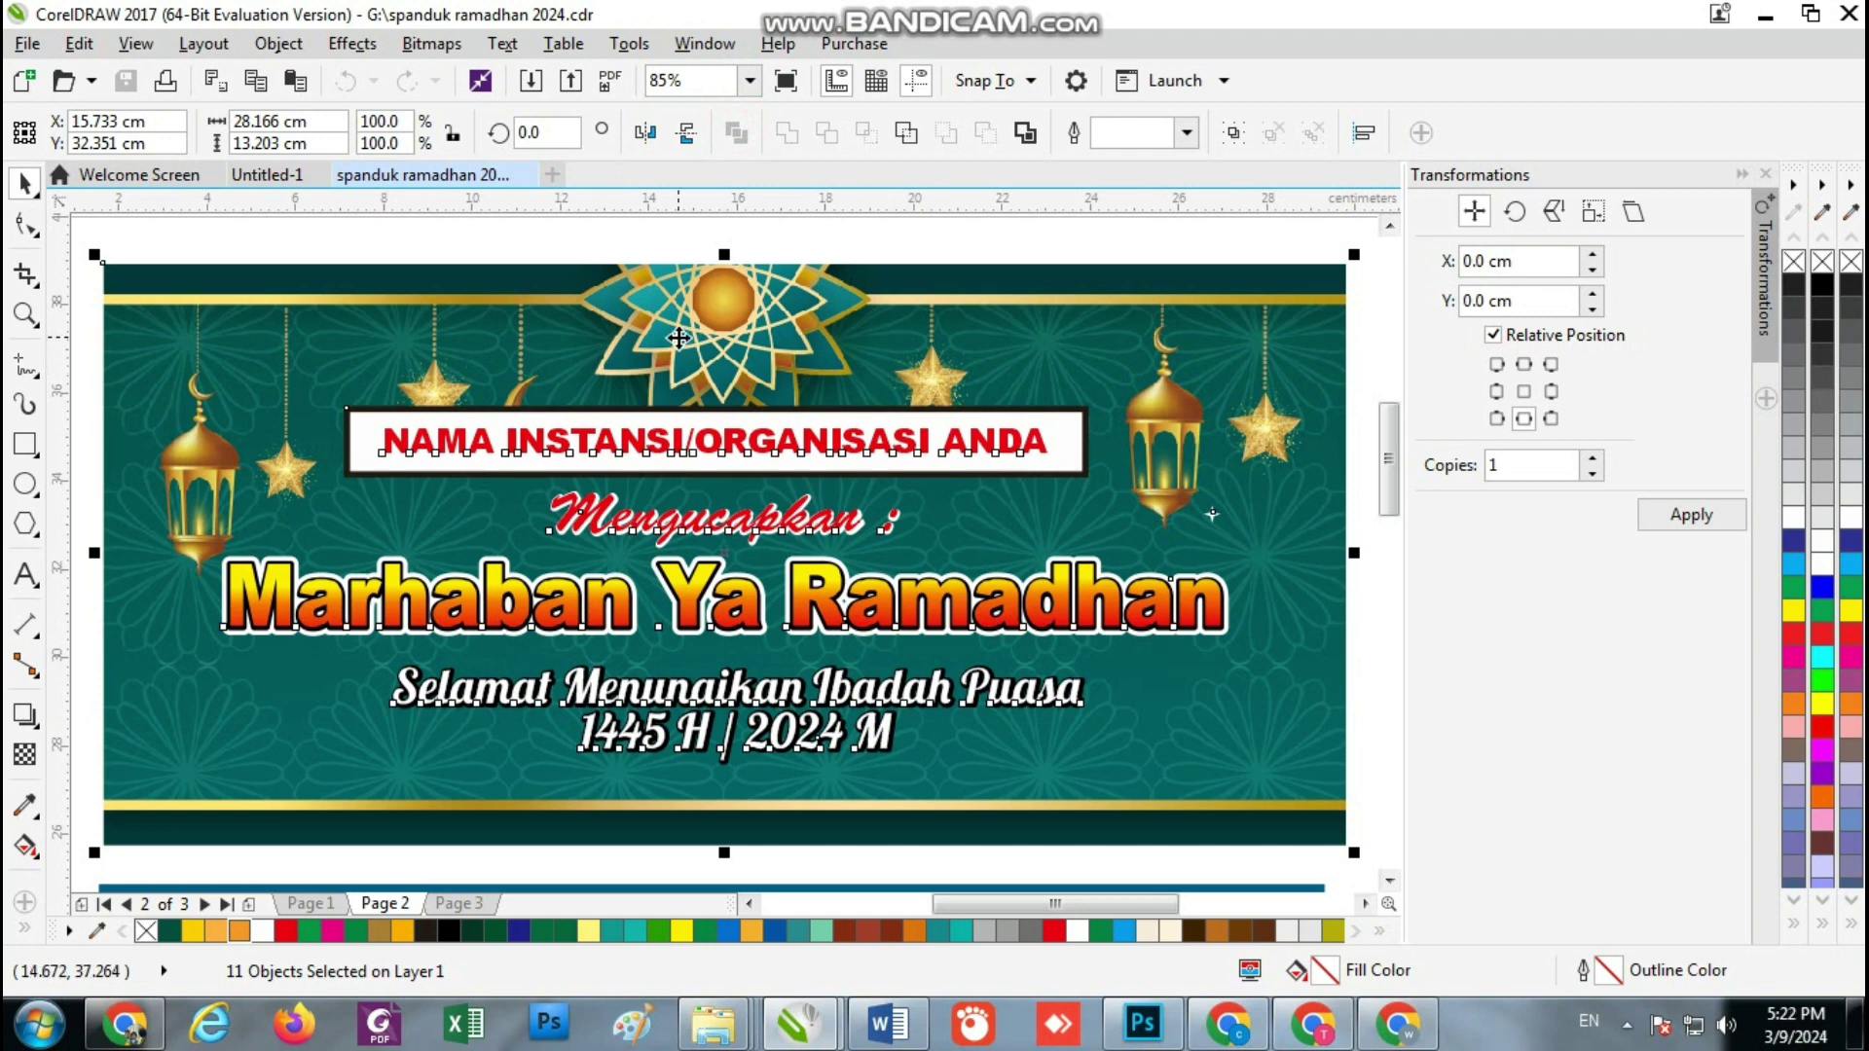
Select all objects of the blue bordered Ramadhan banner, second on Page 2, and zoom to the selection
scroll(678, 337, "down", 3)
left_click(1129, 336)
scroll(1109, 325, "down", 2)
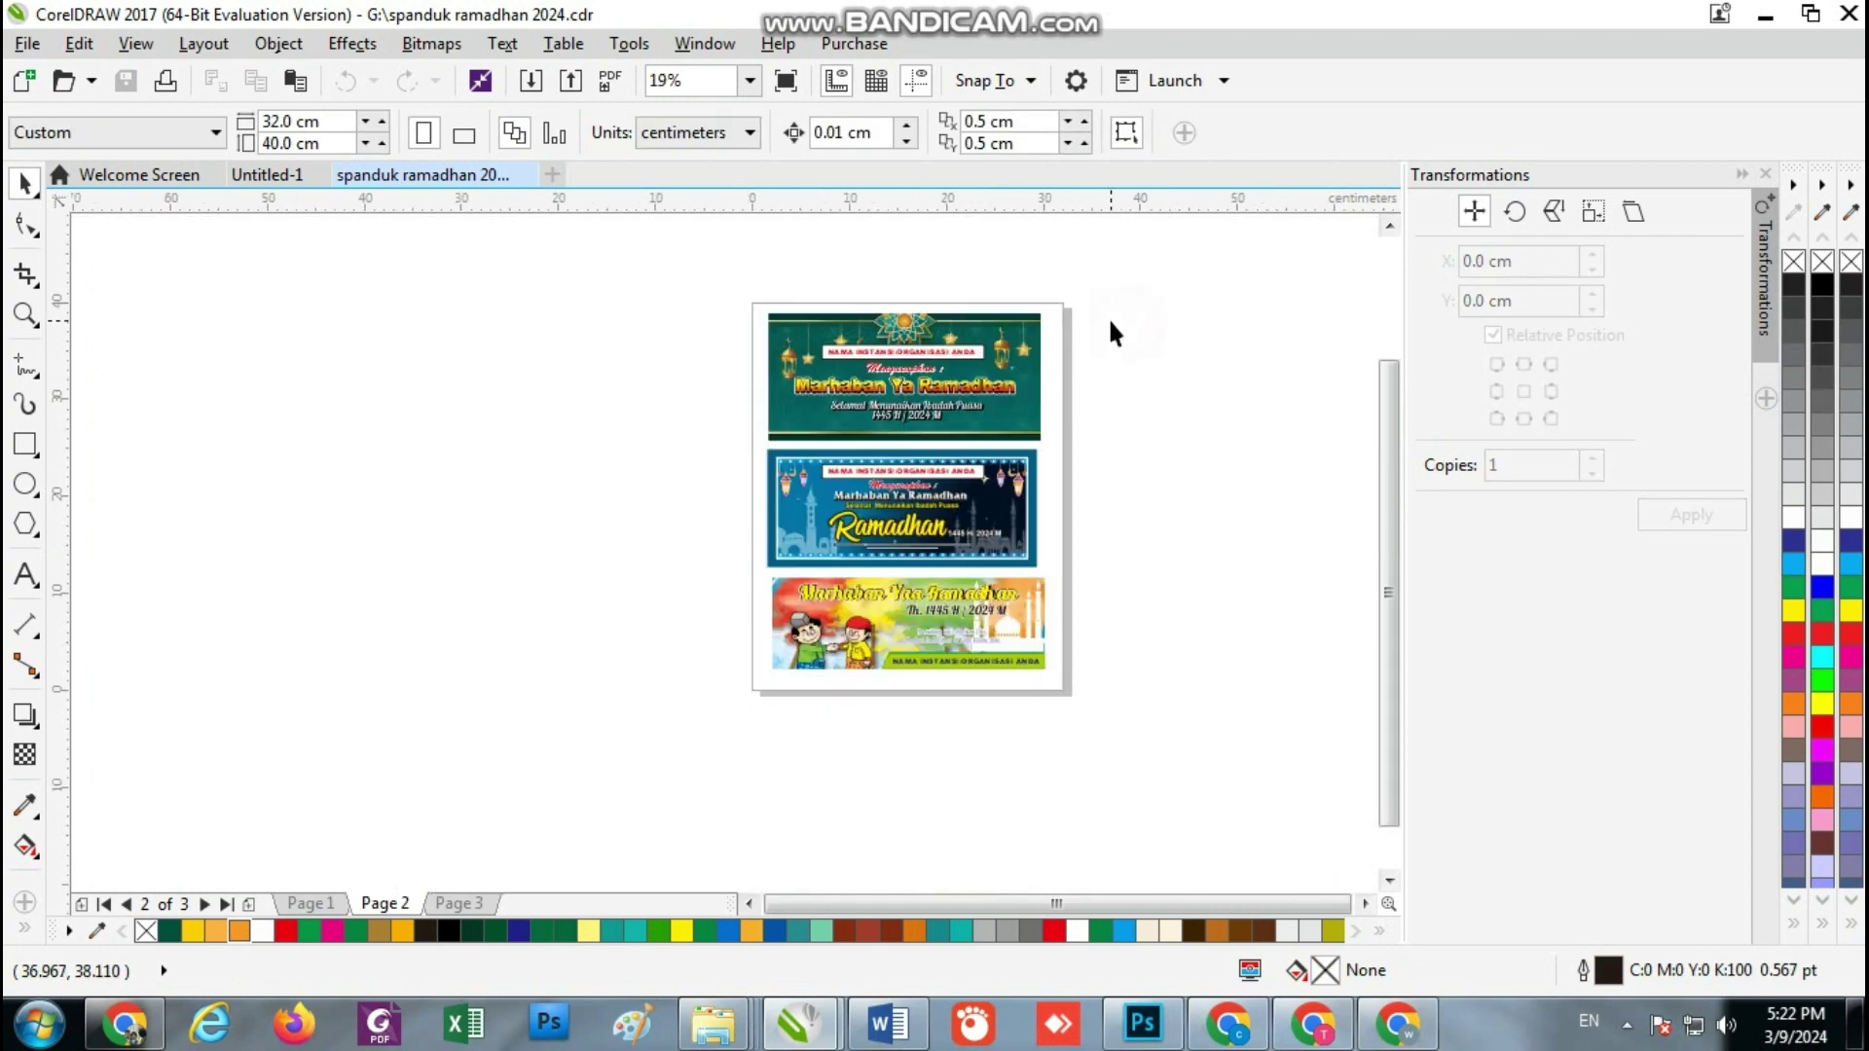
scroll(1063, 526, "up", 2)
left_click_drag(1100, 348, 383, 622)
left_click(749, 81)
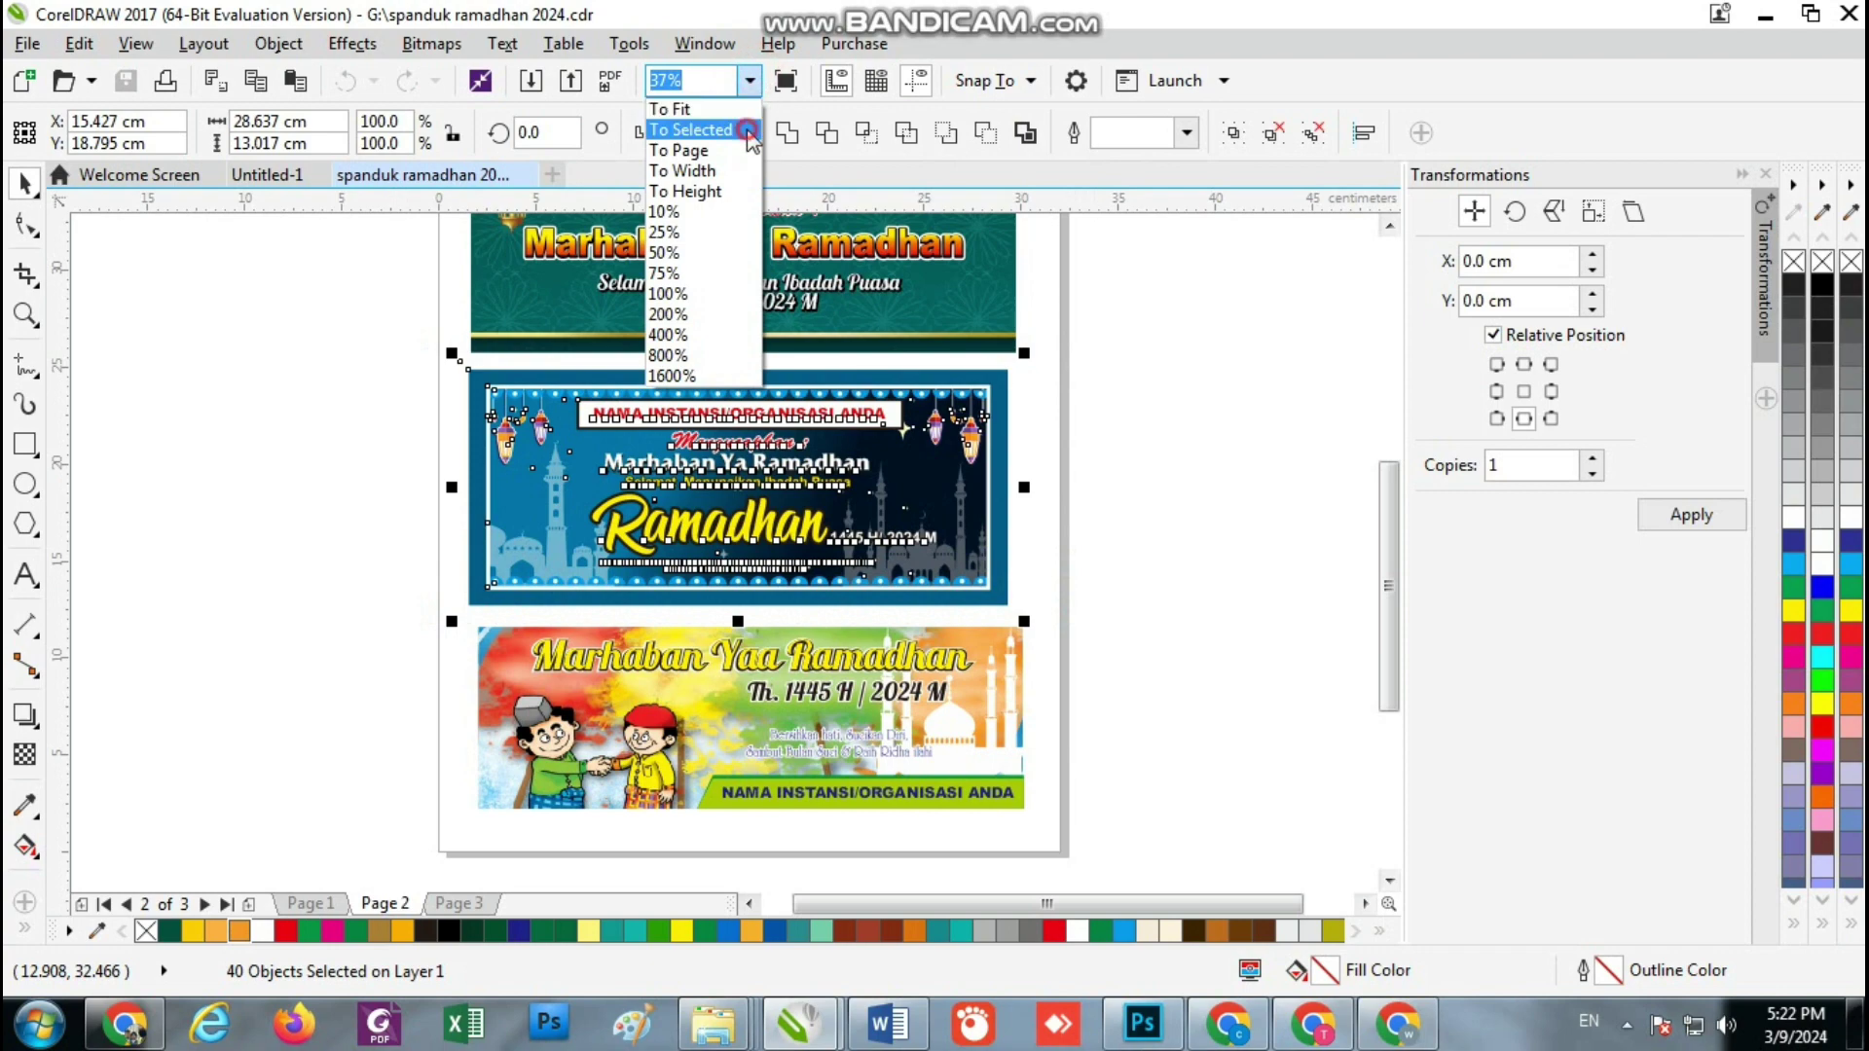
left_click(690, 130)
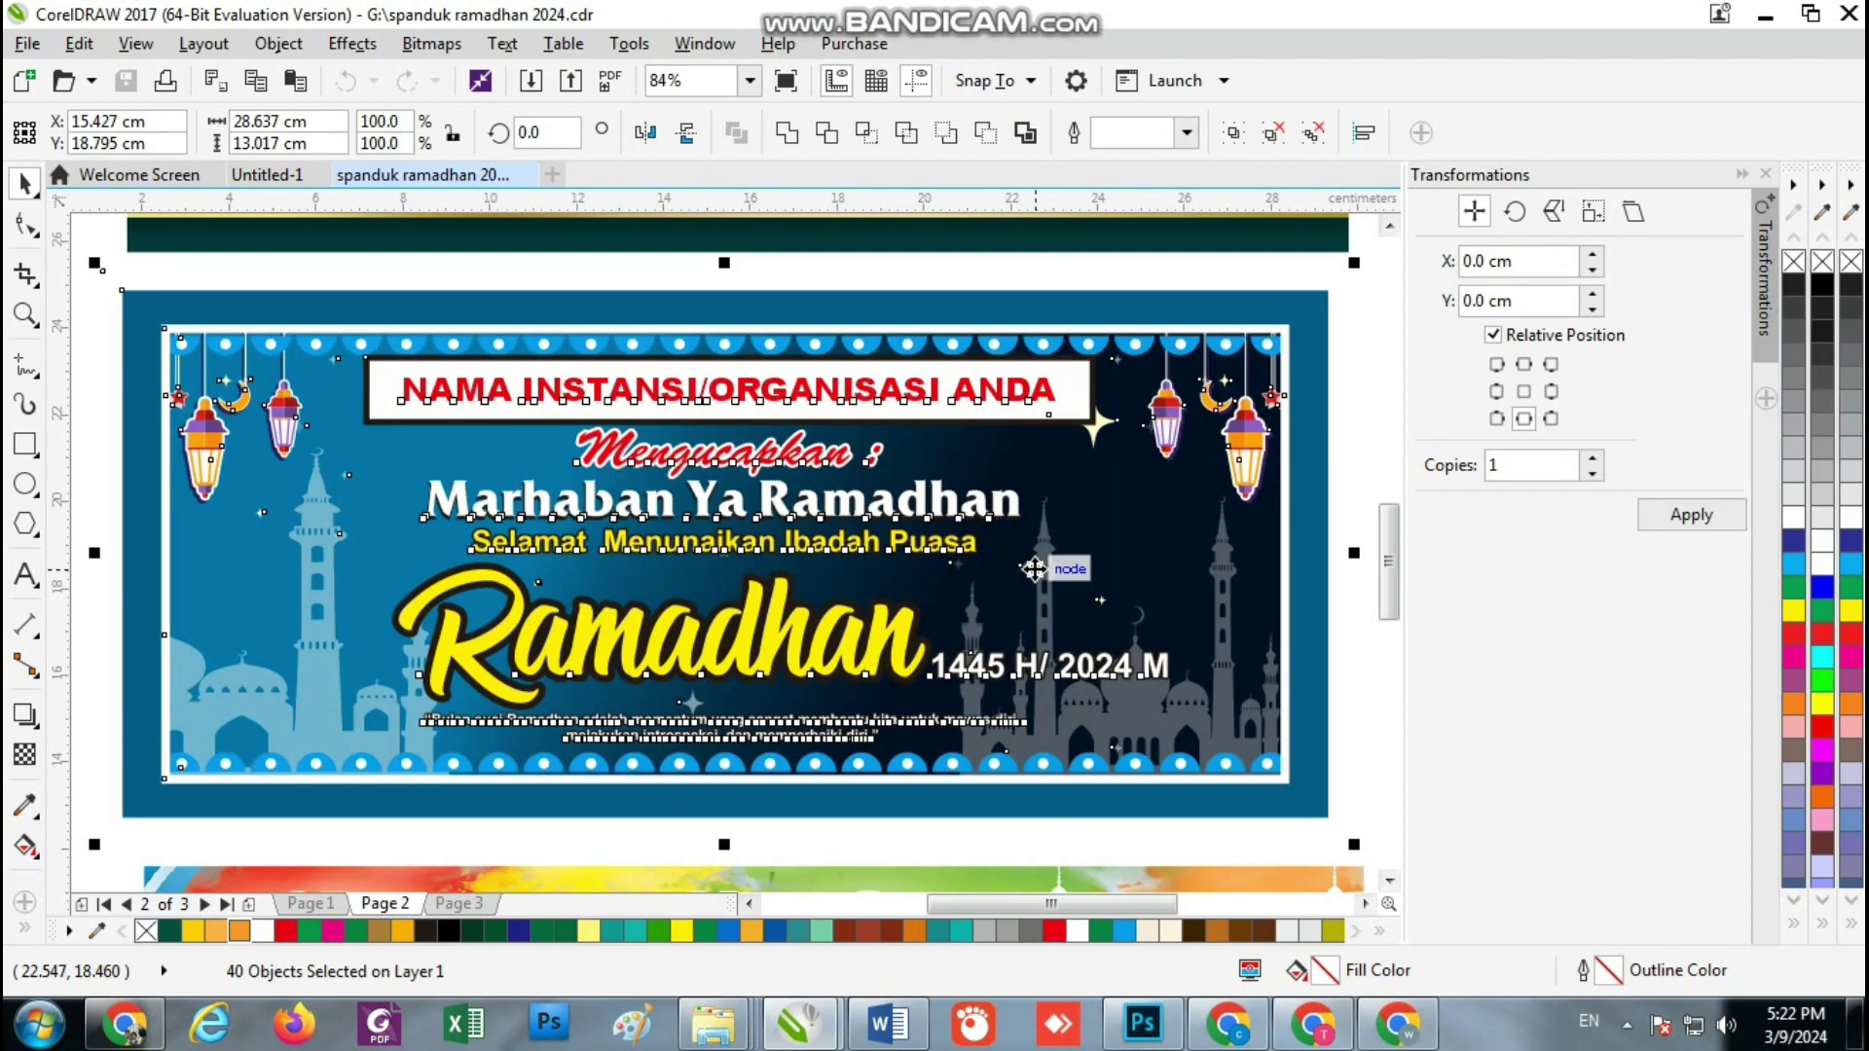
Select the colourful Marhaban Yaa Ramadhan banner with the two cartoon boys on Page 2 and zoom to the selection
scroll(569, 407, "down", 4)
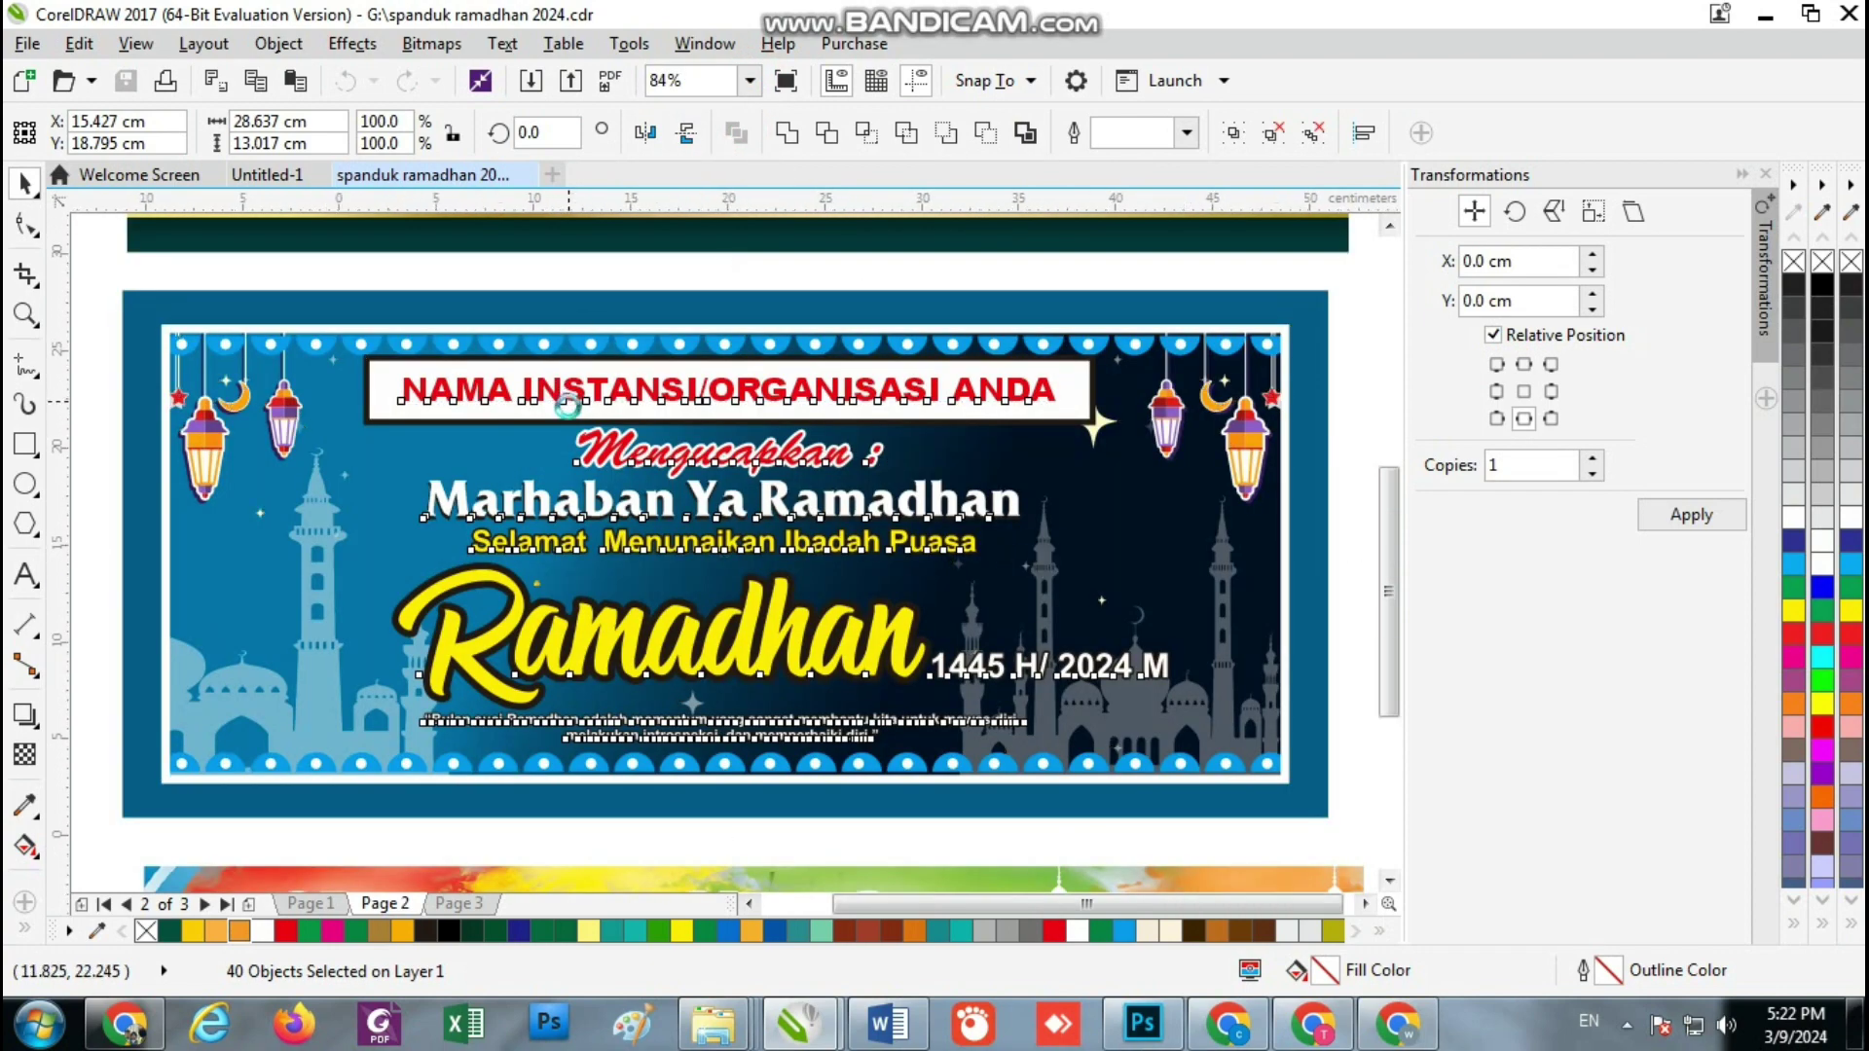
left_click(934, 435)
scroll(596, 584, "up", 2)
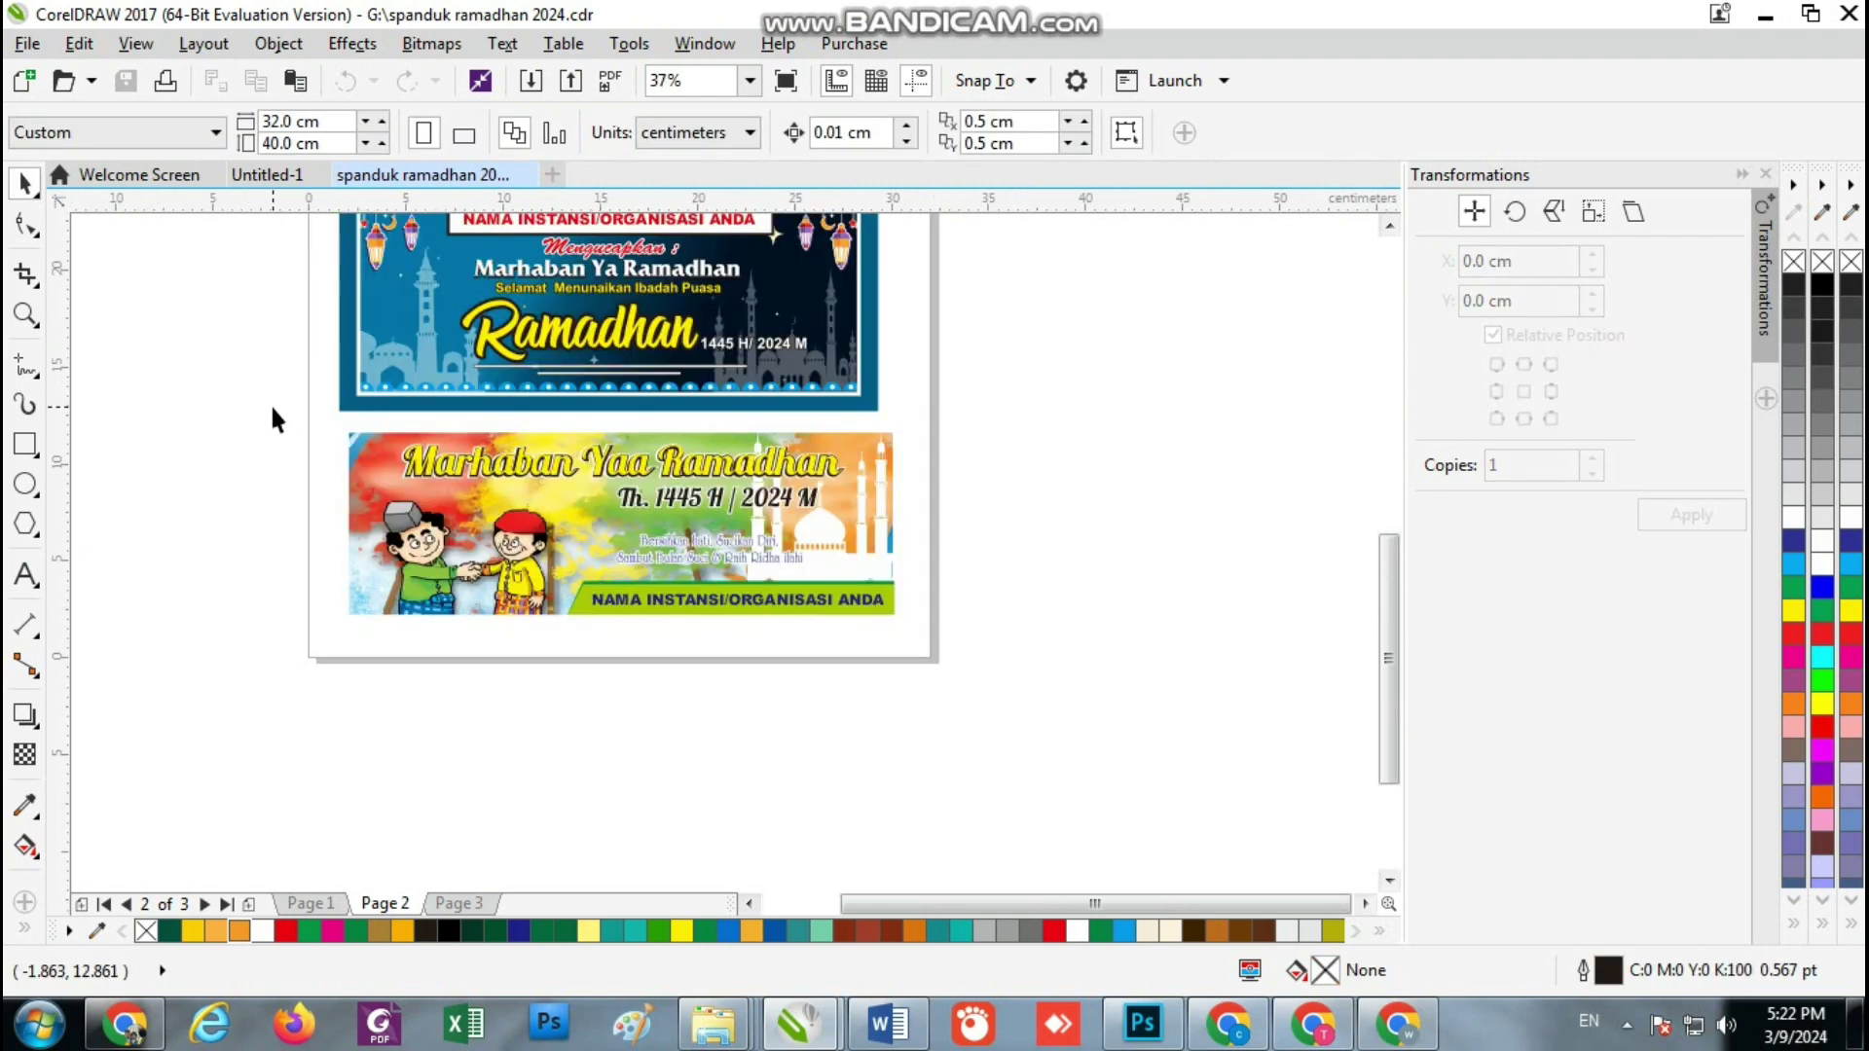
left_click_drag(271, 403, 887, 637)
left_click(749, 81)
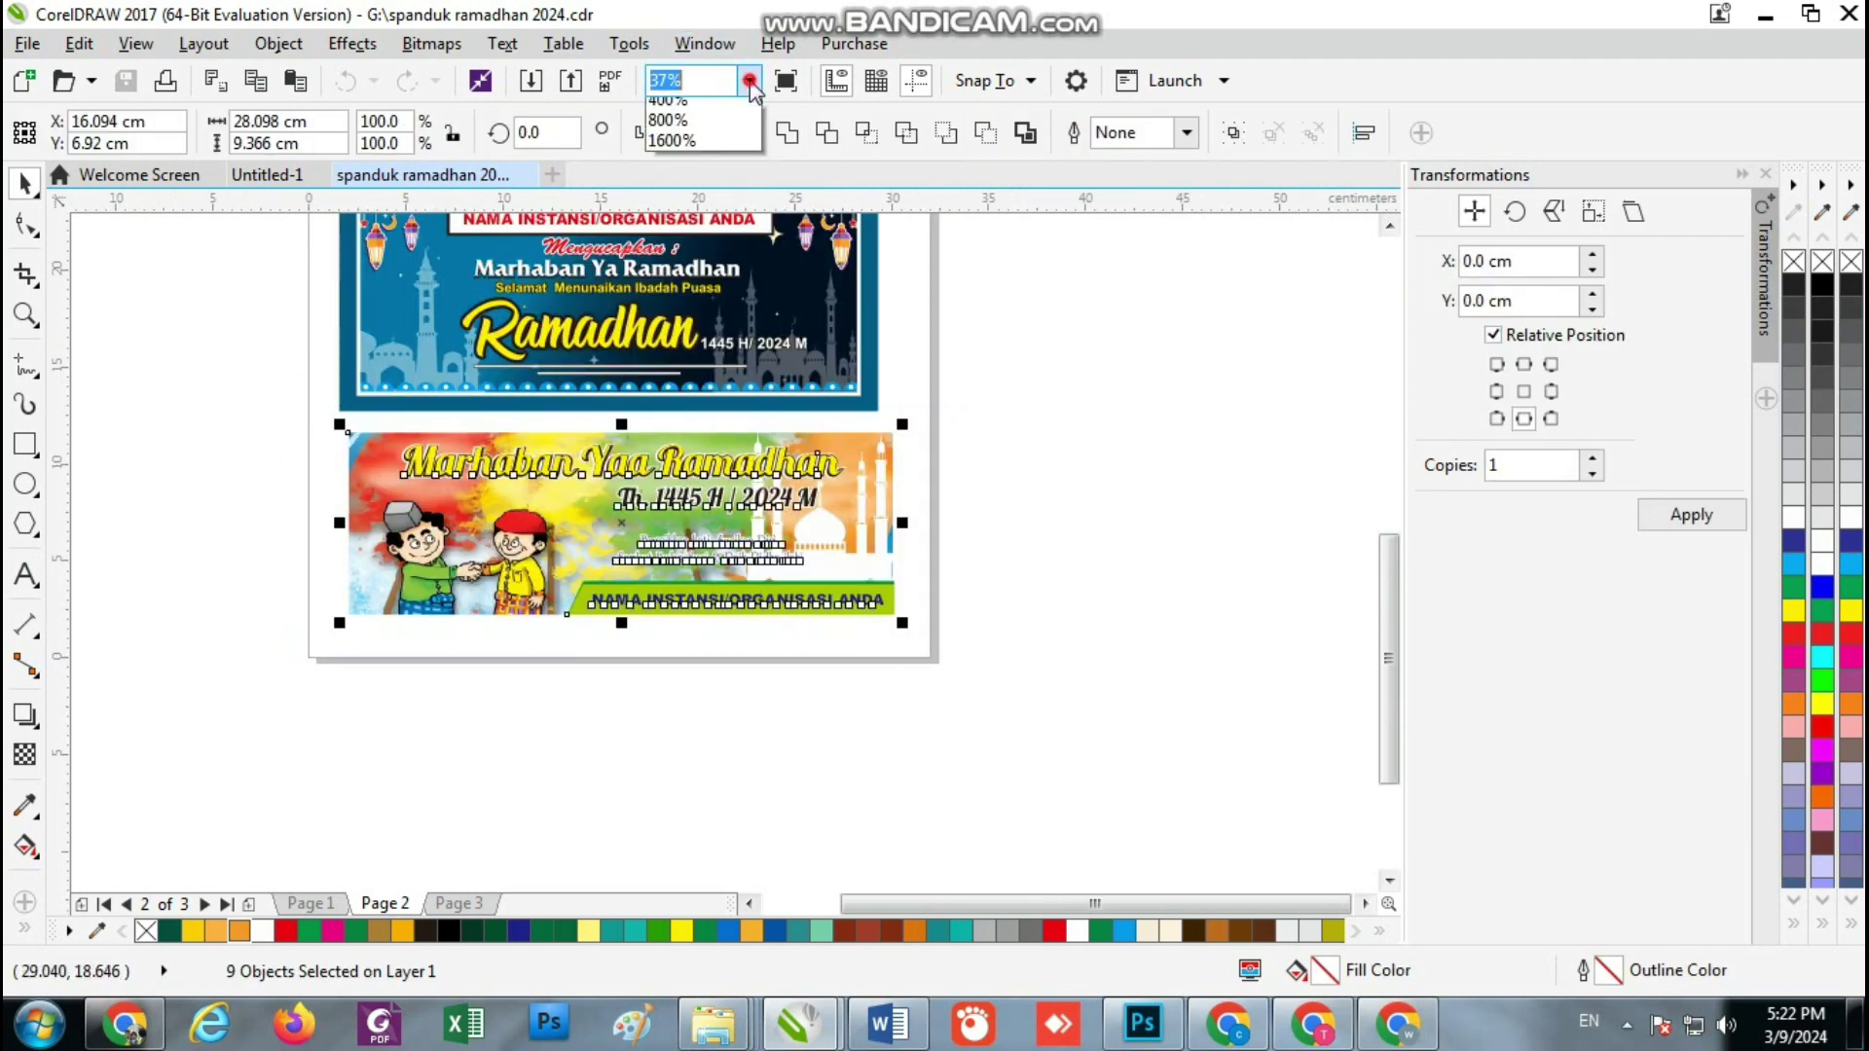
left_click(691, 129)
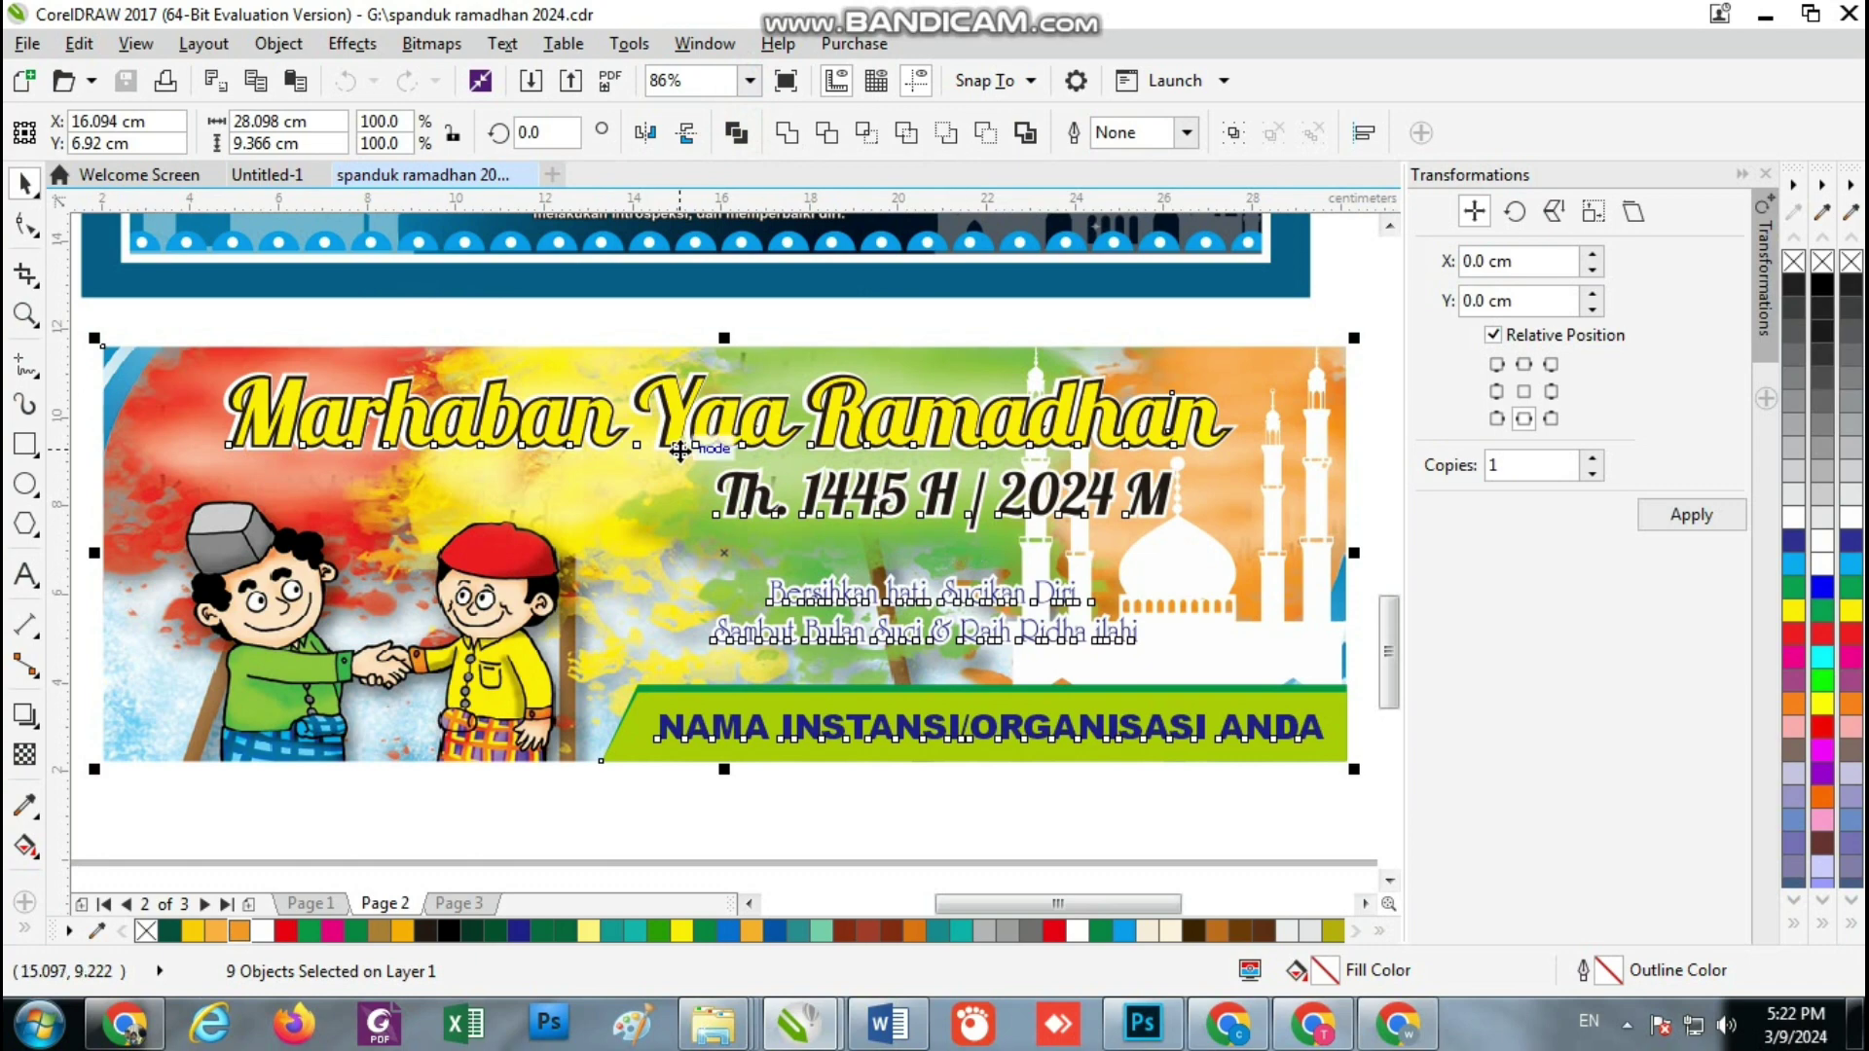
Select all three banners on Page 2 together and zoom to the selection
scroll(969, 557, "down", 2)
left_click(1024, 482)
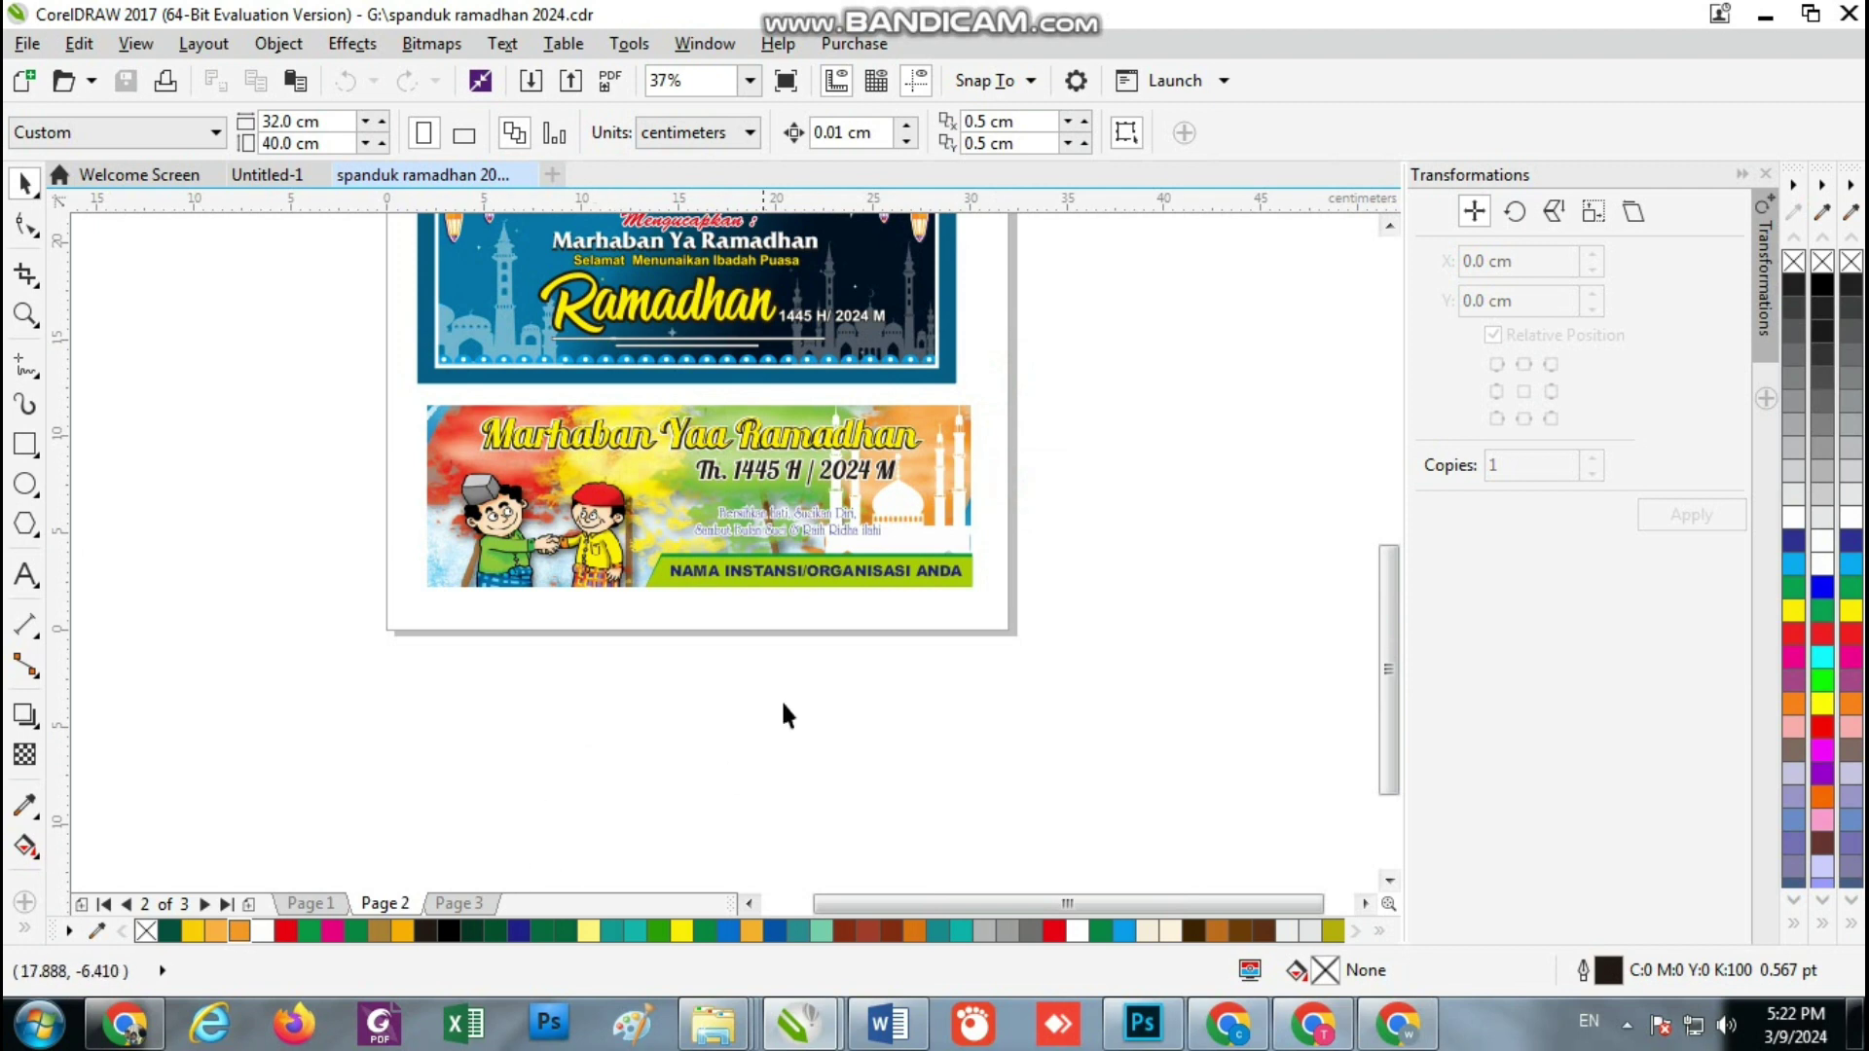
scroll(688, 703, "down", 1)
left_click_drag(470, 271, 944, 638)
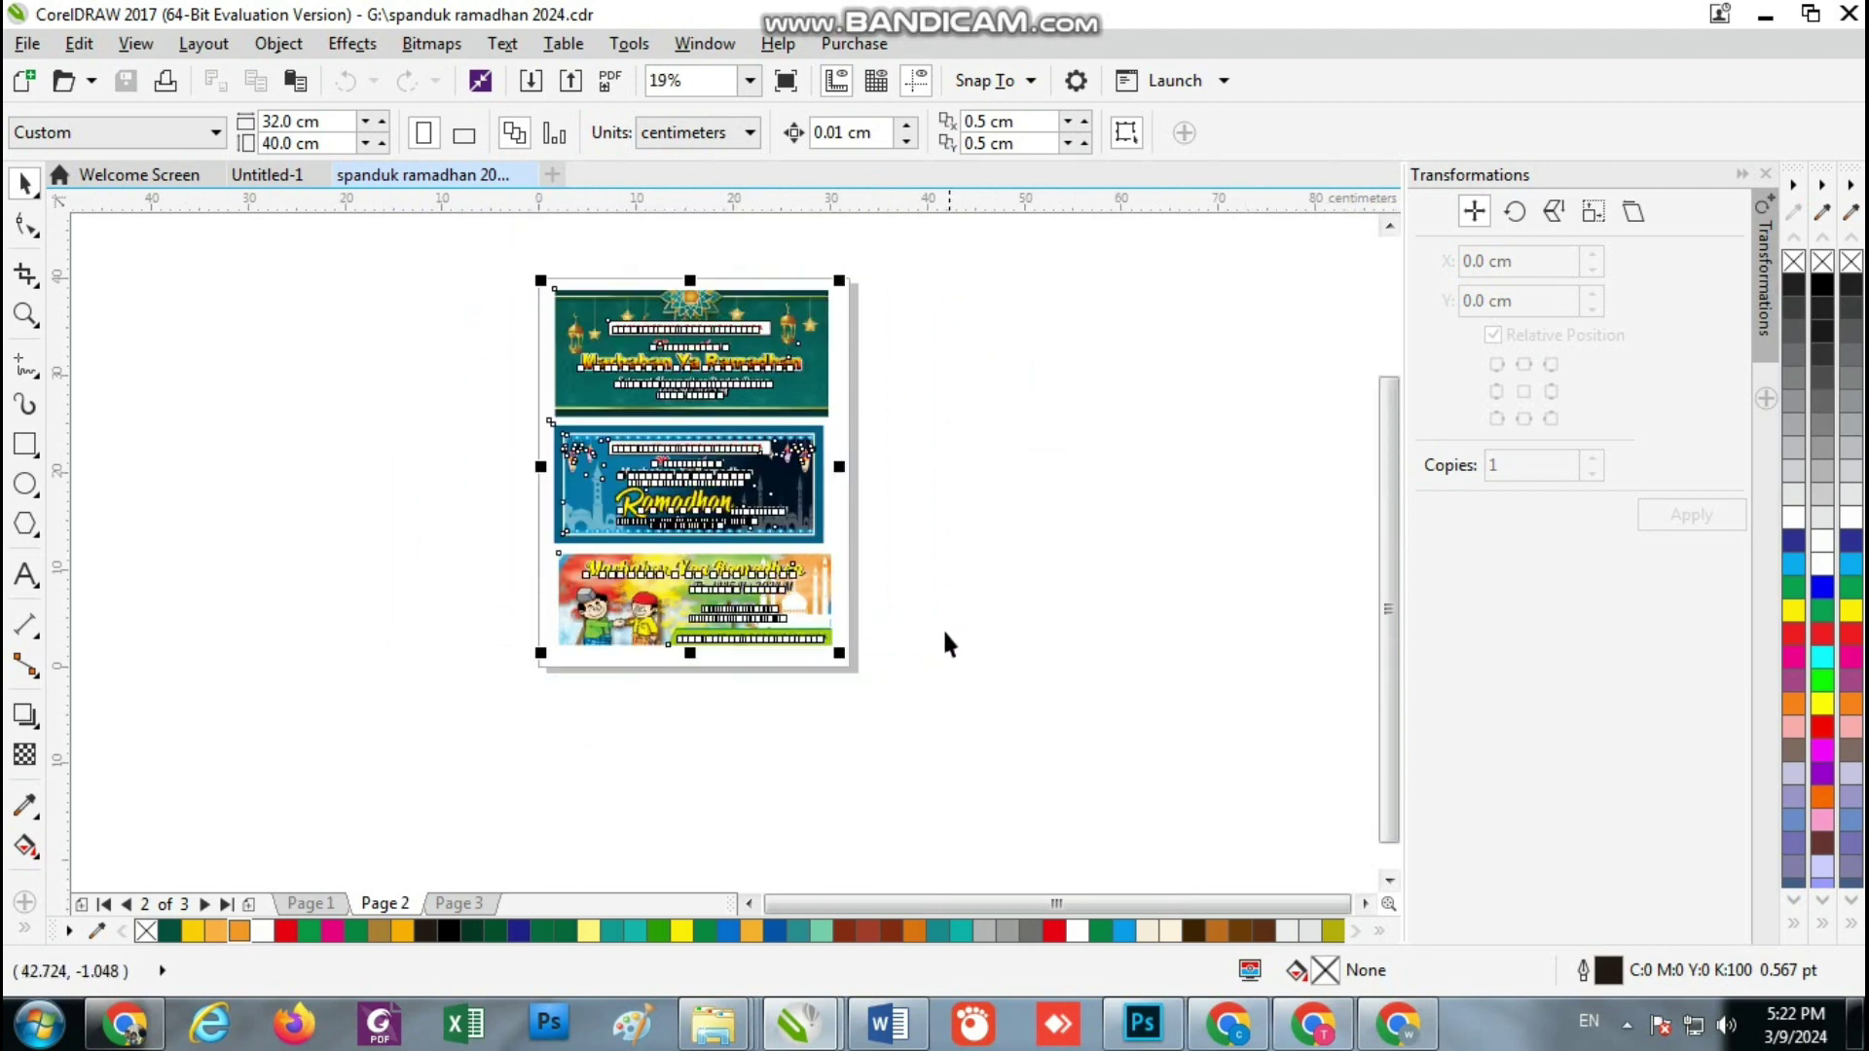
left_click(750, 81)
left_click(741, 130)
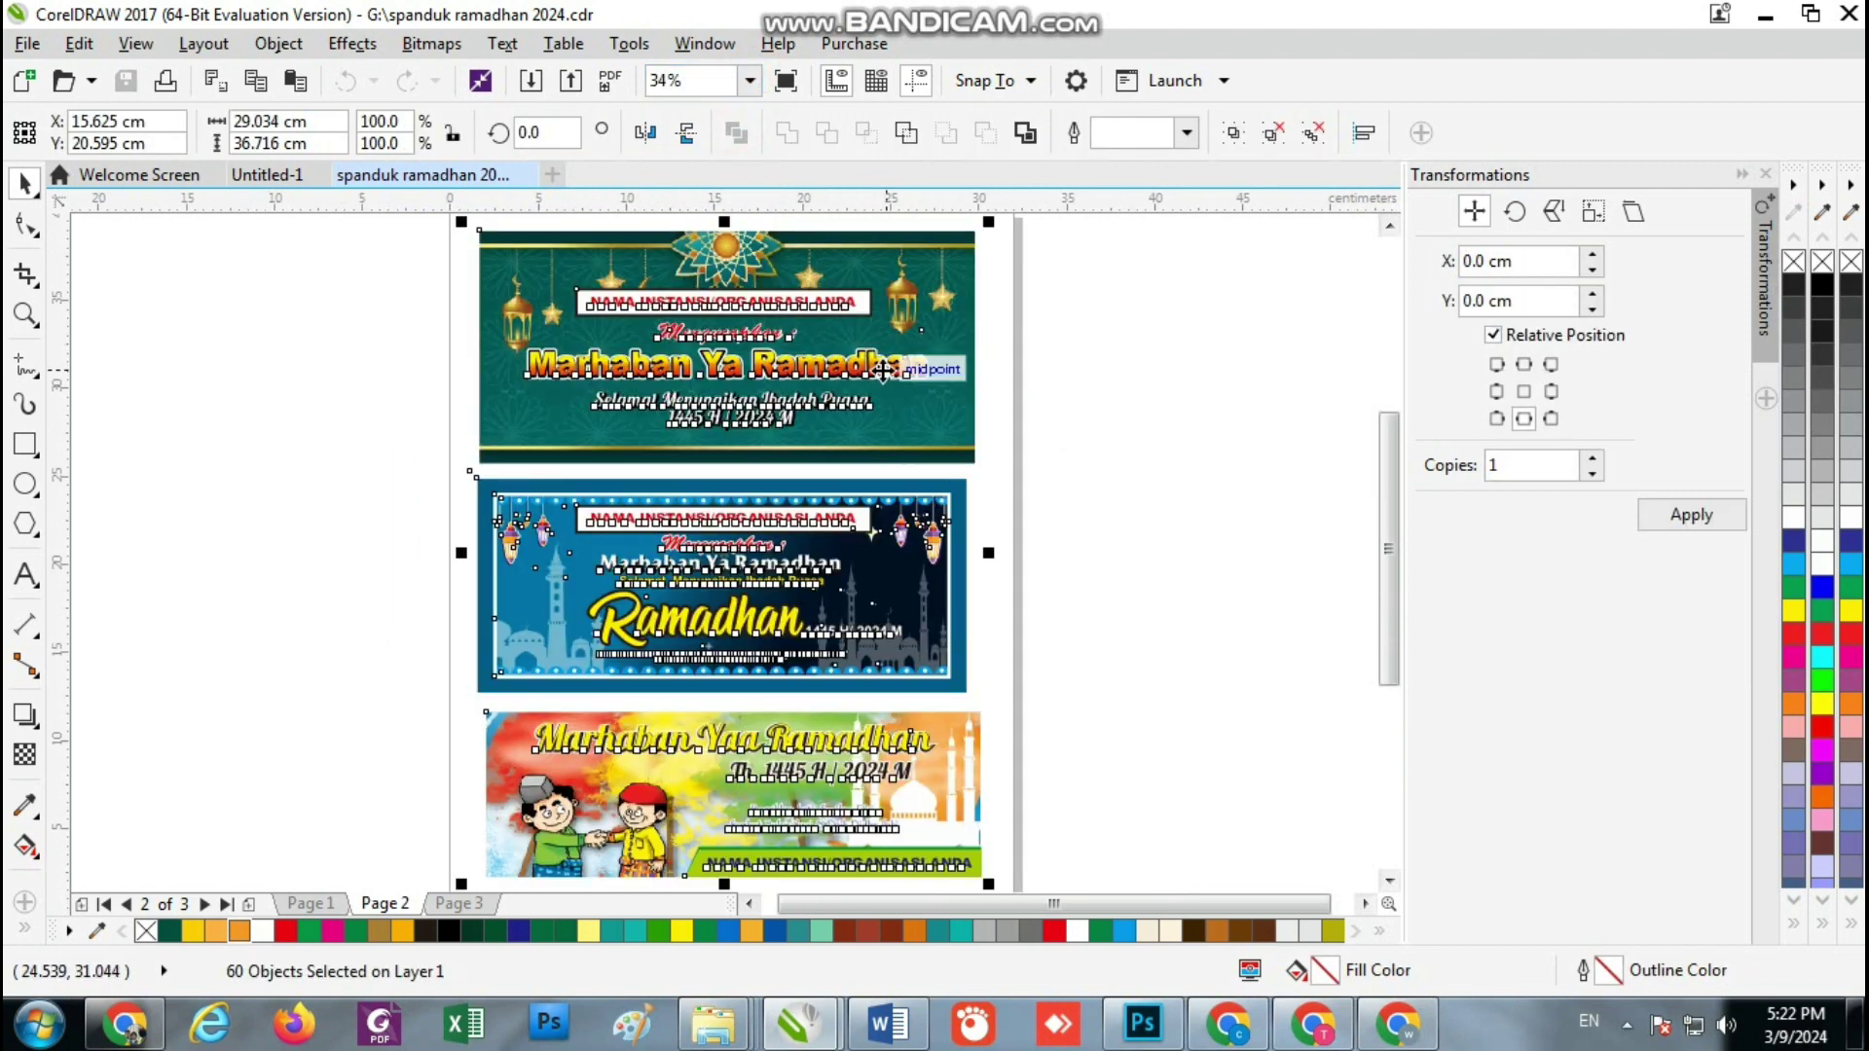
Preview the selected Page 2 banners full screen and return to the drawing
key("F9")
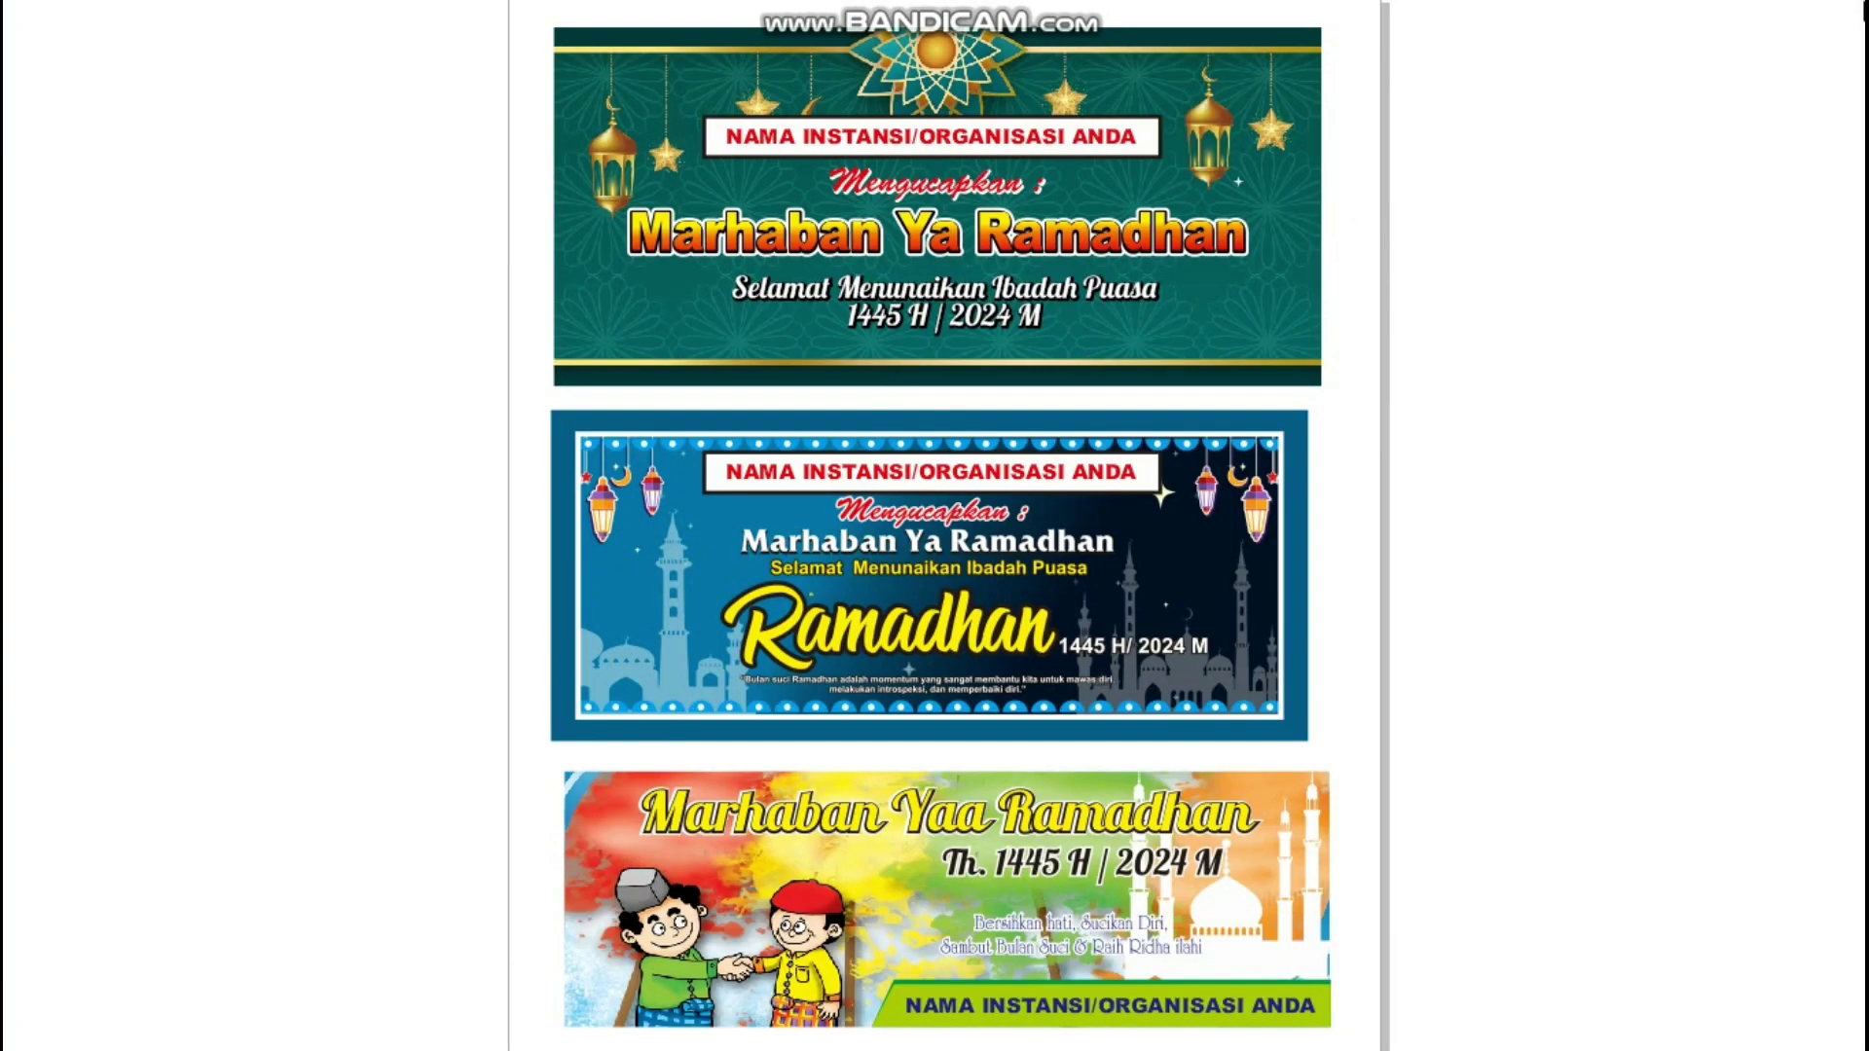
left_click(325, 494)
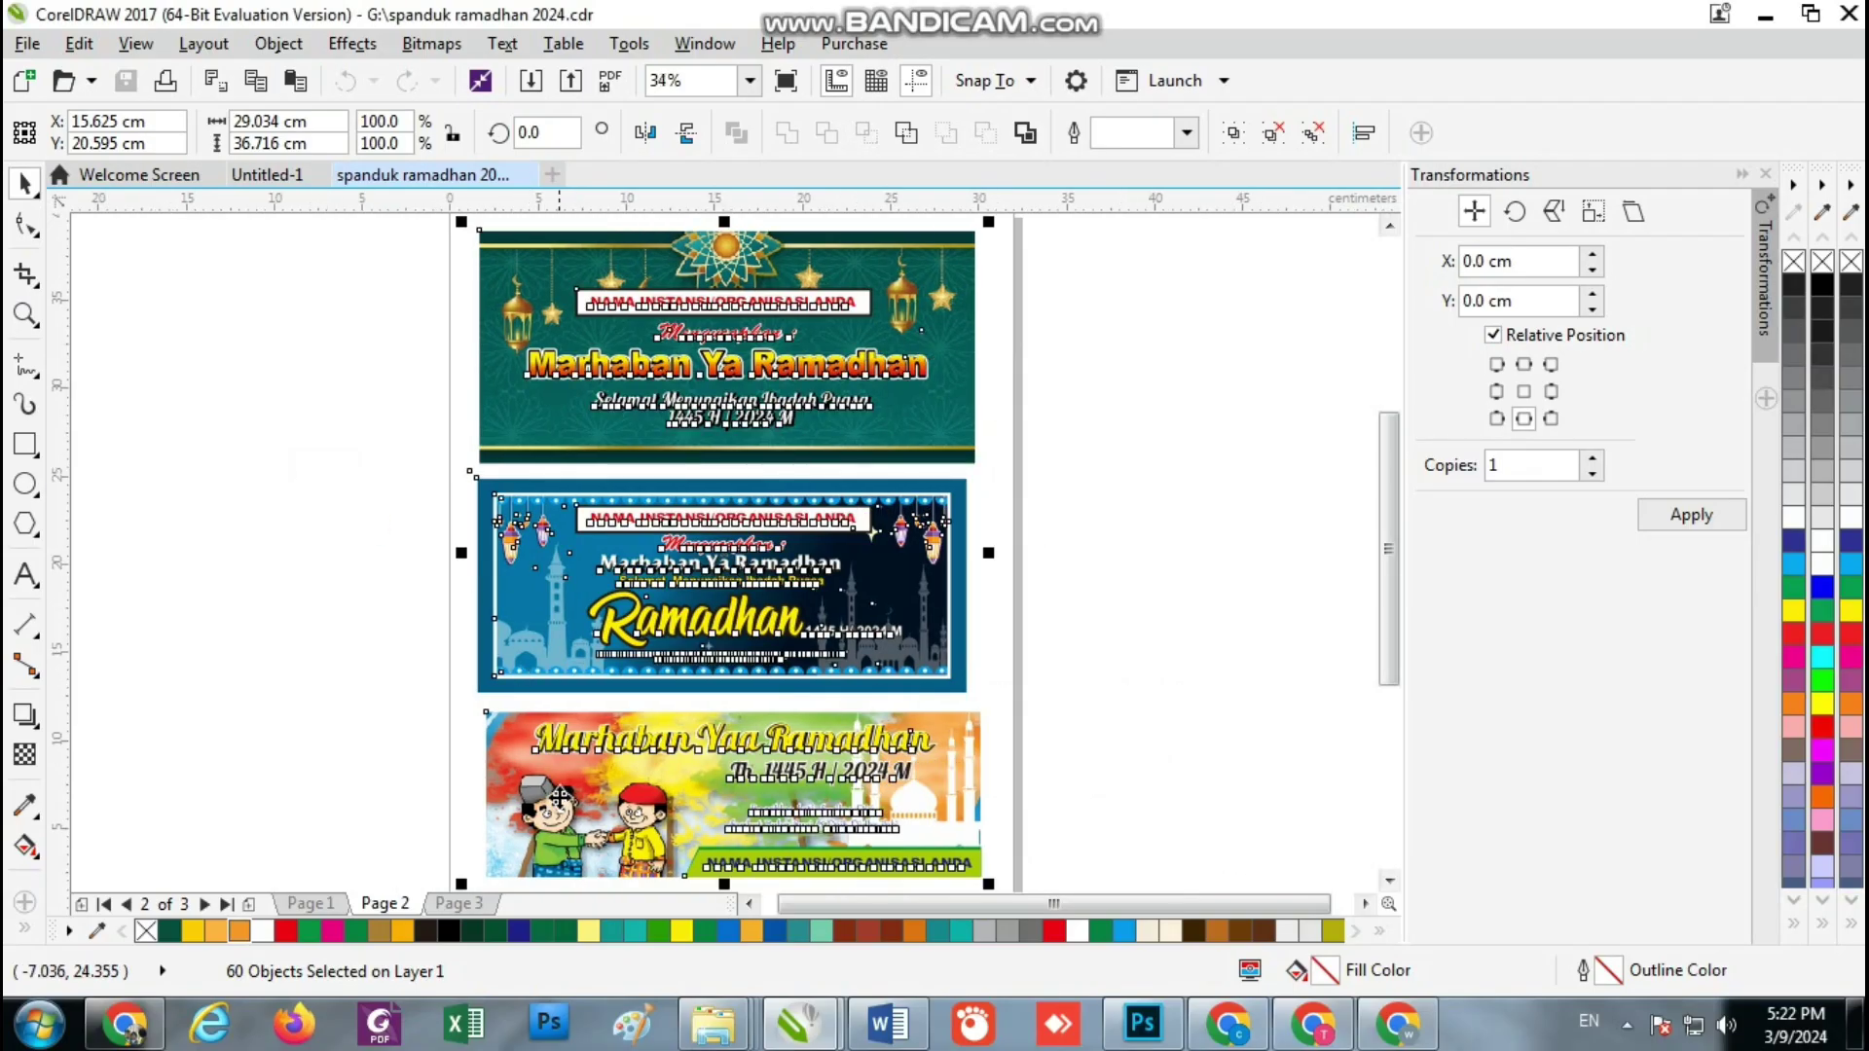
Go to Page 3, select the grouped set of three green banners and zoom to the selection
left_click(468, 904)
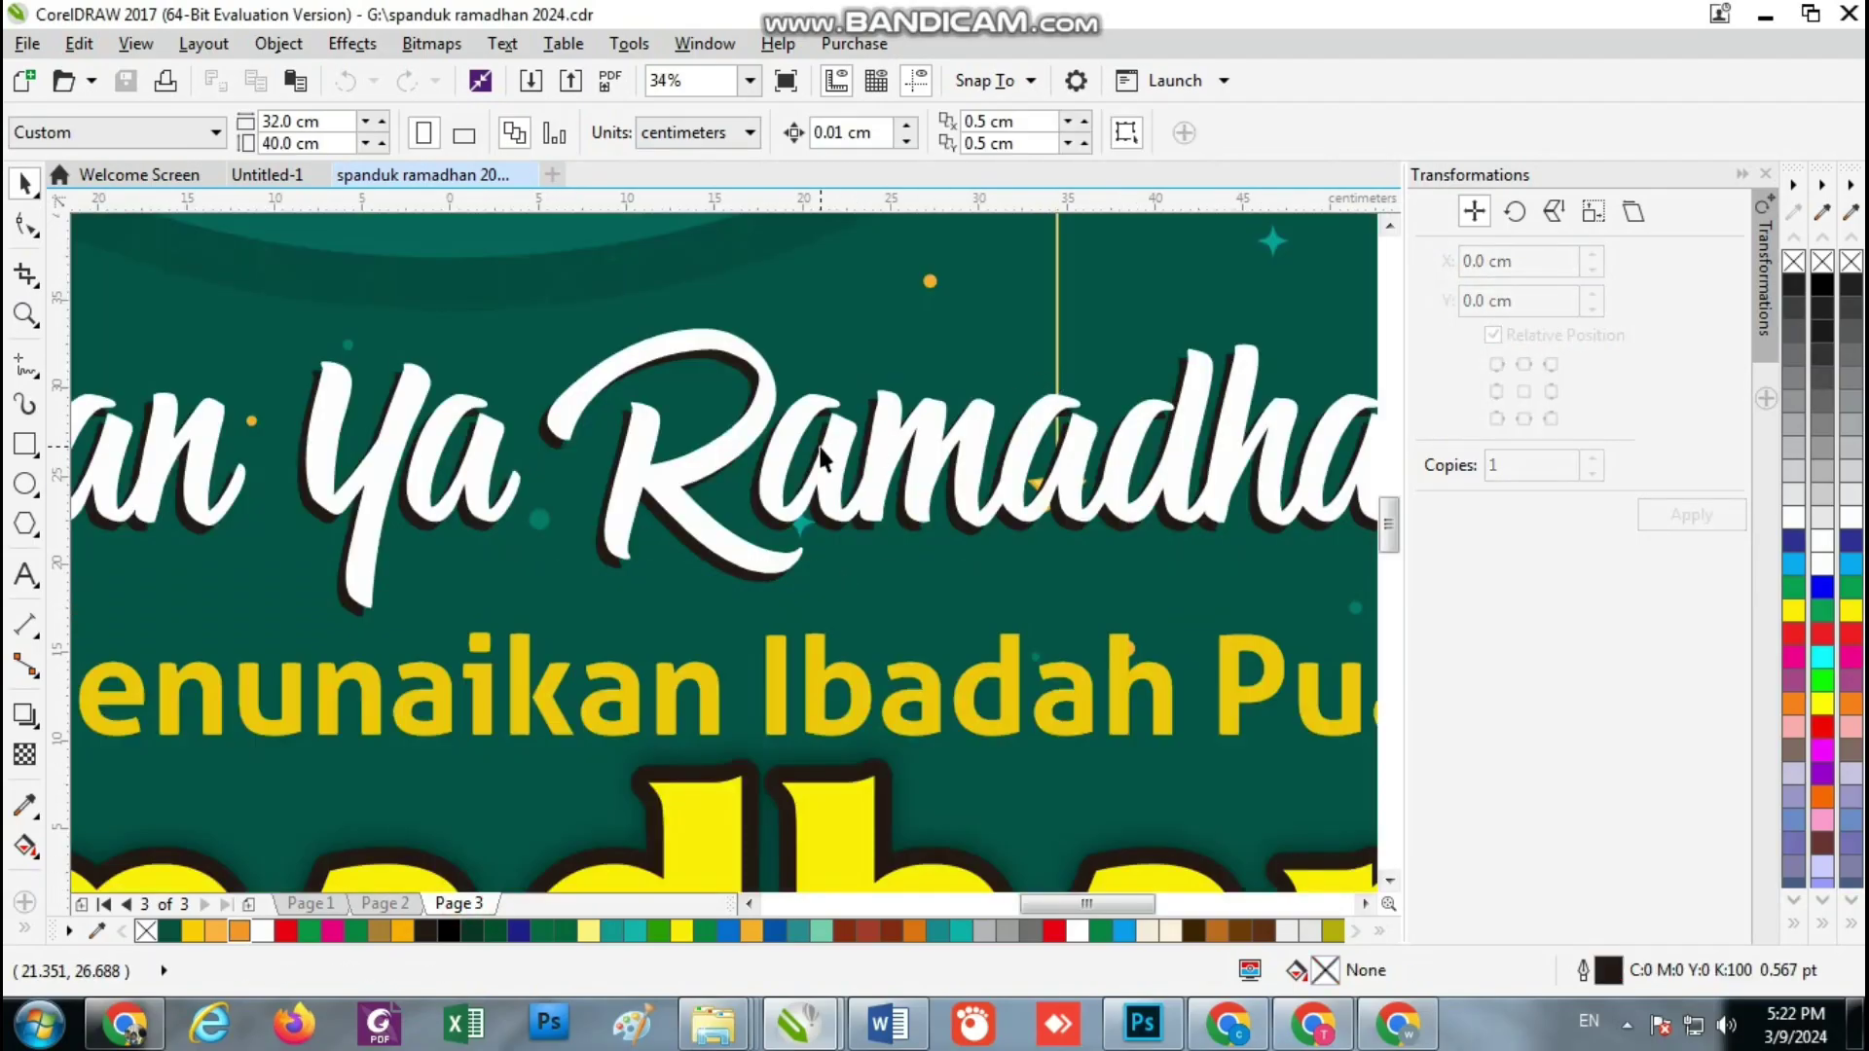
scroll(678, 526, "down", 5)
scroll(674, 526, "down", 3)
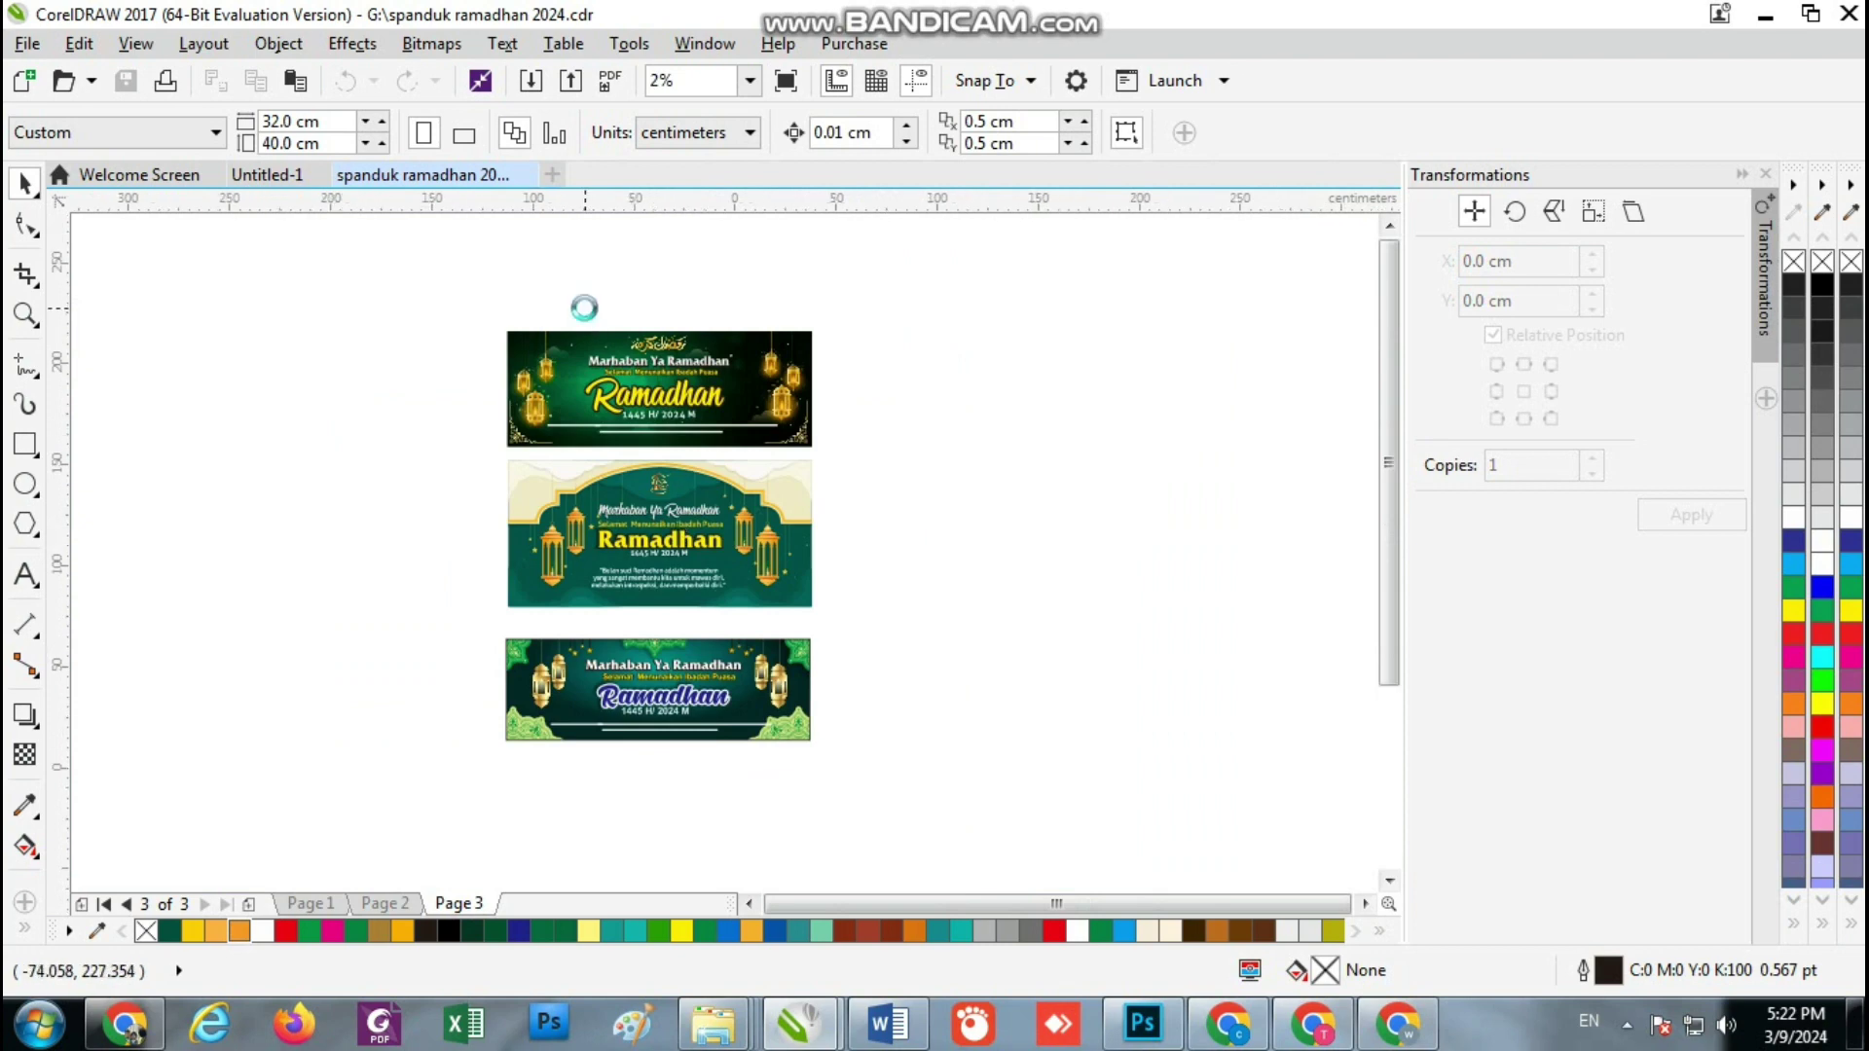
scroll(266, 311, "up", 3)
scroll(230, 308, "down", 1)
left_click_drag(230, 308, 990, 602)
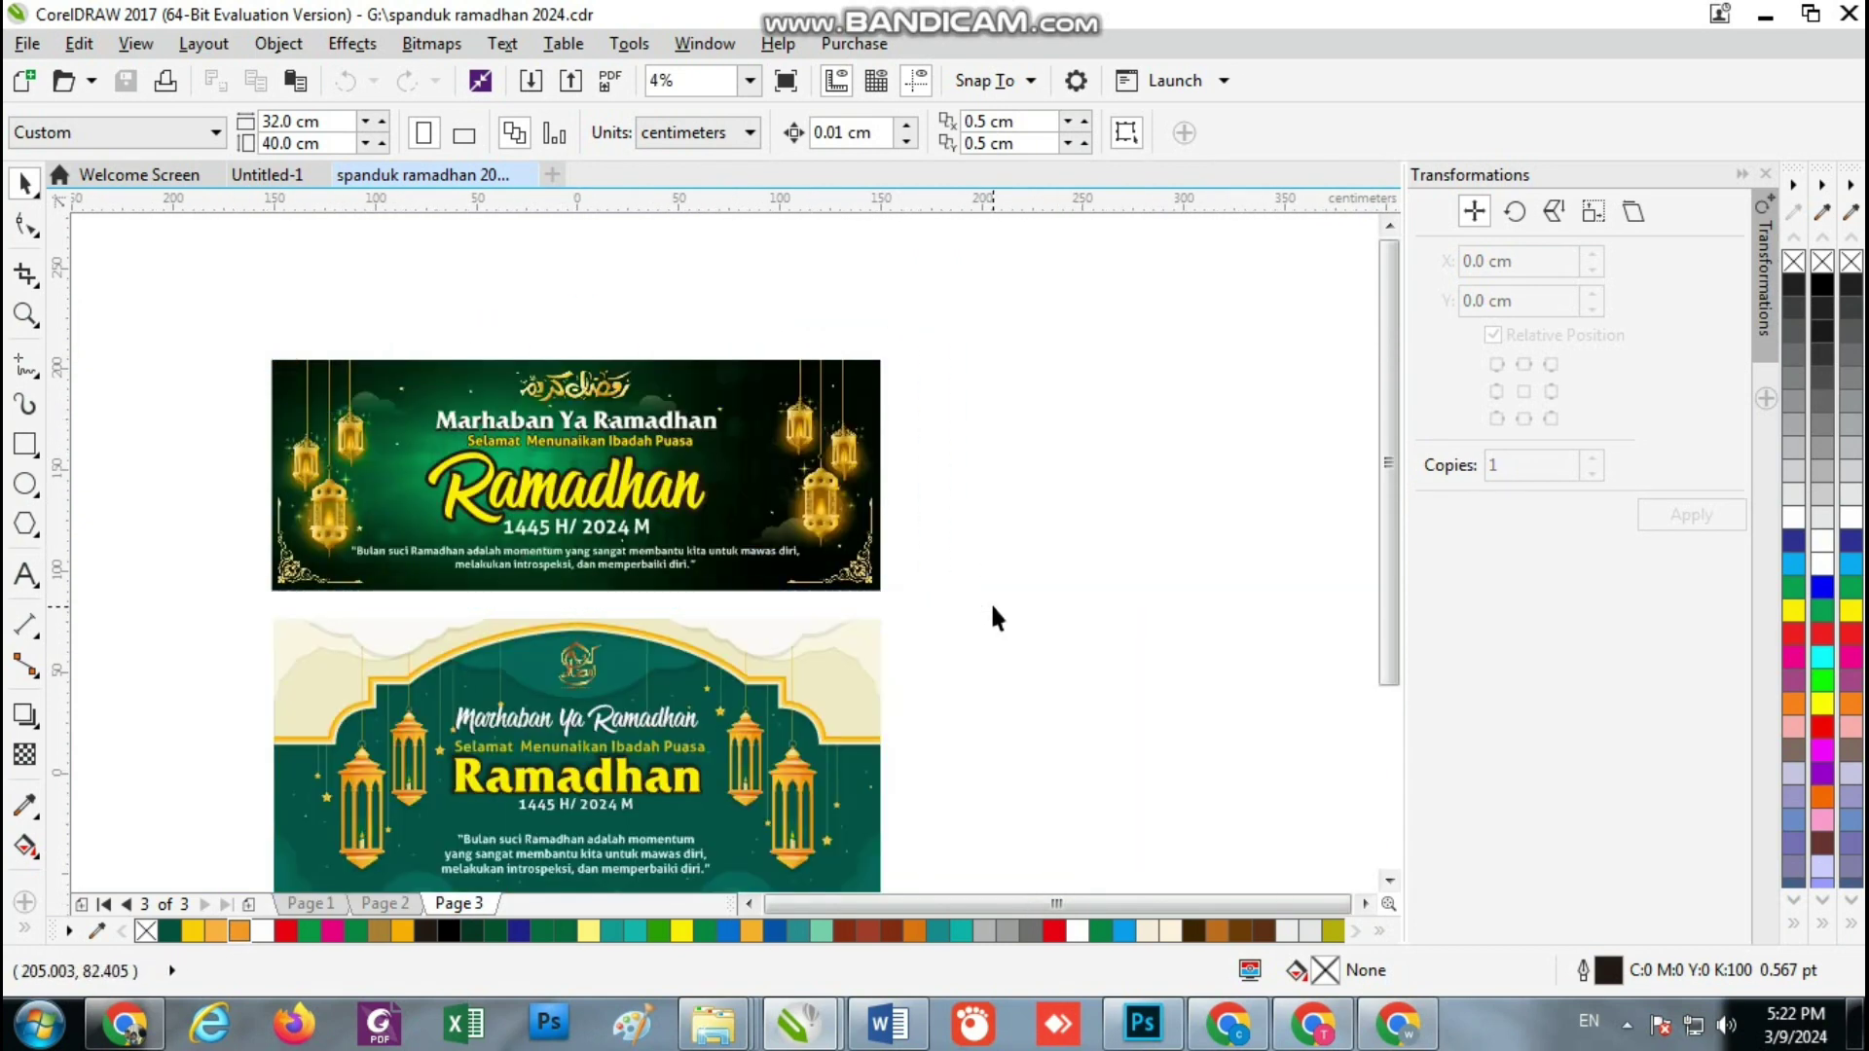
left_click(749, 80)
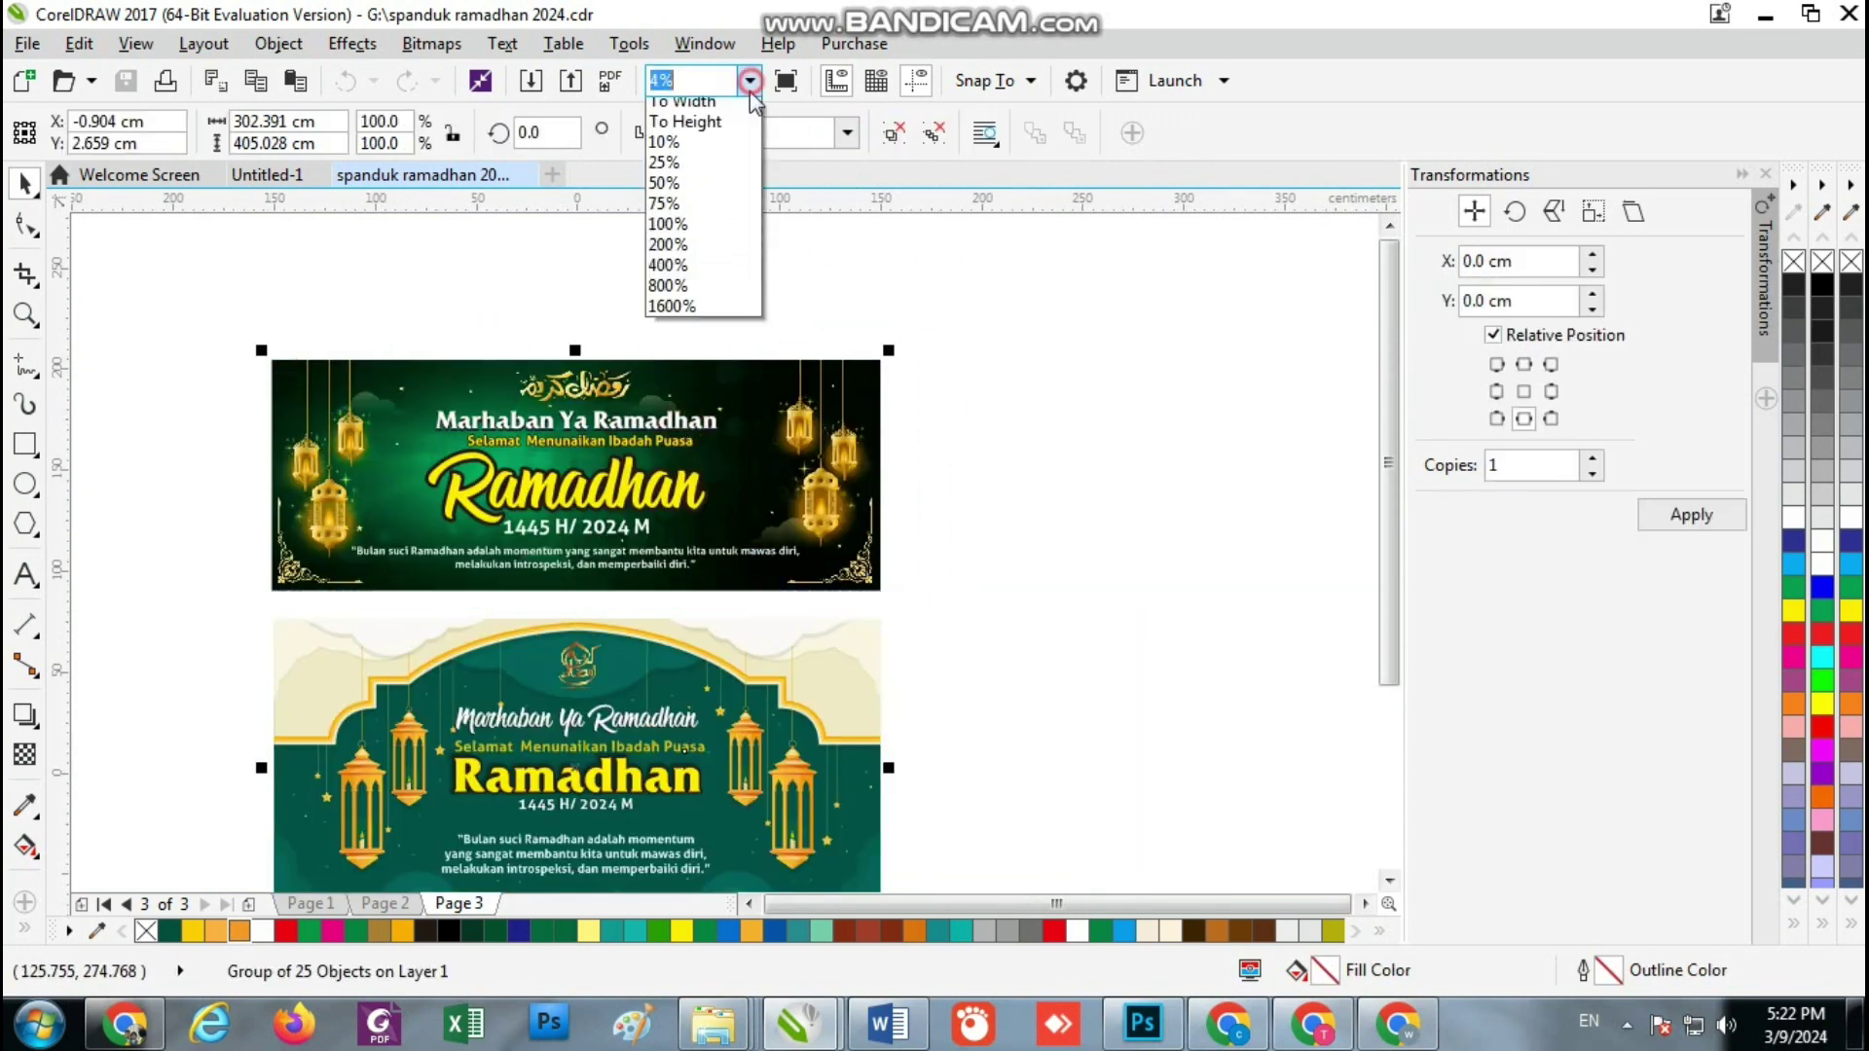
left_click(736, 123)
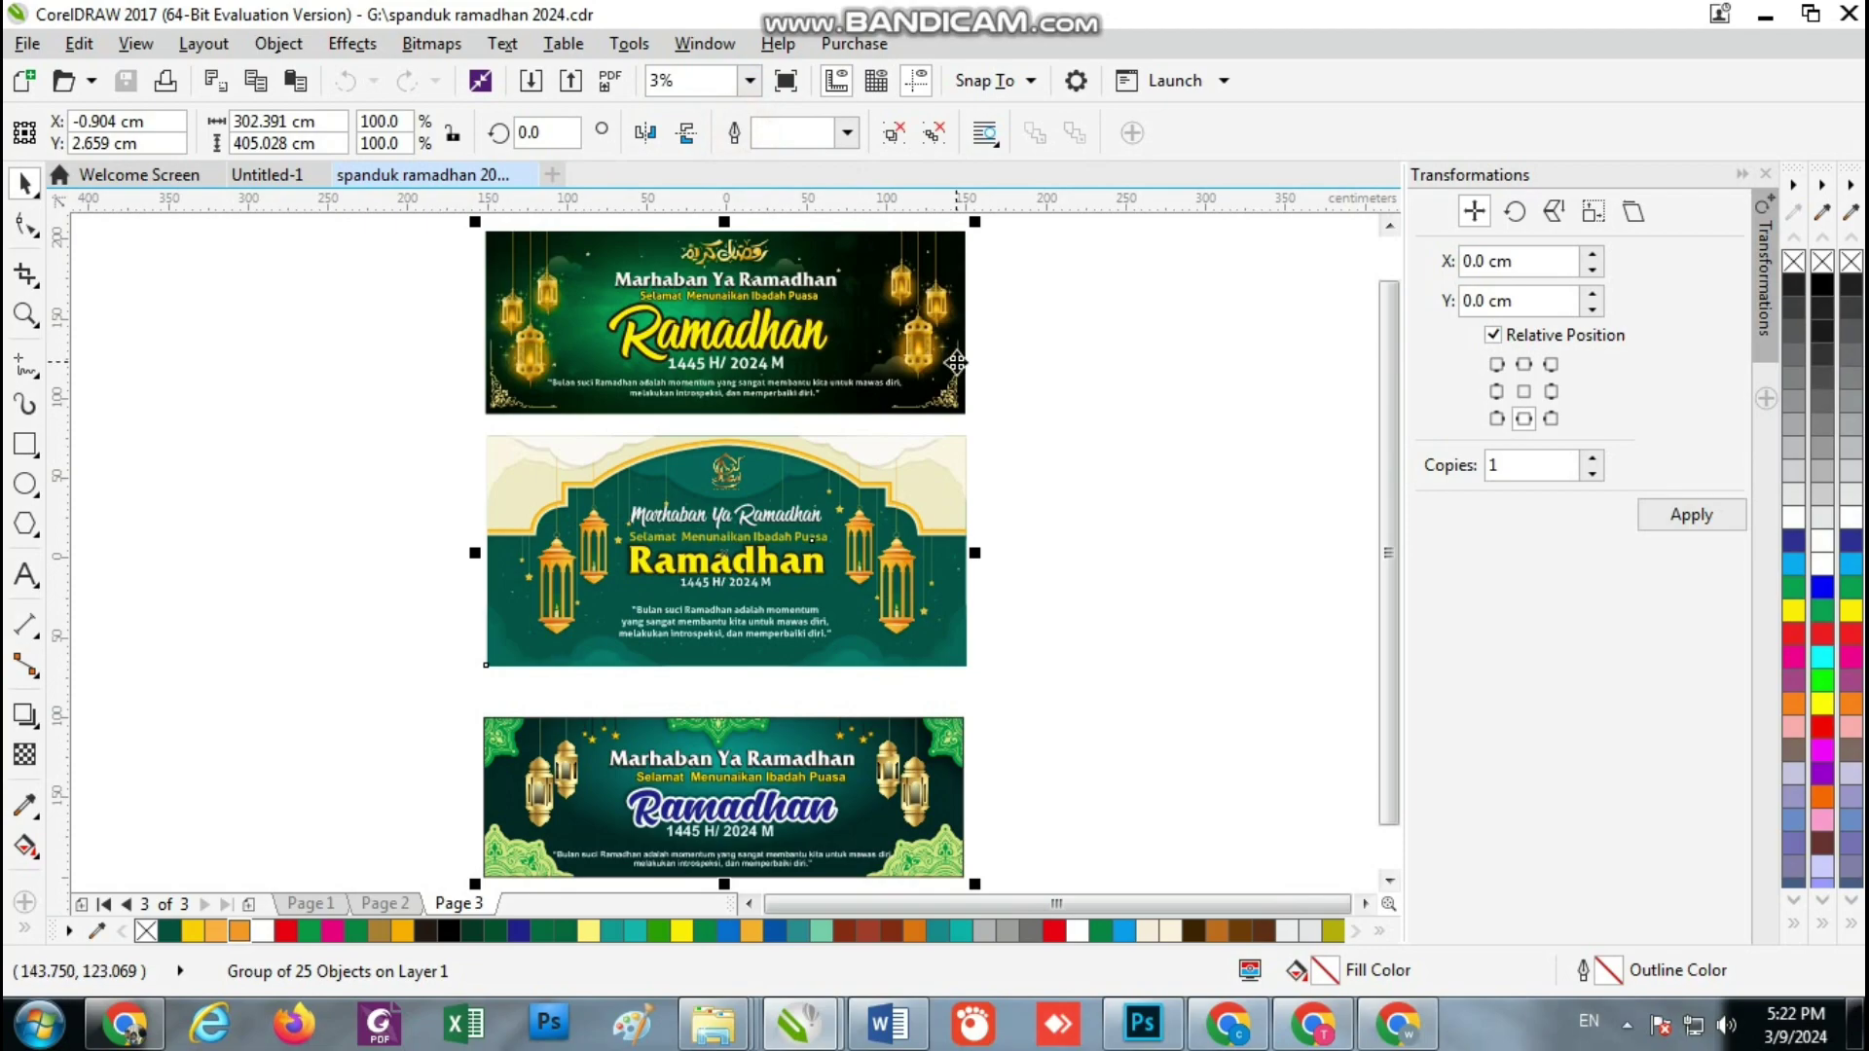
Preview the Page 3 banners full screen, return to the drawing and ungroup the set
key("F9")
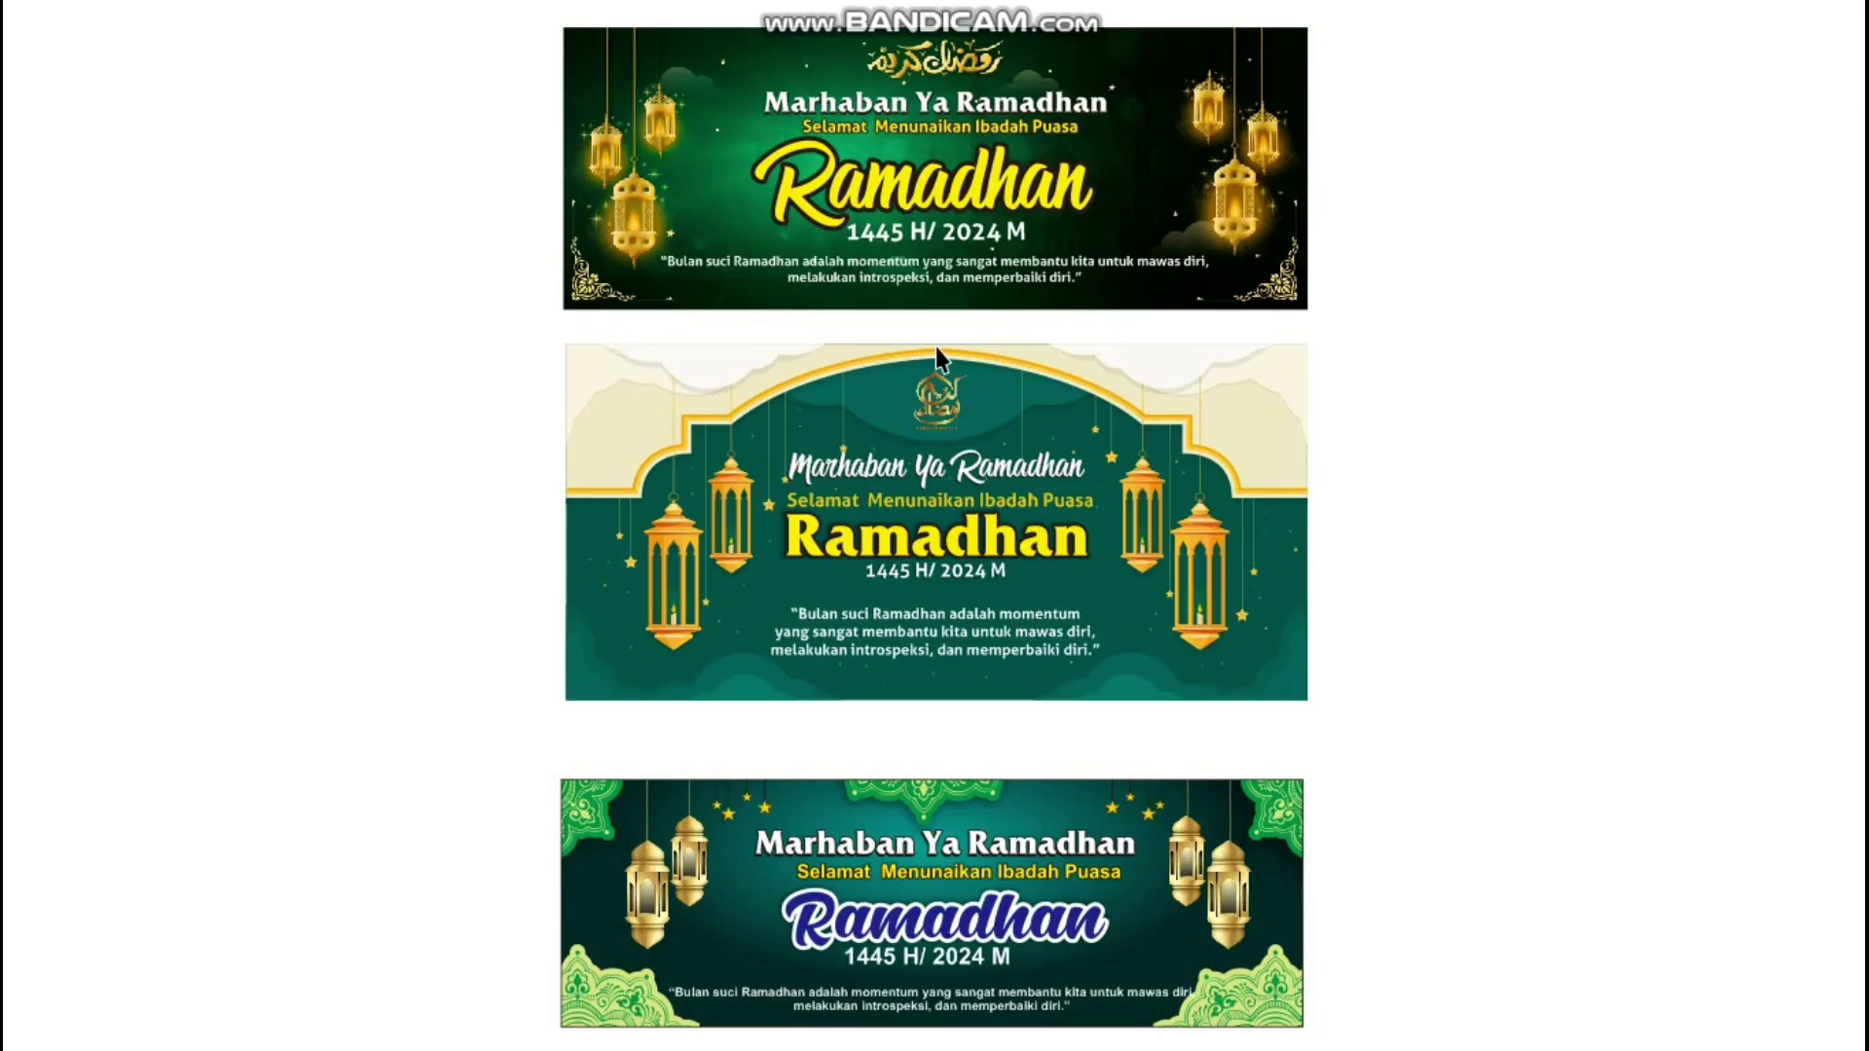
key("Escape")
left_click(1113, 295)
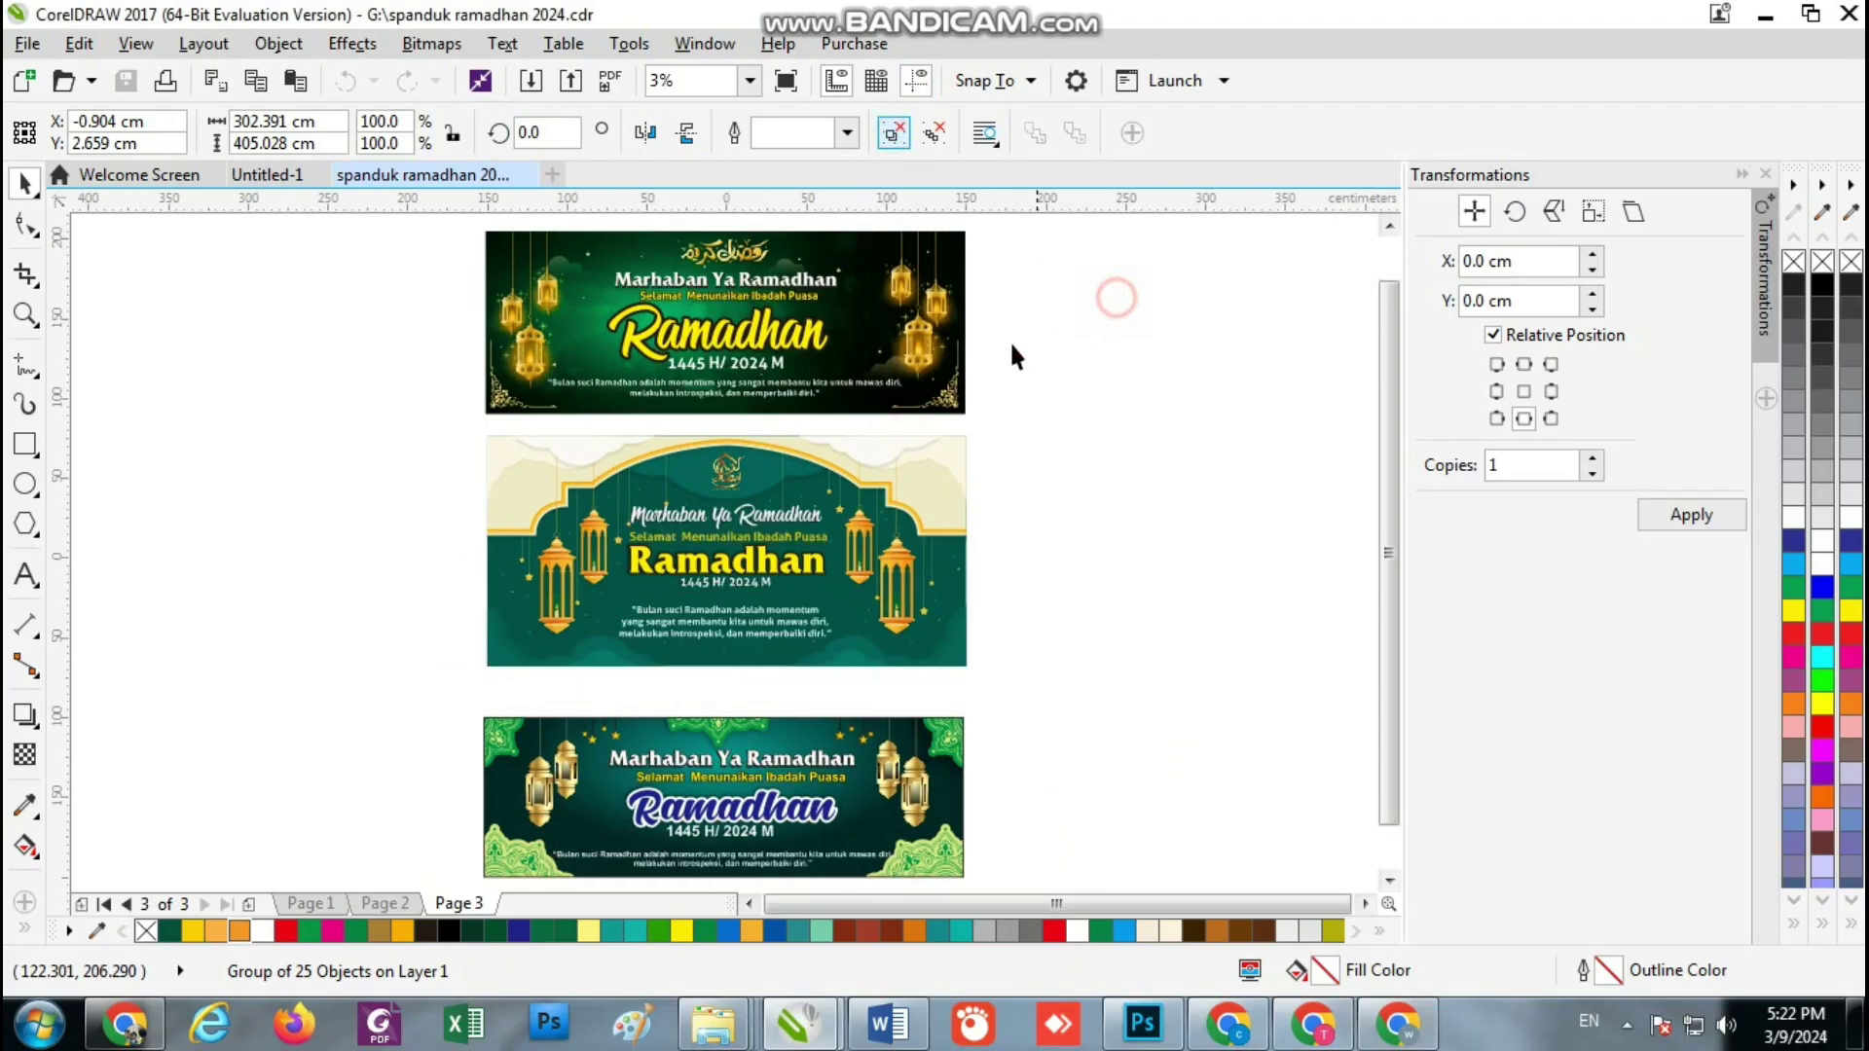
Select all objects of the dark green banner with the gold lanterns, first on Page 3, and zoom to the selection
scroll(1014, 359, "down", 2)
scroll(936, 365, "up", 2)
left_click_drag(1034, 216, 353, 455)
left_click(749, 79)
left_click(702, 129)
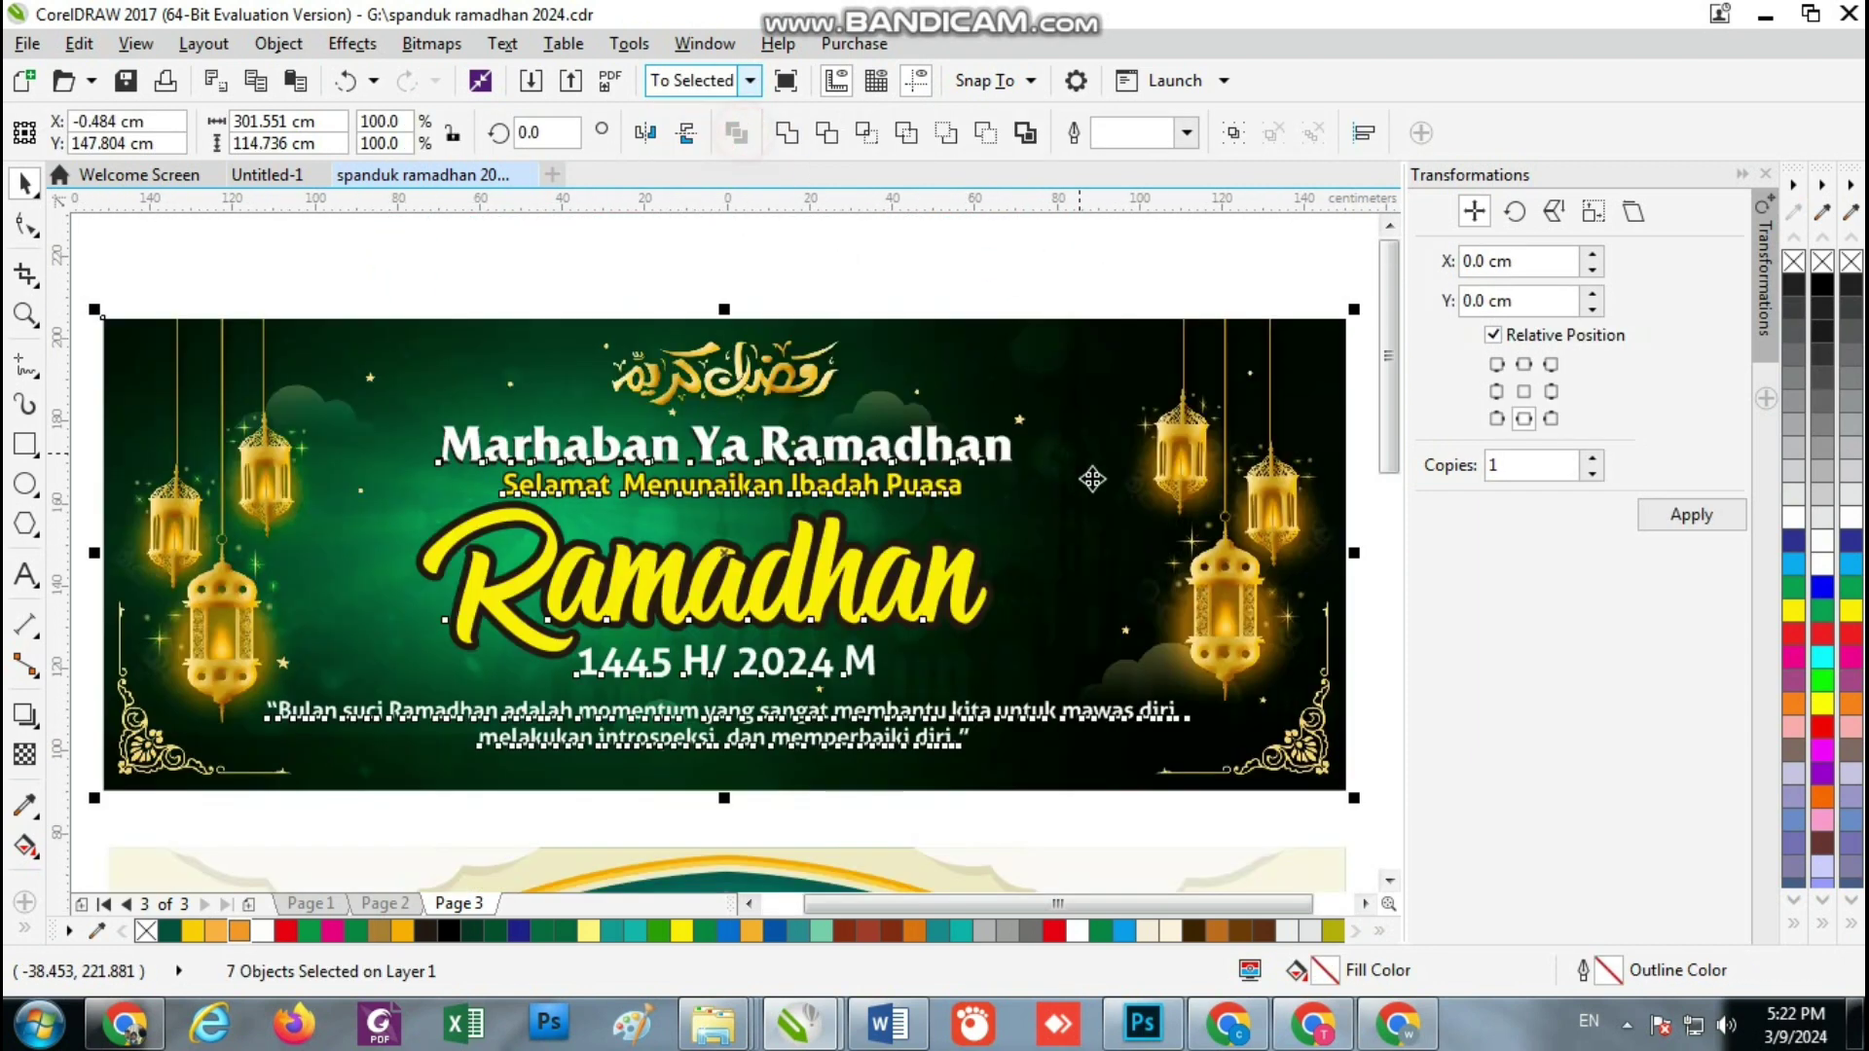
Select the first banner's text objects one by one, from Marhaban Ya Ramadhan down to the quote, to check they are separate
left_click(1012, 222)
left_click(923, 487)
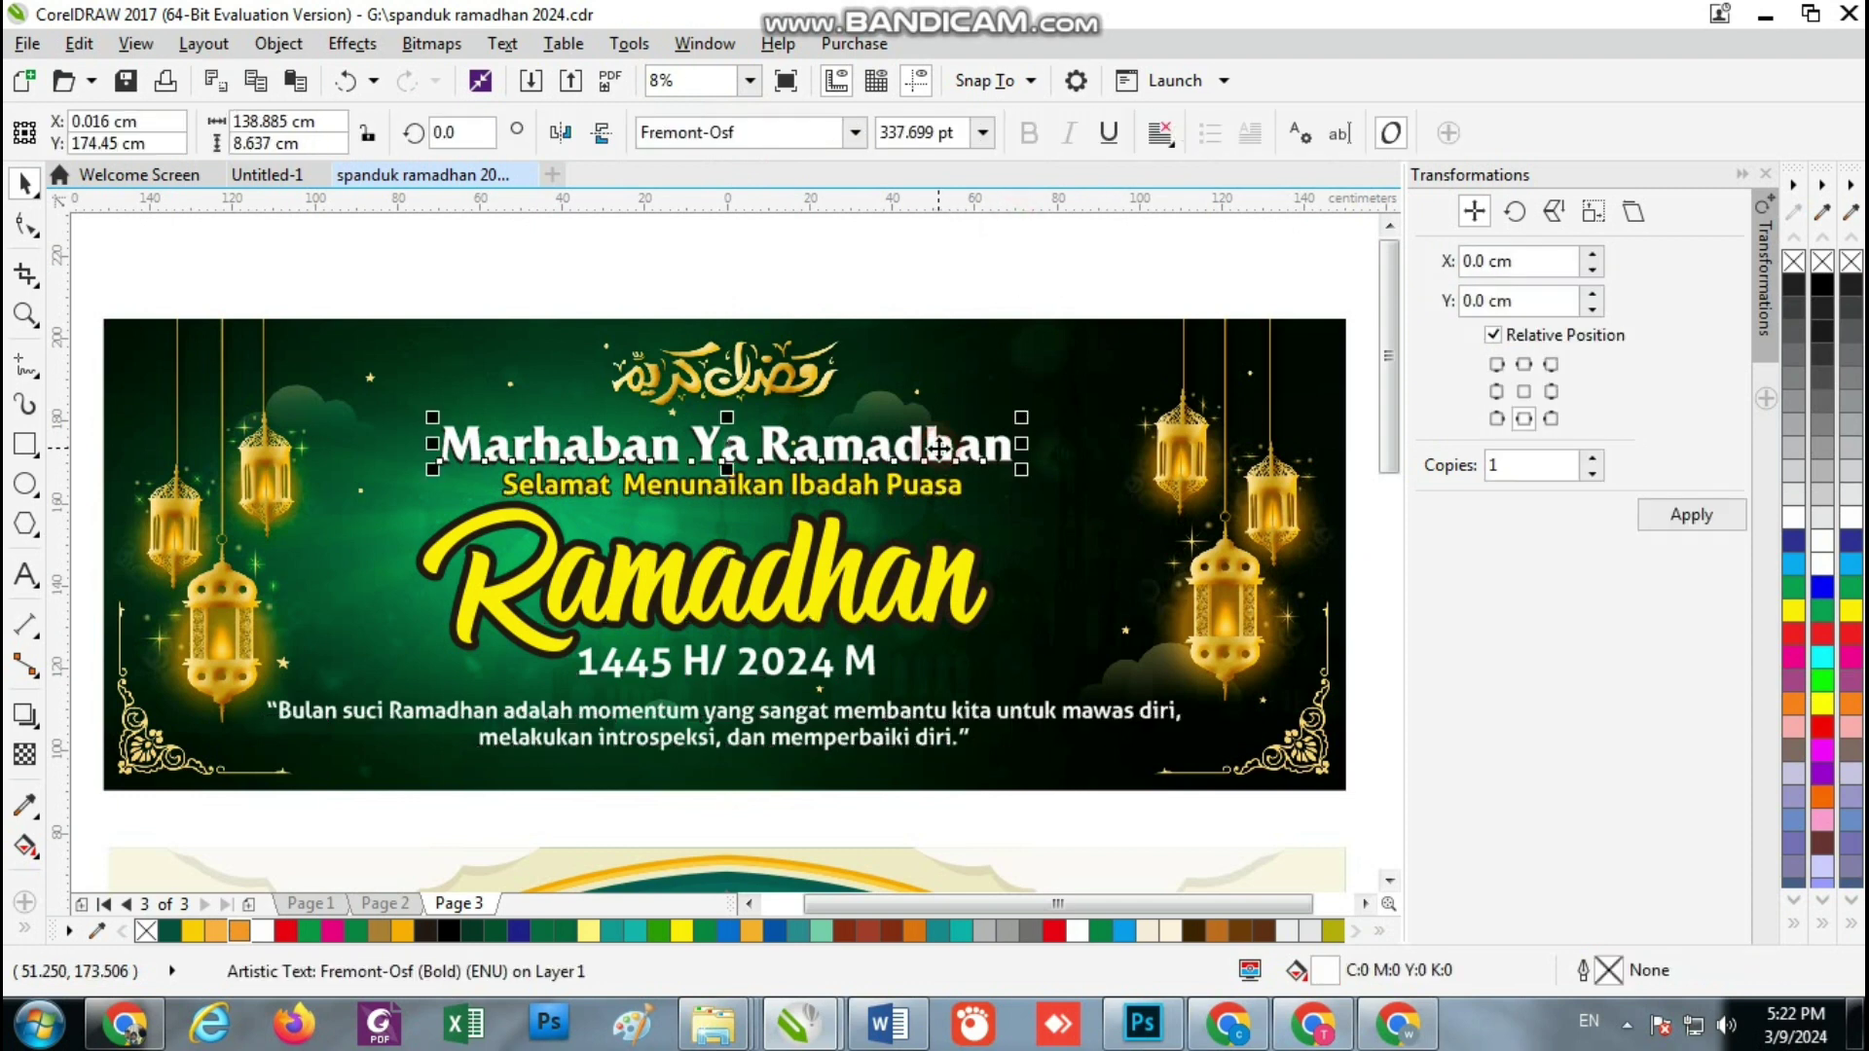
left_click(837, 569)
left_click(854, 671)
left_click(861, 720)
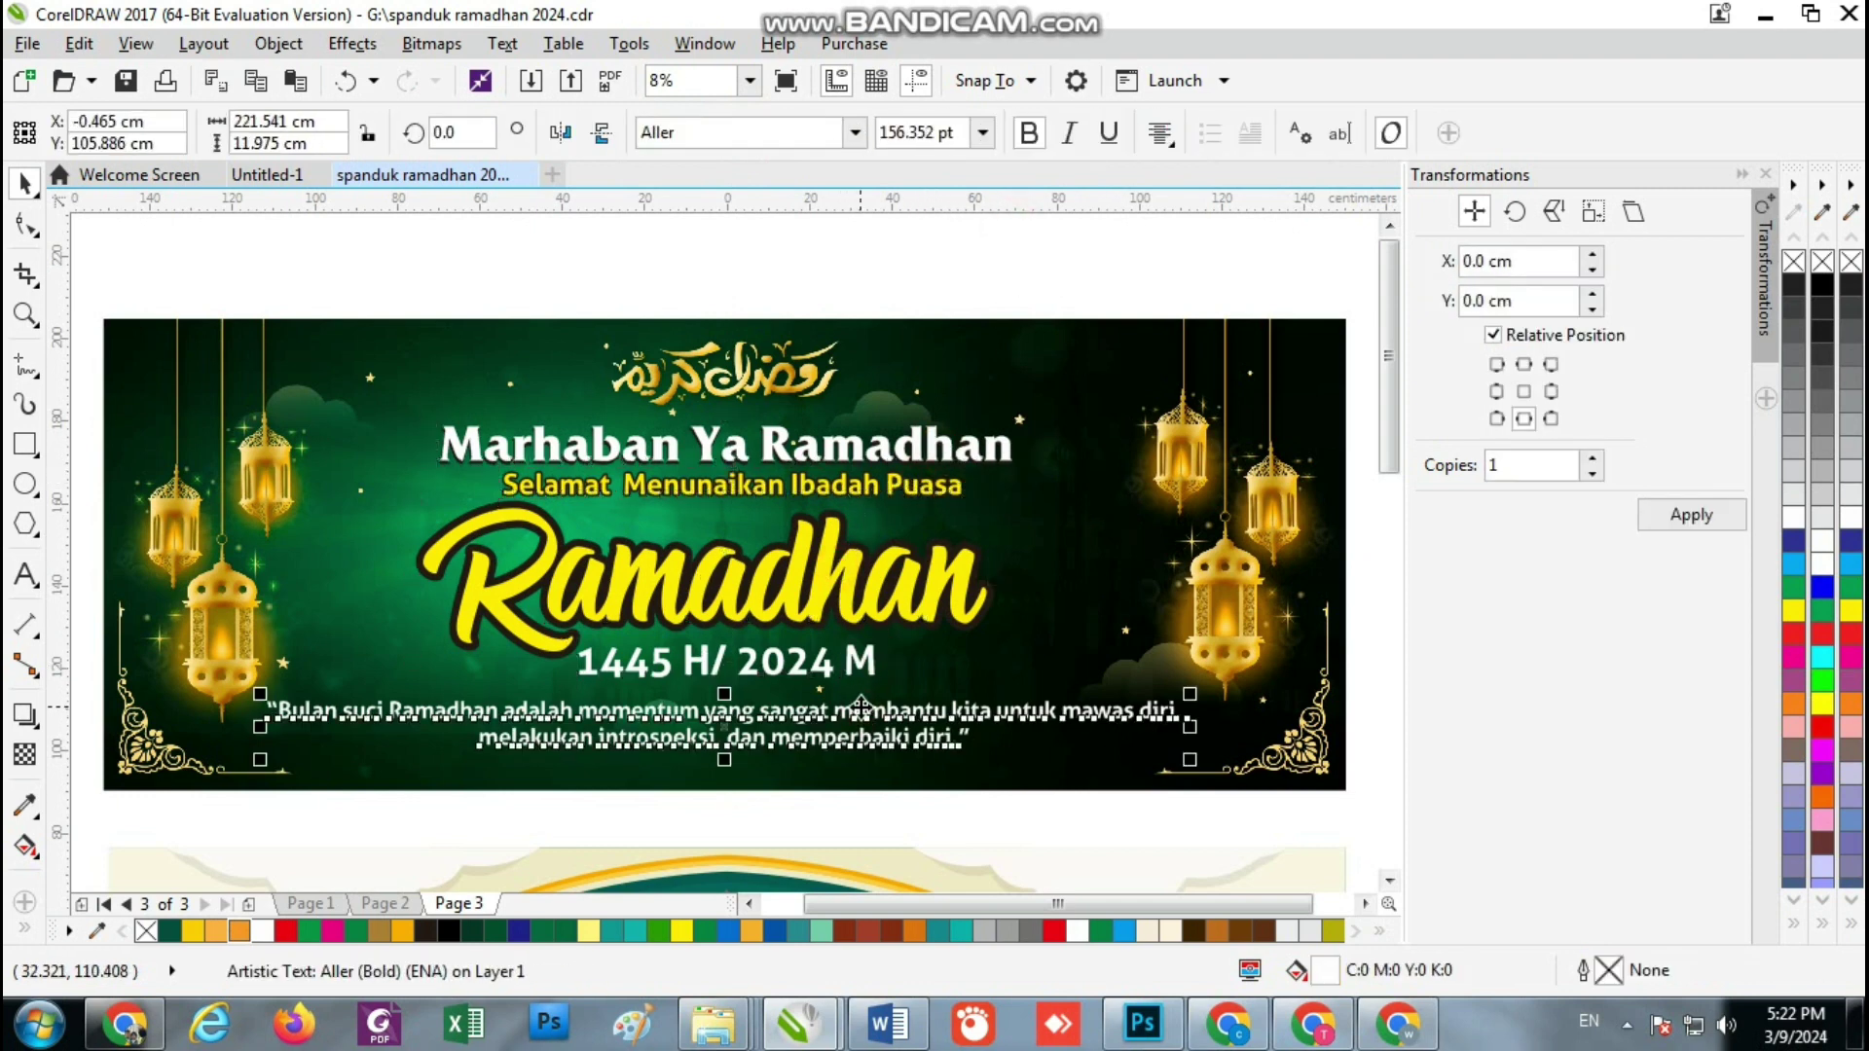
Select all objects of the second Page 3 banner with the cream arch and orange lanterns and zoom to the selection
scroll(792, 292, "down", 2)
left_click(981, 248)
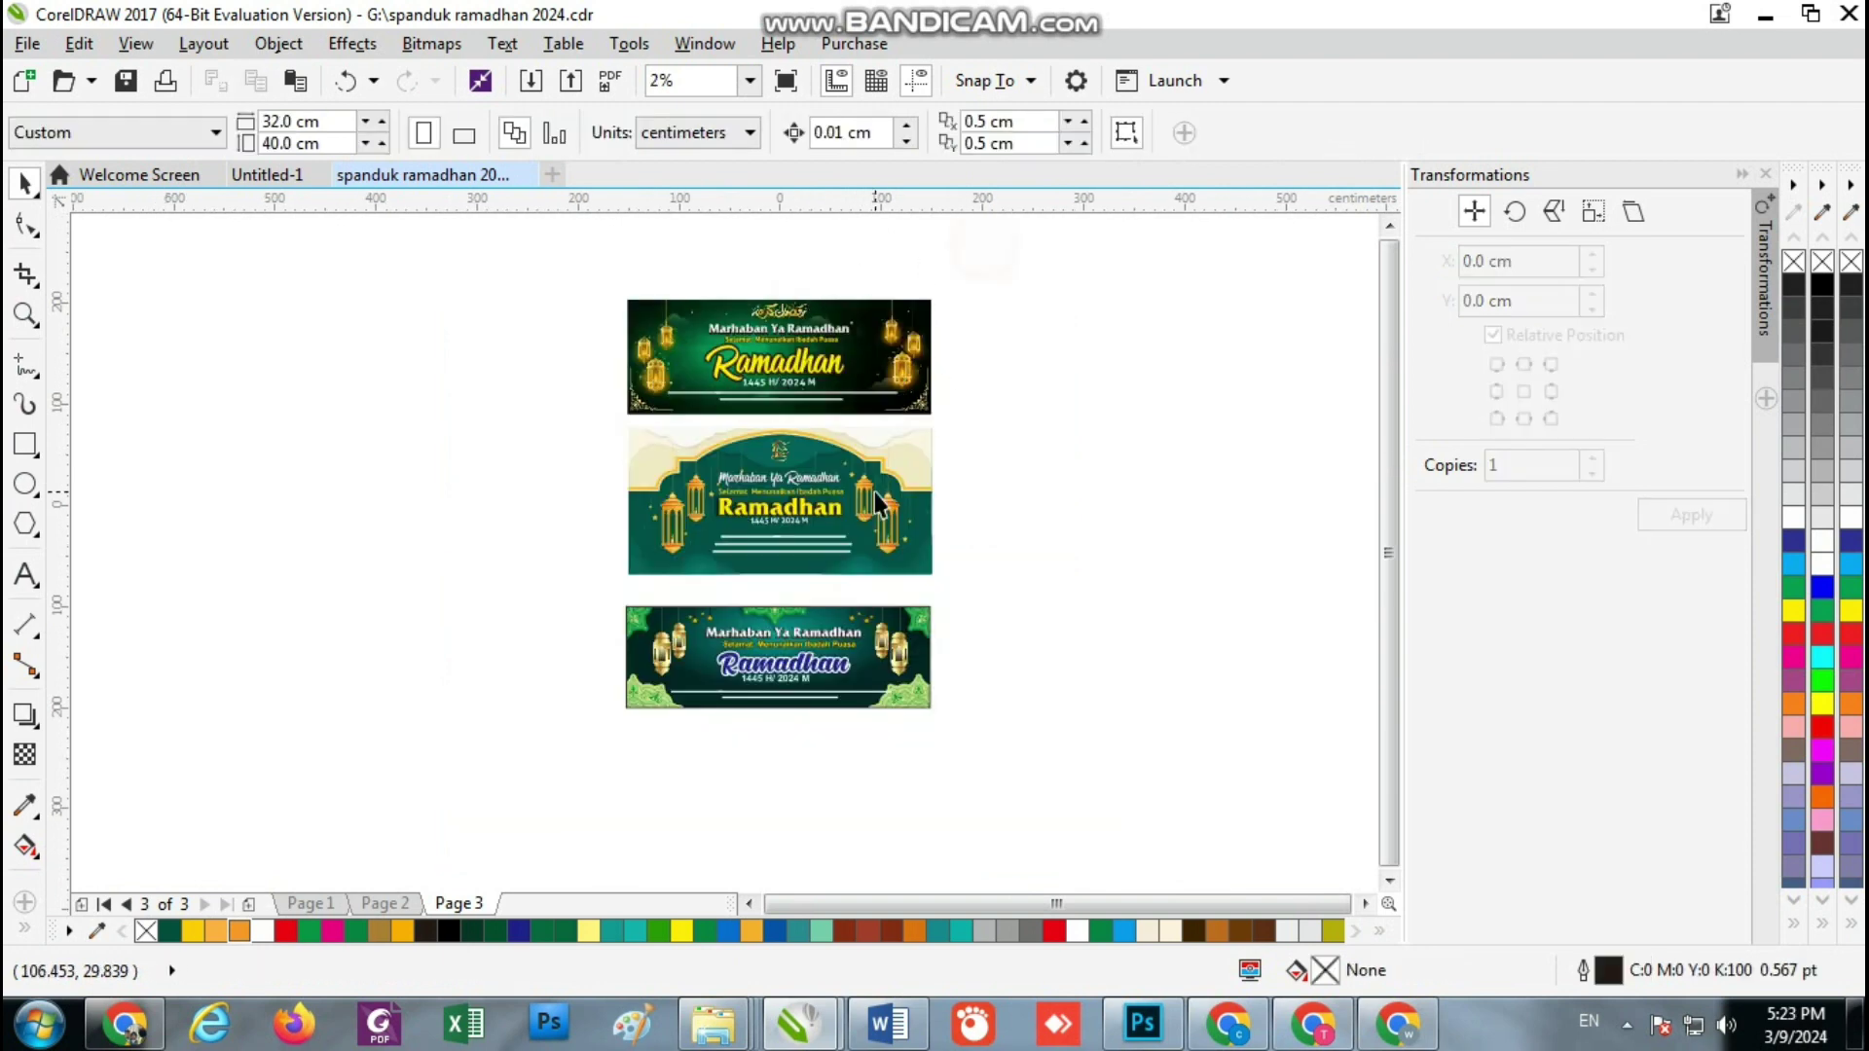
scroll(876, 492, "up", 1)
left_click_drag(1074, 339, 280, 681)
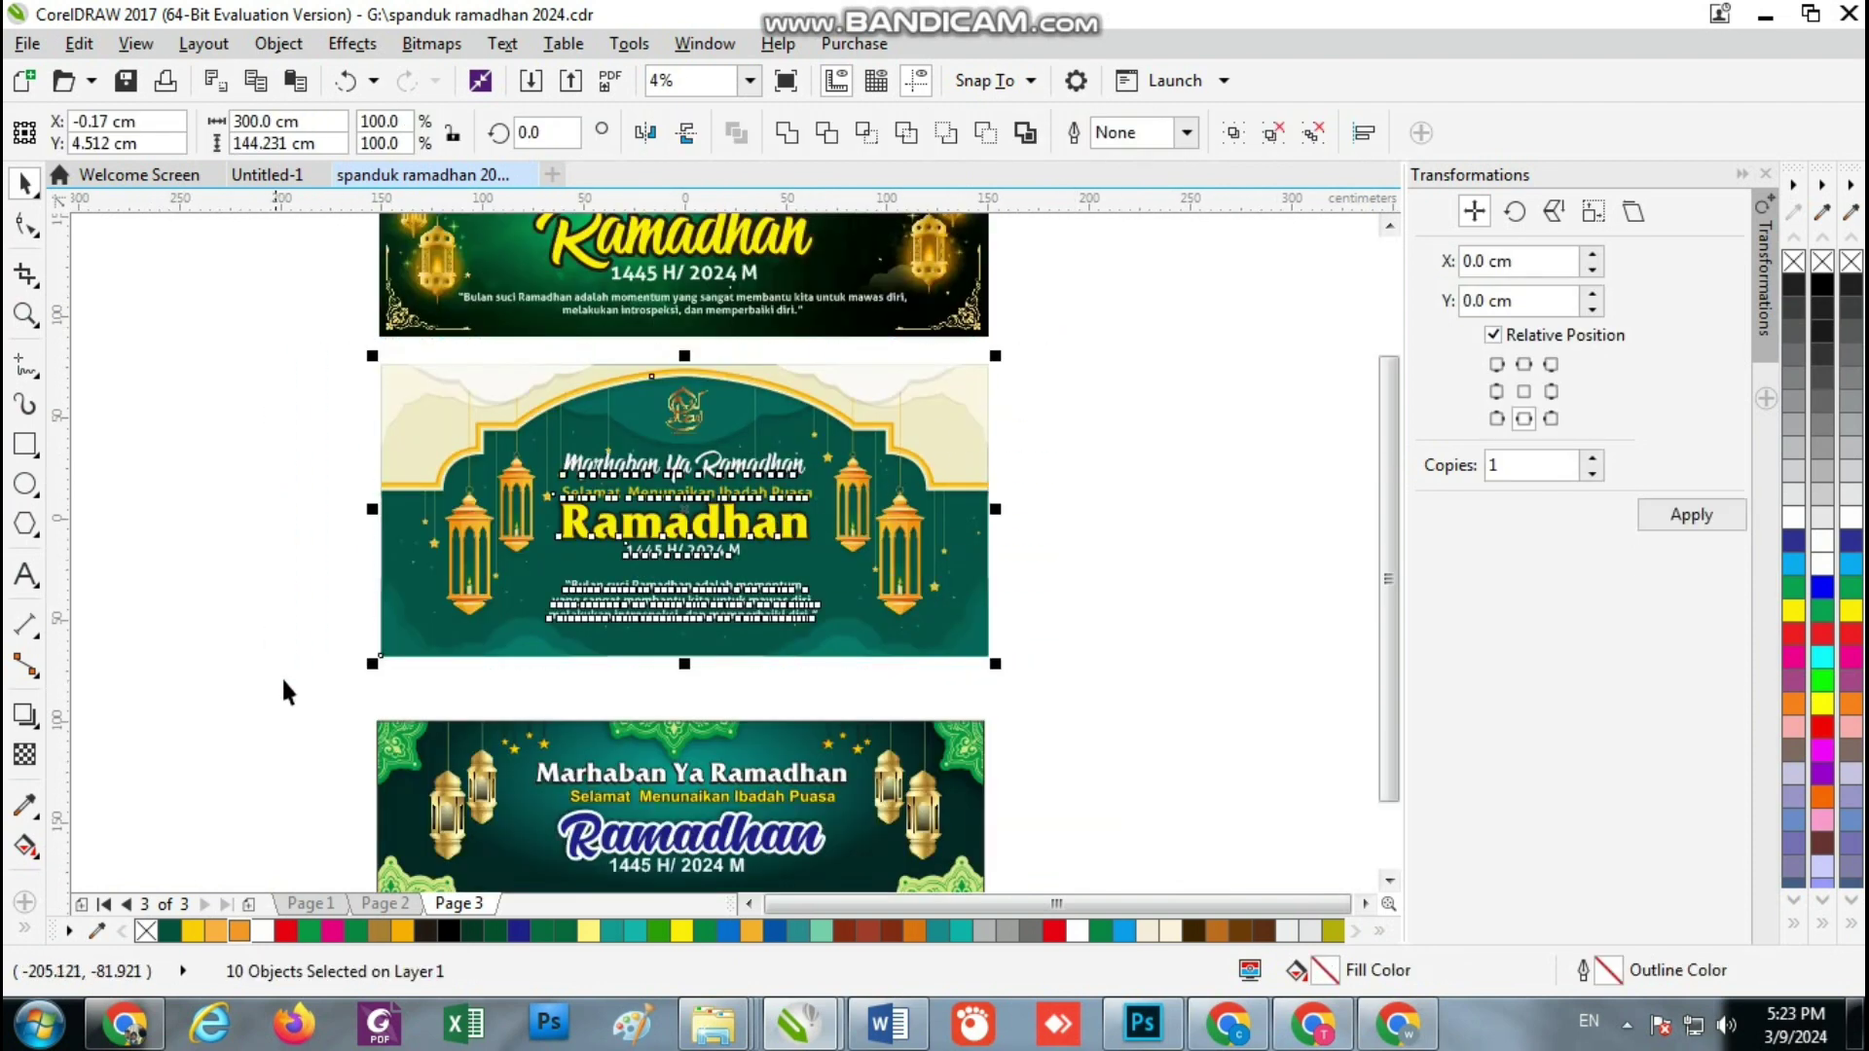
left_click(751, 82)
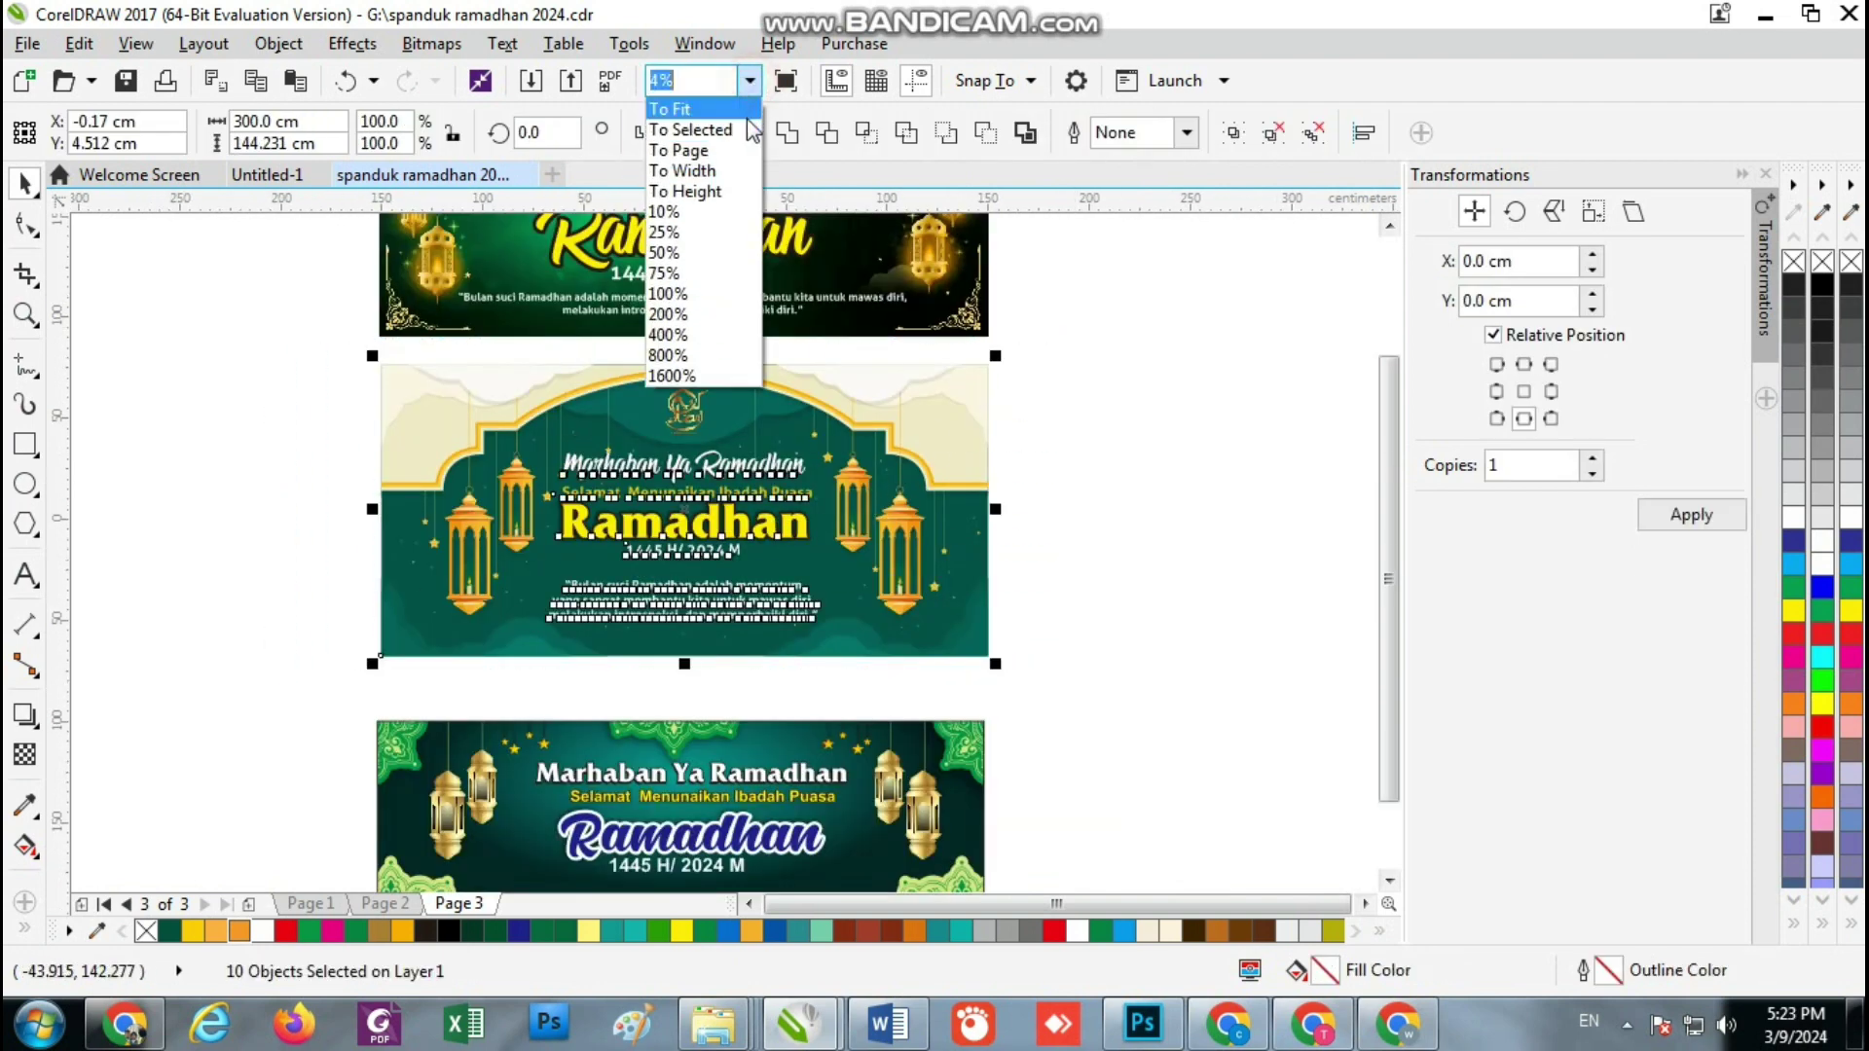
left_click(710, 129)
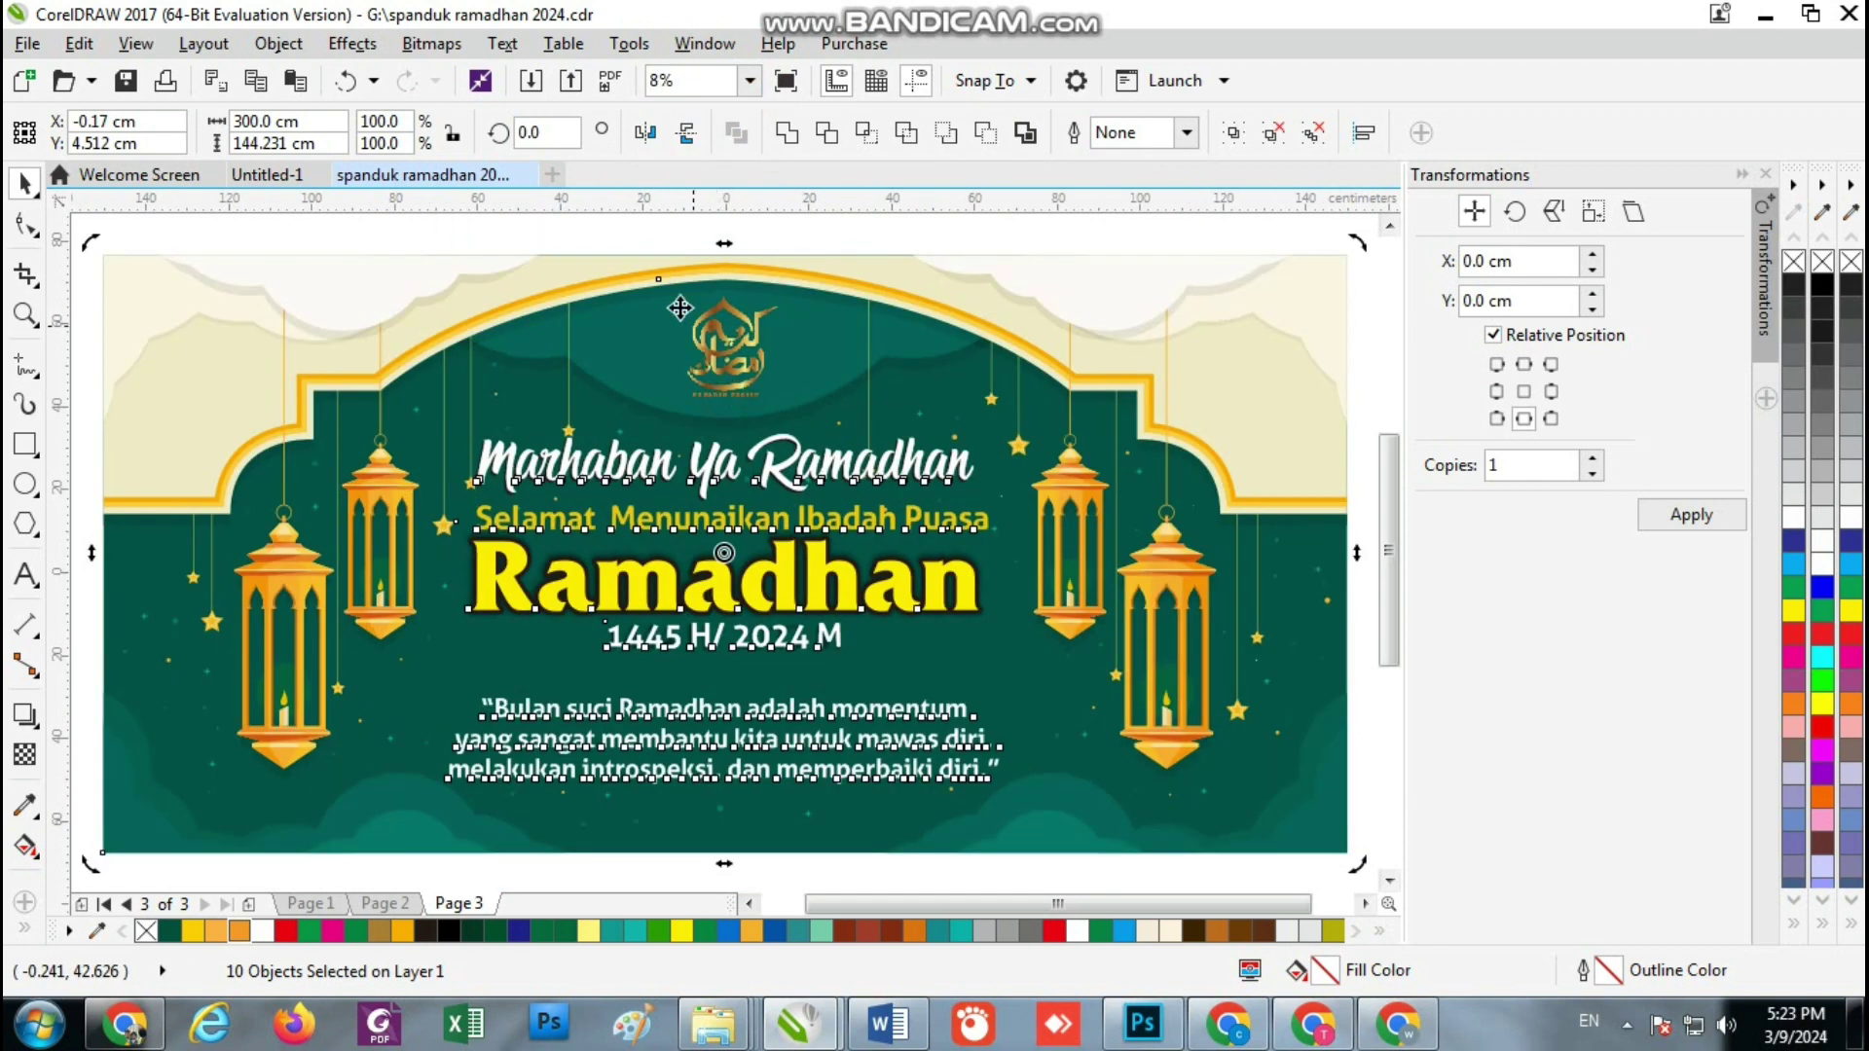
Examine the arch banner's separate text objects by selecting the year, heading and greeting lines individually
scroll(671, 301, "down", 3)
left_click(674, 431)
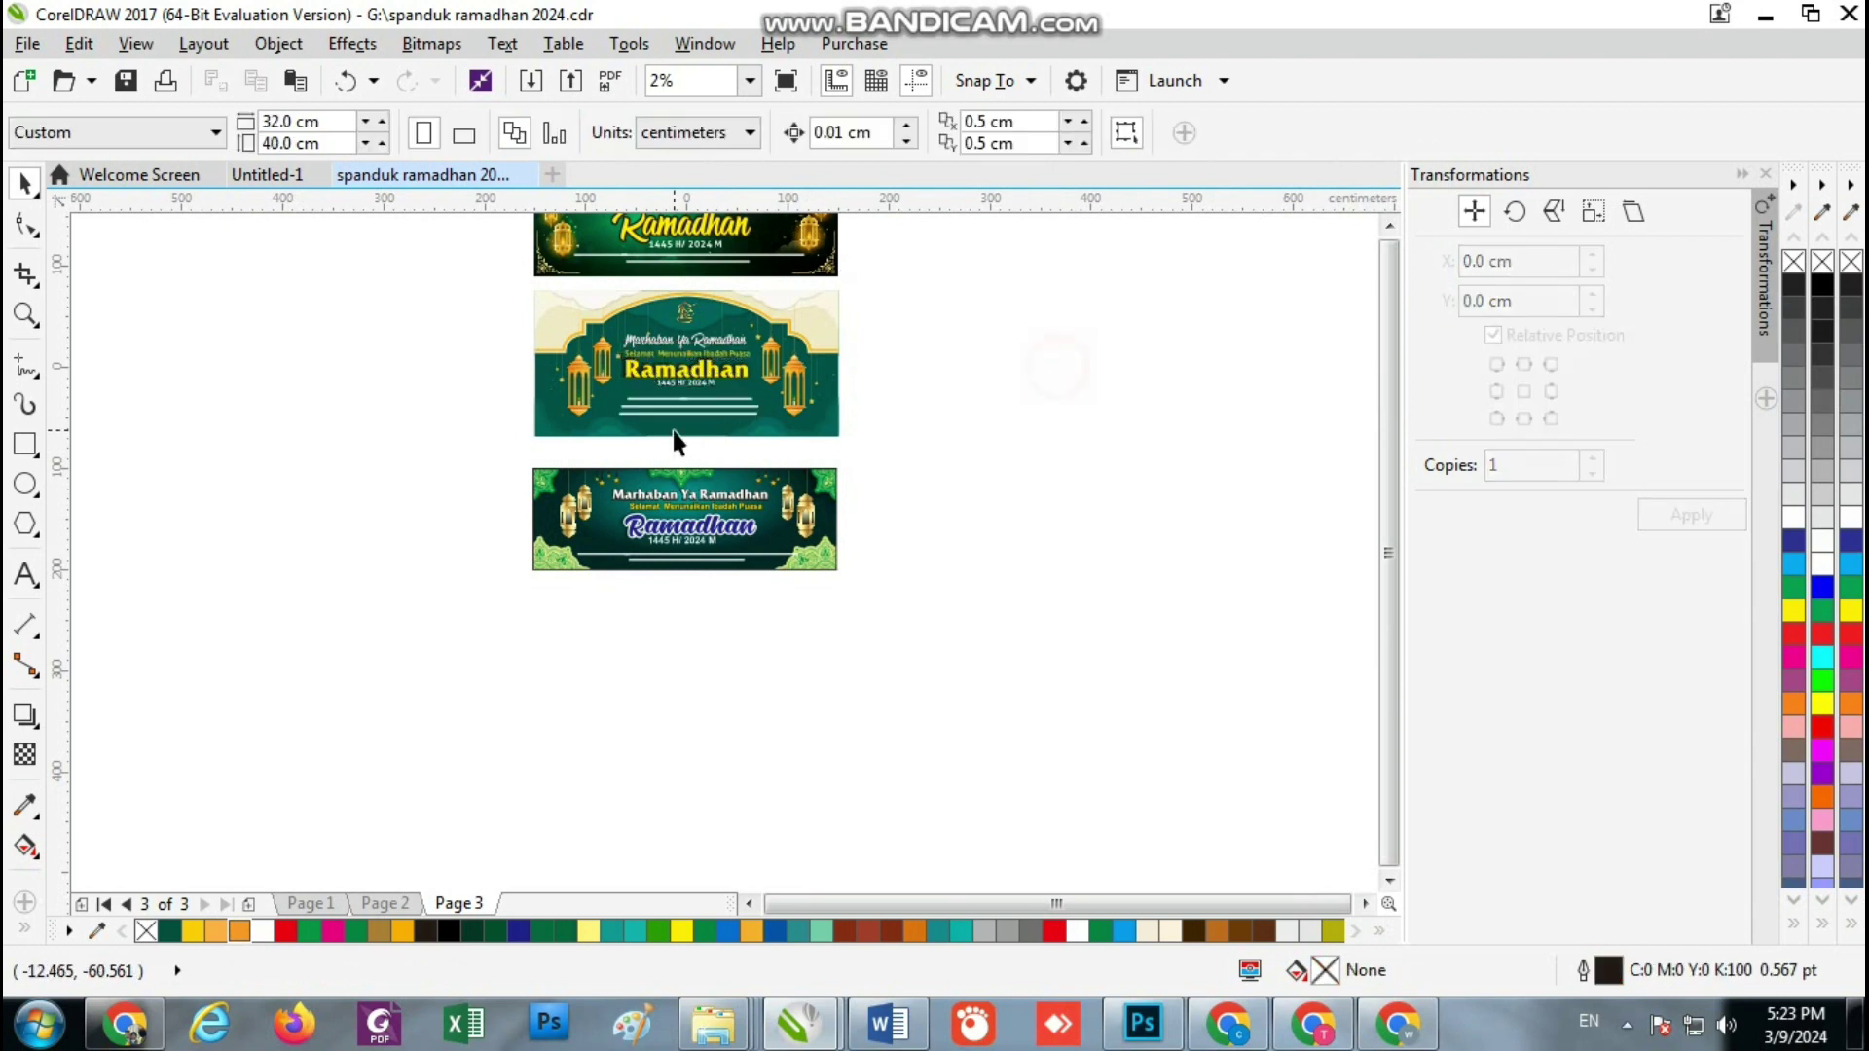
scroll(675, 405, "up", 5)
left_click(720, 245)
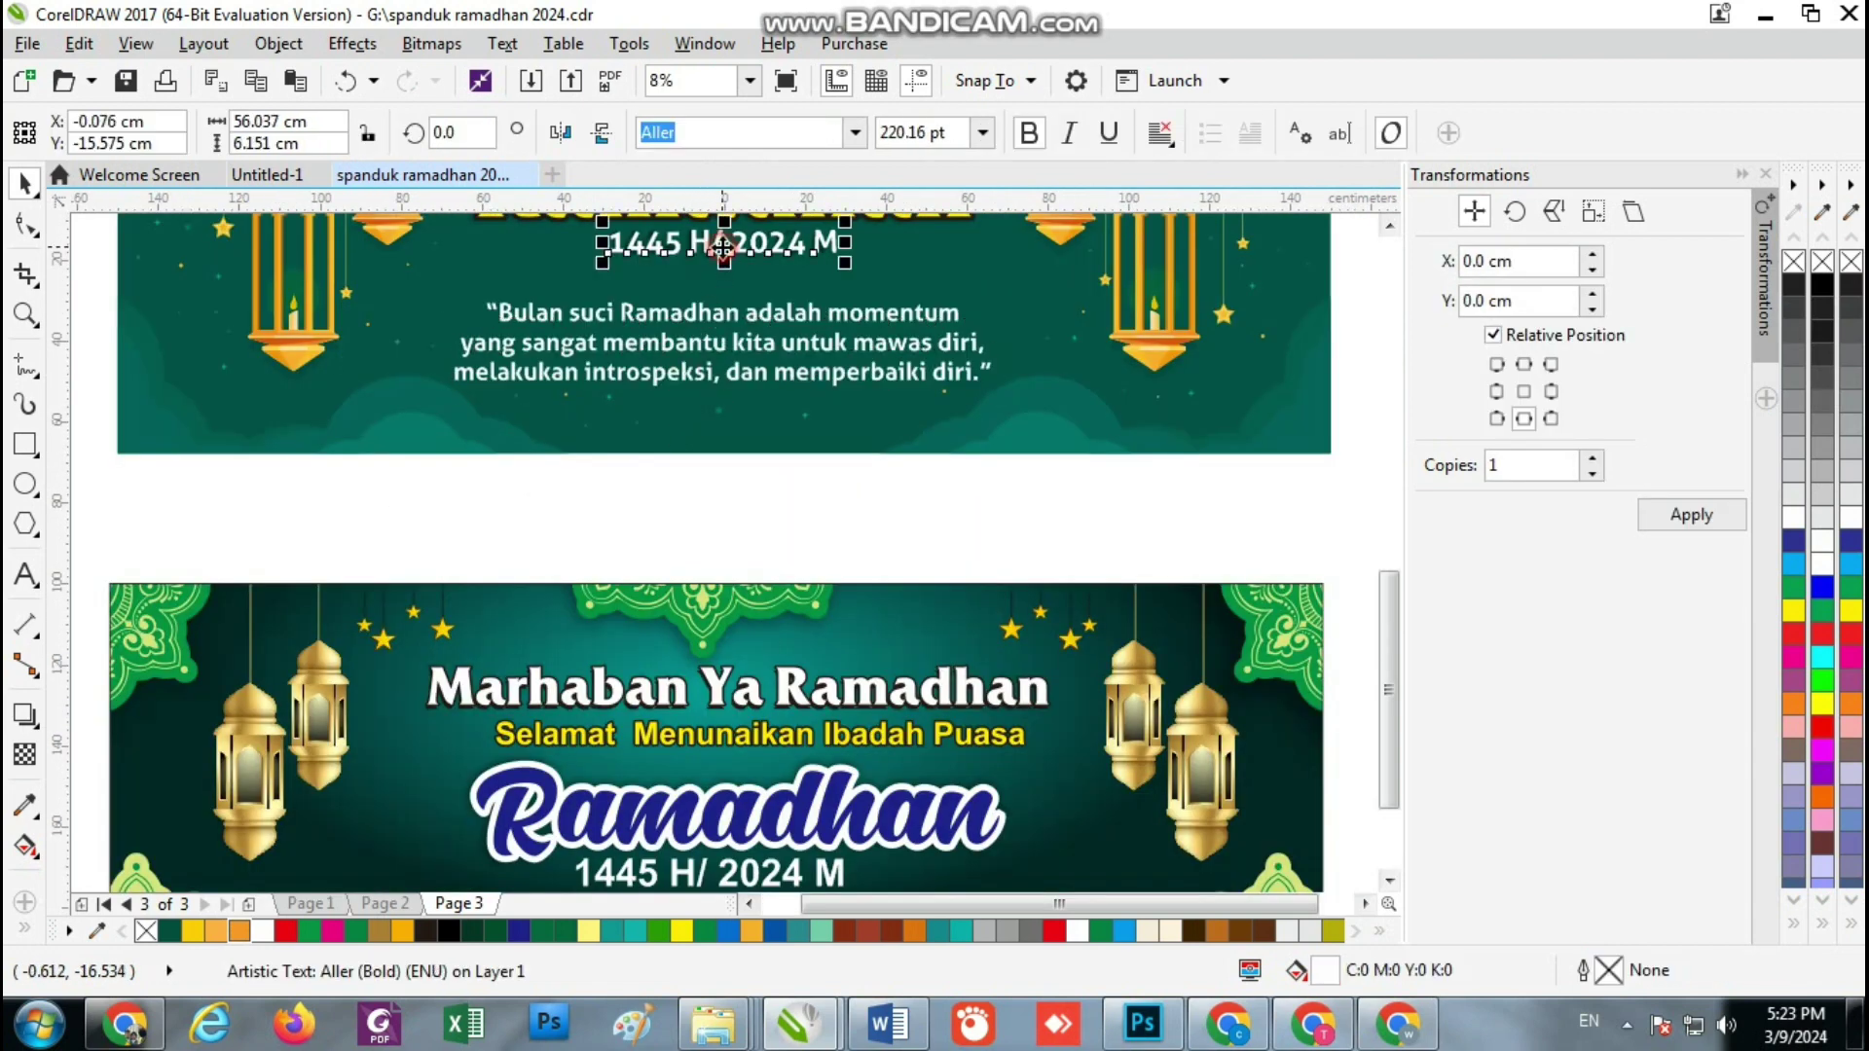
scroll(669, 481, "down", 3)
scroll(716, 317, "up", 3)
left_click(725, 326)
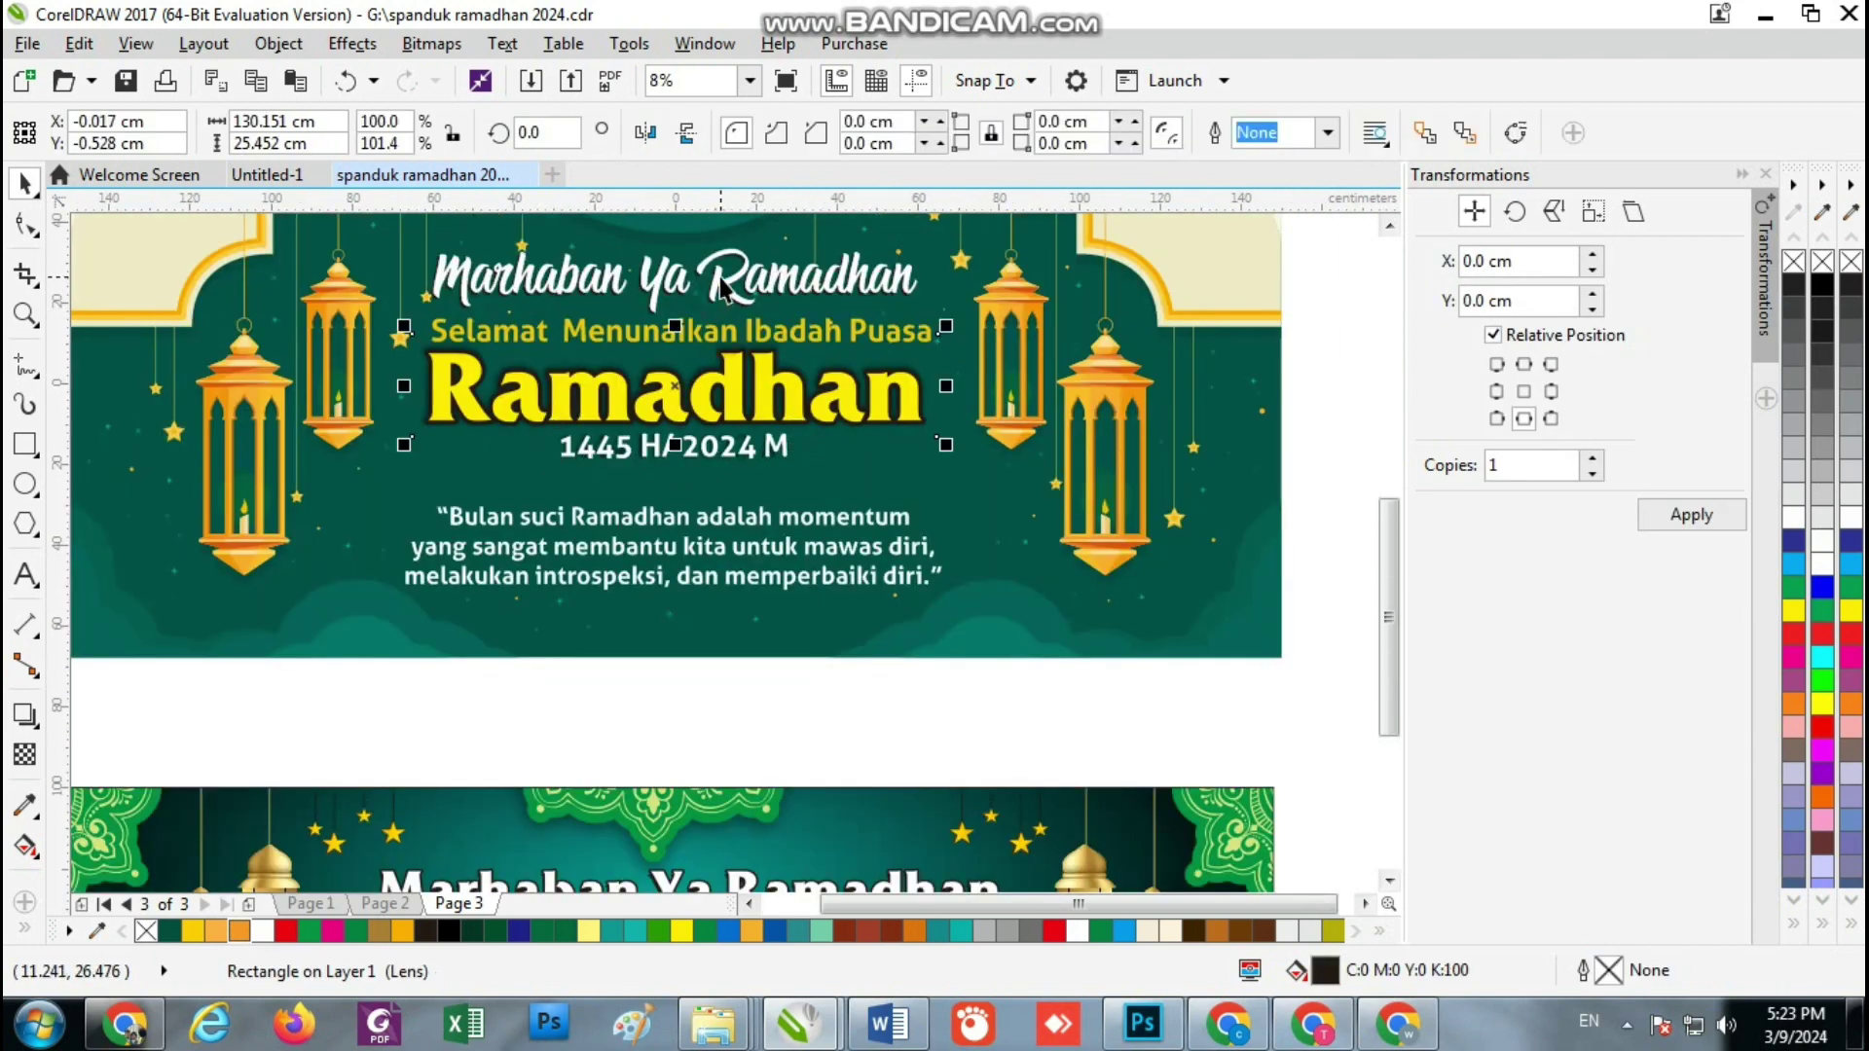
left_click(742, 292)
left_click(738, 351)
left_click(711, 326)
Select all objects of the third Page 3 banner with the green corner ornaments and zoom to the selection
scroll(710, 326, "down", 3)
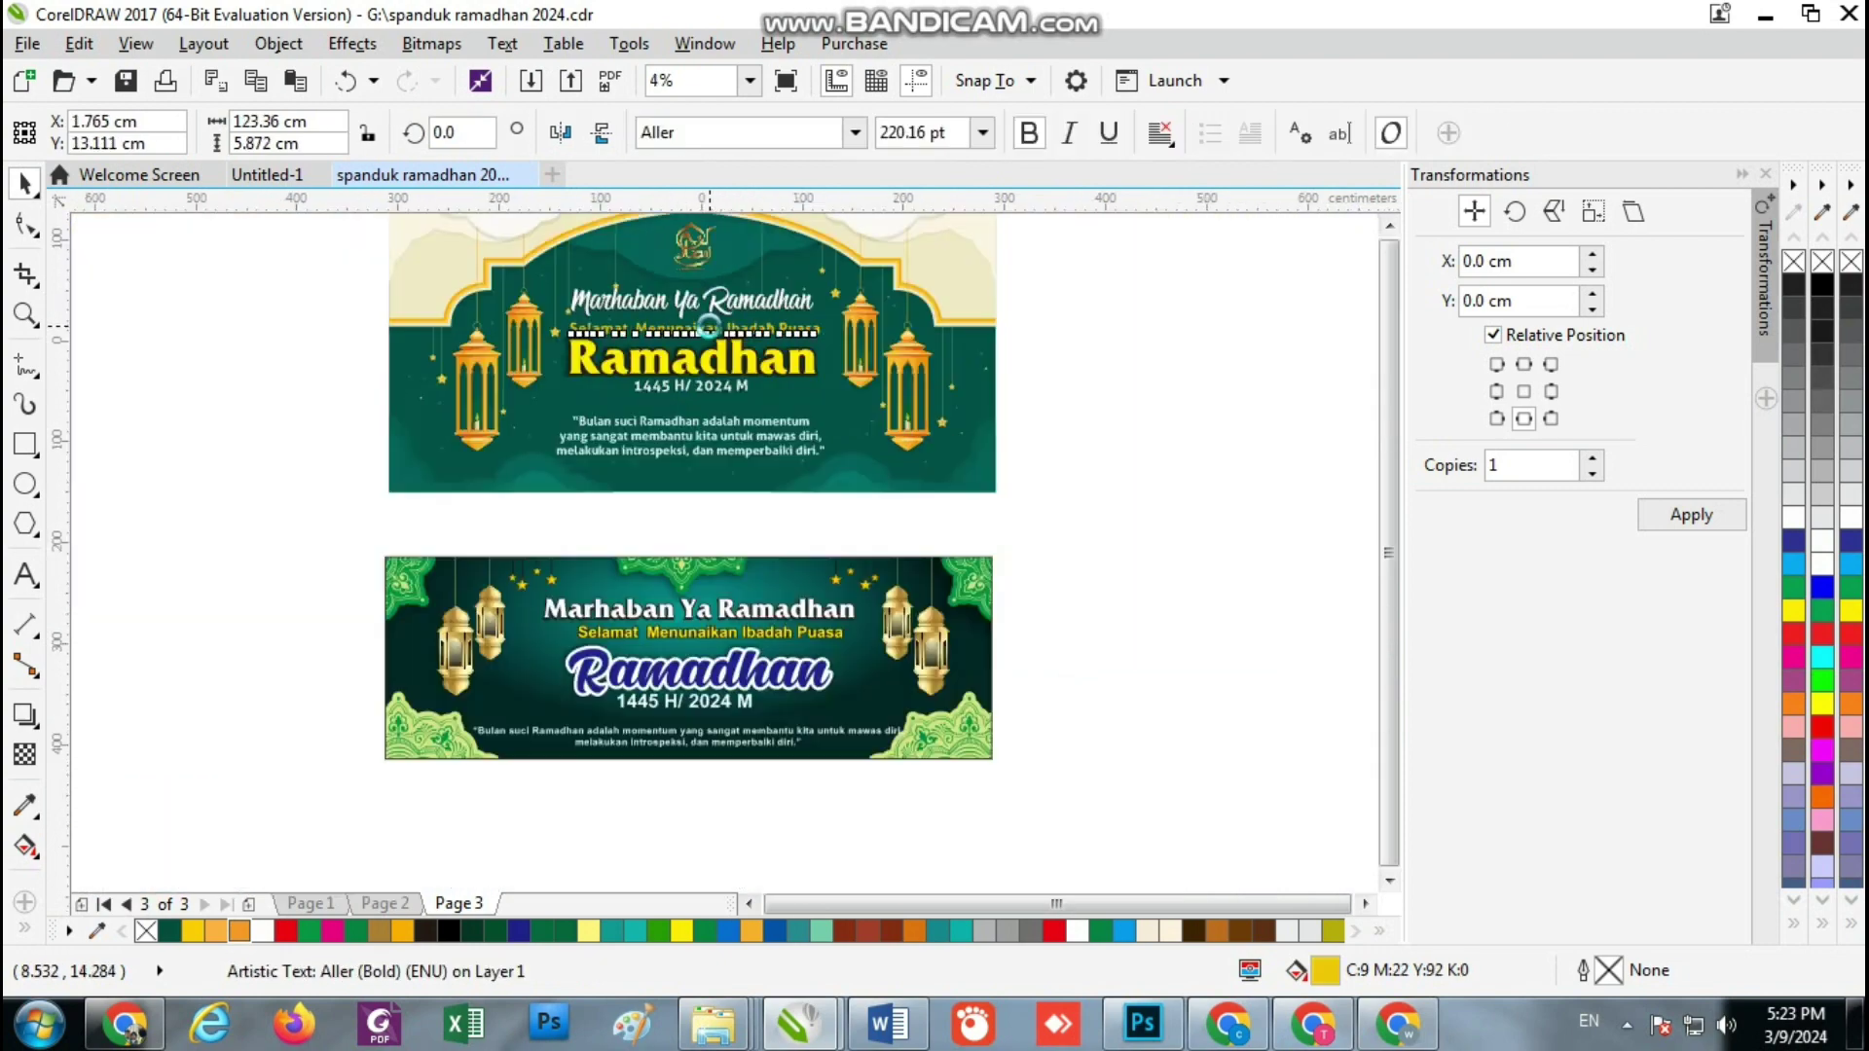
left_click_drag(486, 411, 945, 566)
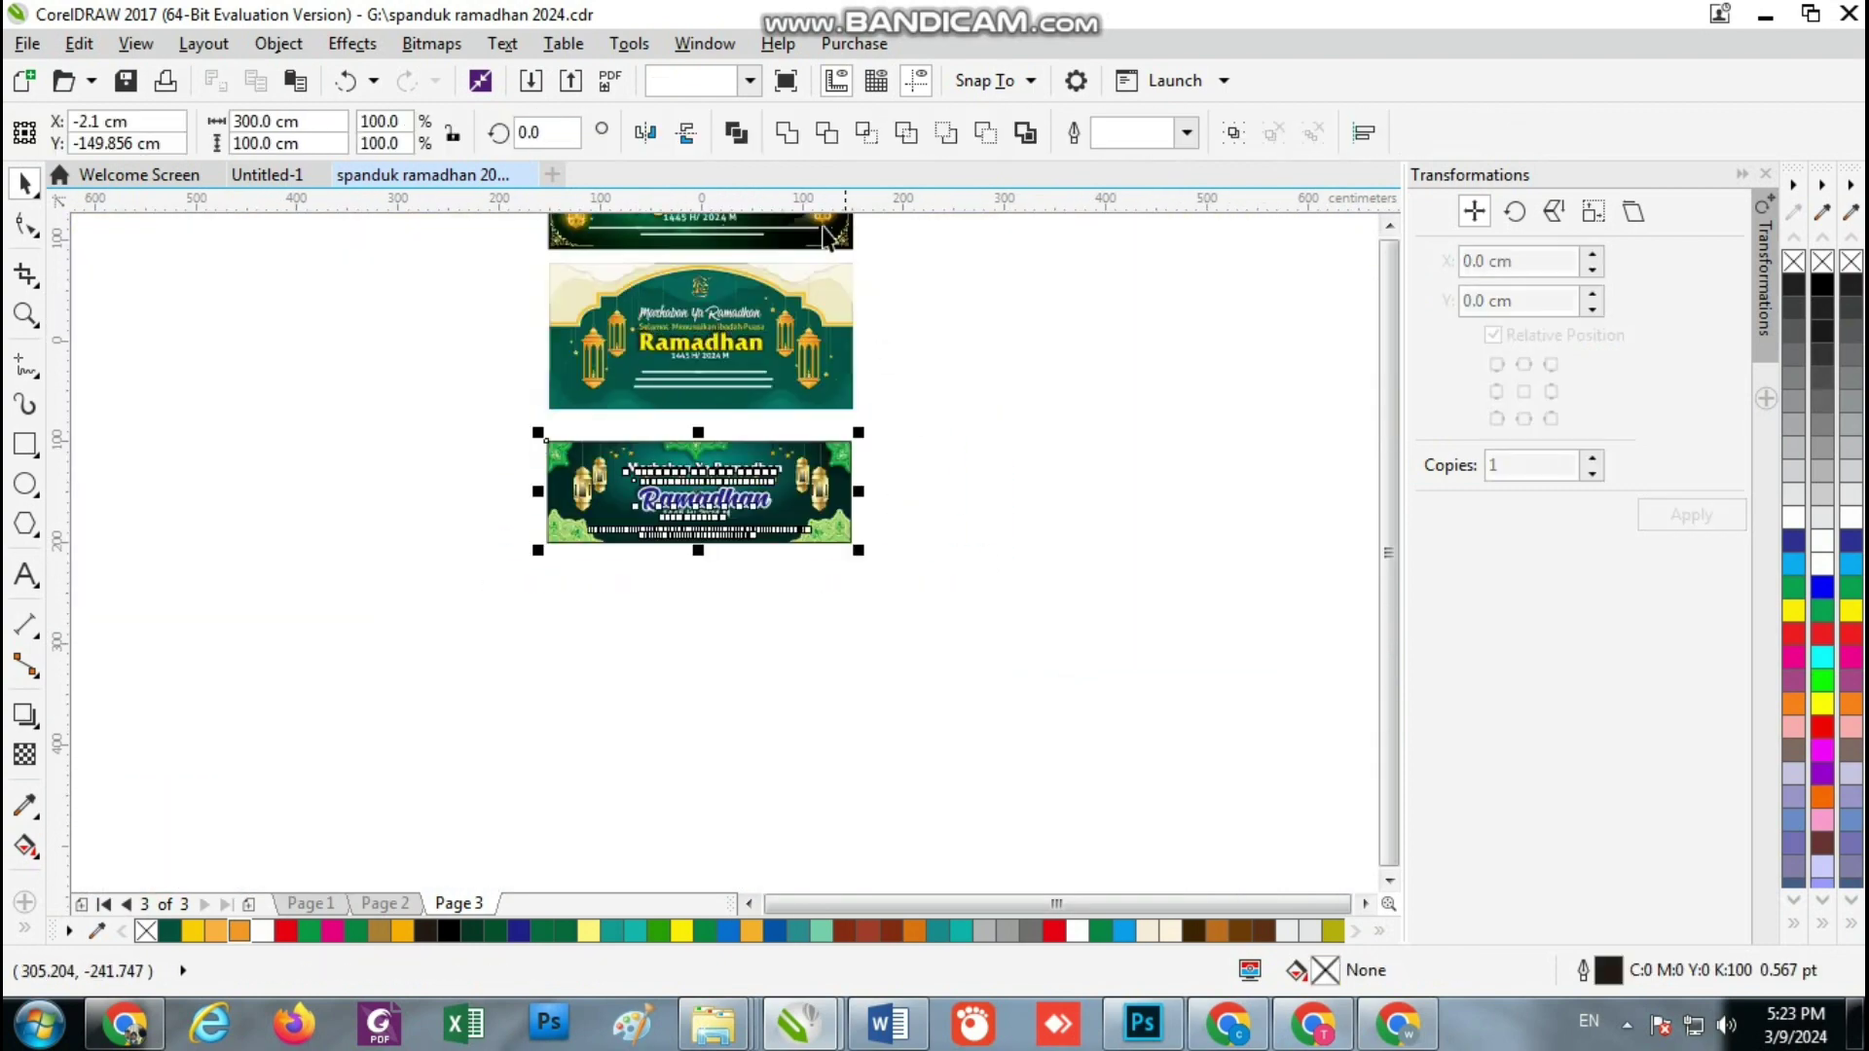
left_click(749, 81)
left_click(686, 129)
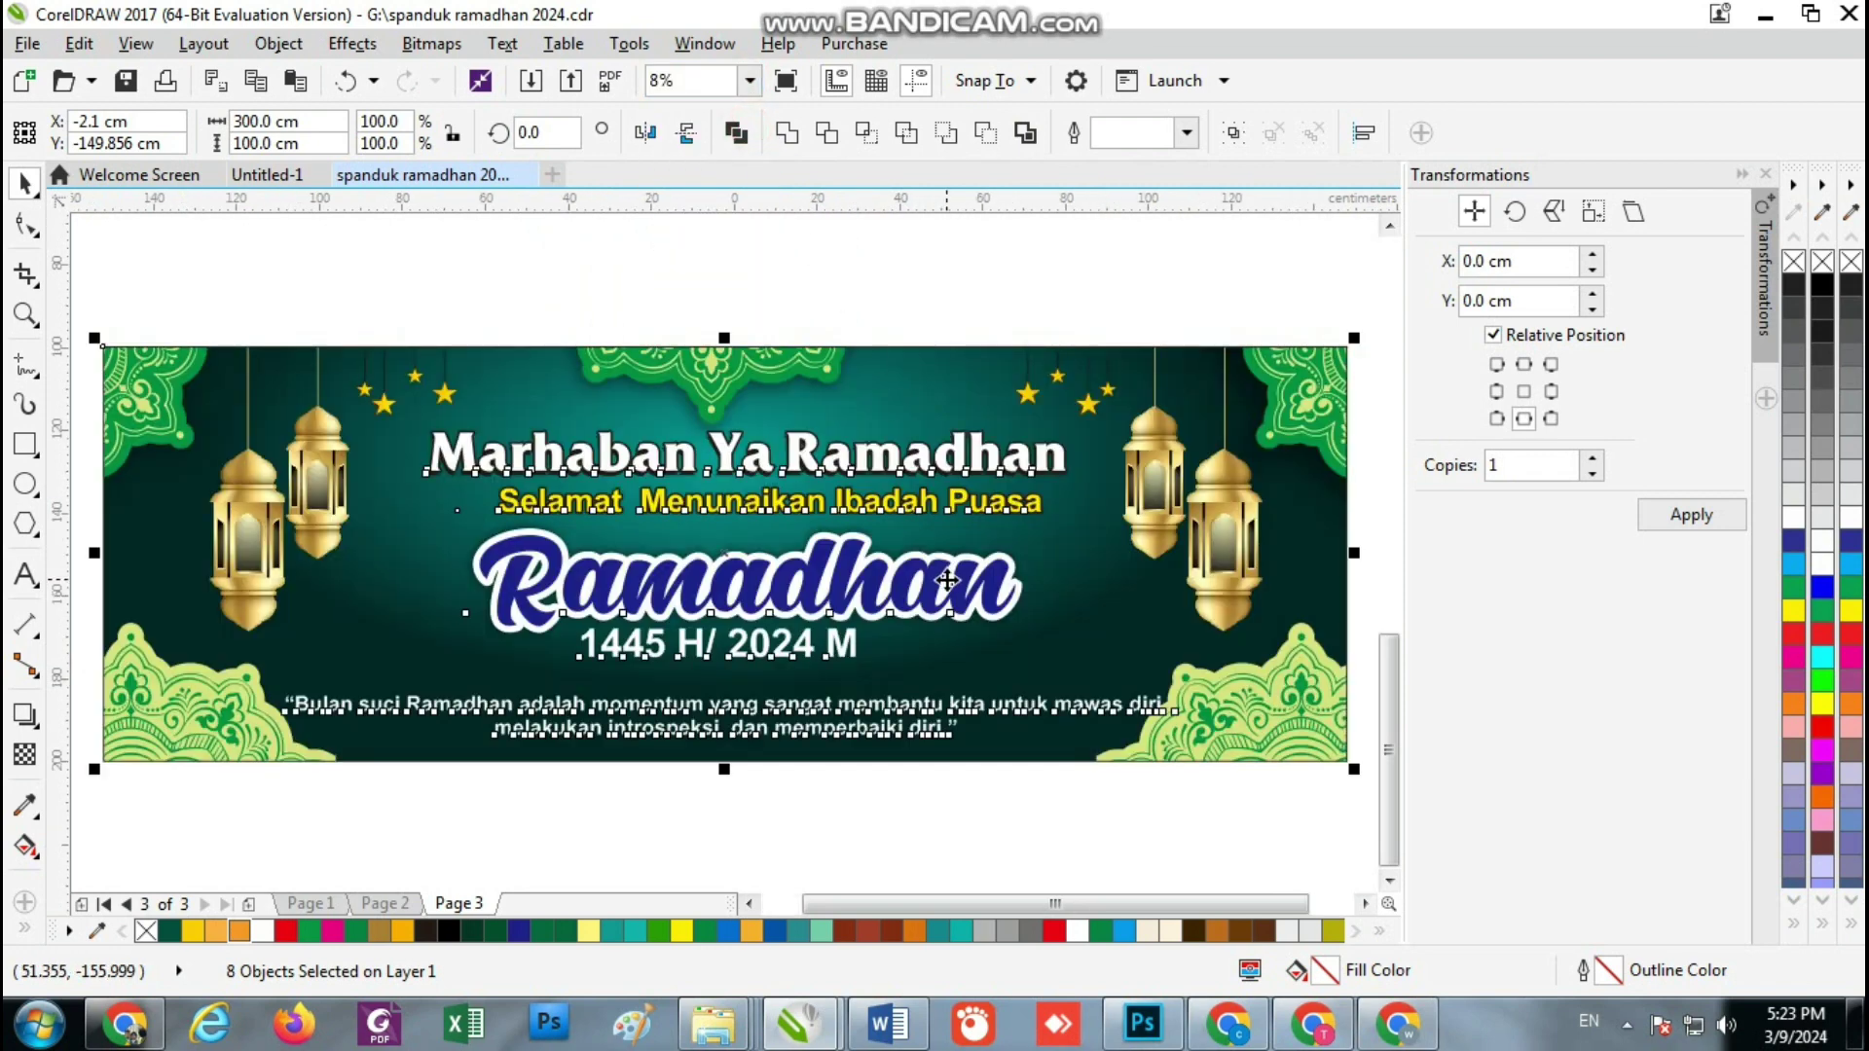
Inspect the ornament banner's text objects individually, including the greeting, the blue Ramadhan title, the year line and the quote
left_click(580, 269)
left_click(579, 584)
left_click(588, 484)
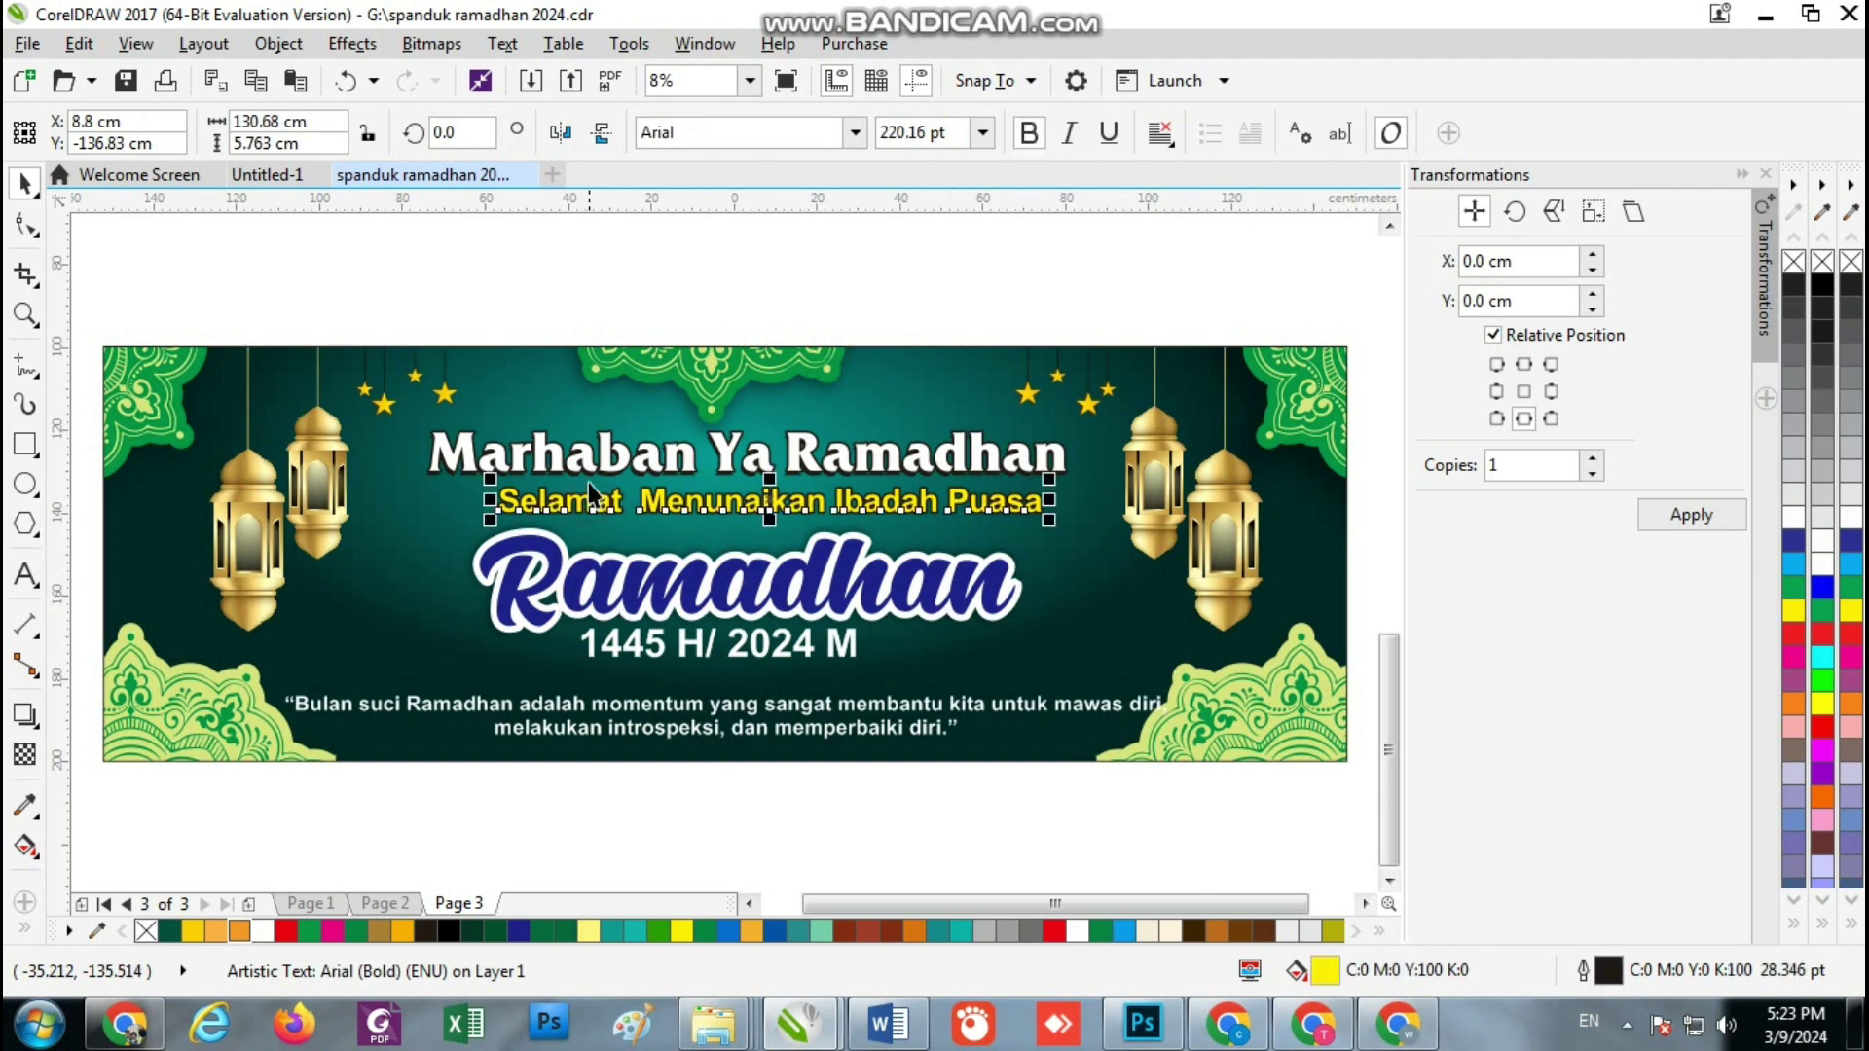
left_click(588, 460)
left_click(654, 643)
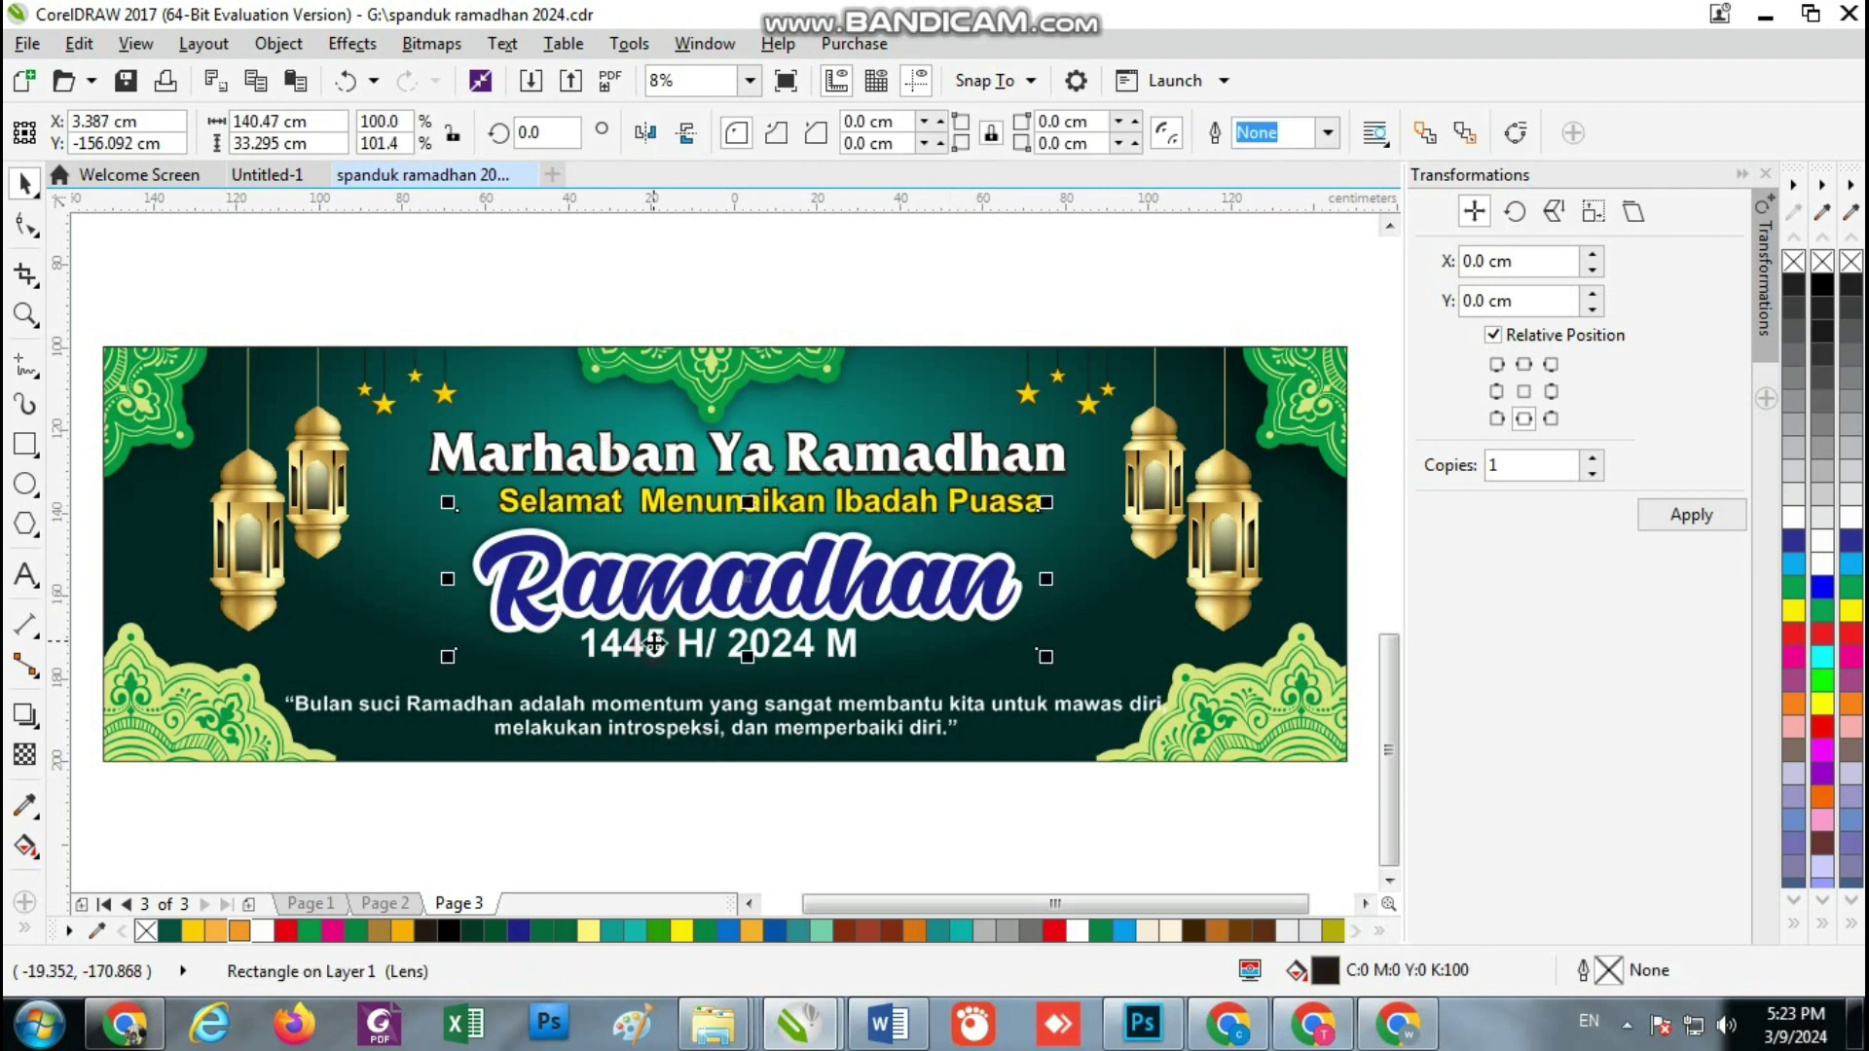
left_click(658, 649)
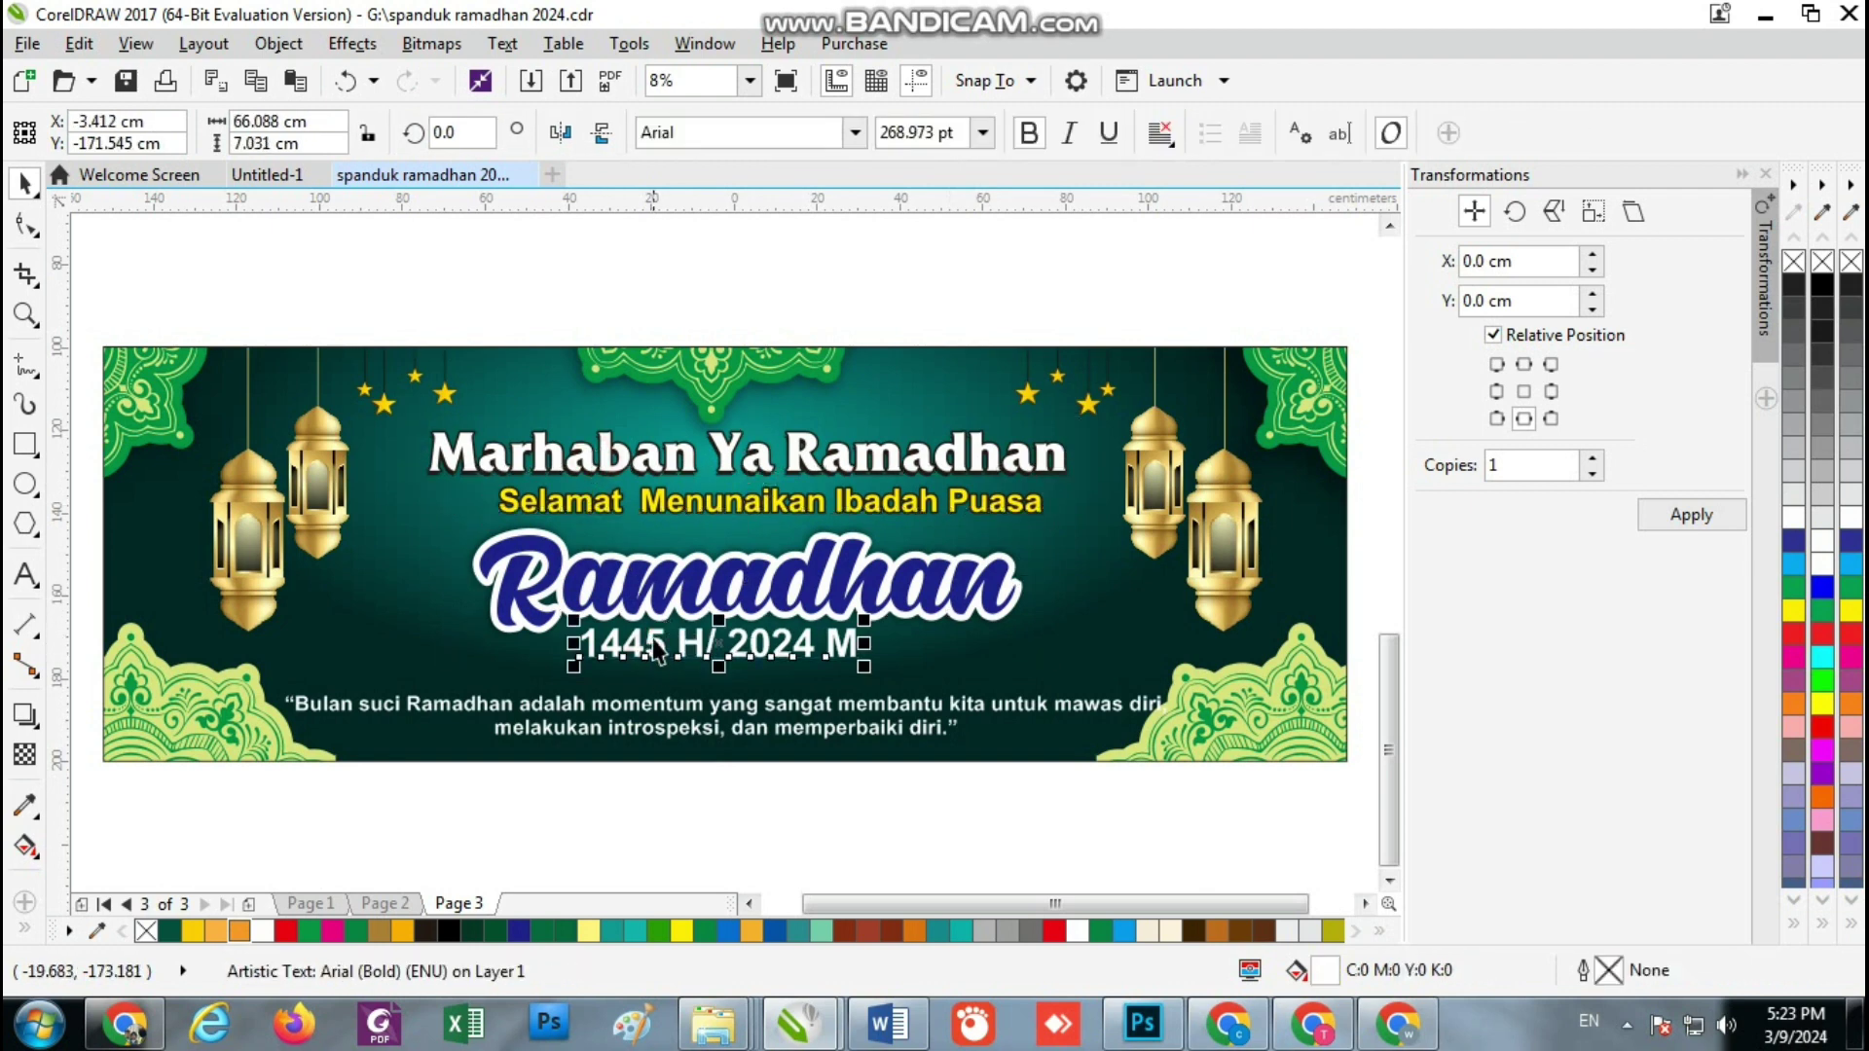
scroll(658, 649, "up", 2)
left_click(661, 605)
scroll(662, 597, "down", 2)
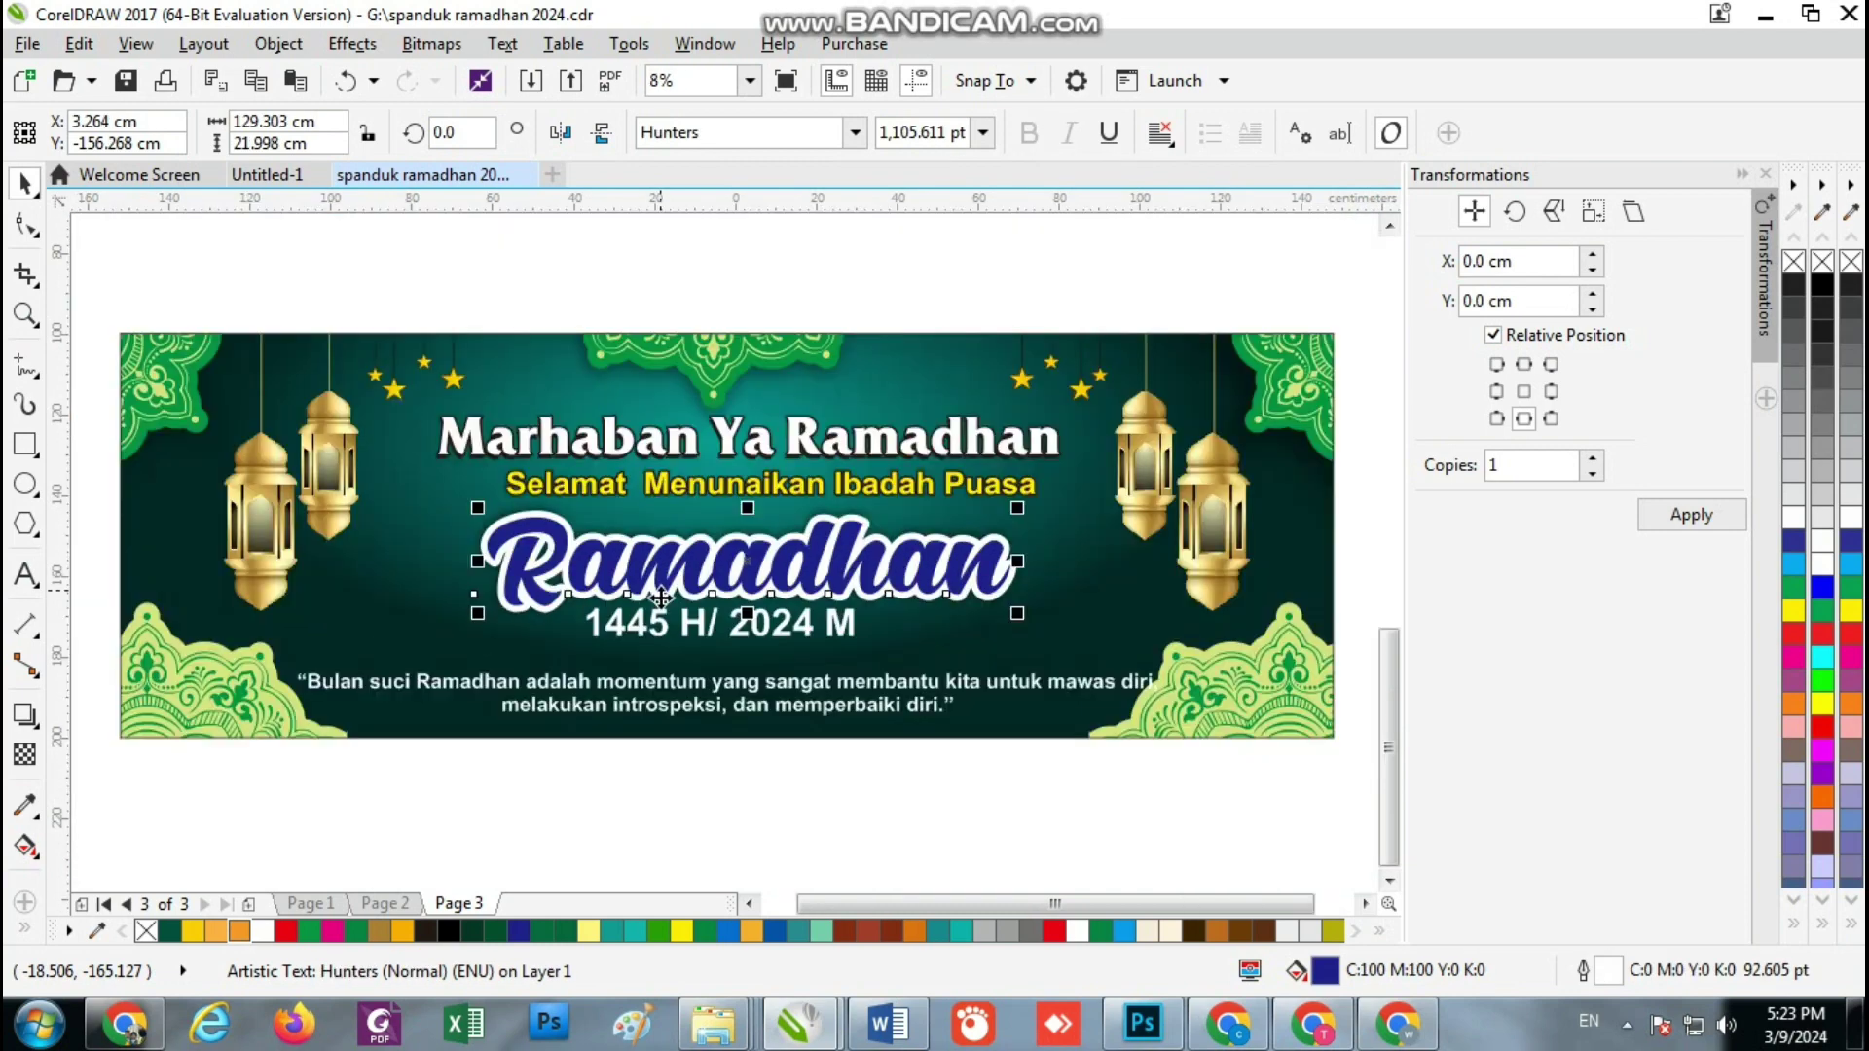
scroll(661, 598, "down", 1)
scroll(738, 667, "up", 2)
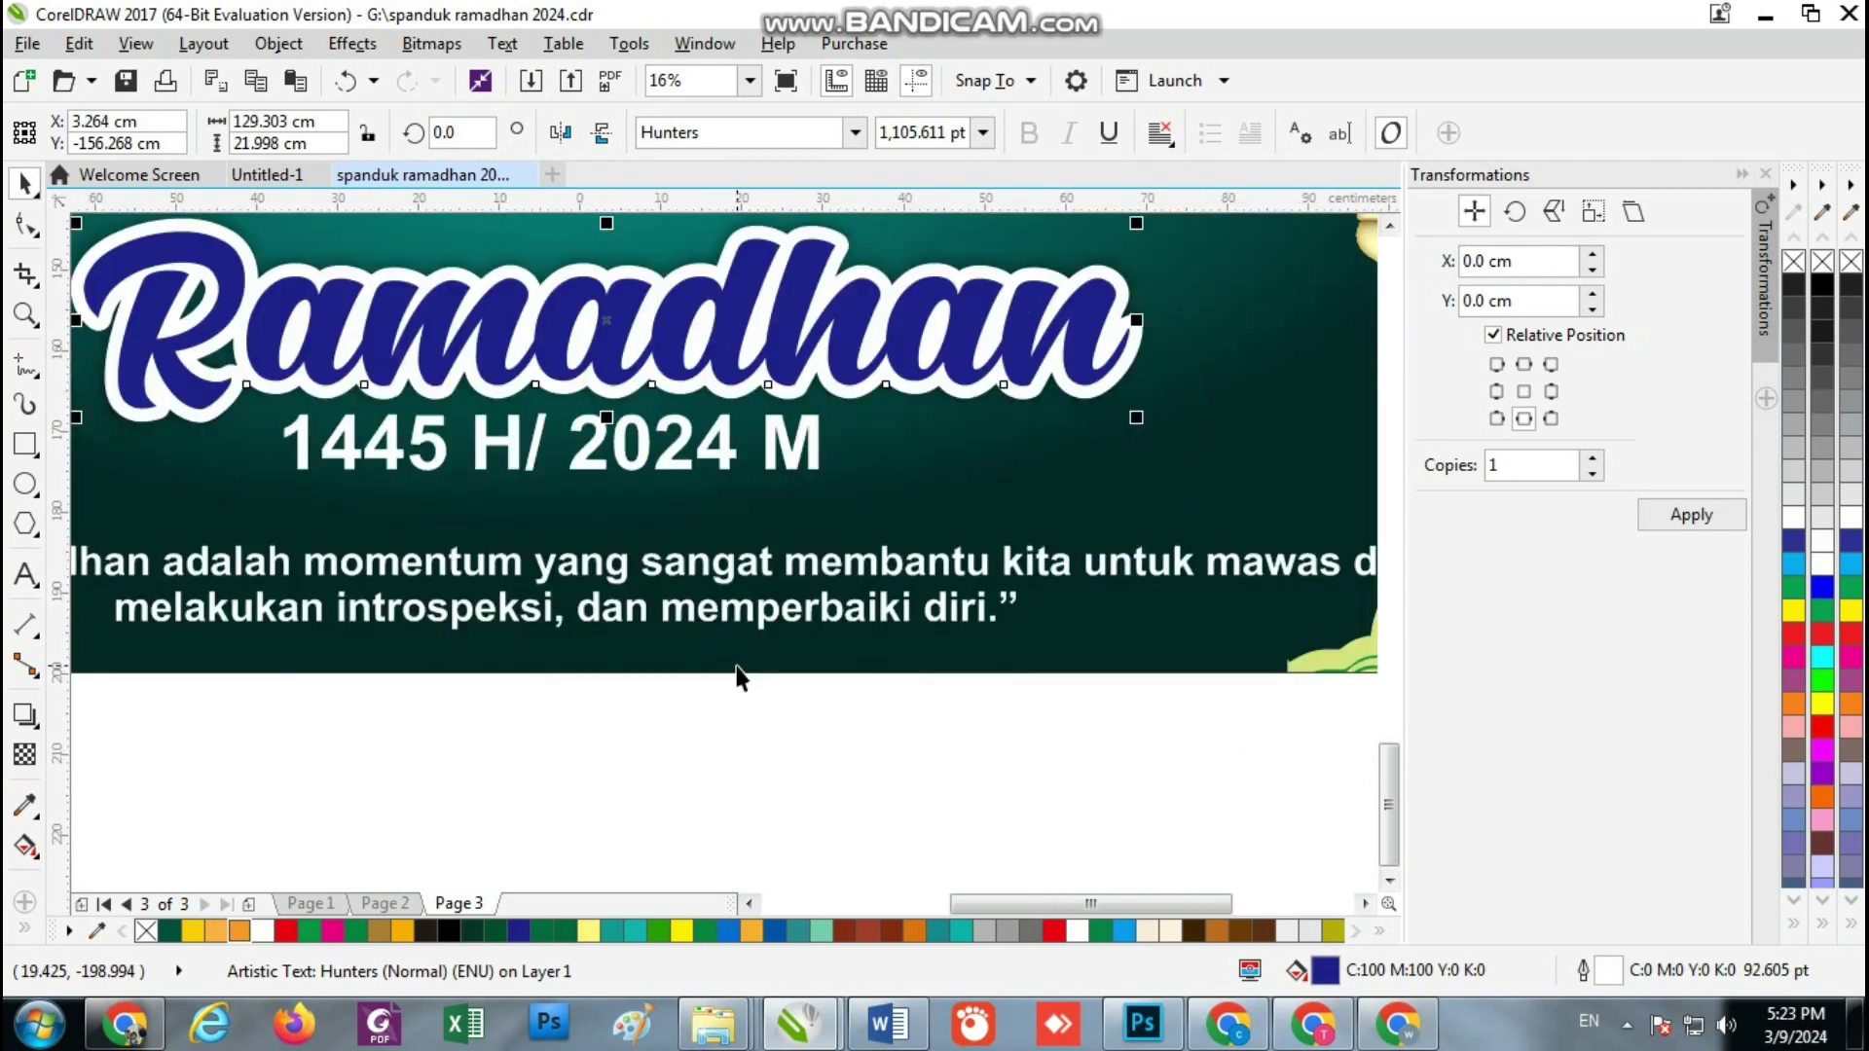
left_click(743, 575)
Select all three Page 3 banners together, zoom to the selection and preview them full screen
scroll(617, 634, "down", 4)
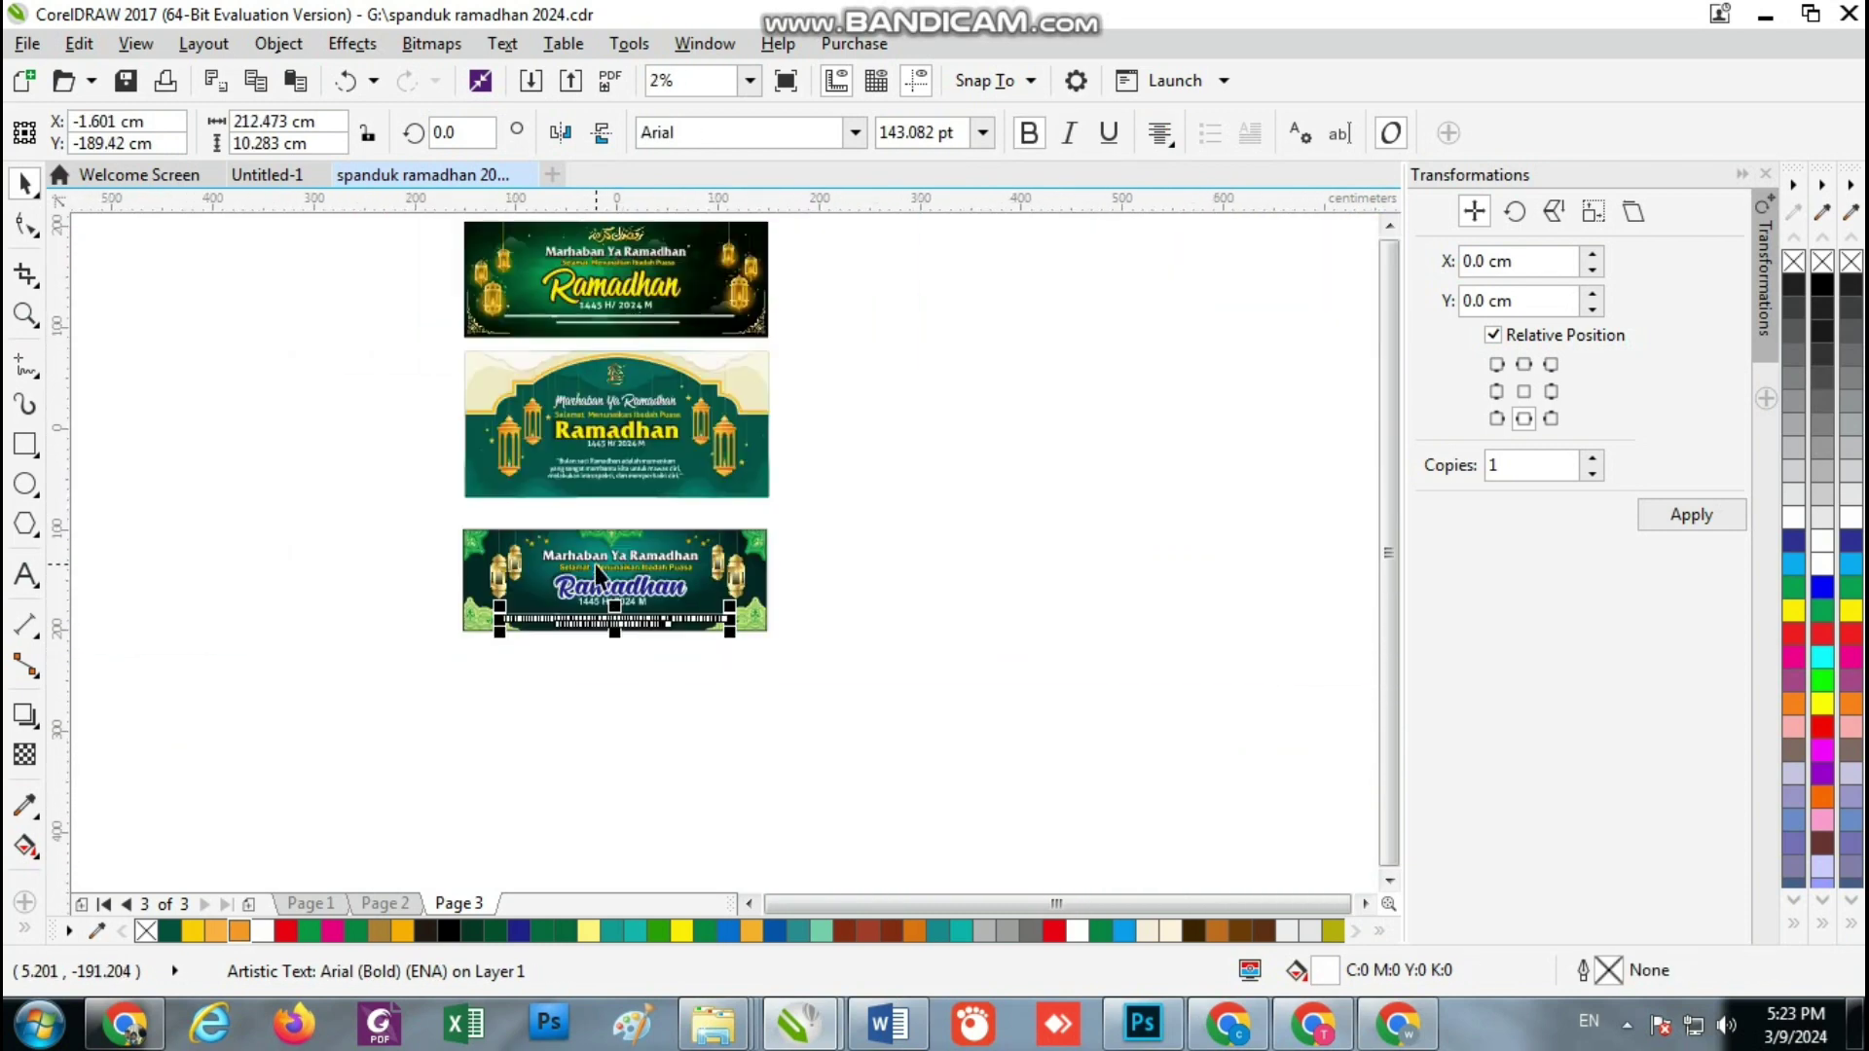
scroll(512, 454, "down", 1)
left_click_drag(440, 336, 769, 662)
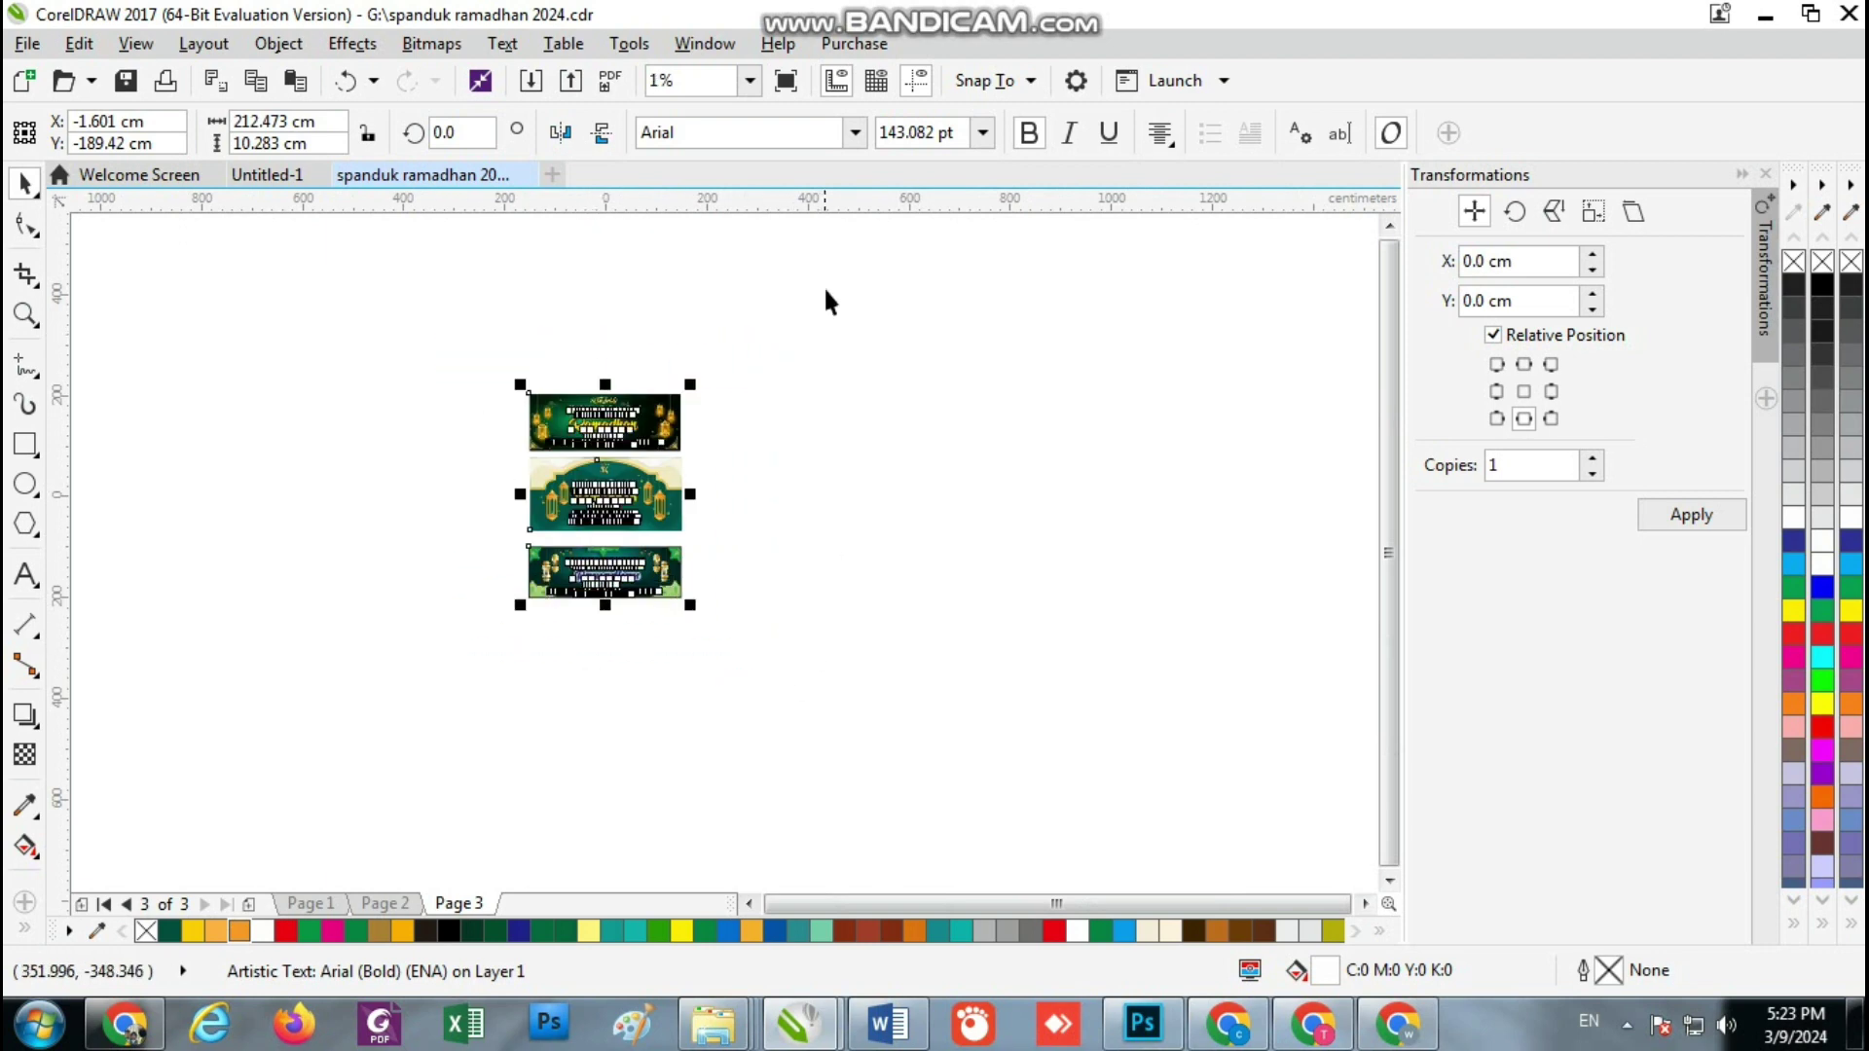
left_click(749, 80)
left_click(700, 129)
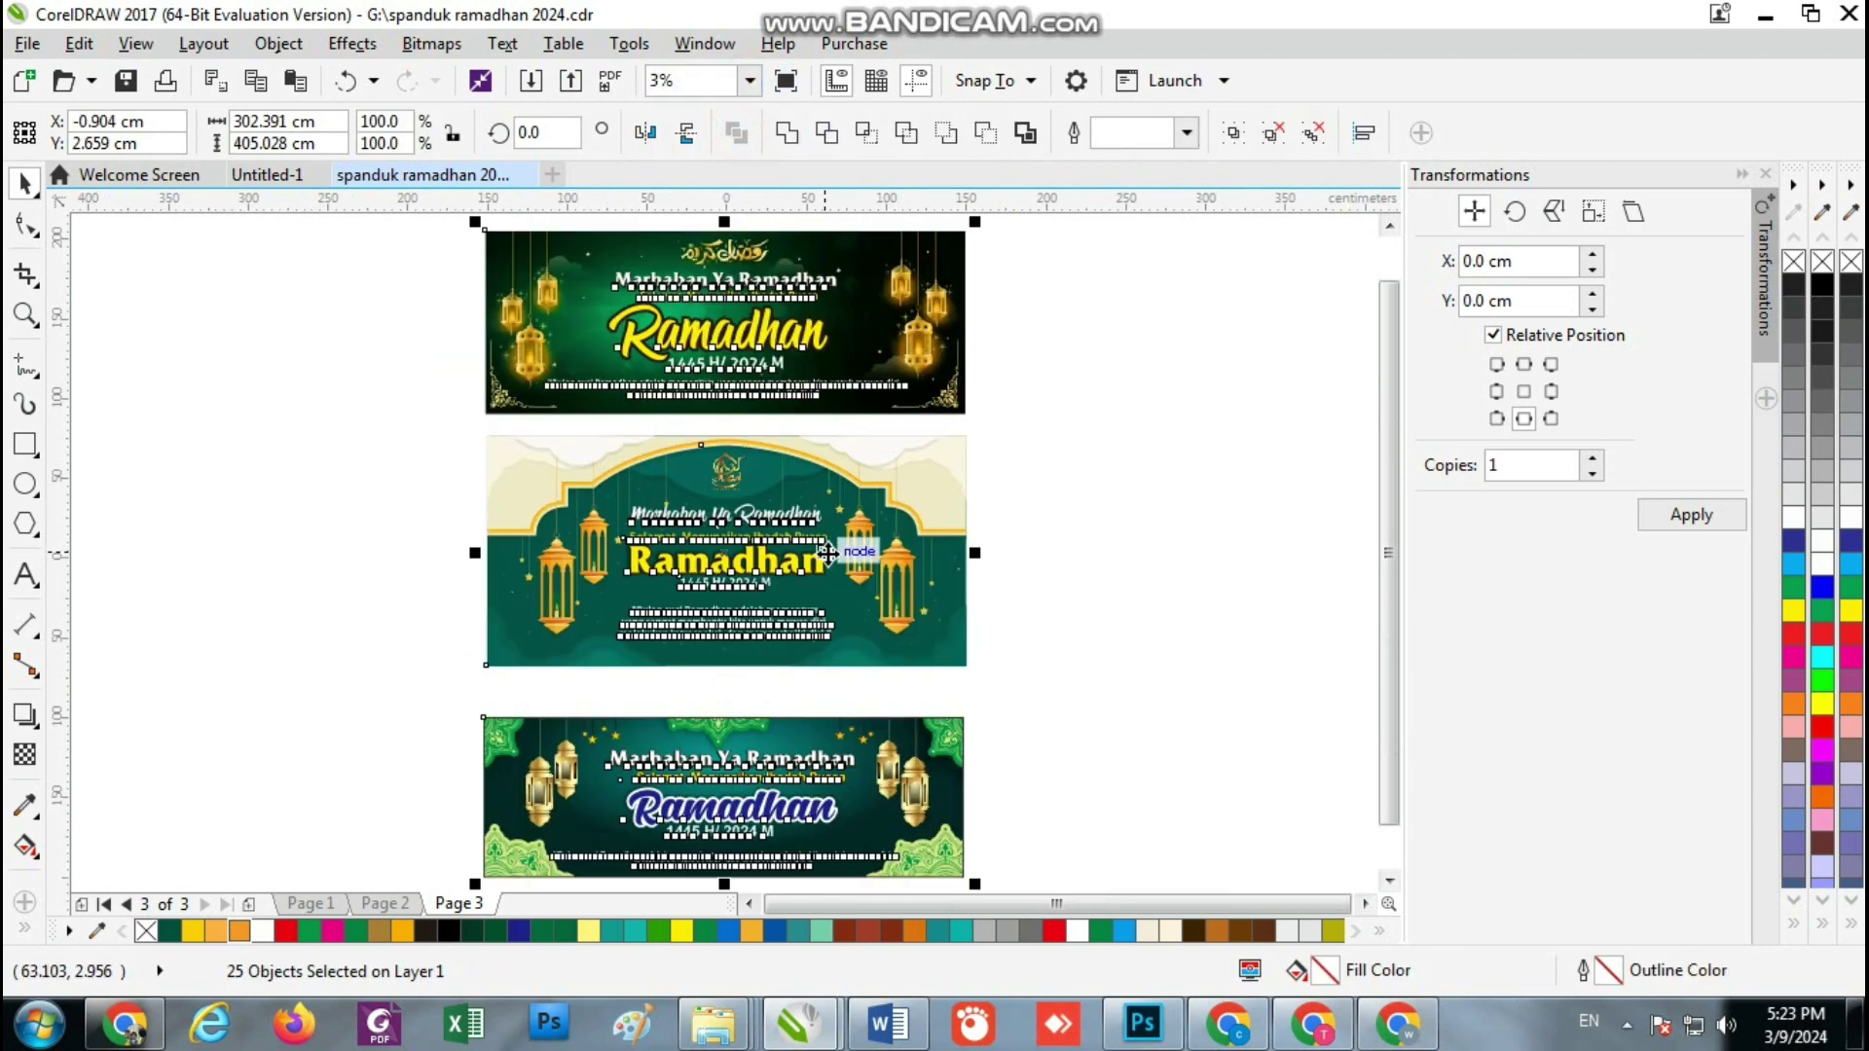
key("F9")
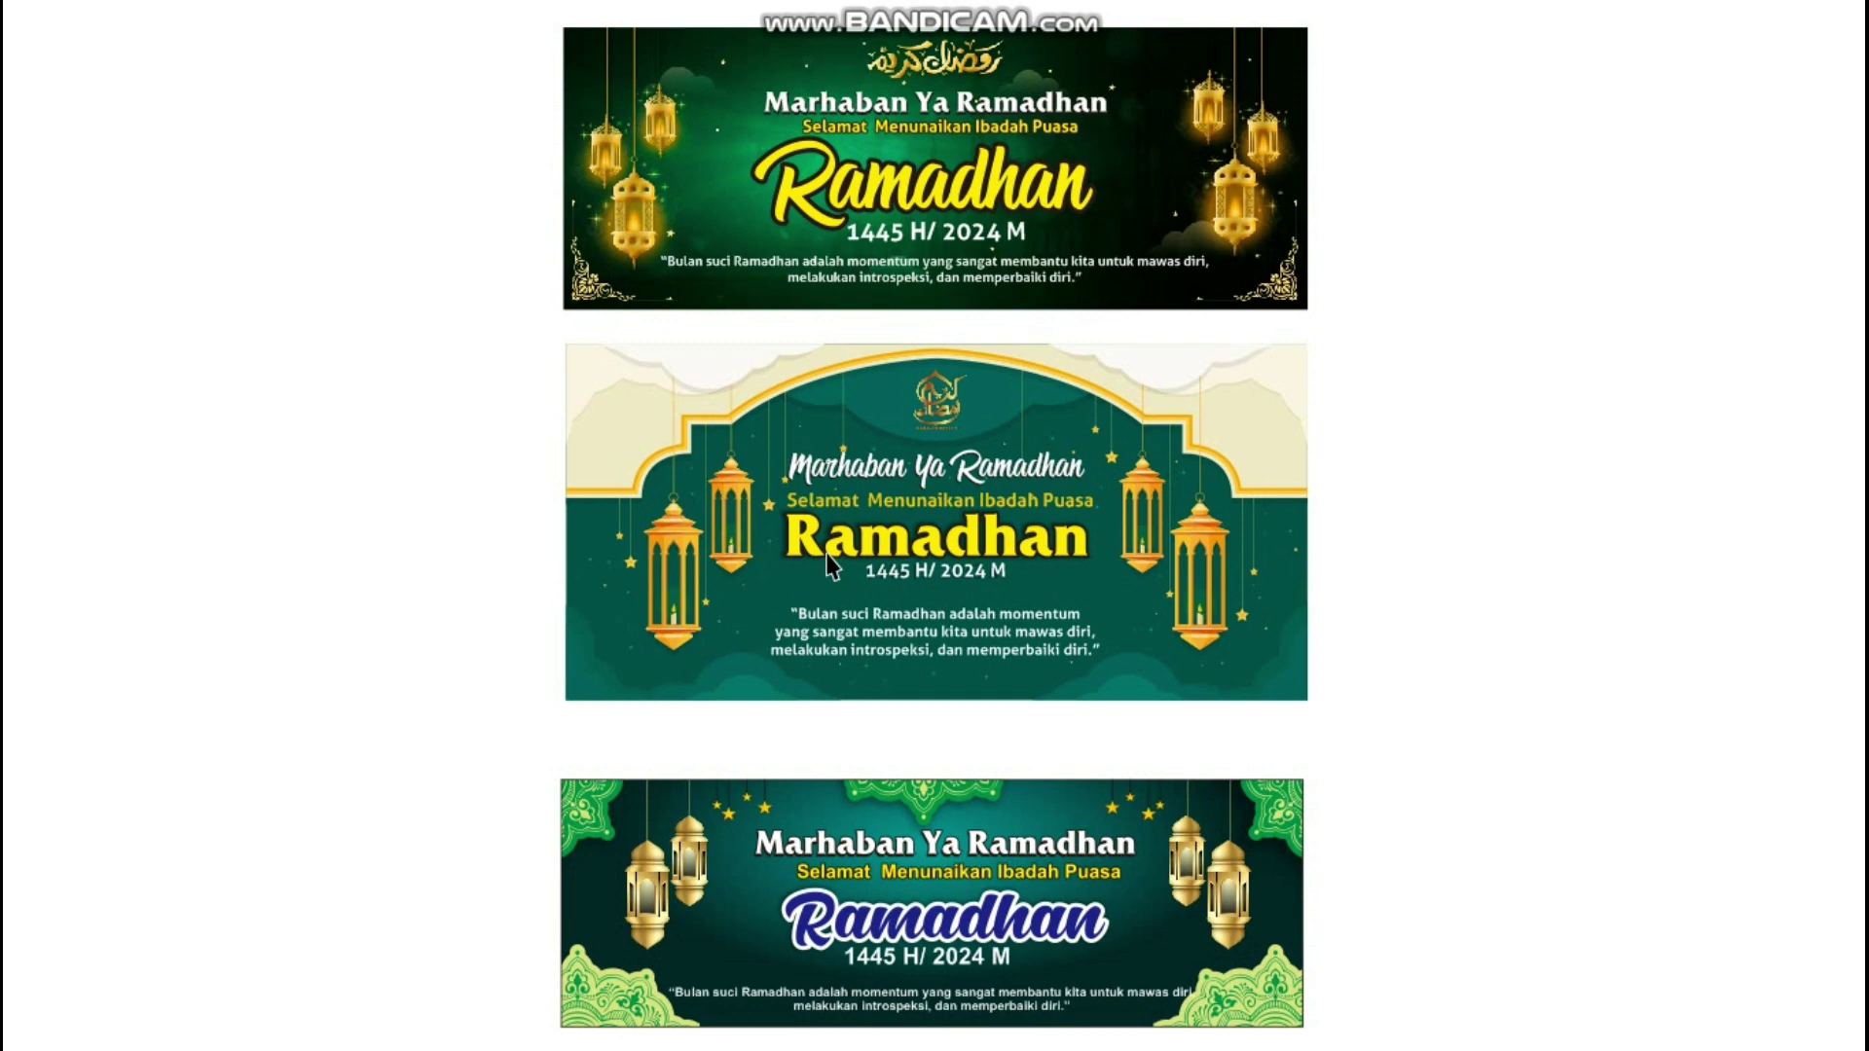
left_click(358, 417)
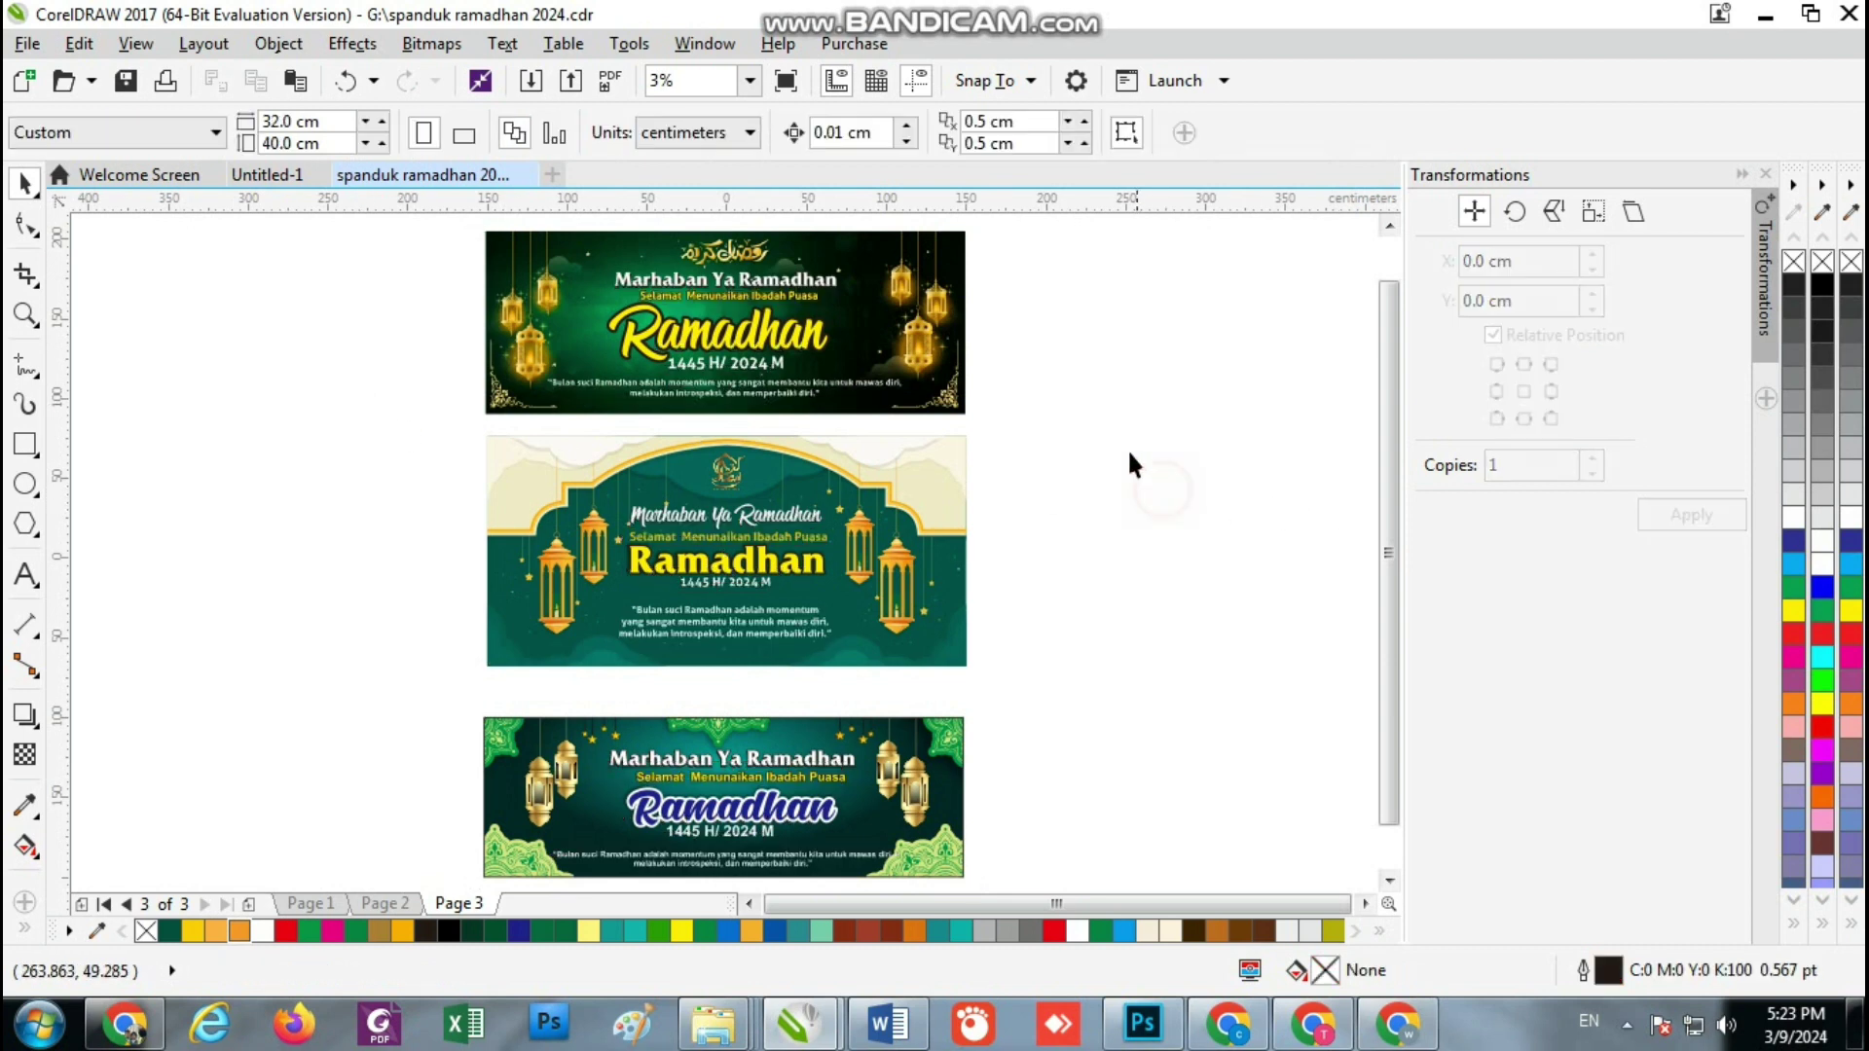
Add a fourth page to the document, return to Page 3 and group all three banners together
left_click(247, 903)
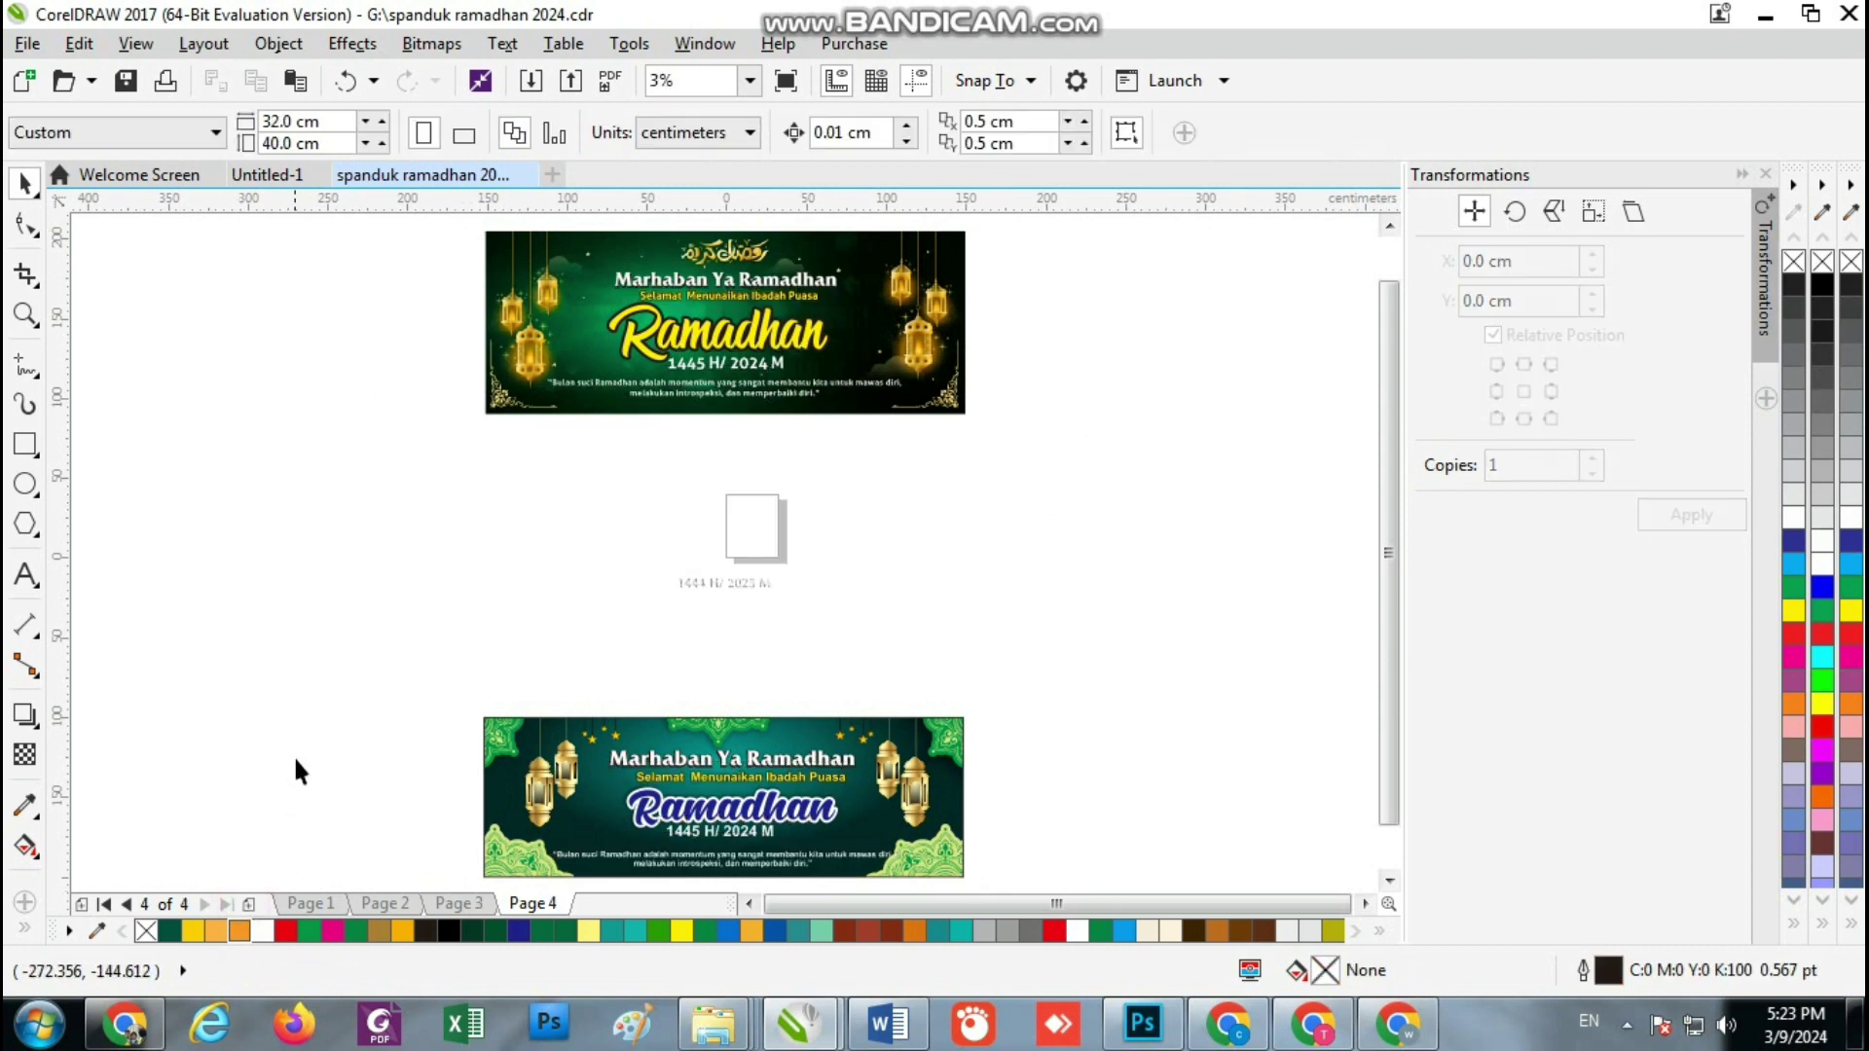
left_click(461, 904)
scroll(428, 323, "down", 1)
left_click_drag(429, 325, 867, 719)
left_click(1238, 136)
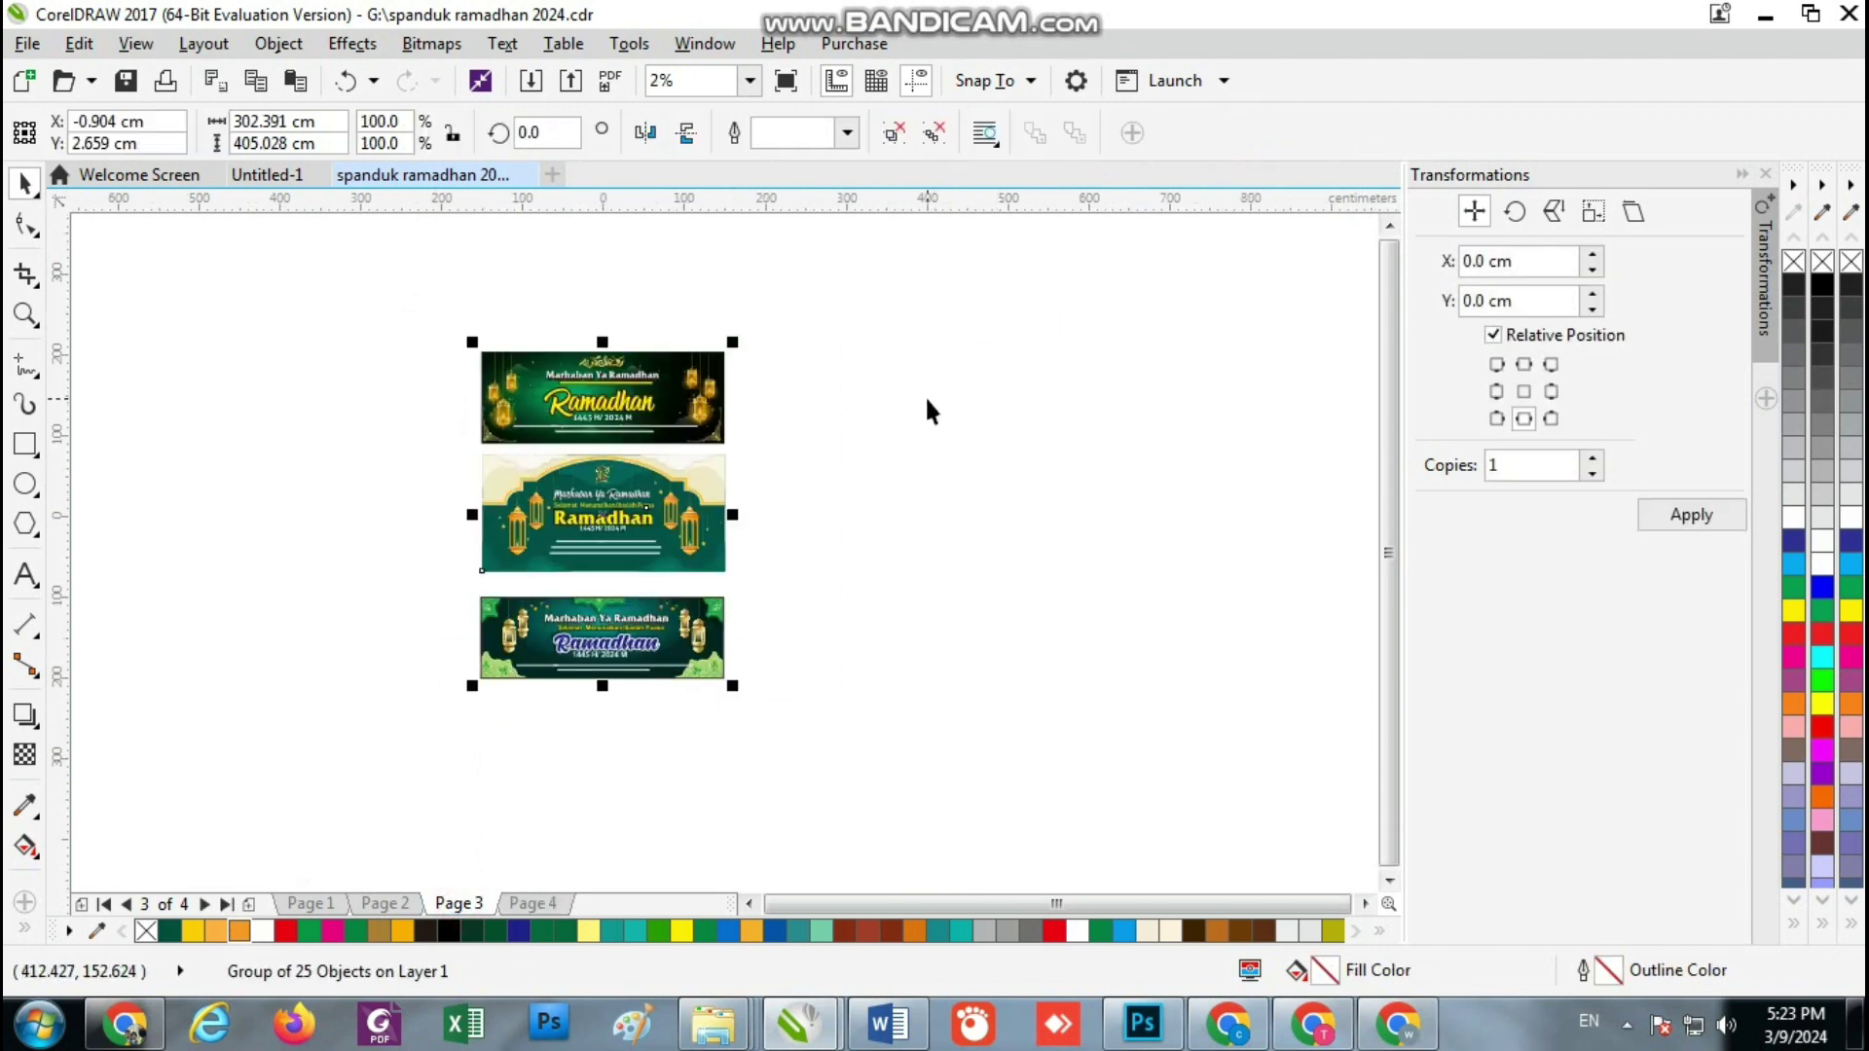
left_click(925, 395)
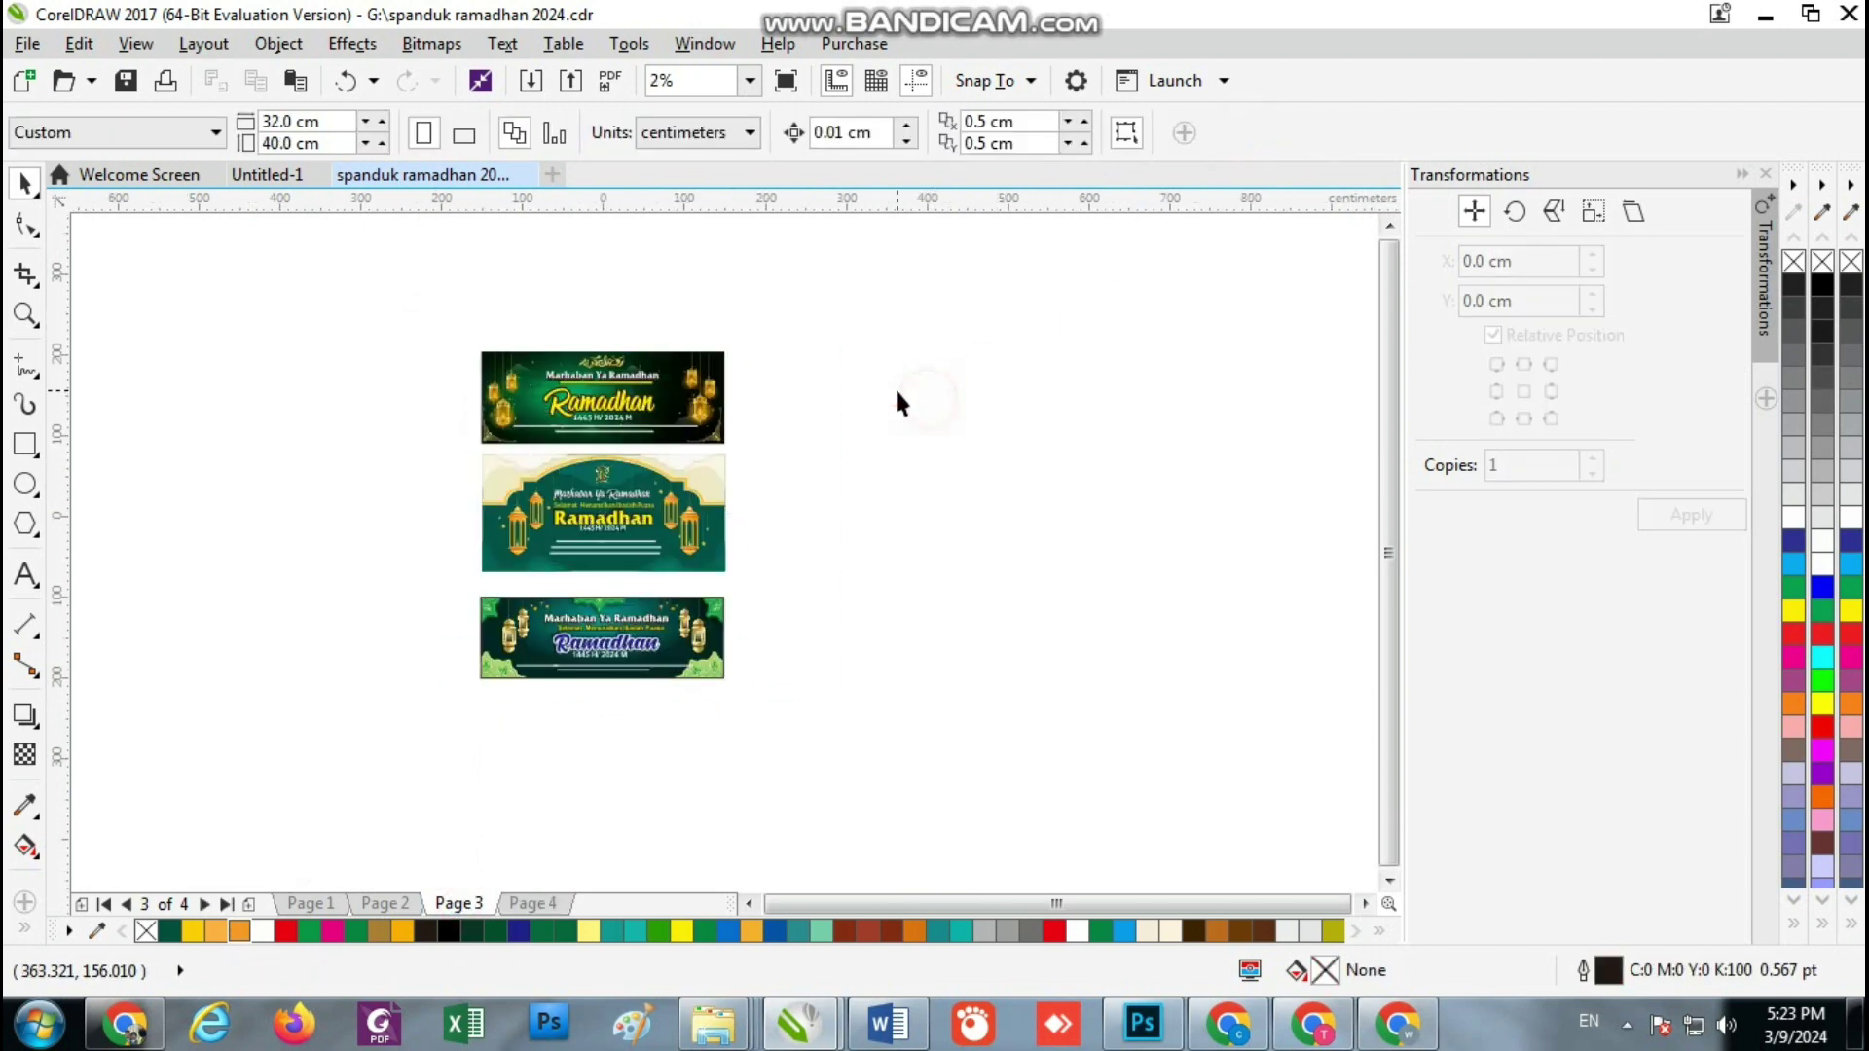
Copy the green mosque and blue lantern backgrounds from the Untitled-1 document onto Page 4 of spanduk ramadhan 2024.cdr
left_click(534, 904)
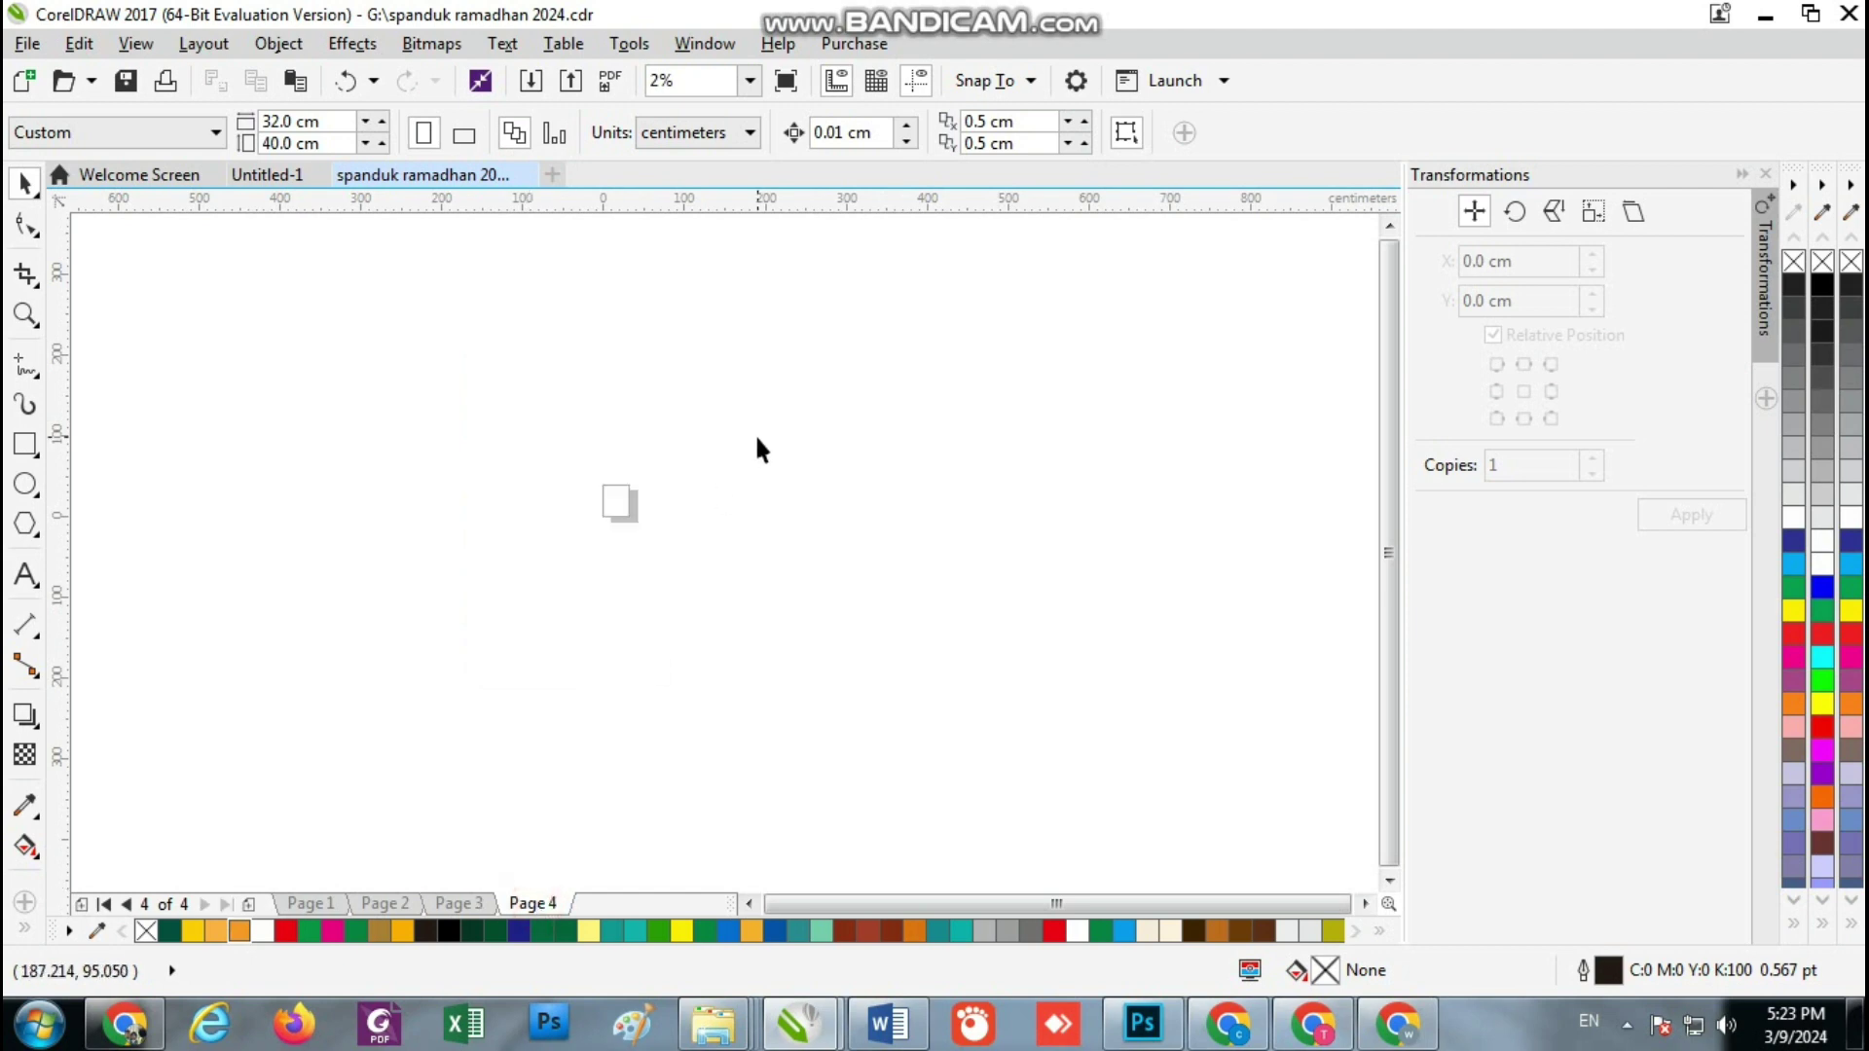
left_click(749, 81)
left_click(720, 107)
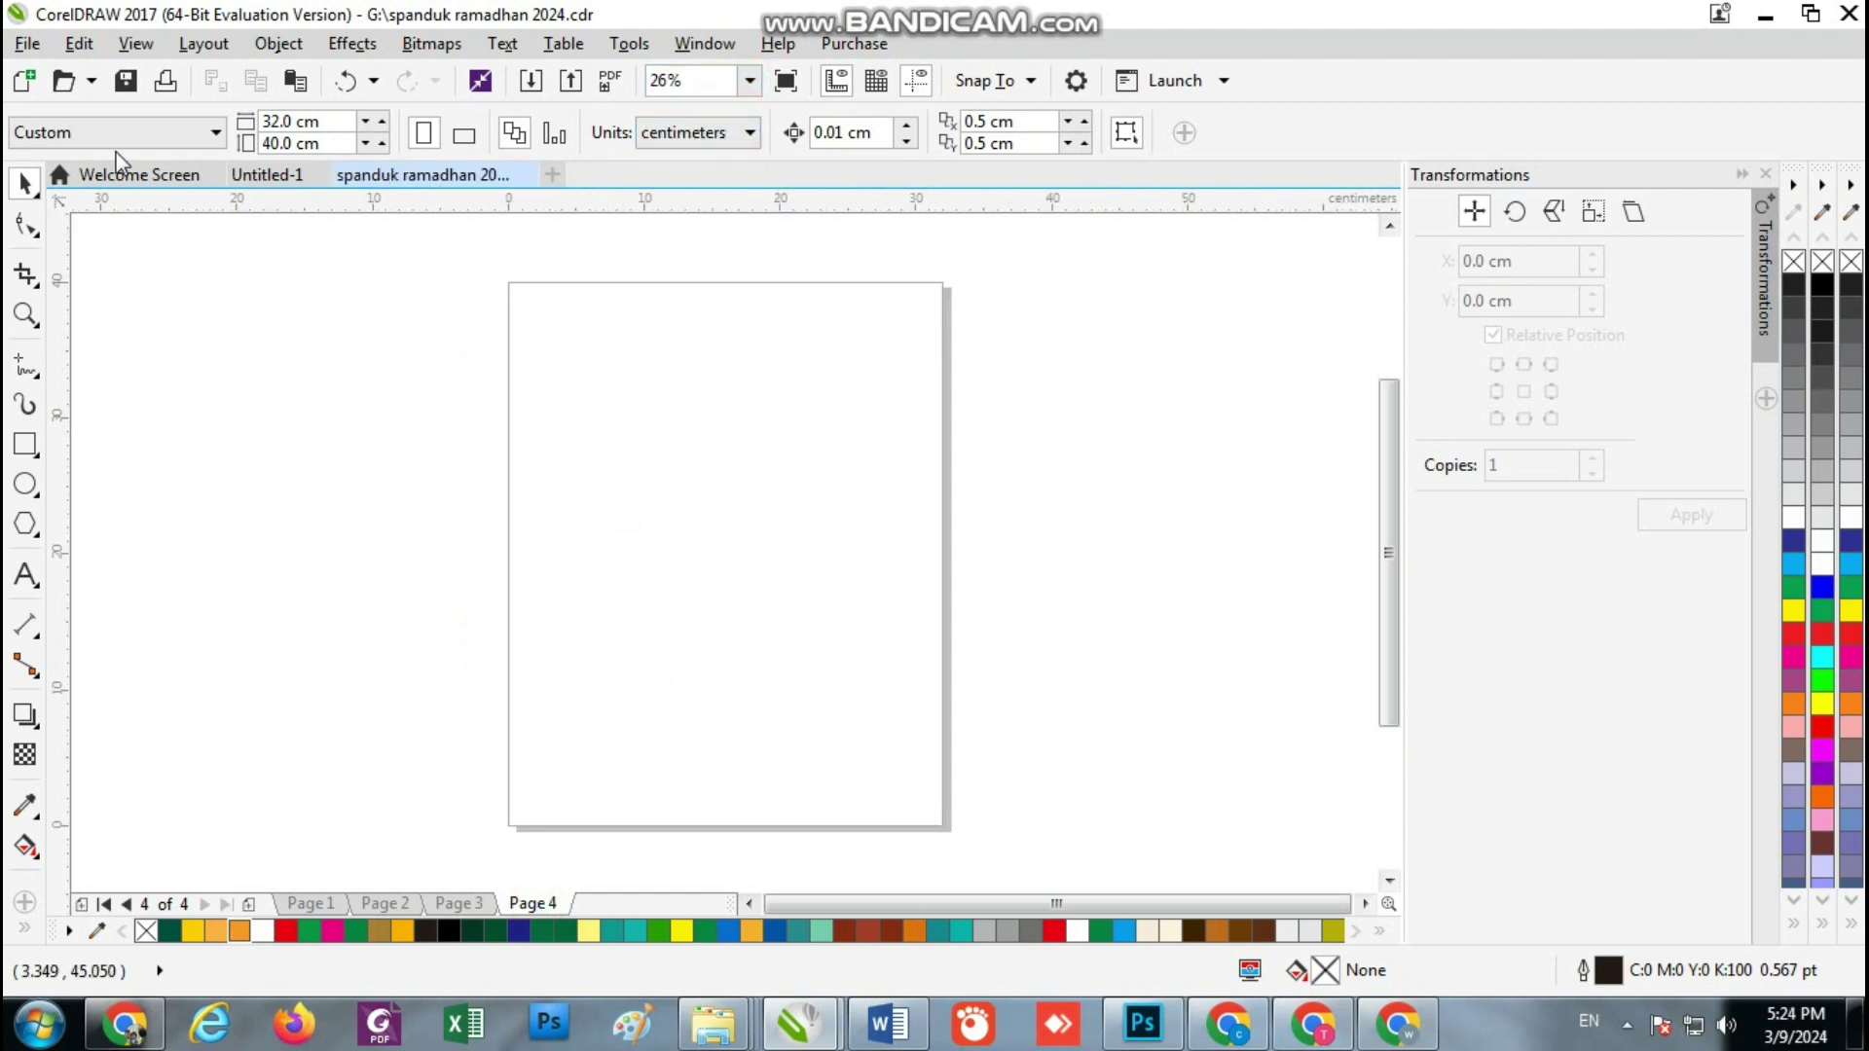
left_click(243, 179)
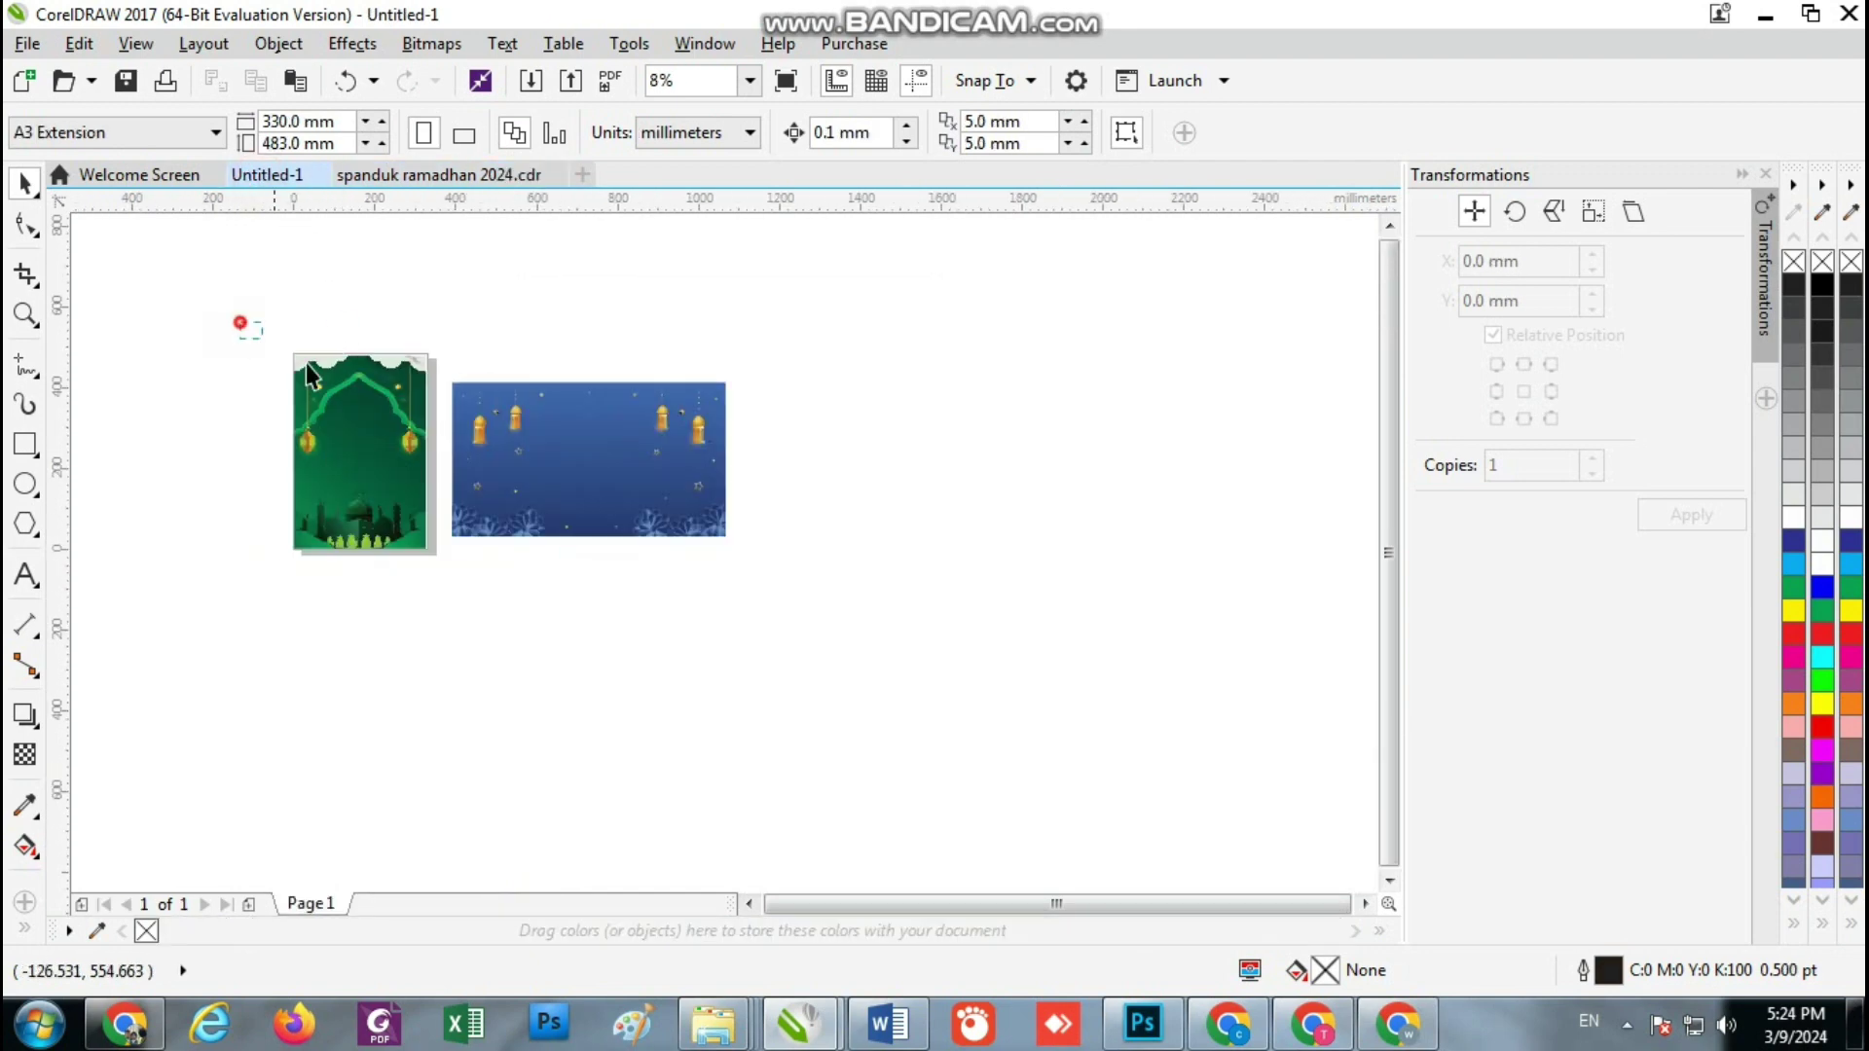
left_click_drag(305, 364, 843, 587)
key("ctrl+c")
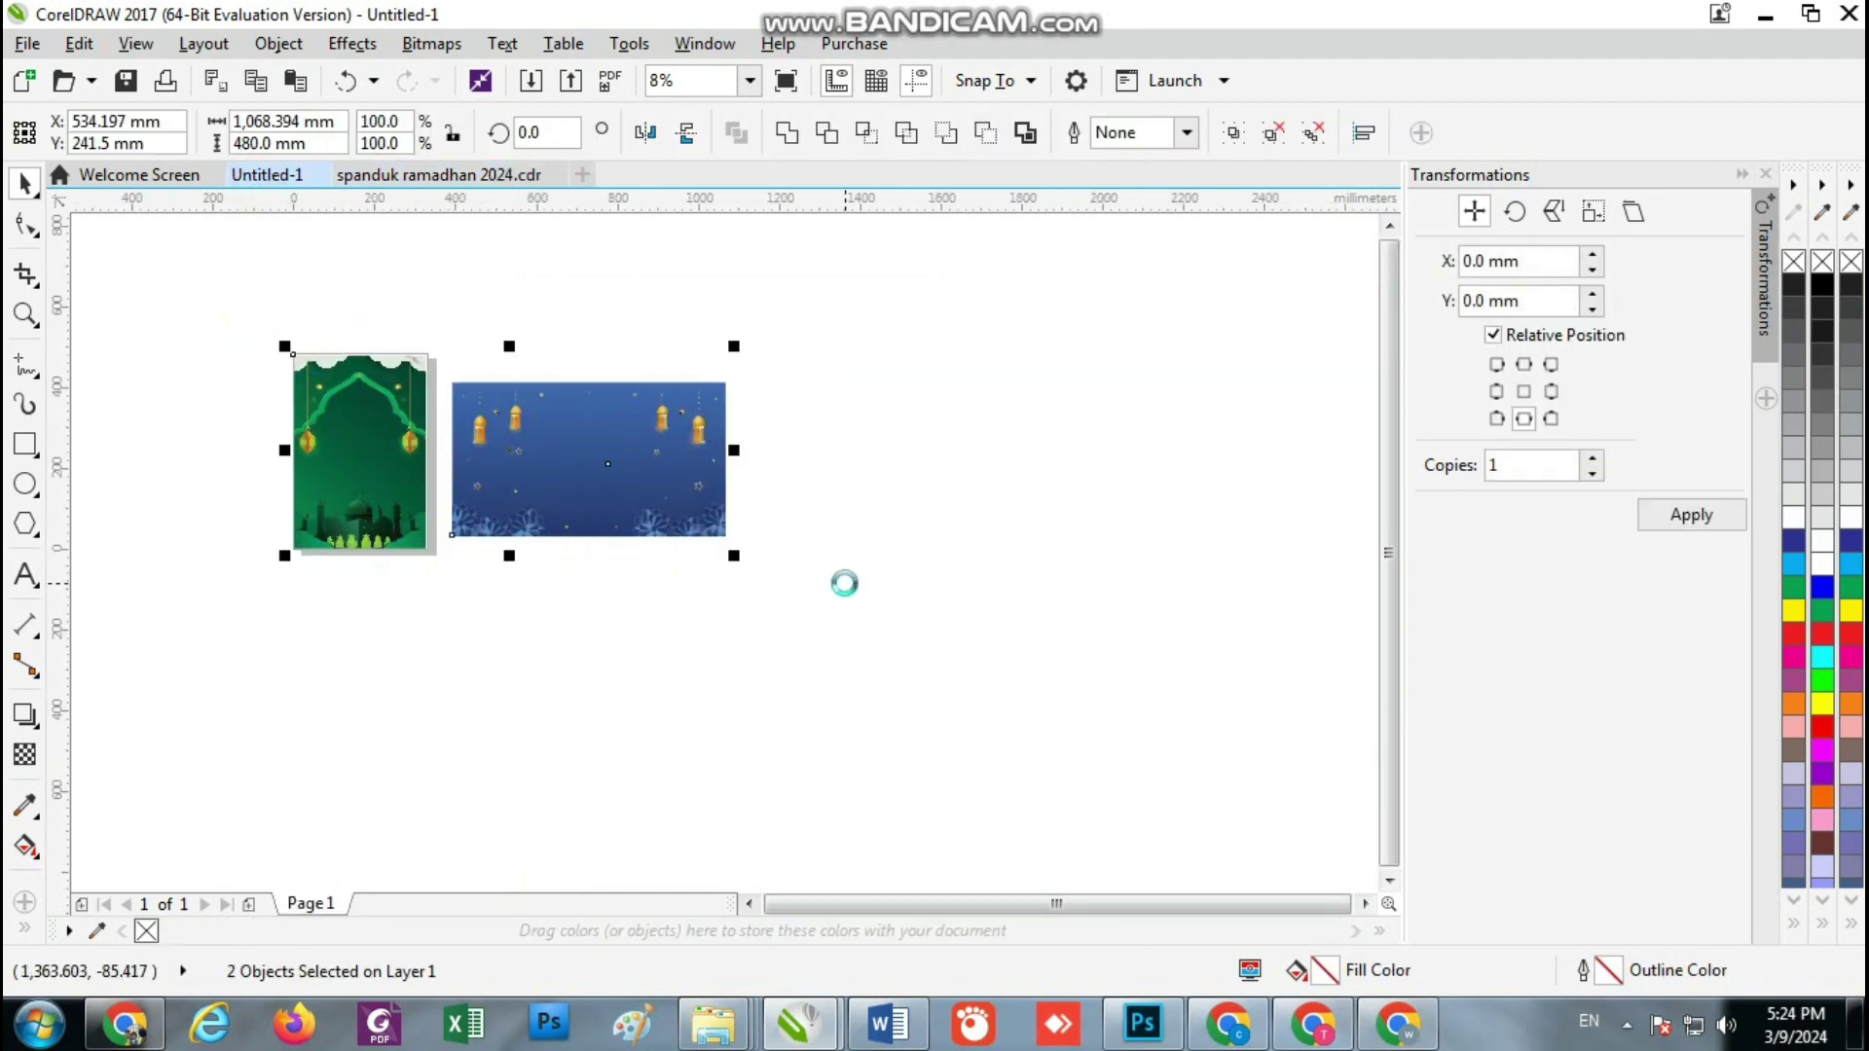
left_click(419, 175)
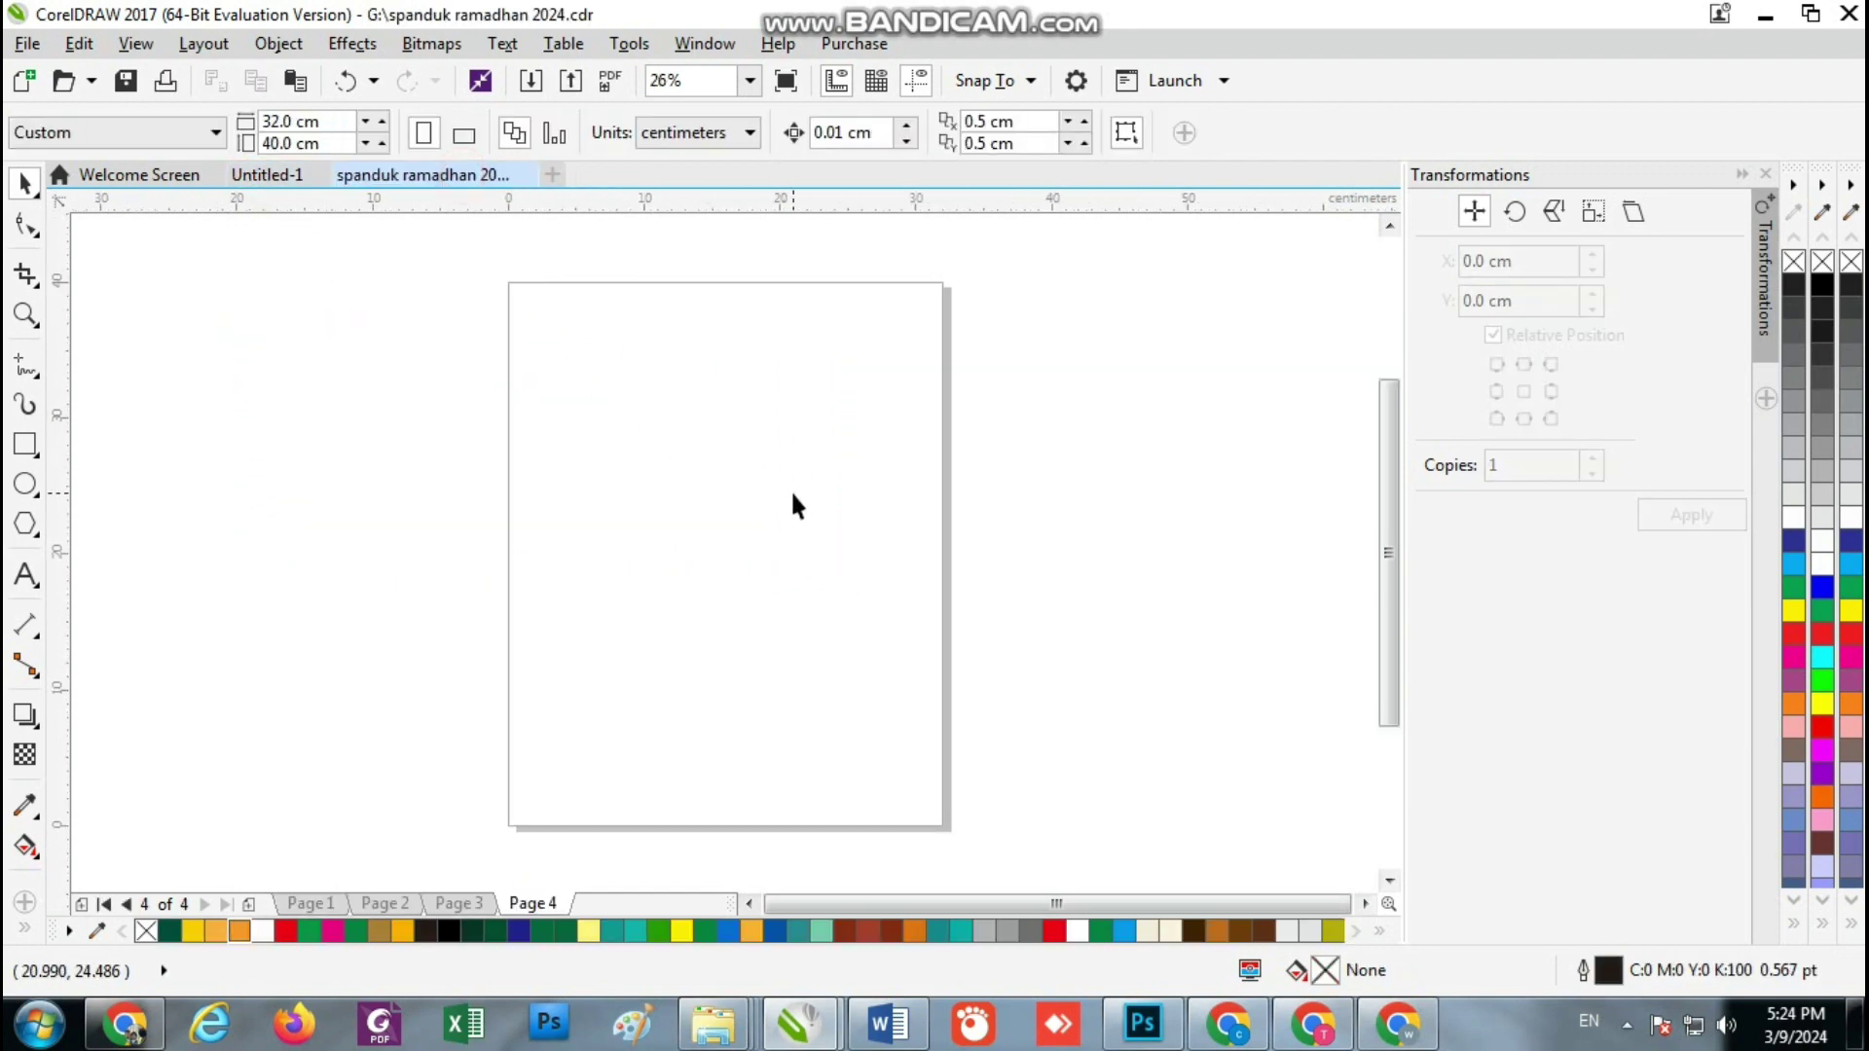
key("ctrl+v")
scroll(704, 480, "down", 2)
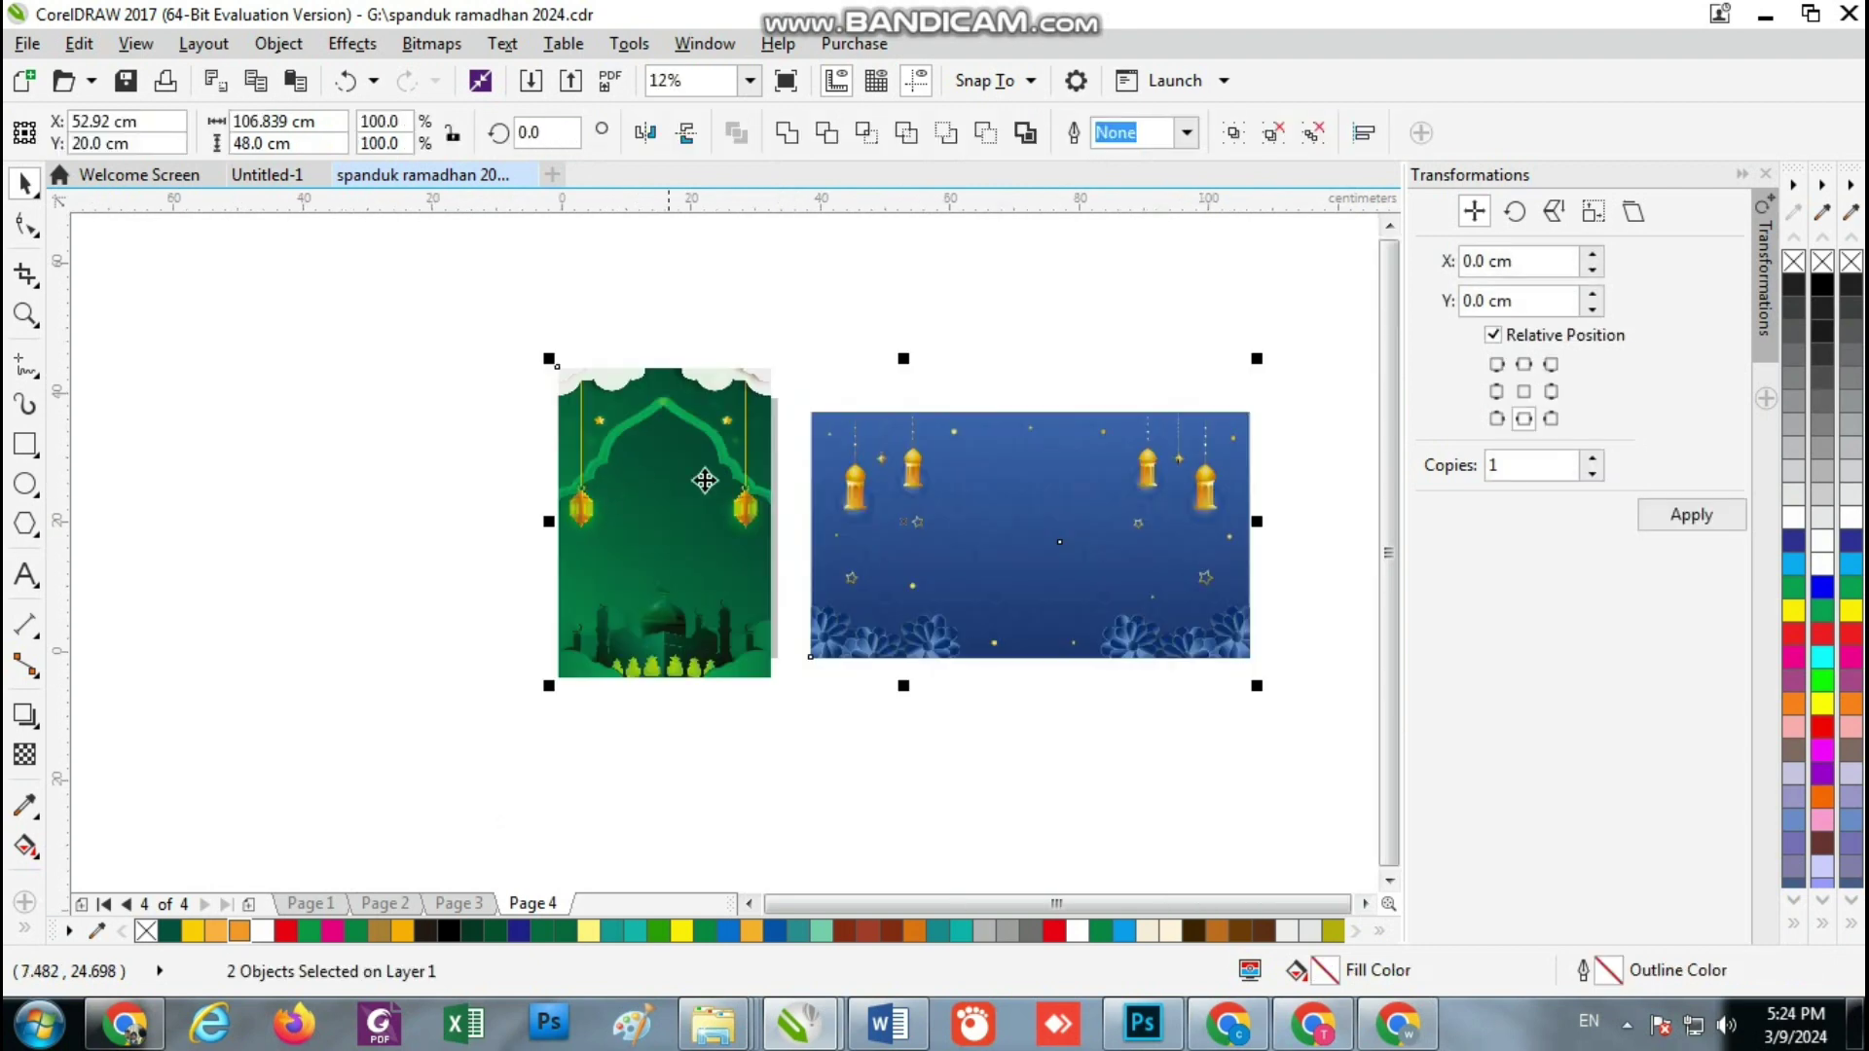
left_click(1141, 331)
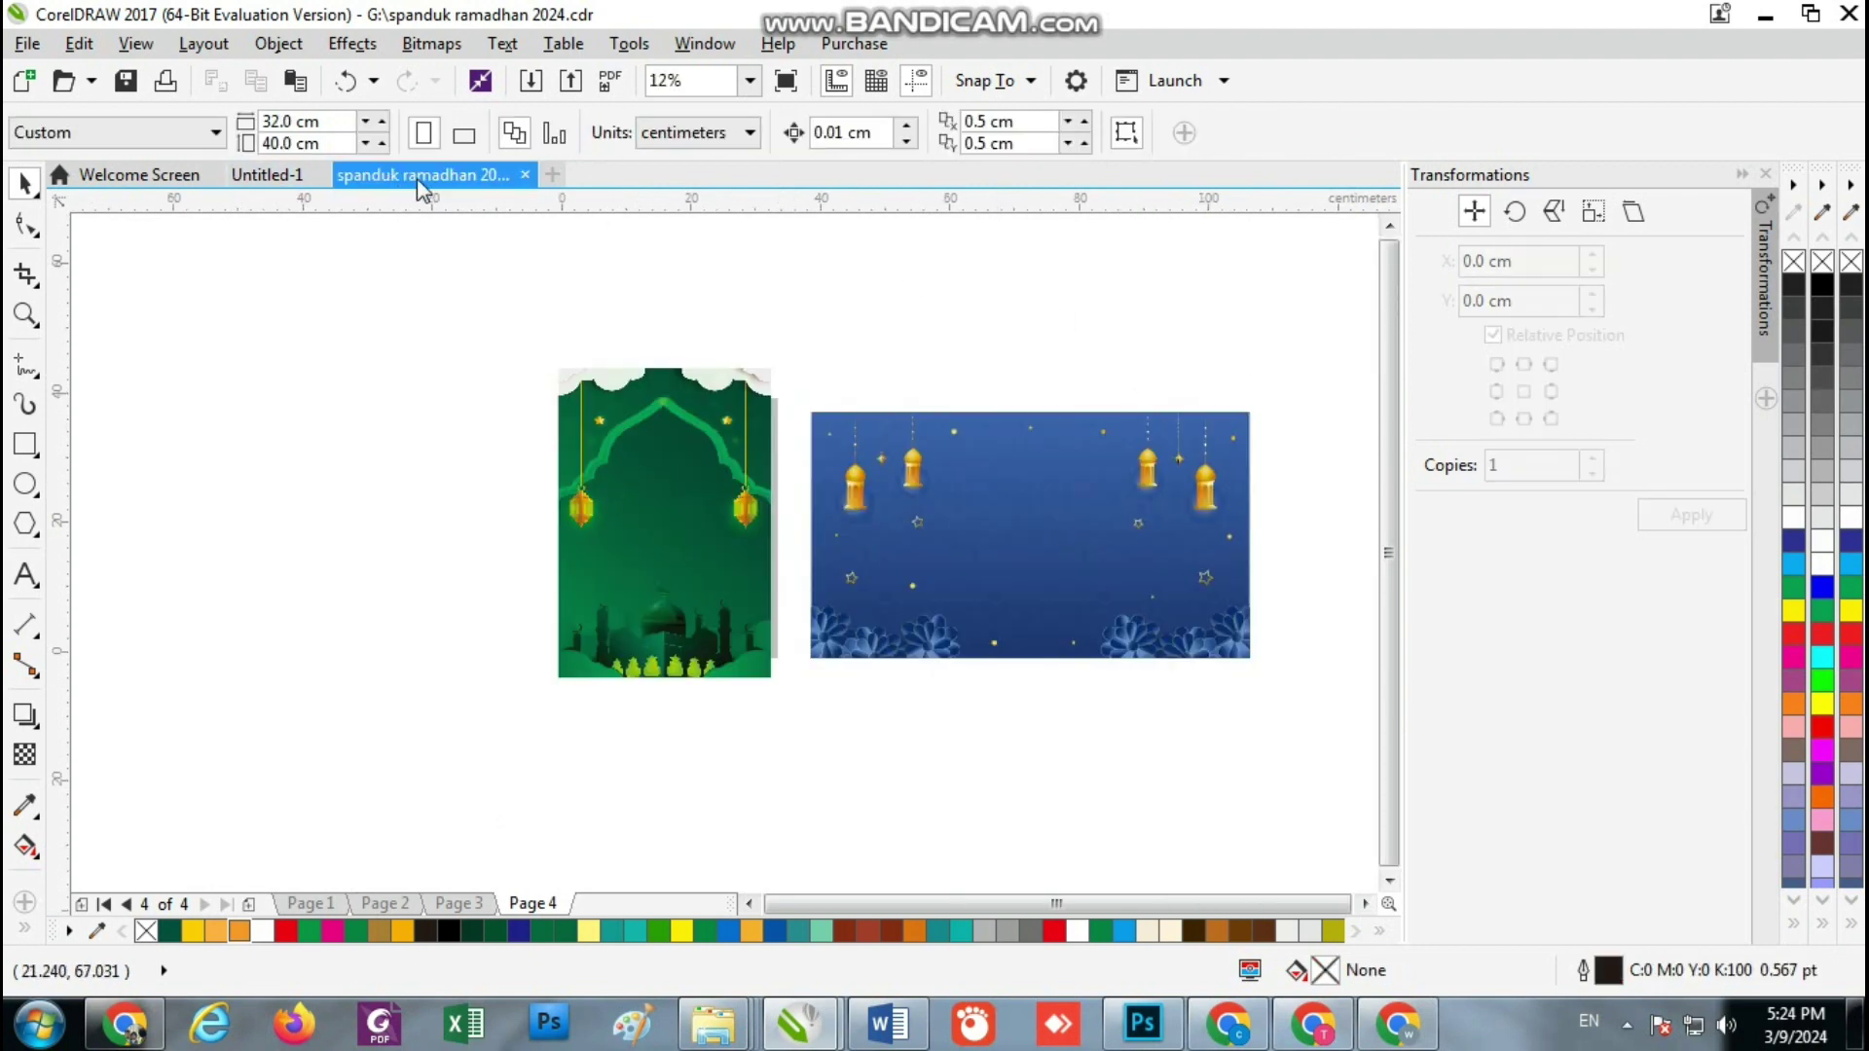
Group the green mosque background and the blue lantern background together on Page 4
left_click(458, 905)
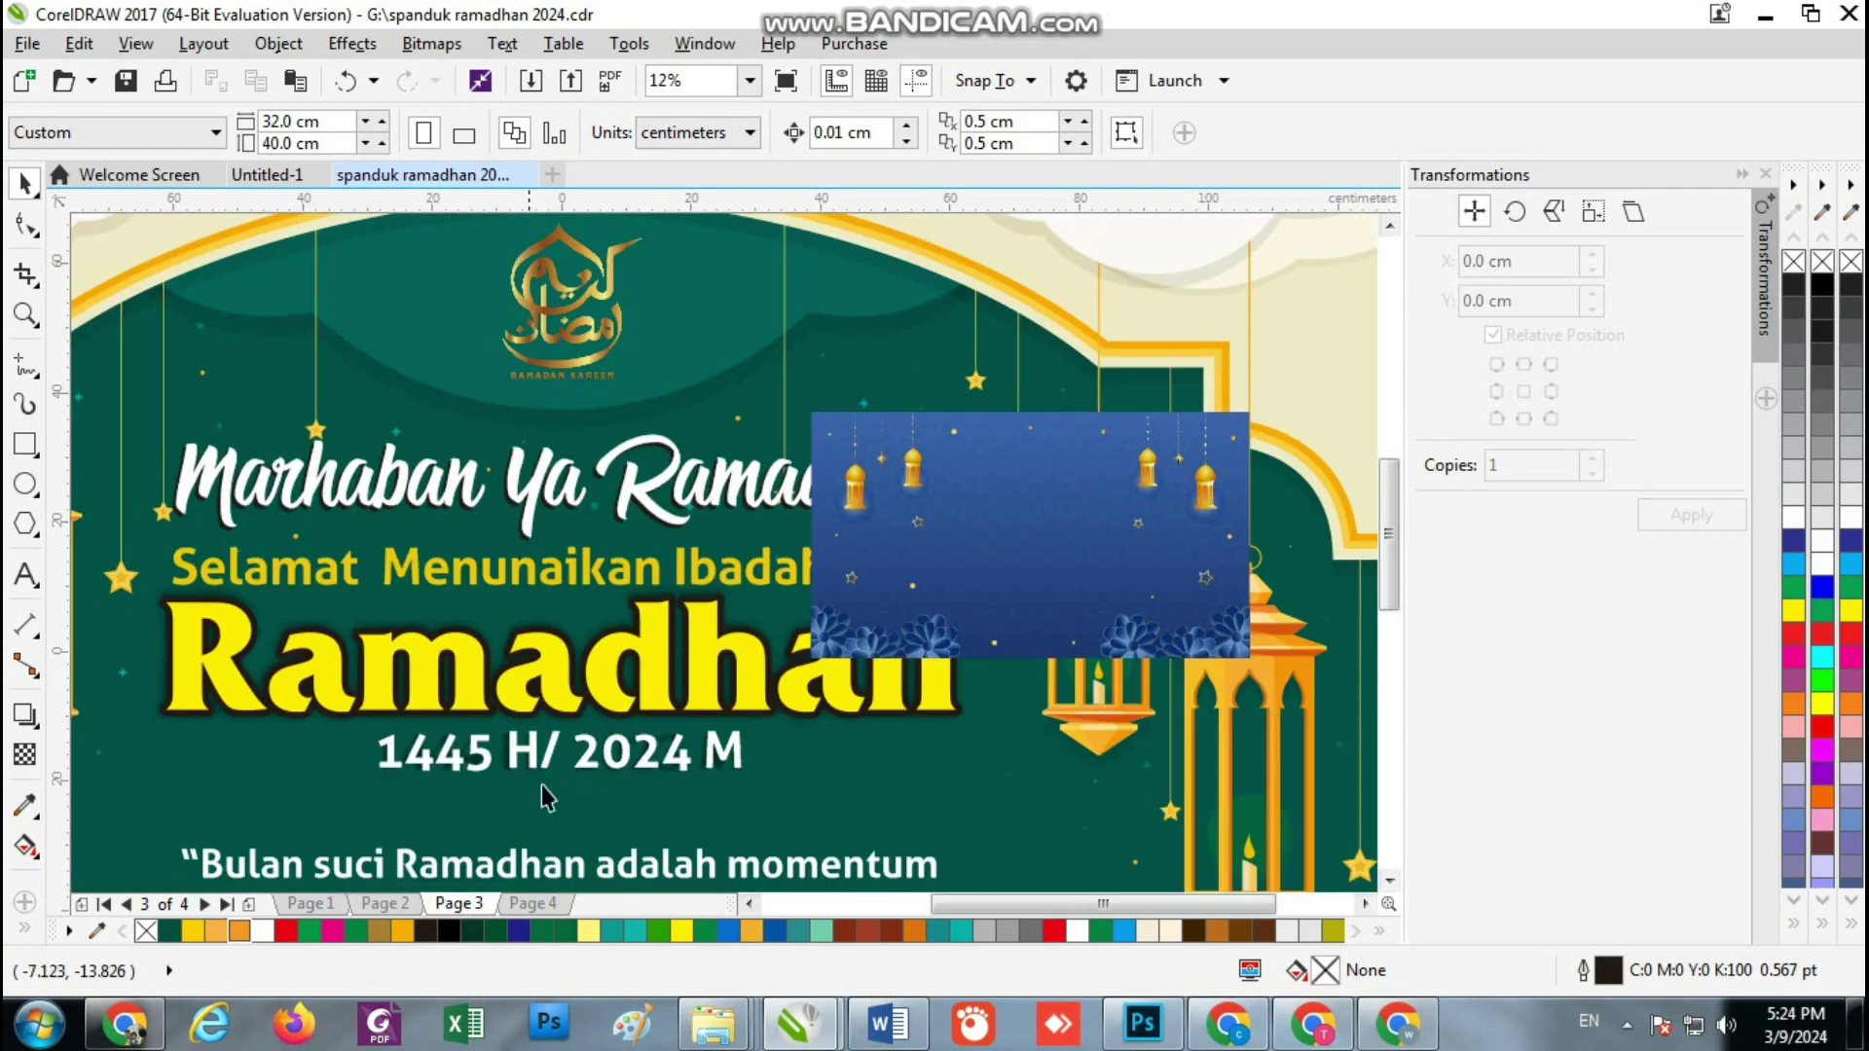
left_click(534, 903)
scroll(516, 467, "down", 2)
left_click_drag(498, 394, 1075, 519)
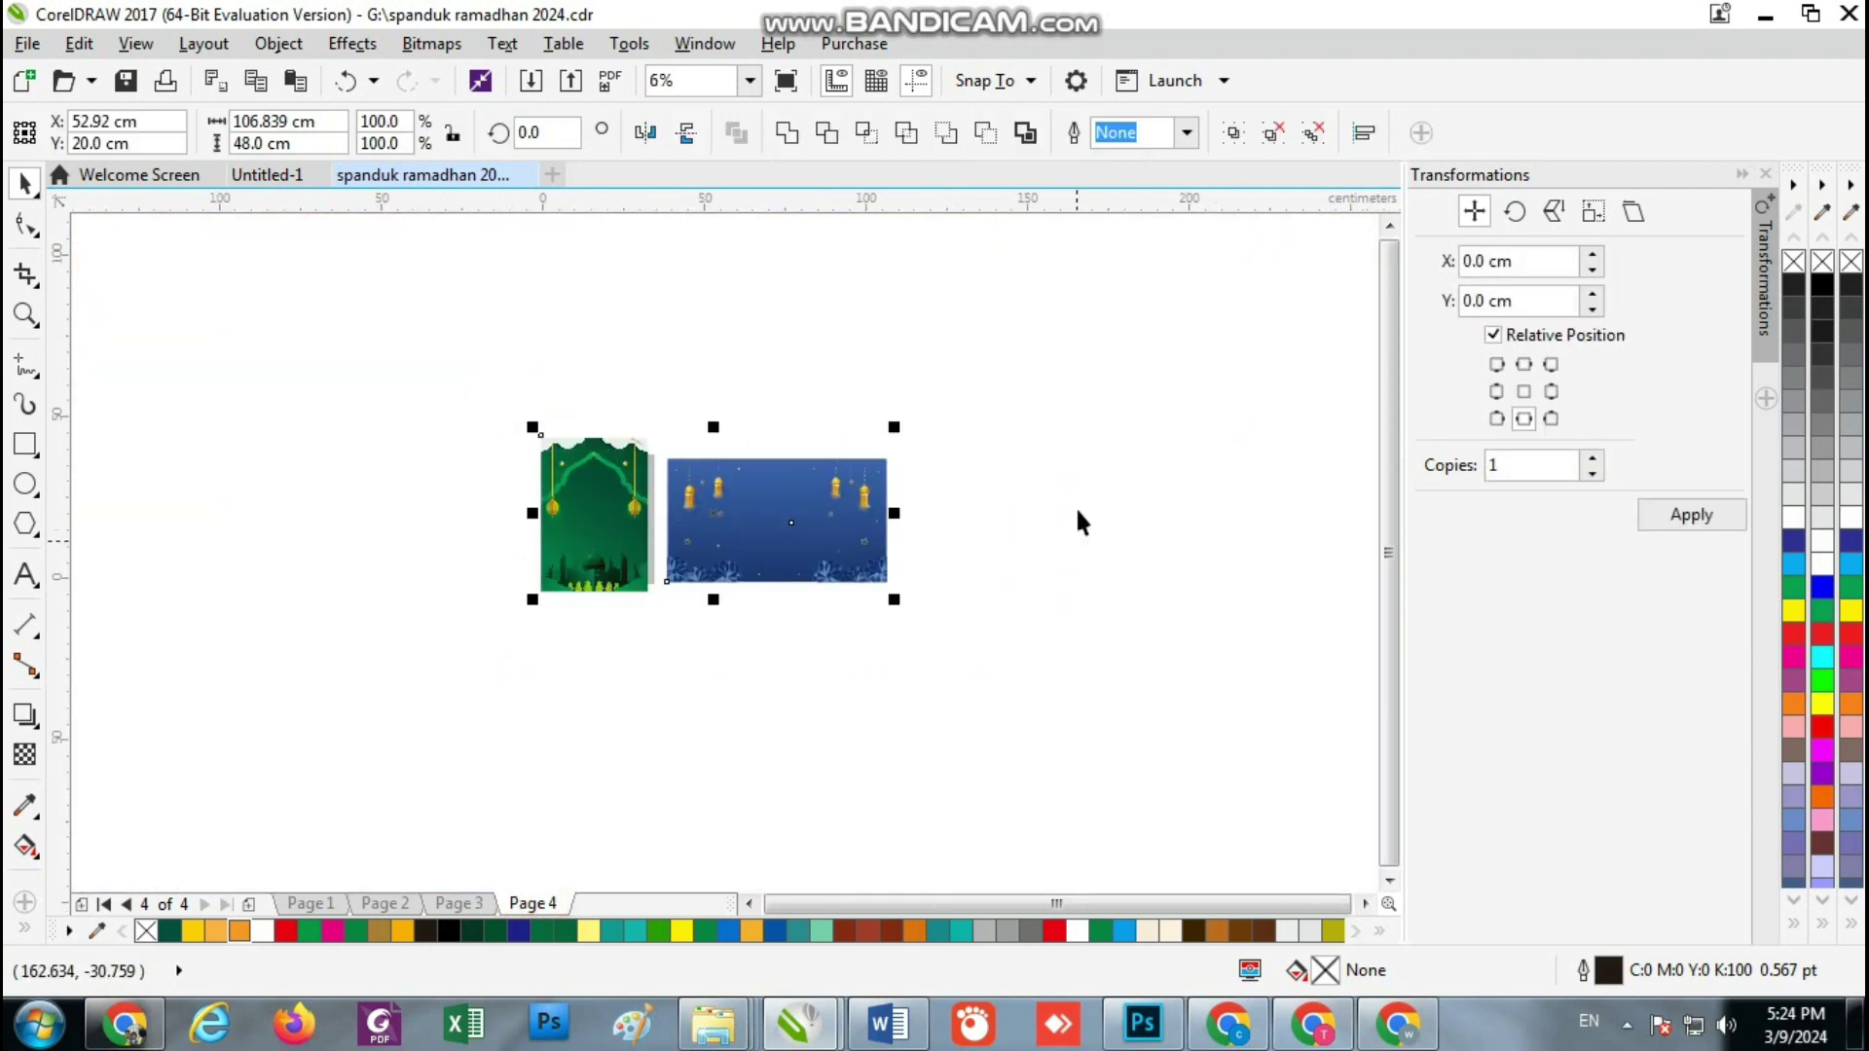
left_click(1232, 133)
left_click(1159, 388)
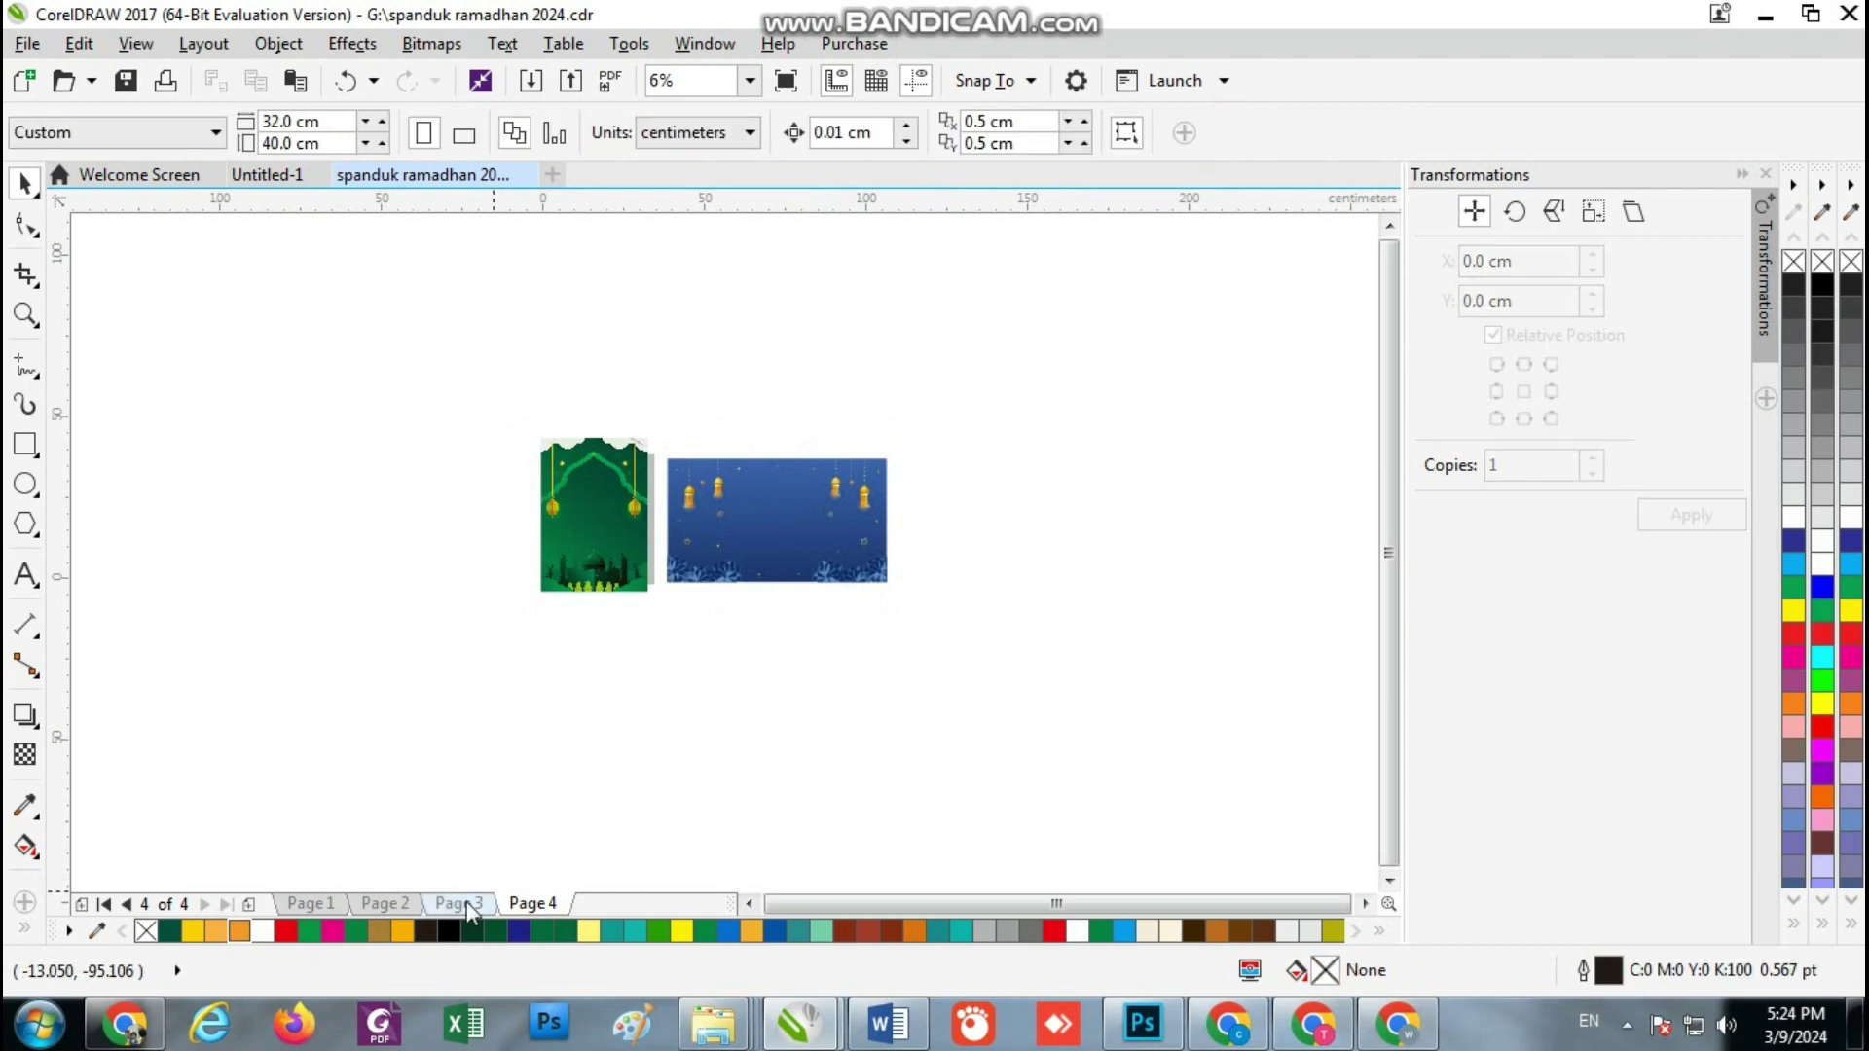
Return to Page 3 and ungroup the three banners into individual objects
left_click(458, 903)
left_click(742, 572)
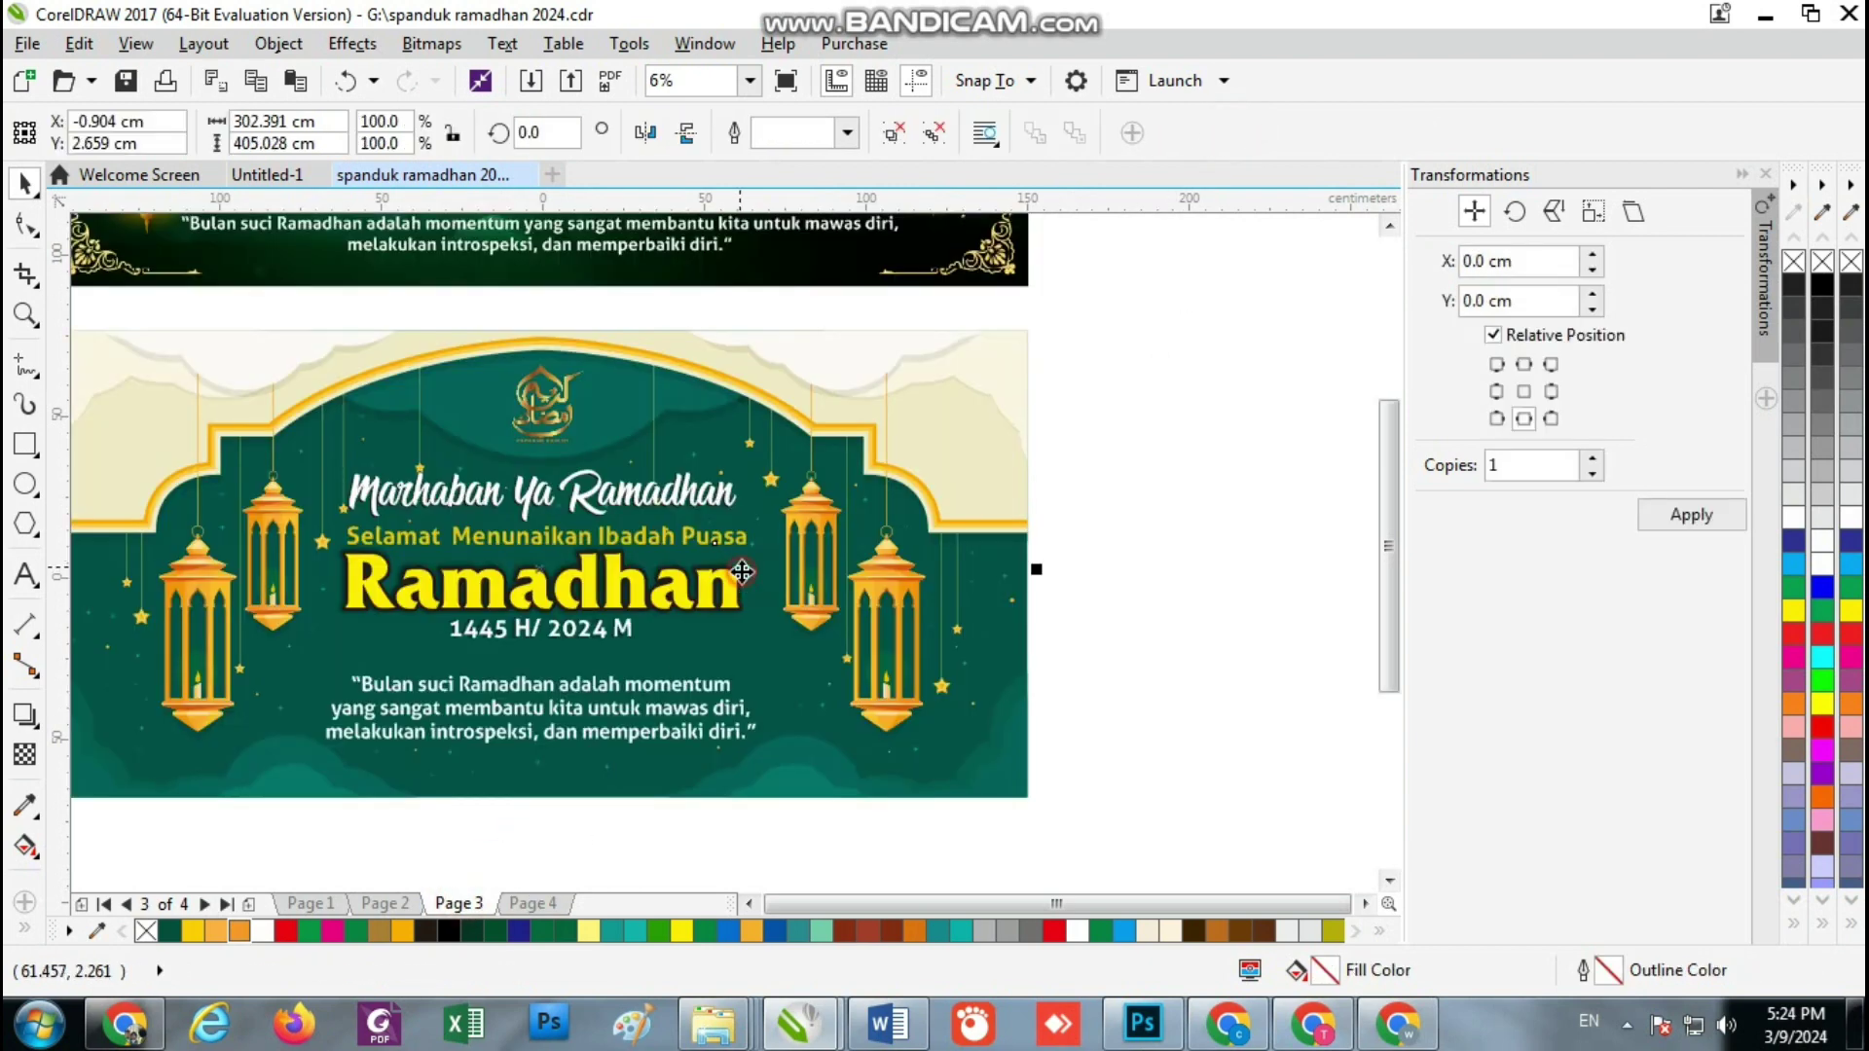
left_click(893, 132)
scroll(1168, 399, "down", 2)
left_click(1173, 417)
scroll(1036, 440, "up", 2)
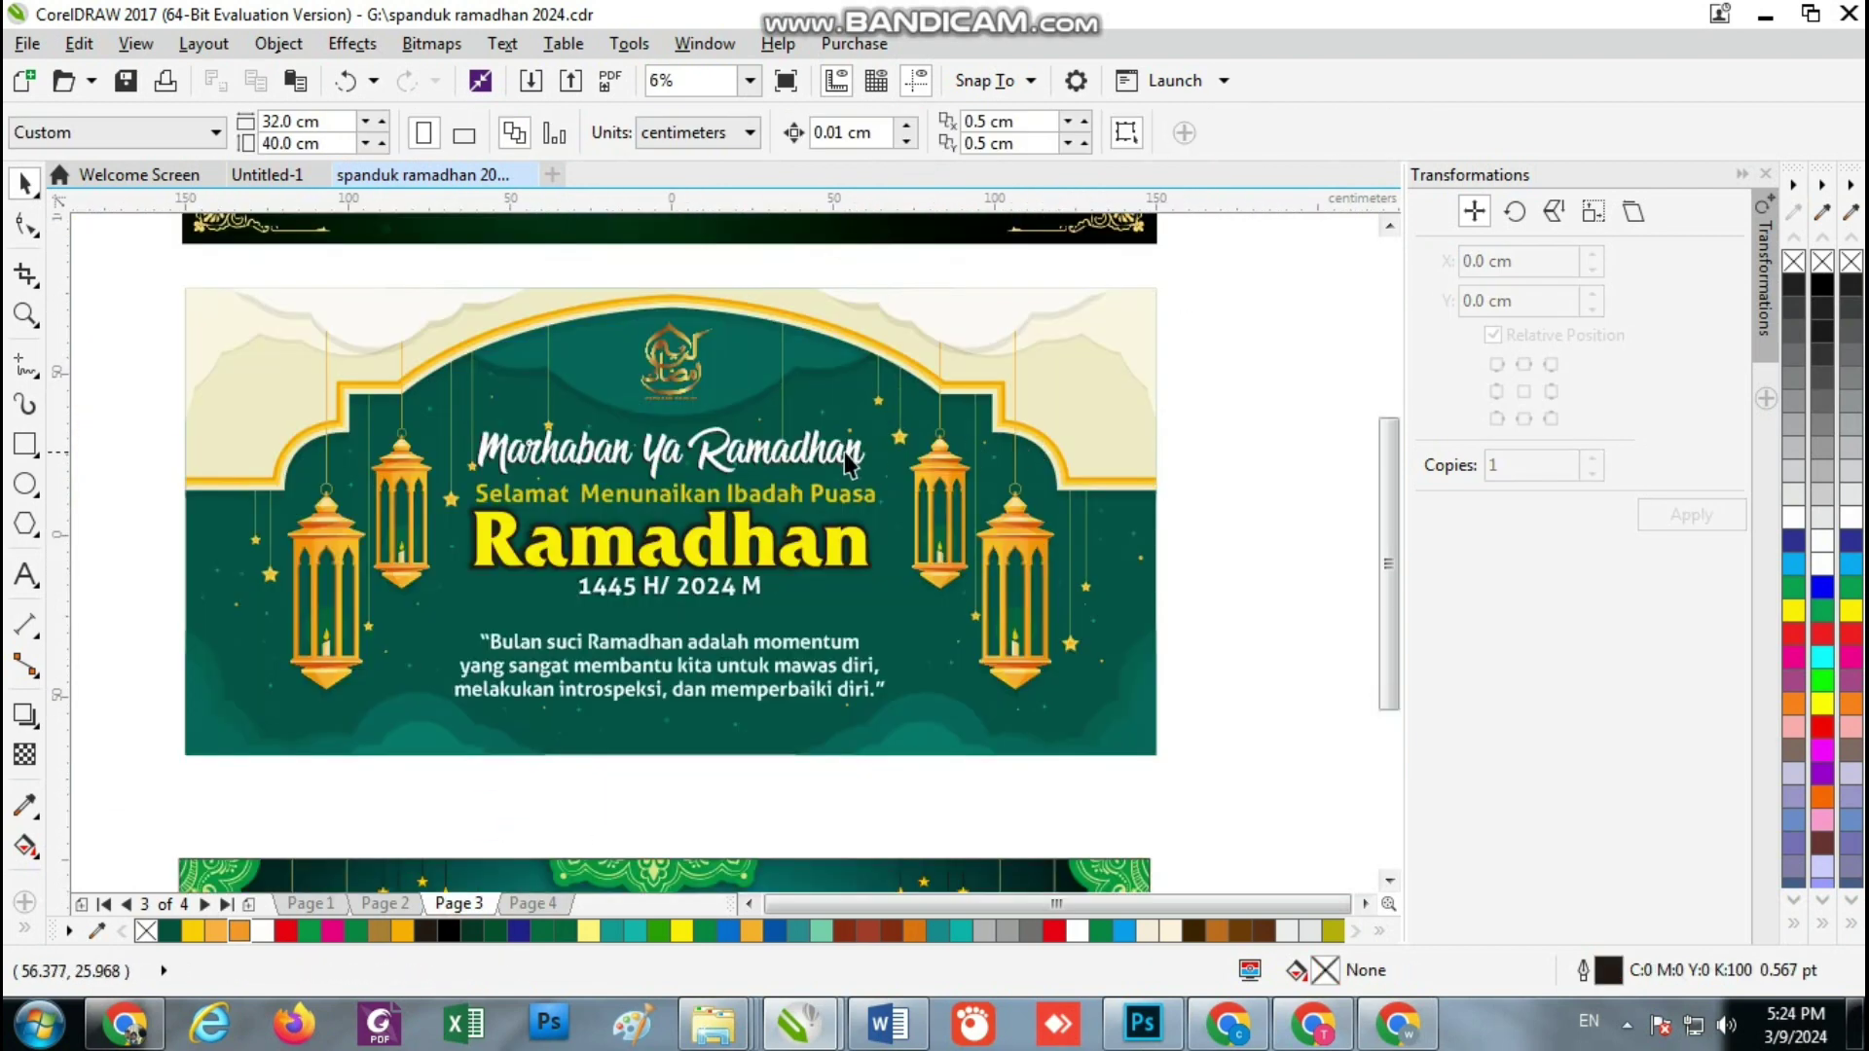
Select and copy the uppermost Page 3 banner's greeting, subtitle, yellow Ramadhan title, year line and quote
scroll(786, 619, "down", 2)
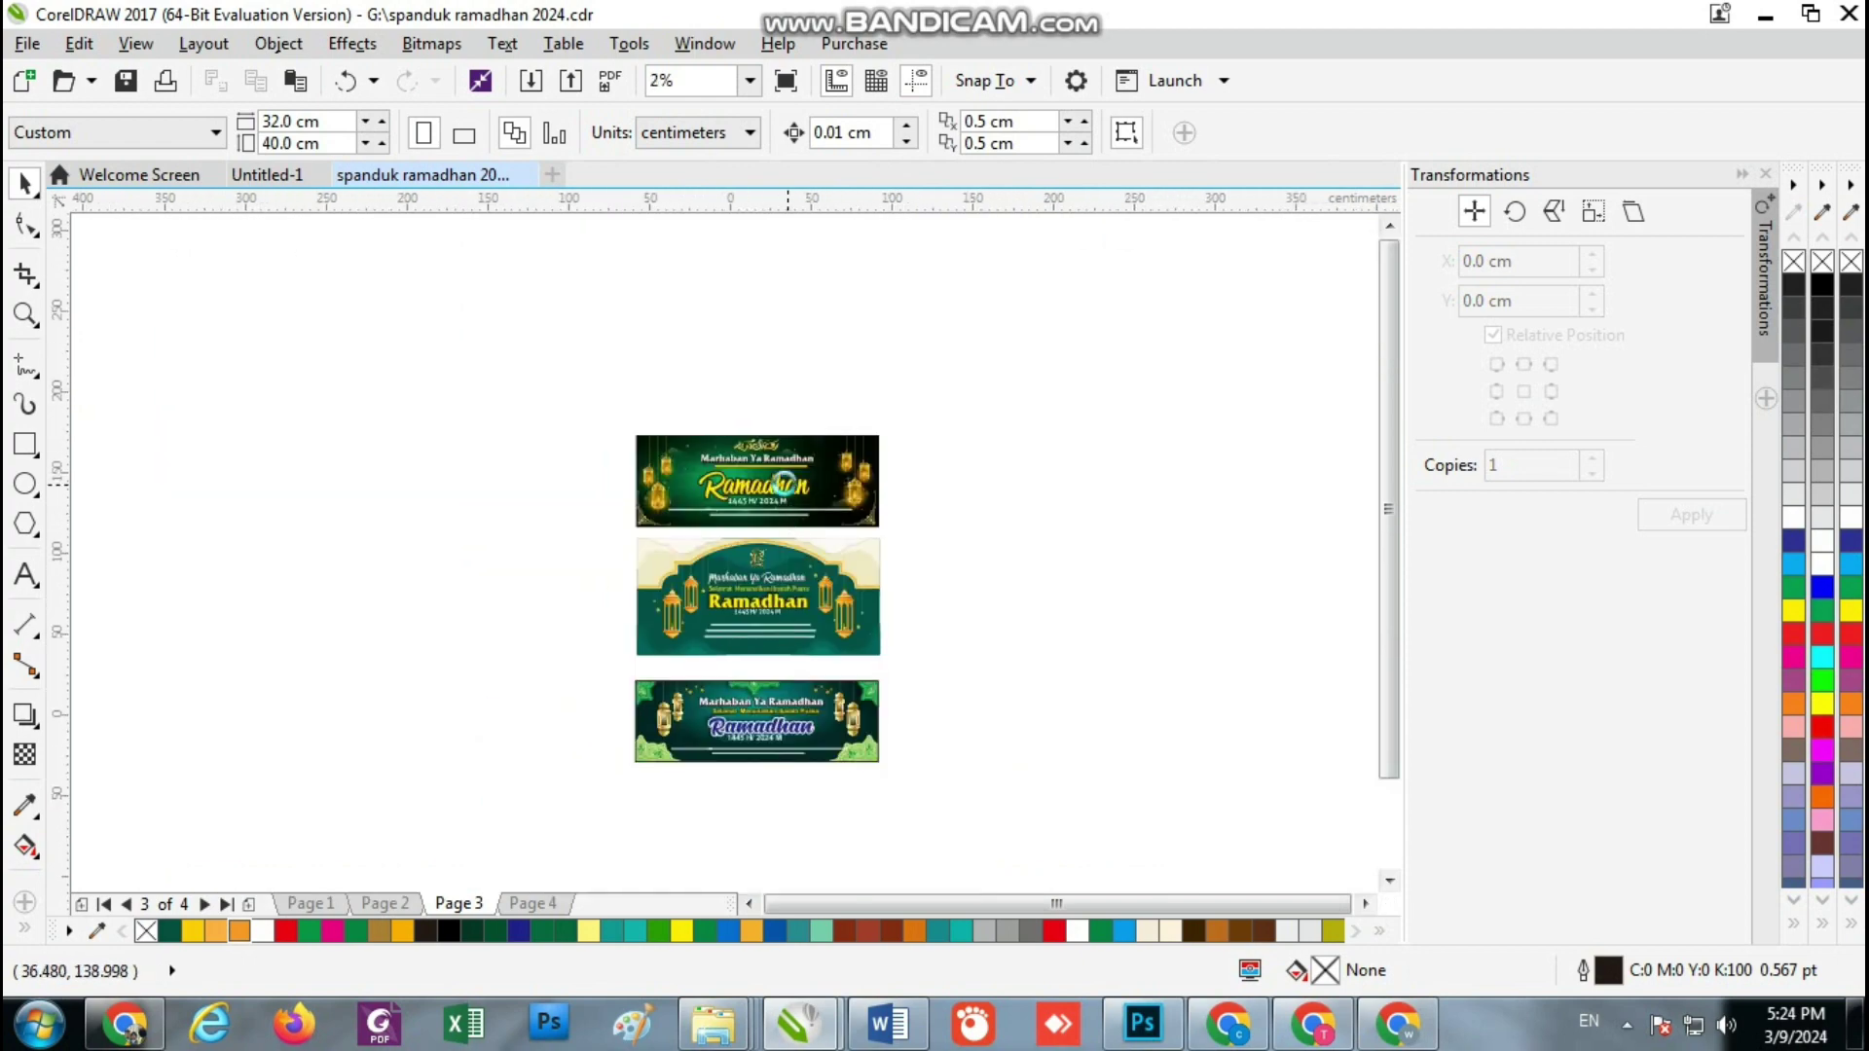
scroll(788, 455, "up", 2)
left_click(822, 399)
left_click(825, 424, "shift")
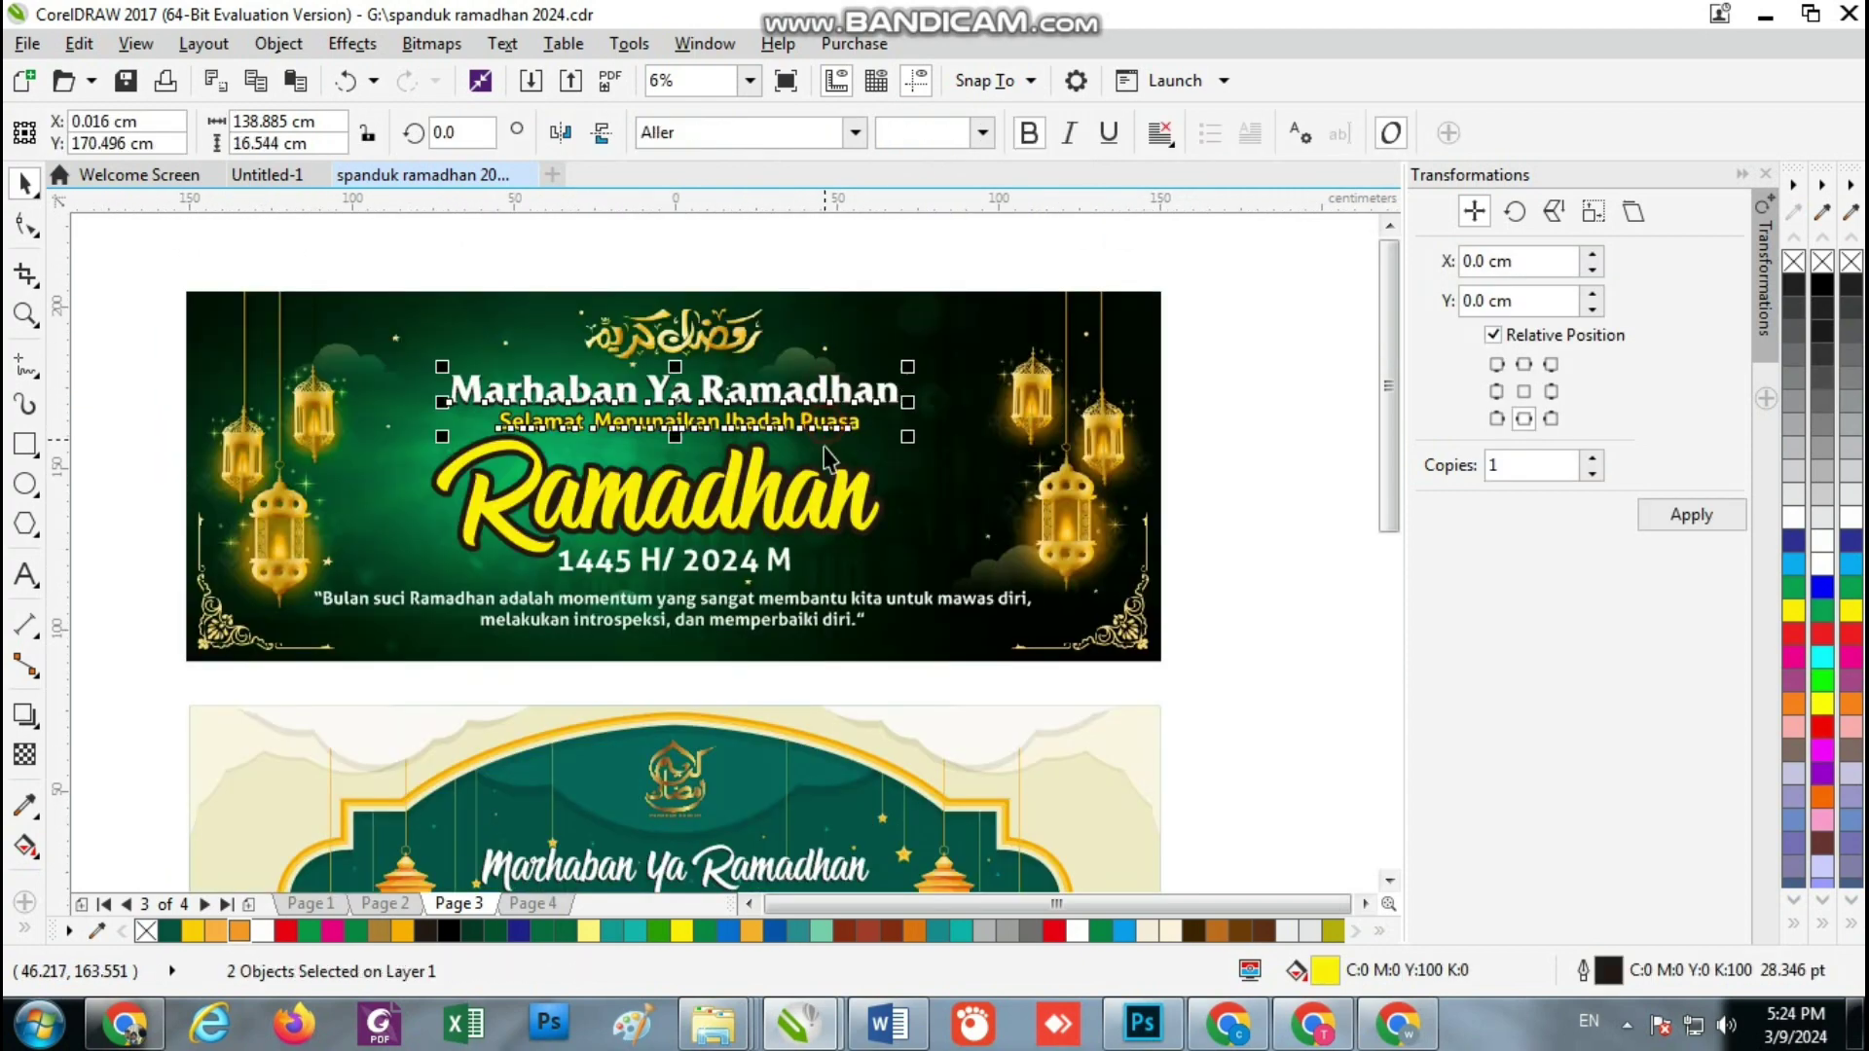
left_click(818, 501, "shift")
left_click(770, 564, "shift")
left_click(769, 601, "shift")
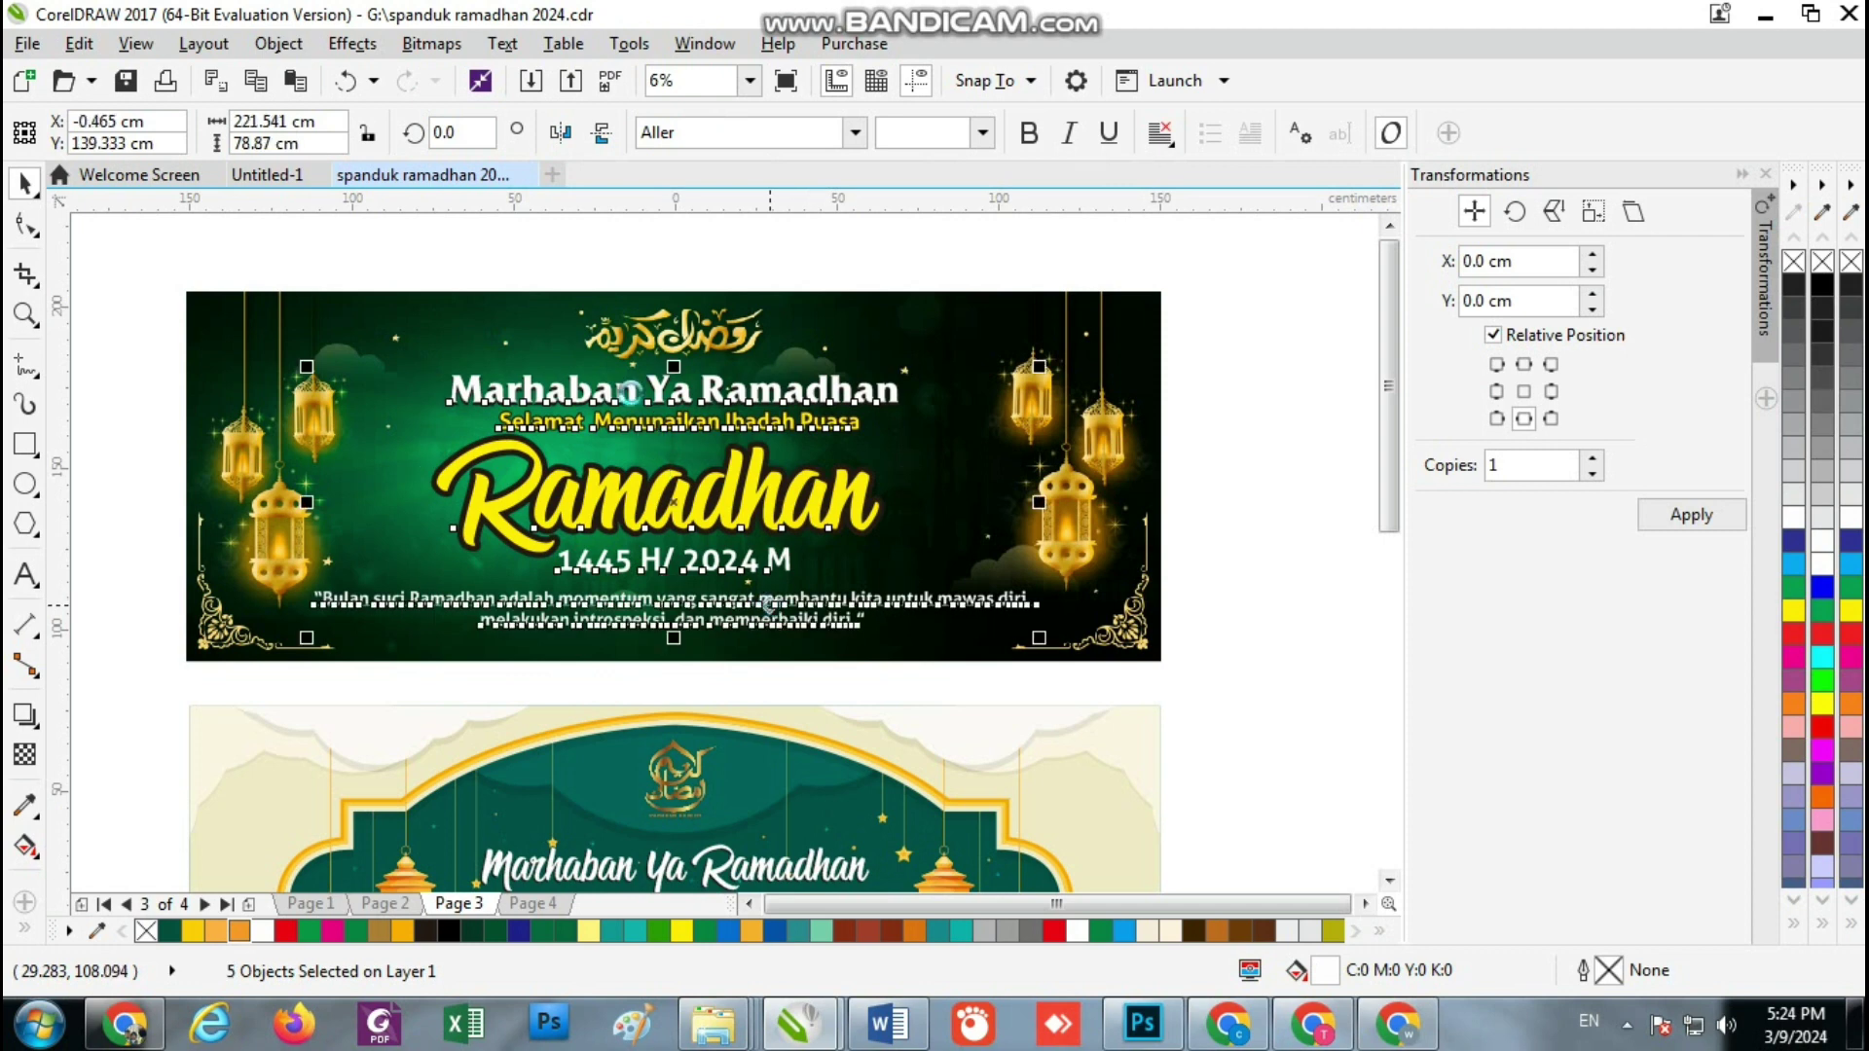
Select all objects of the three Page 3 banners and group them again
scroll(630, 392, "down", 1)
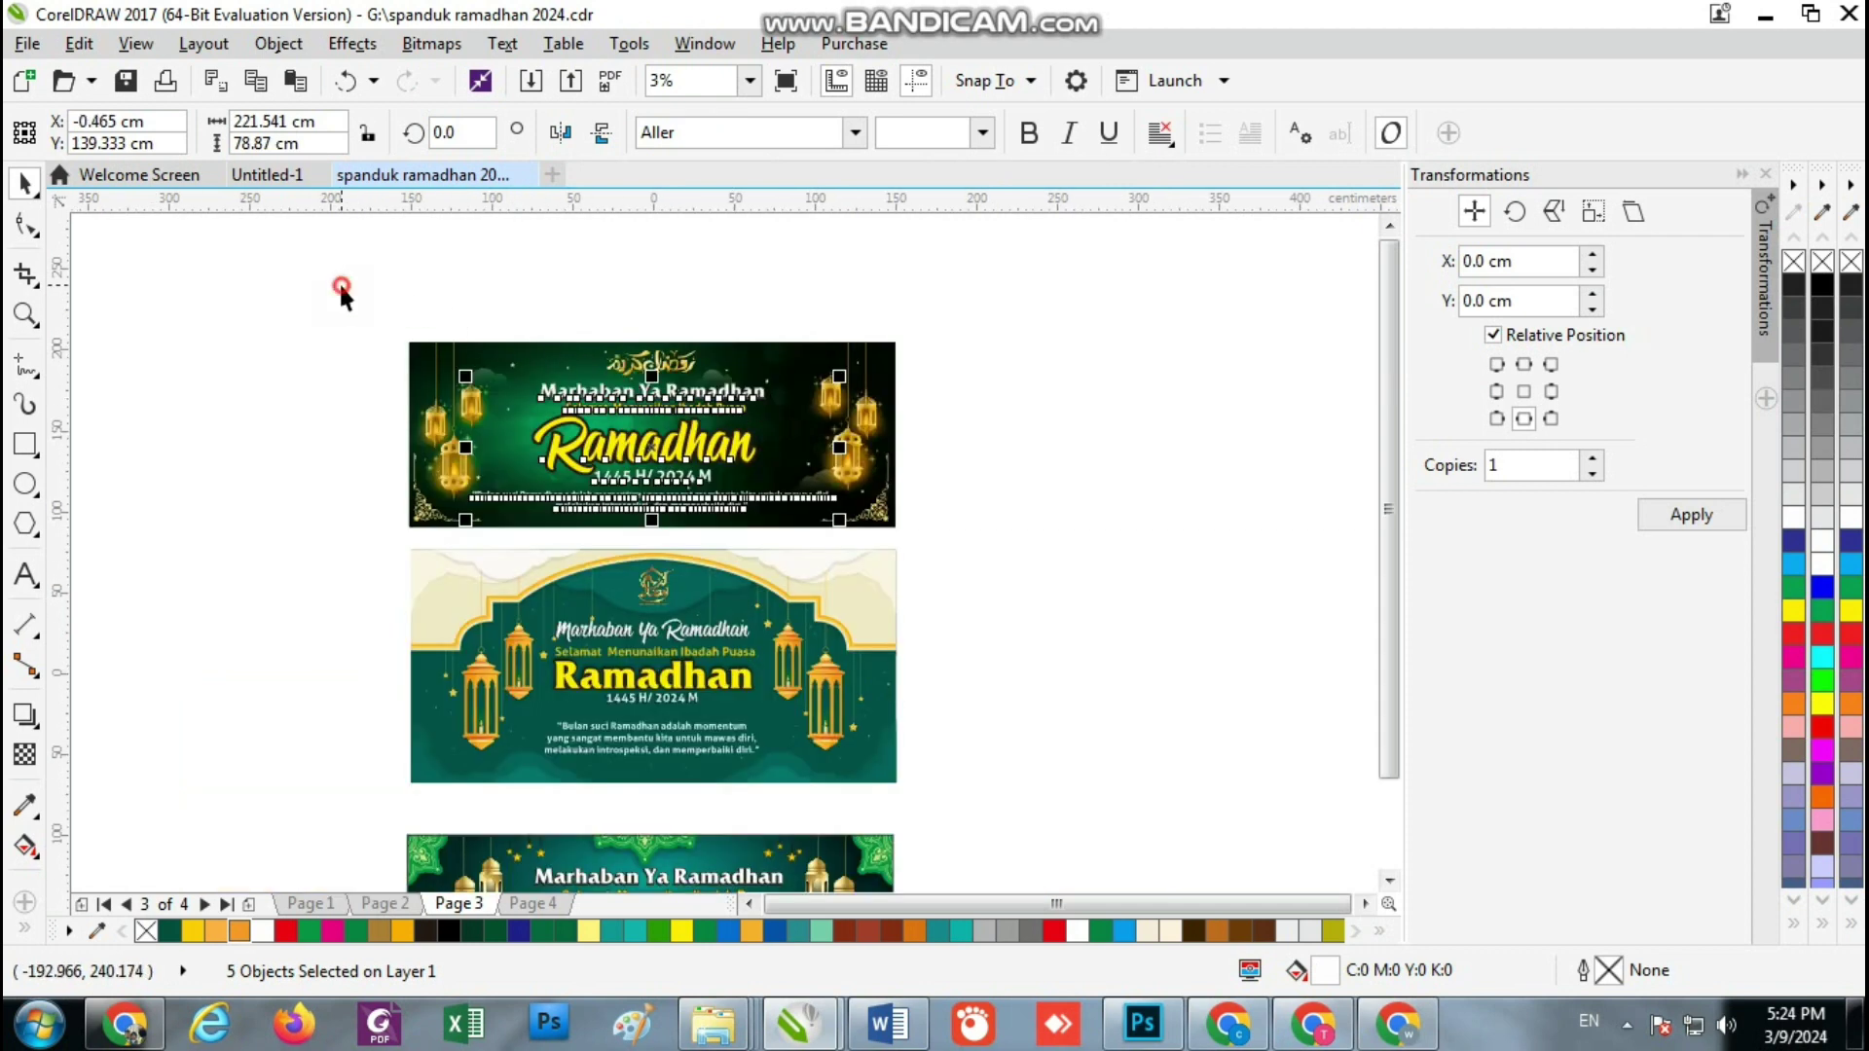
scroll(337, 282, "down", 1)
left_click_drag(336, 282, 687, 635)
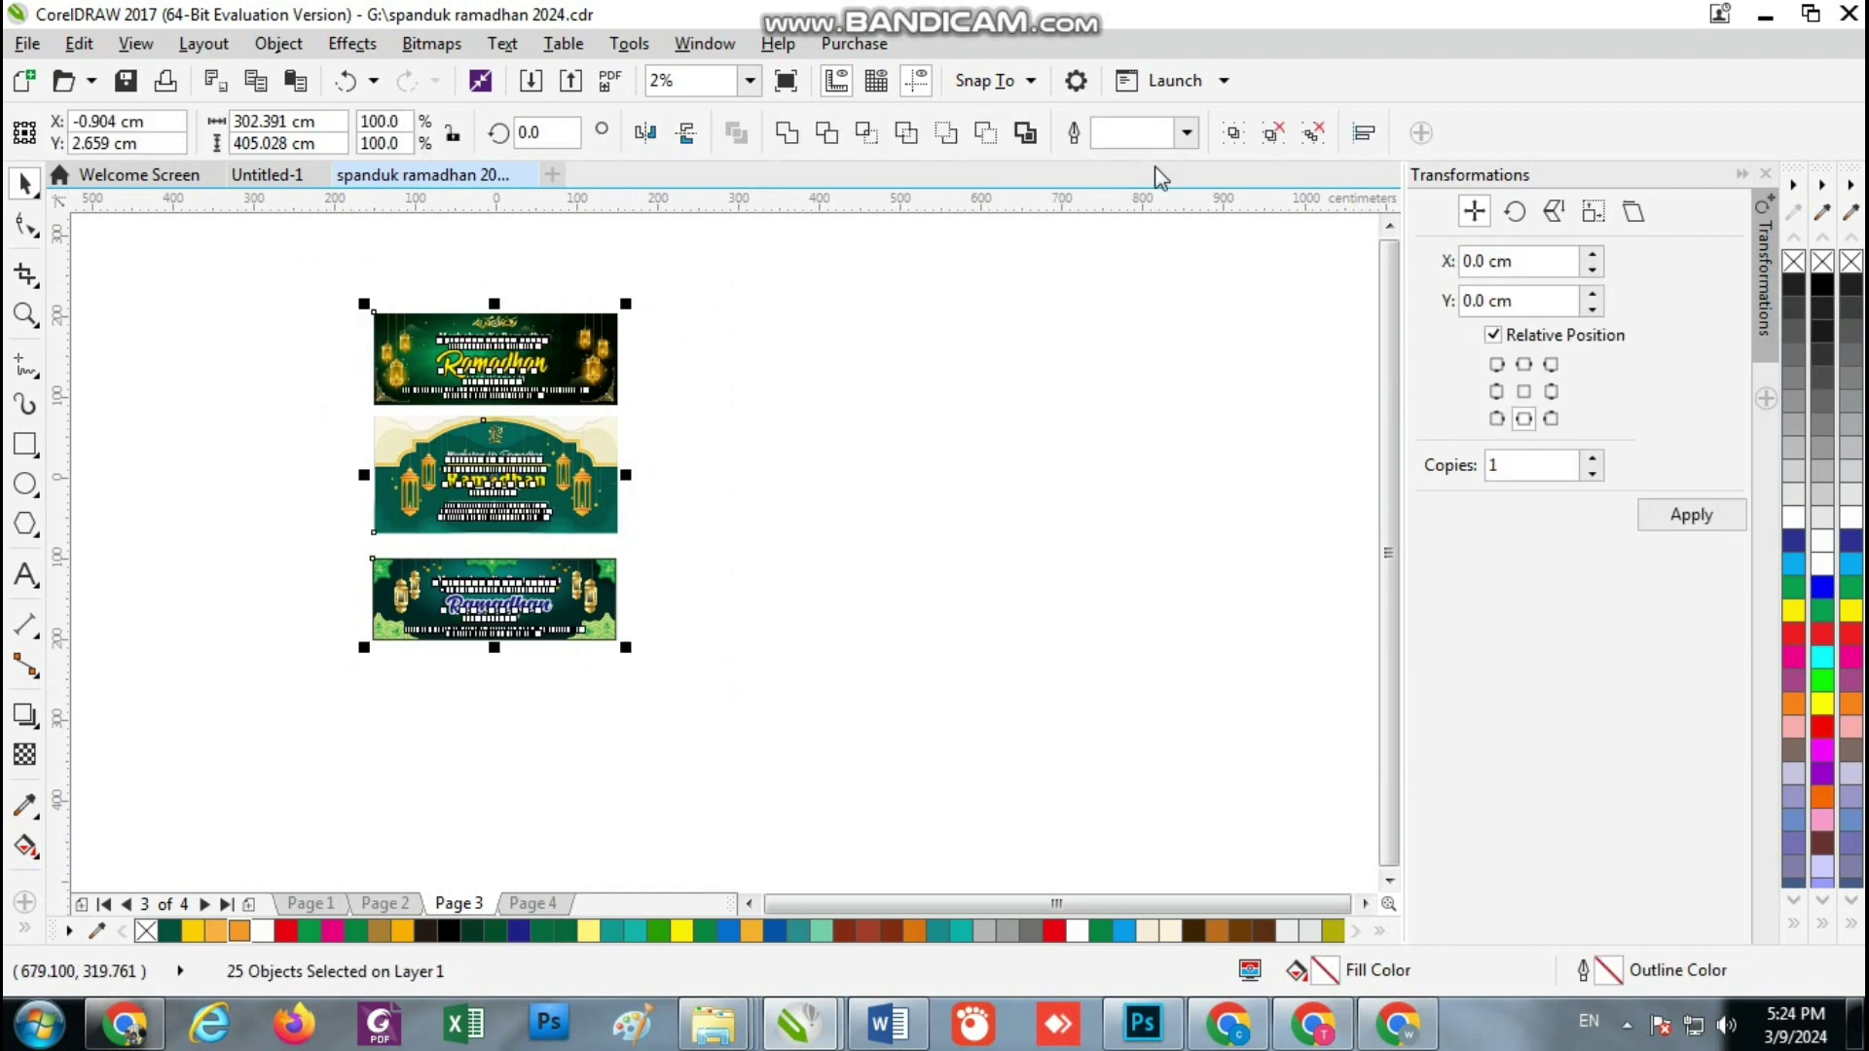
left_click(1231, 134)
left_click(959, 414)
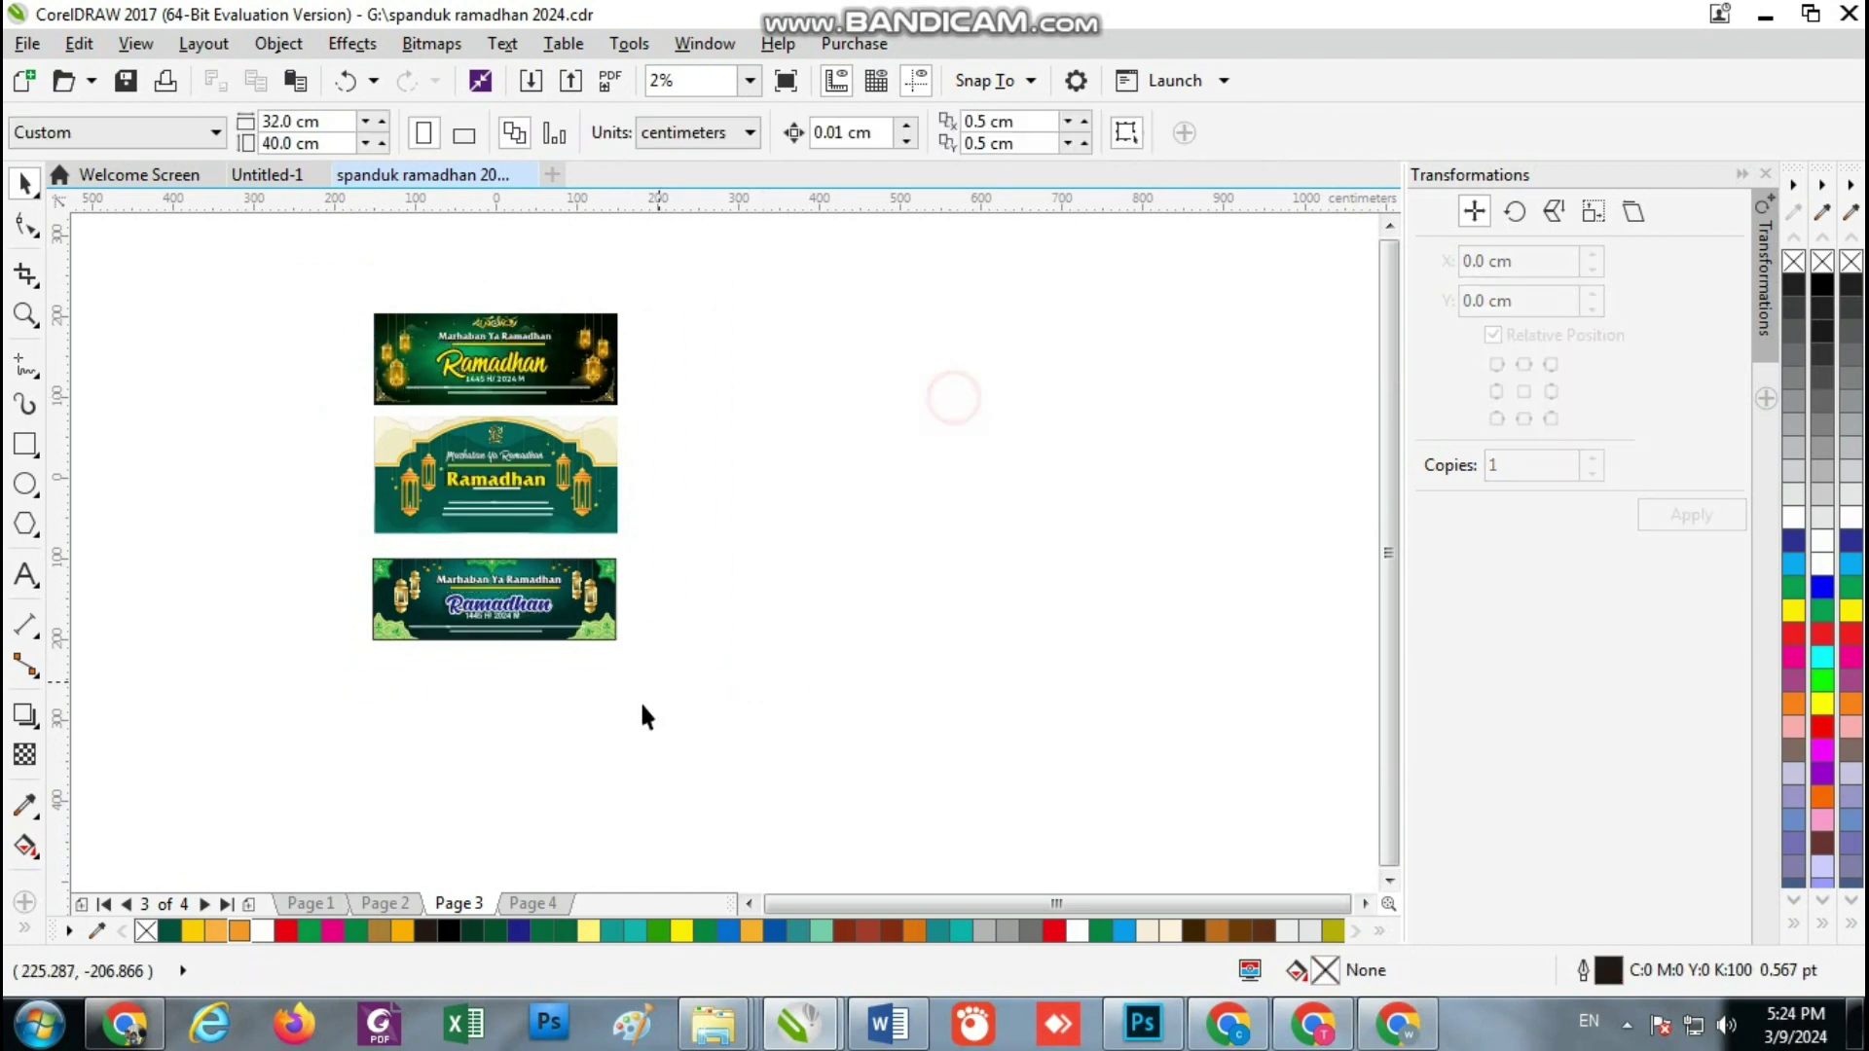
Zoom to the grouped backgrounds on Page 4 and paste the copied banner text objects there
left_click(535, 905)
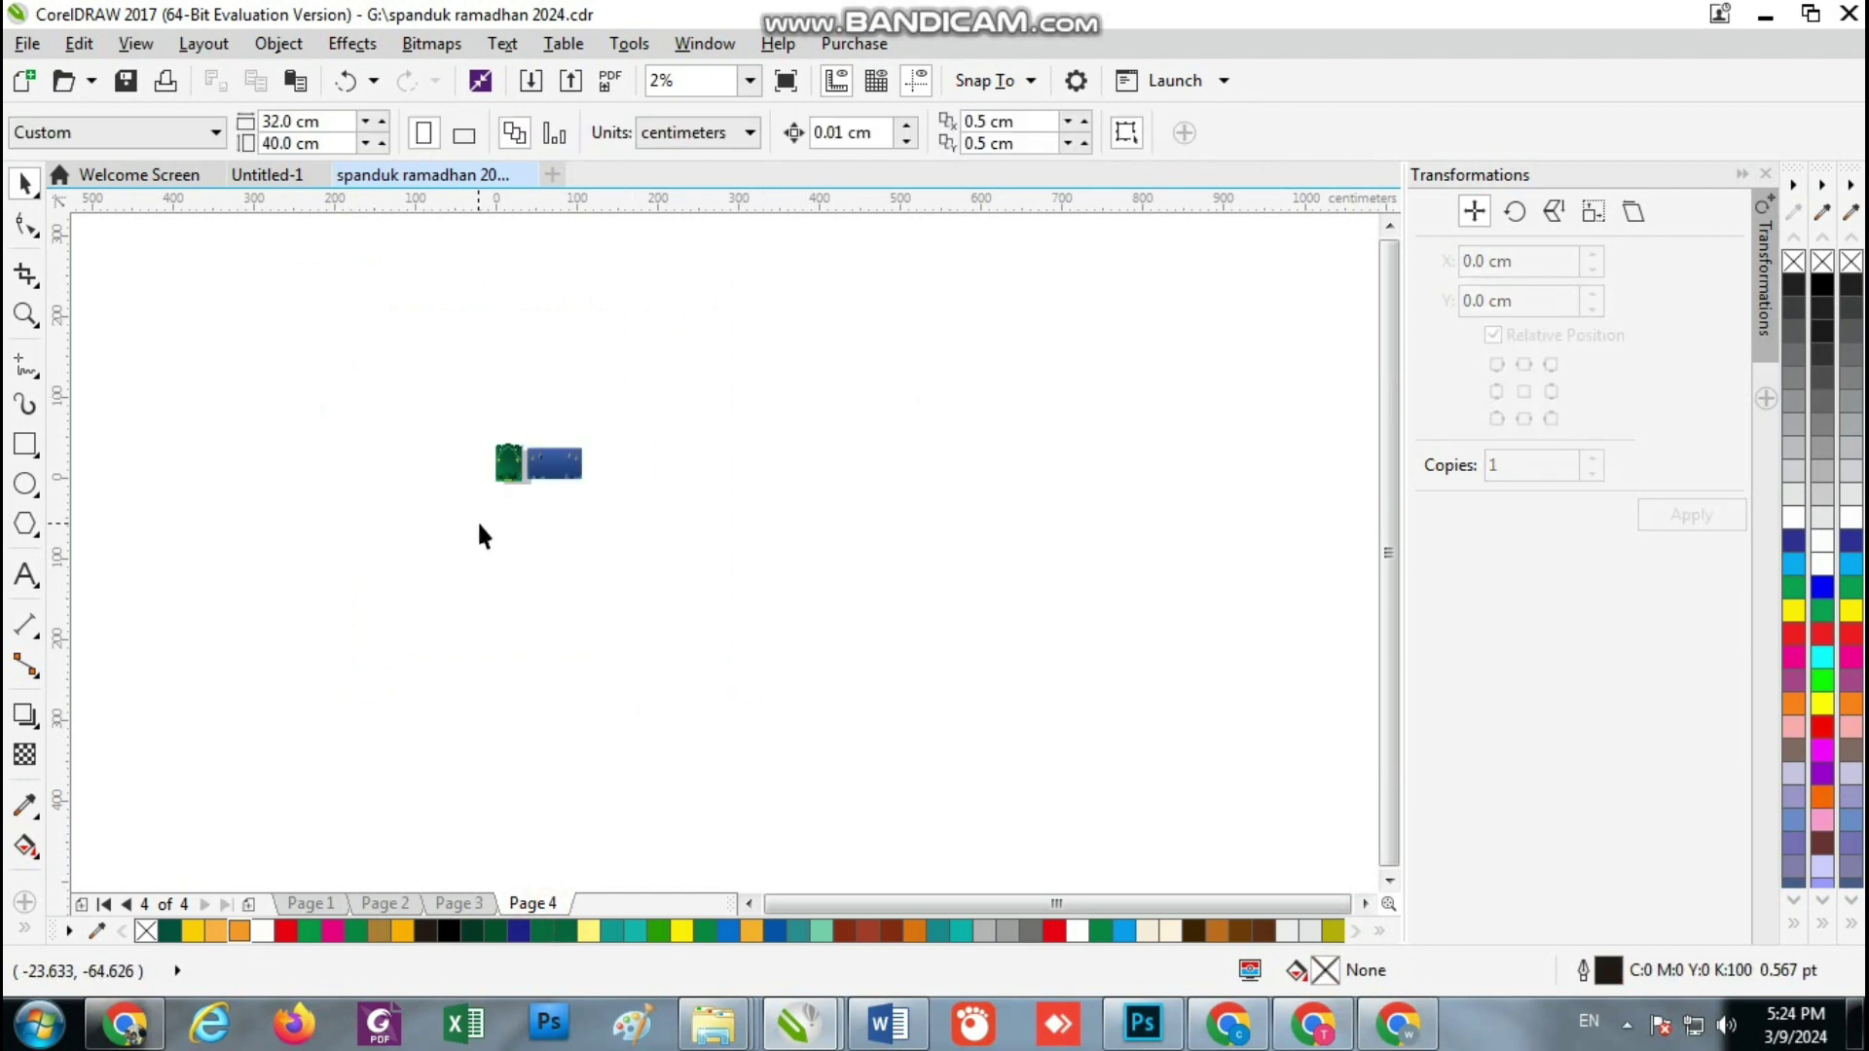
left_click_drag(405, 346, 687, 537)
left_click(750, 81)
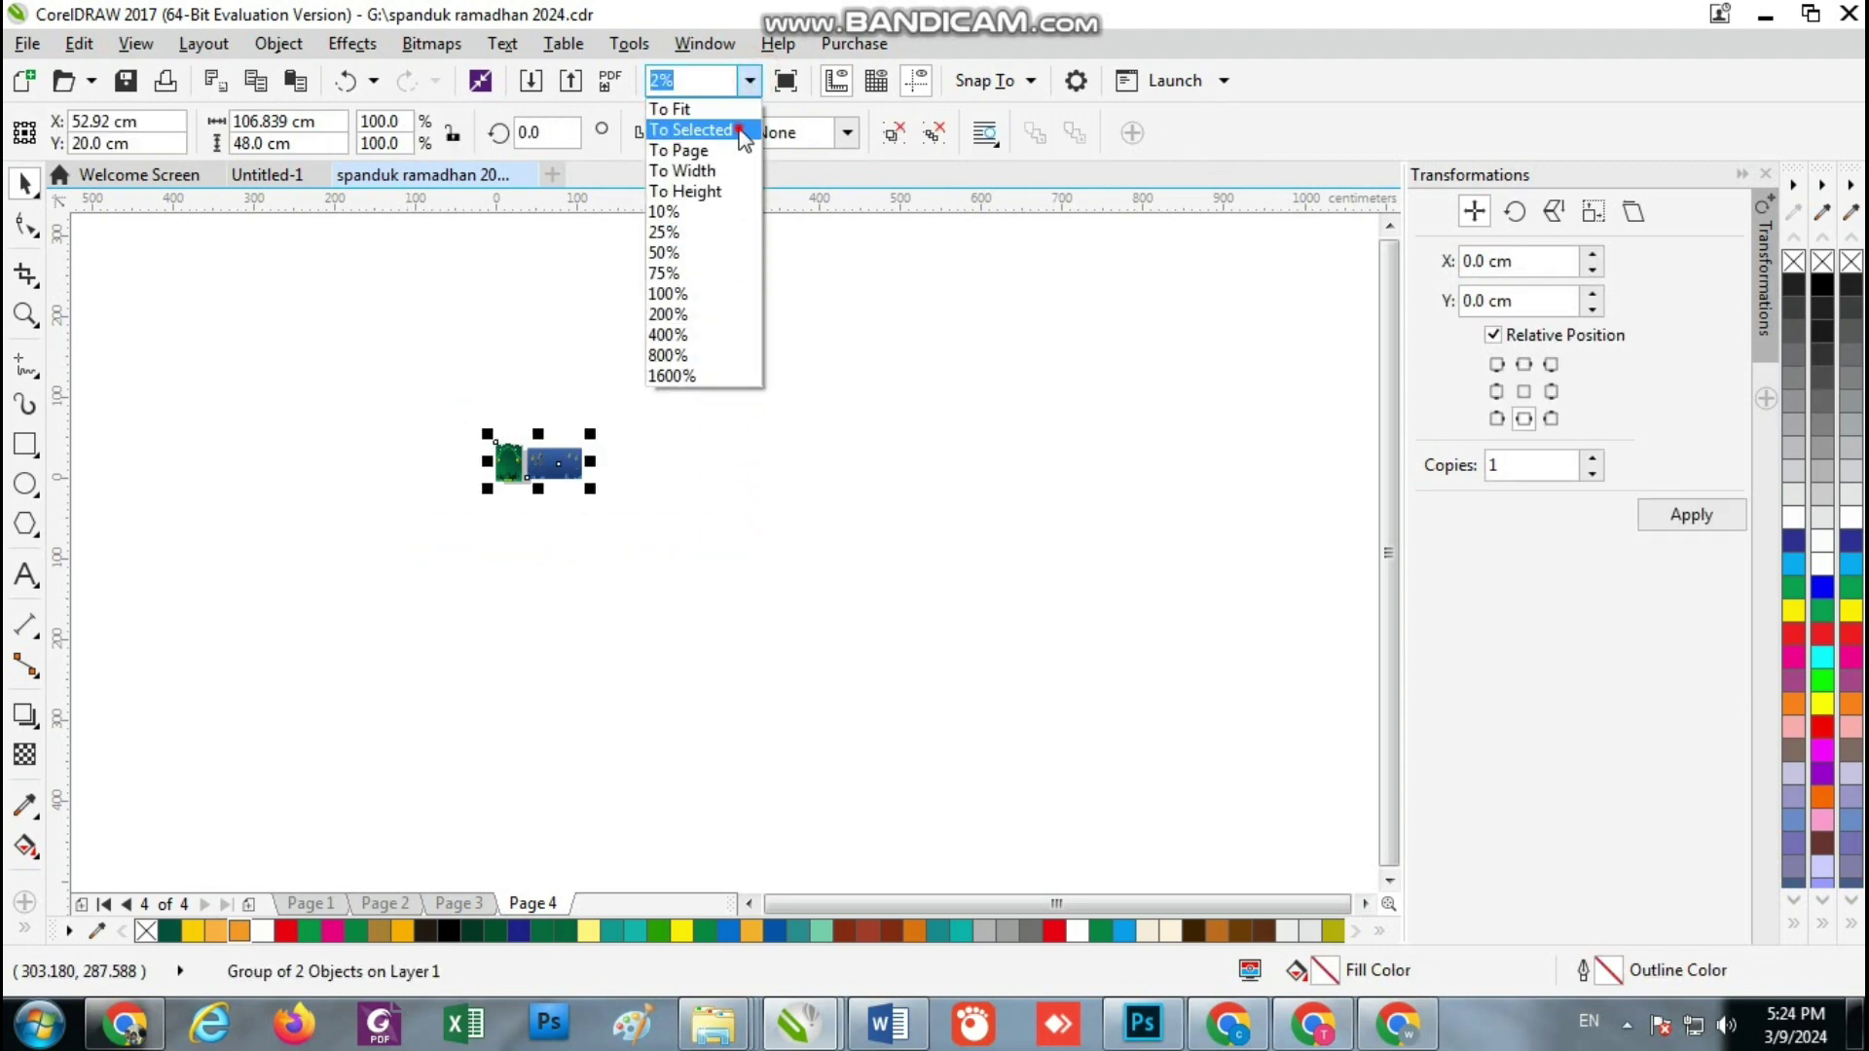
left_click(688, 130)
left_click(781, 264)
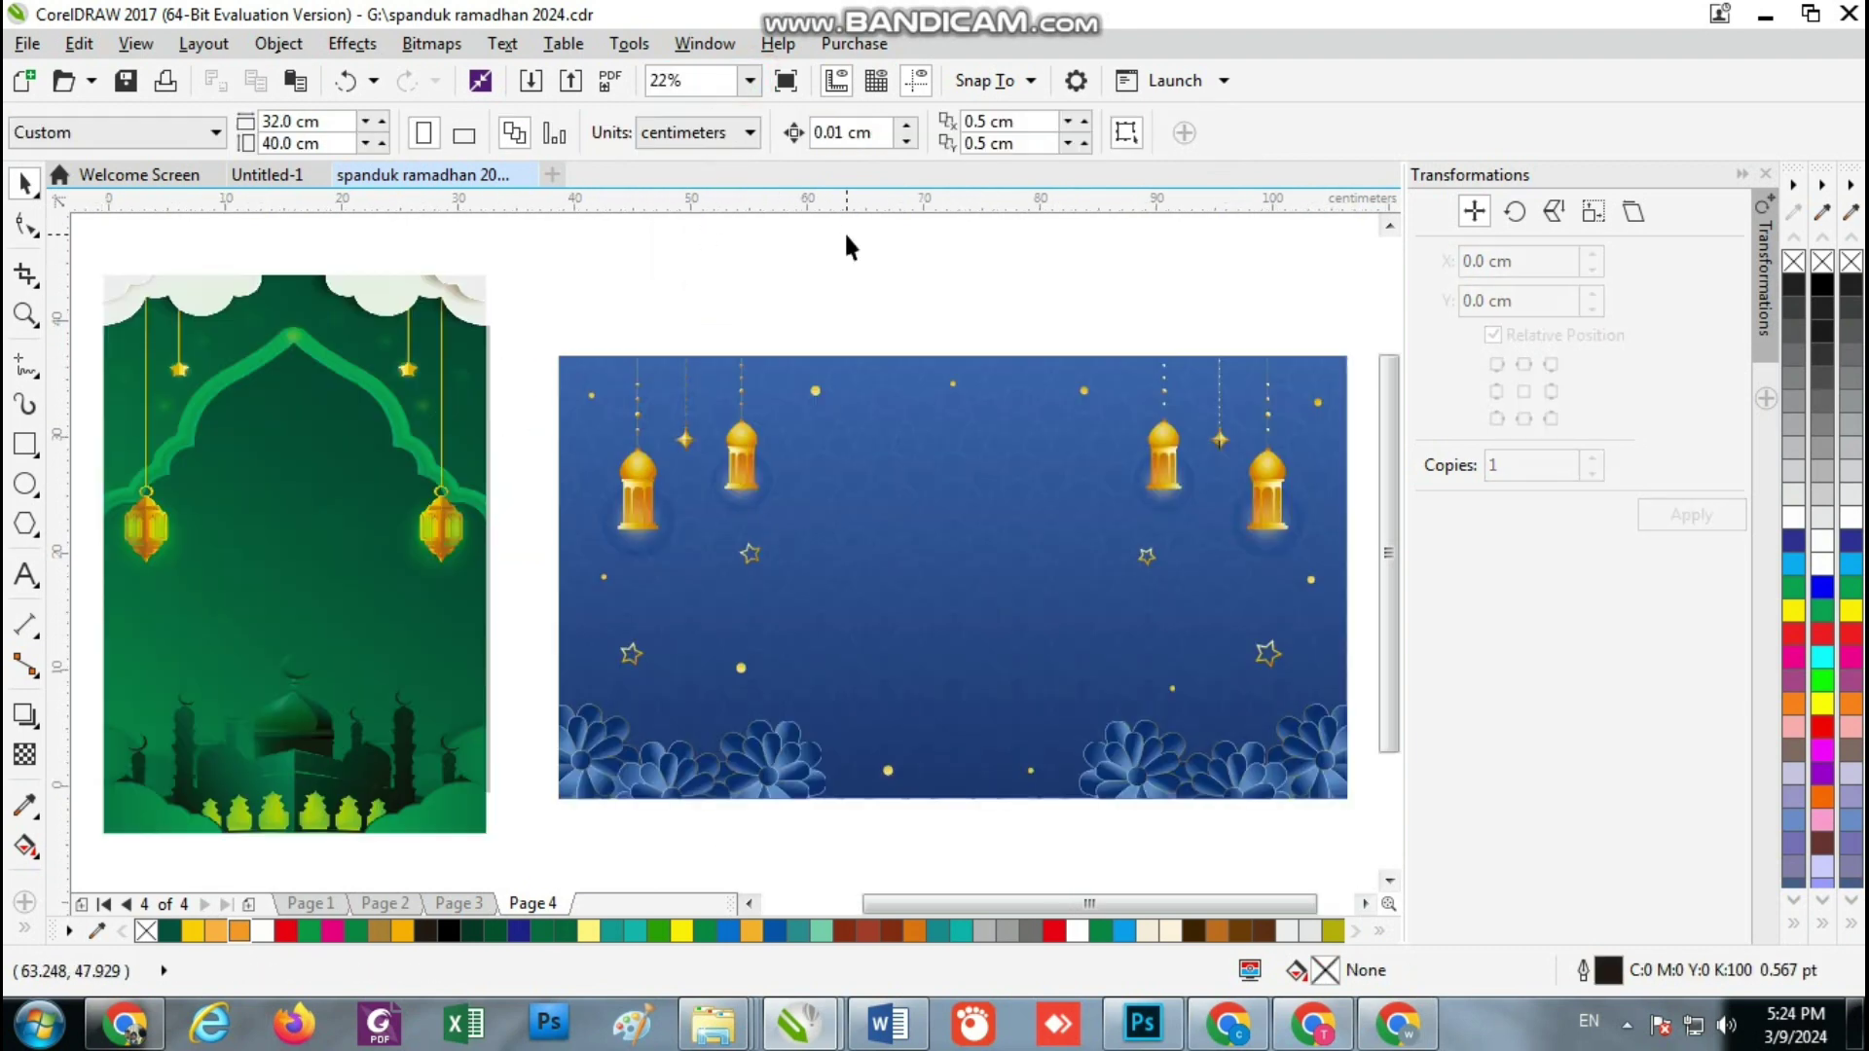
key("ctrl+a")
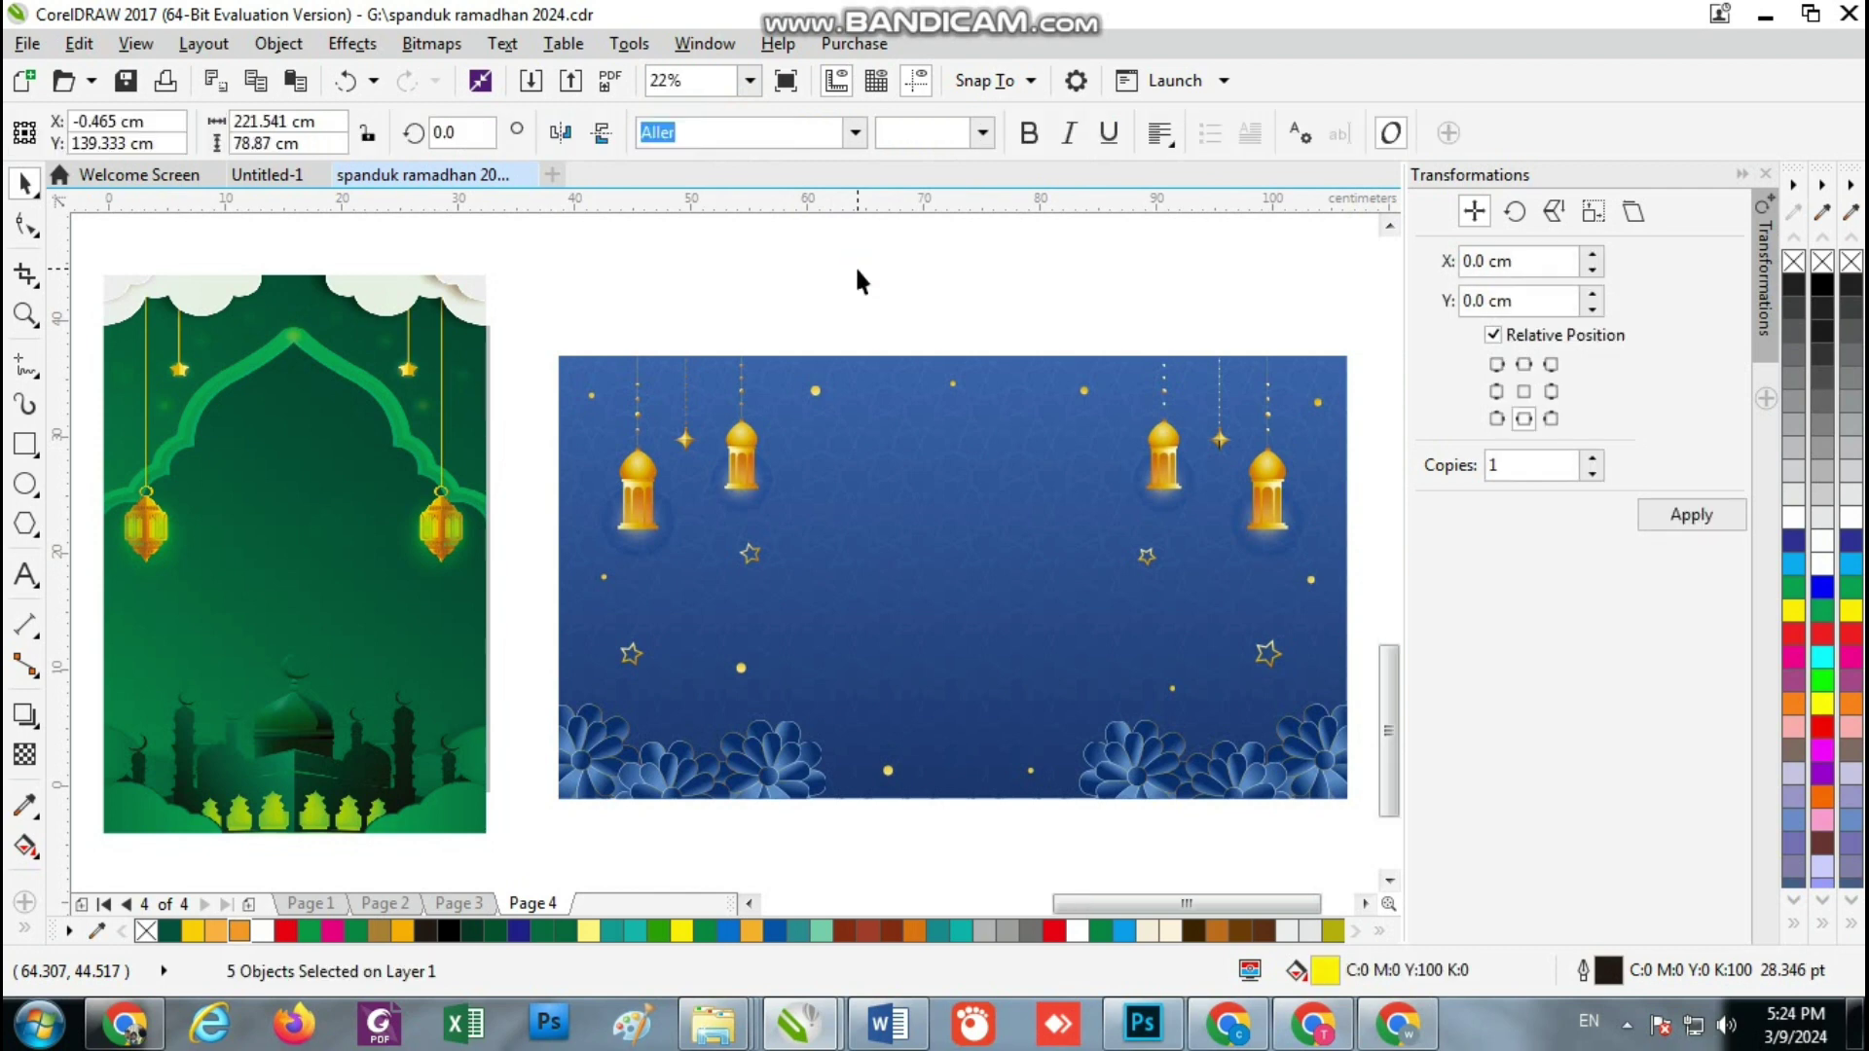
scroll(699, 413, "down", 5)
scroll(675, 337, "up", 1)
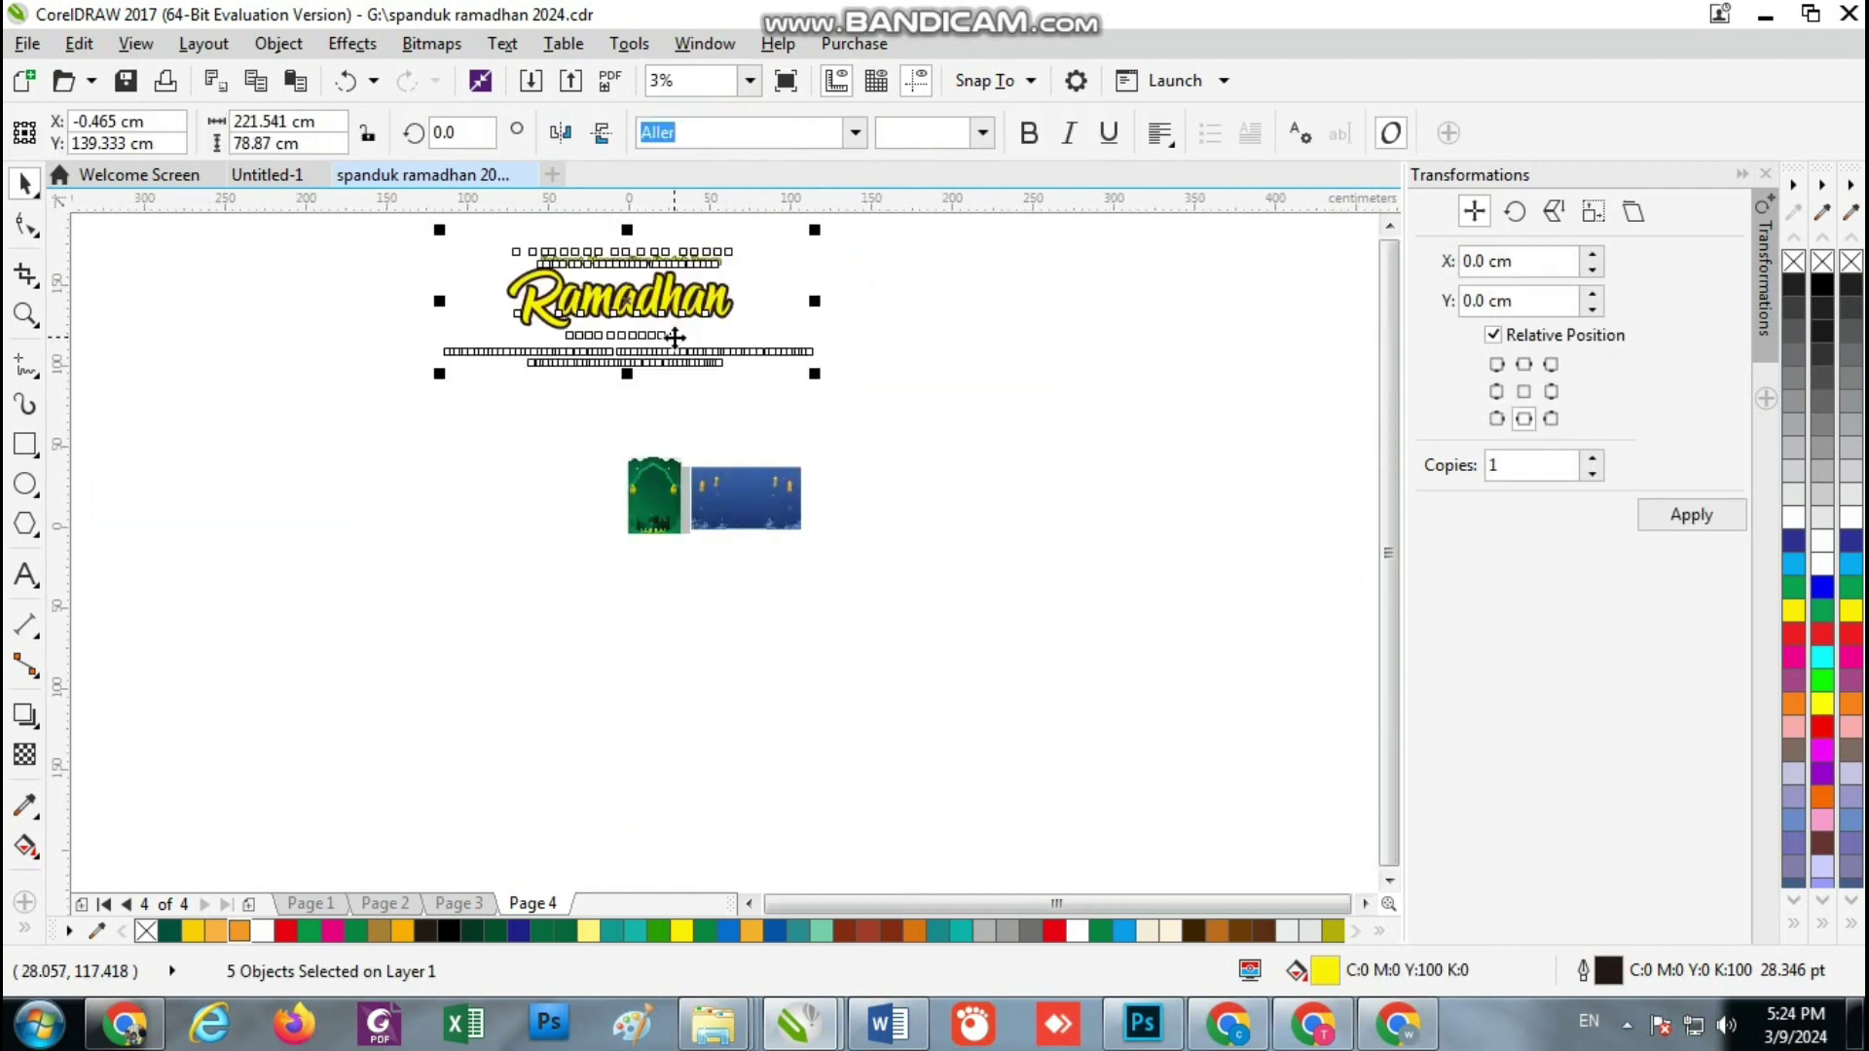
Scale the pasted text block to about 51 cm wide and place it centrally on the blue lantern background
left_click_drag(439, 229, 654, 304)
left_click_drag(750, 341, 757, 517)
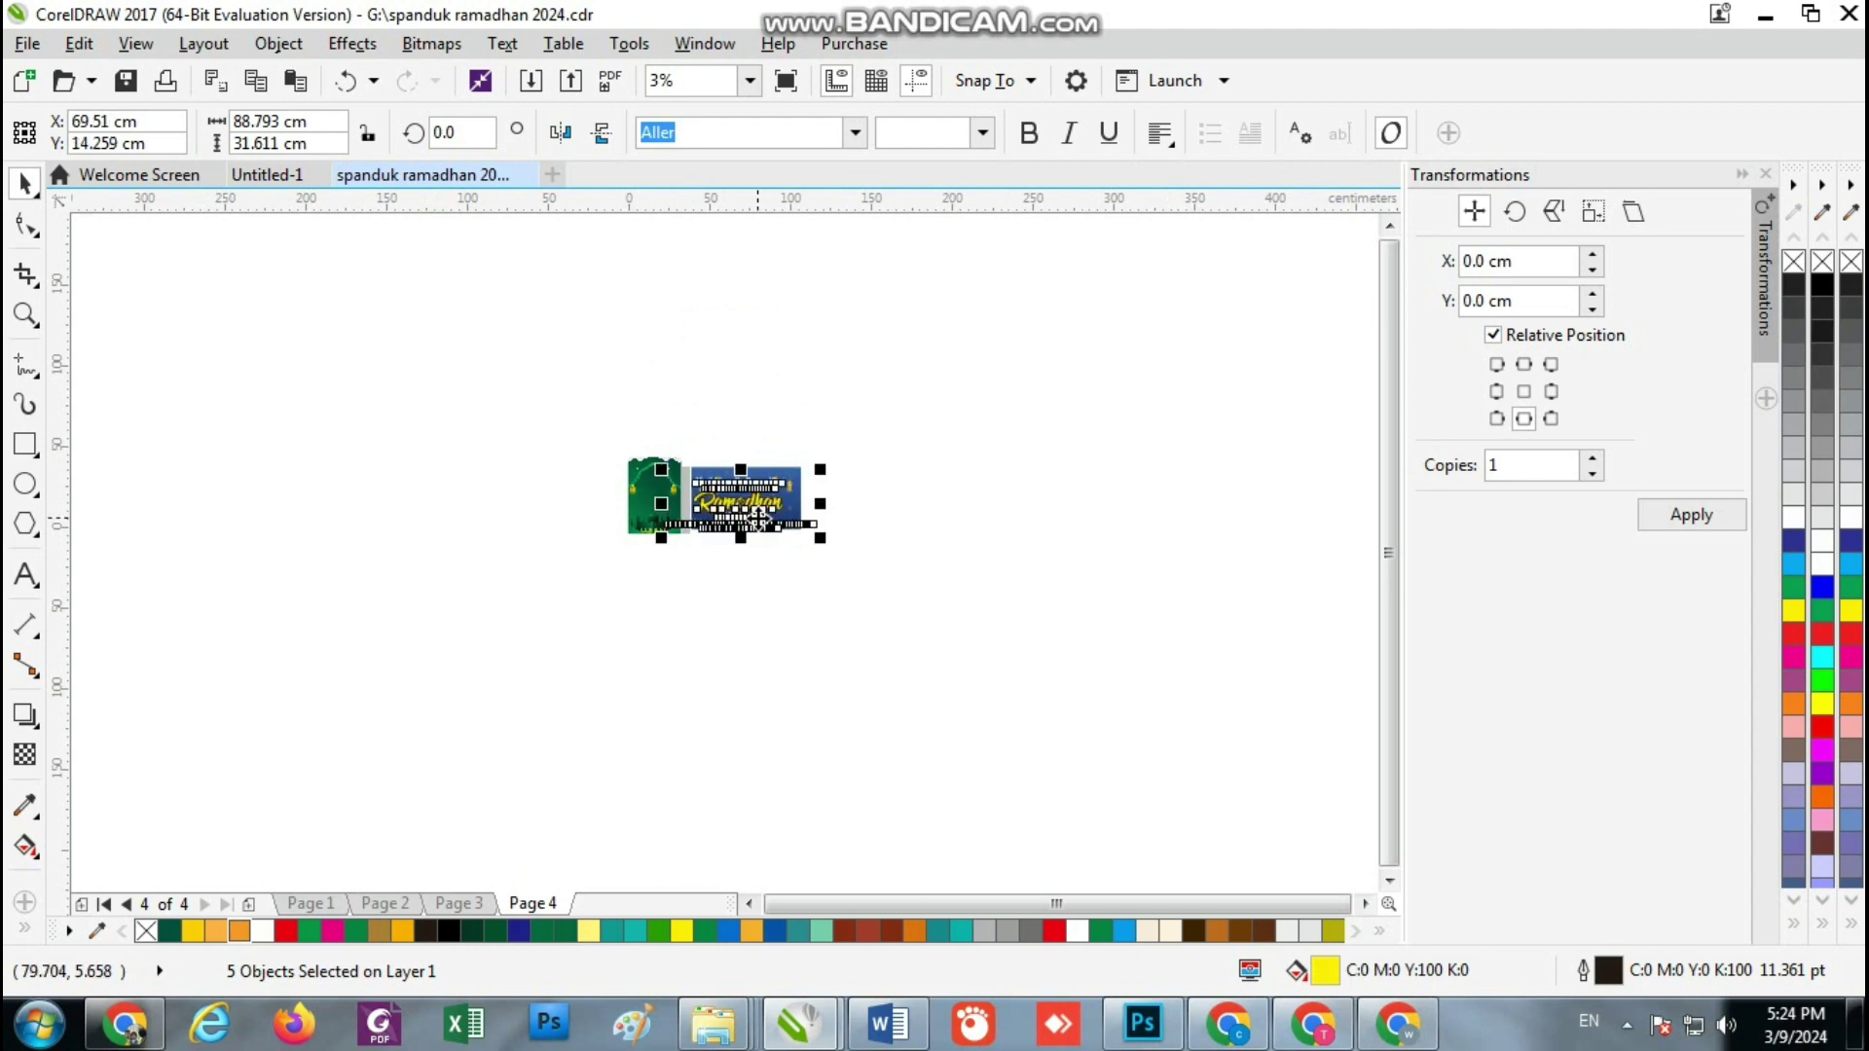
scroll(757, 518, "up", 3)
scroll(825, 504, "up", 2)
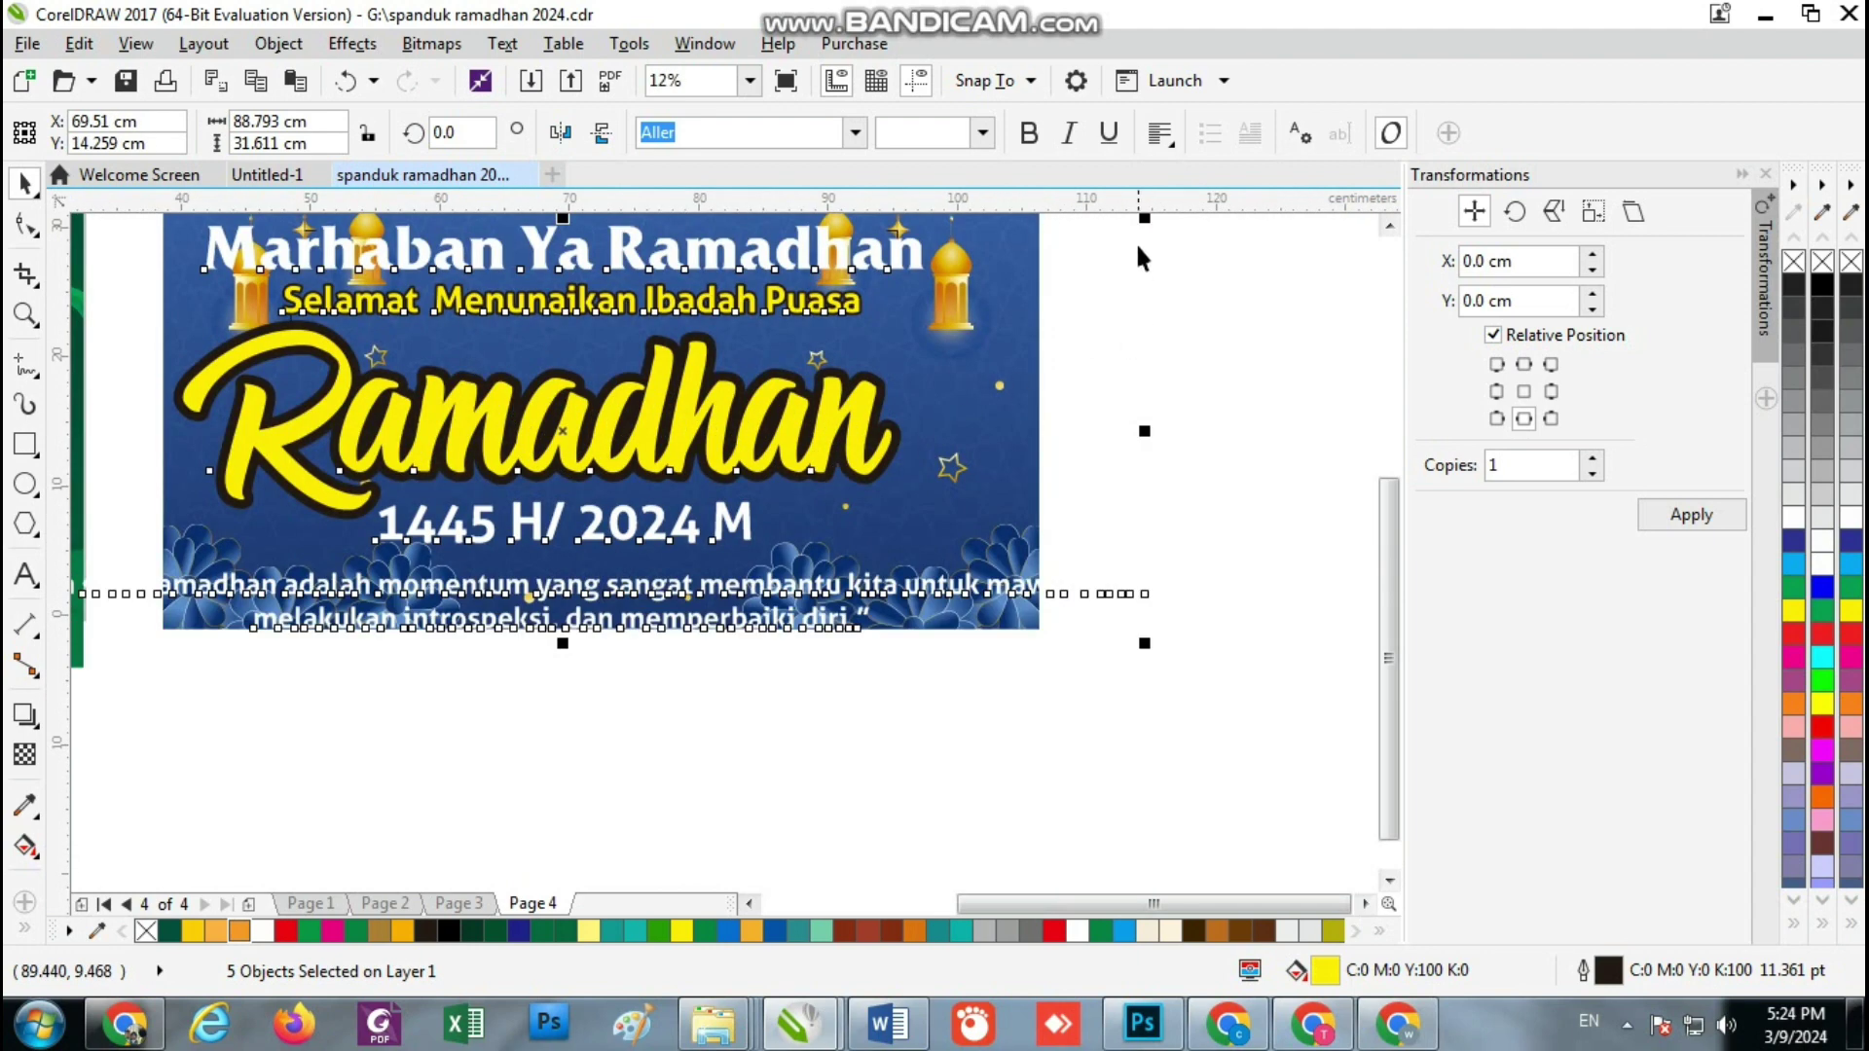
left_click_drag(1140, 223, 909, 323)
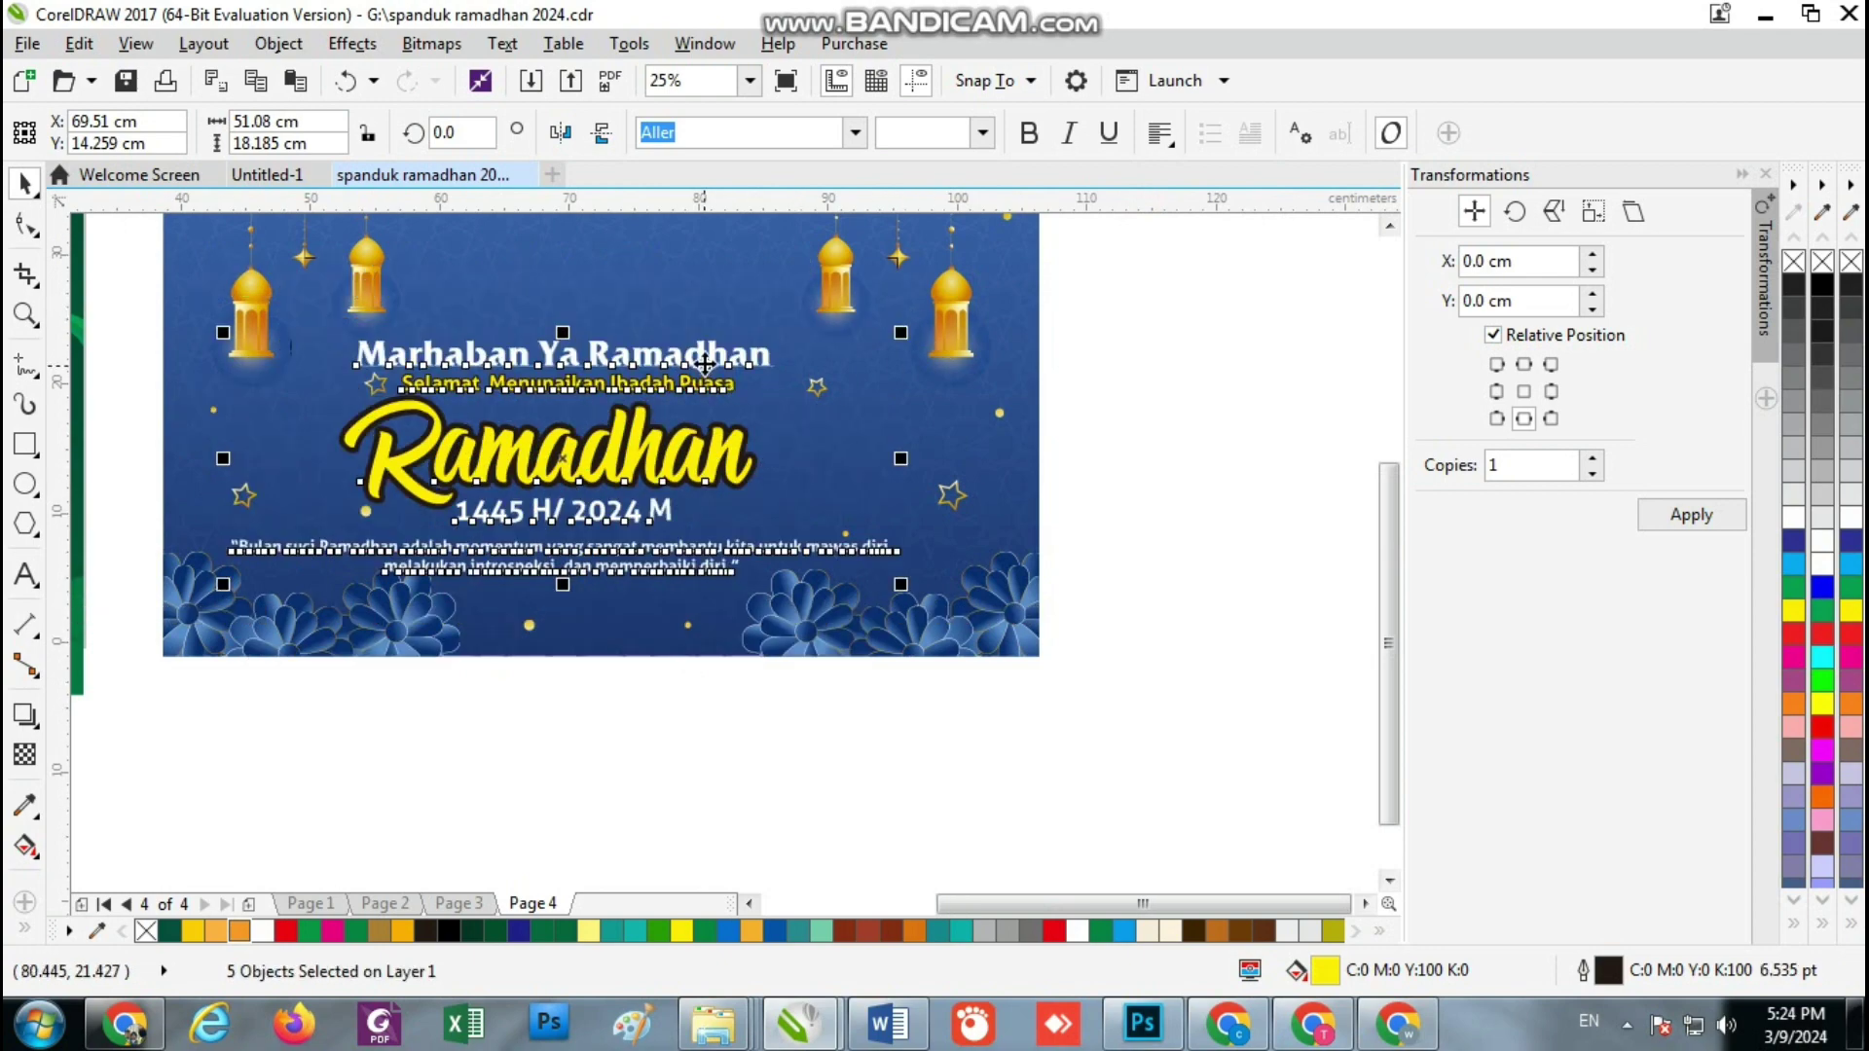
left_click_drag(705, 364, 738, 300)
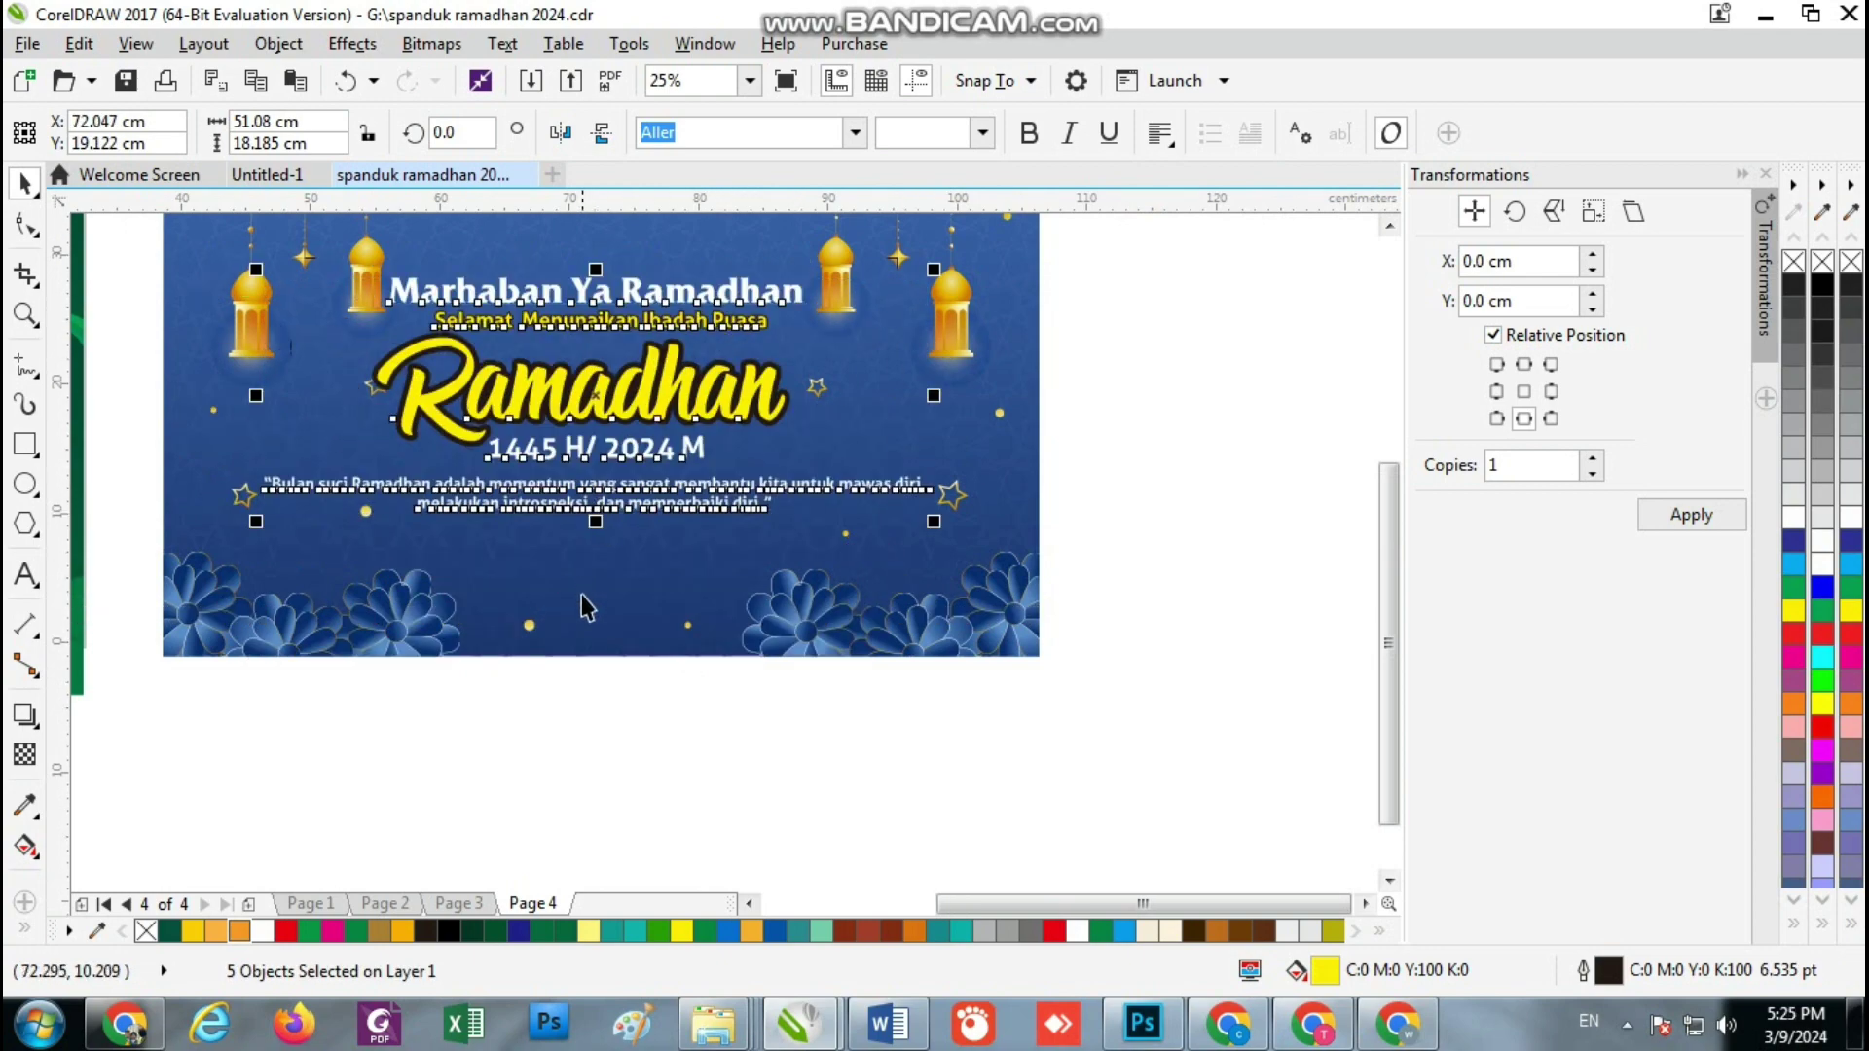
scroll(584, 608, "down", 1)
scroll(592, 582, "up", 1)
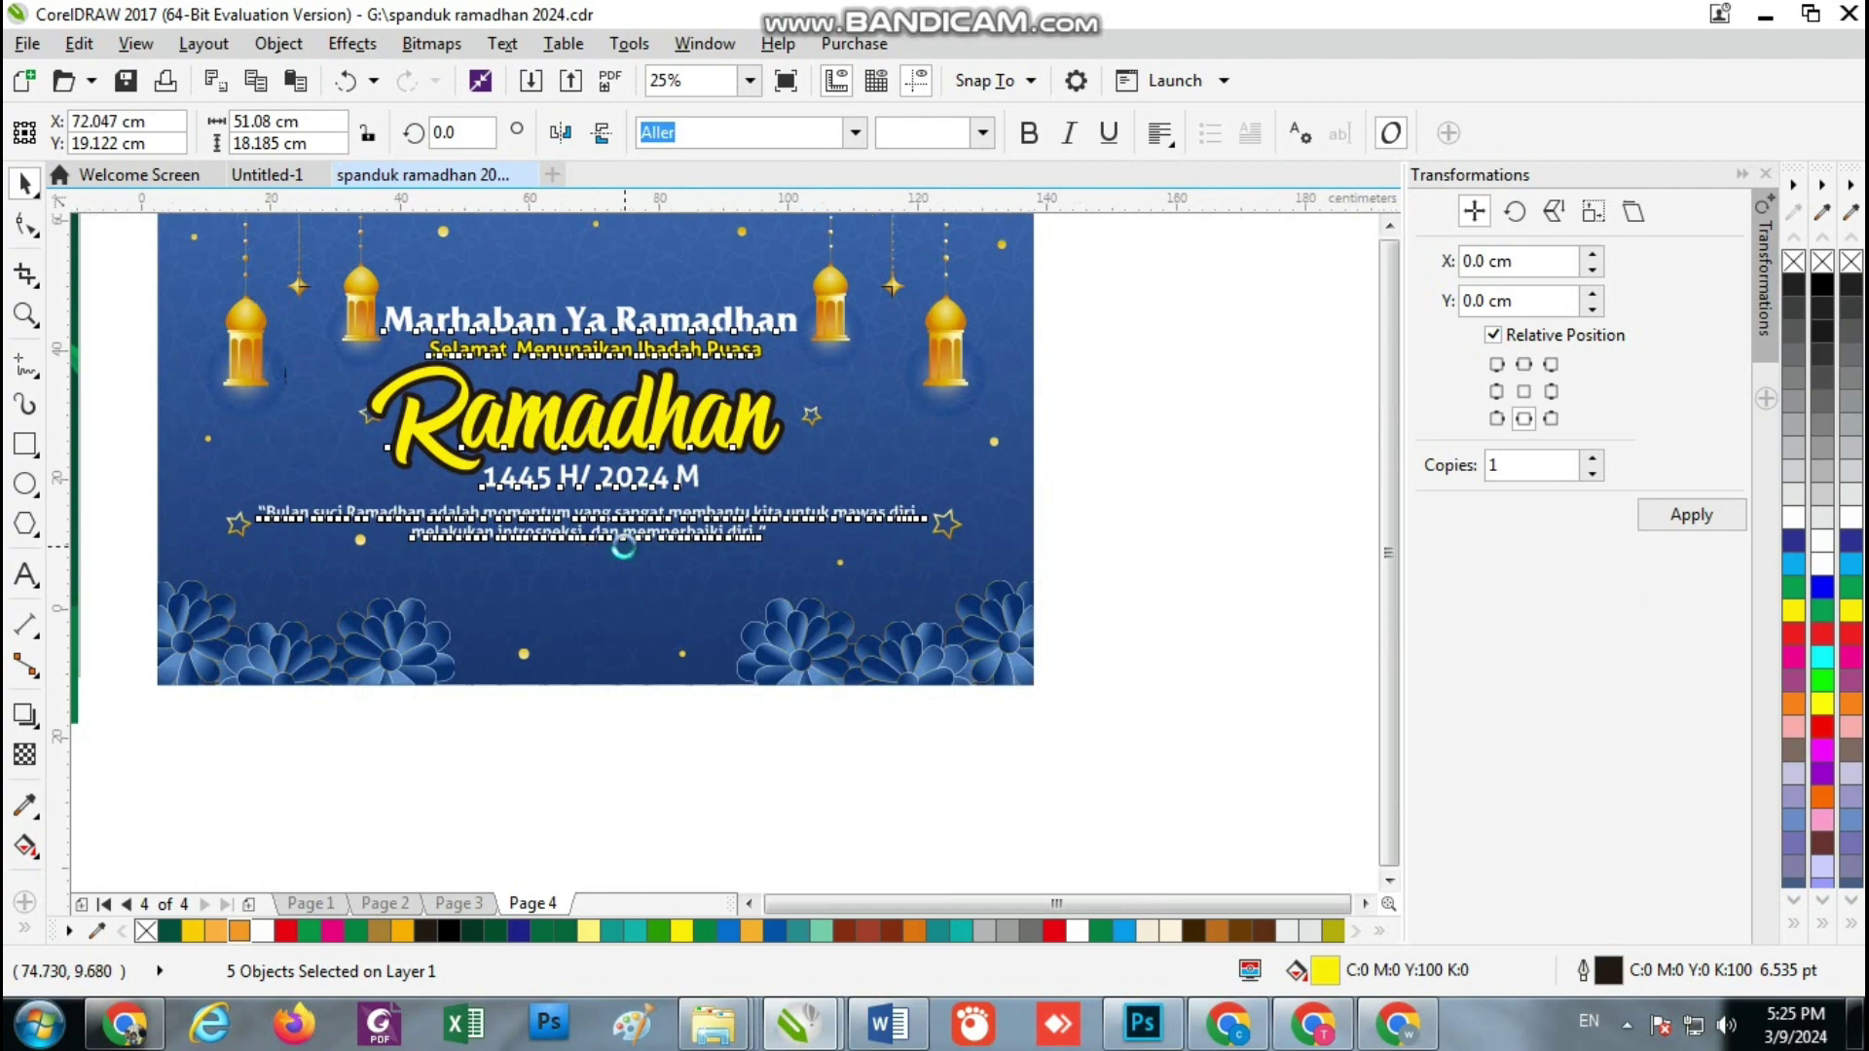
scroll(624, 545, "down", 1)
left_click(959, 426)
Shrink the "Marhaban Ya Ramadhan" line to about 29.5 cm wide to fit between the inner lanterns
scroll(611, 440, "up", 1)
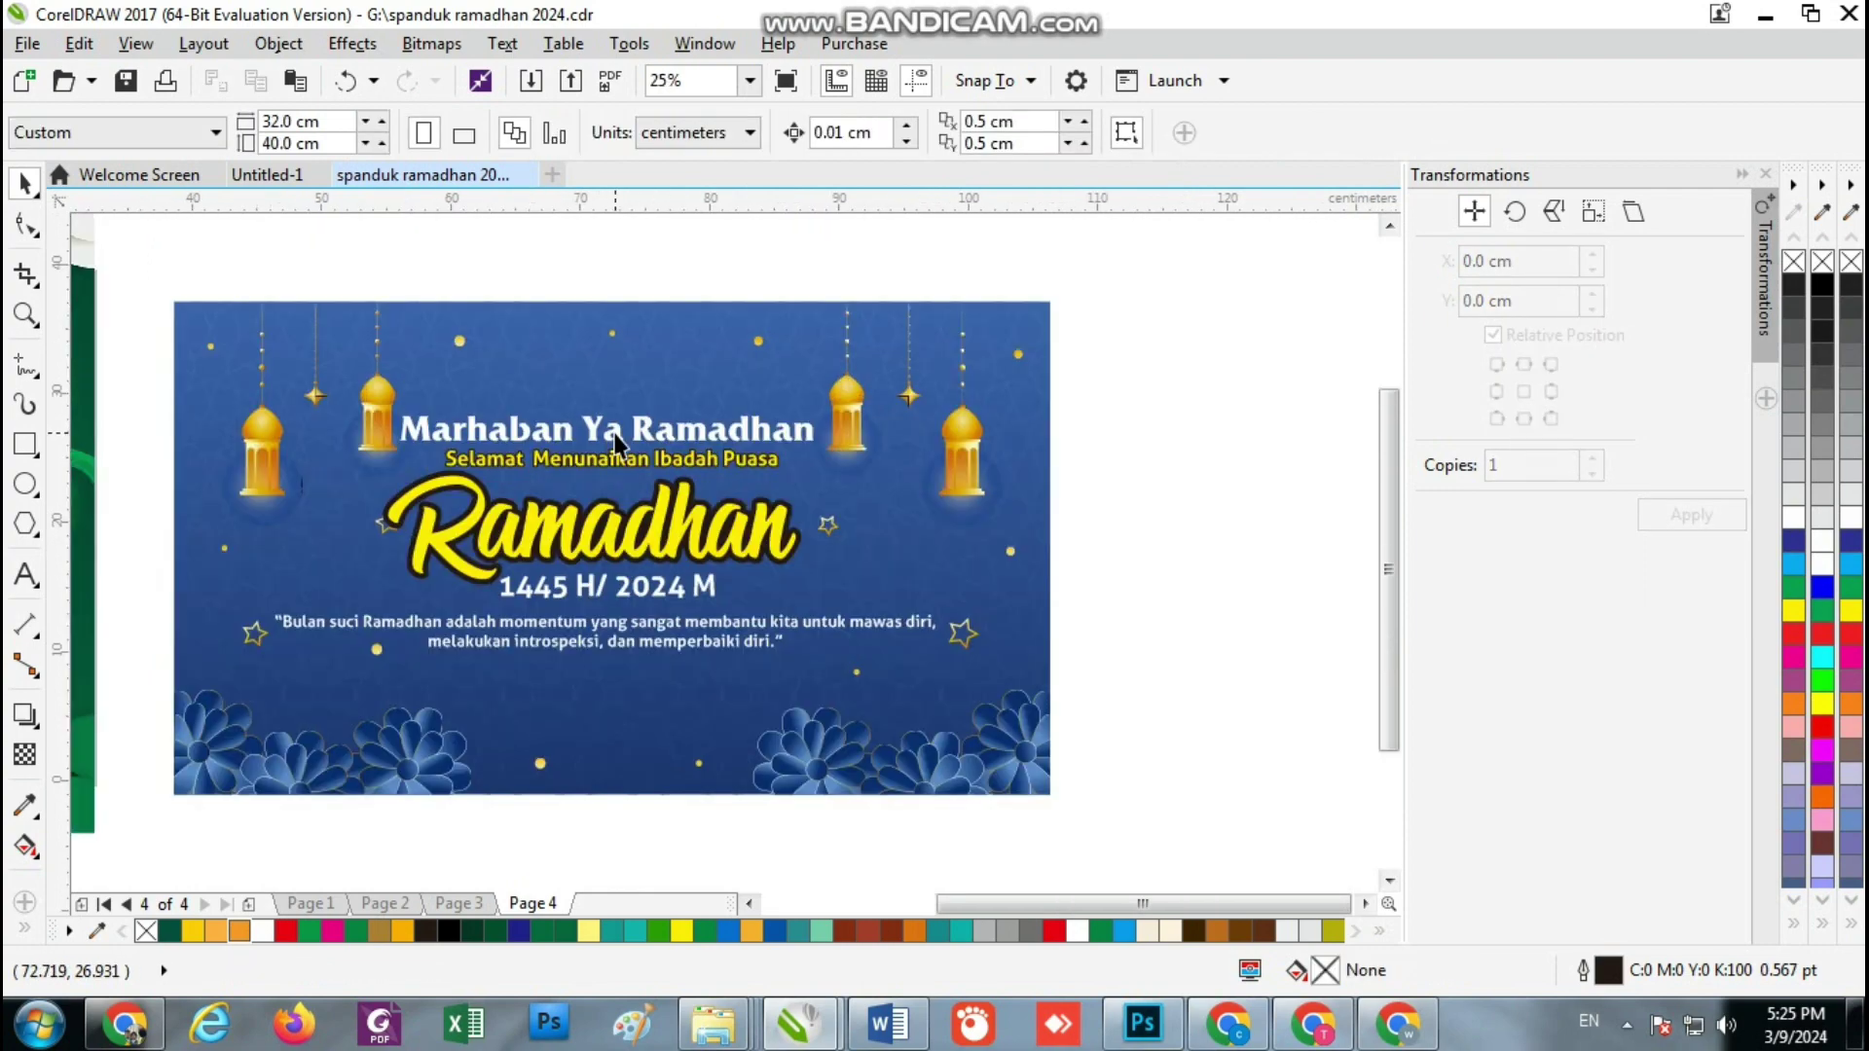
left_click(615, 443)
scroll(799, 429, "up", 1)
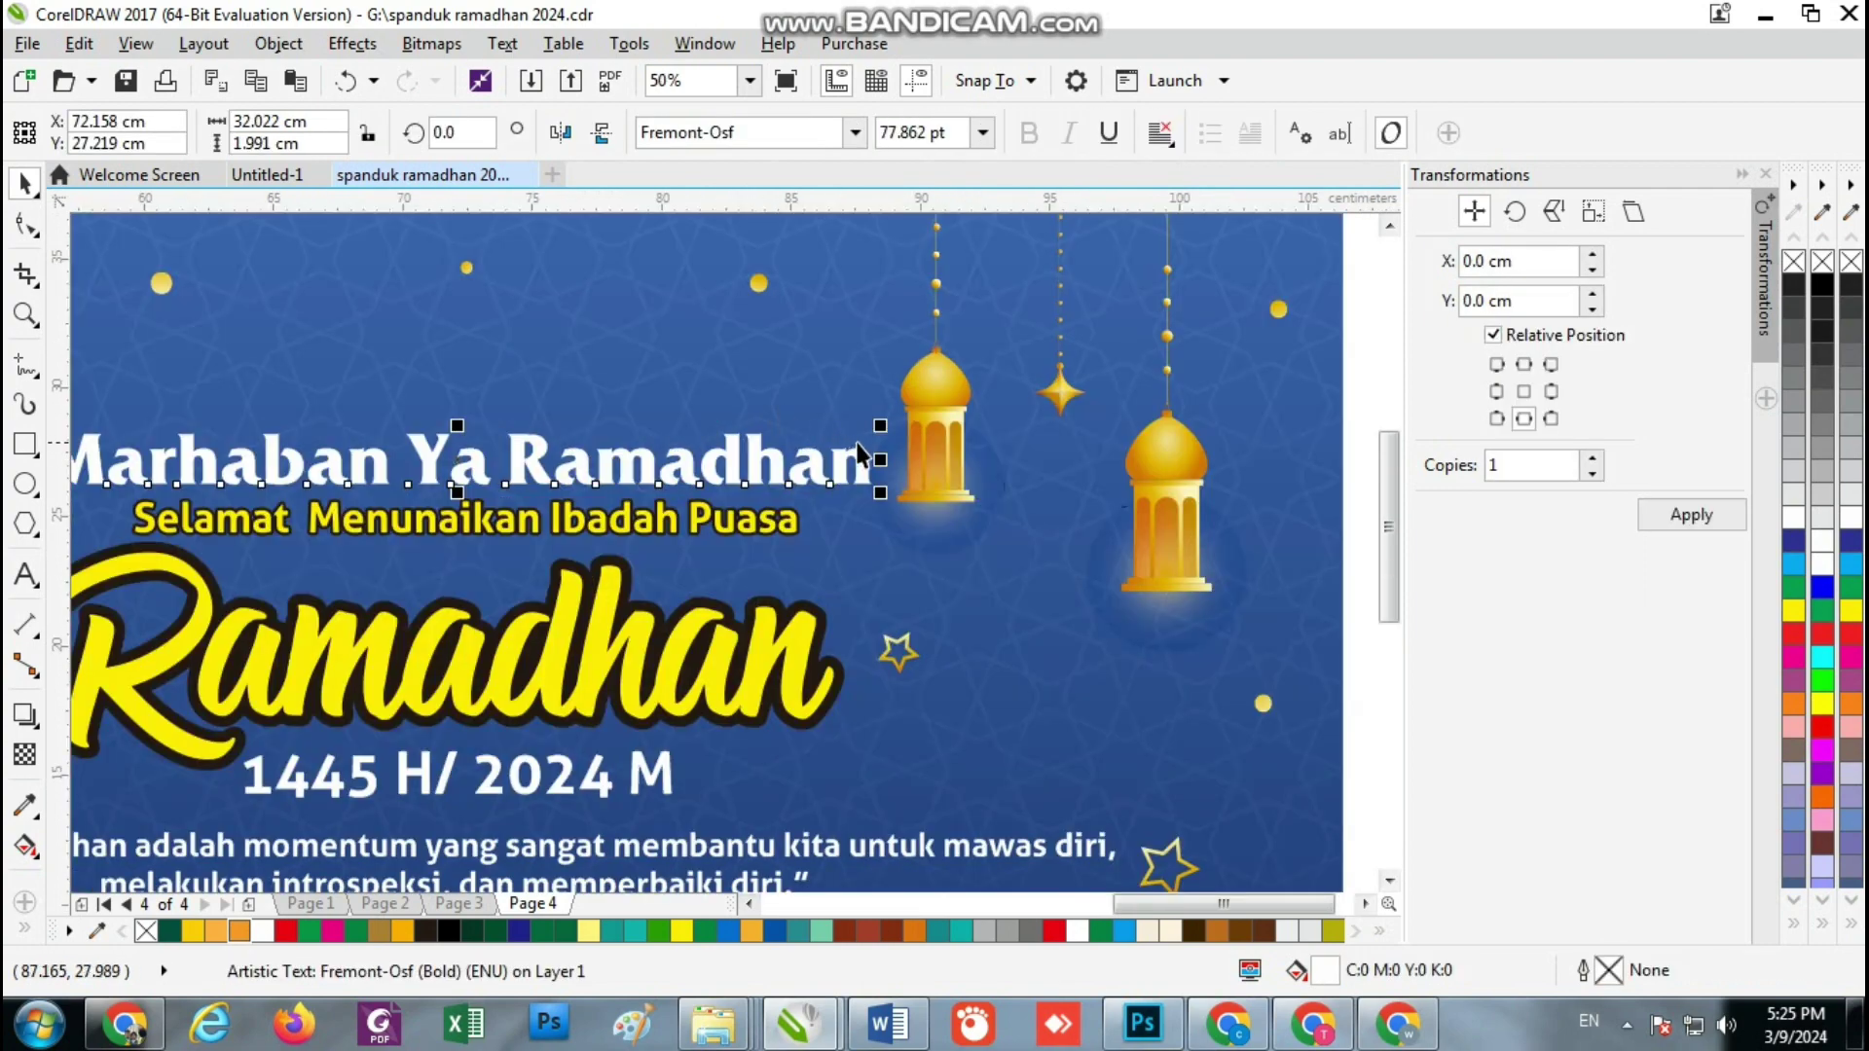
left_click_drag(887, 426, 869, 420)
scroll(772, 448, "down", 1)
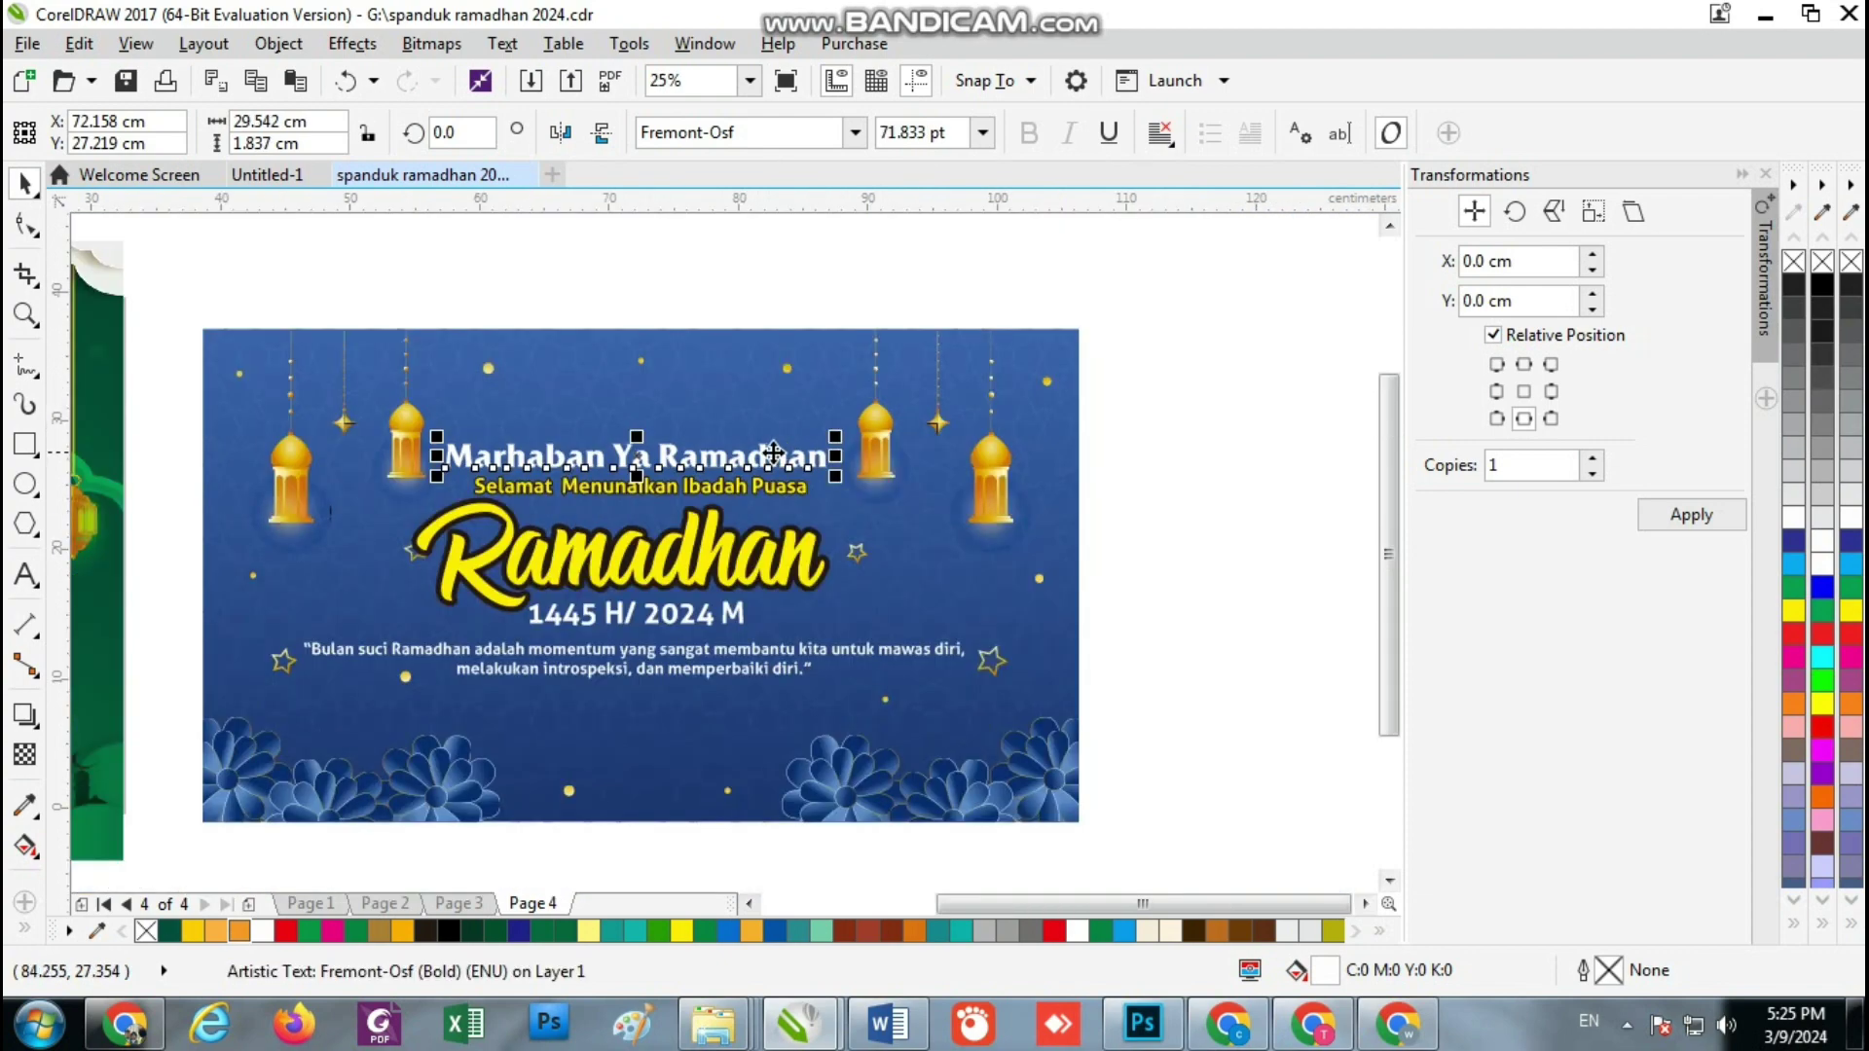
Move the "Marhaban Ya Ramadhan" and "Selamat Menunaikan Ibadah Puasa" lines higher above the yellow Ramadhan title
scroll(720, 462, "up", 1)
left_click_drag(732, 468, 733, 403)
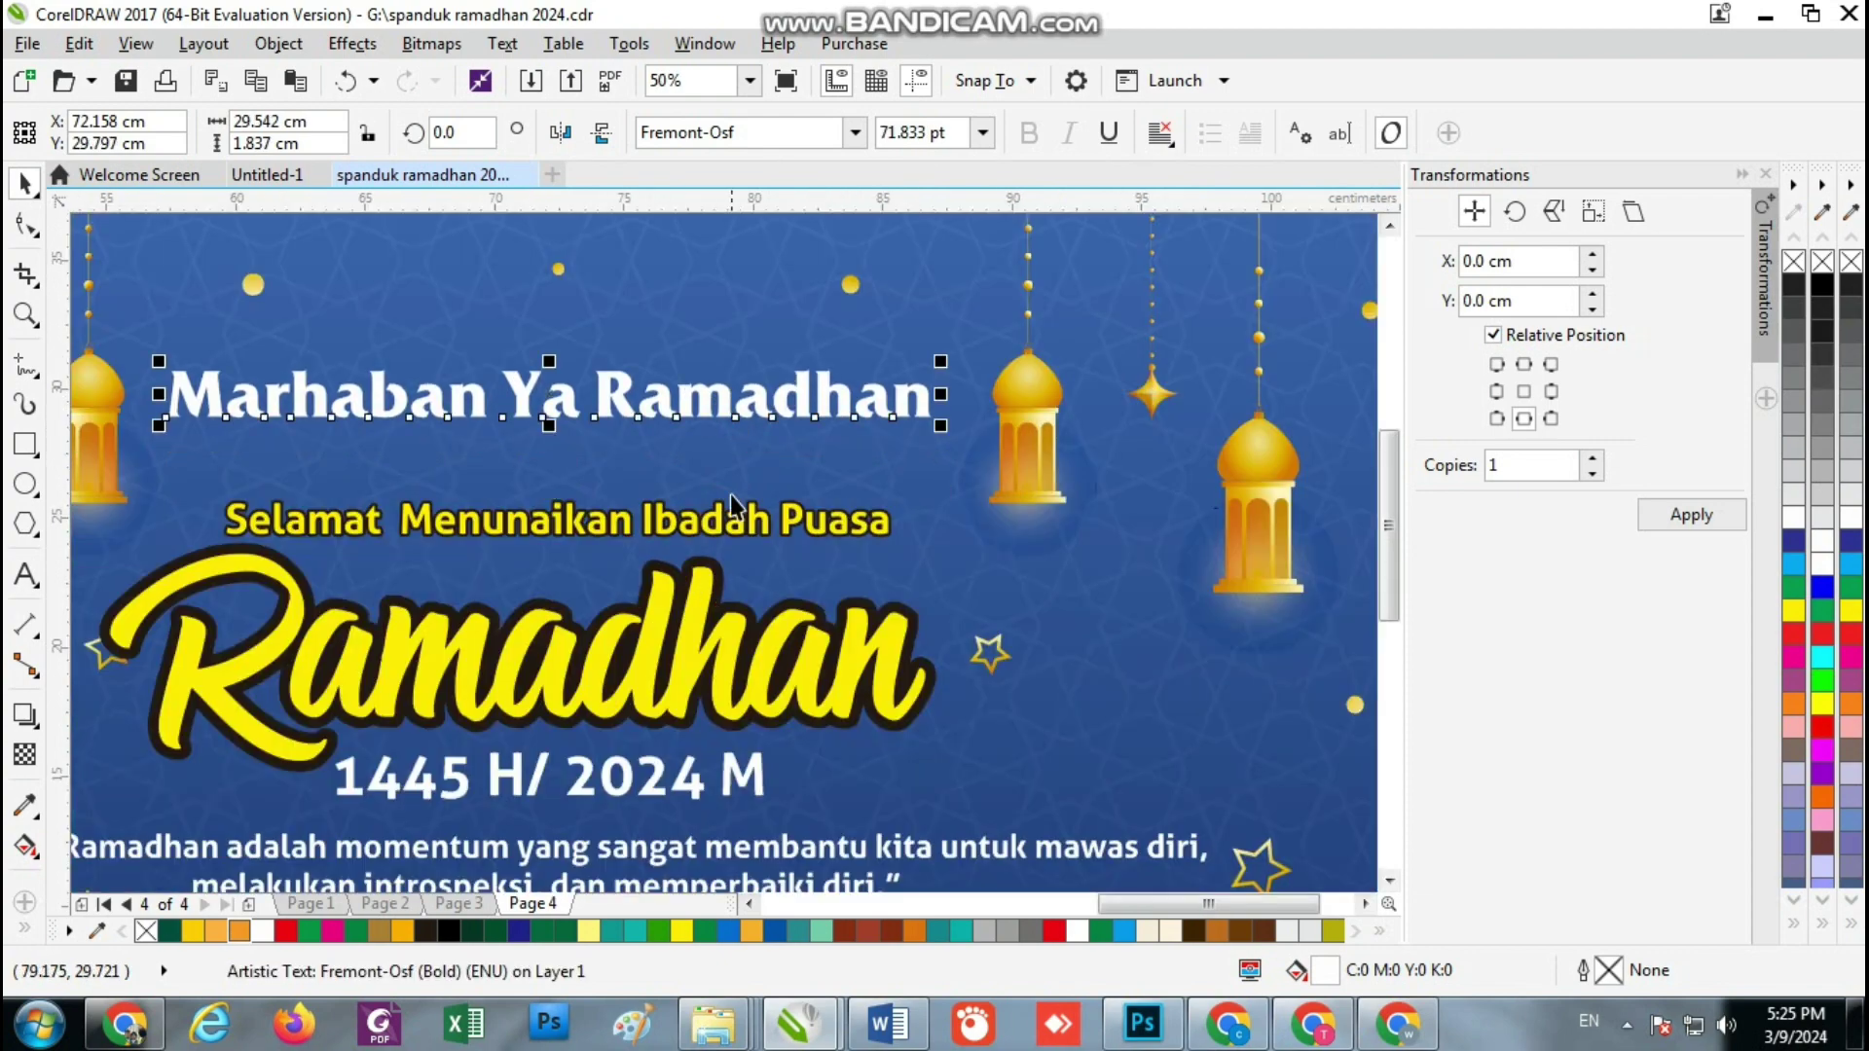
left_click(732, 518)
left_click_drag(732, 518, 732, 469)
scroll(669, 331, "down", 1)
Try to align the greeting and subtitle lines with the grouped backgrounds
left_click(683, 364, "shift")
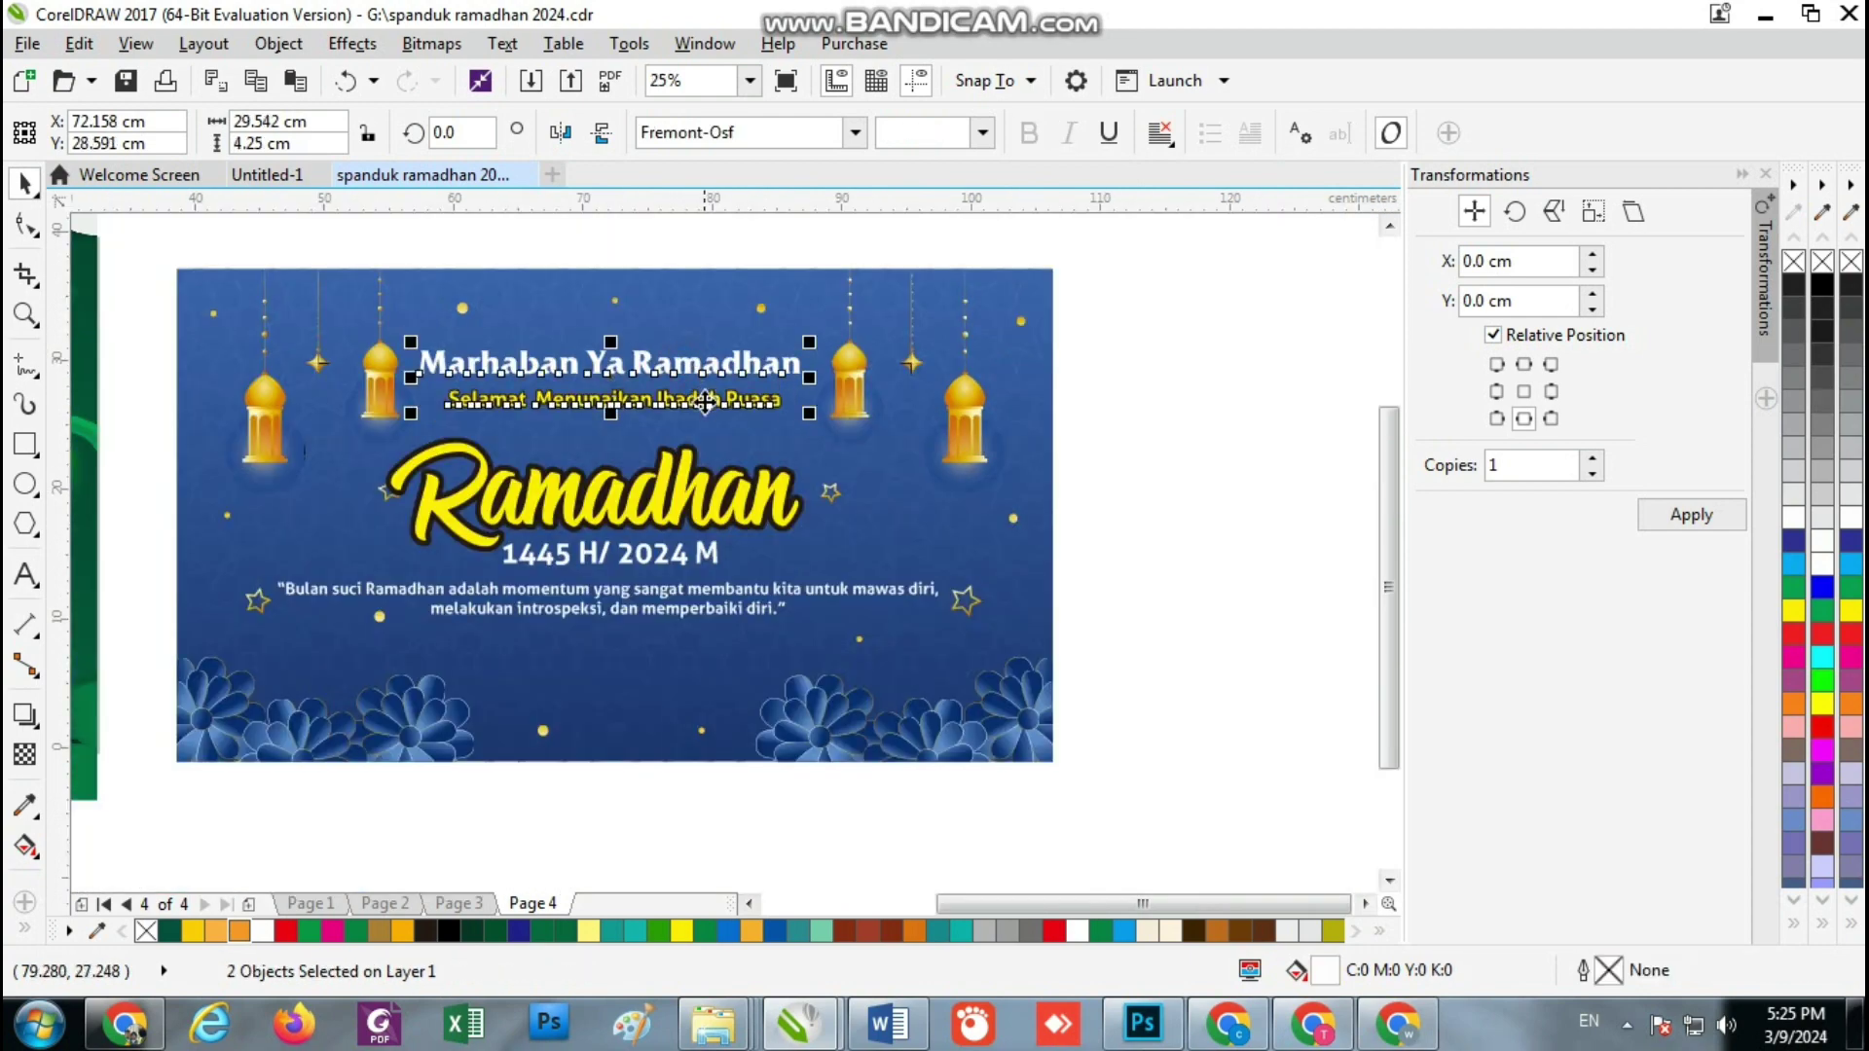
left_click(859, 464, "shift")
key("l")
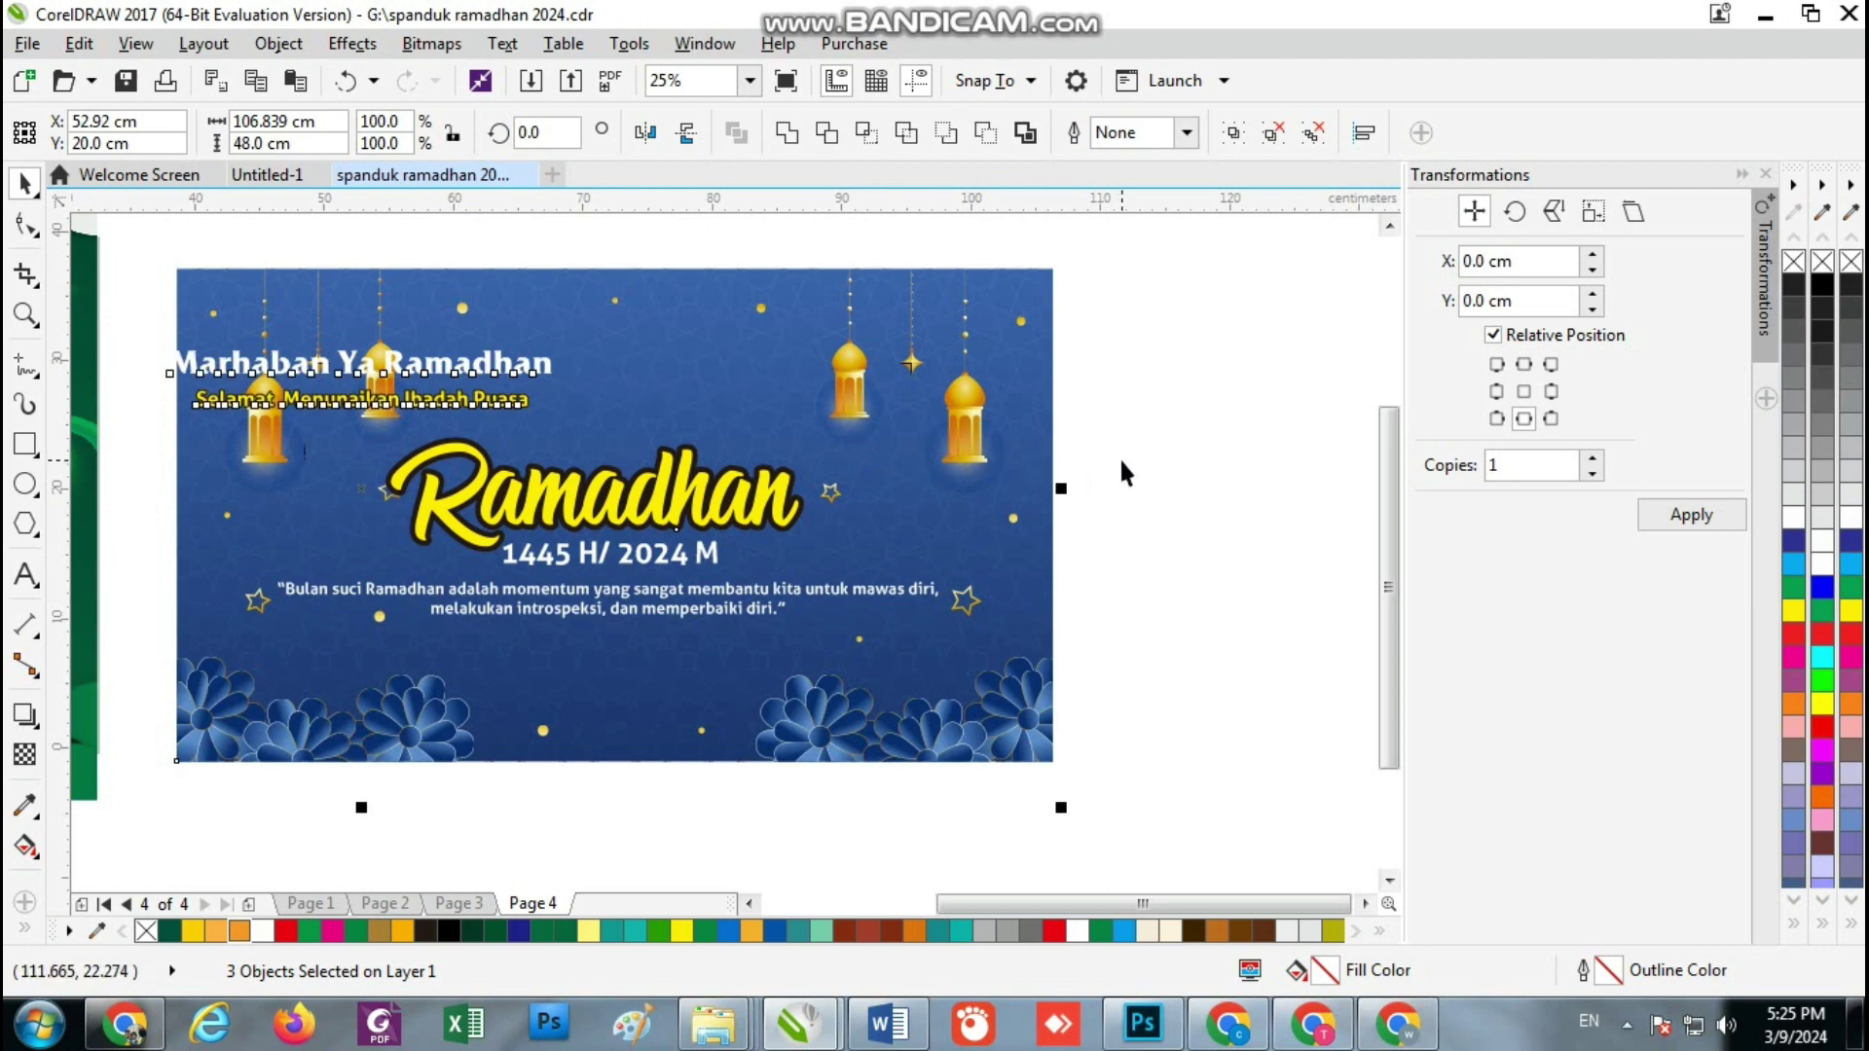
key("c")
left_click(942, 297)
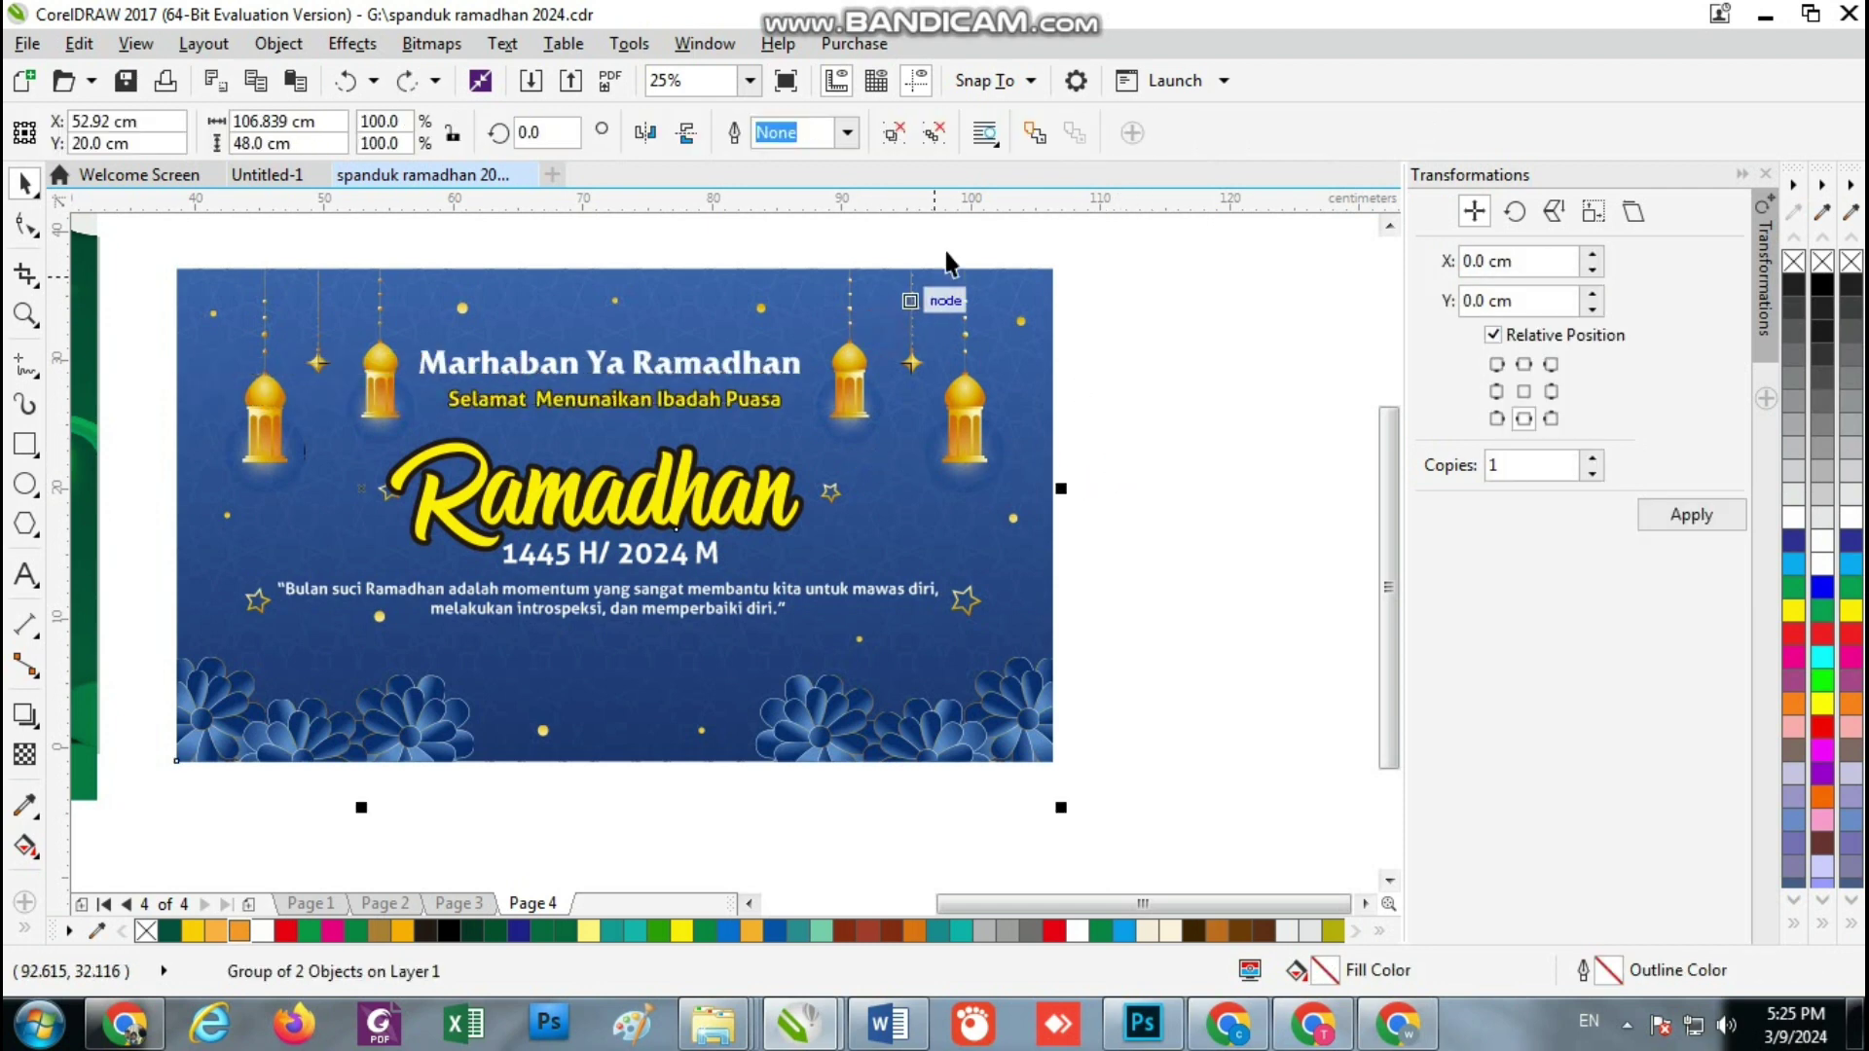
Ungroup the two backgrounds and centre the "Marhaban Ya Ramadhan" and "Selamat Menunaikan Ibadah Puasa" lines horizontally on the blue background
left_click(891, 133)
left_click(1106, 302)
left_click(714, 364)
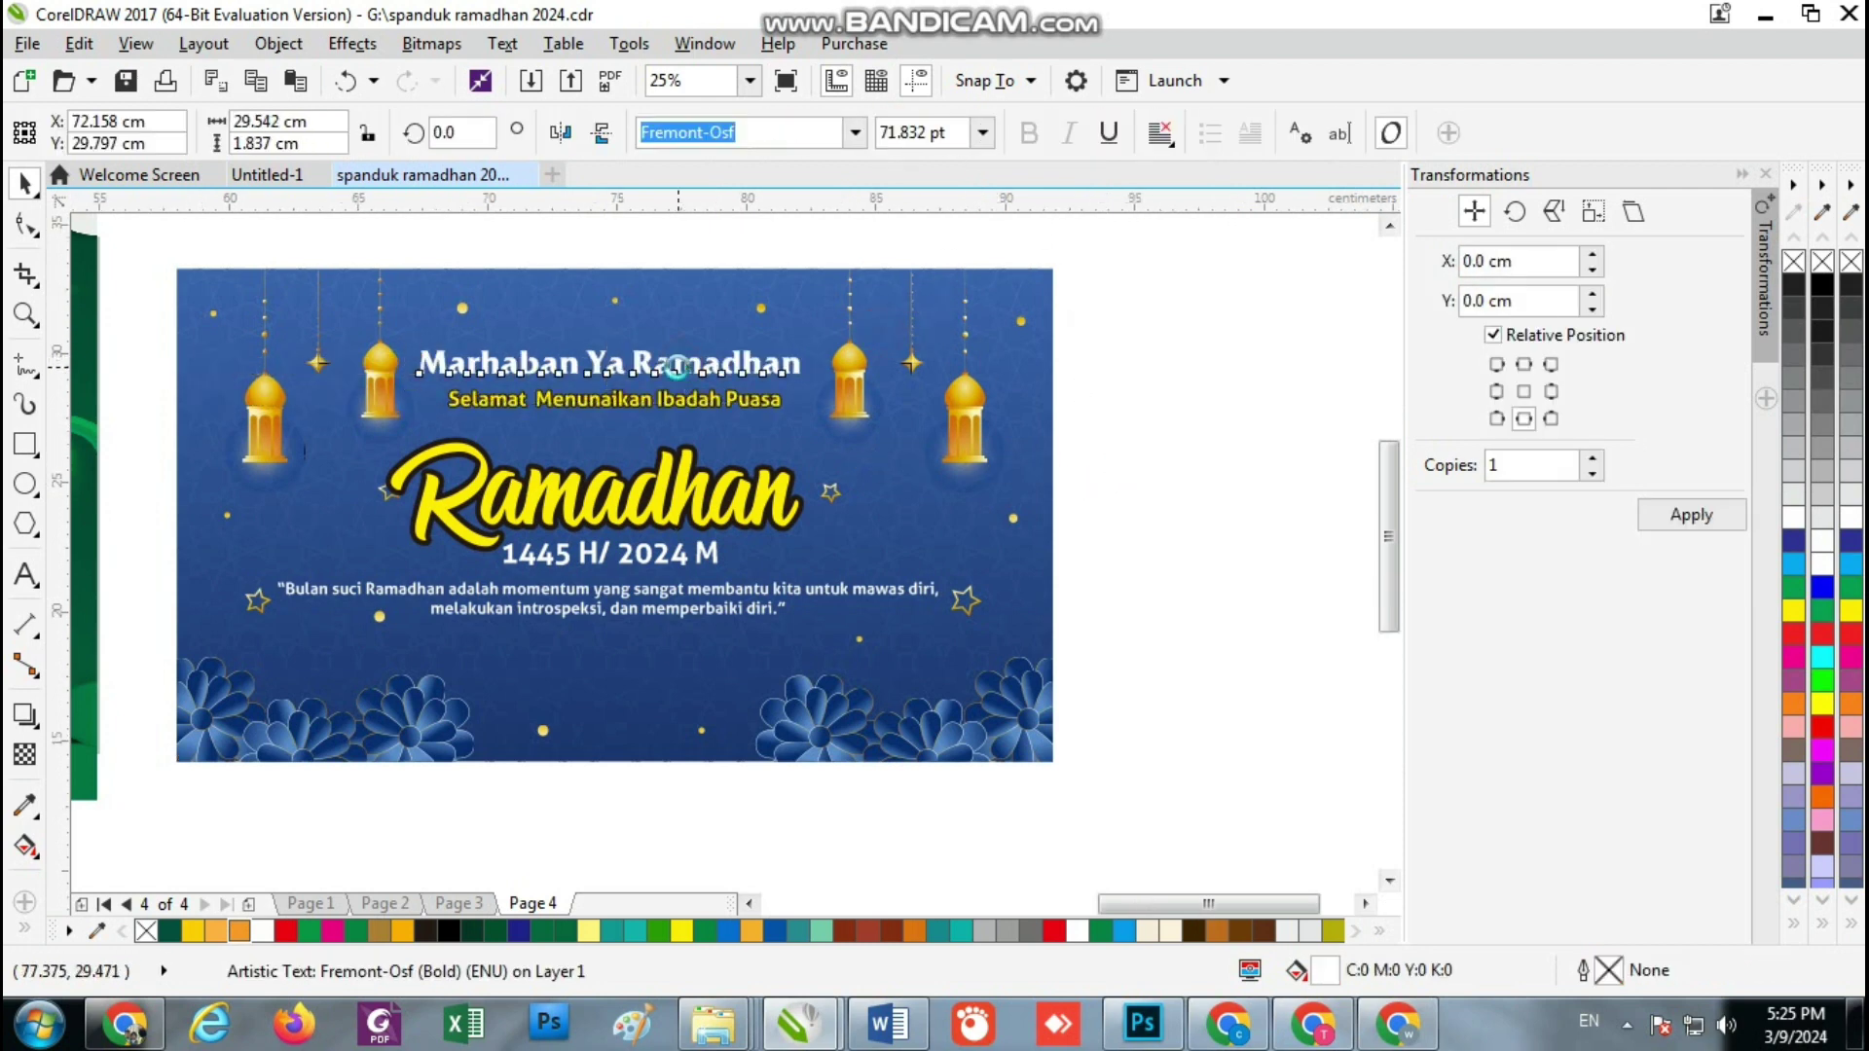
scroll(697, 438, "up", 1)
left_click(696, 435, "shift")
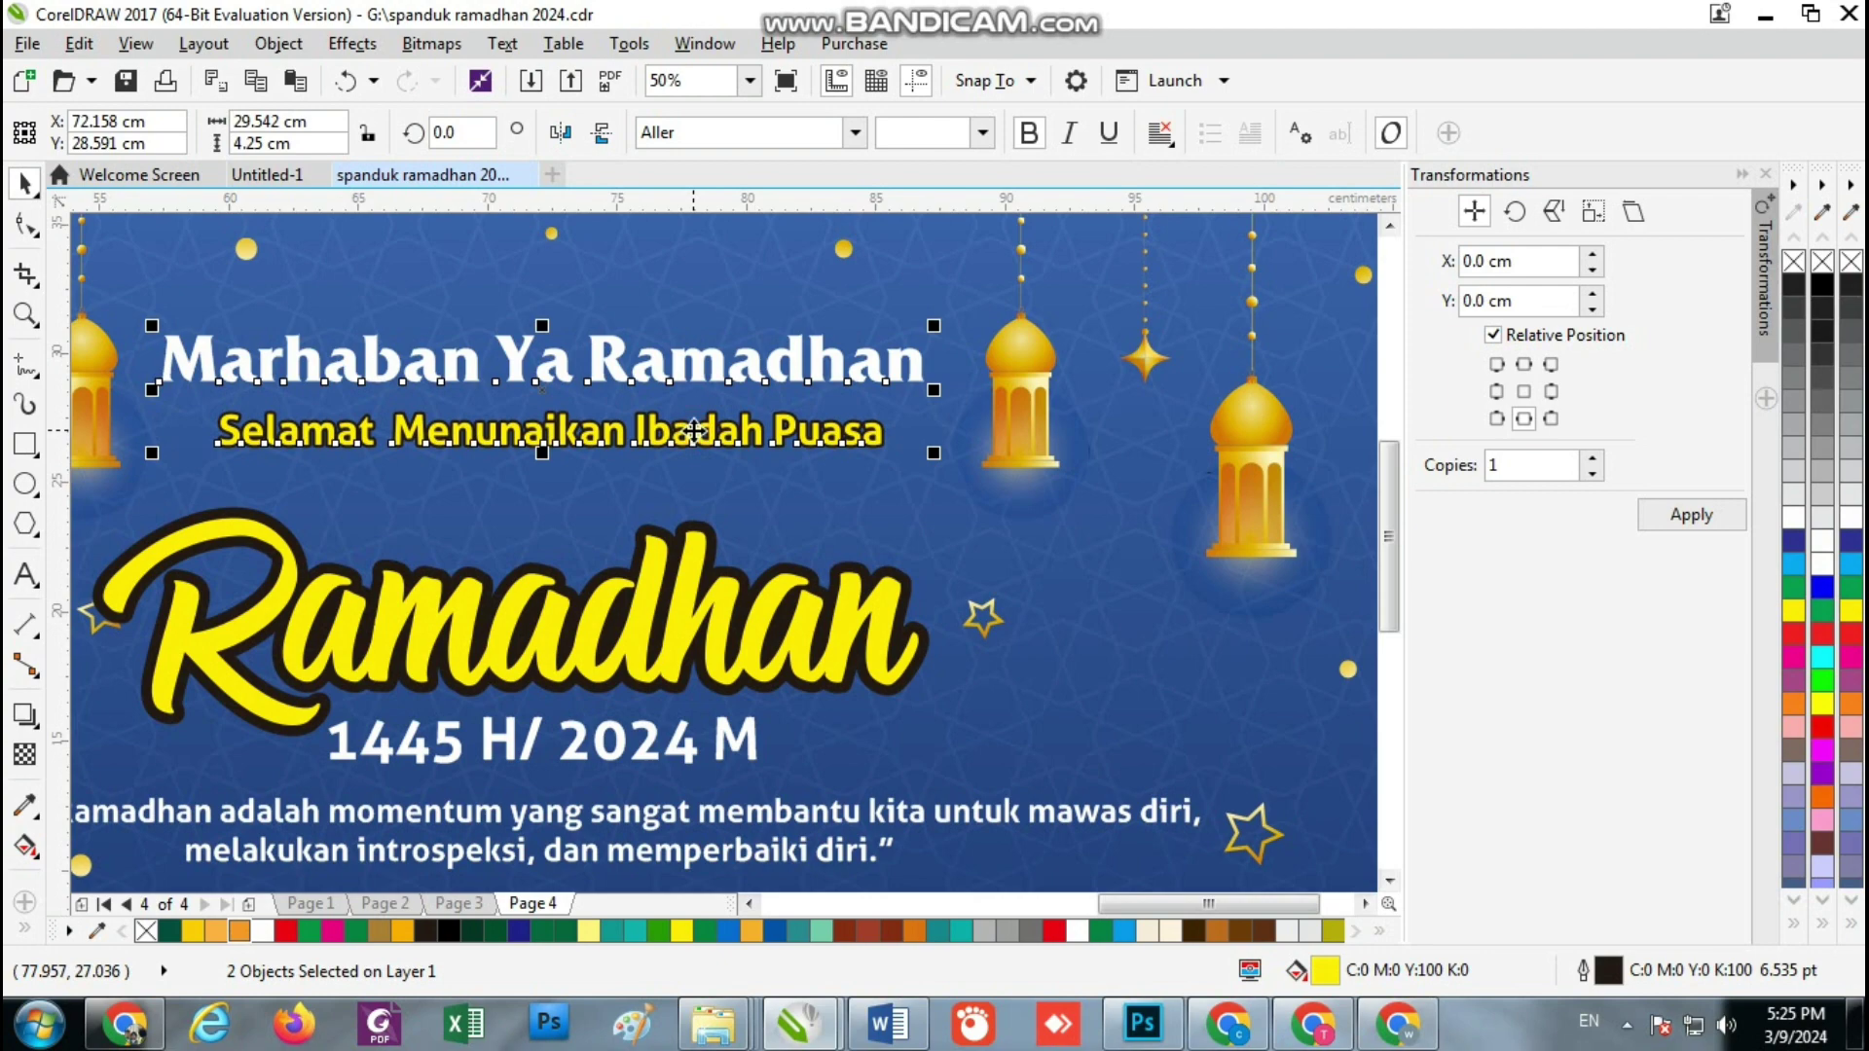
key("c")
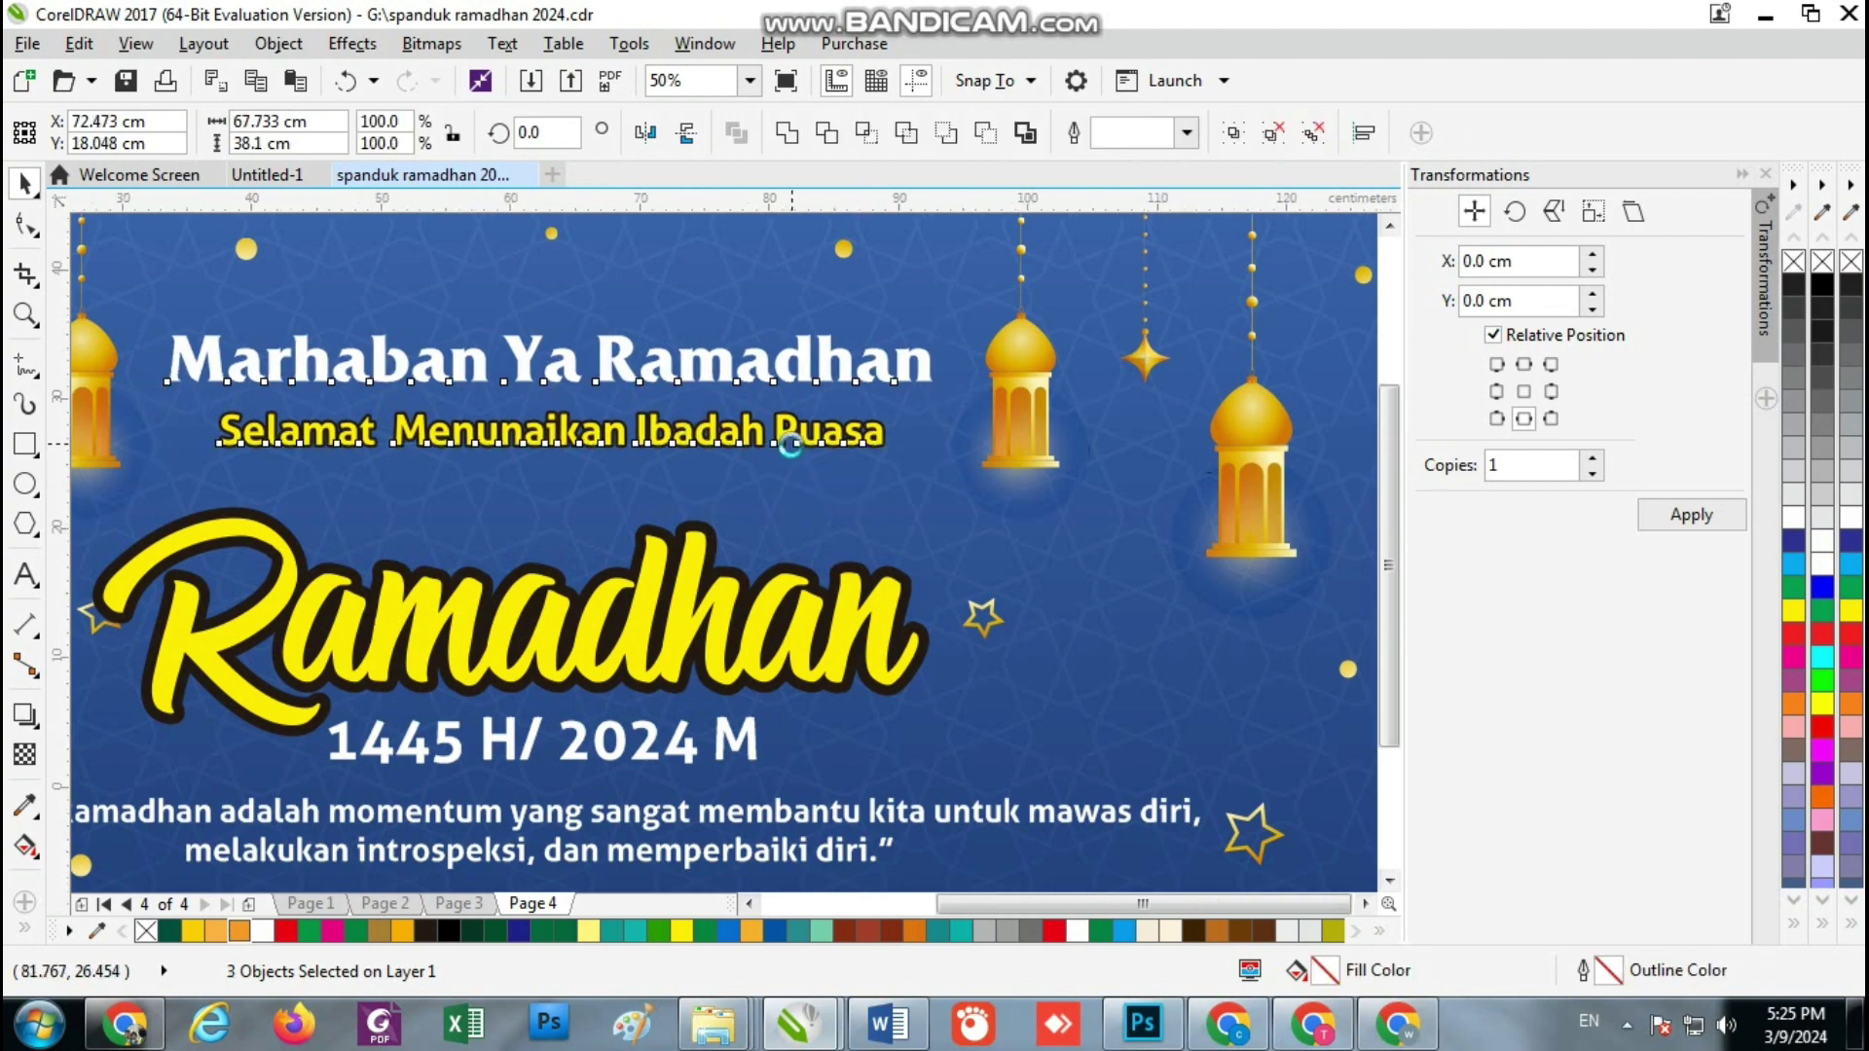
scroll(793, 492, "down", 1)
Enlarge the yellow Ramadhan title and the "1445 H/ 2024 M" line together to about 42 cm wide, beneath the greeting lines
left_click_drag(1211, 476, 403, 609)
scroll(745, 482, "up", 1)
left_click_drag(745, 482, 737, 443)
scroll(737, 443, "down", 2)
scroll(759, 458, "up", 1)
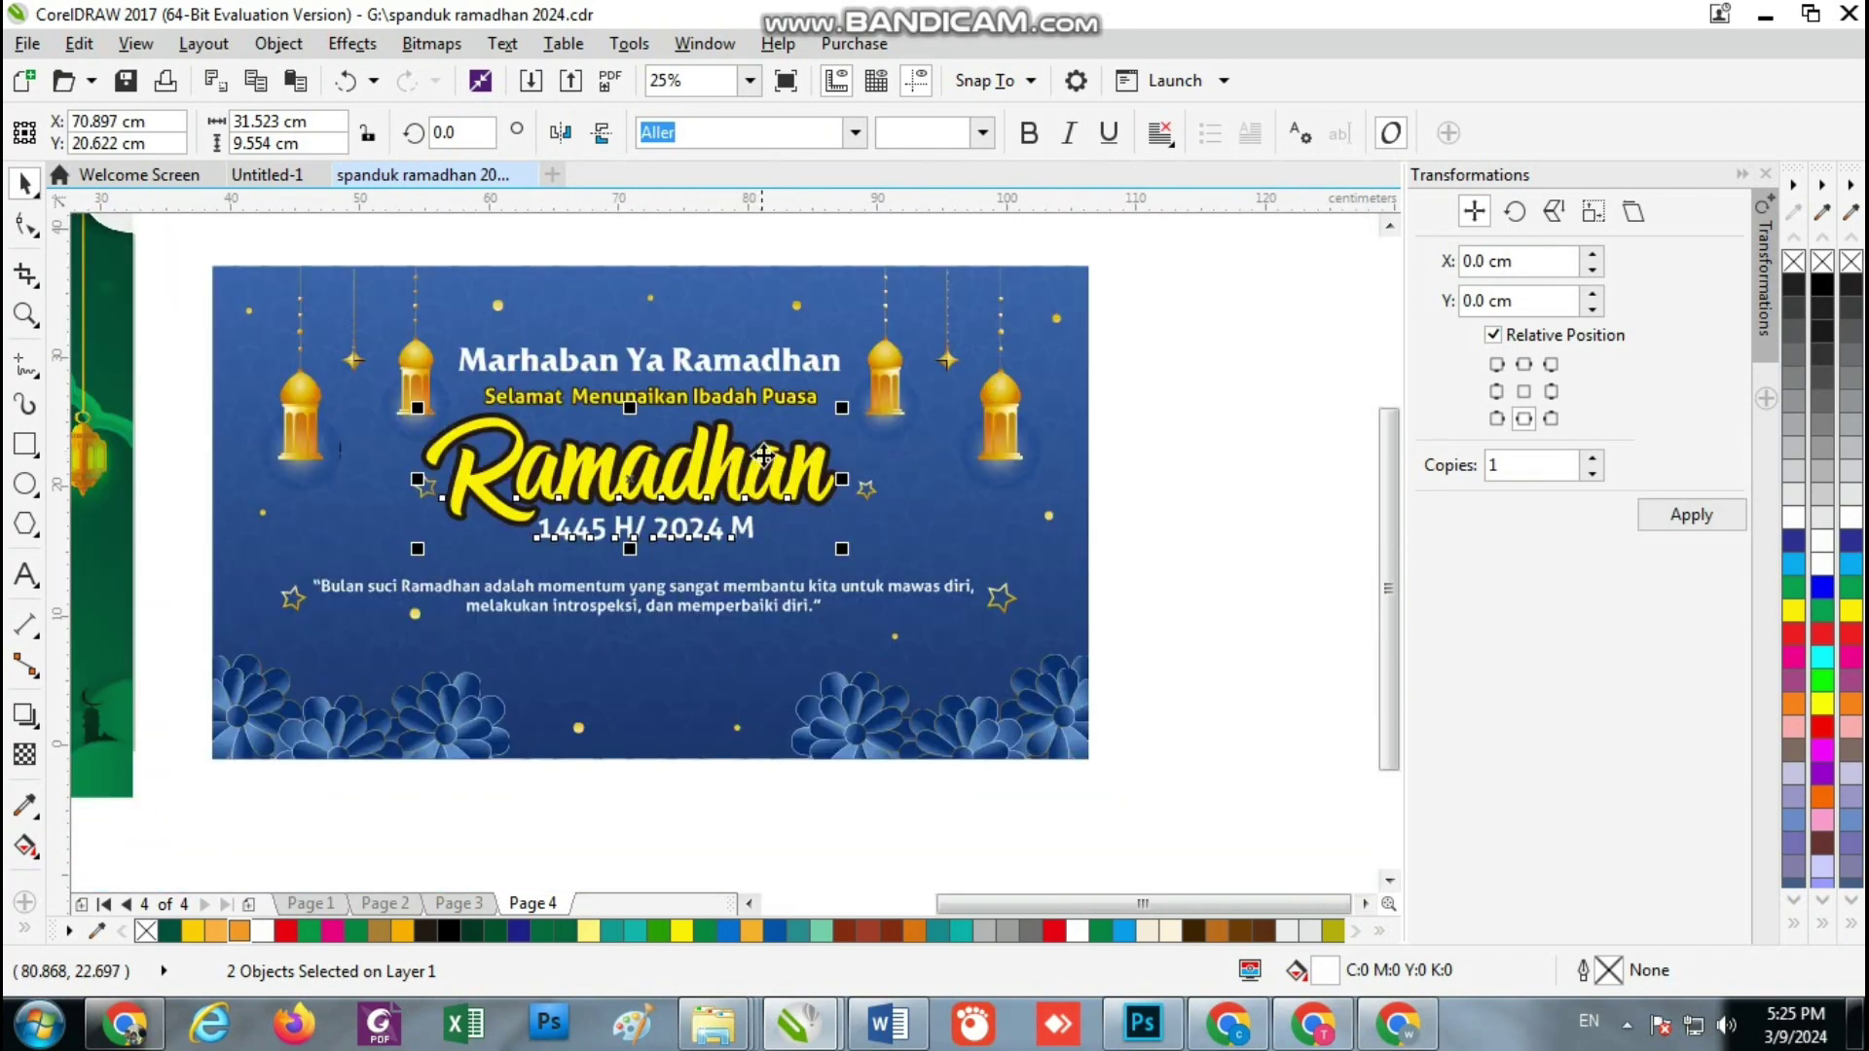
left_click_drag(842, 548, 905, 586)
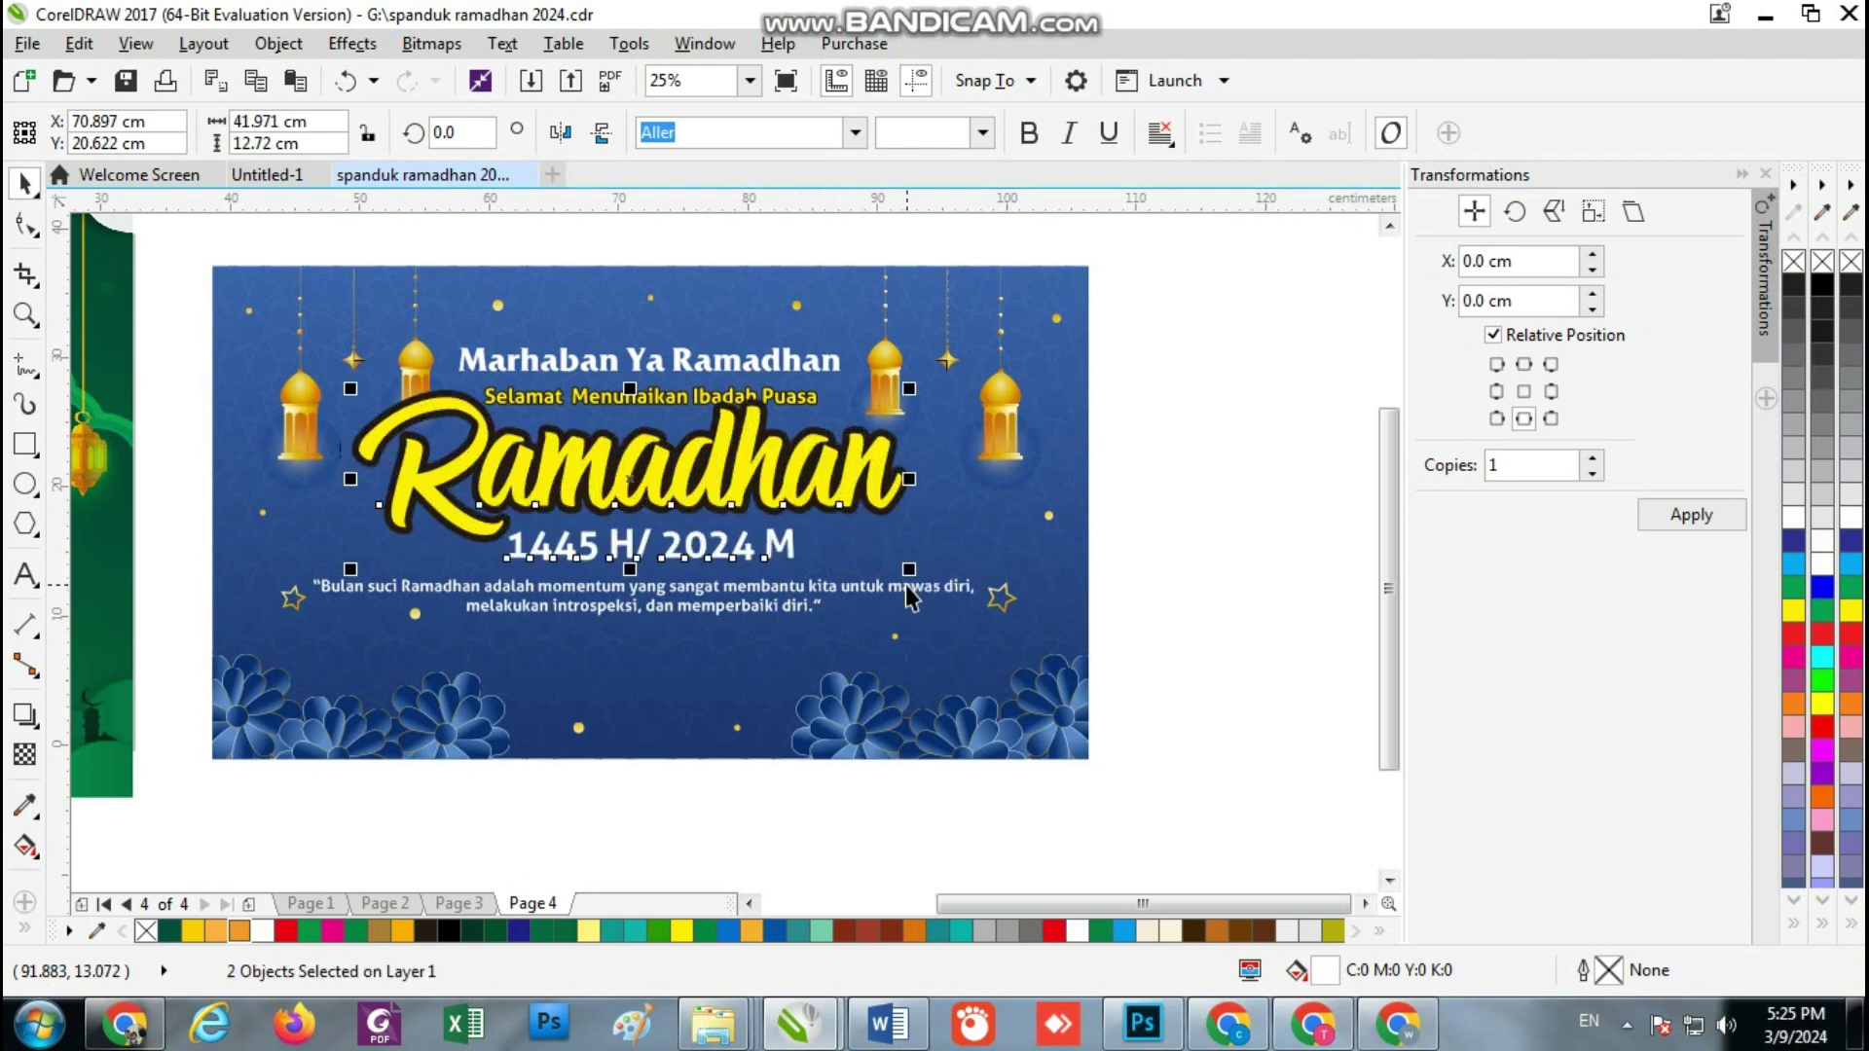
left_click_drag(816, 464, 817, 480)
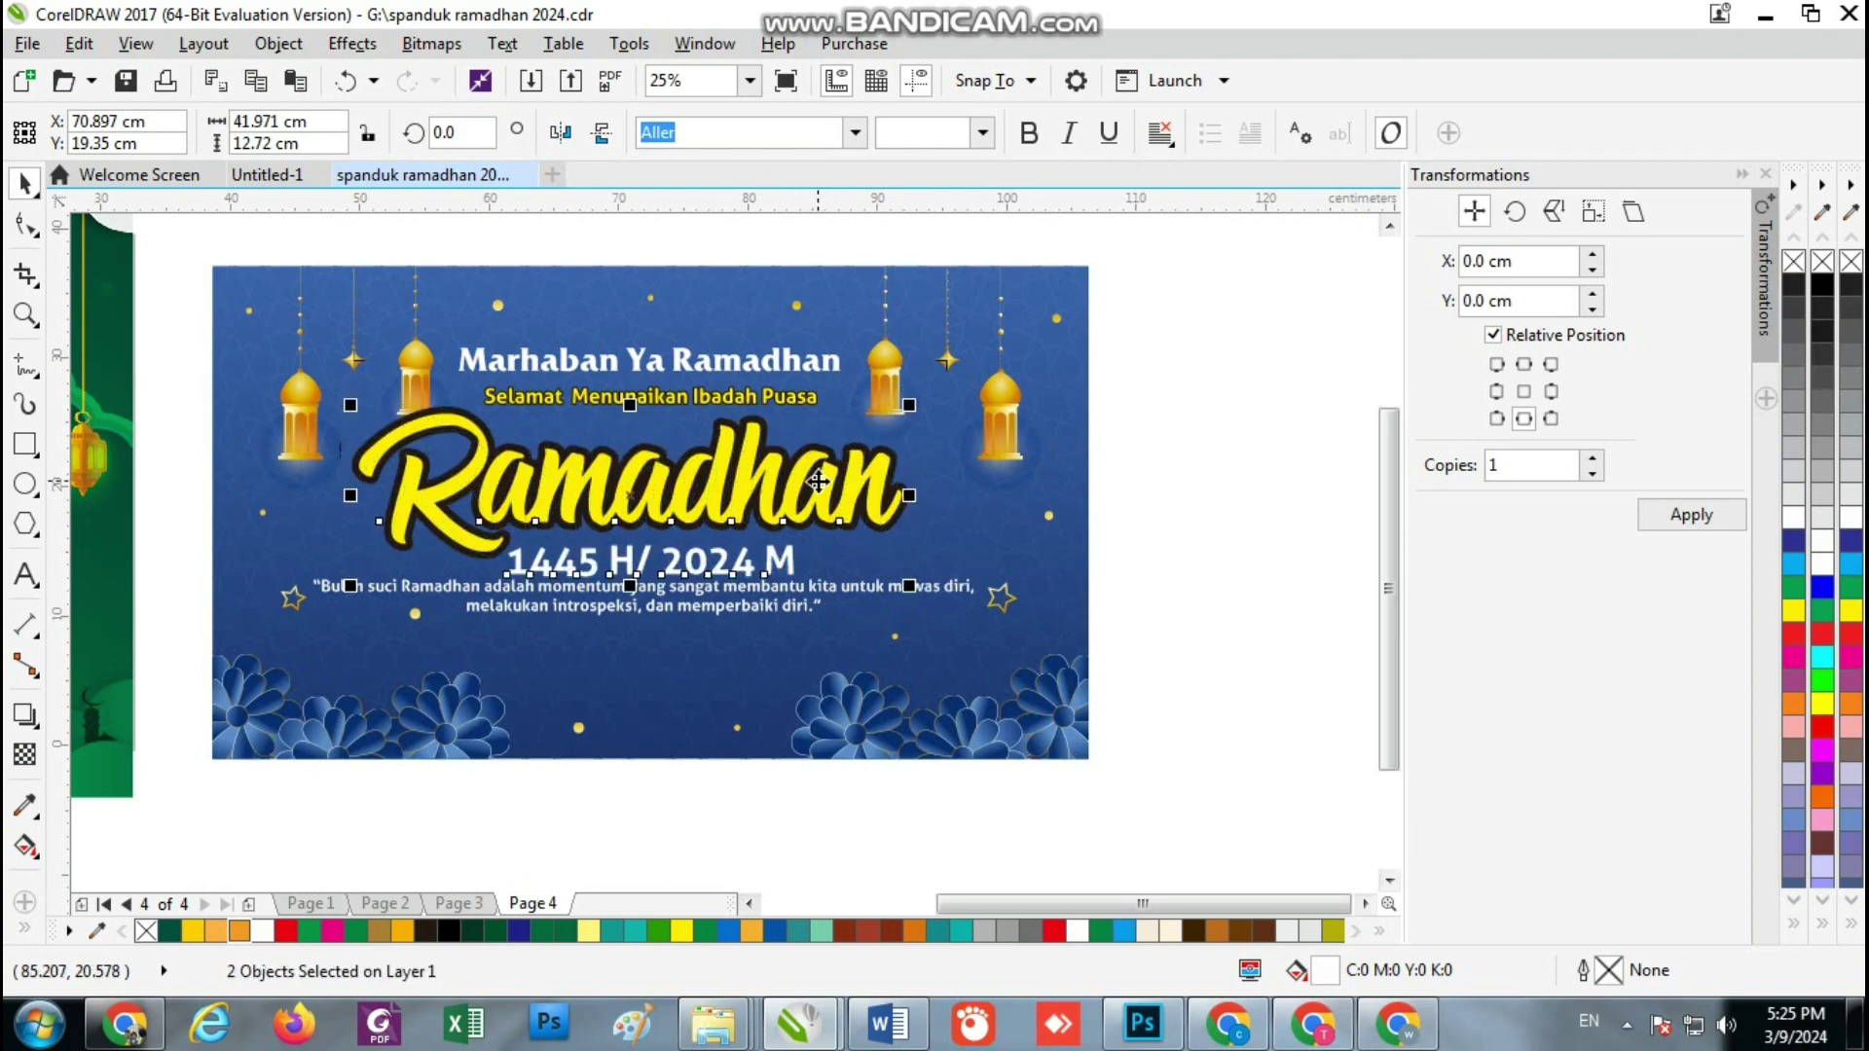
Move the "Bulan suci Ramadhan" quote lower, just above the blue flowers, to clear the year line
left_click(888, 582)
scroll(838, 588, "up", 1)
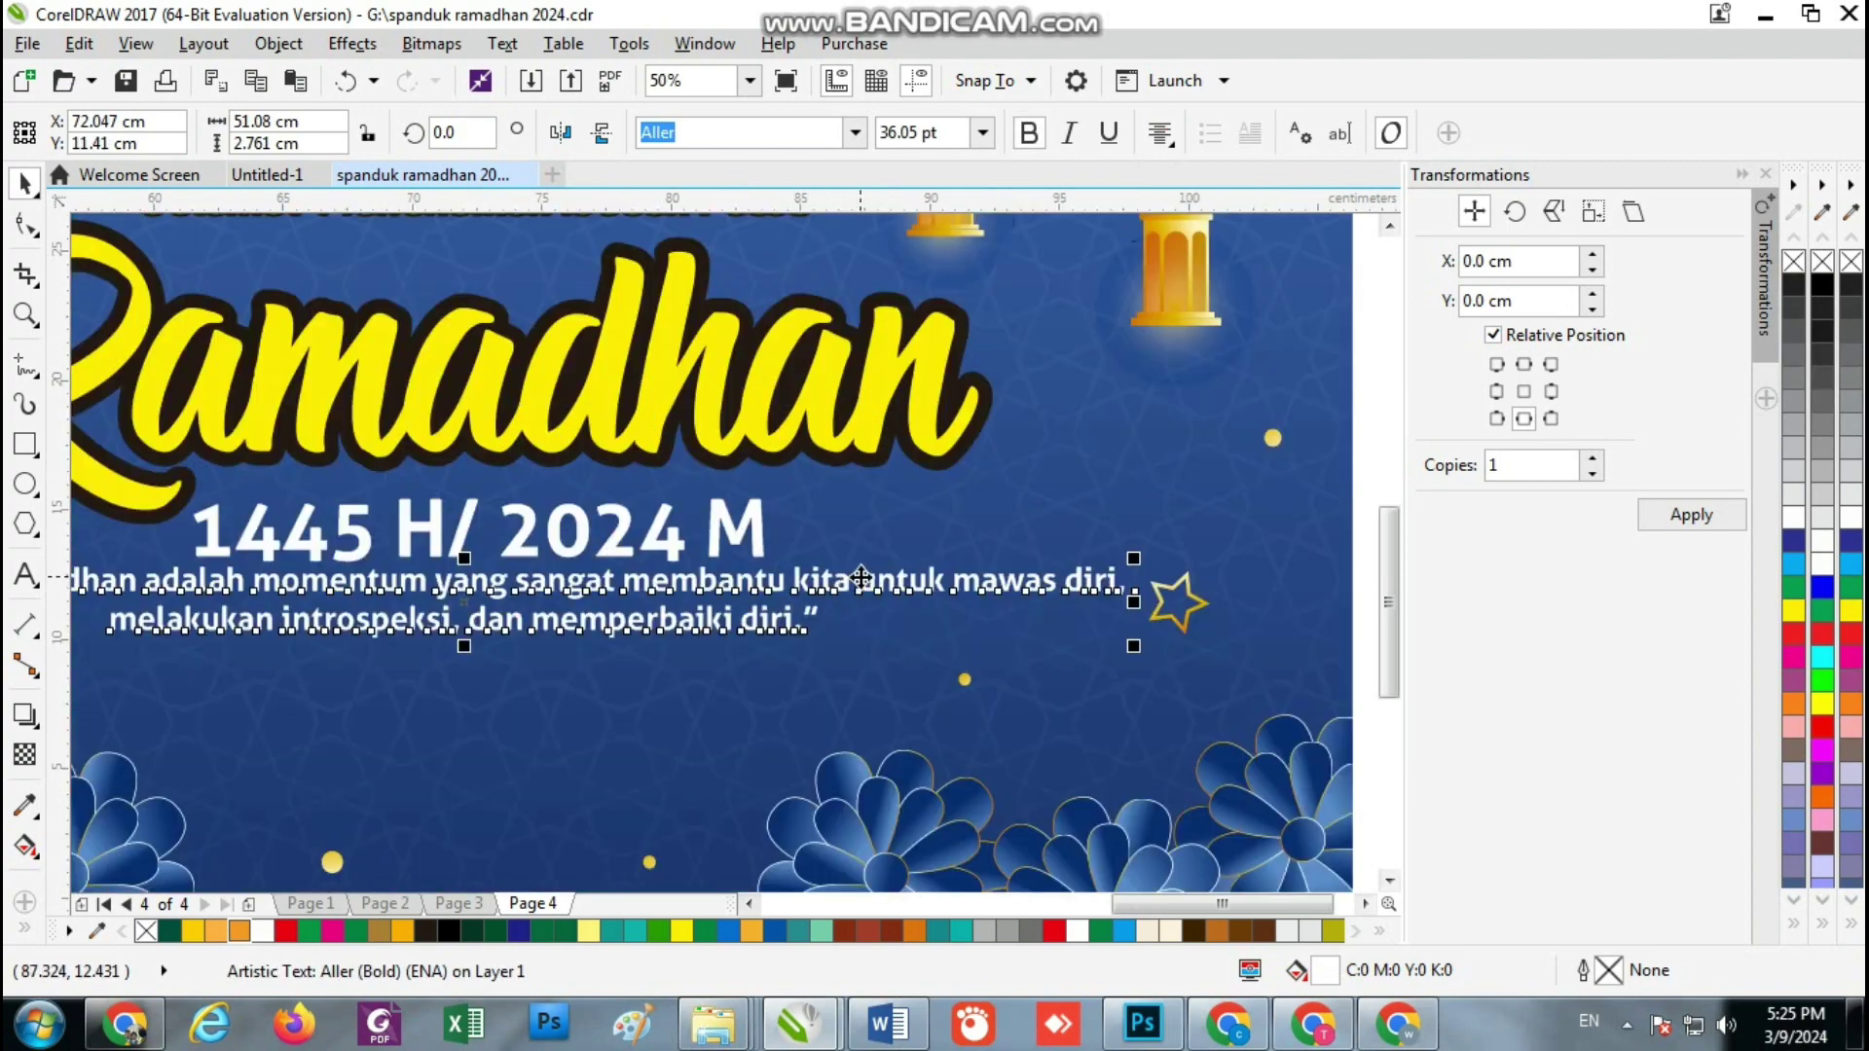
left_click_drag(861, 577, 862, 668)
Move the Ramadhan title and the "1445 H/ 2024 M" line together lower, closer to the quote
left_click(752, 516)
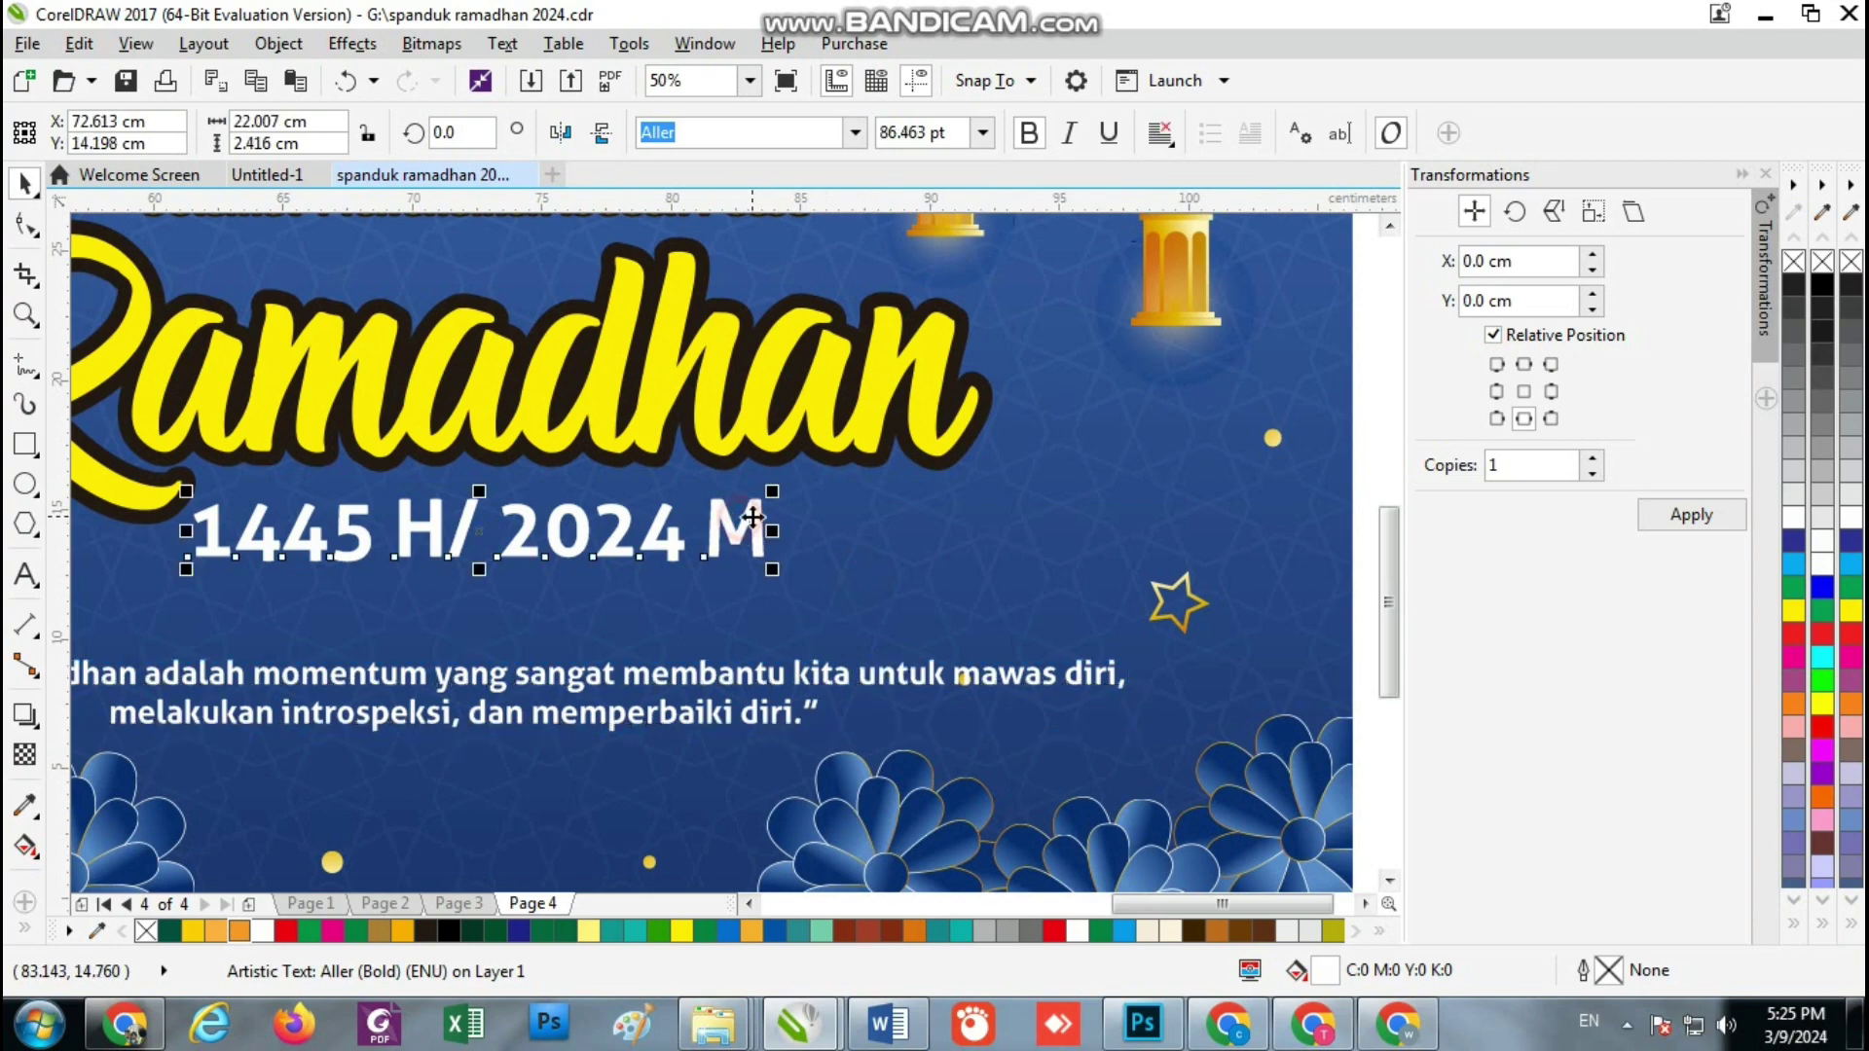
scroll(752, 516, "down", 1)
left_click(856, 465)
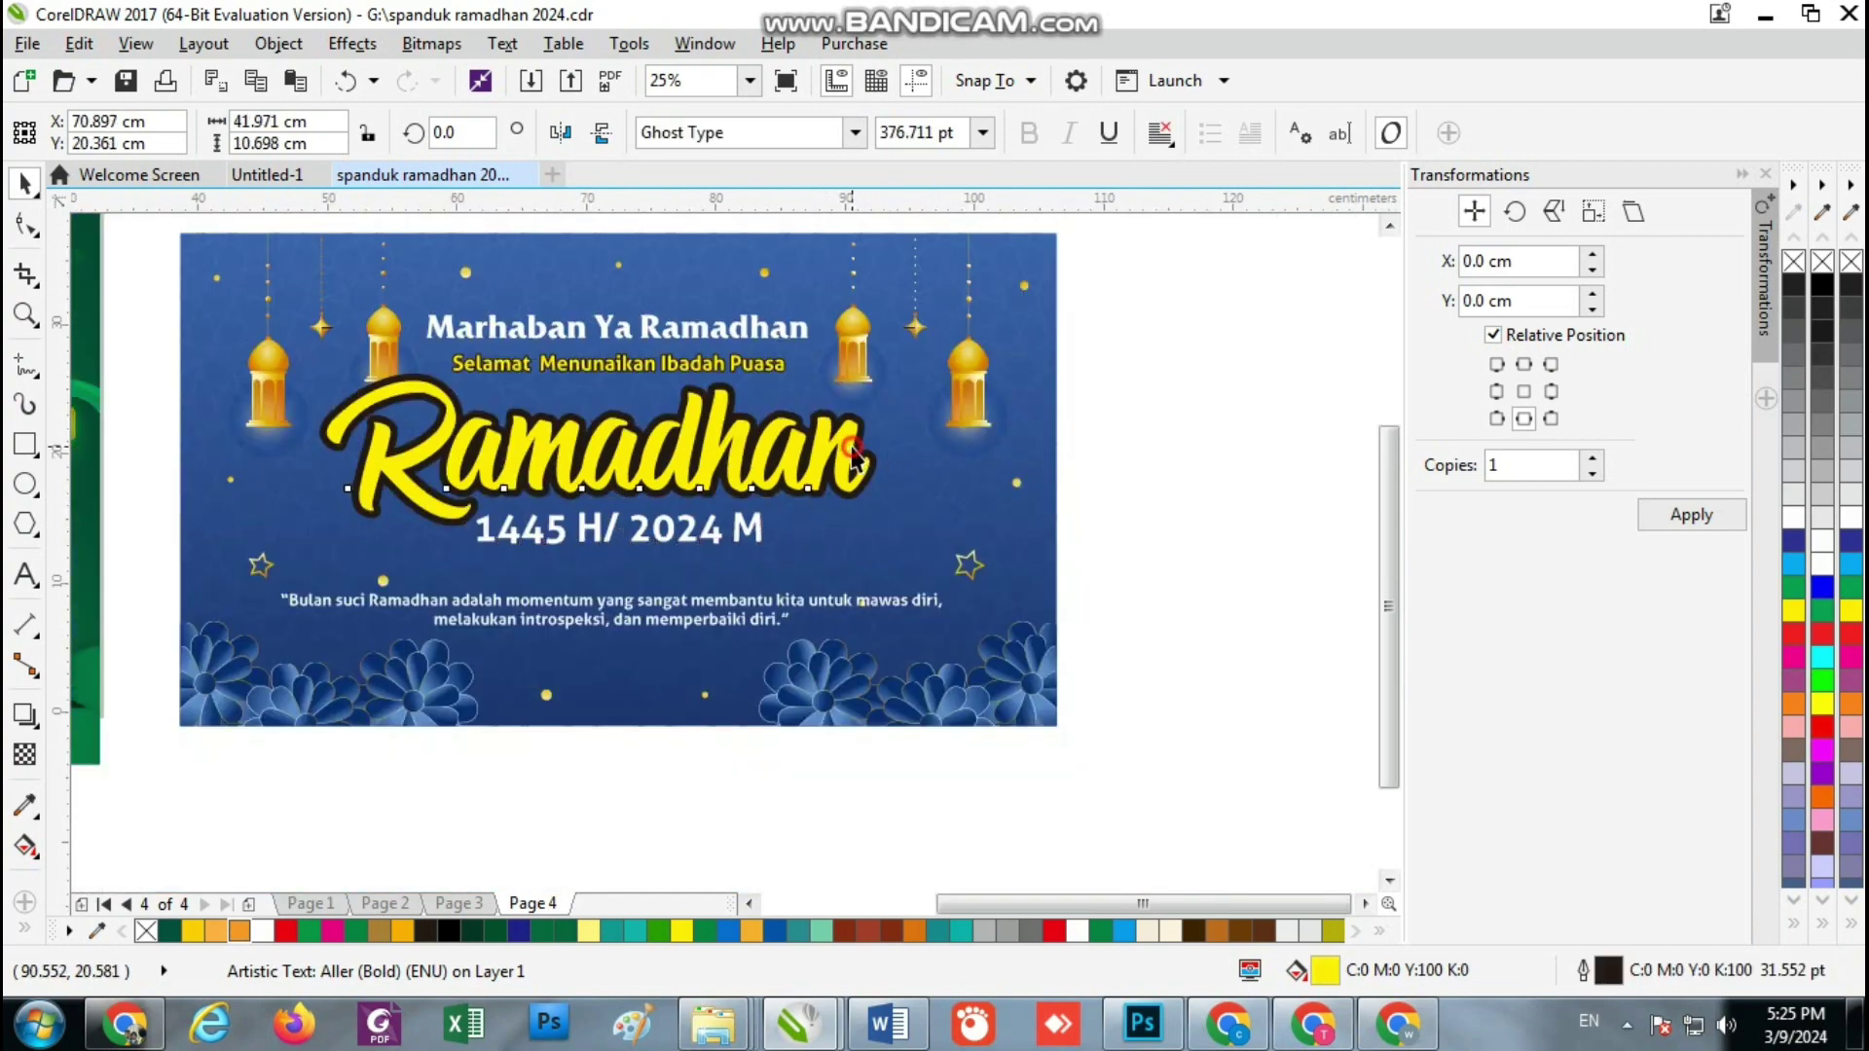
left_click(764, 526, "shift")
scroll(764, 526, "up", 1)
scroll(764, 527, "down", 1)
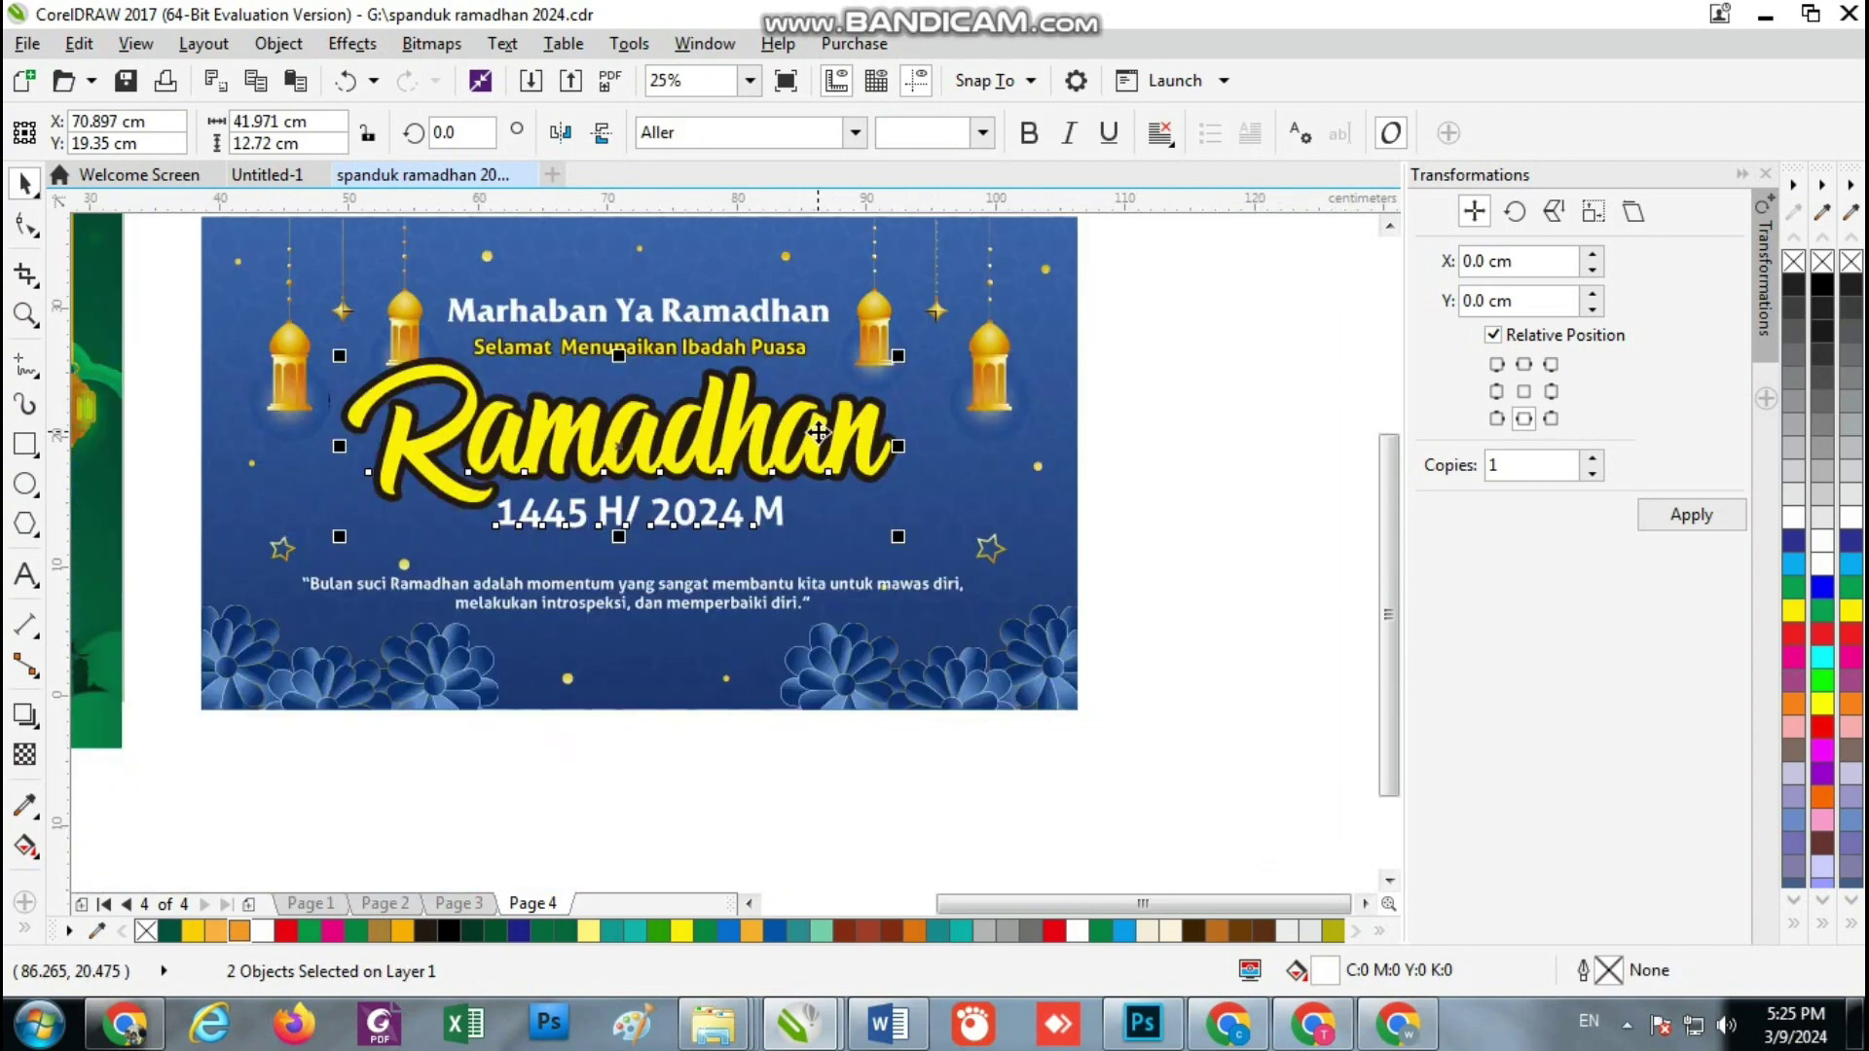
left_click_drag(819, 431, 819, 458)
scroll(819, 458, "down", 1)
scroll(771, 304, "up", 1)
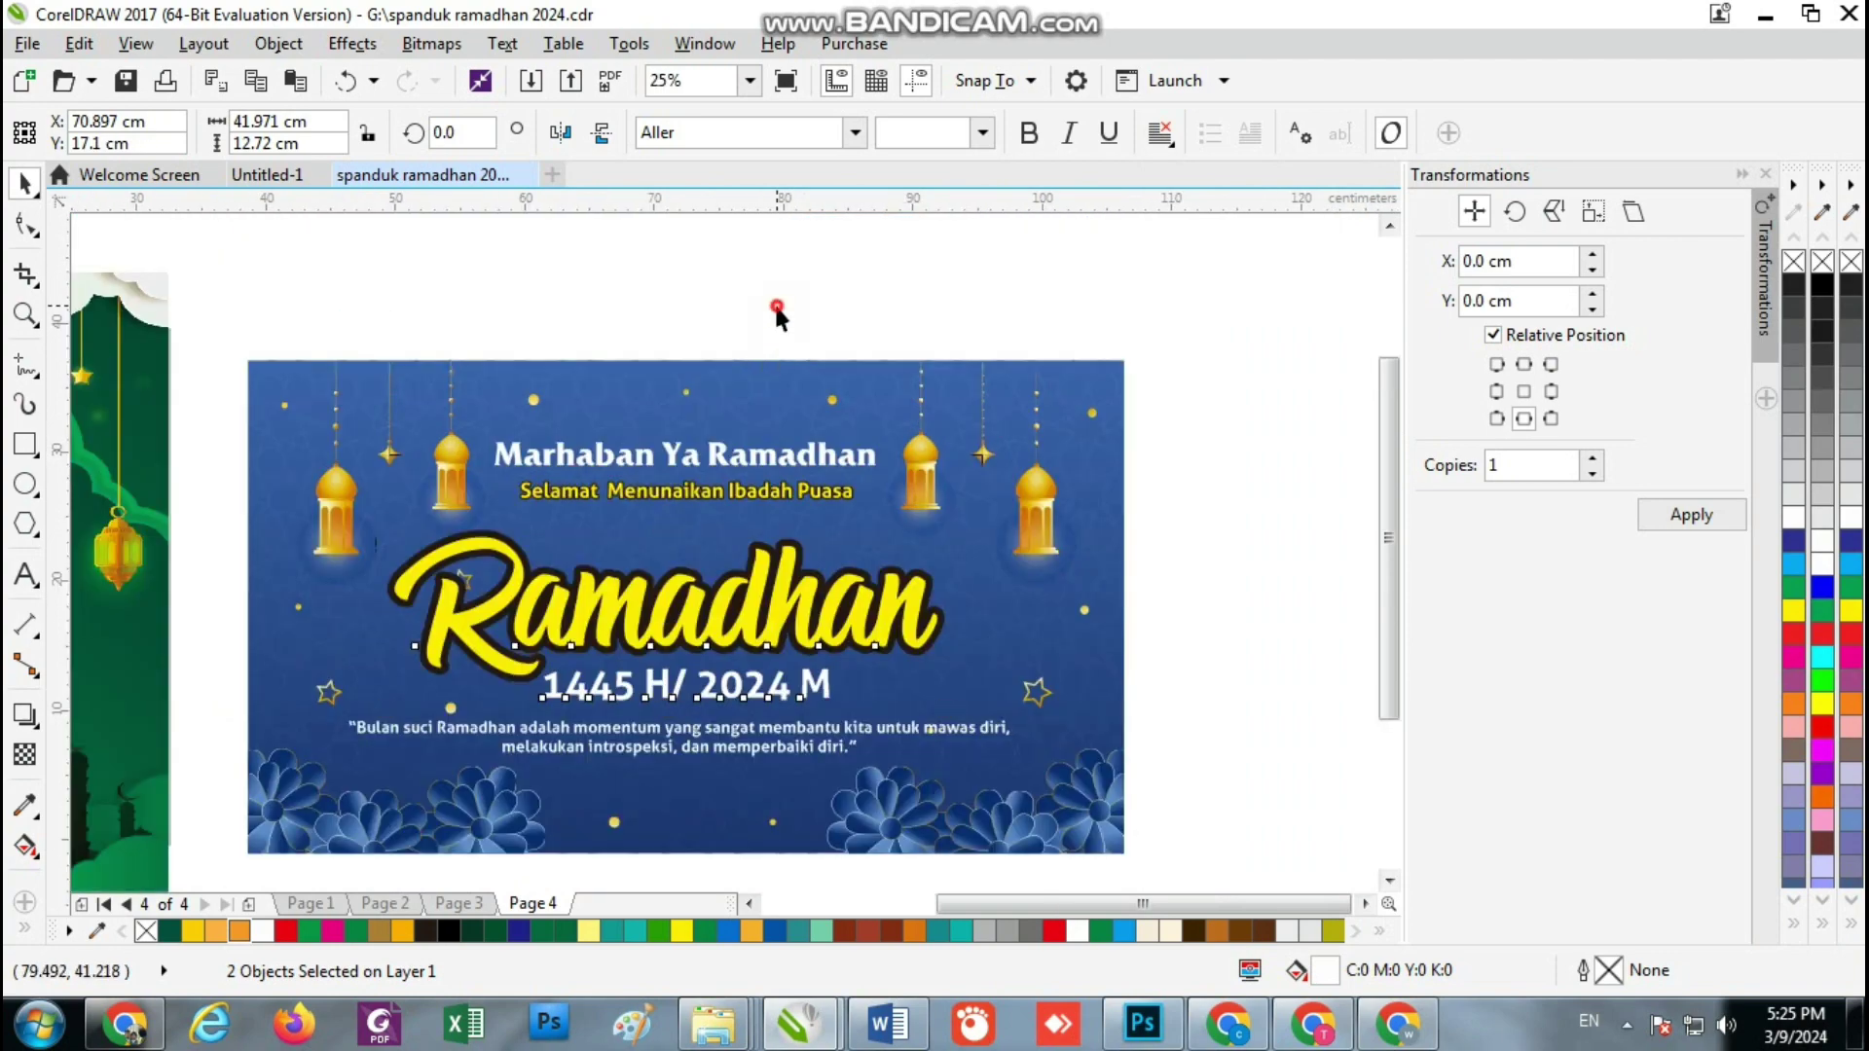
left_click(772, 304)
Move the "Marhaban Ya Ramadhan" and "Selamat Menunaikan Ibadah Puasa" lines down, closer to the yellow Ramadhan title
left_click(786, 453)
scroll(786, 453, "up", 1)
left_click(790, 497, "shift")
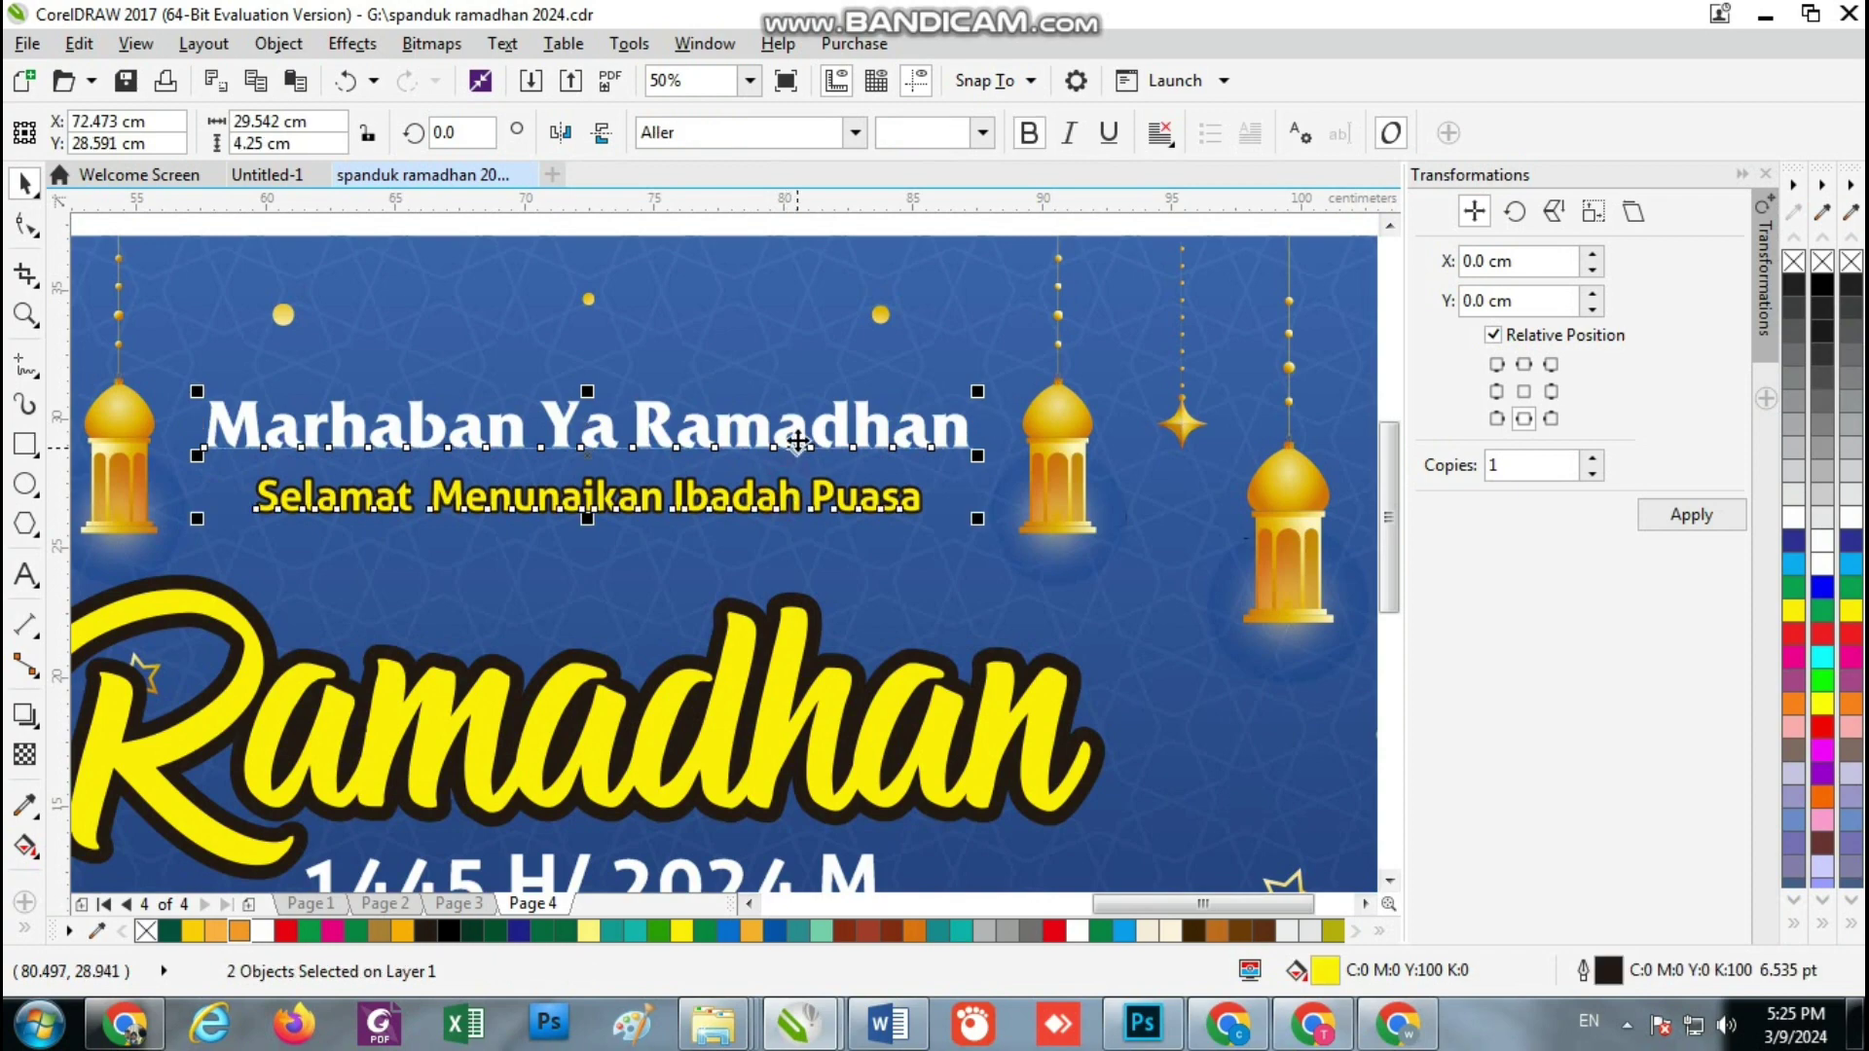
left_click_drag(801, 452, 798, 497)
scroll(749, 397, "down", 1)
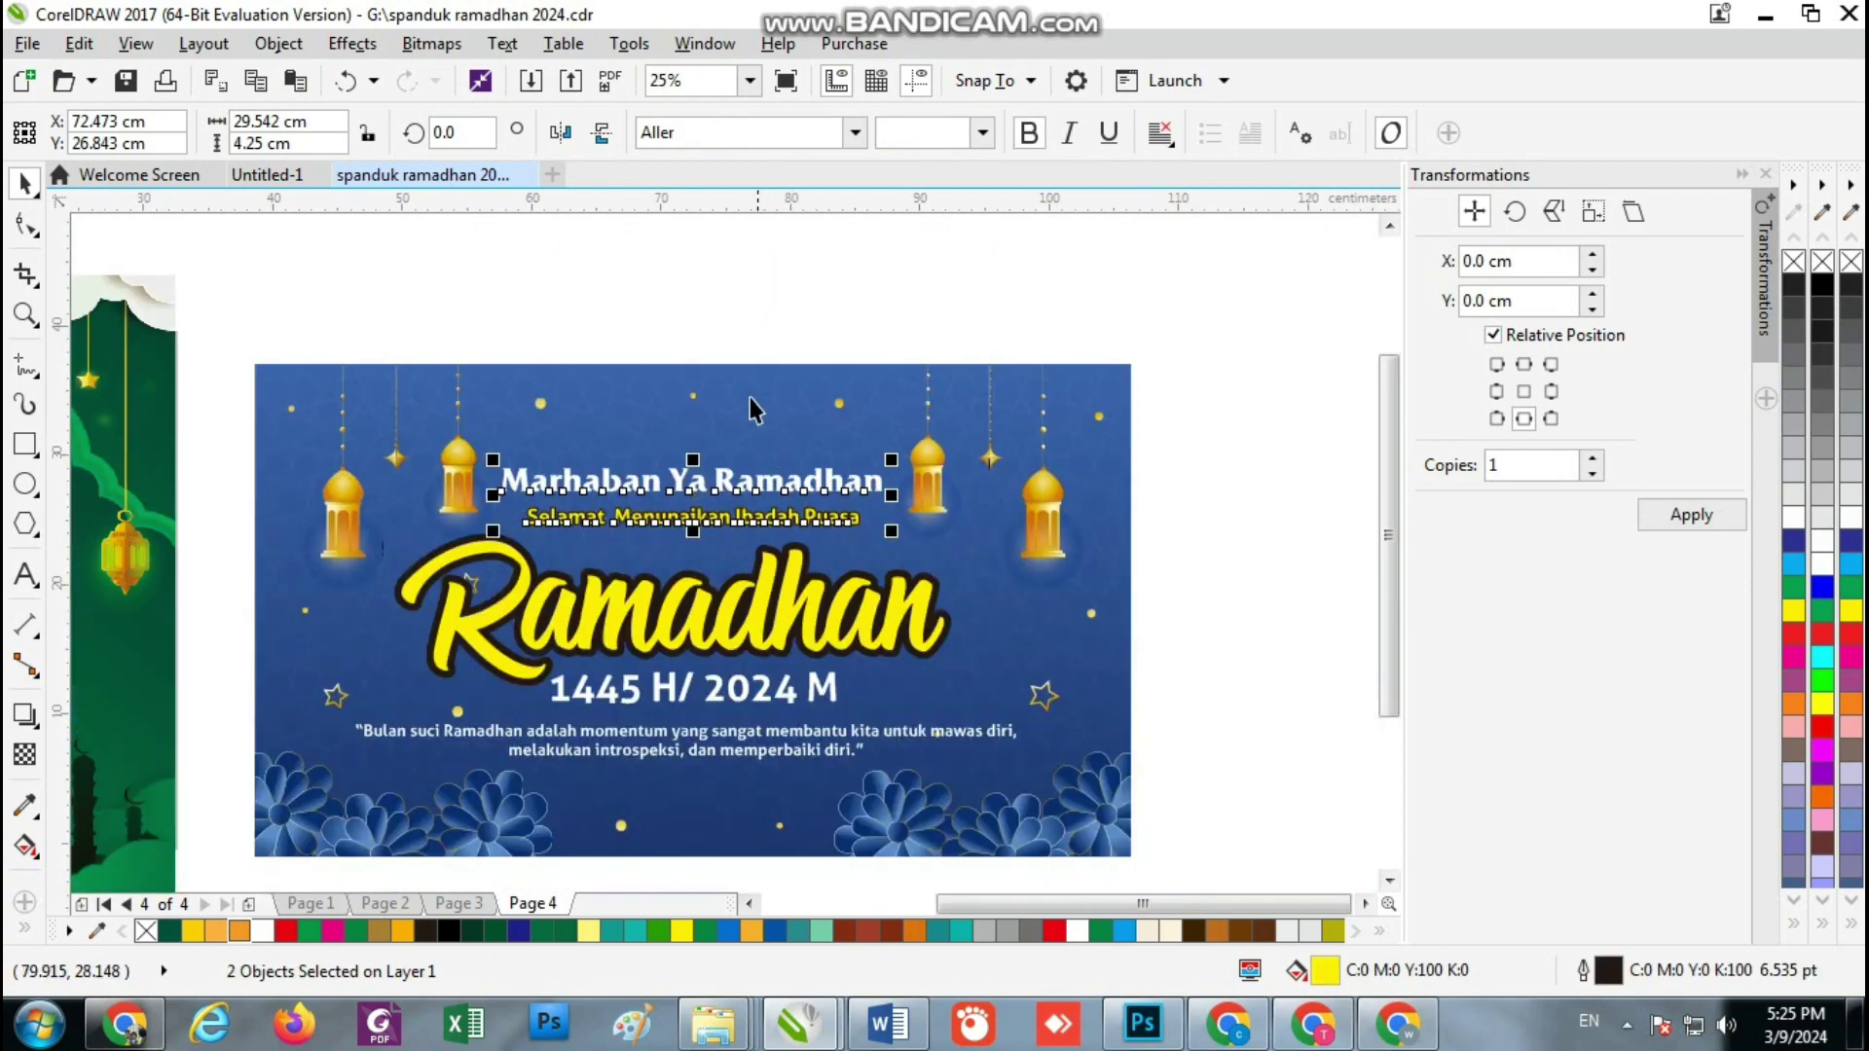
left_click(720, 288)
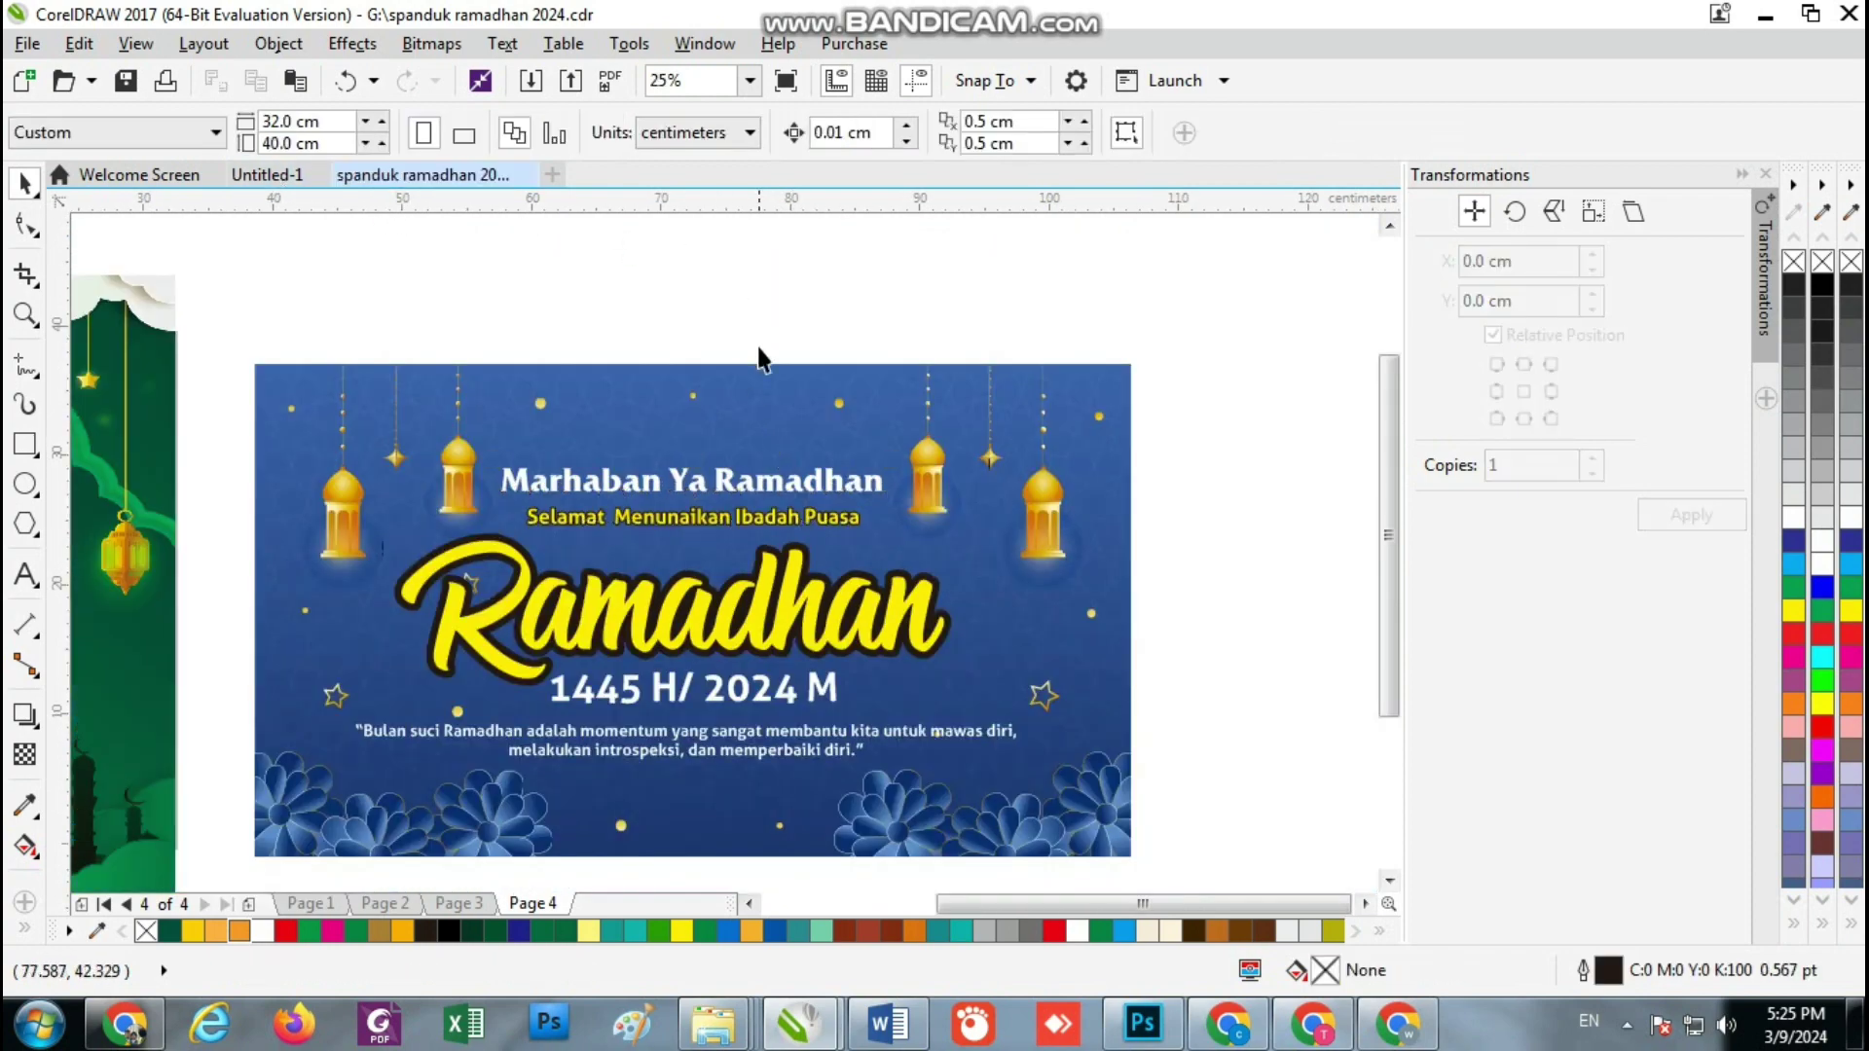
Copy the "NAMA INSTANSI/ORGANISASI ANDA" text, its frame and the "Mengucapkan :" line from the first banner on Page 1
left_click(310, 903)
scroll(737, 346, "down", 1)
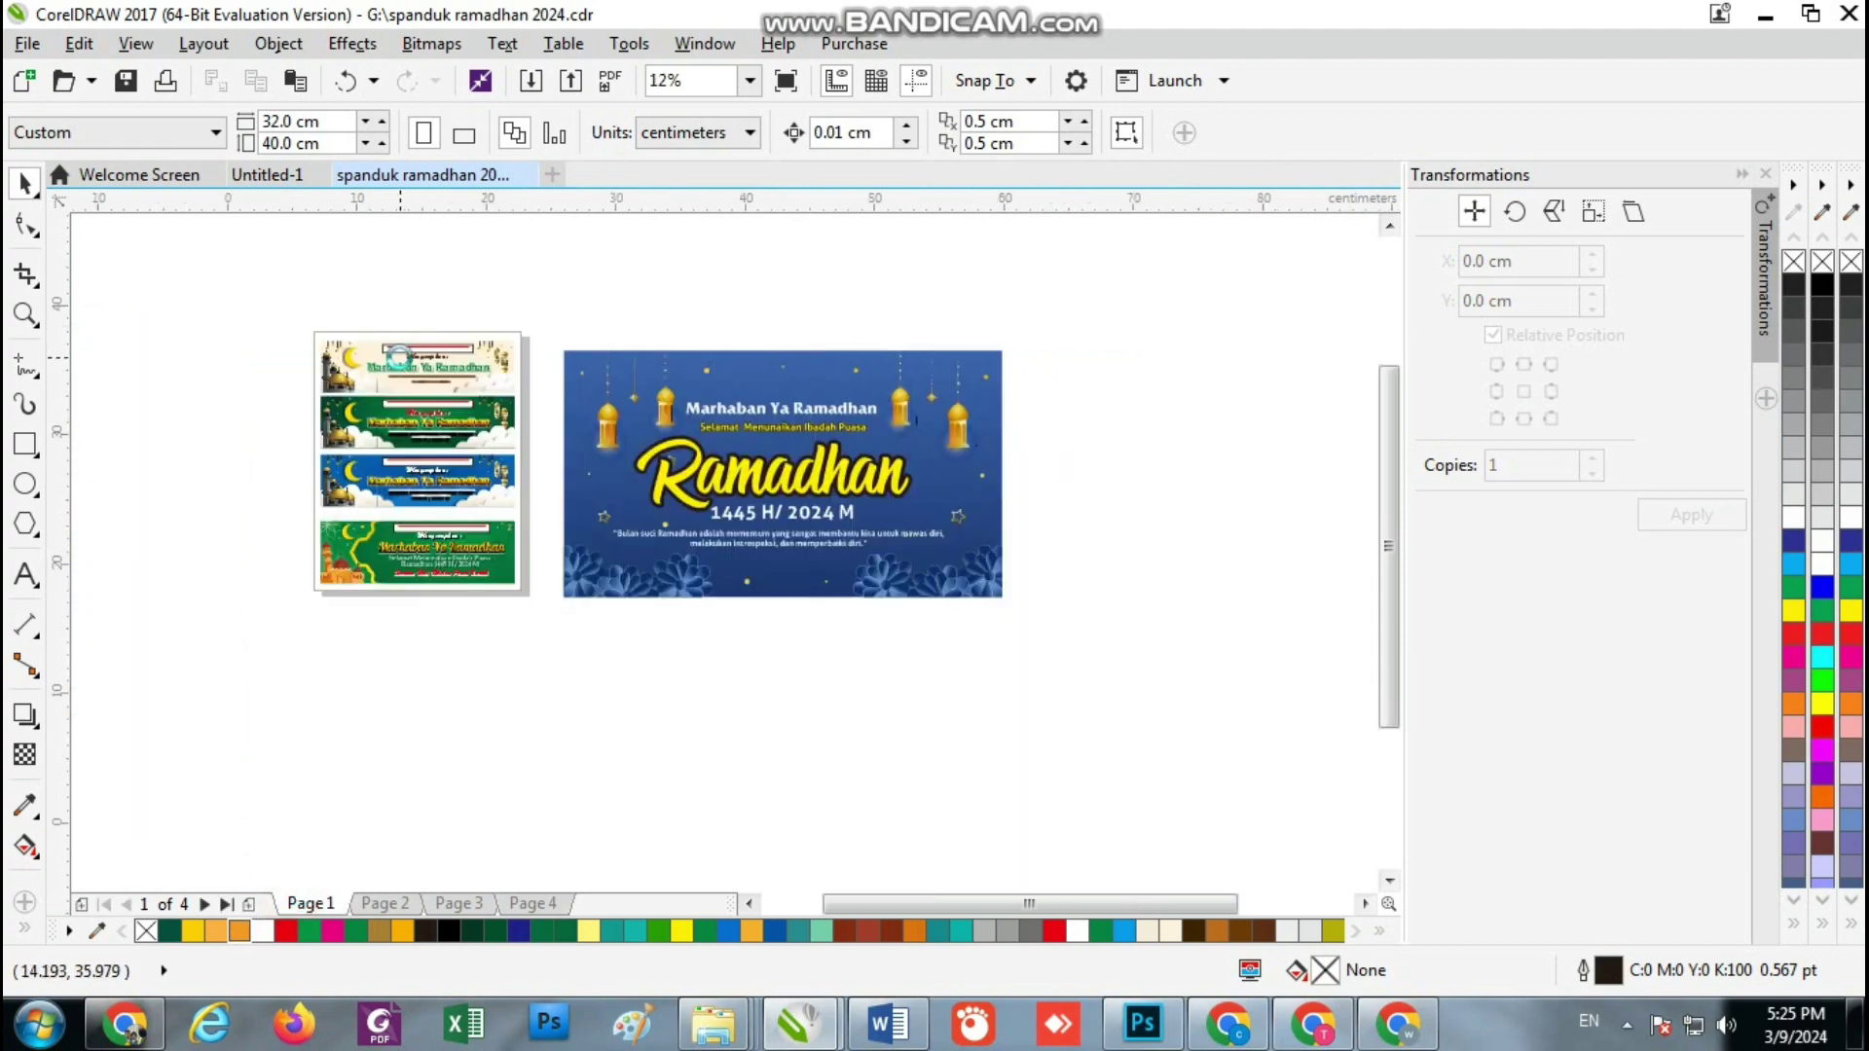
scroll(438, 350, "up", 2)
left_click(464, 324)
scroll(464, 321, "up", 1)
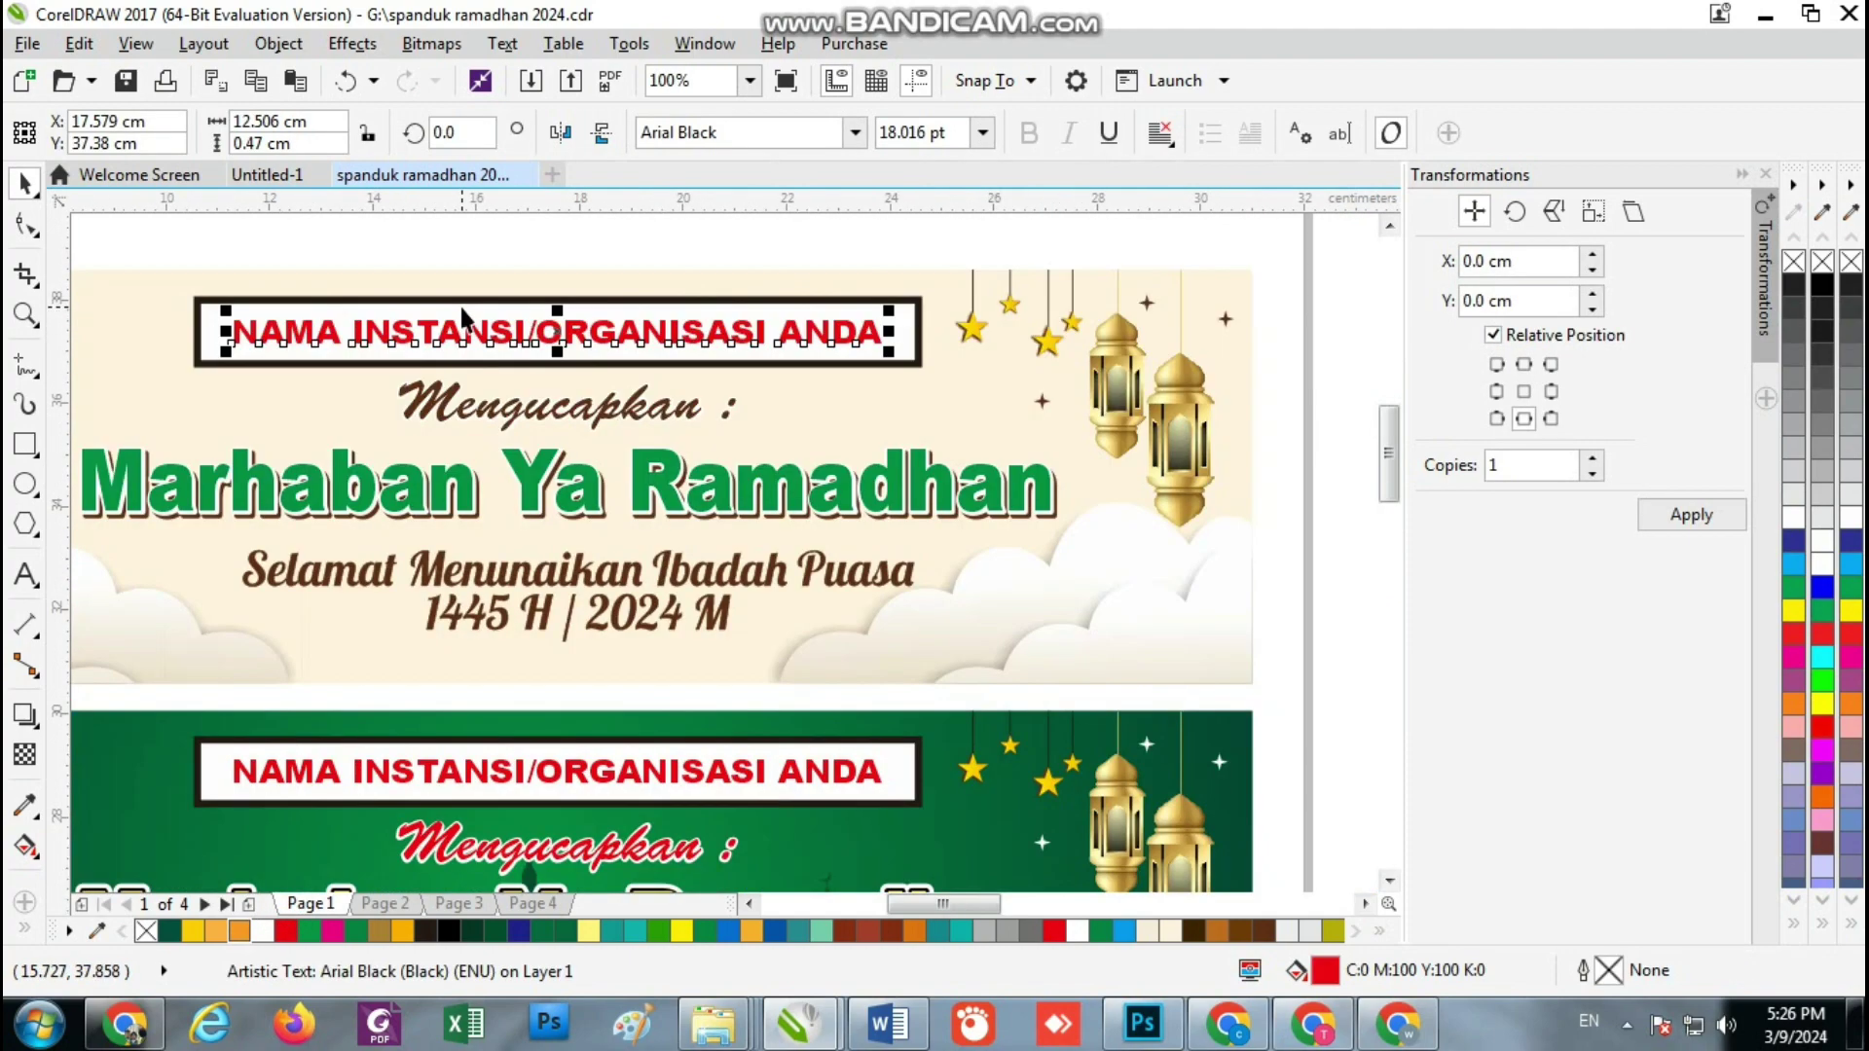
left_click(487, 299, "shift")
left_click(501, 412, "shift")
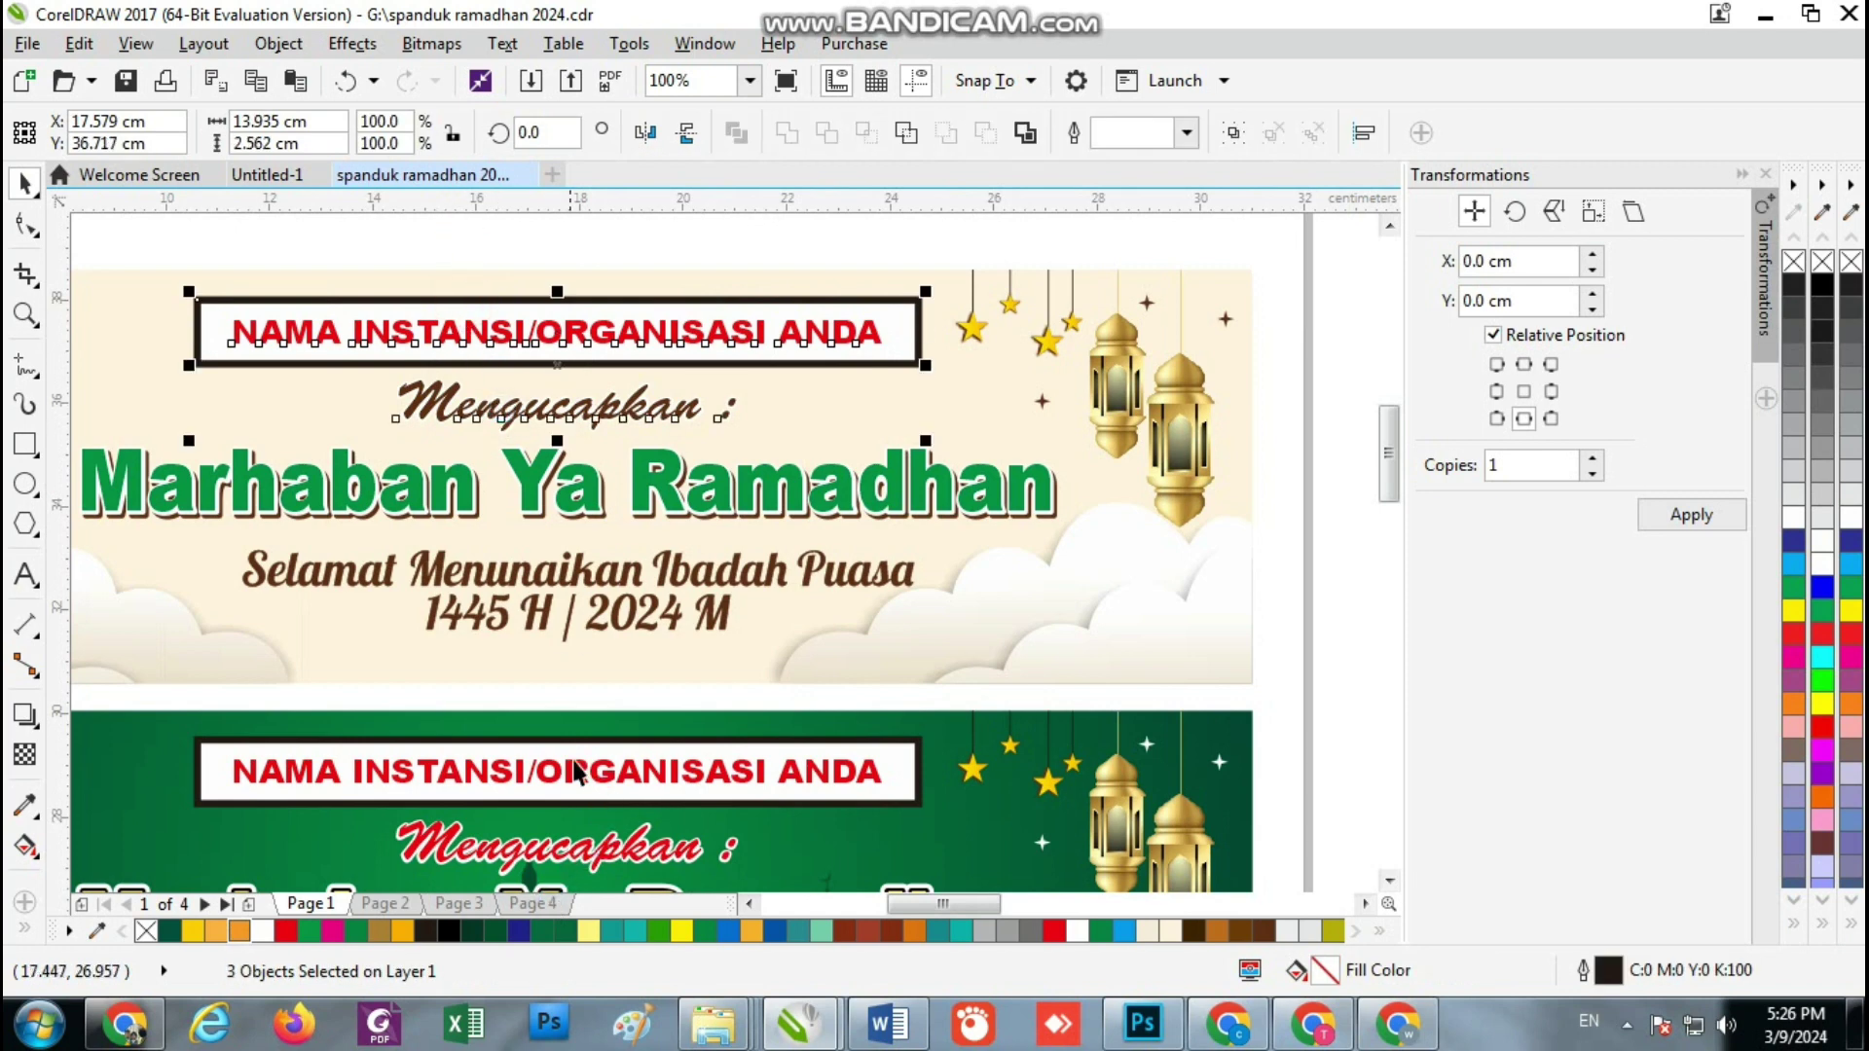
Paste the copied organisation name block on Page 4 and place it above "Marhaban Ya Ramadhan" on the blue background
left_click(531, 903)
scroll(515, 418, "down", 3)
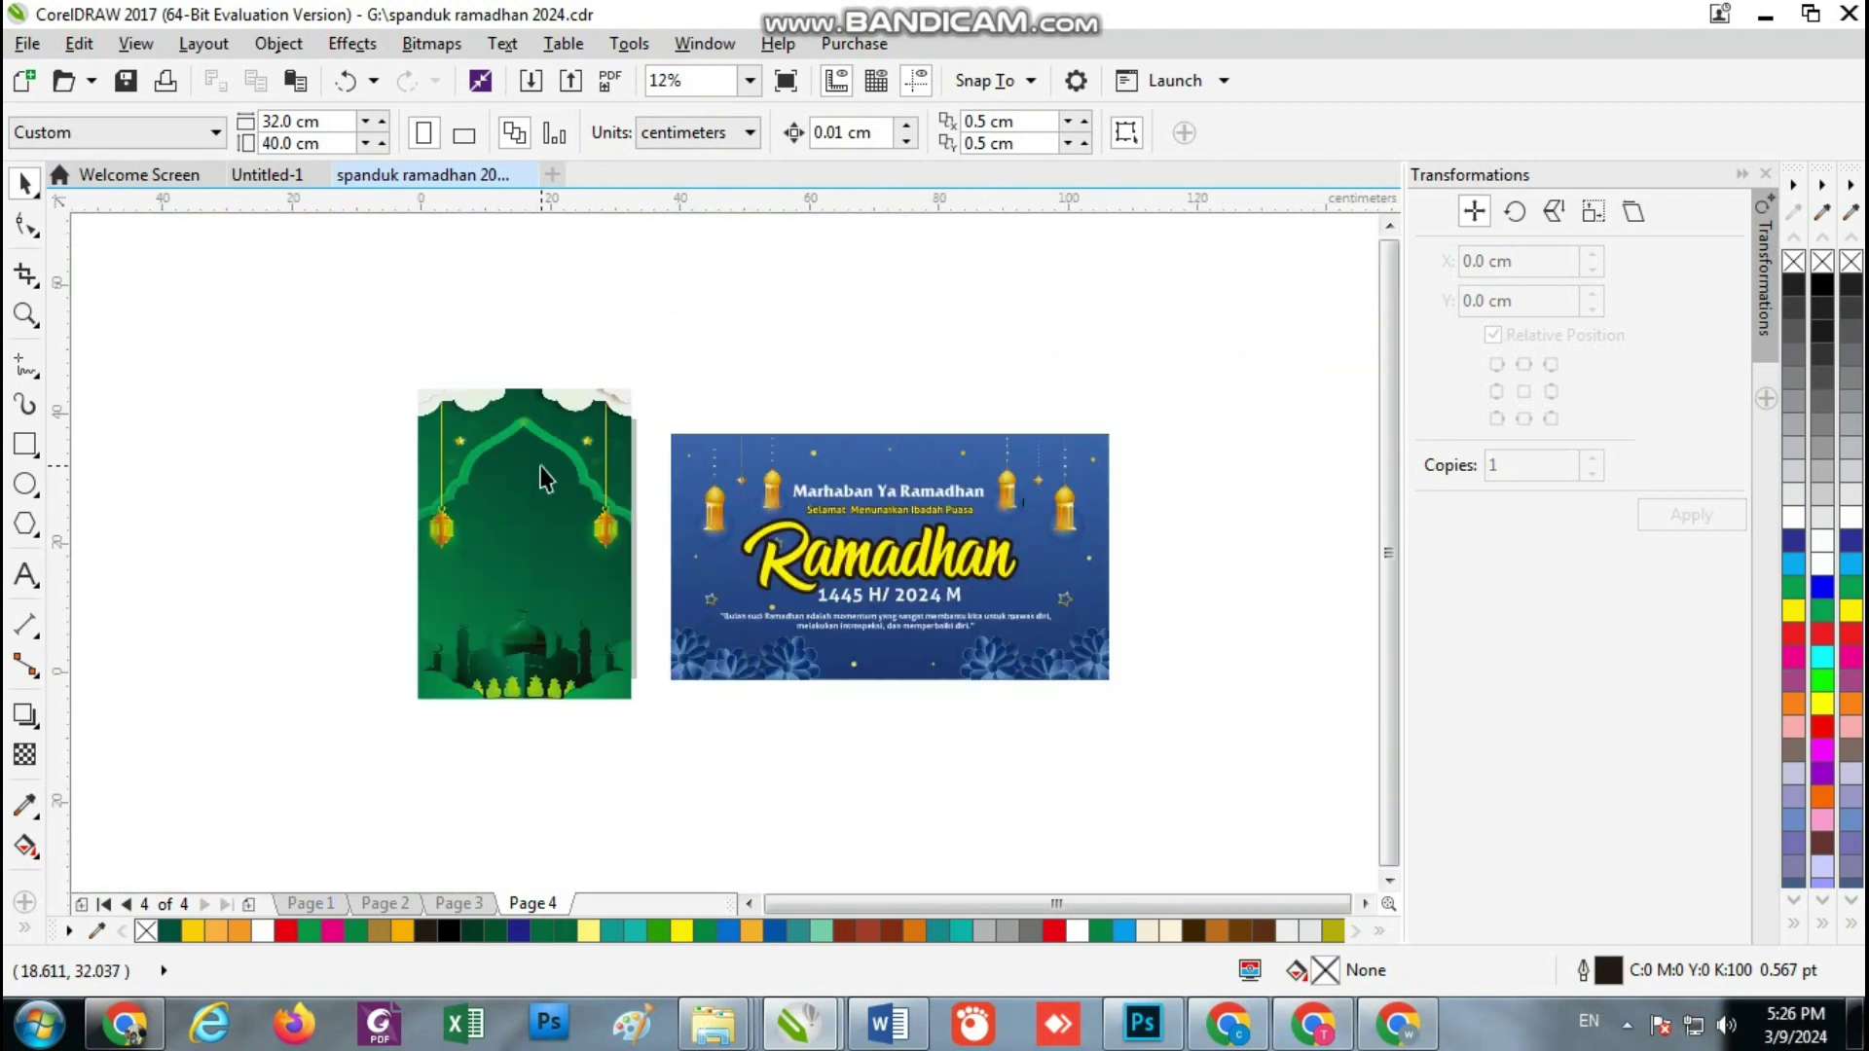
scroll(990, 450, "up", 1)
key("ctrl+v")
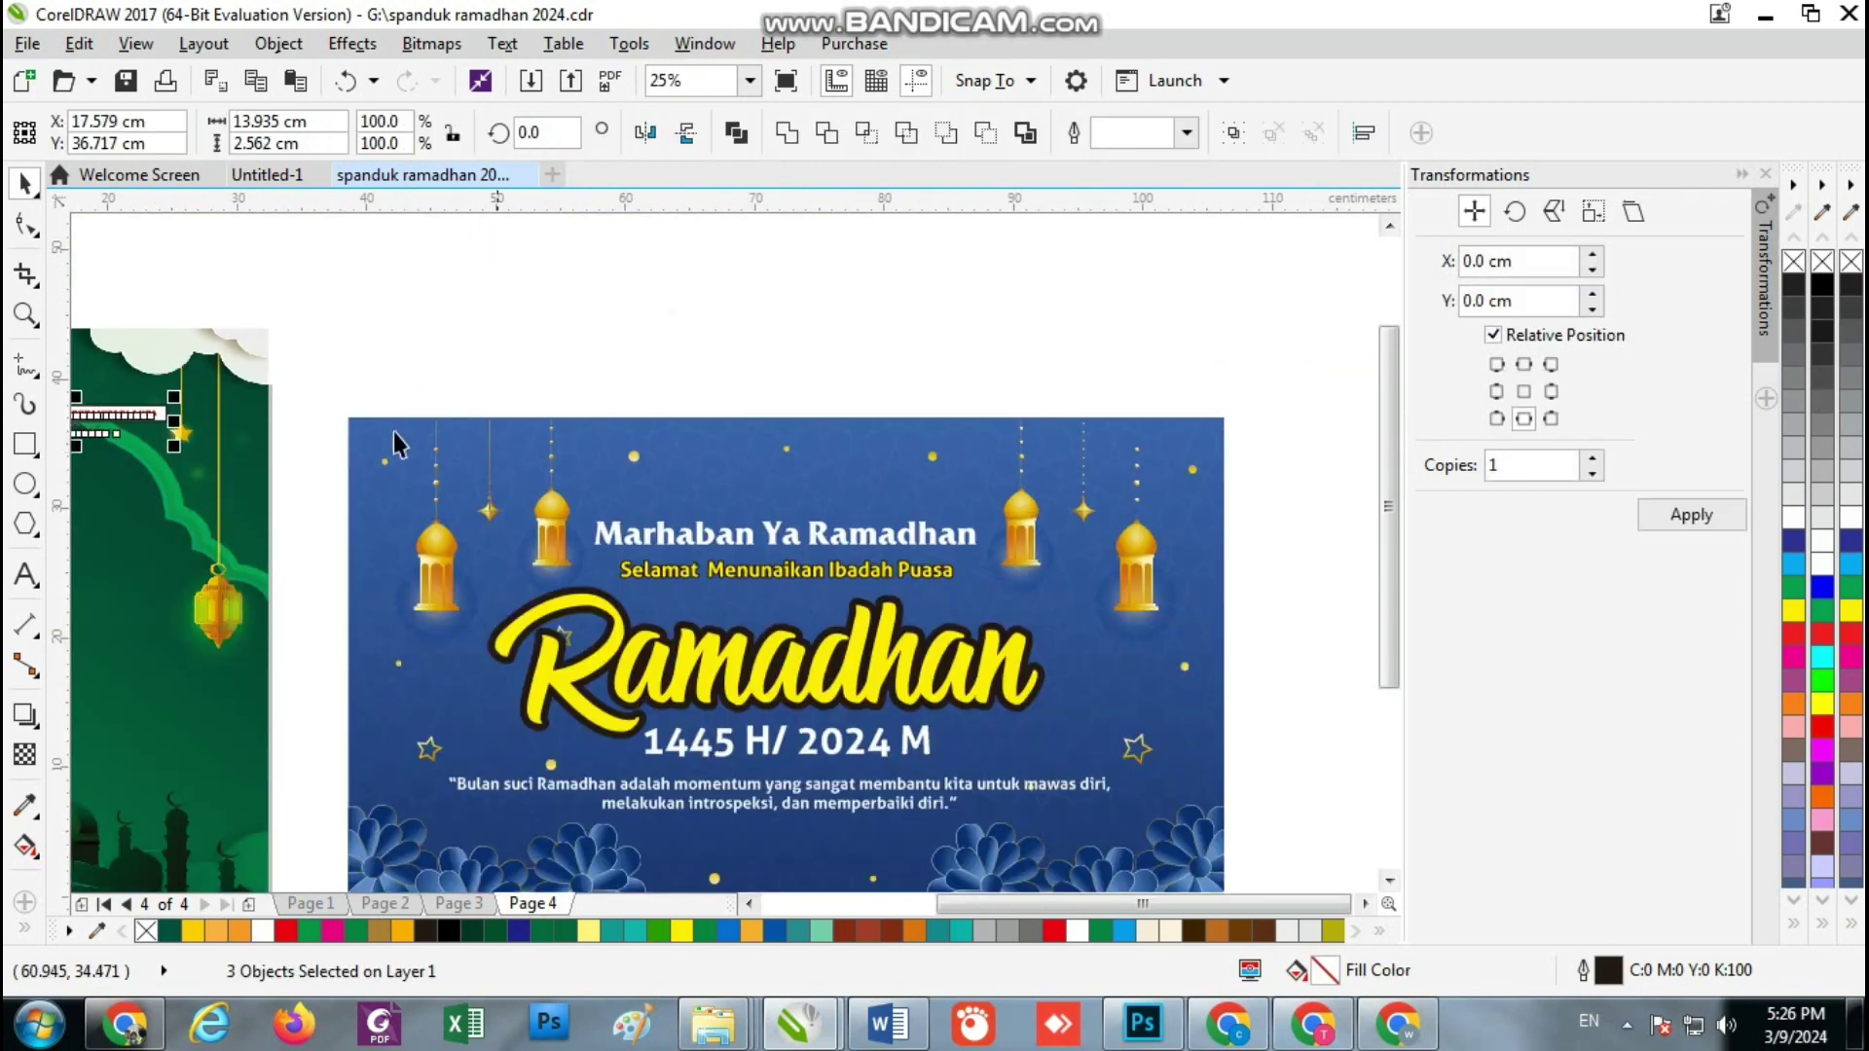
left_click_drag(141, 417, 839, 468)
scroll(839, 468, "up", 1)
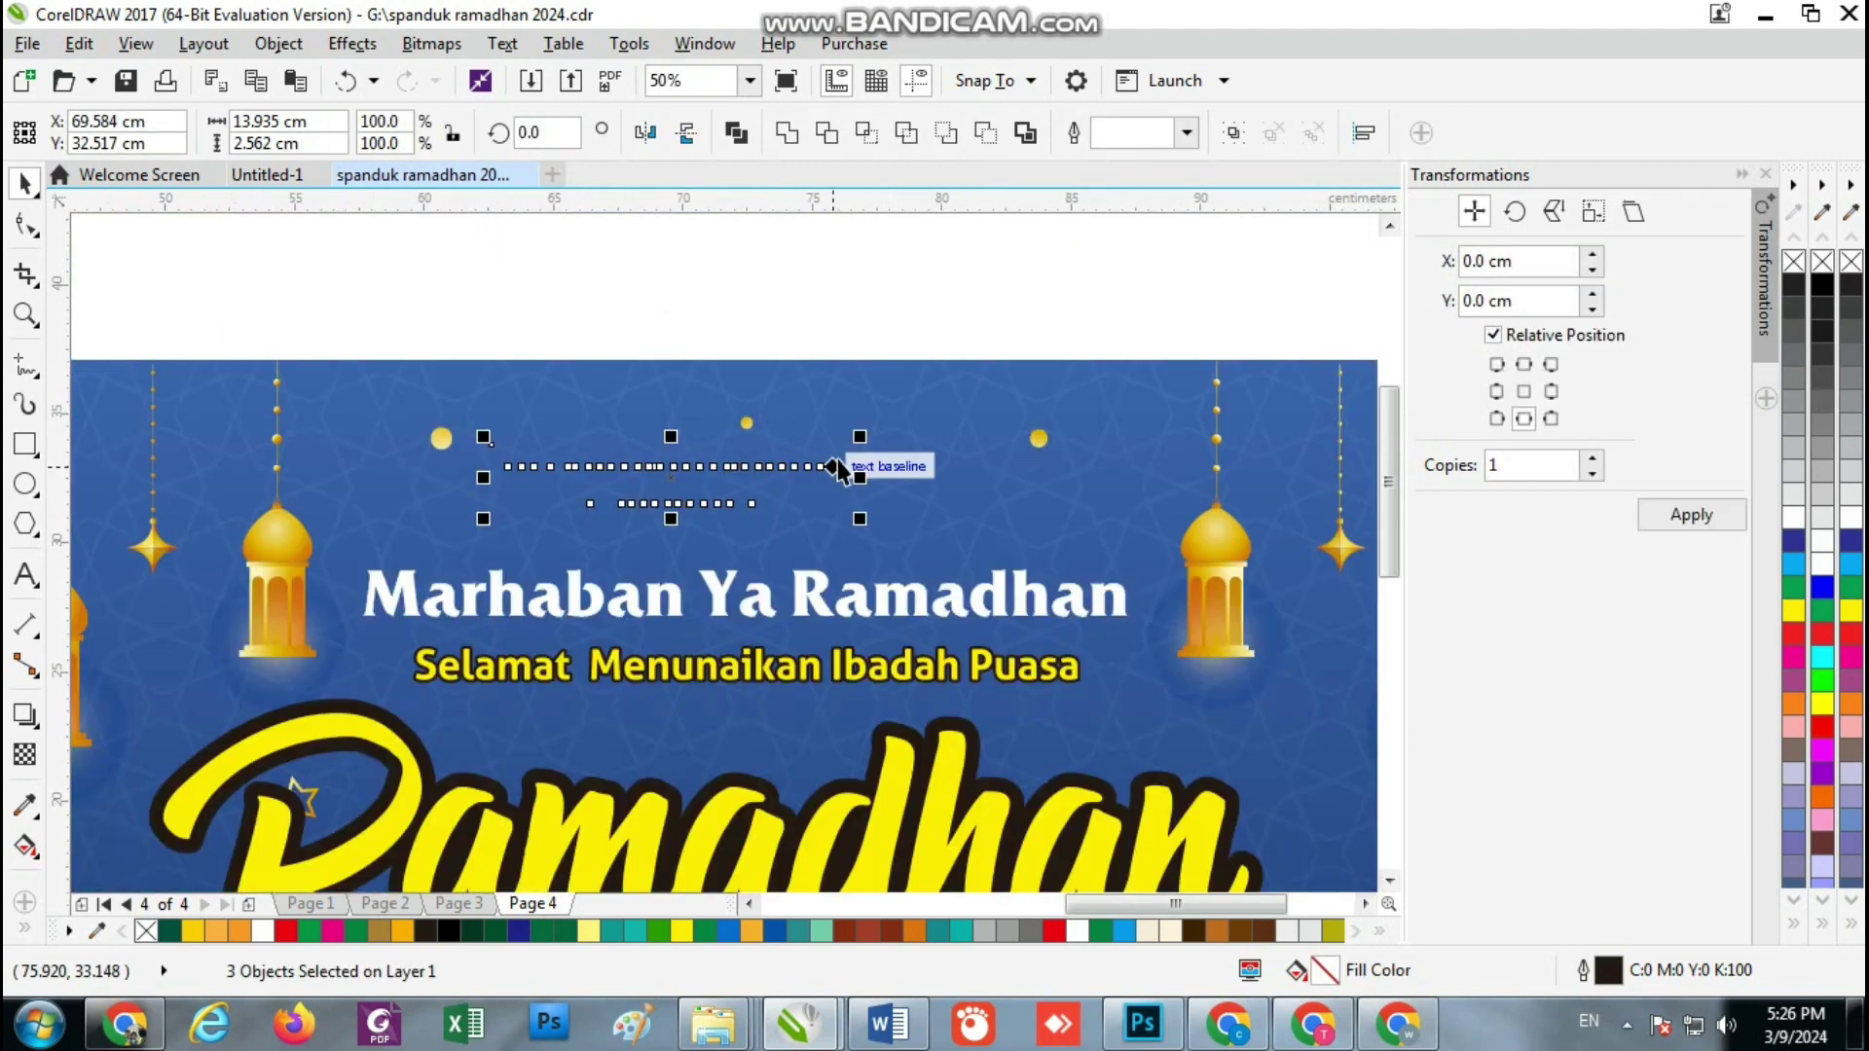
right_click(669, 477)
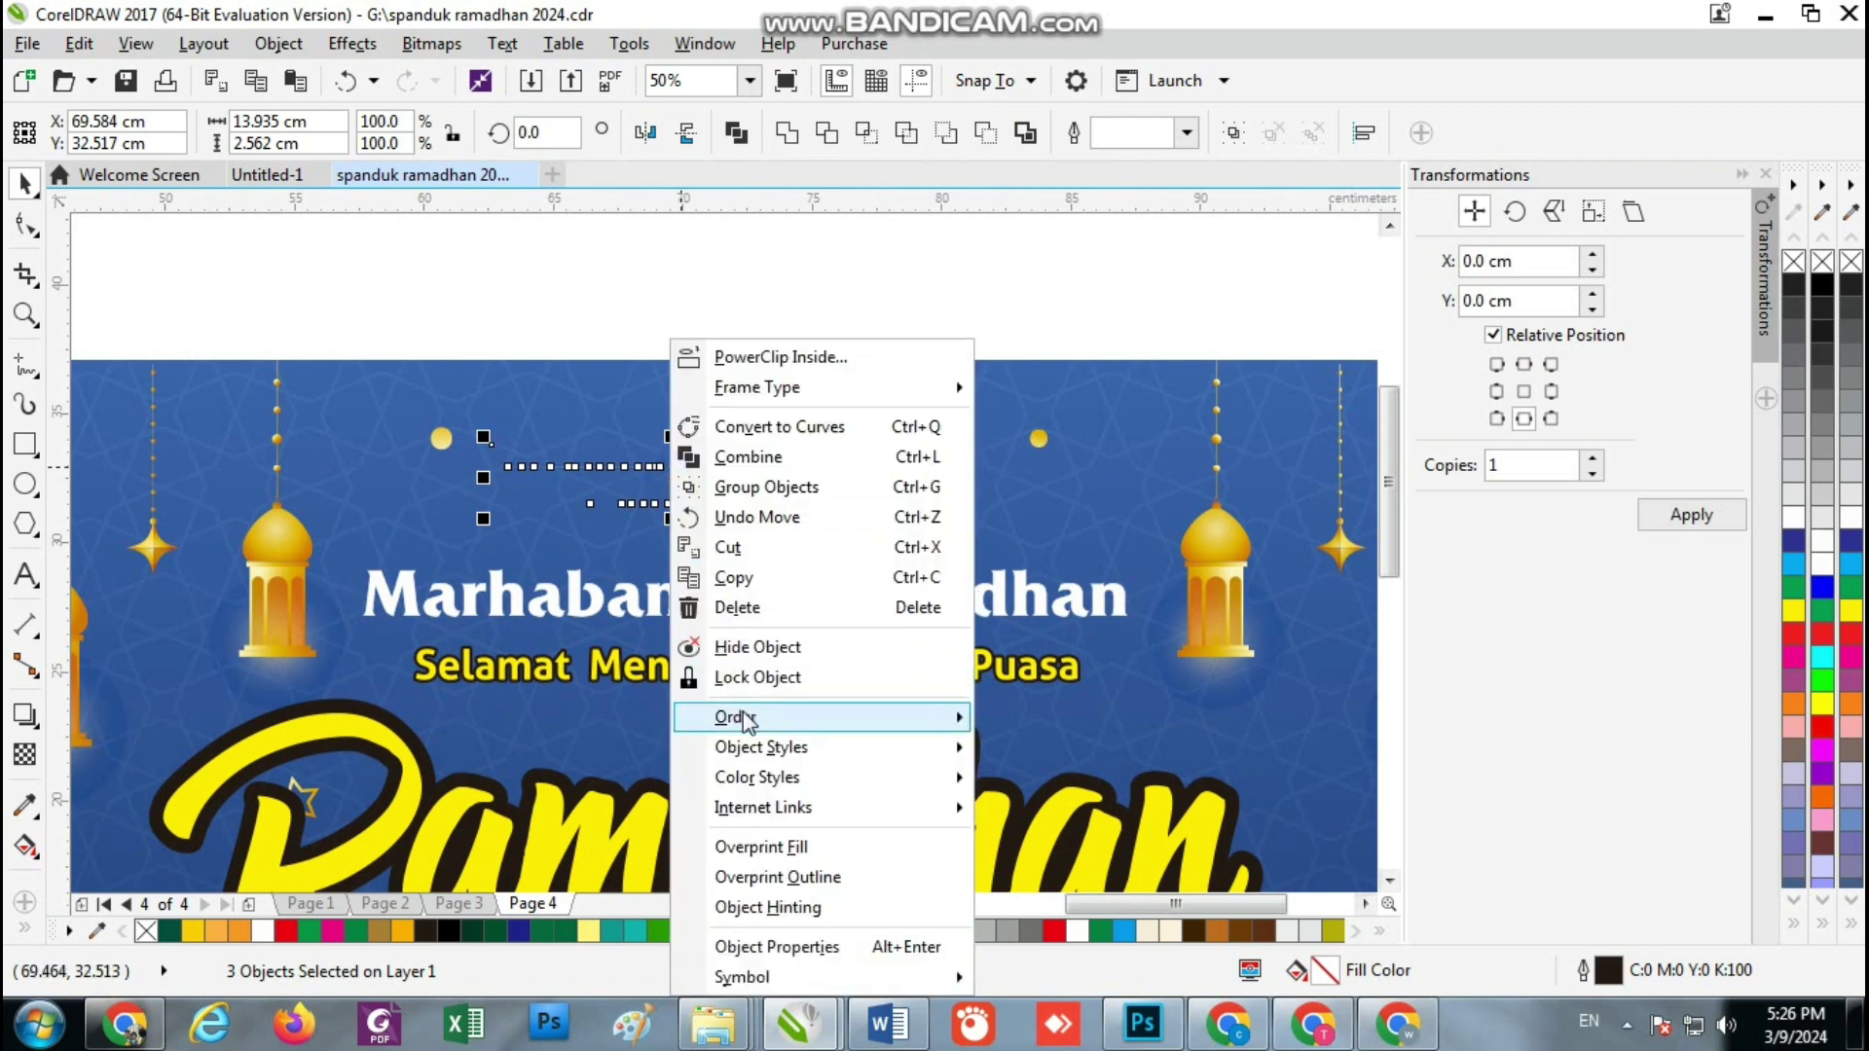
mouse_move(915, 717)
key("Escape")
key("Escape")
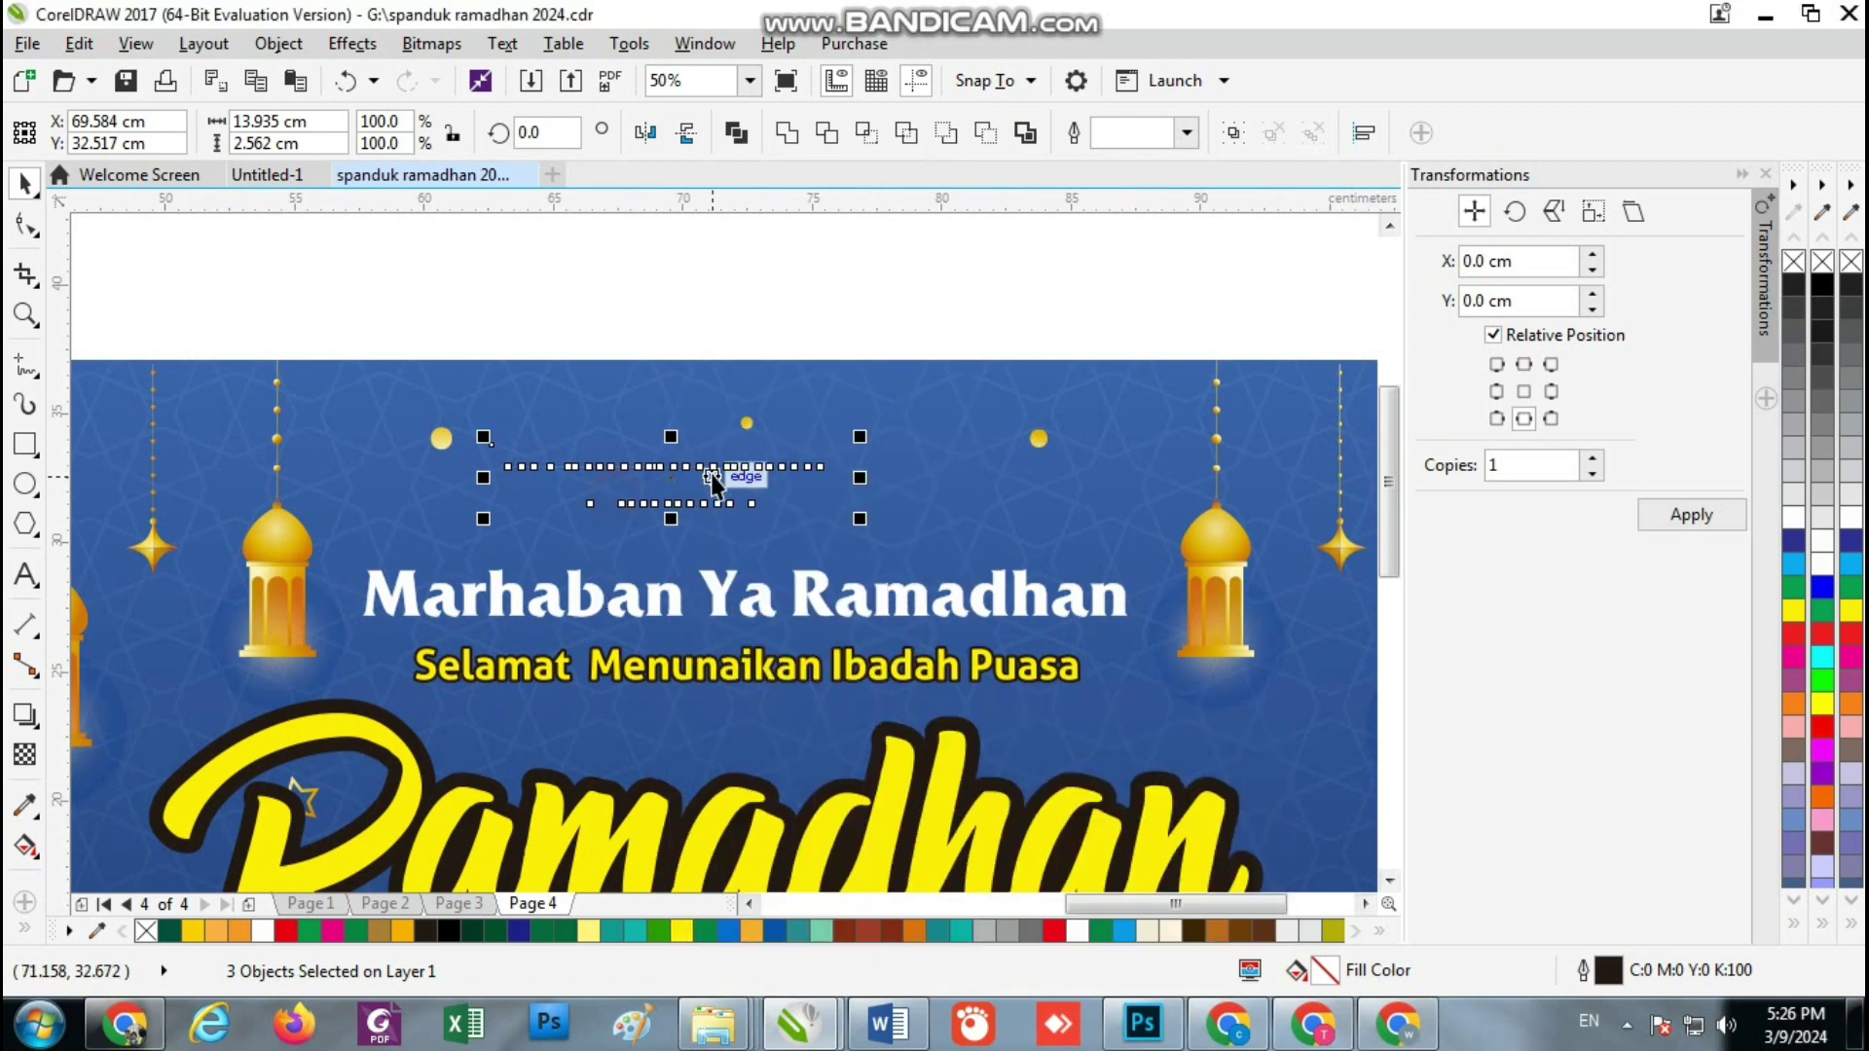
right_click(675, 475)
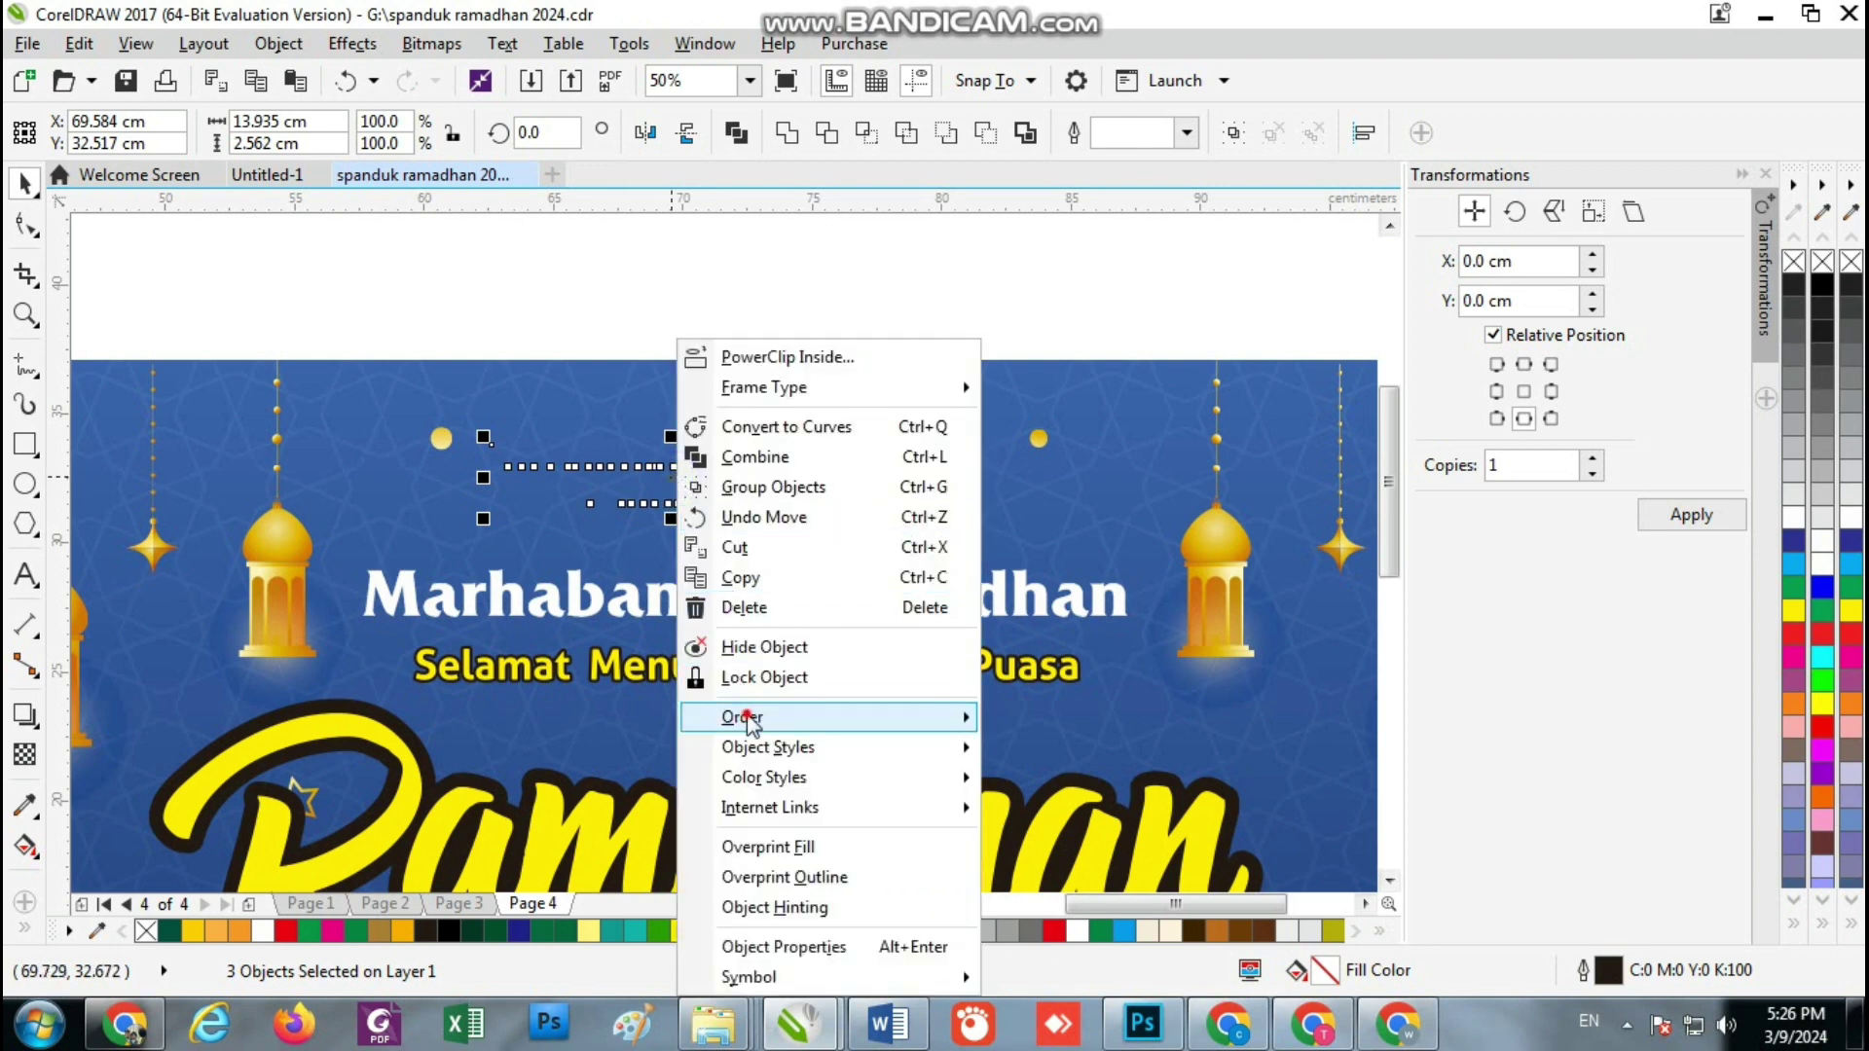
mouse_move(751, 721)
left_click(569, 396)
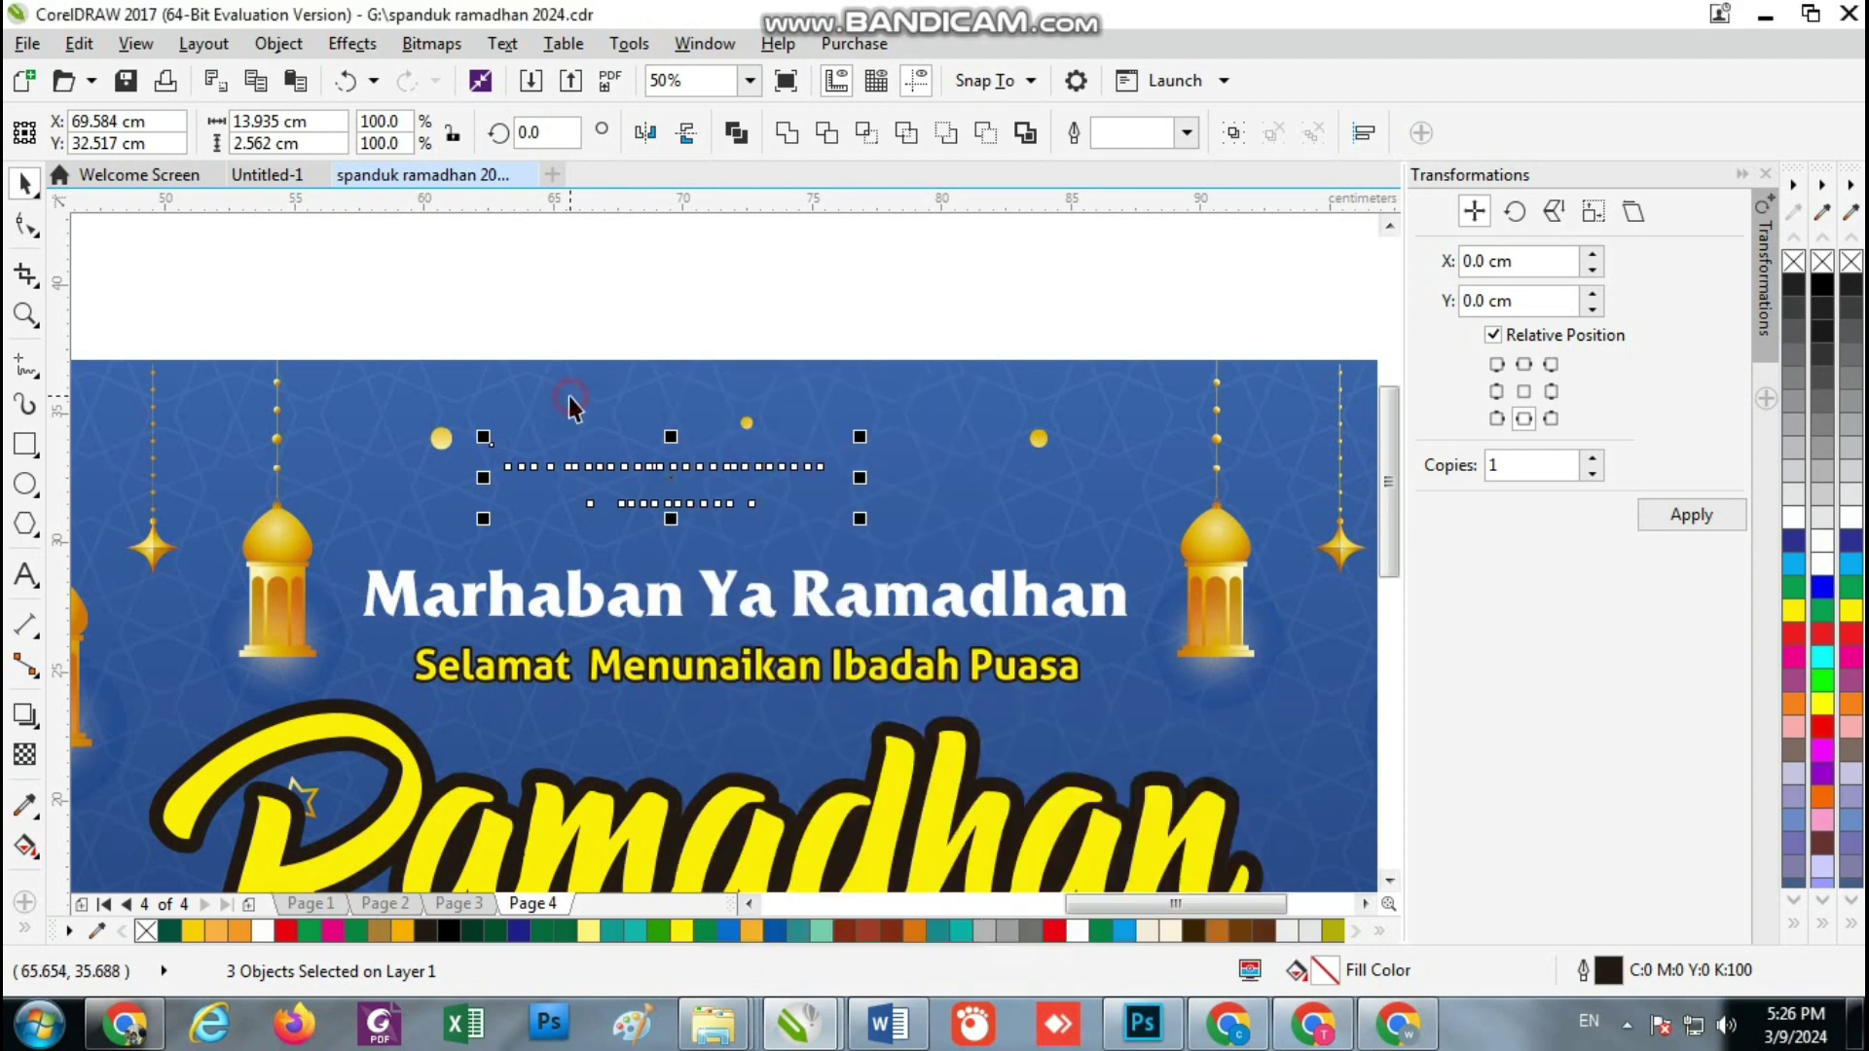
left_click(572, 383)
right_click(572, 382)
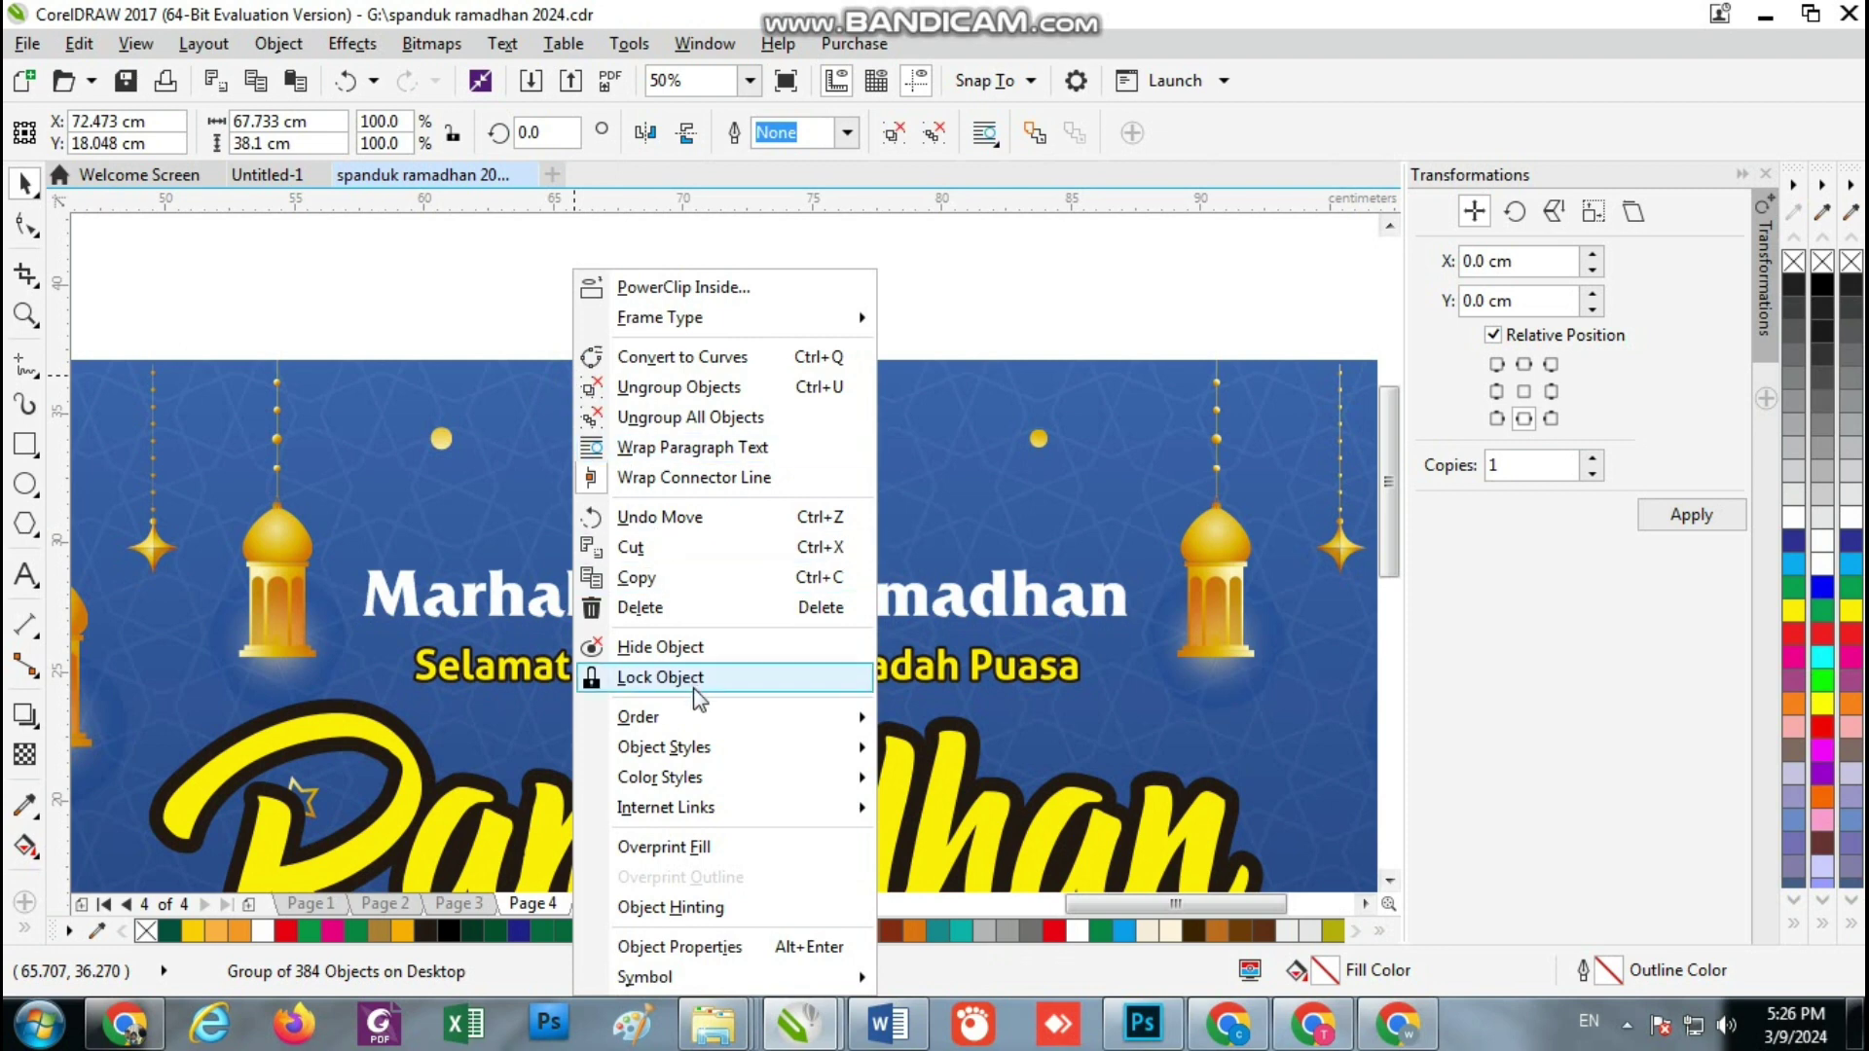
mouse_move(825, 730)
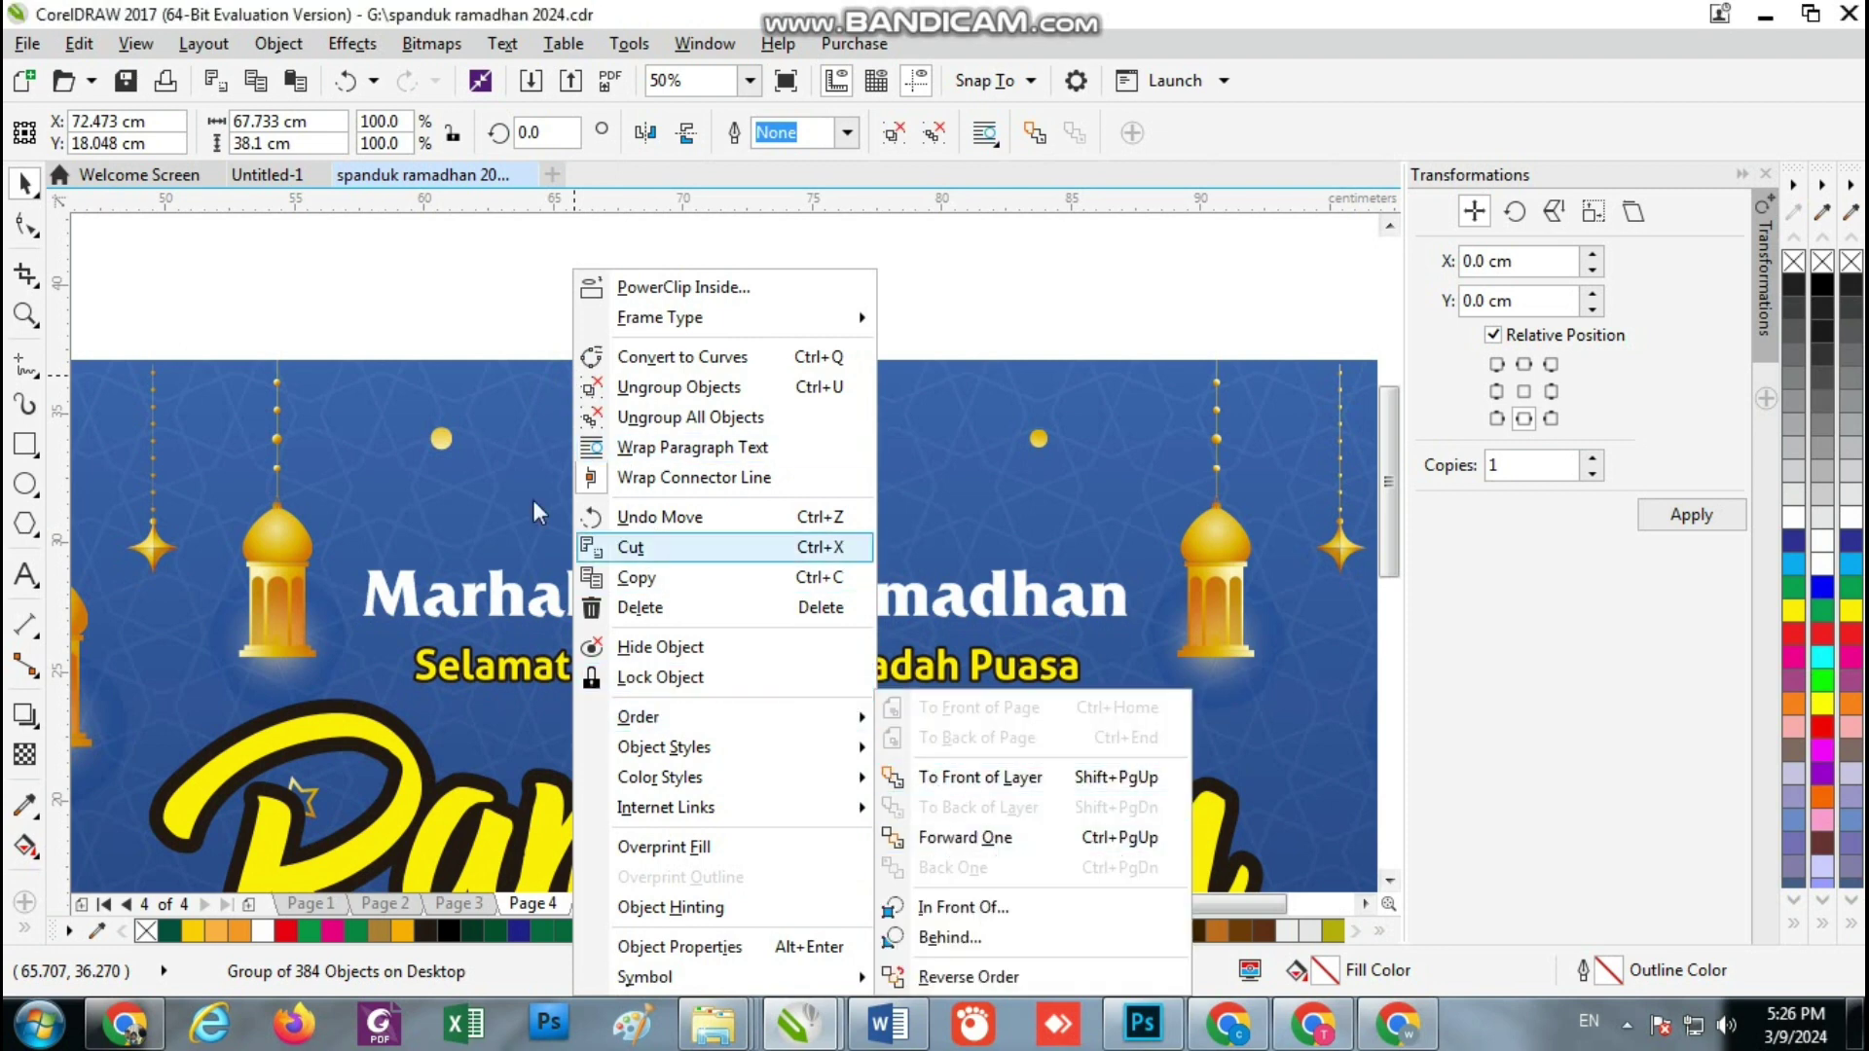
left_click(743, 346)
Shift the pasted organisation name block slightly up and closer to the blue banner's centre line
scroll(854, 278, "down", 2)
left_click_drag(640, 407, 761, 592)
scroll(734, 311, "up", 2)
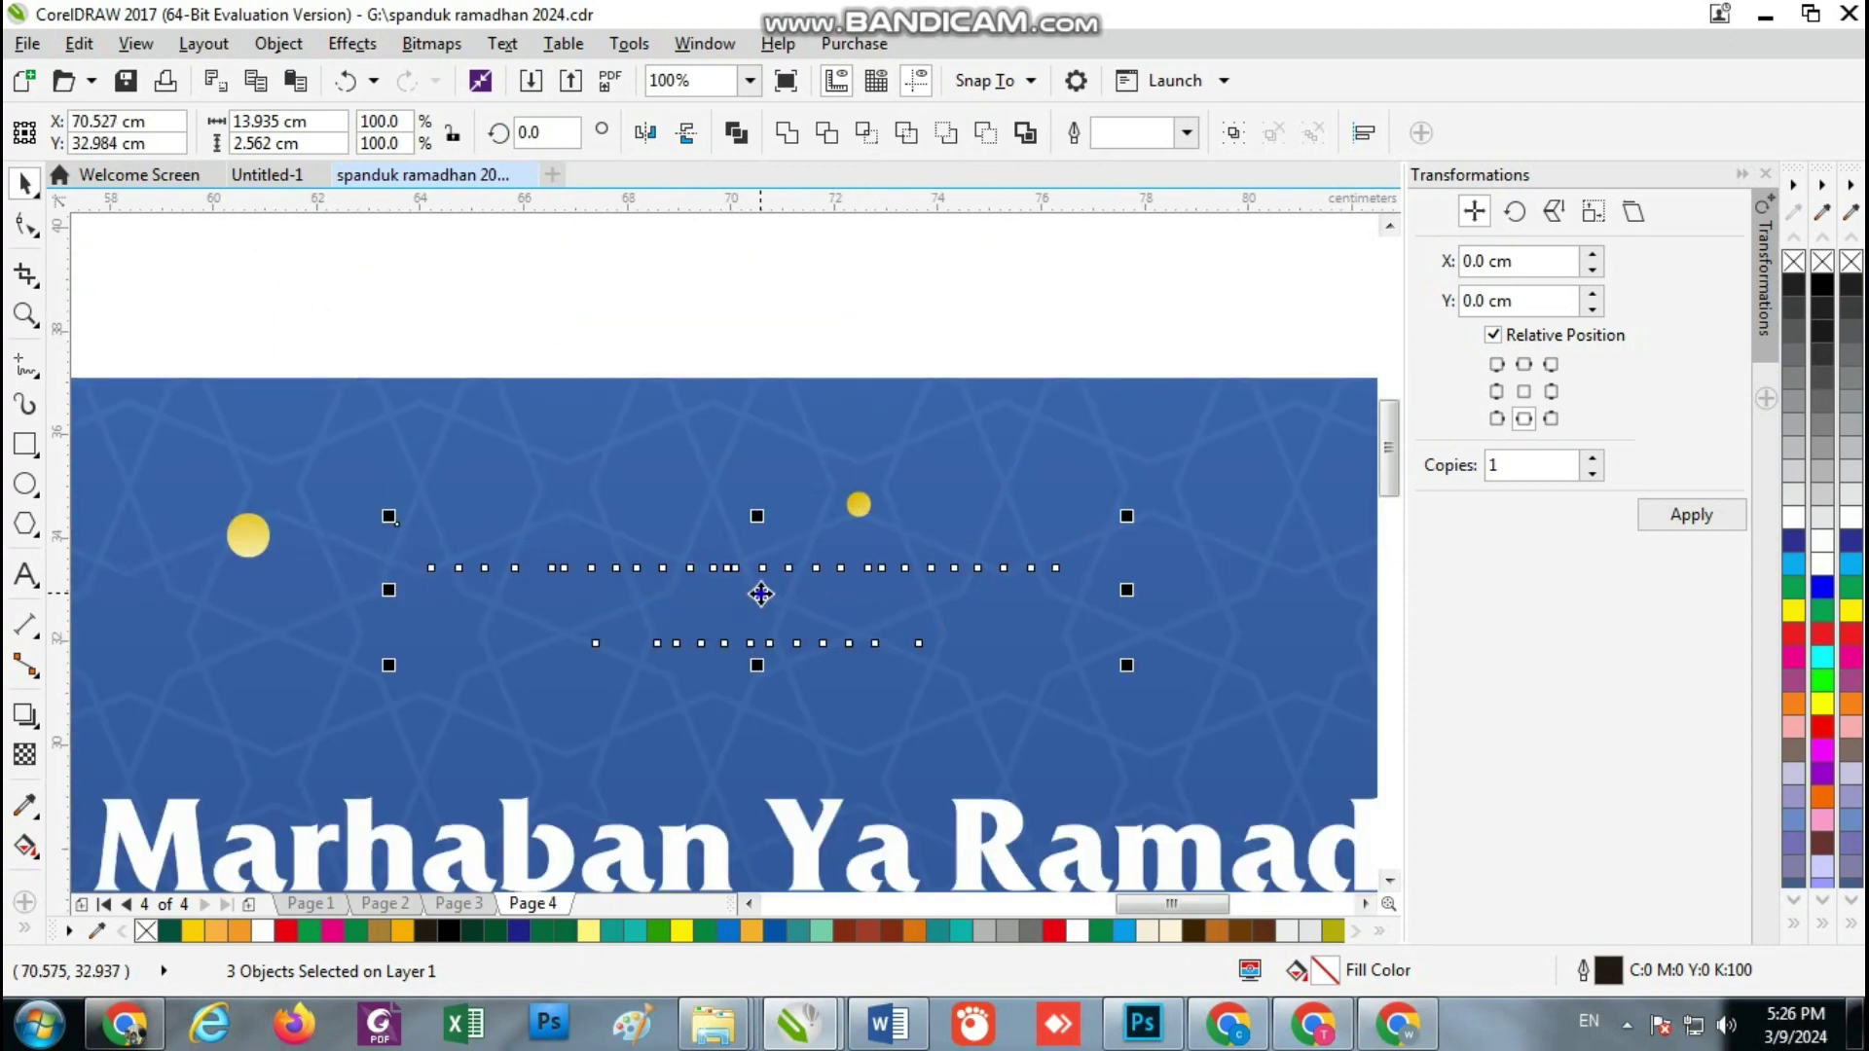
right_click(761, 593)
mouse_move(839, 725)
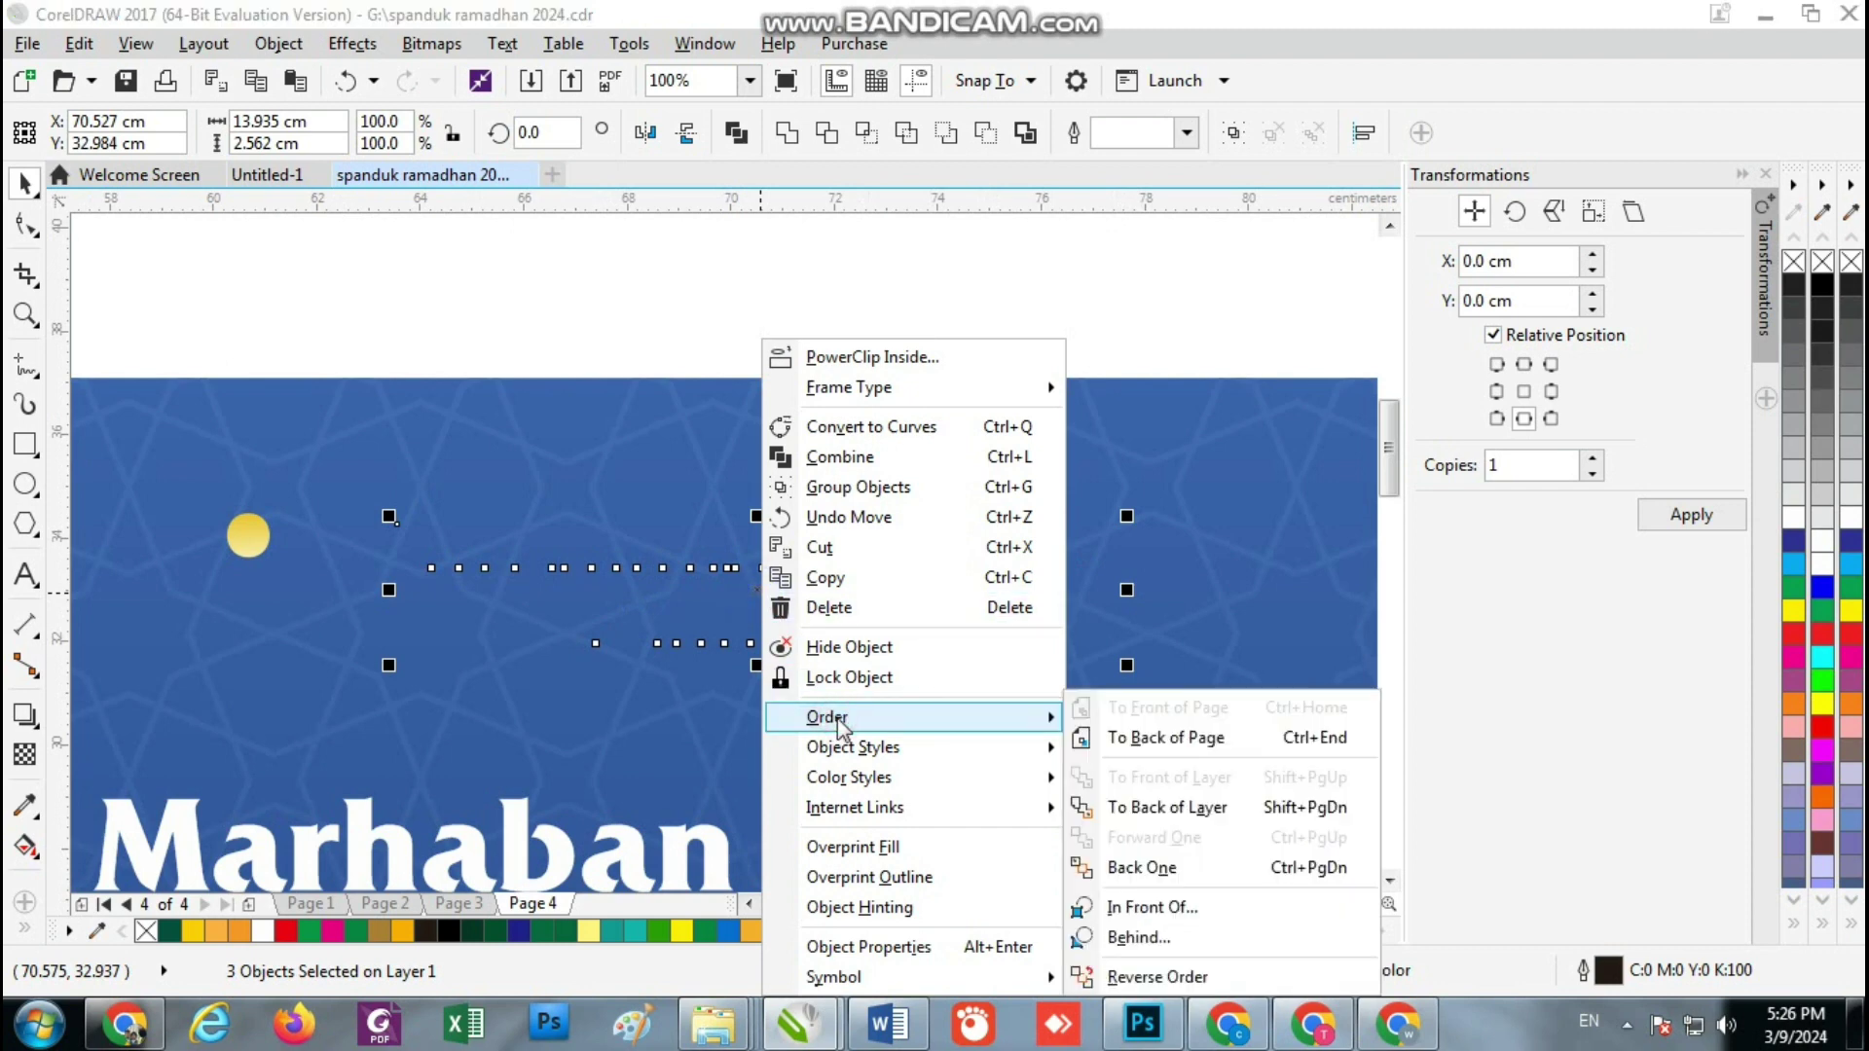
left_click(1166, 737)
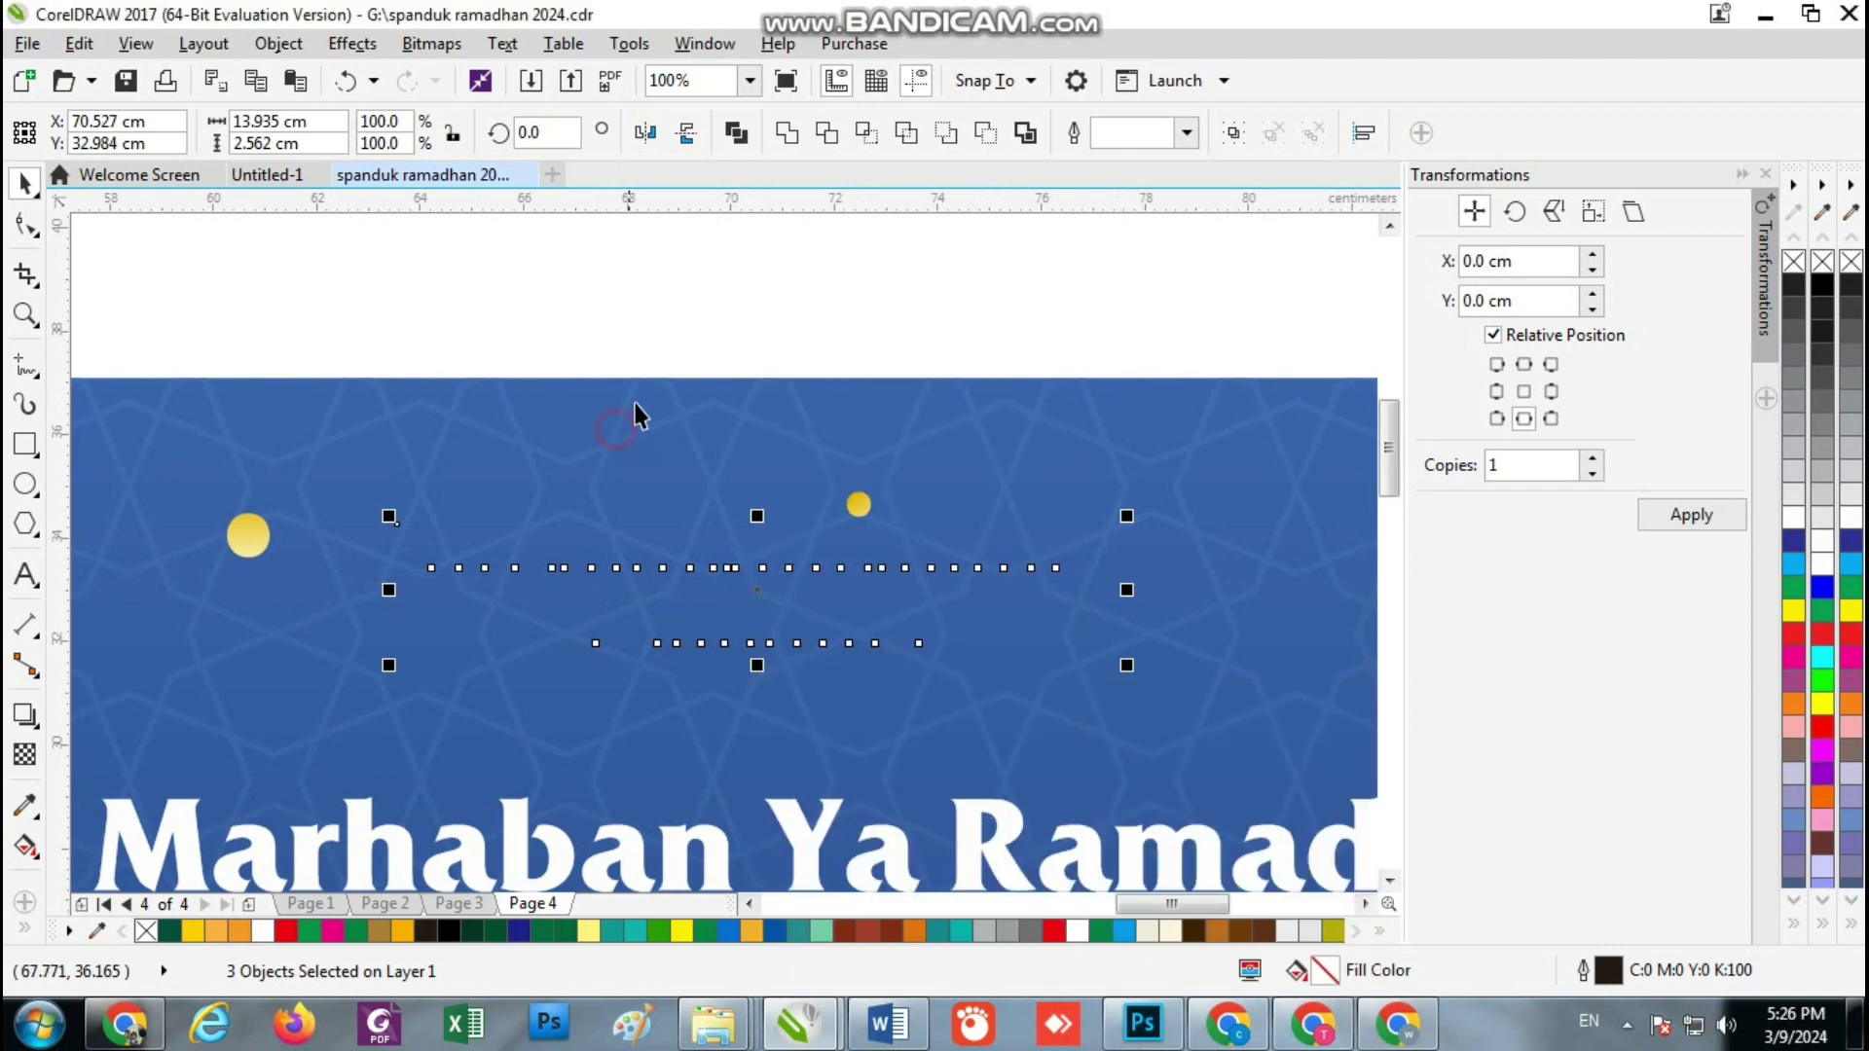
Try bringing the blue lantern background group to the front of its layer
left_click(639, 402)
scroll(639, 402, "down", 2)
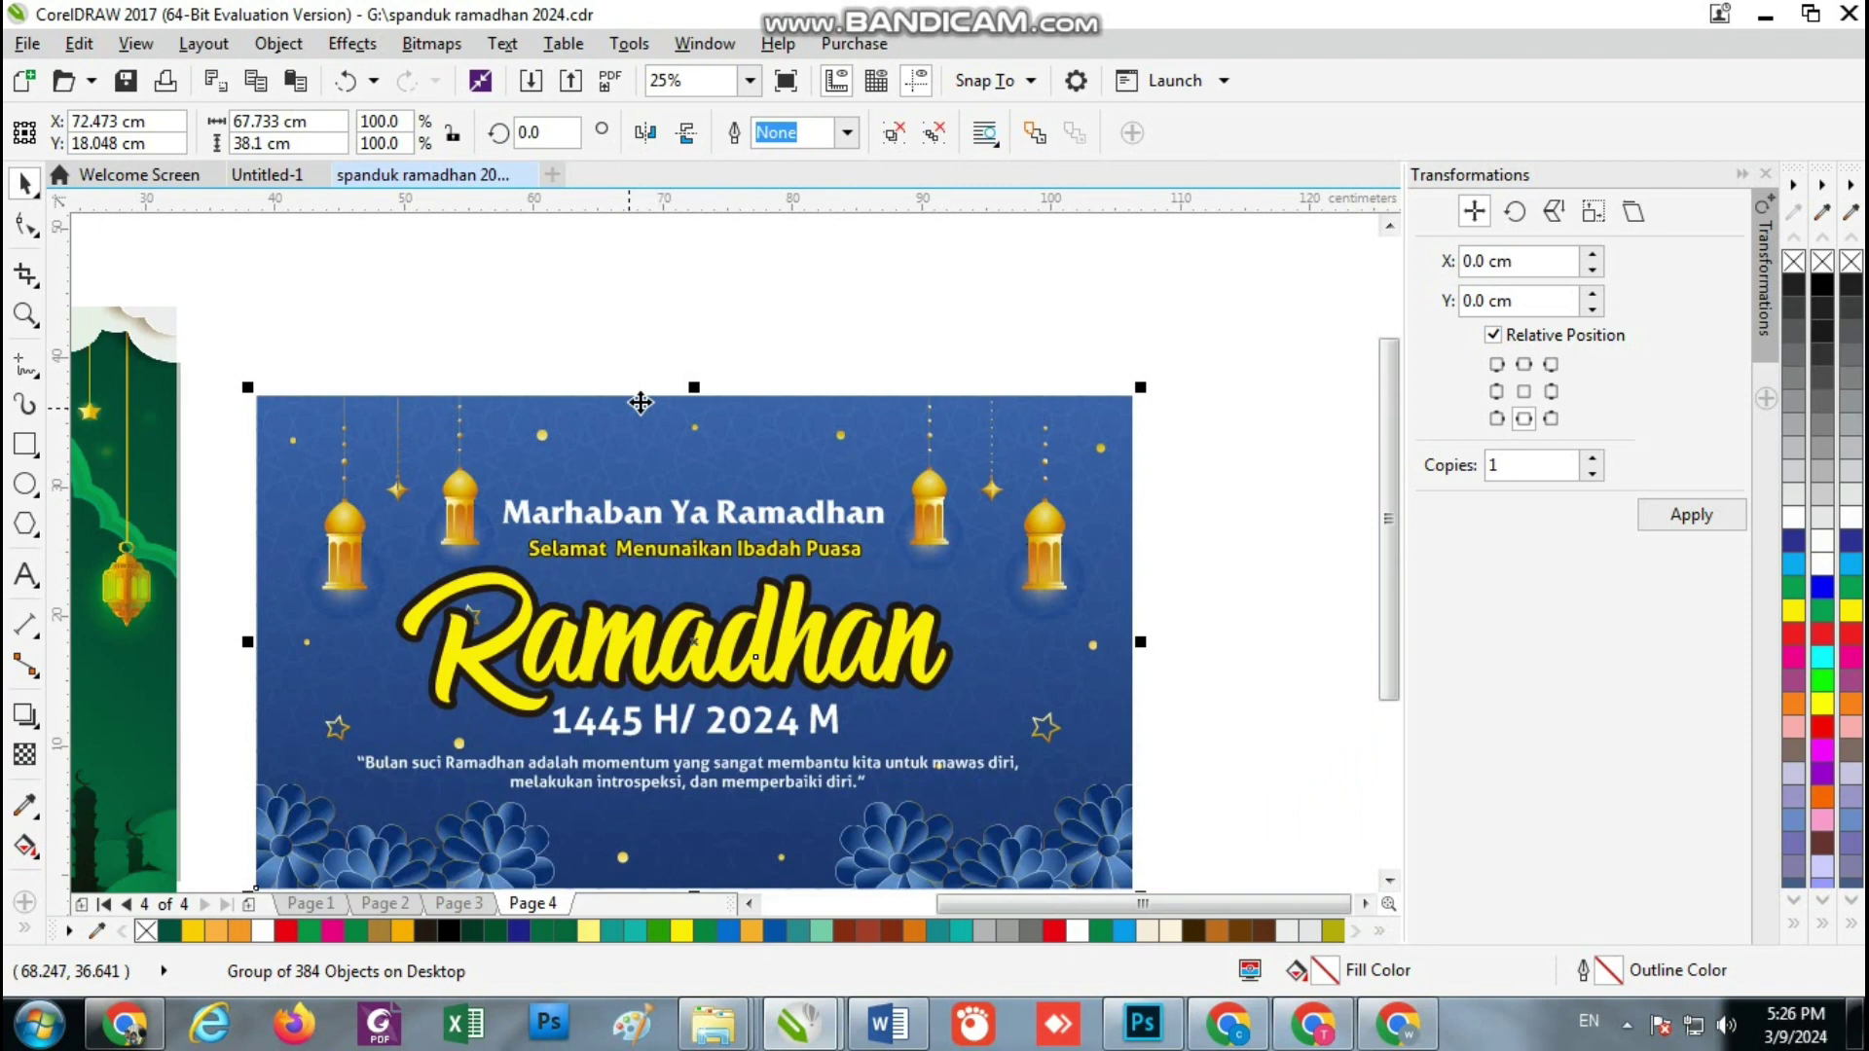
right_click(640, 402)
mouse_move(804, 728)
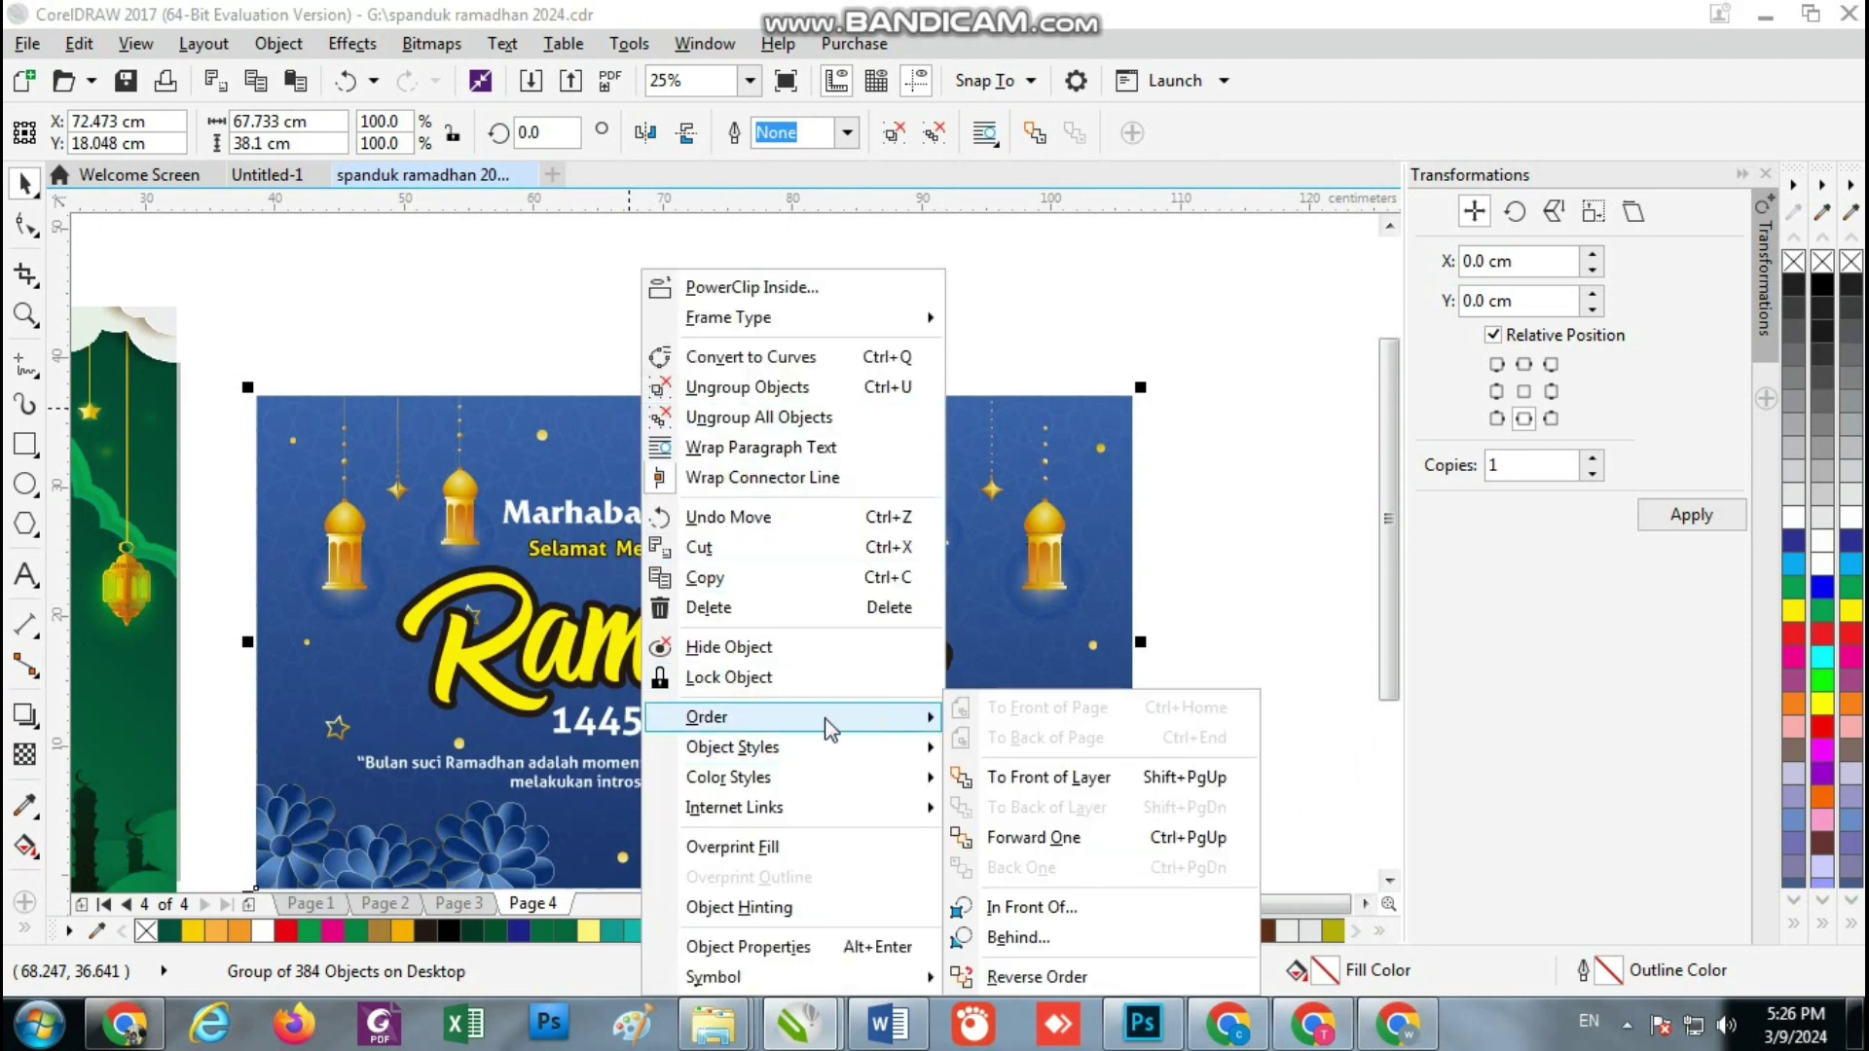
left_click(1032, 777)
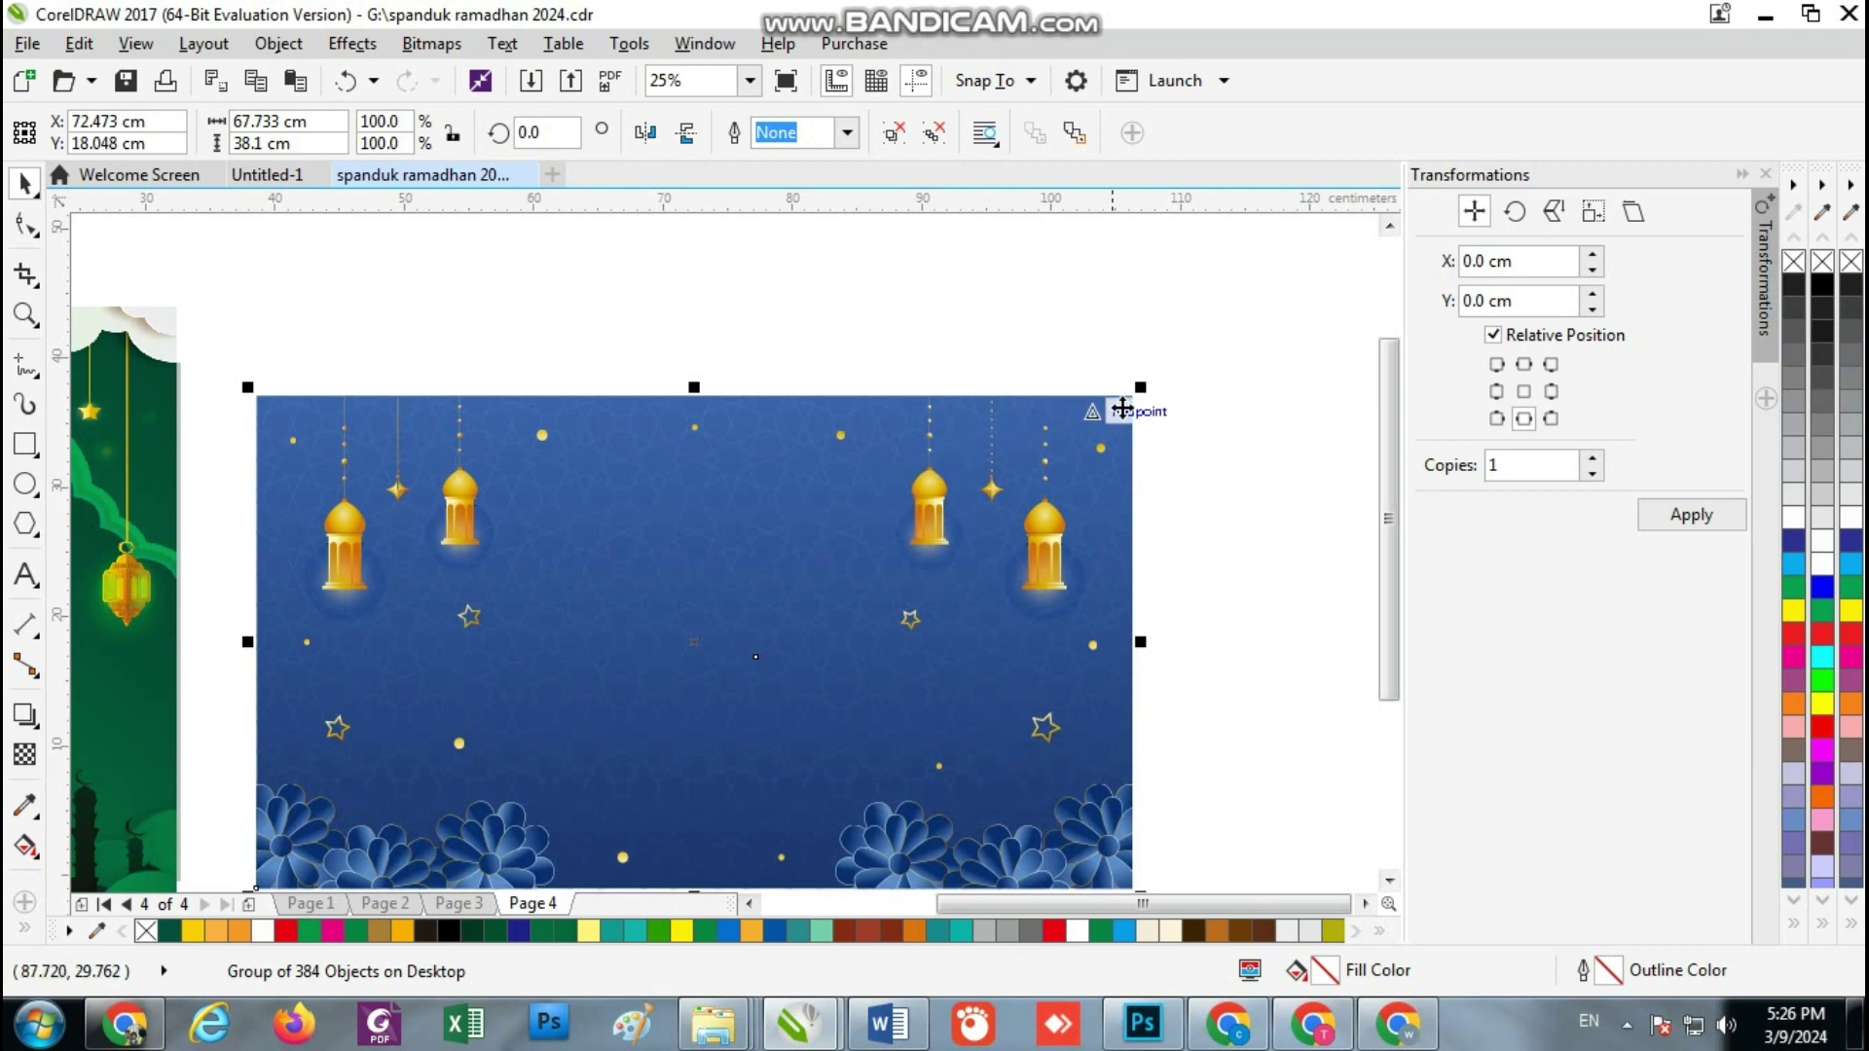
Send the blue lantern background group to the back of its layer, behind the greeting texts
left_click(1205, 388)
left_click(1085, 405)
right_click(1084, 405)
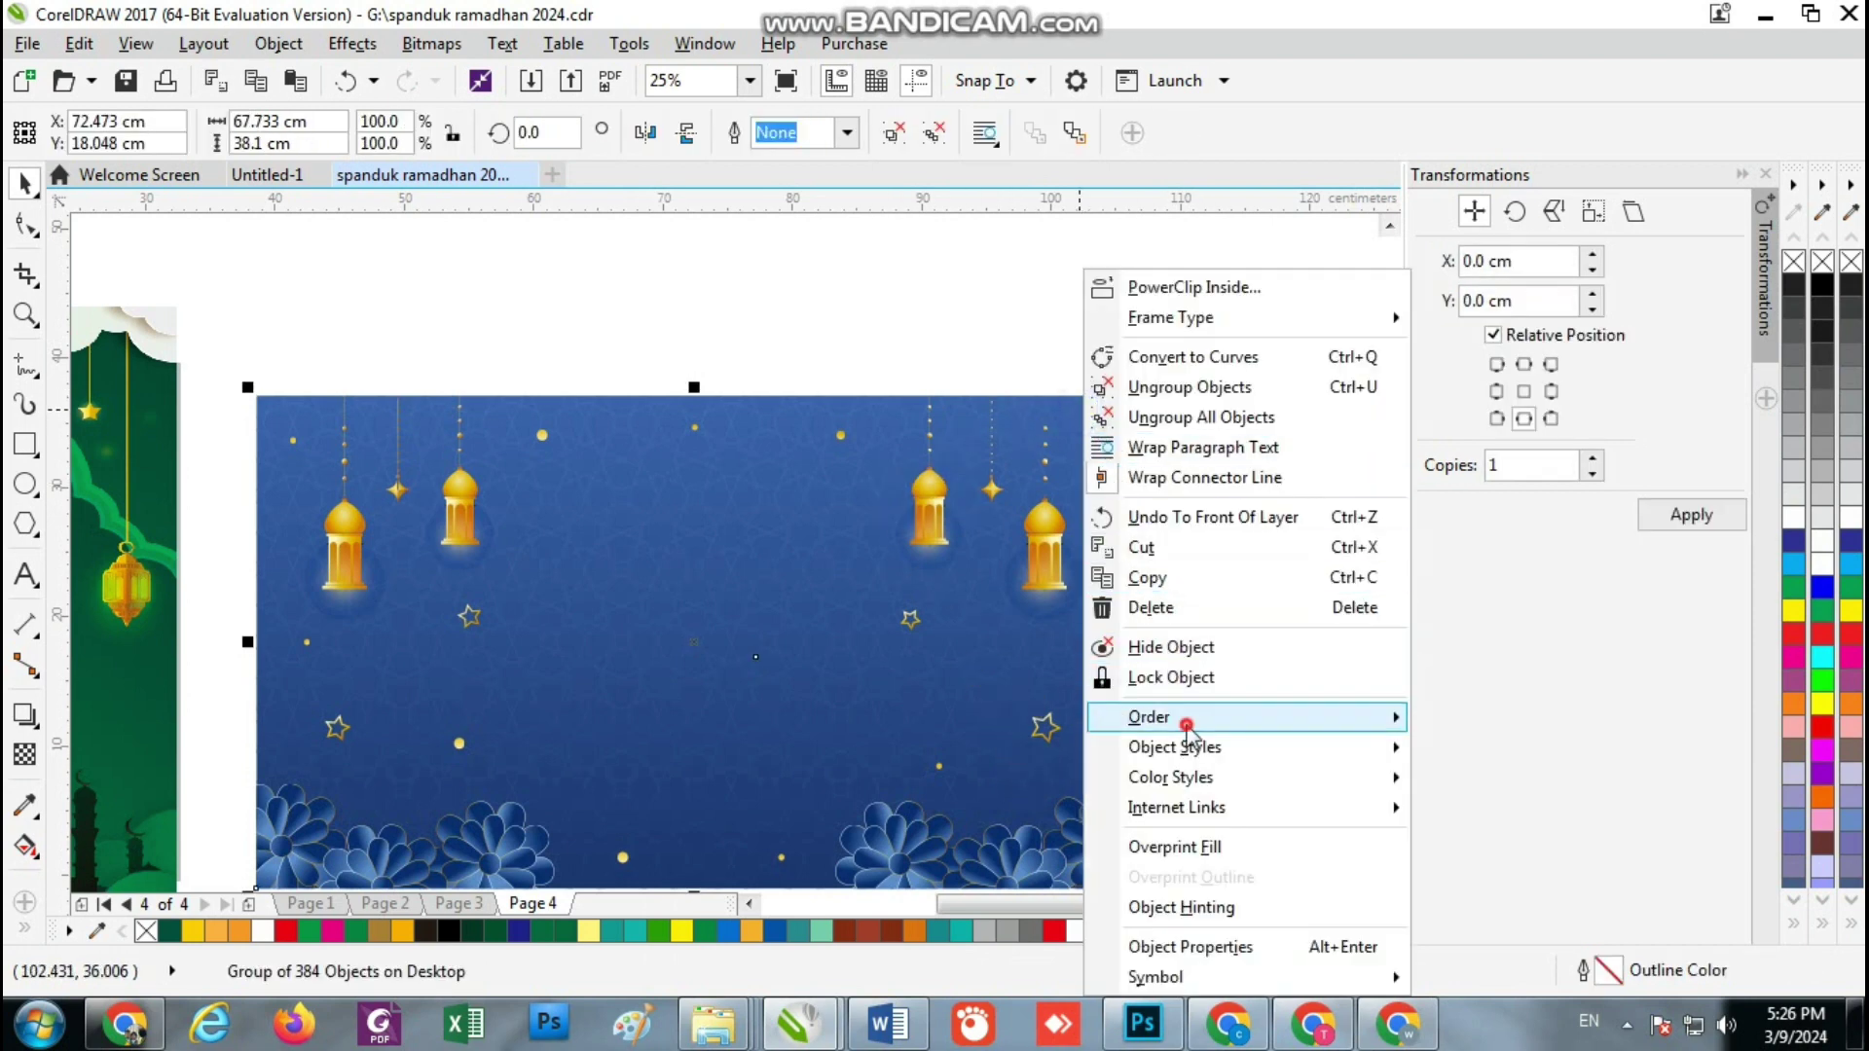
mouse_move(1188, 725)
left_click(1527, 812)
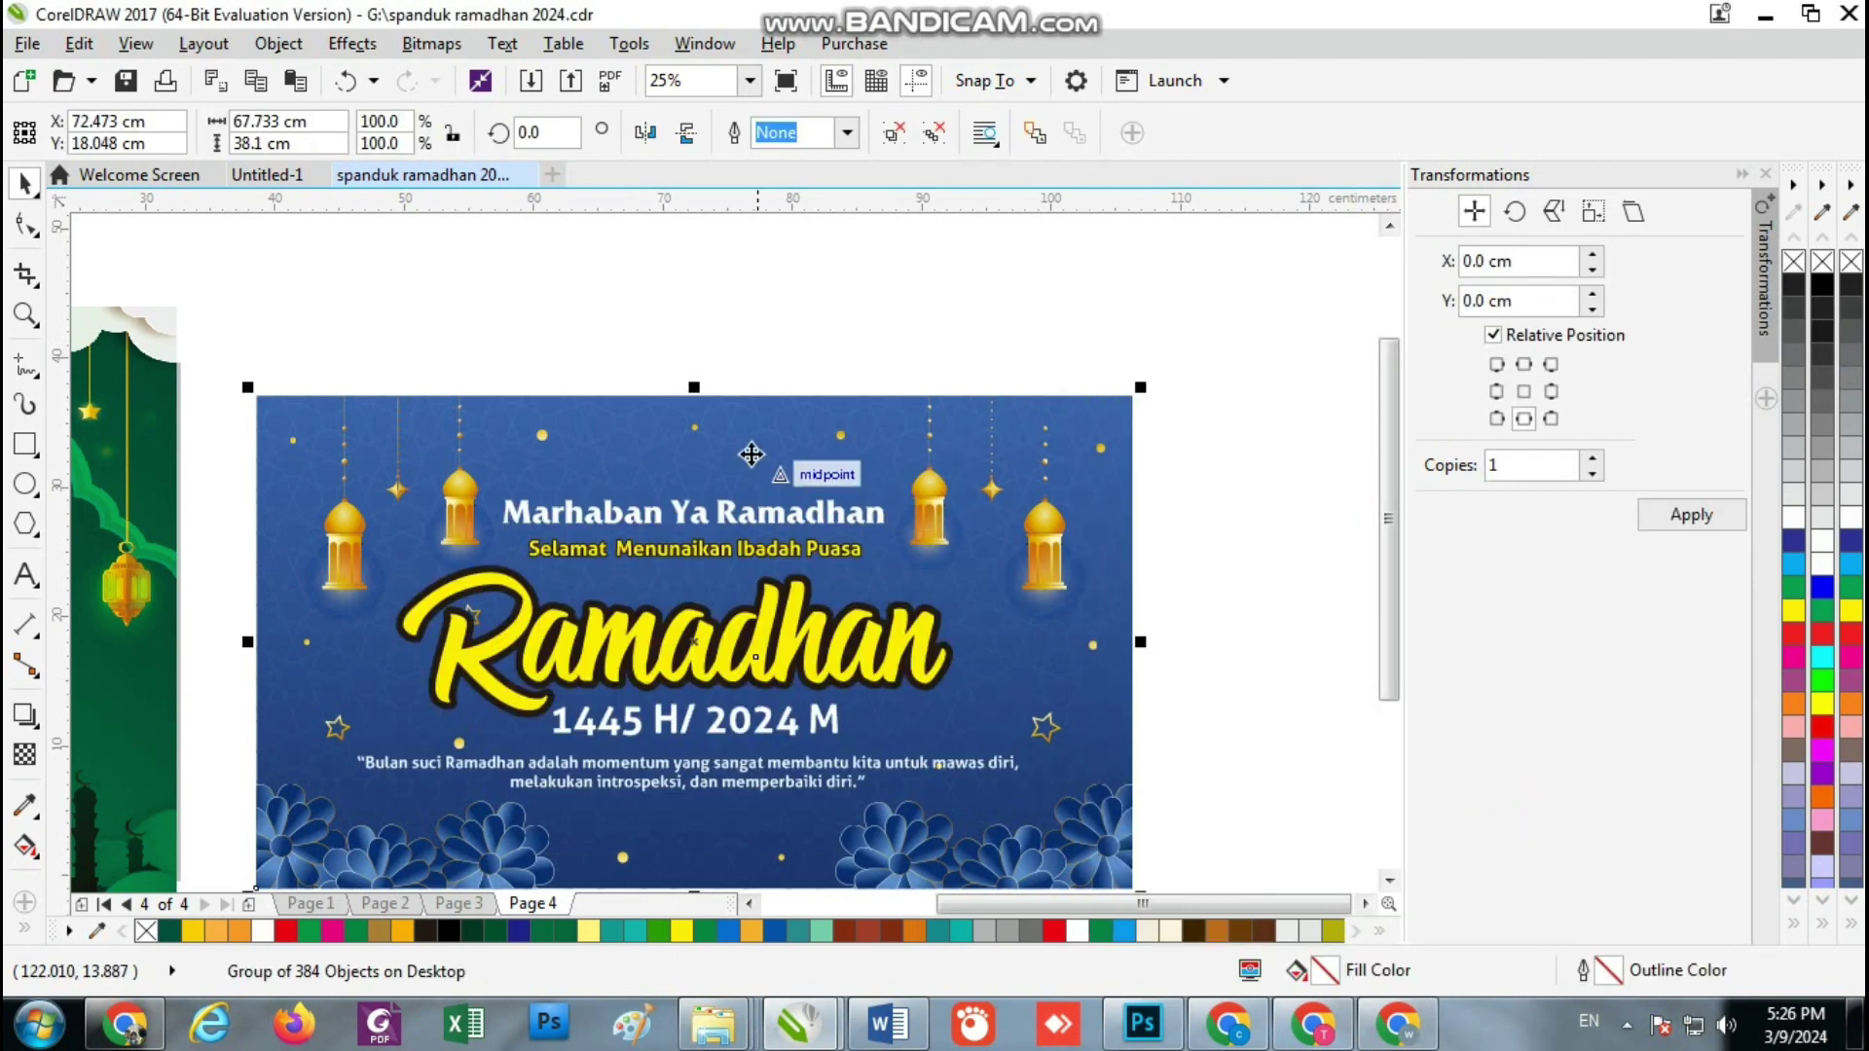
Move the organisation name block hidden behind the blue background onto the empty area above the banner
right_click(1022, 409)
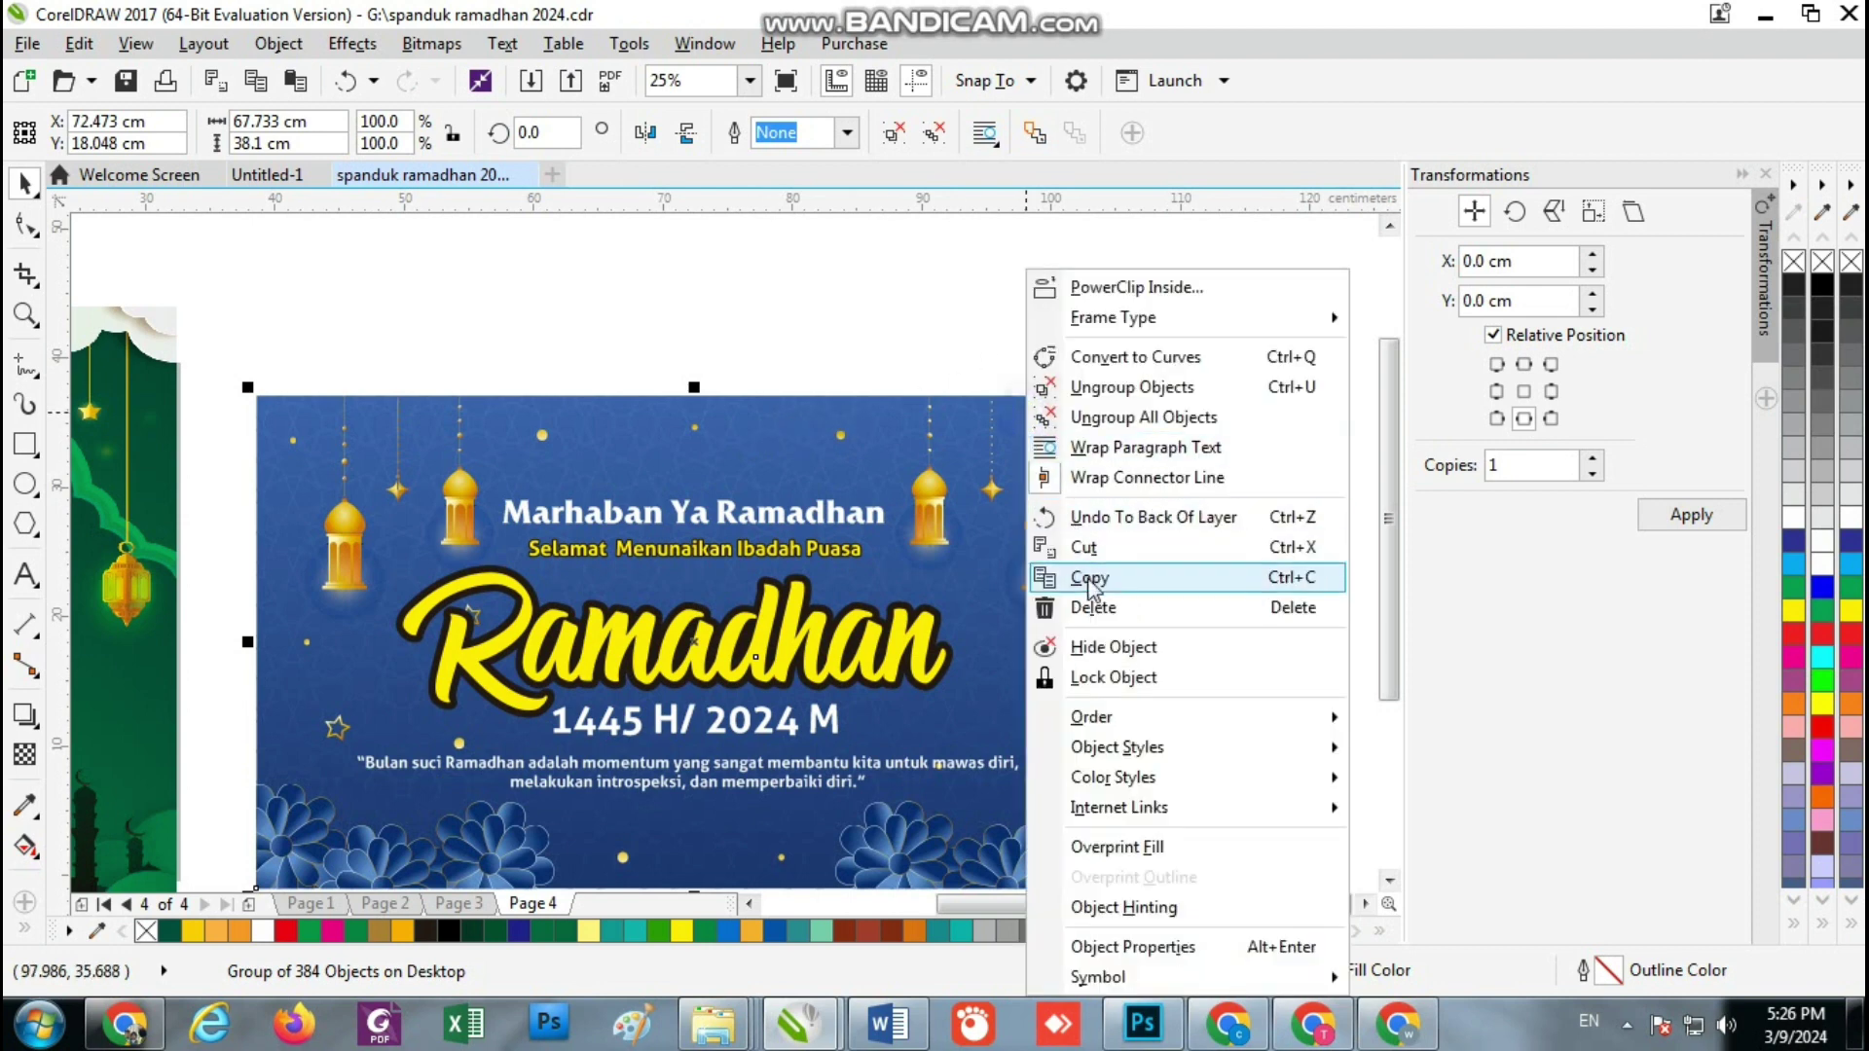
left_click(698, 313)
left_click_drag(1002, 256, 379, 513)
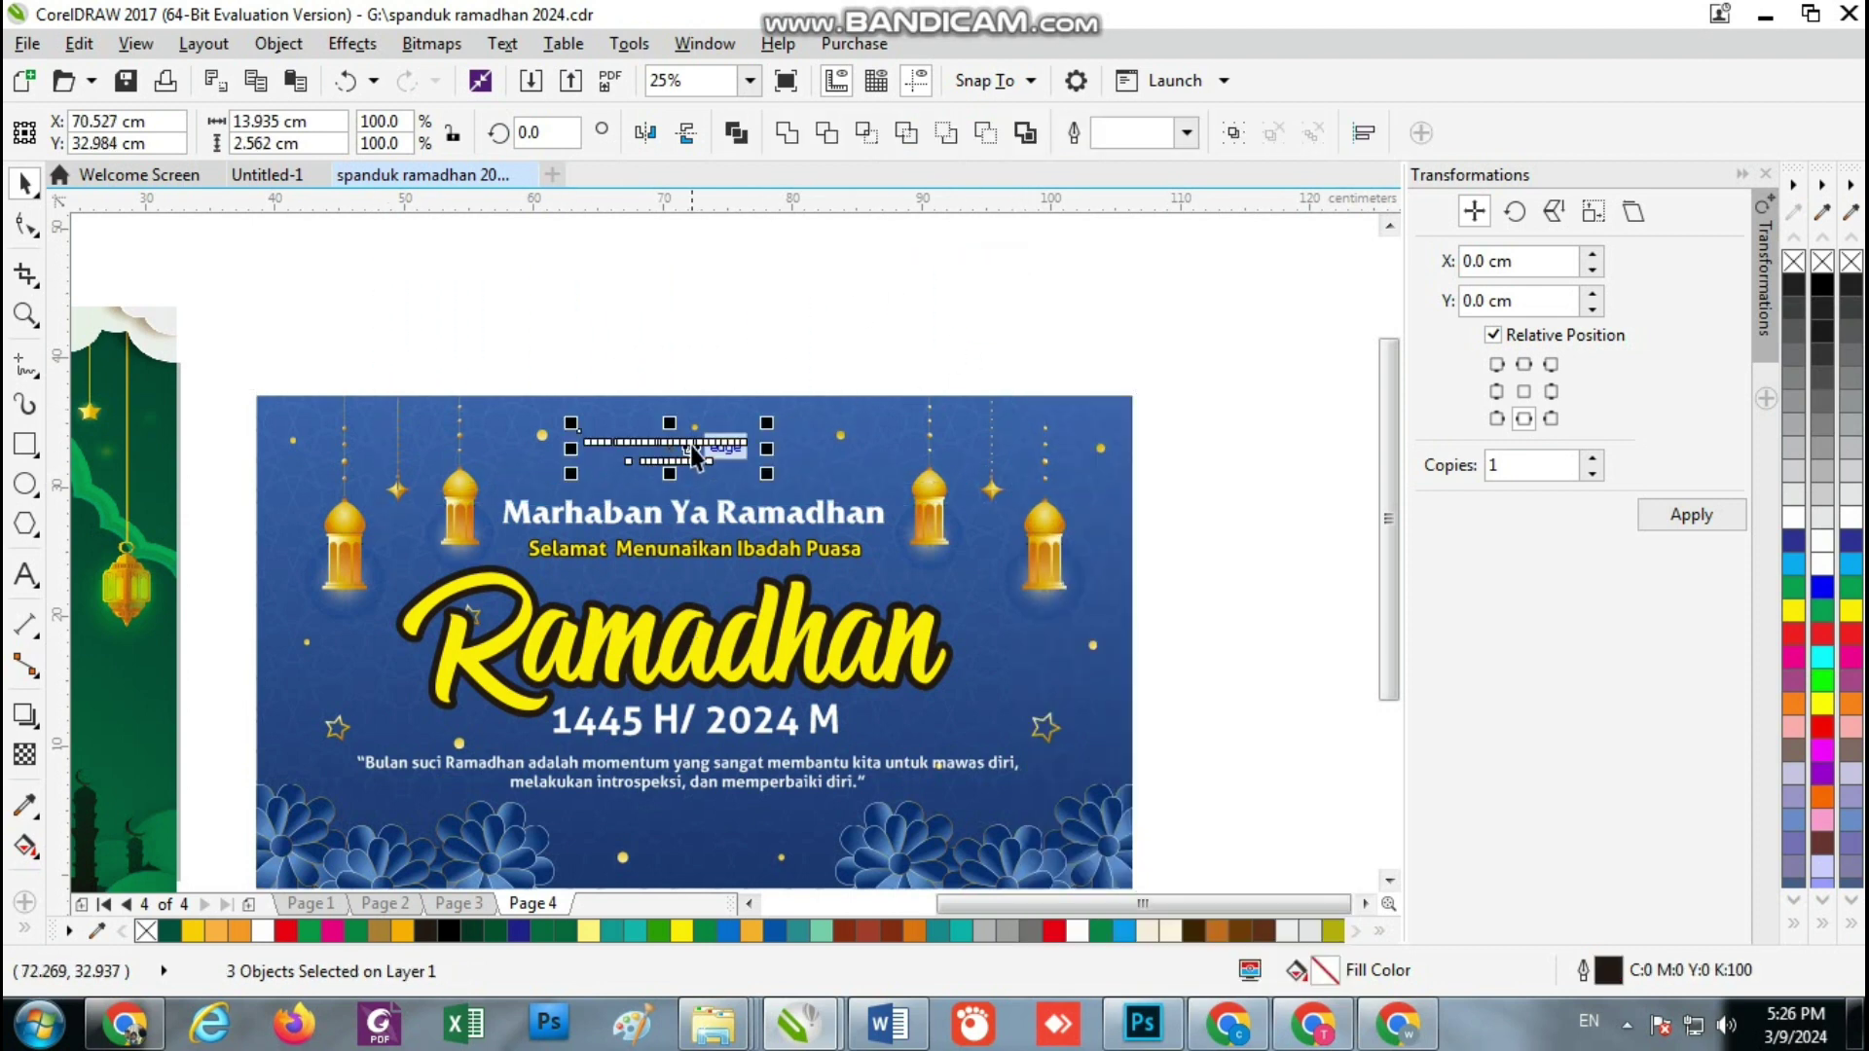
left_click_drag(668, 442, 713, 272)
scroll(712, 273, "up", 2)
scroll(704, 313, "down", 1)
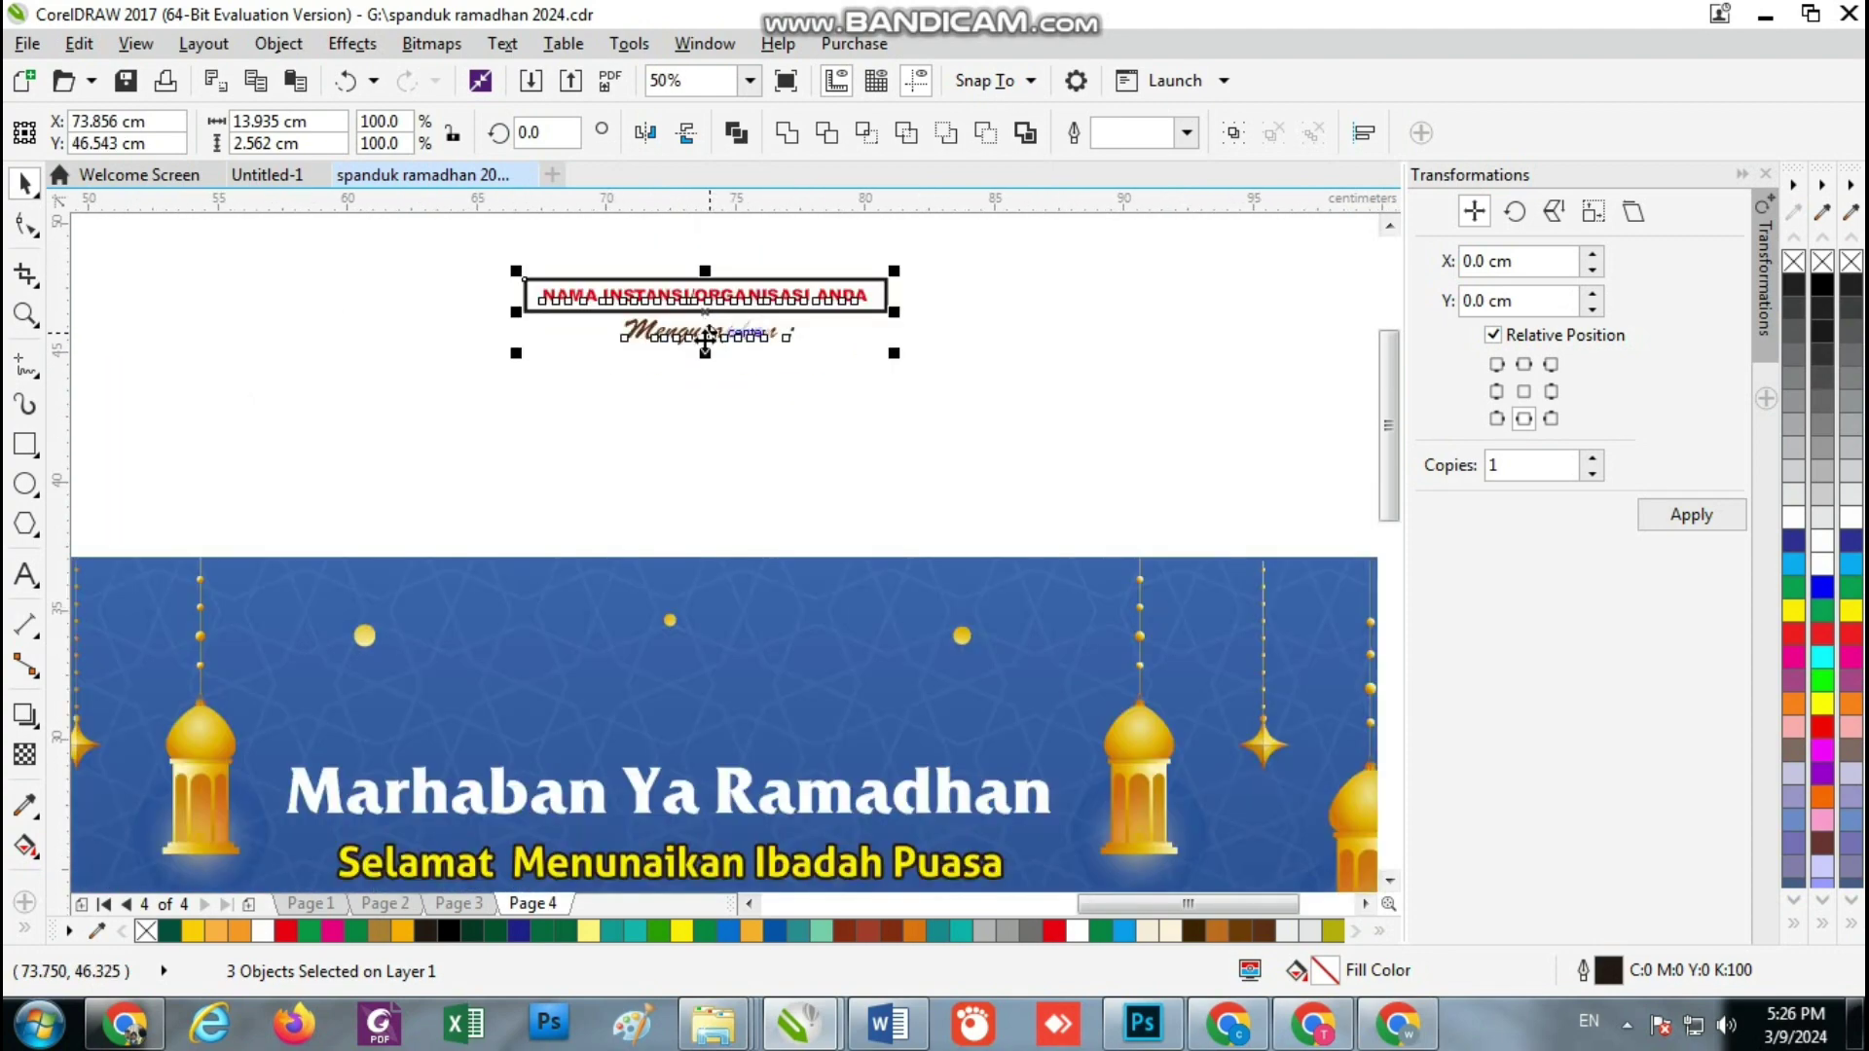
Duplicate the "Marhaban Ya Ramadhan" text upward and place the copy near the upper edge of the blue banner
left_click(750, 473)
left_click(857, 779)
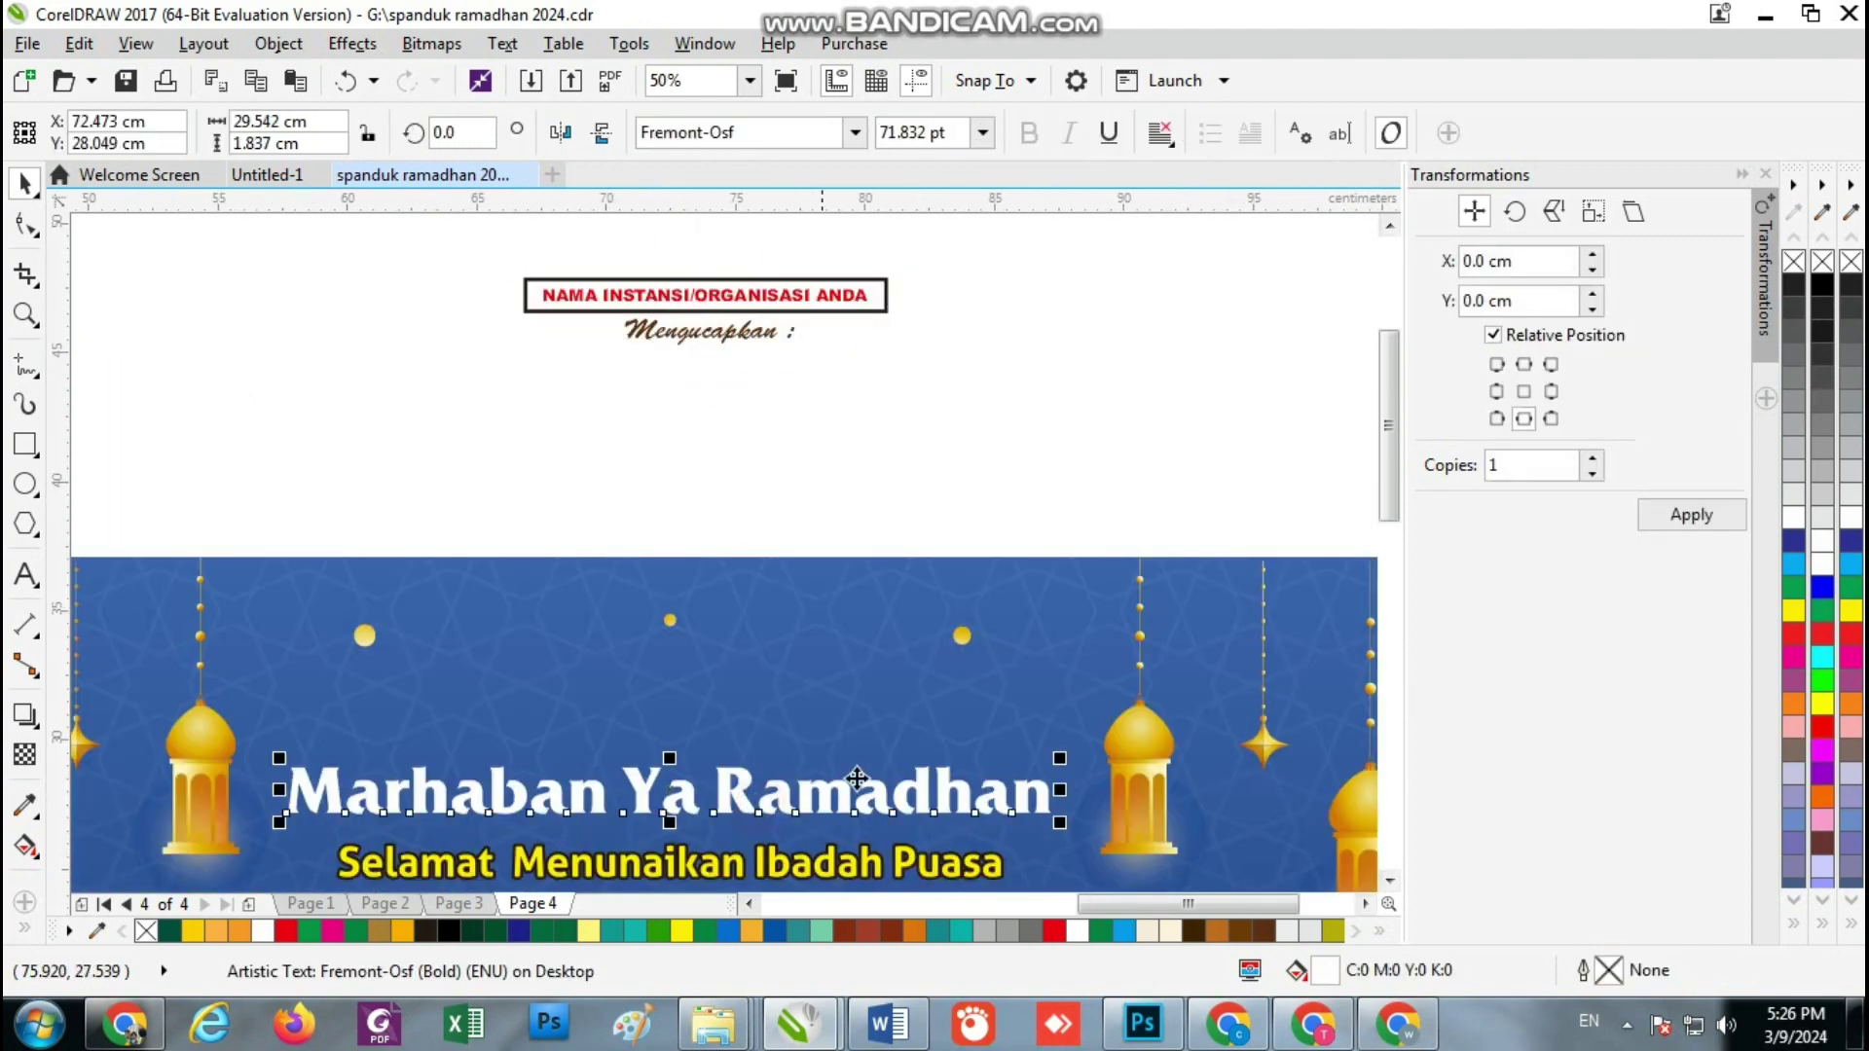
left_click(1523, 364)
left_click(1690, 515)
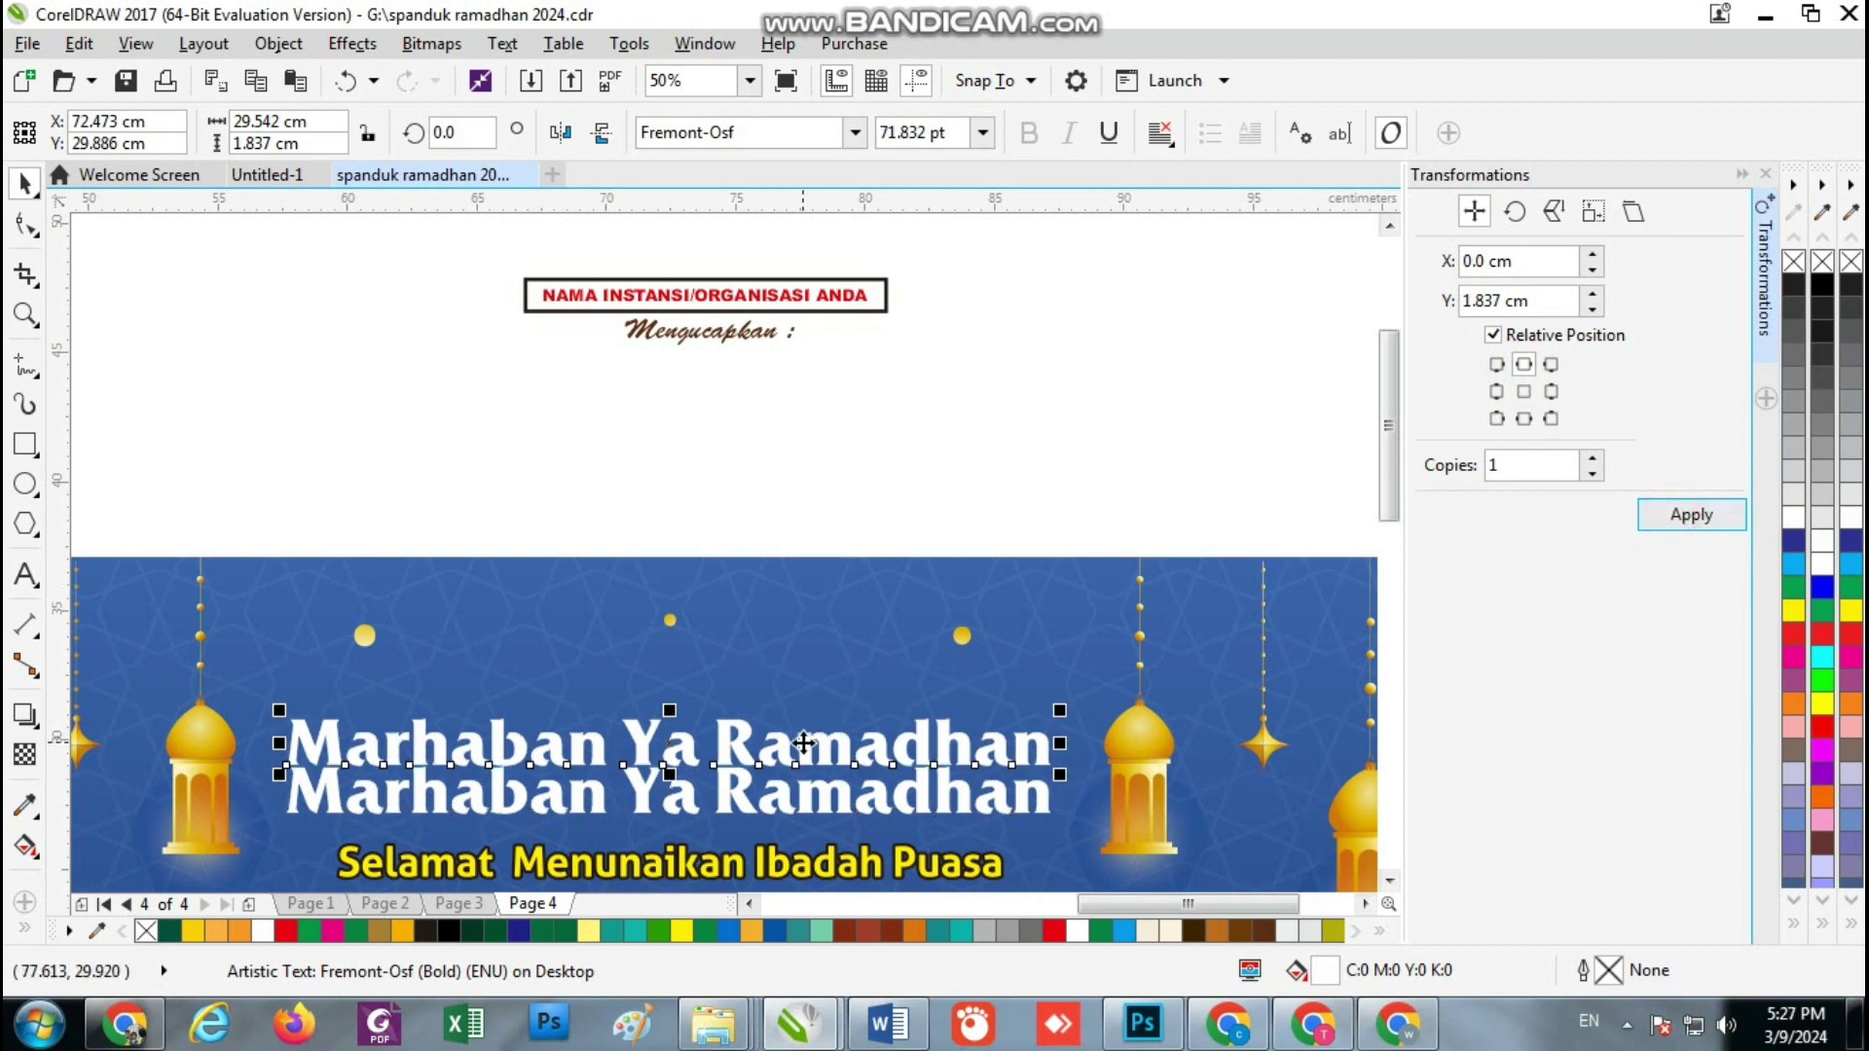
left_click_drag(803, 743, 804, 675)
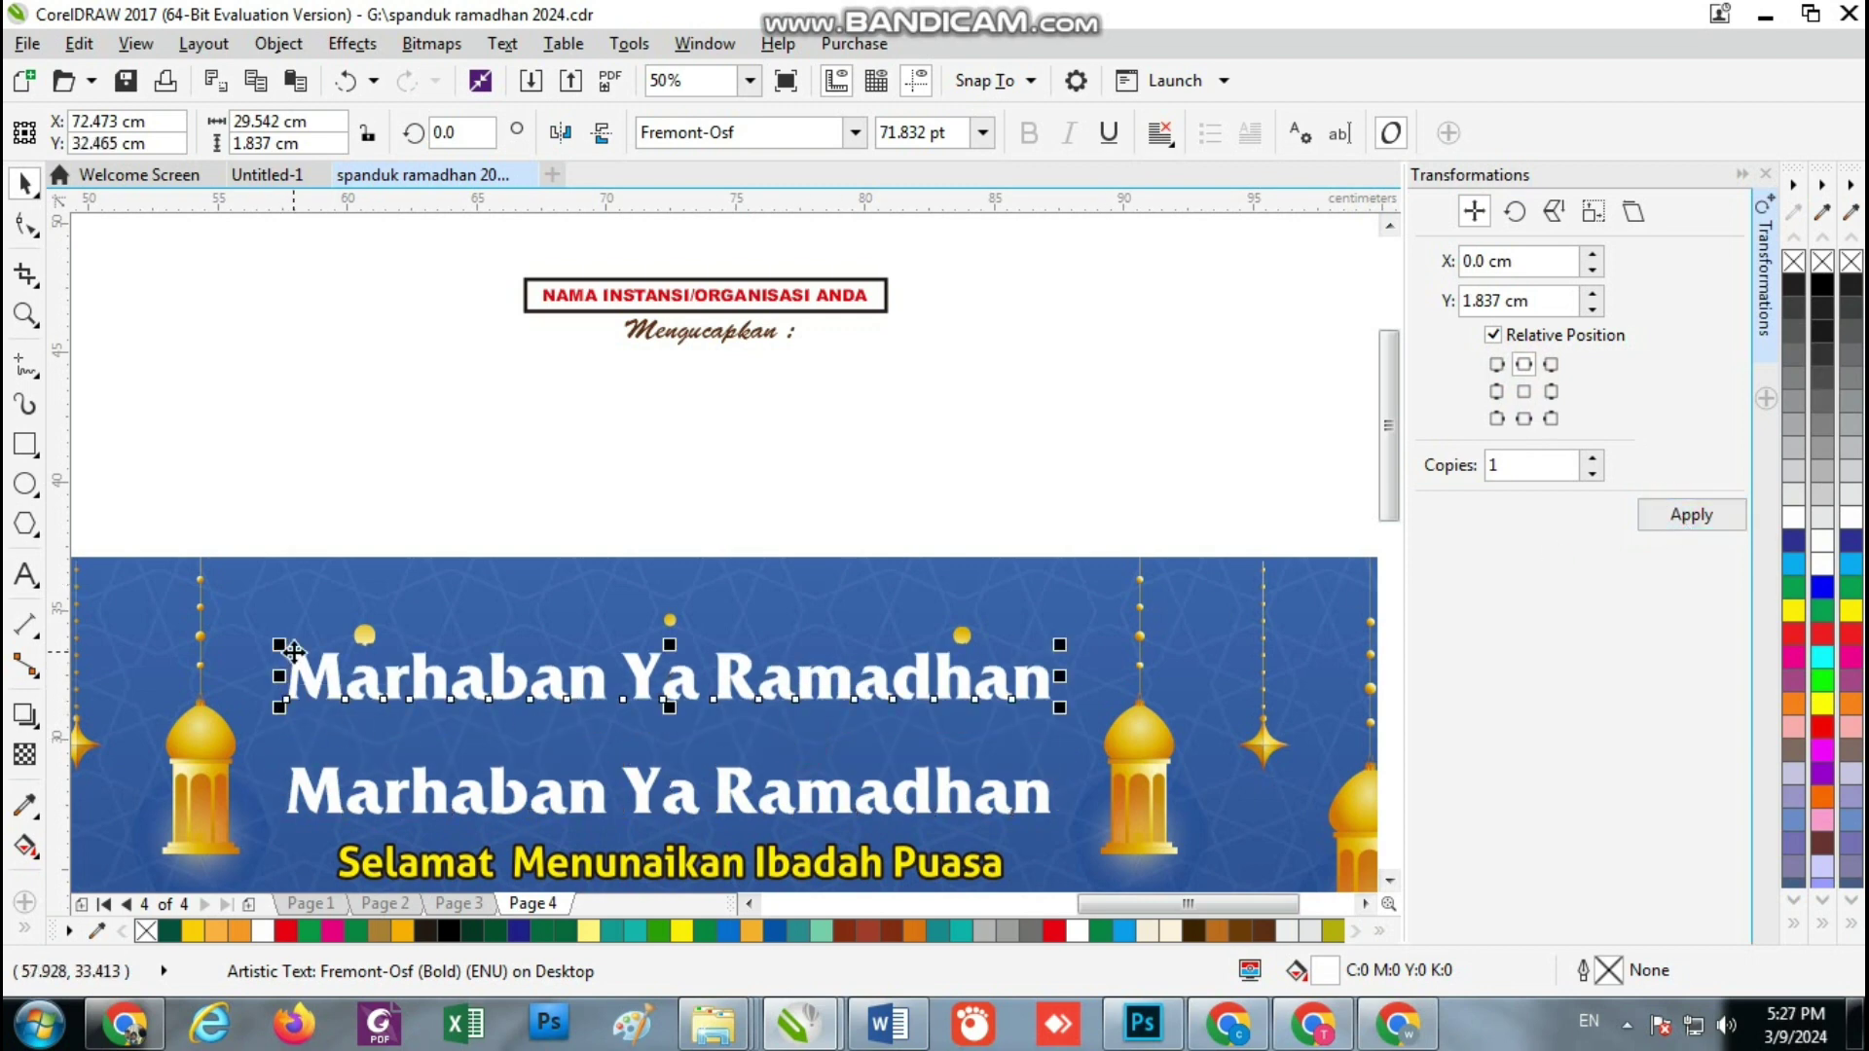
Replace the wording of the upper "Marhaban Ya Ramadhan" copy with "NAMA INSTANSI/ORGANISASI ANDA"
double_click(293, 650)
left_click_drag(291, 672, 1077, 699)
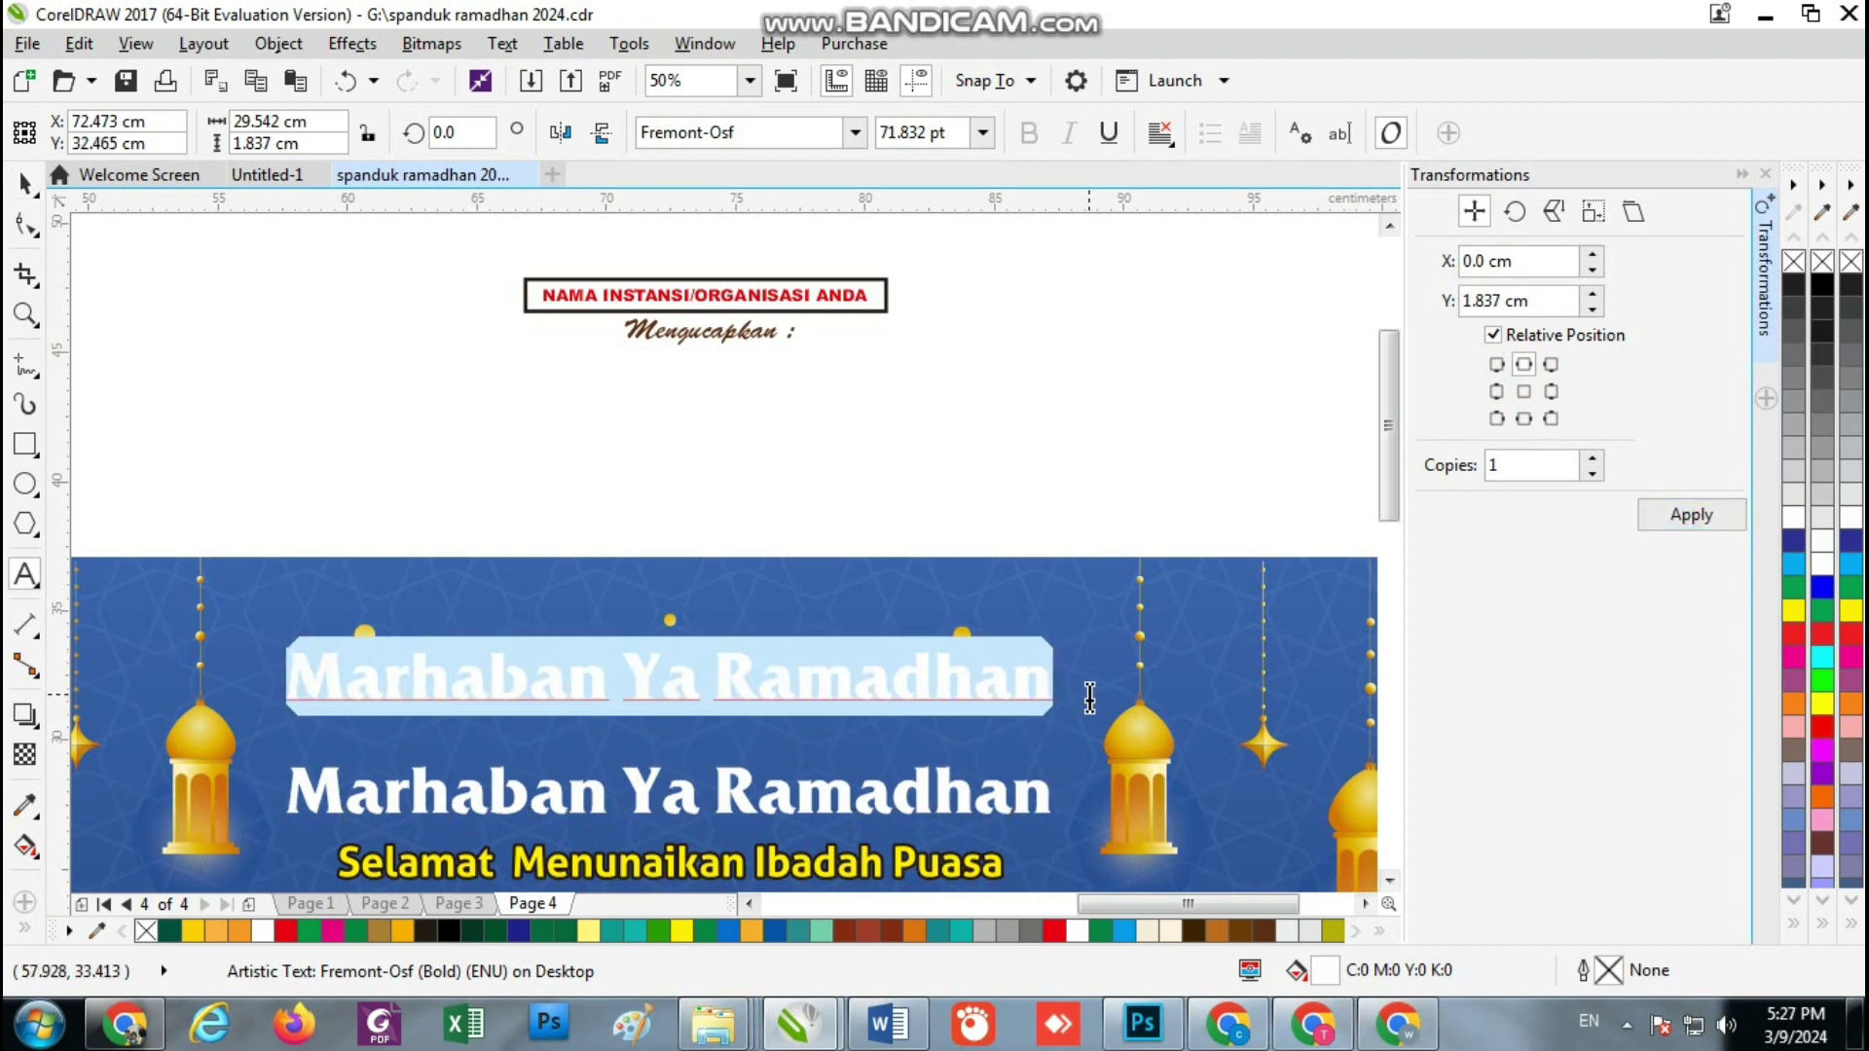
type("nam")
key("BackSpace")
key("BackSpace")
key("BackSpace")
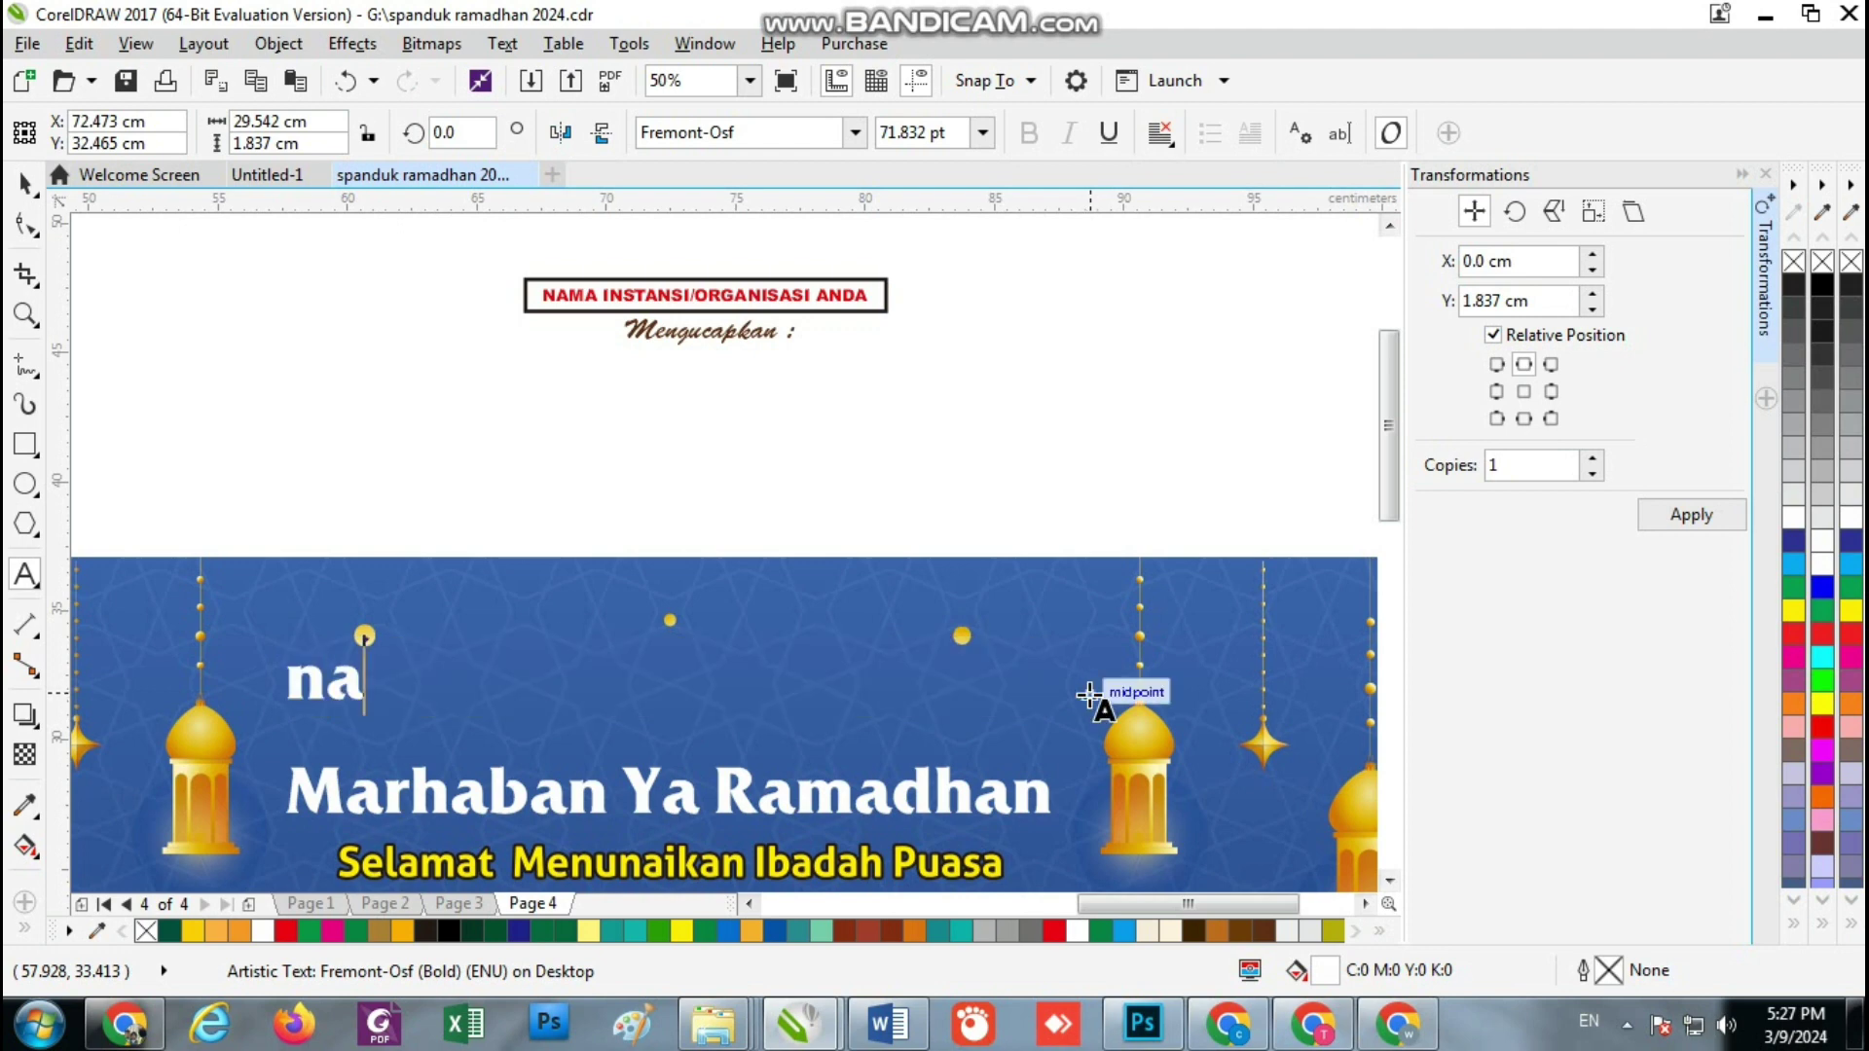
type("NAMA")
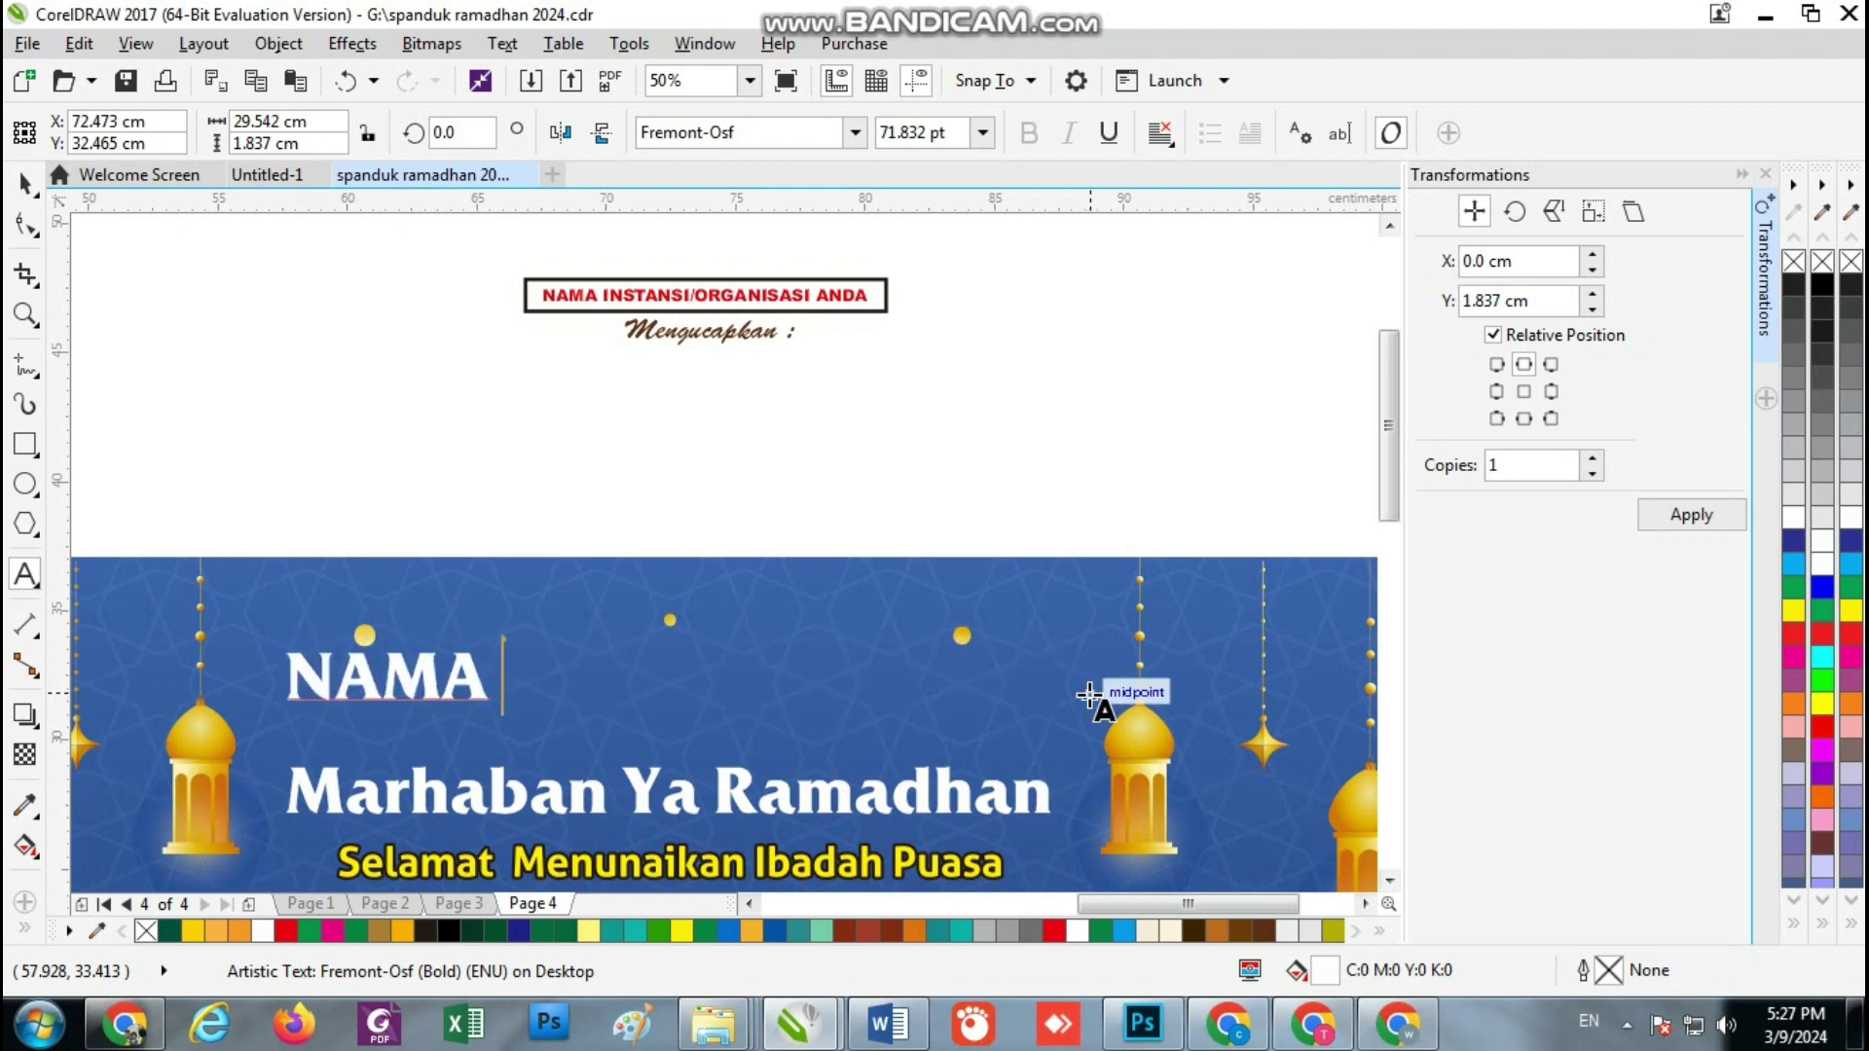
type(" INST")
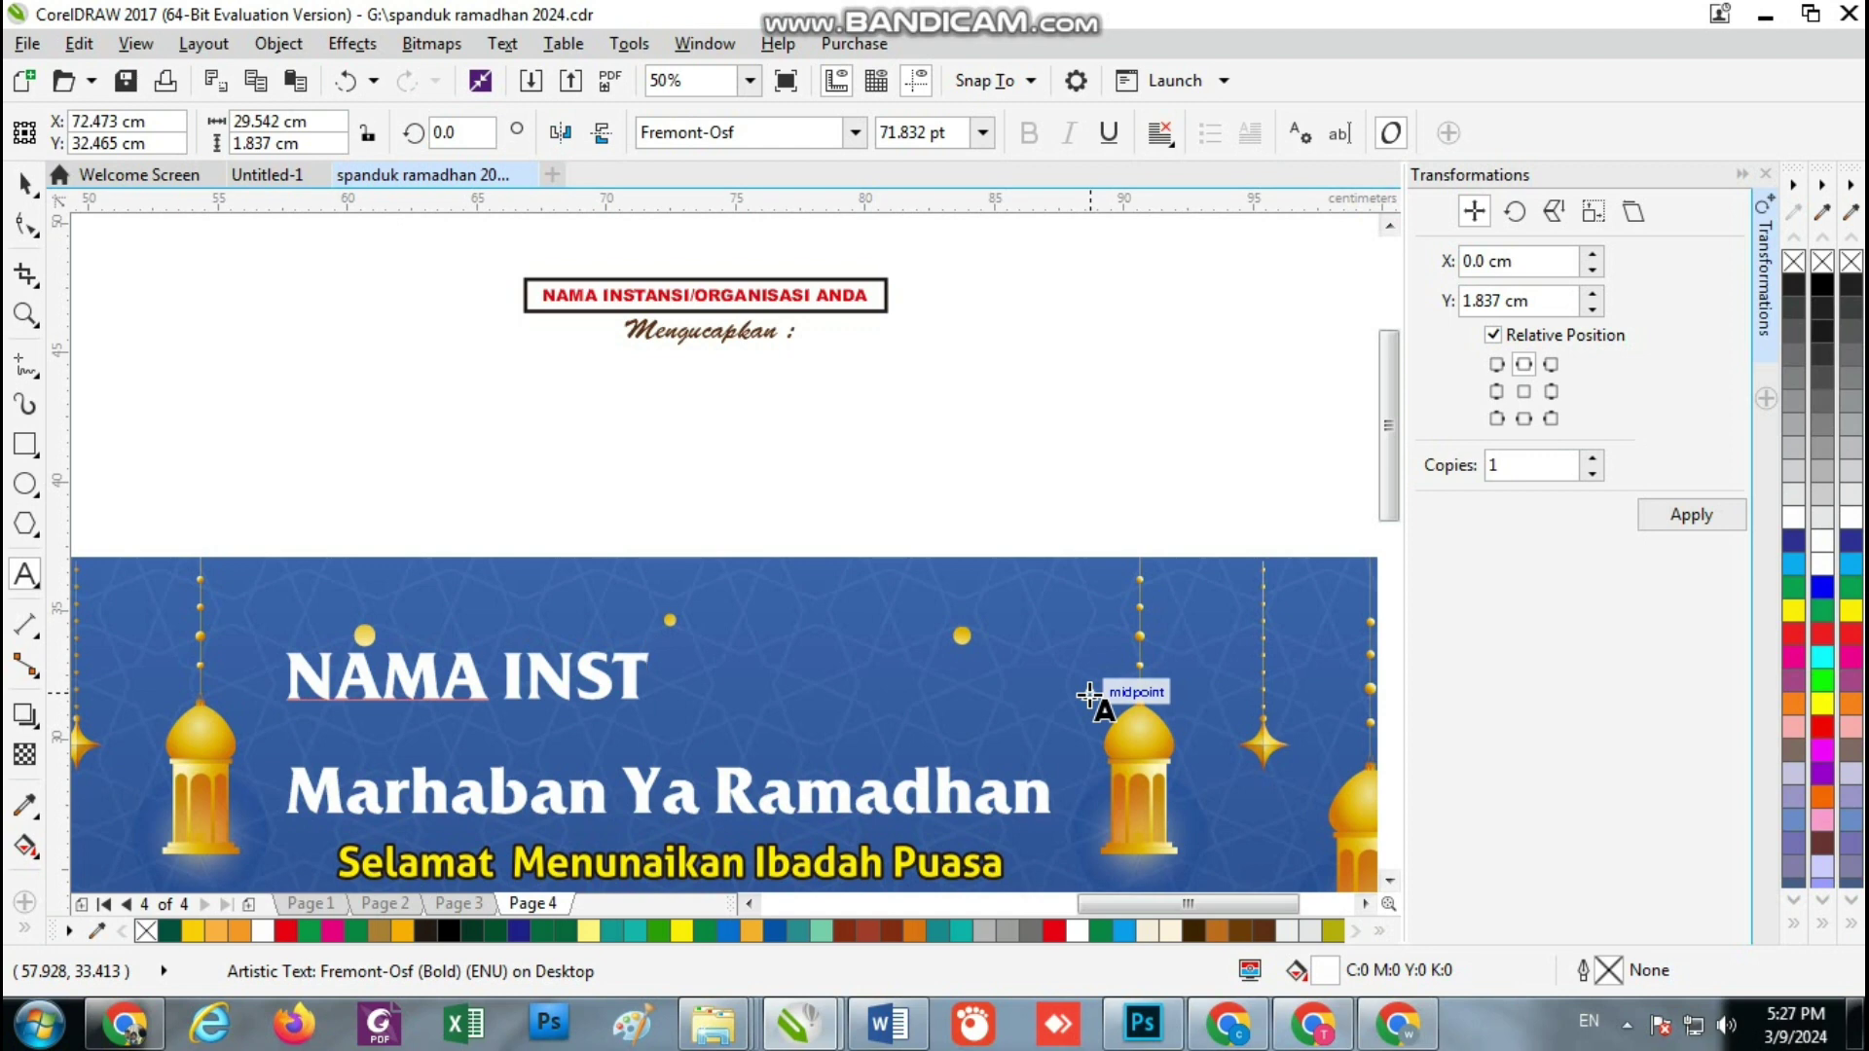
type("ANSI ")
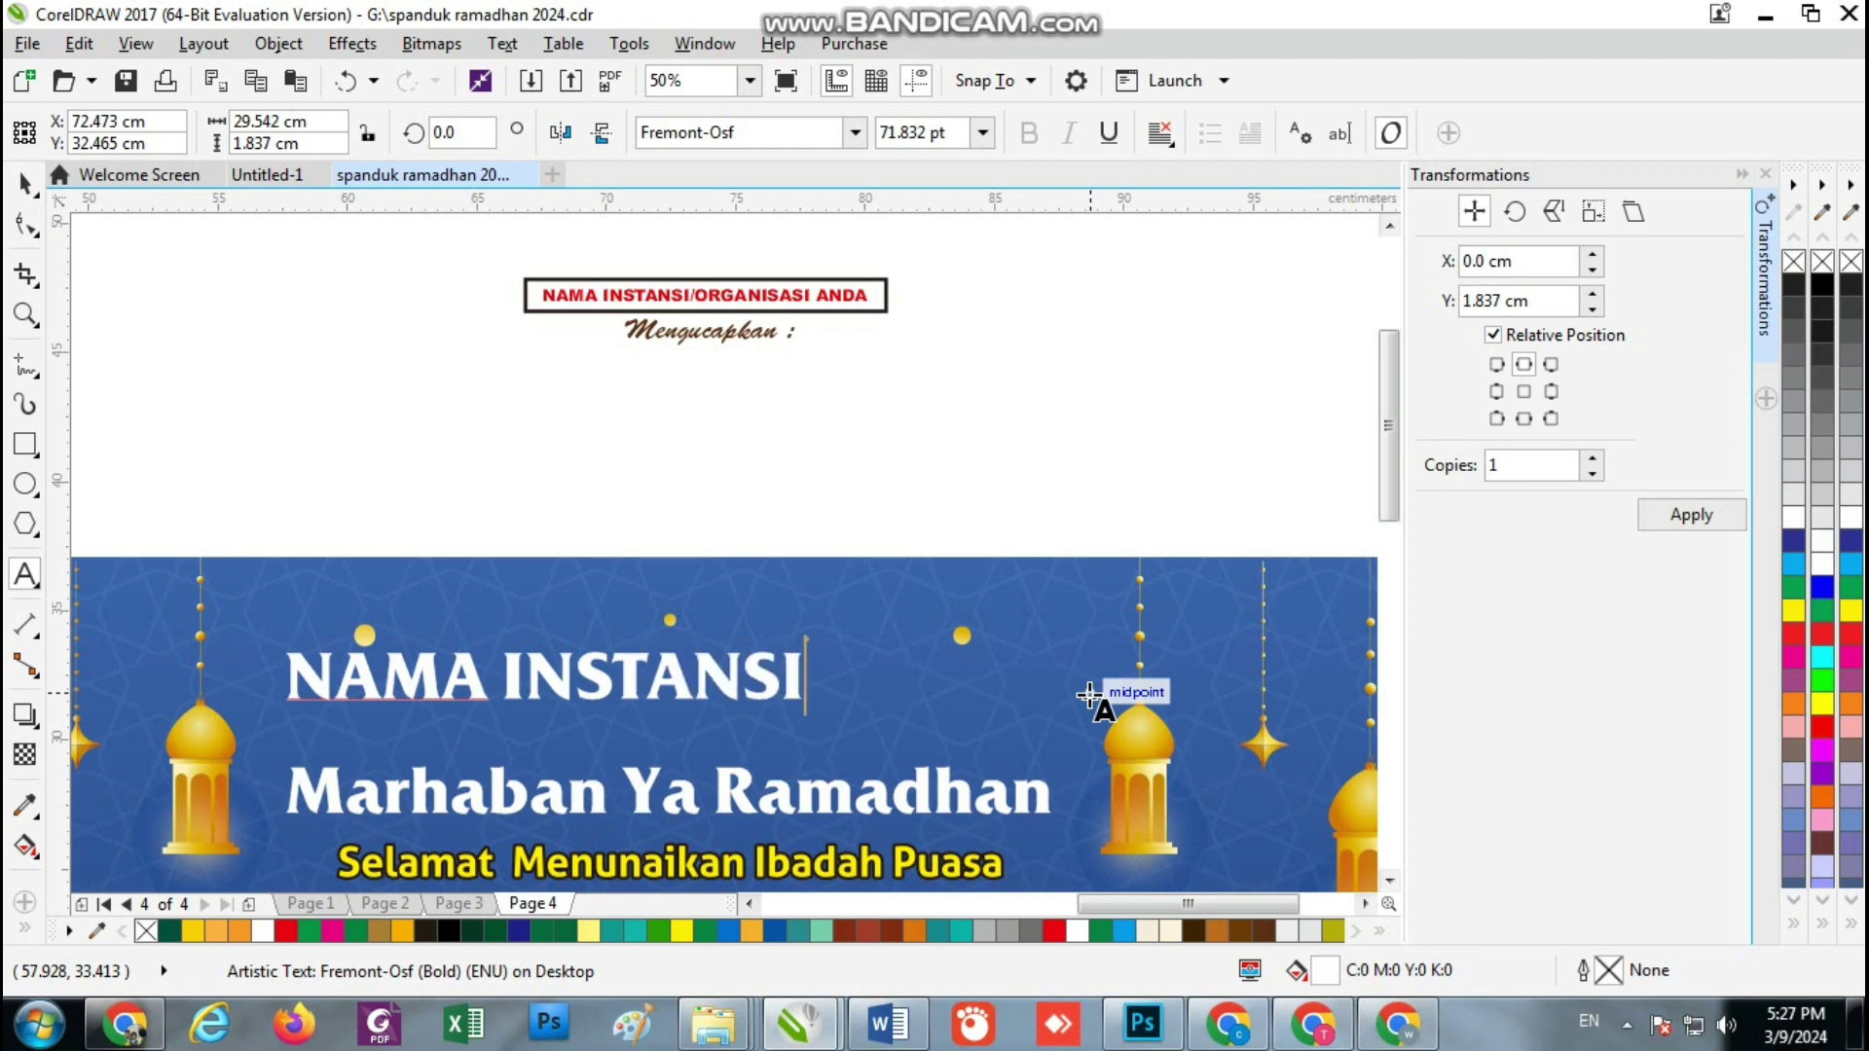
type("/ORGANISA")
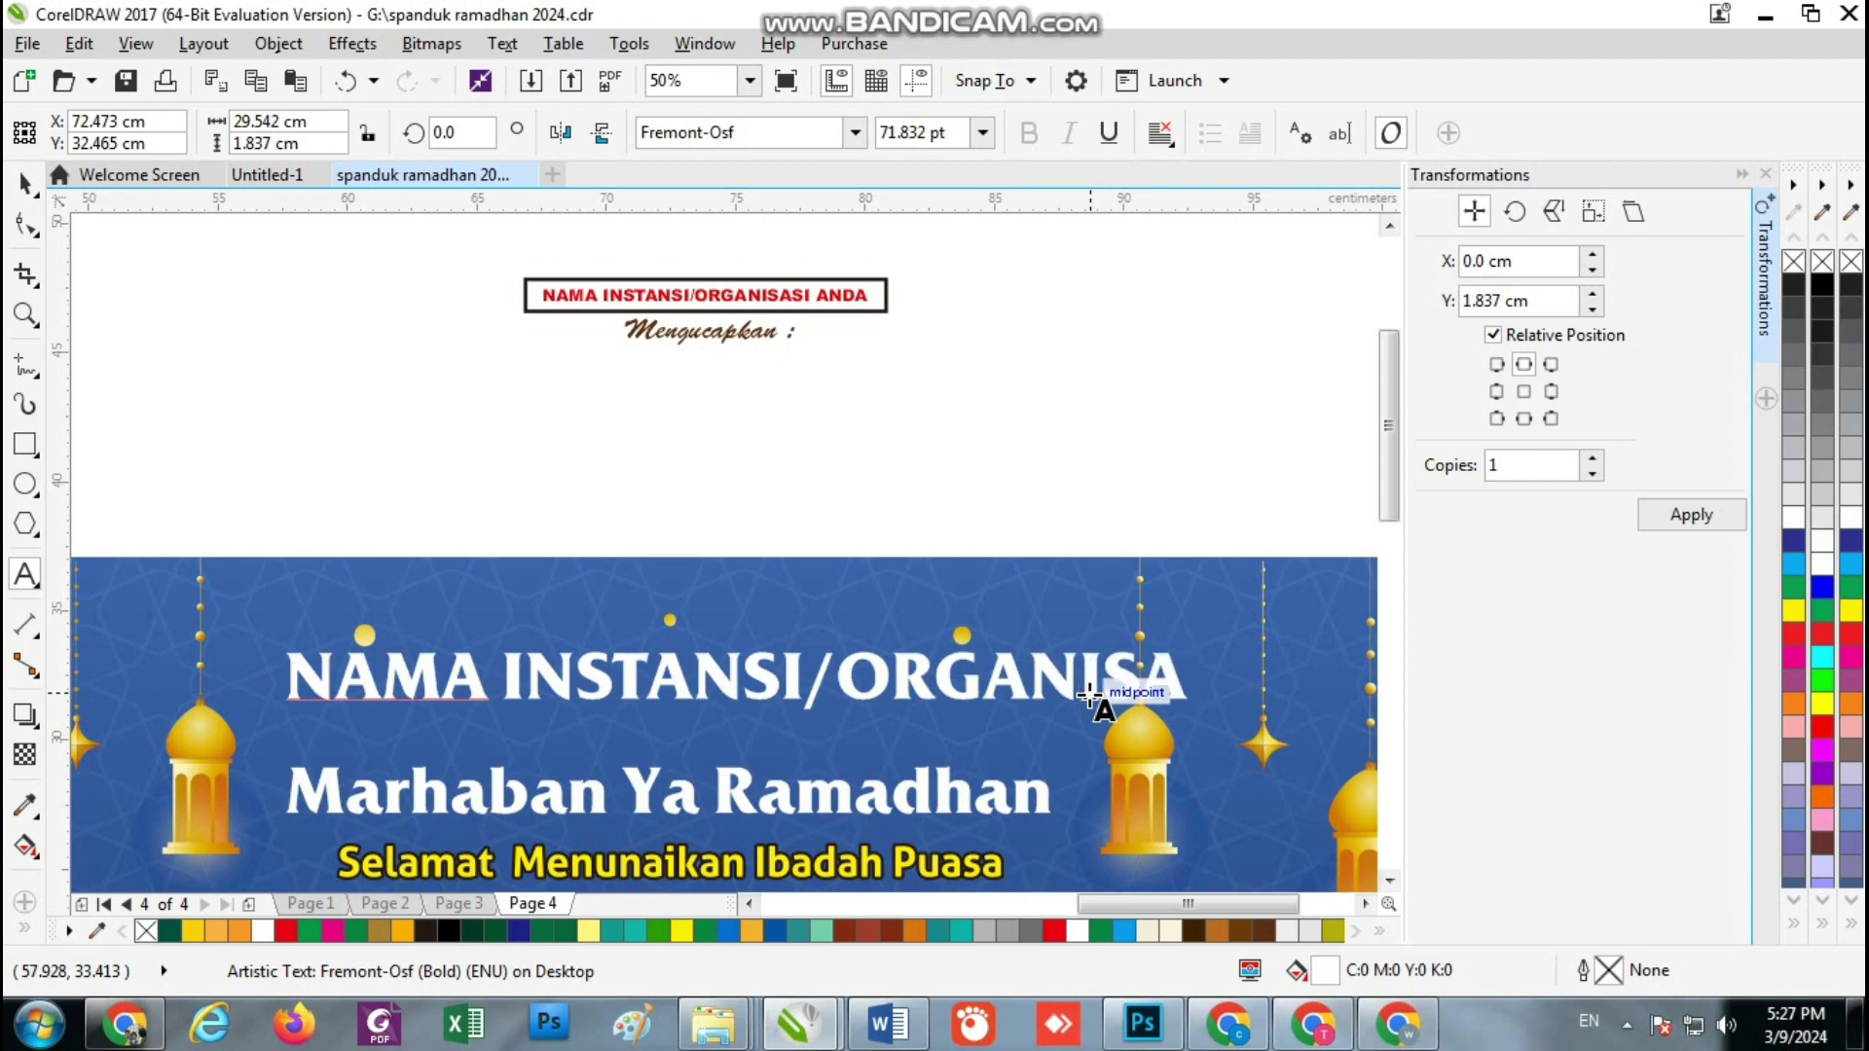
type("SI ANA")
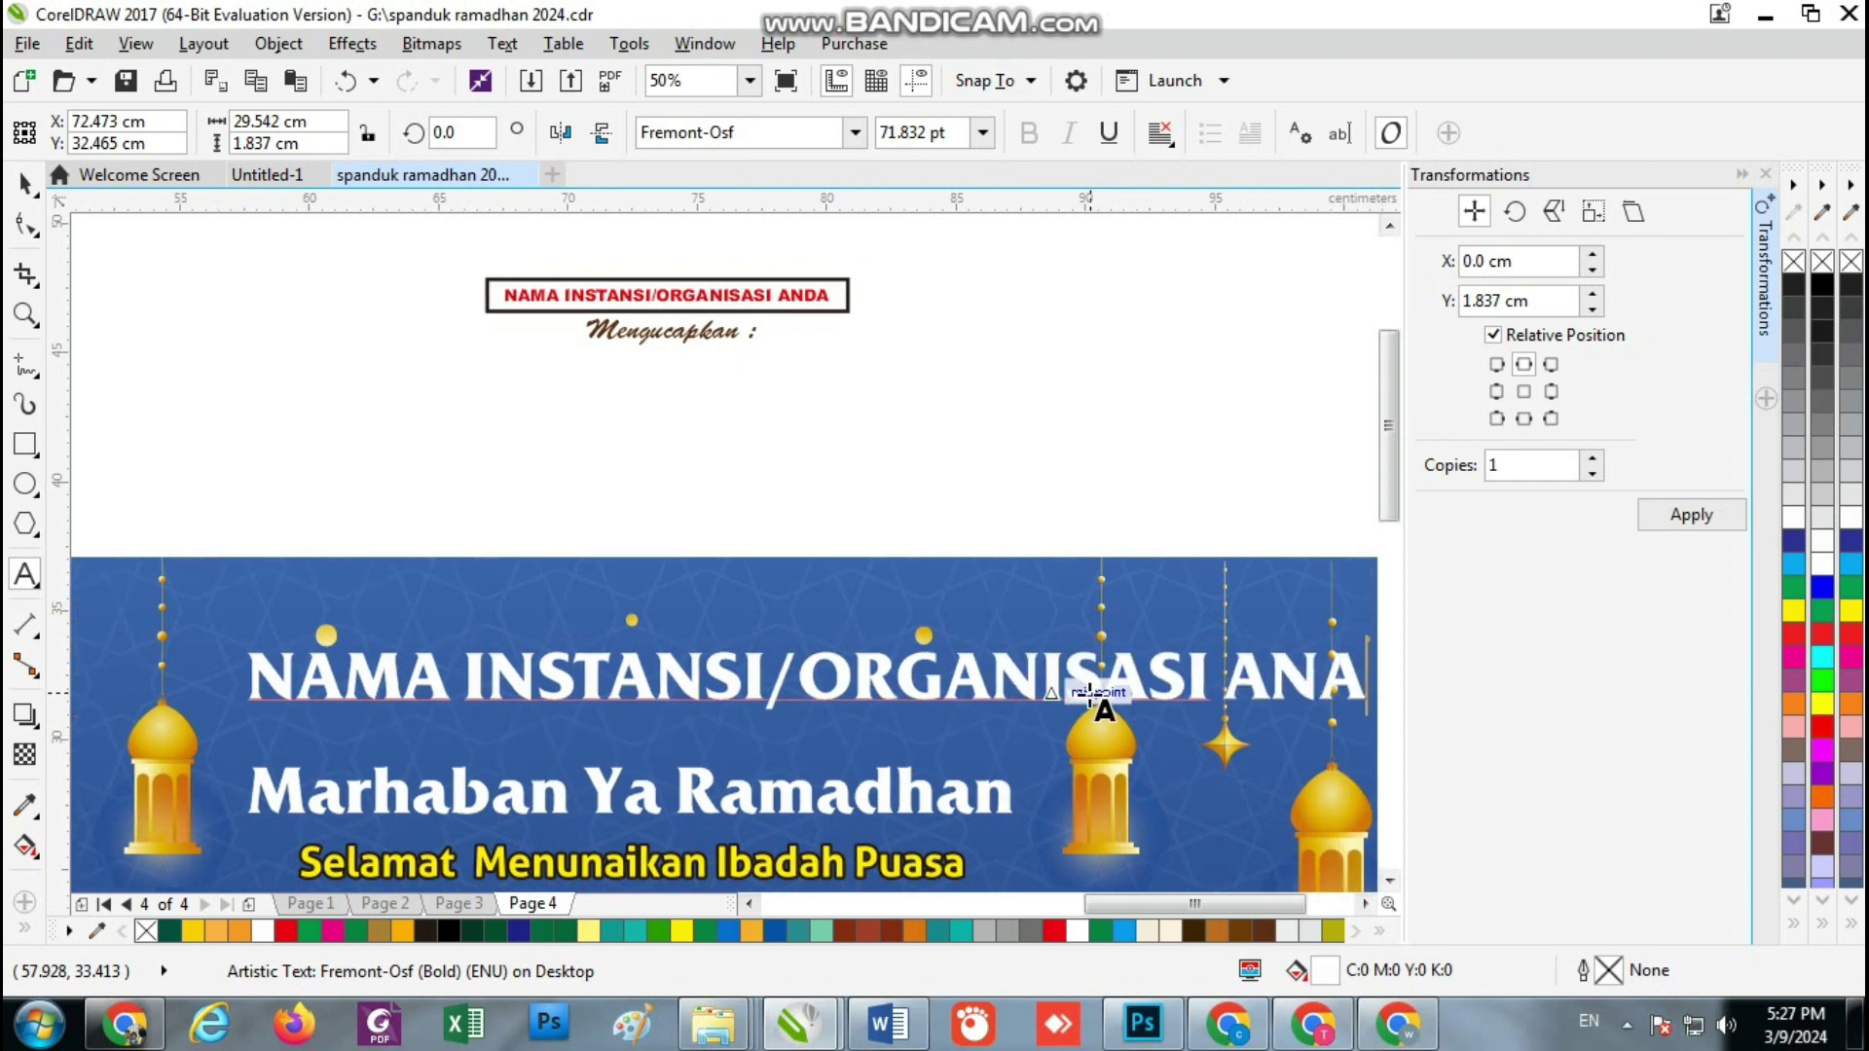
key("BackSpace")
type("DA")
key("ctrl+space")
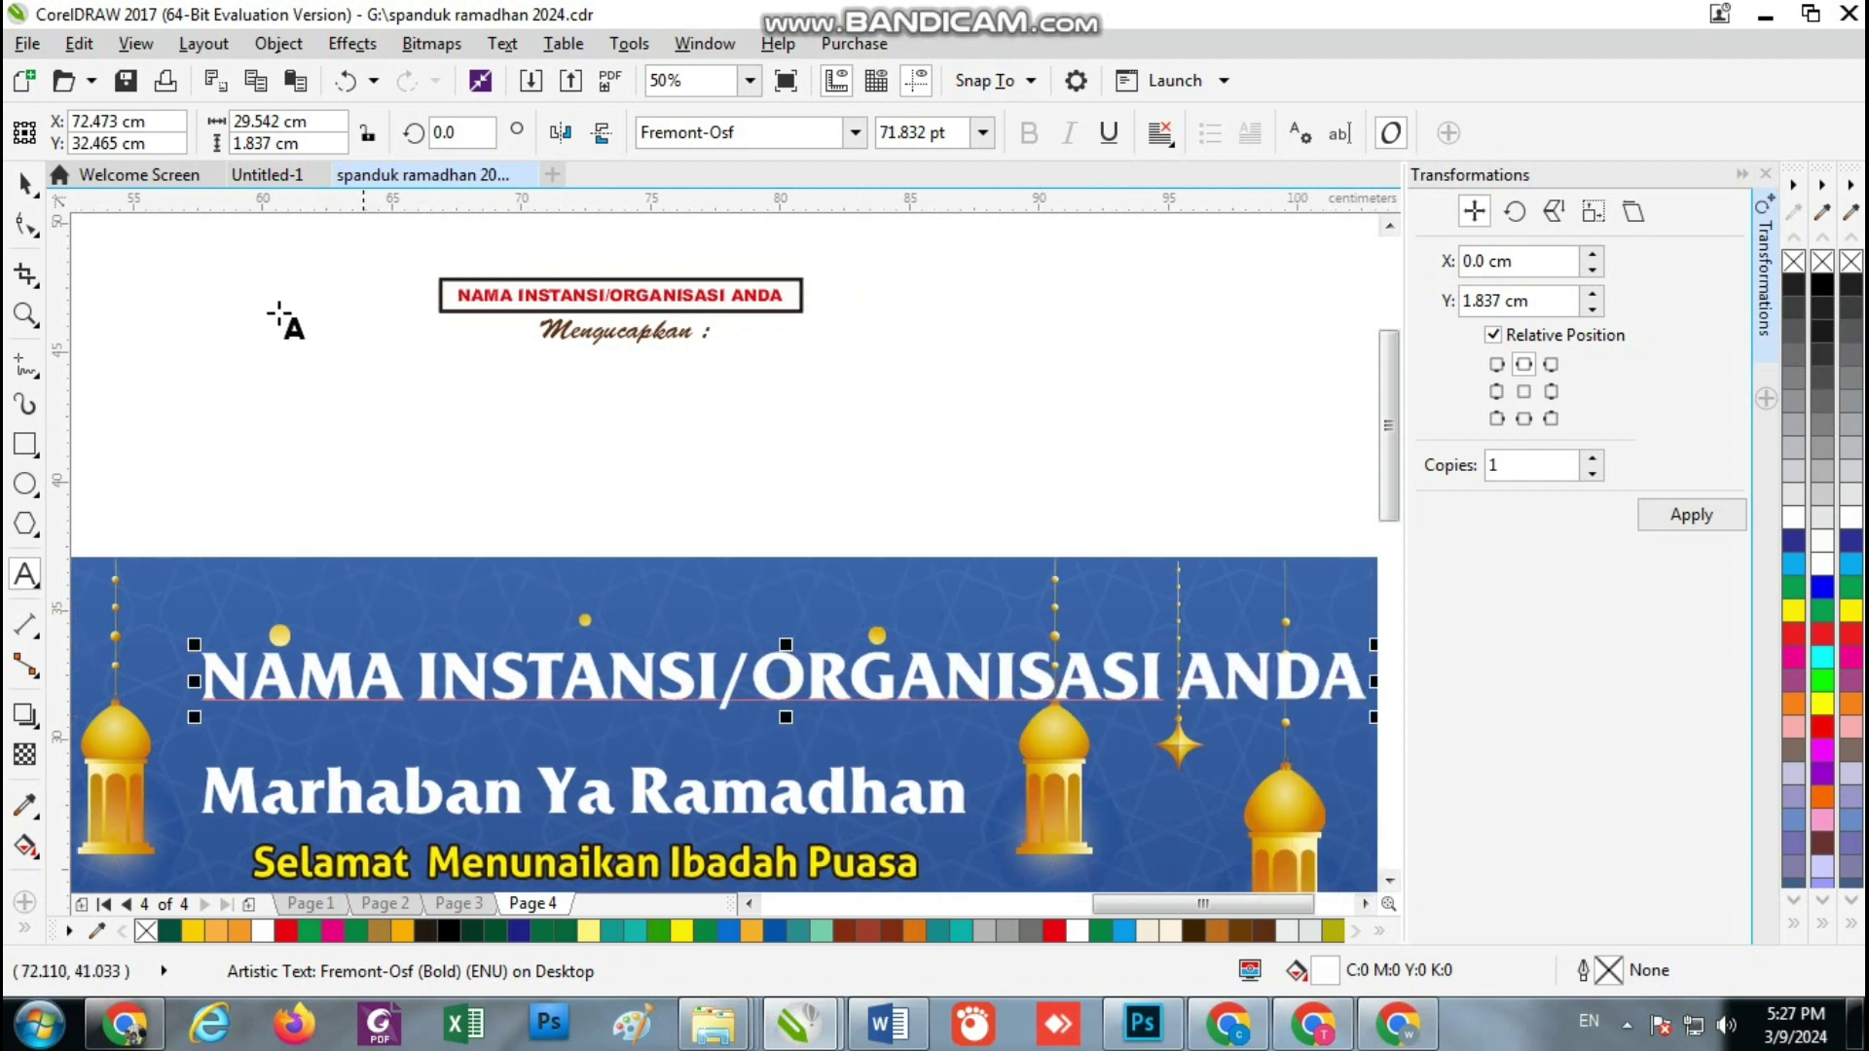
Centre the white organisation name line horizontally on the blue background and scale it down to about 32 cm wide
left_click(582, 577, "shift")
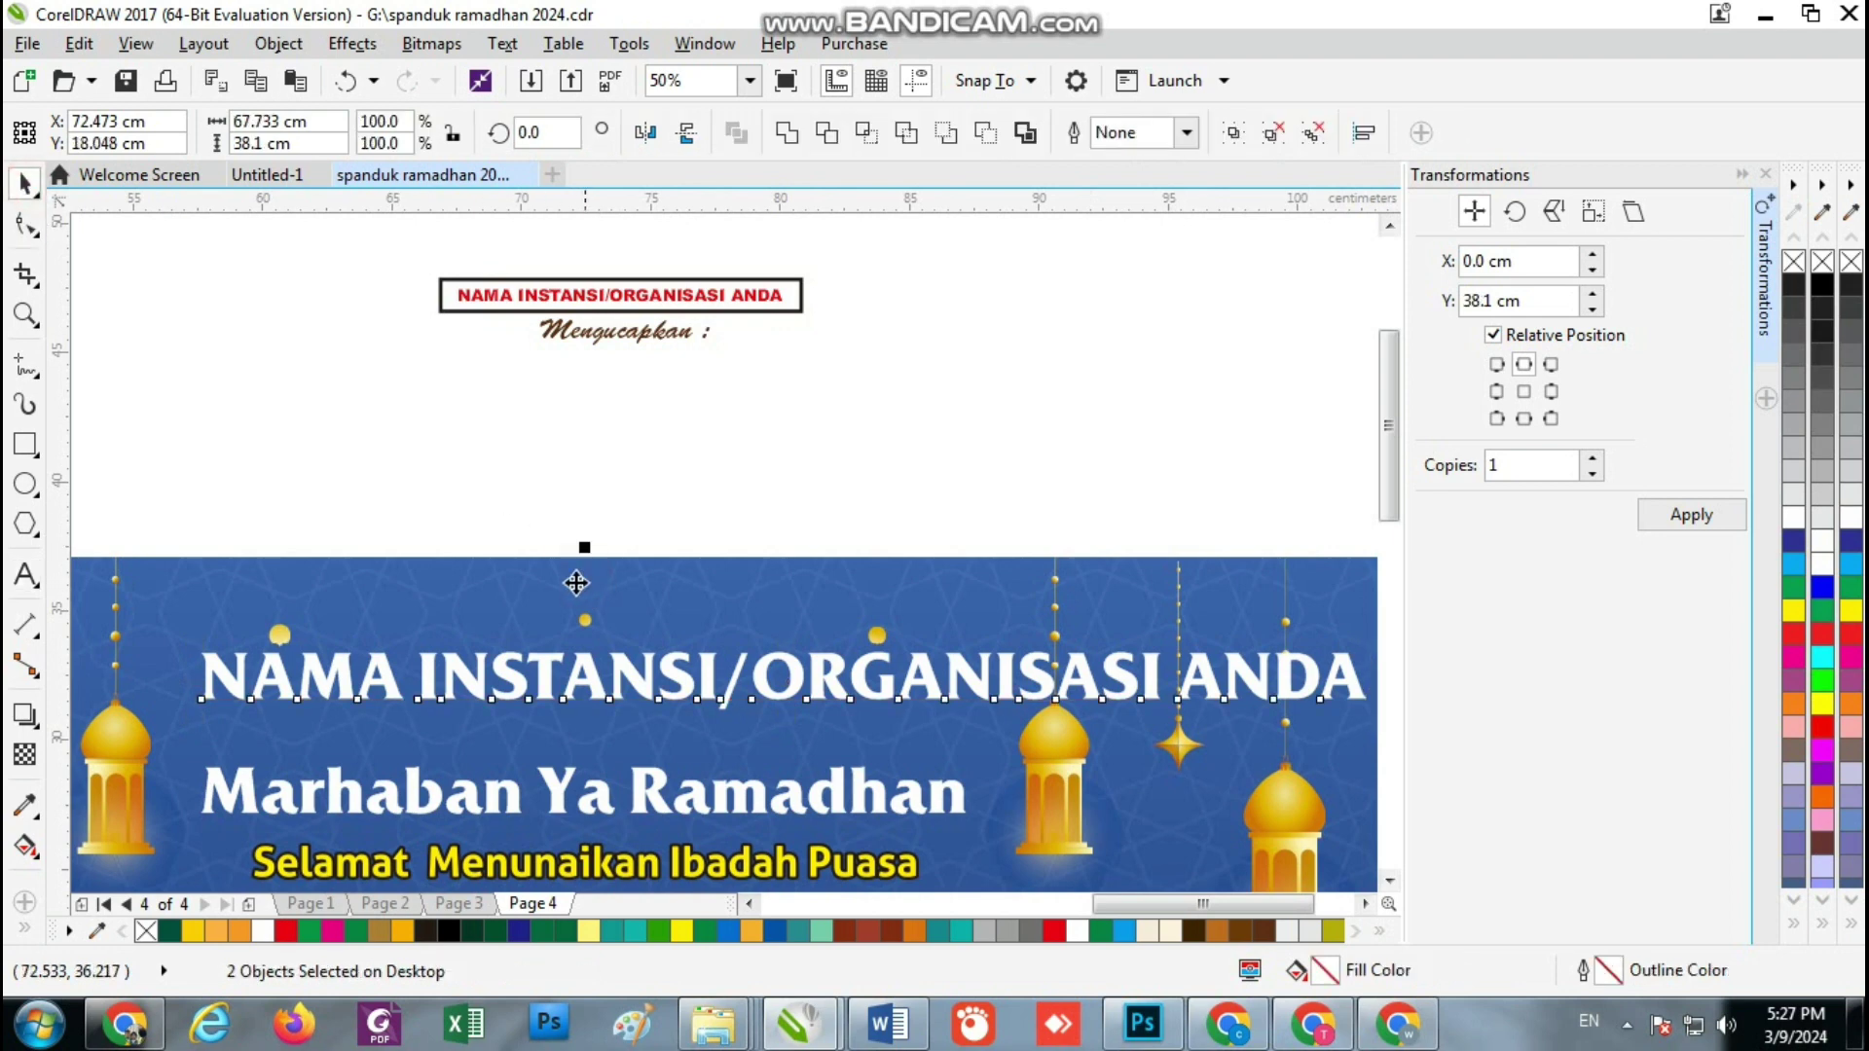
key("c")
left_click(839, 468)
left_click(880, 681)
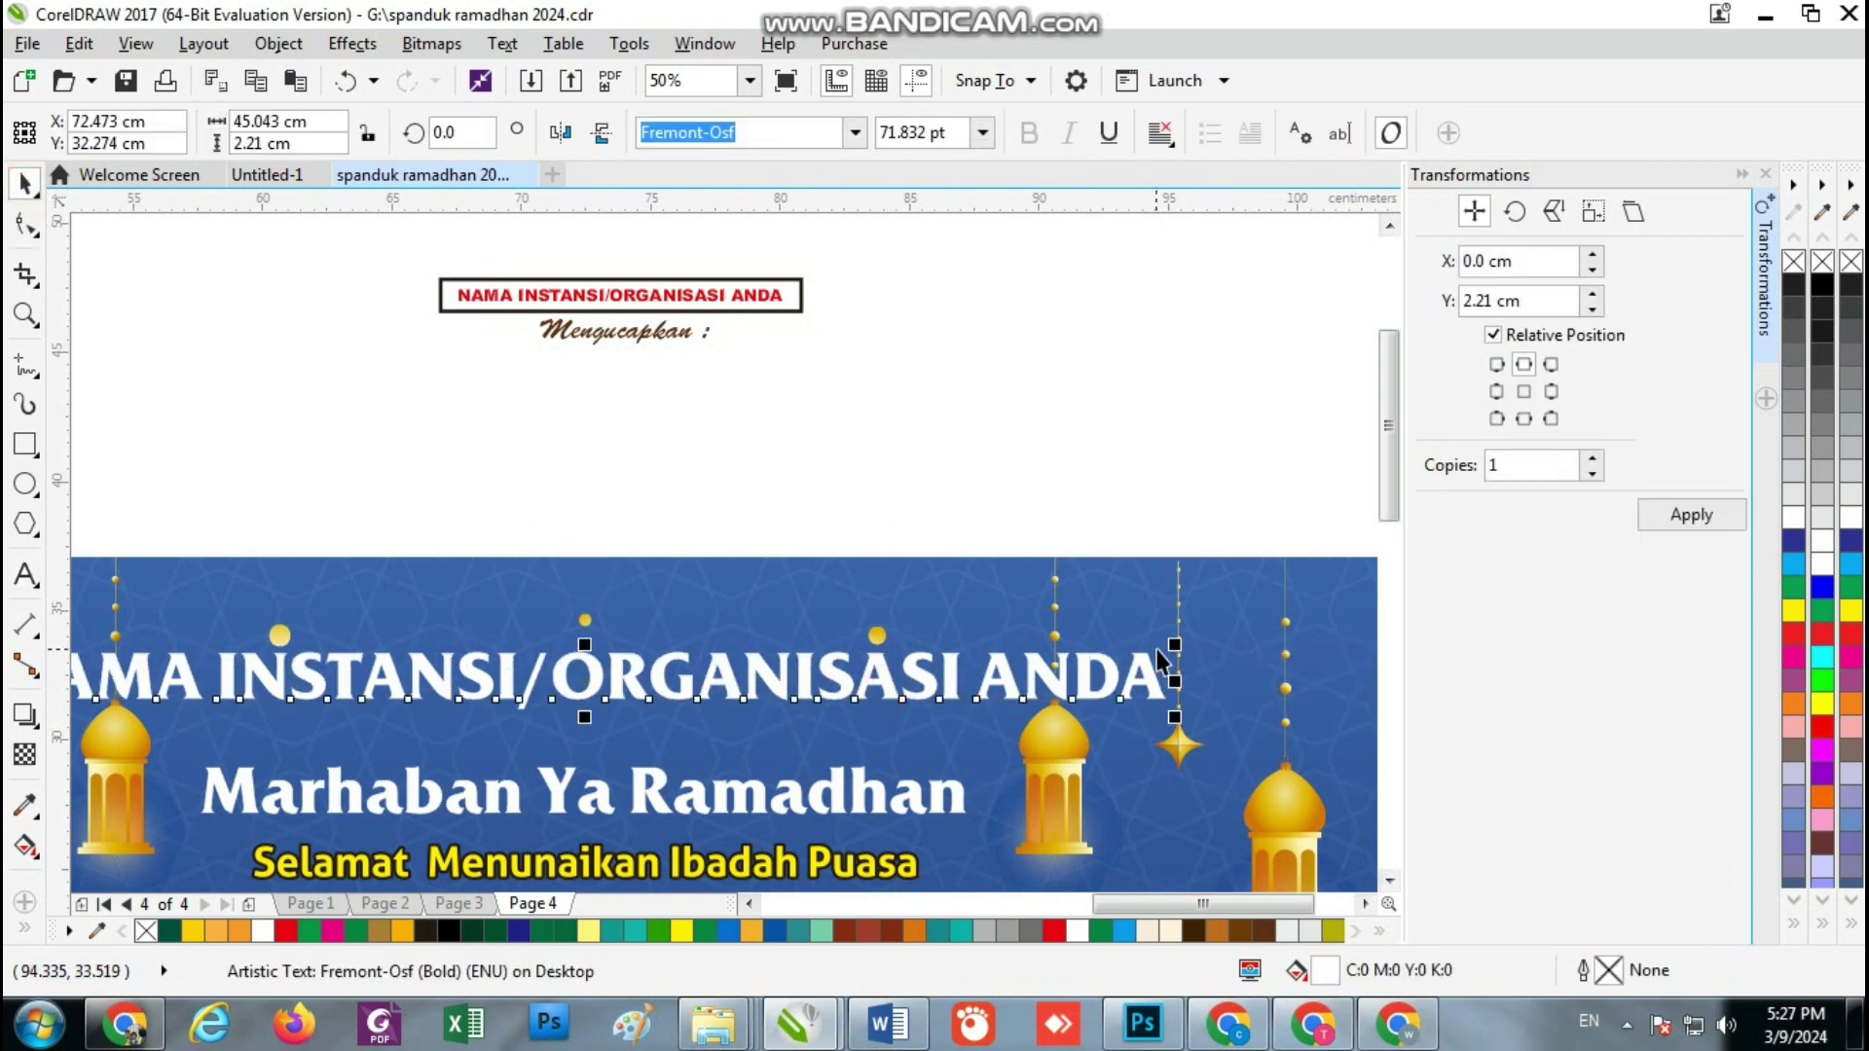
left_click_drag(1179, 641, 969, 644)
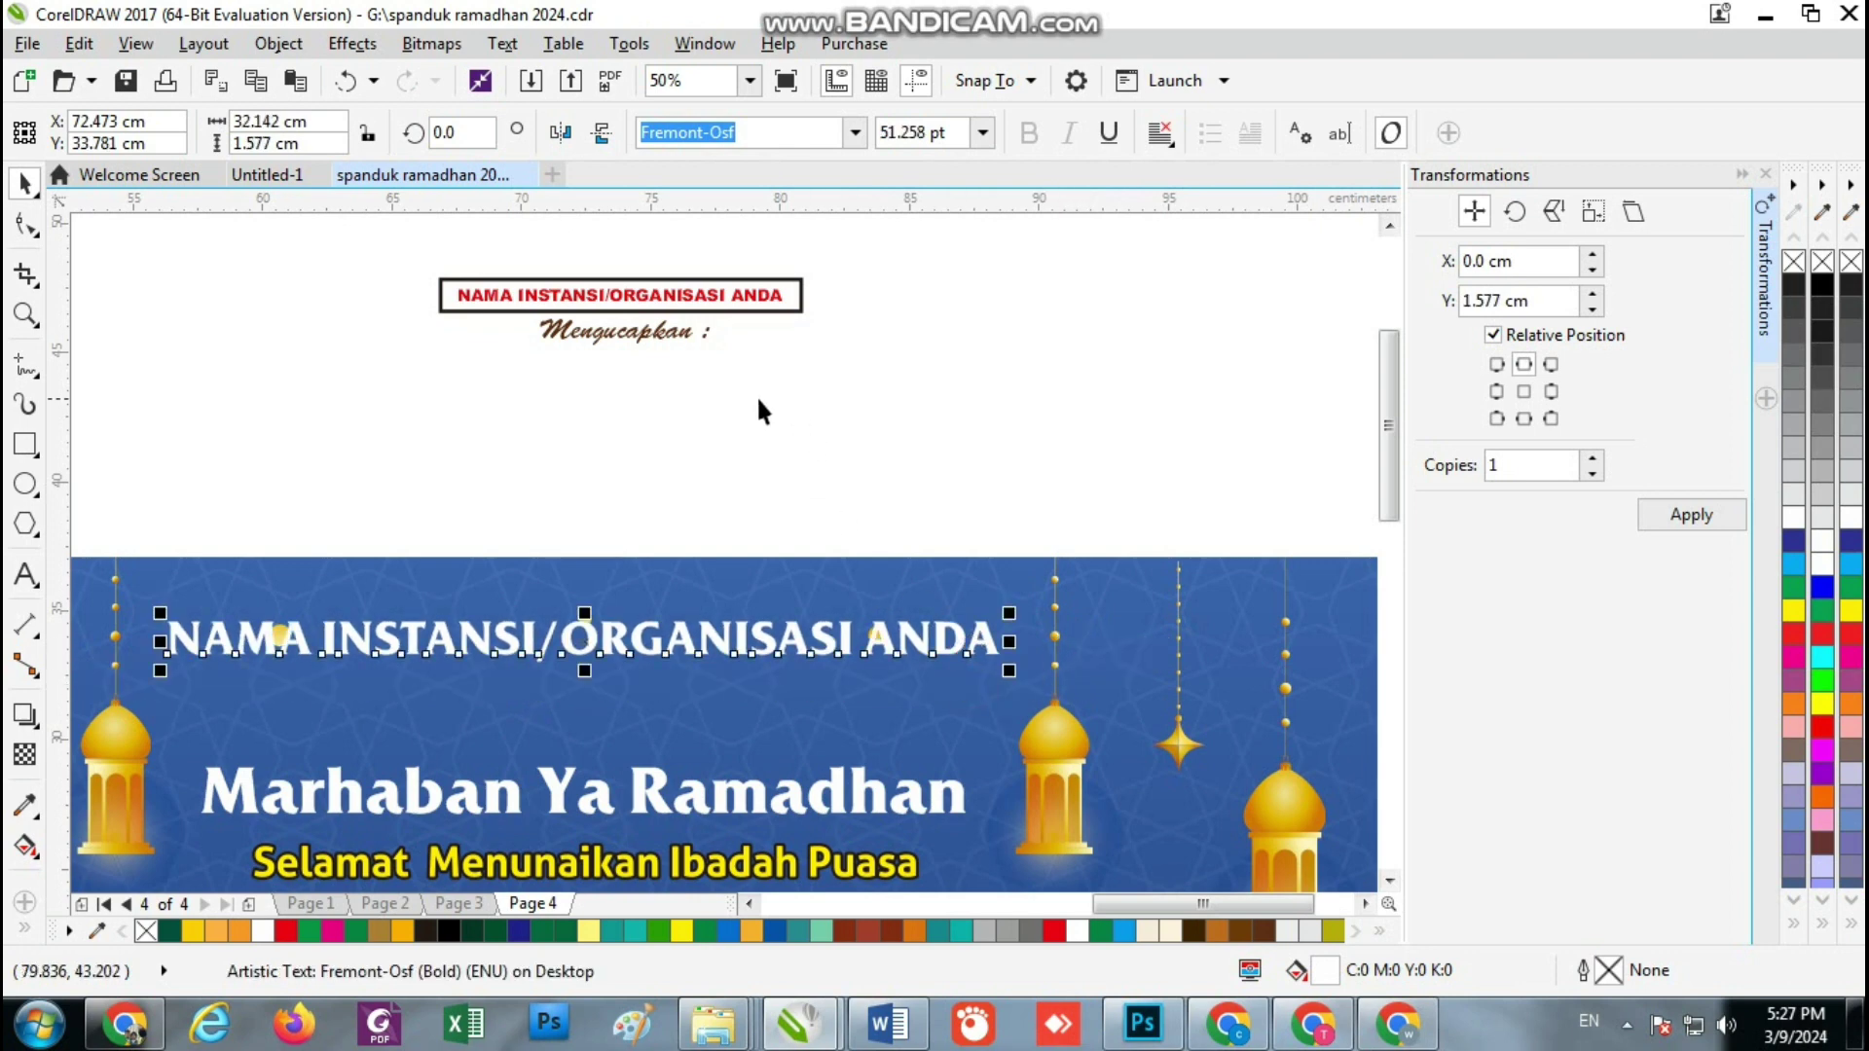
scroll(749, 327, "down", 1)
scroll(691, 325, "up", 1)
Try to place a copy of the brown "Mengucapkan :" text on the blue banner below the organisation name, changing its stacking order
left_click(635, 330)
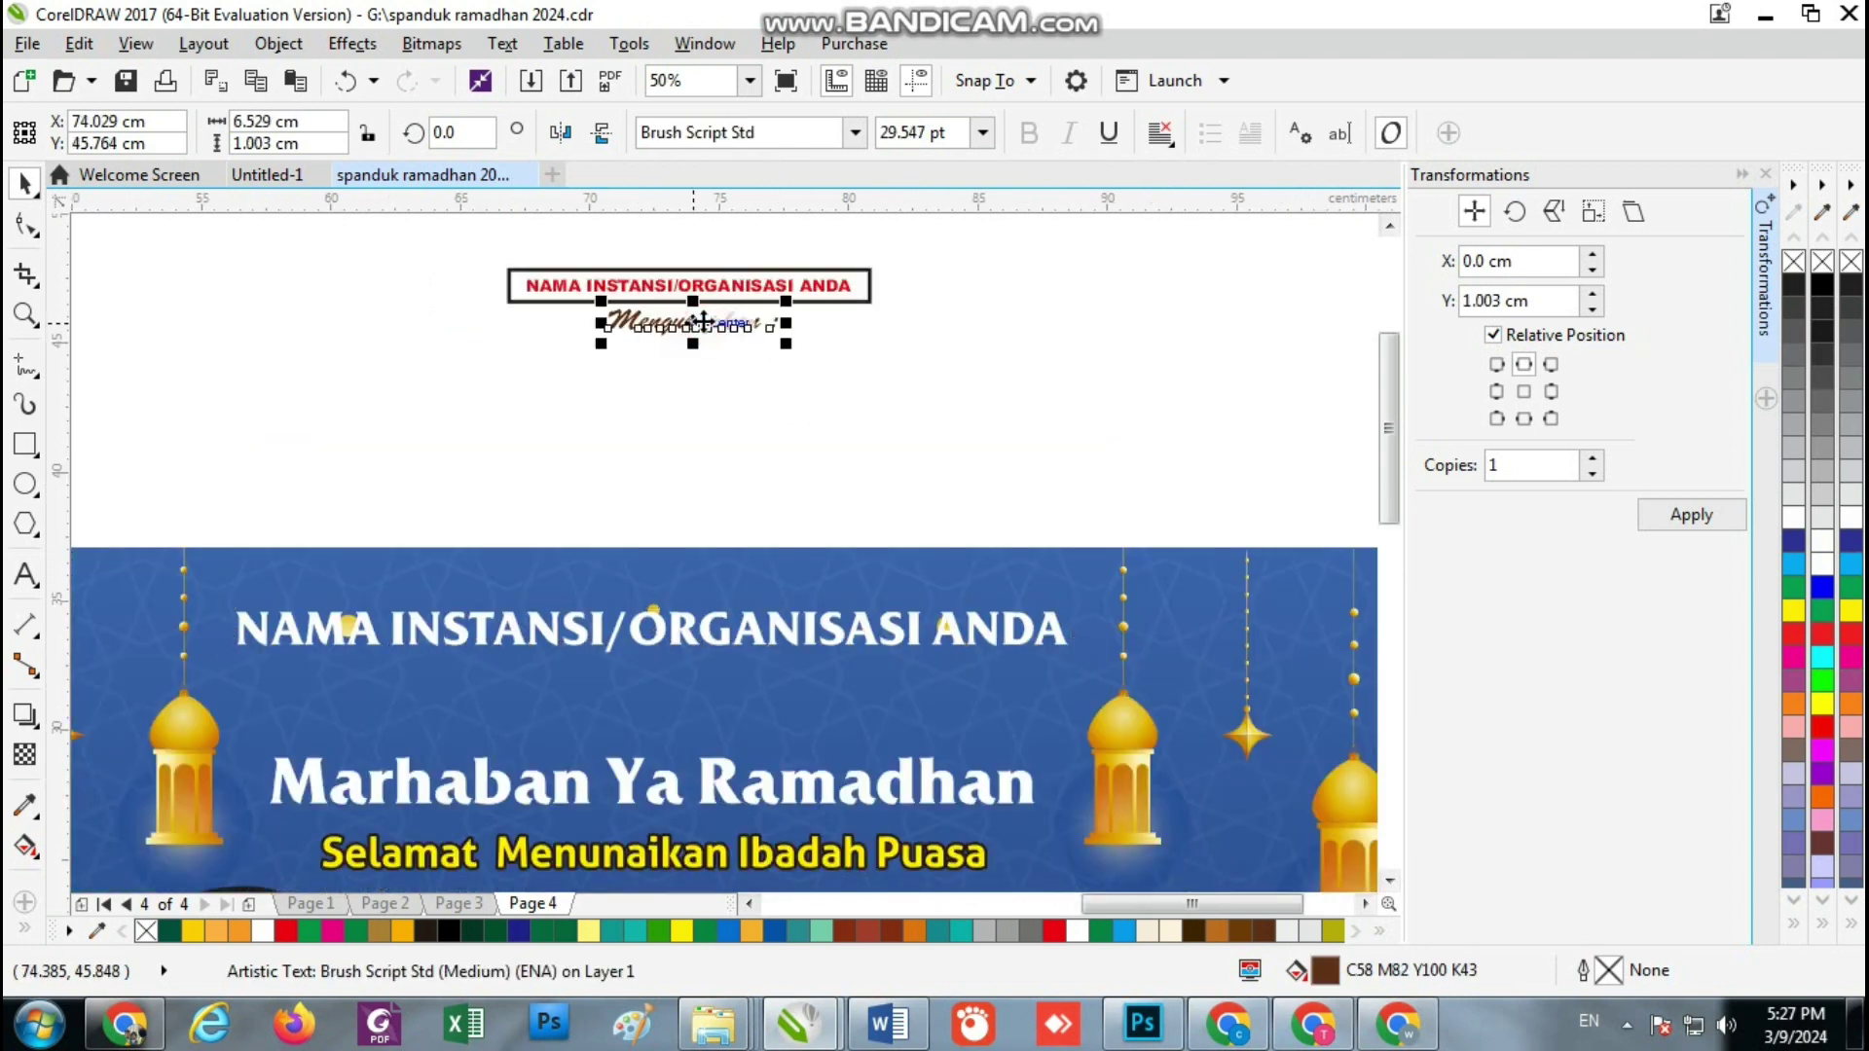
left_click(1523, 419)
left_click(1691, 515)
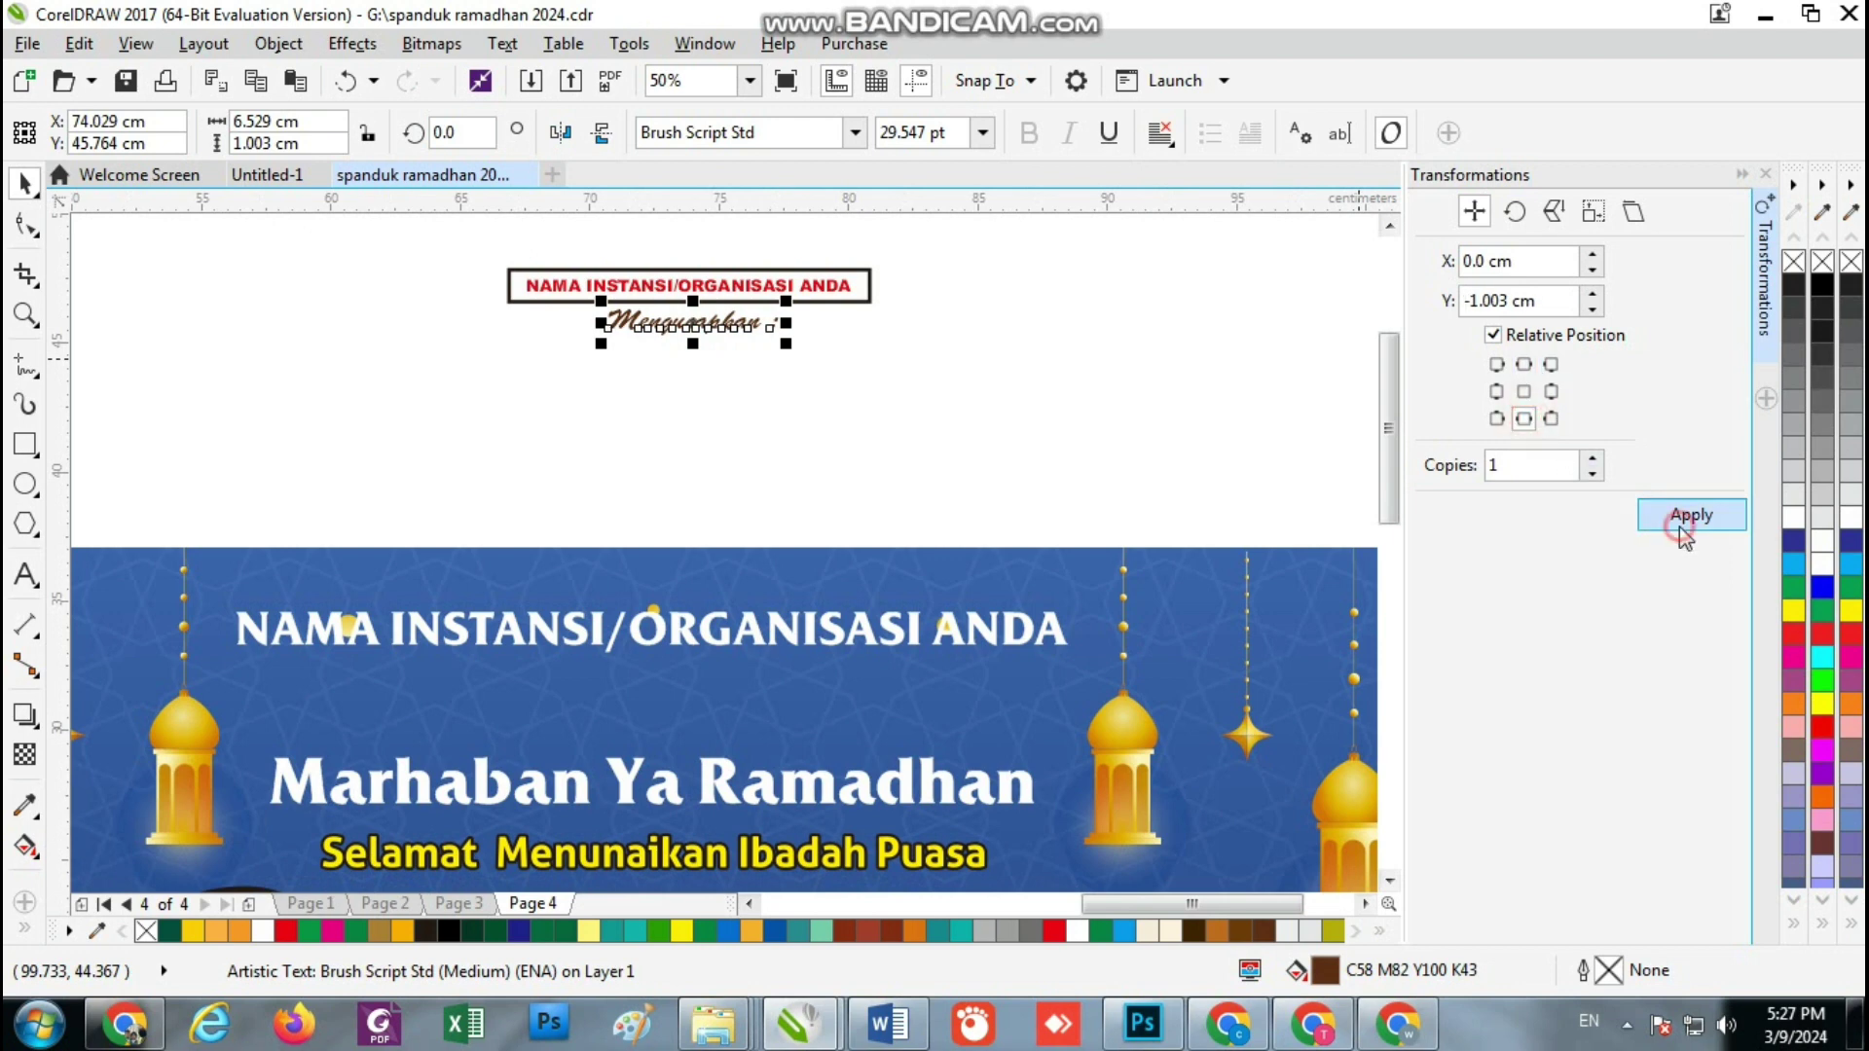
right_click(705, 357)
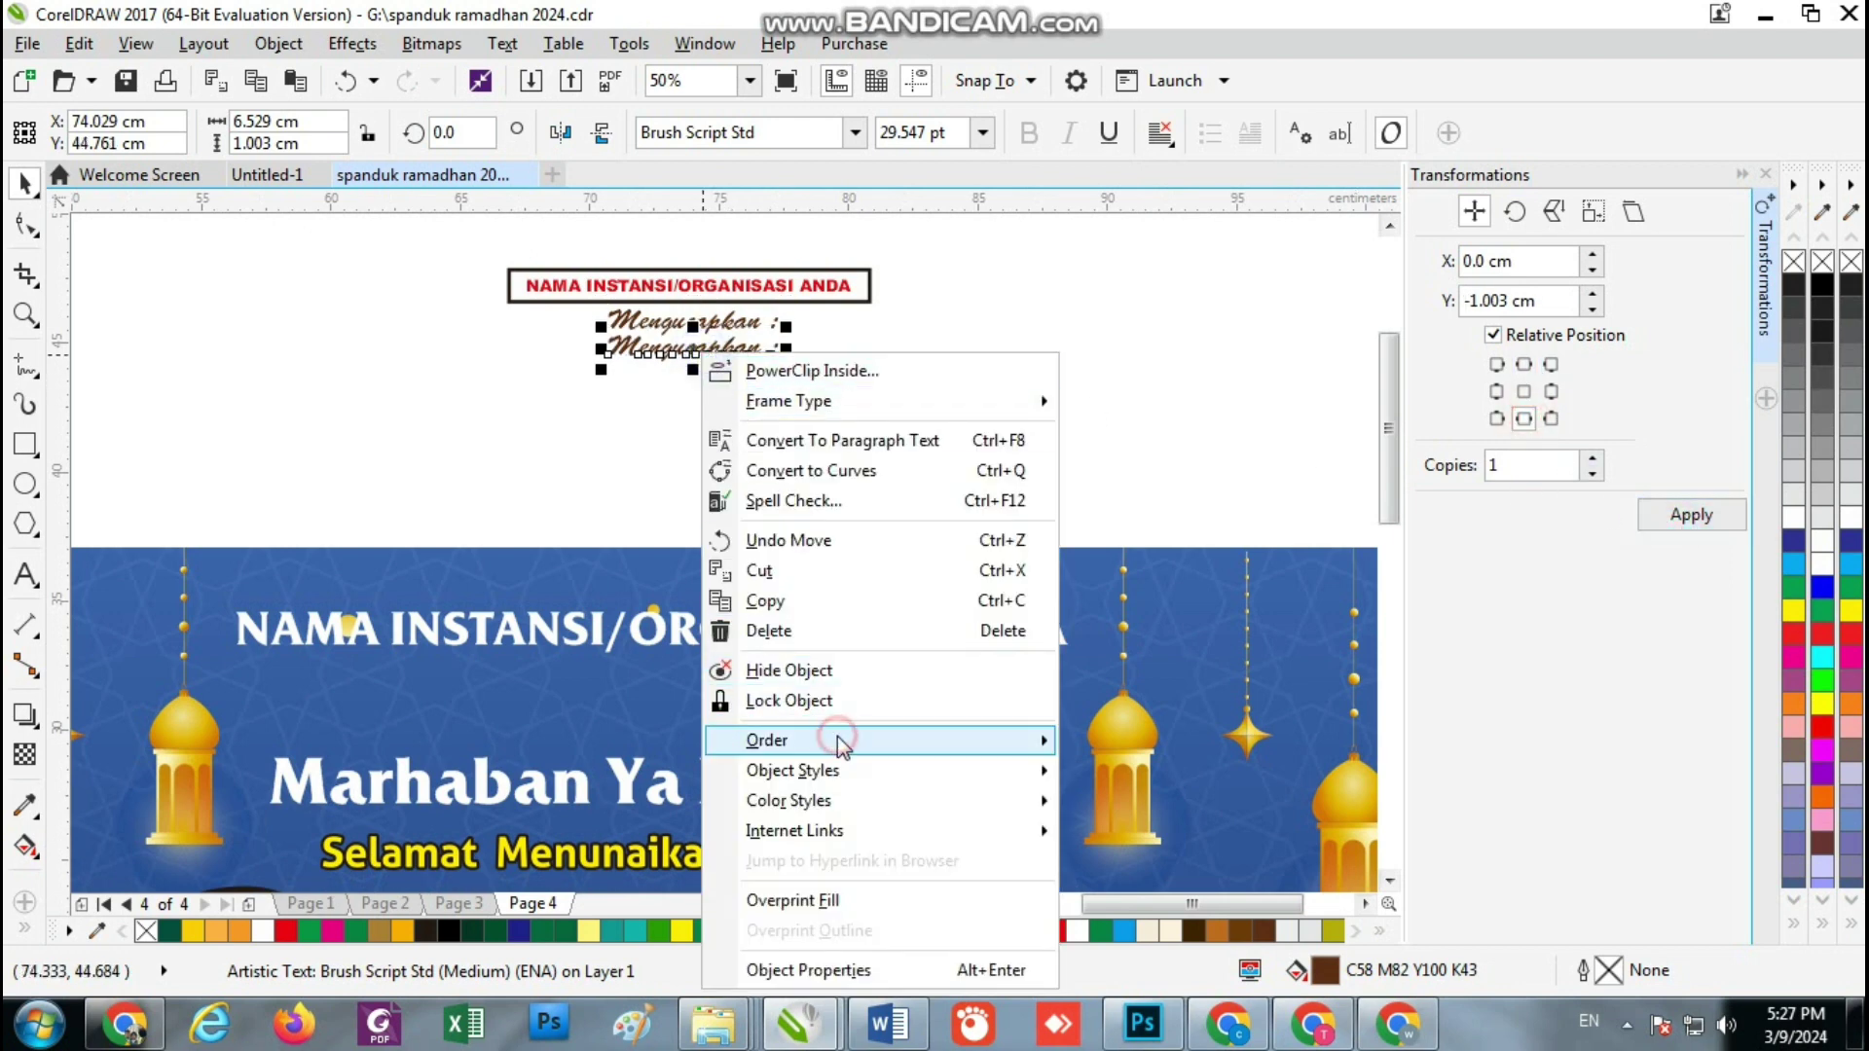
mouse_move(990, 737)
left_click(1148, 708)
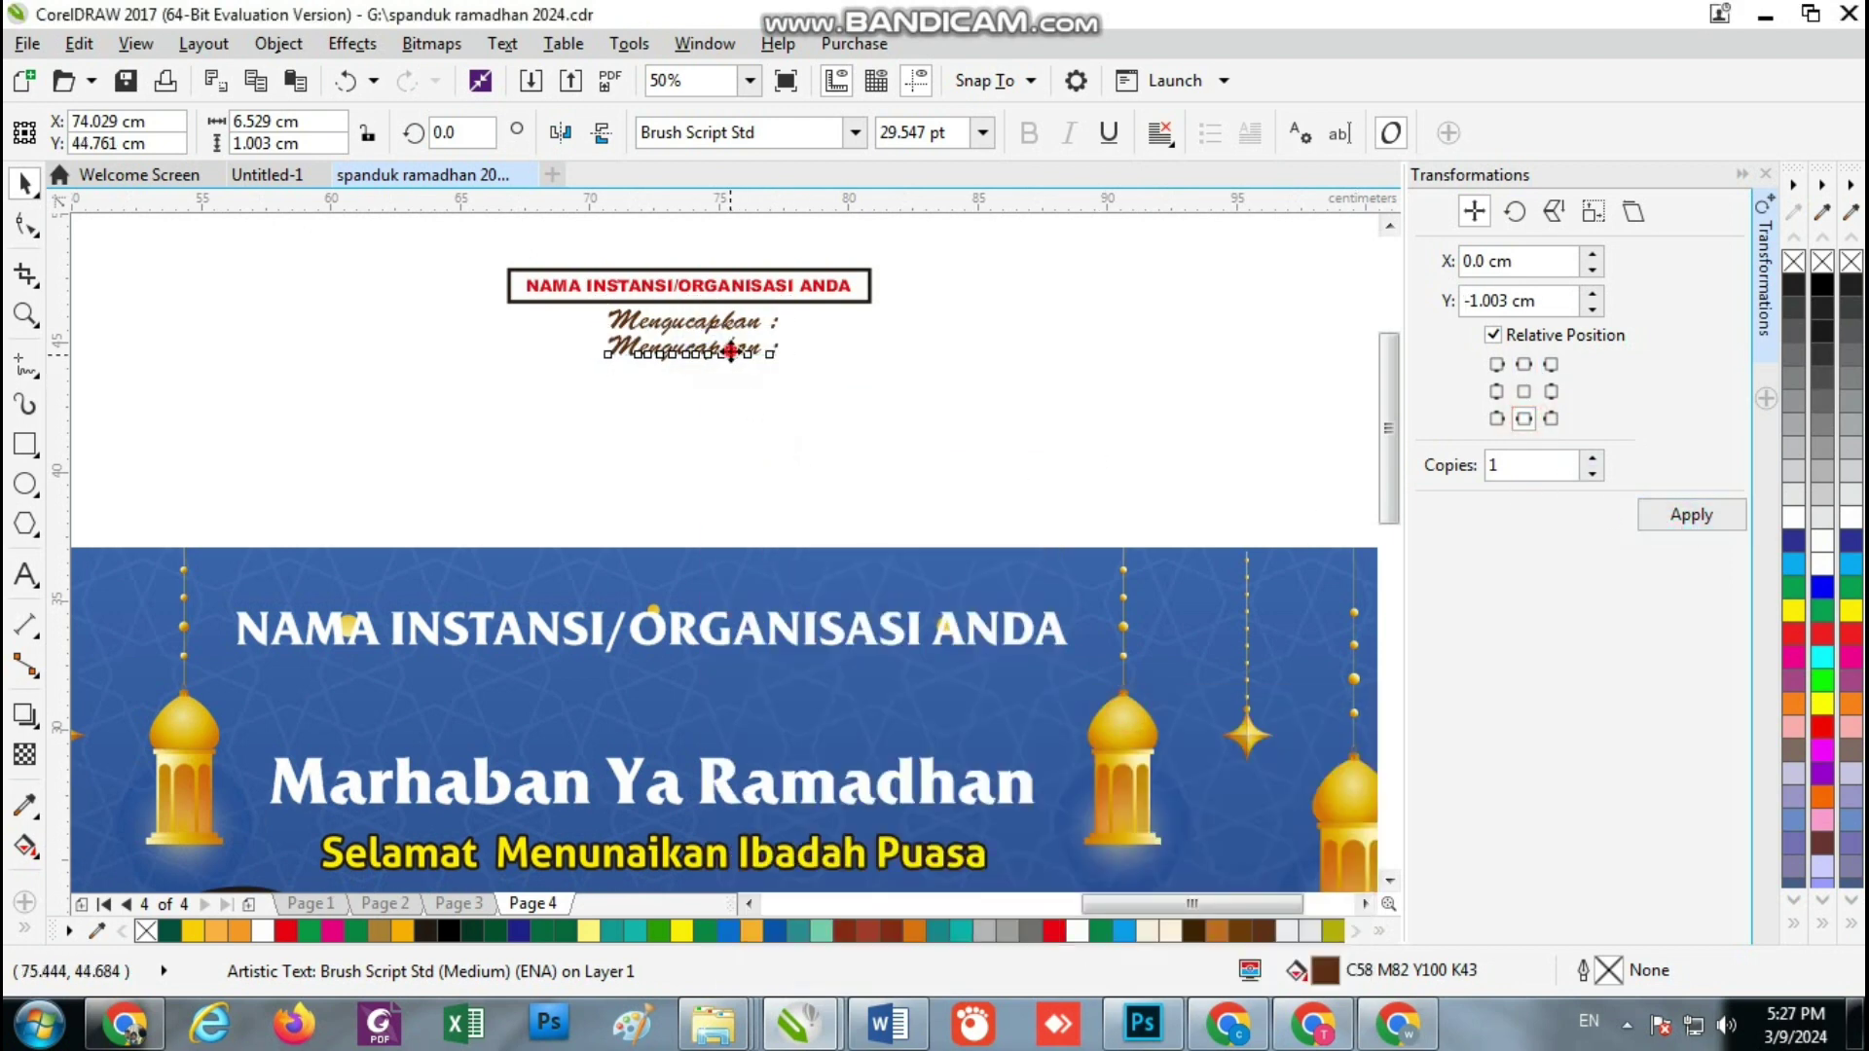
left_click_drag(730, 351, 753, 691)
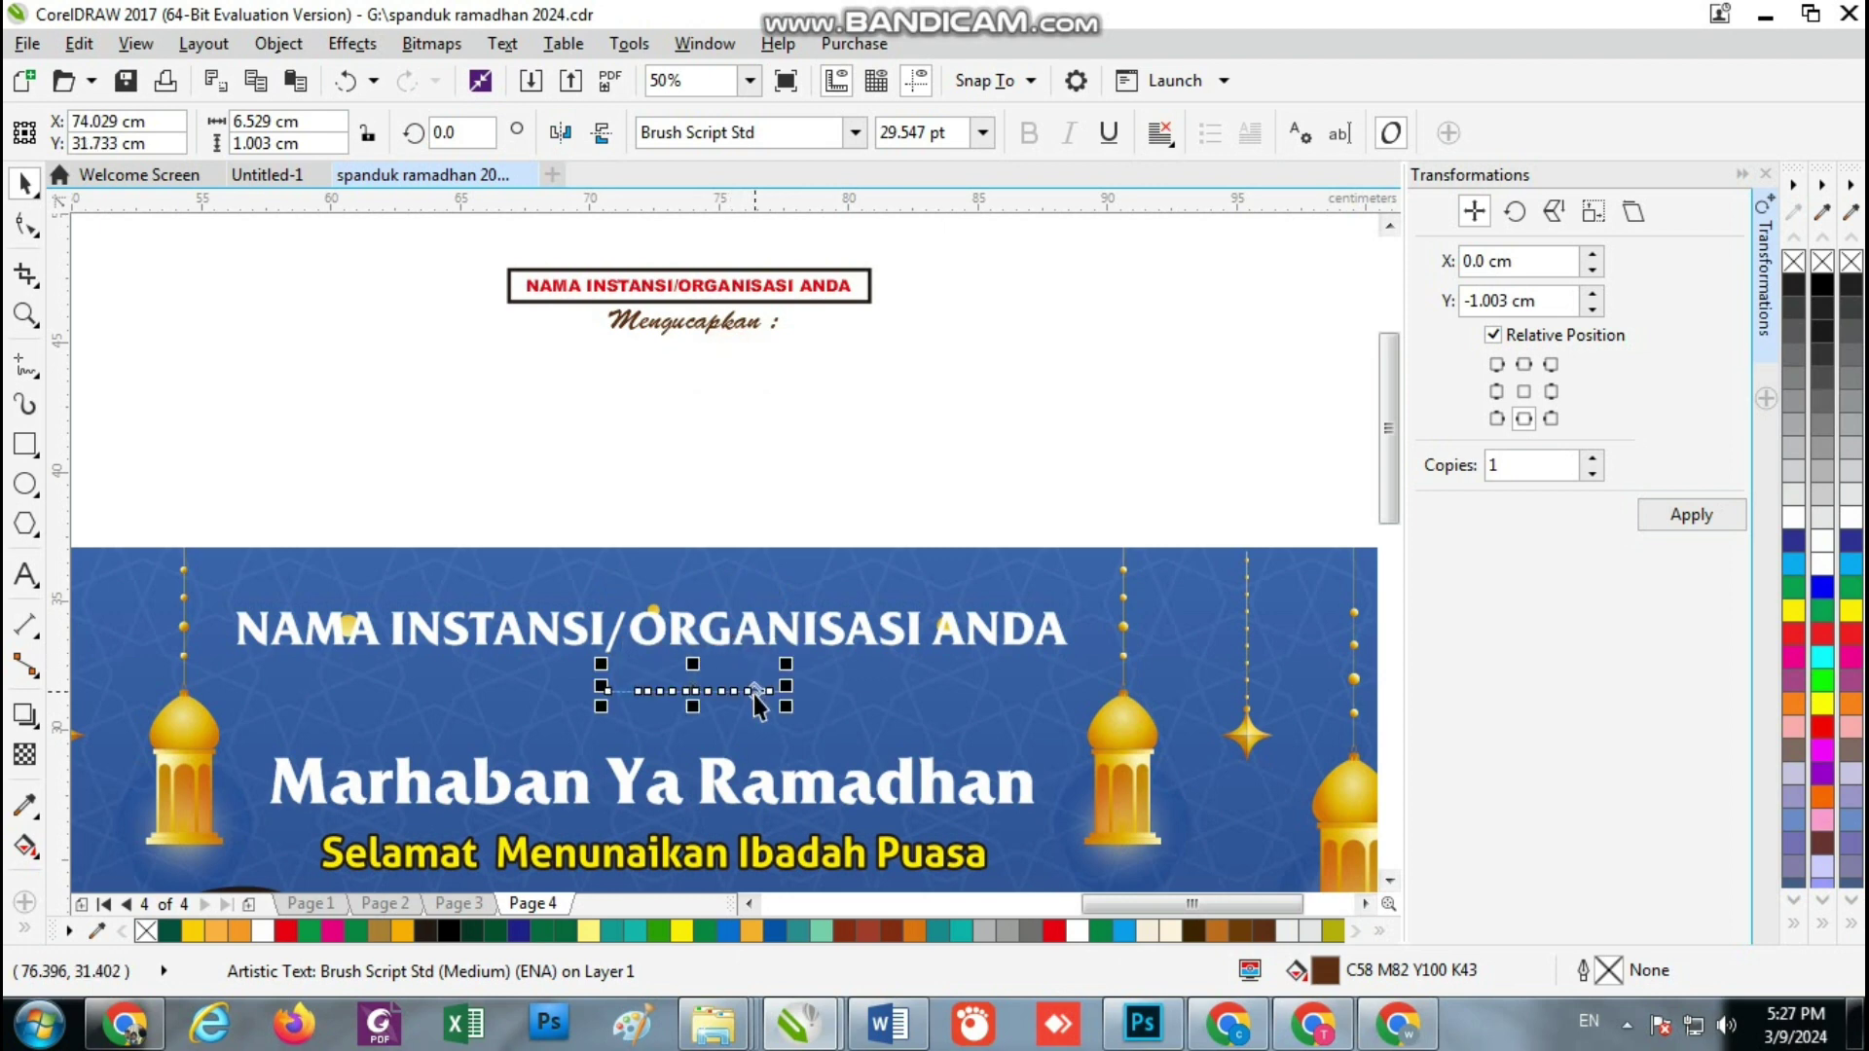
key("Escape")
scroll(744, 545, "down", 1)
scroll(735, 676, "up", 1)
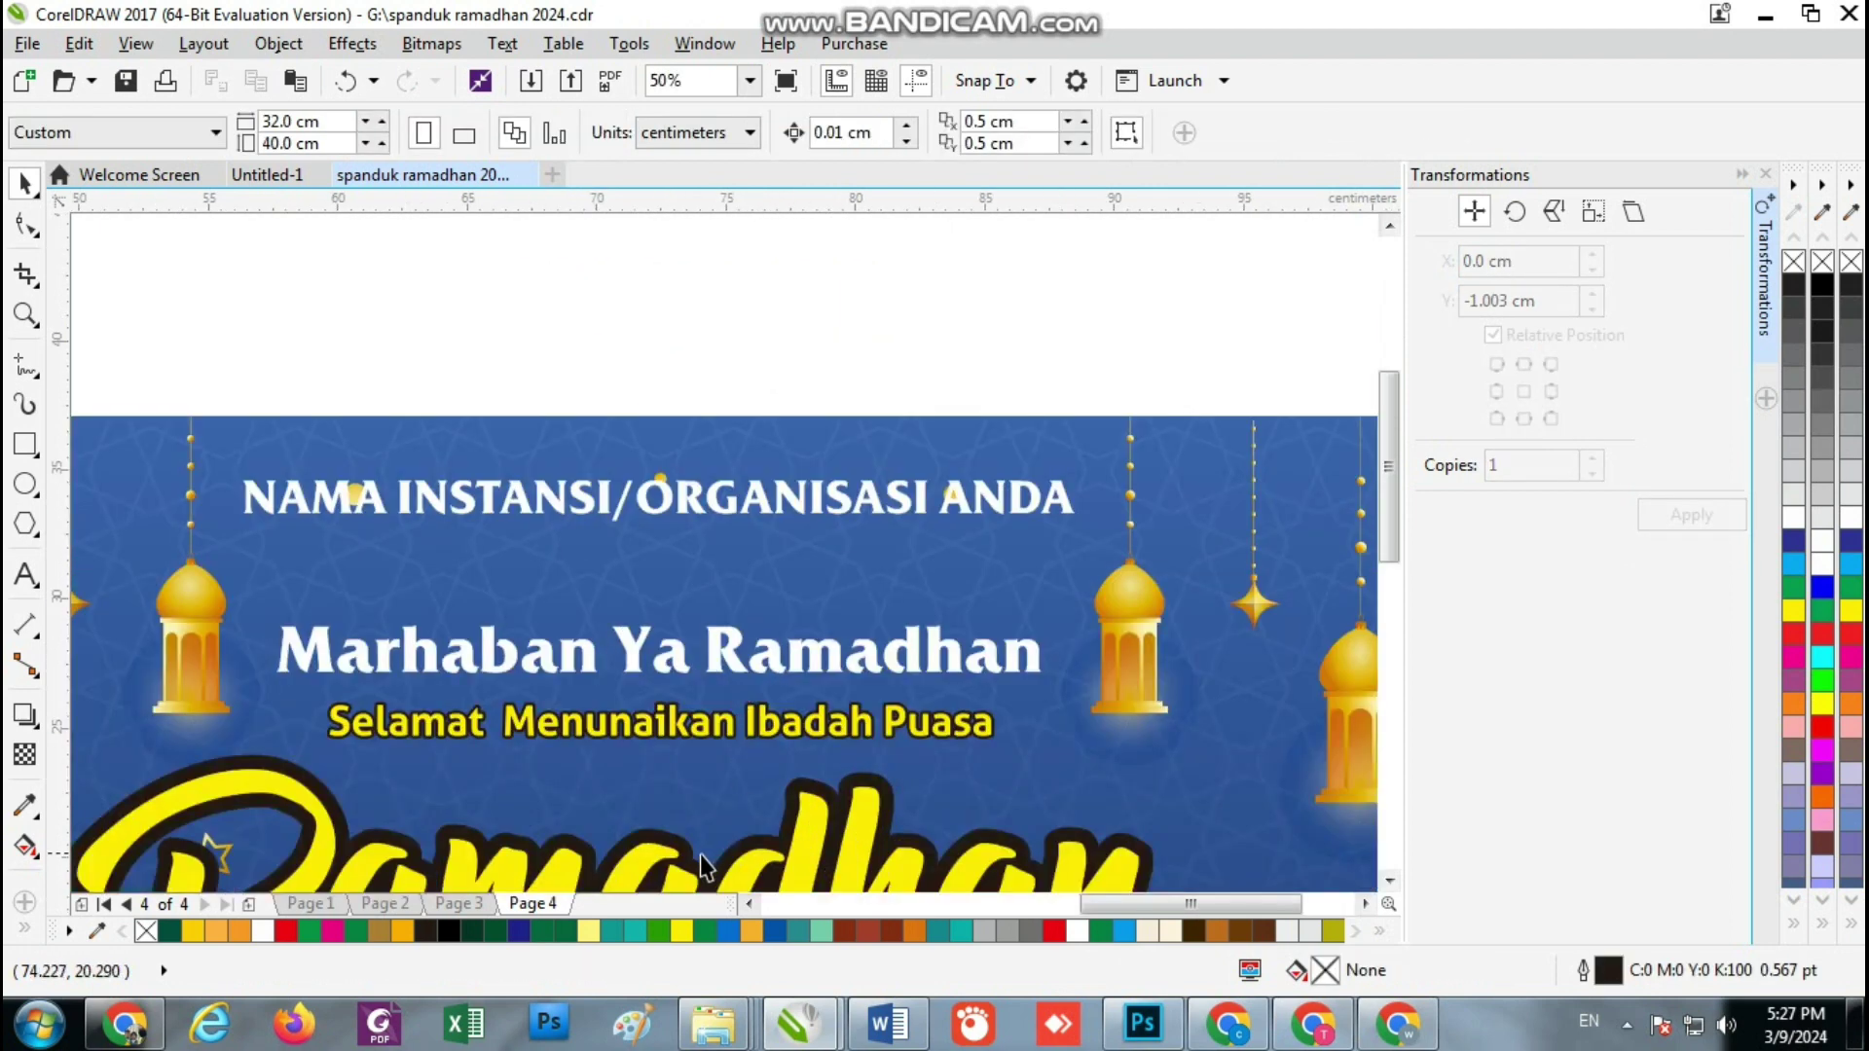
Duplicate the yellow "Selamat Menunaikan Ibadah Puasa" text and place the copy directly below the organisation name line
left_click(717, 765)
scroll(689, 725, "down", 1)
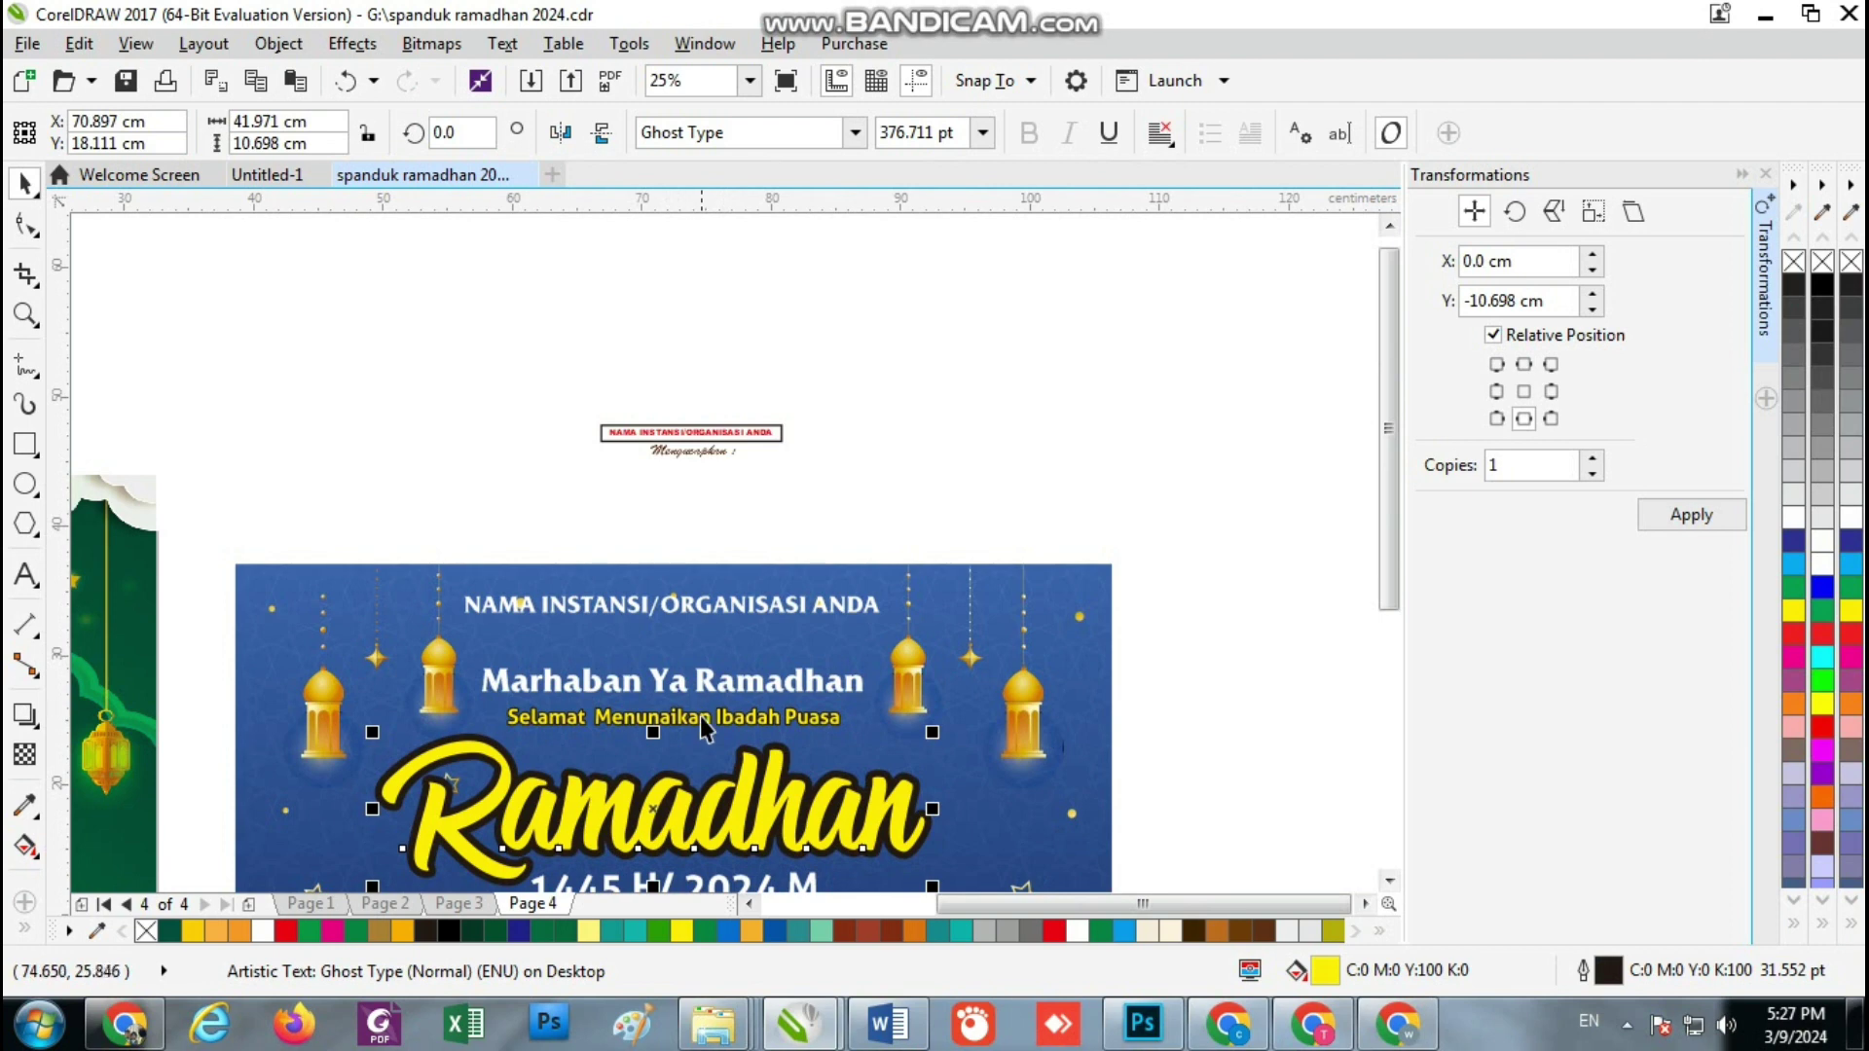
left_click(703, 722)
left_click(1523, 364)
left_click(1683, 517)
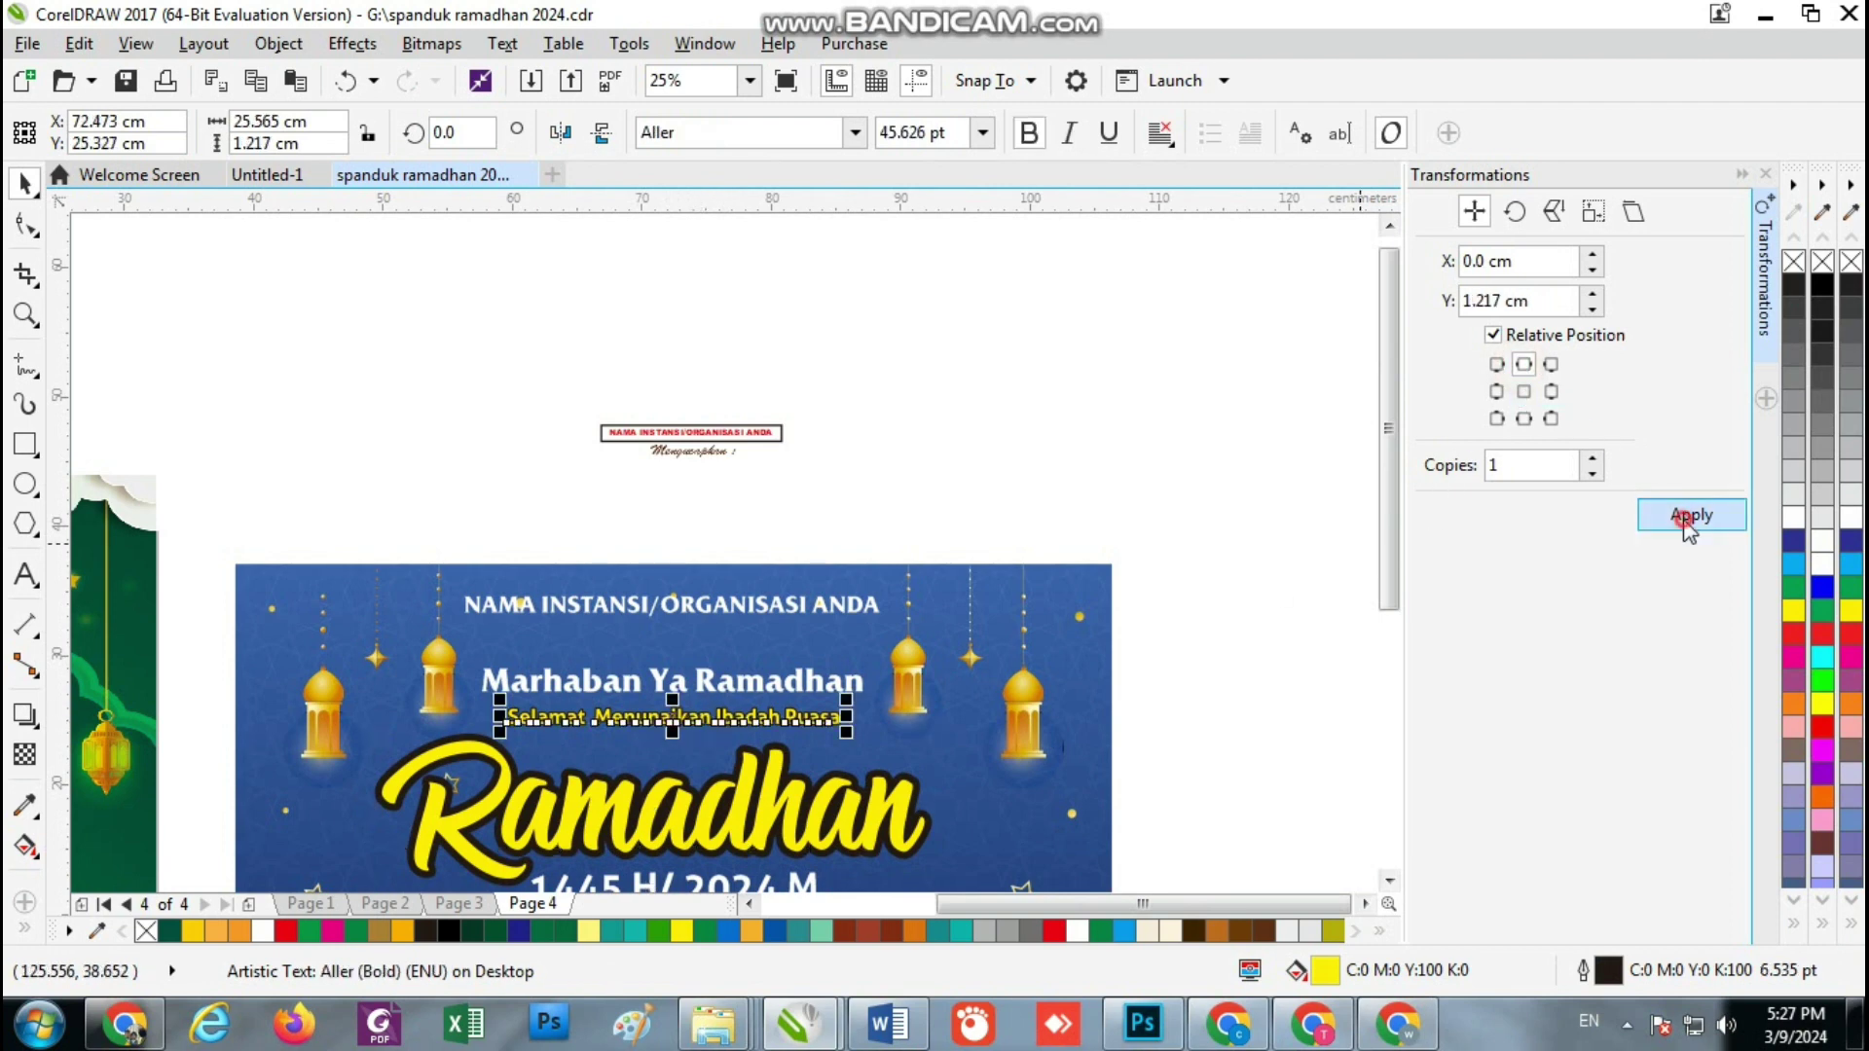
scroll(706, 698, "up", 1)
left_click_drag(701, 705, 1052, 577)
Replace the wording of the yellow text copy below the organisation name with "Mengucapkan"
double_click(295, 565)
type("mEN")
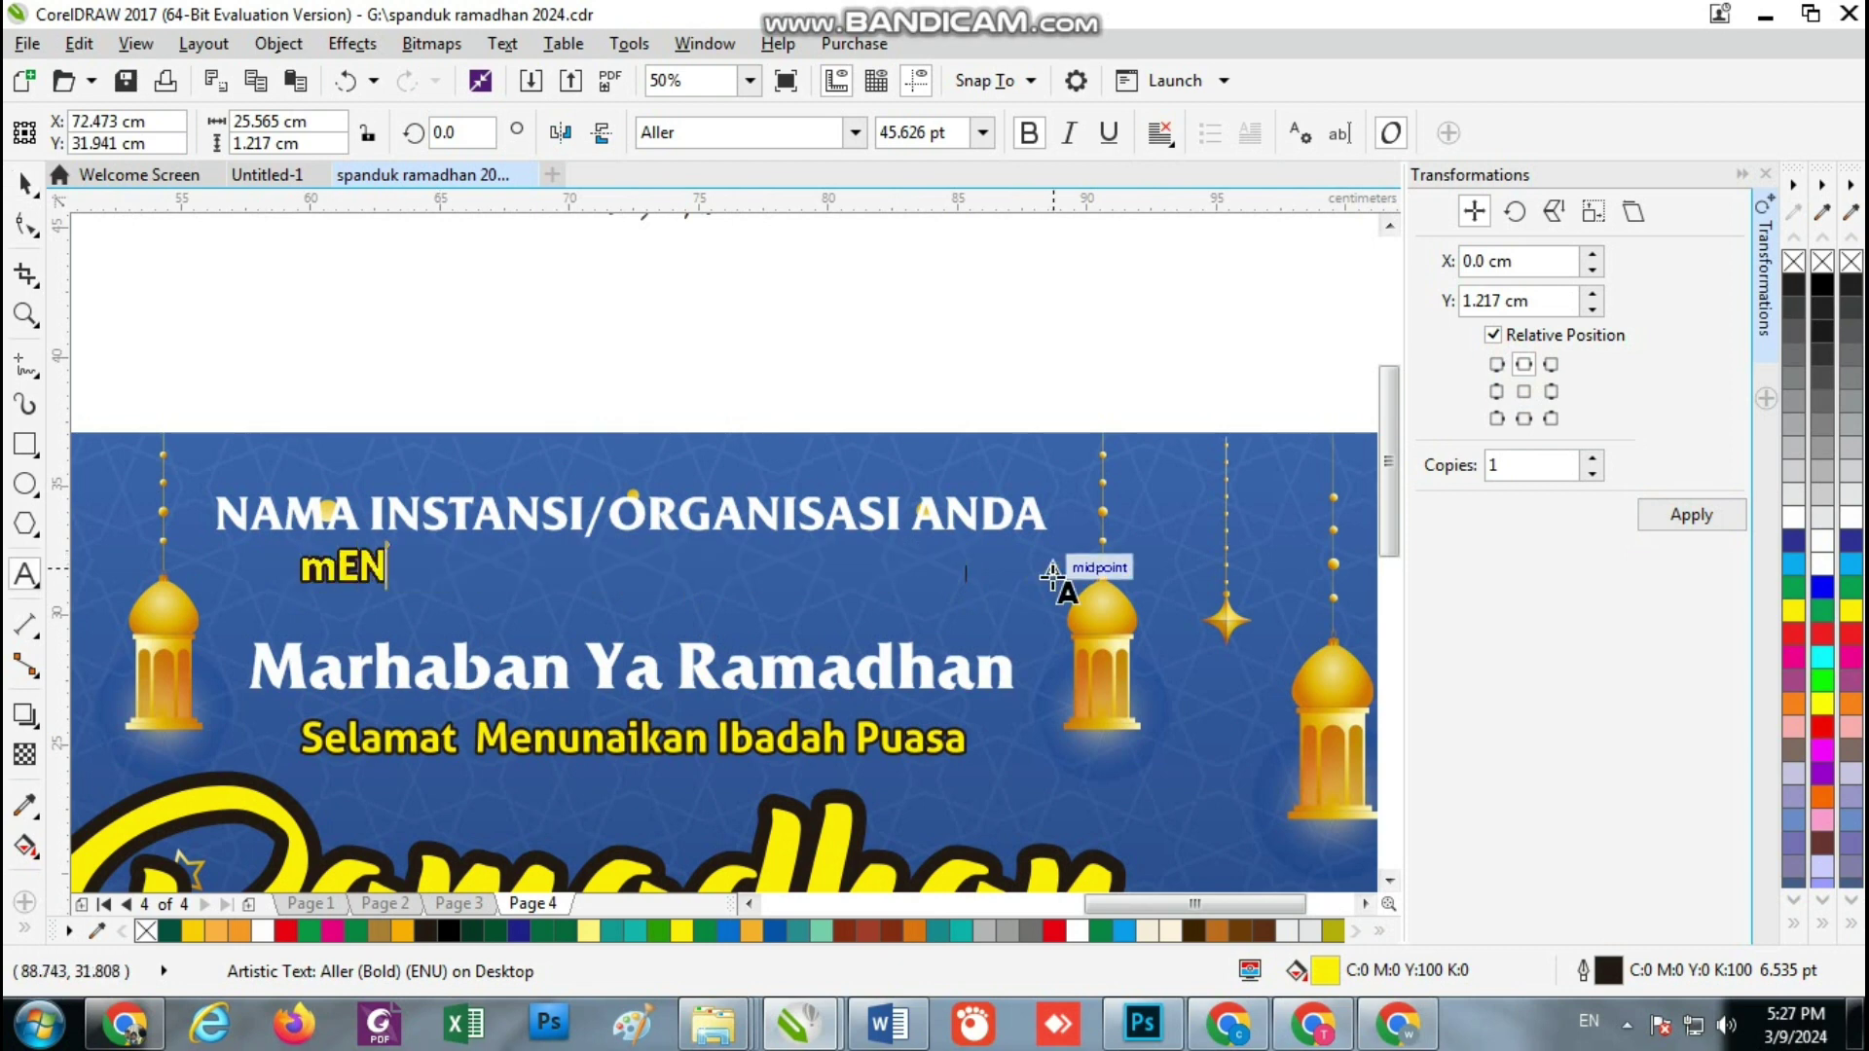
type("GUCX")
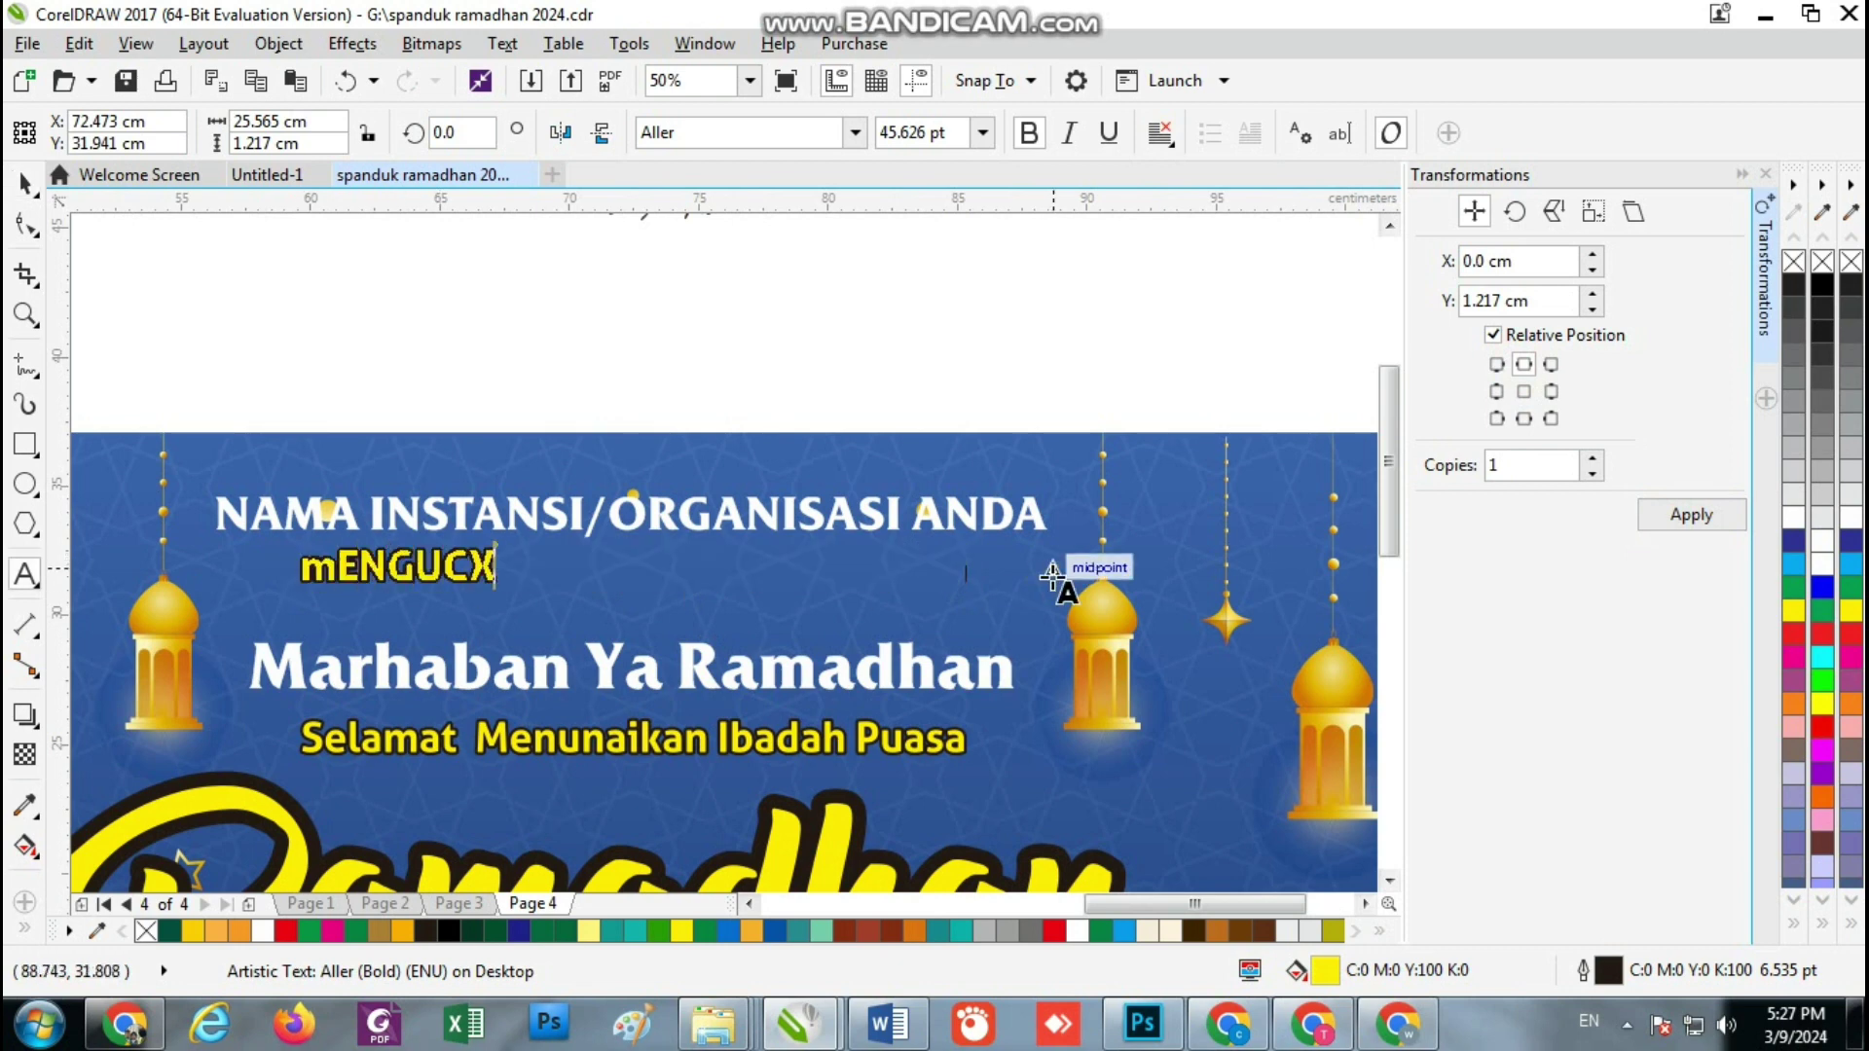
key("BackSpace")
key("BackSpace")
key("BackSpace")
key("BackSpace")
key("BackSpace")
key("BackSpace")
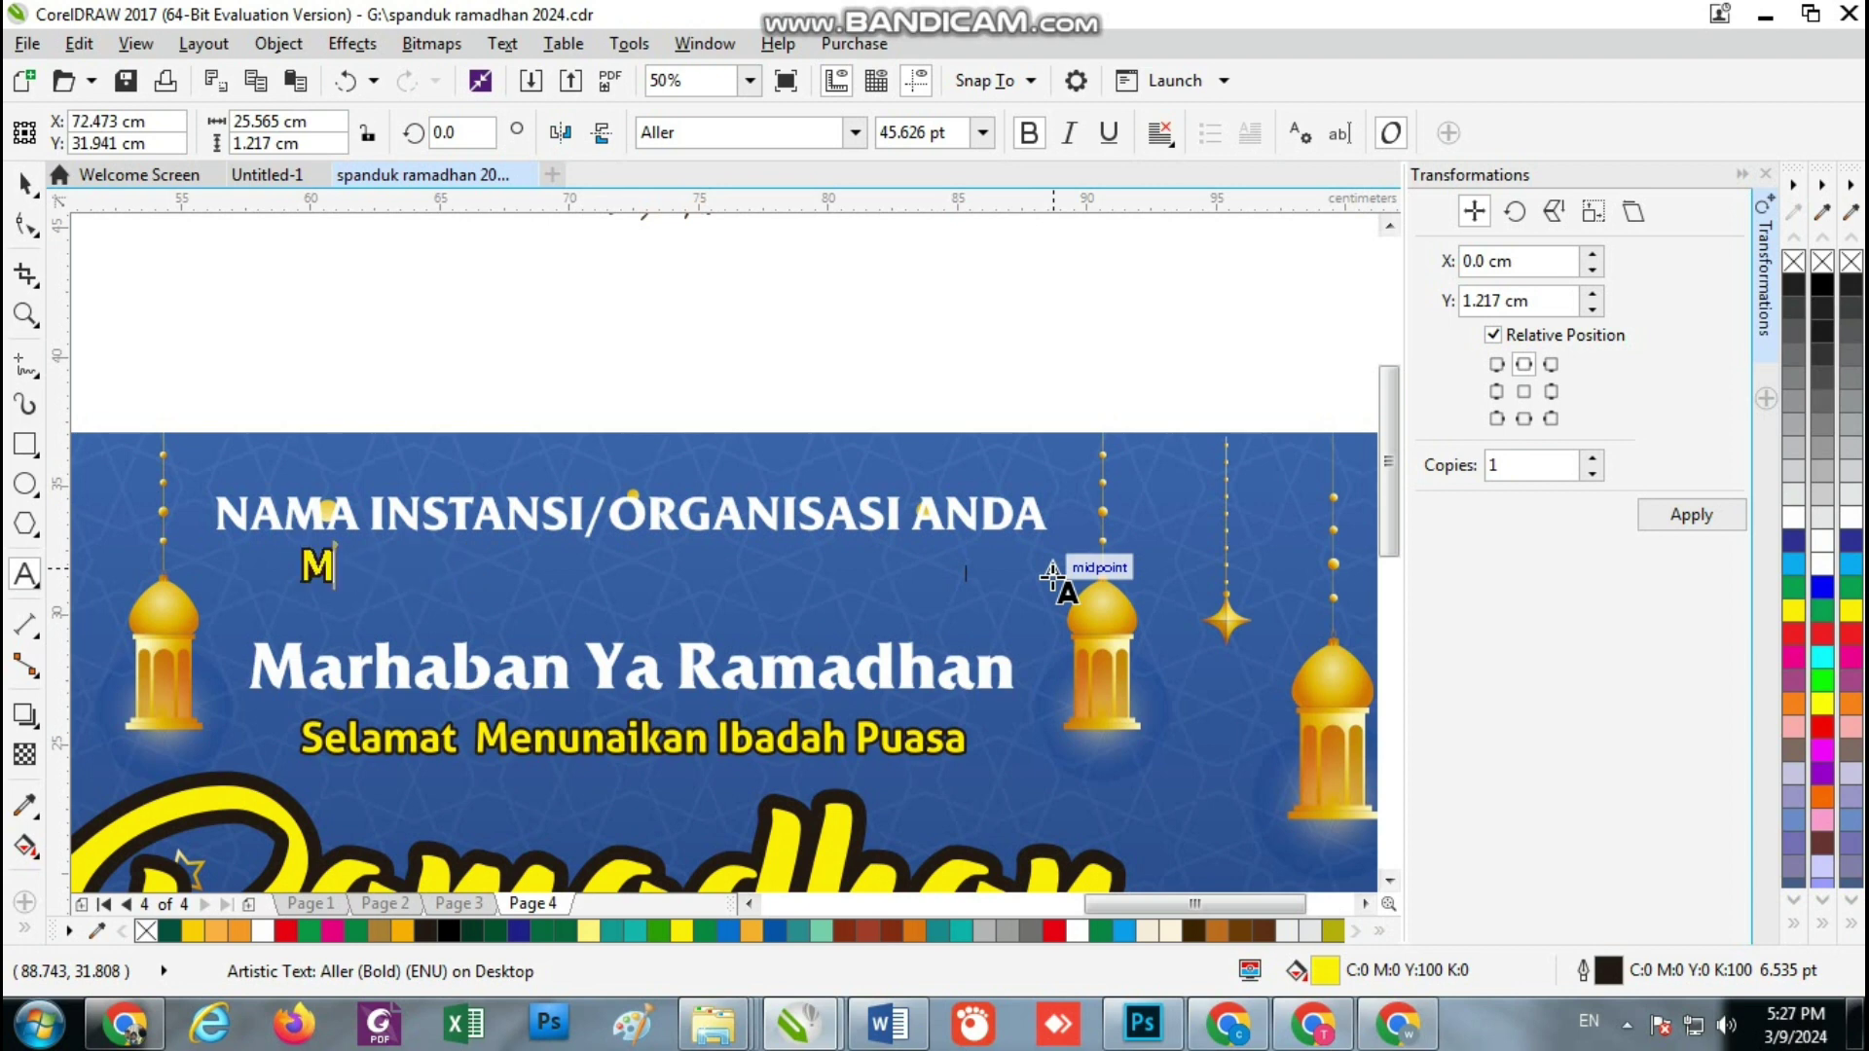
type("enguca")
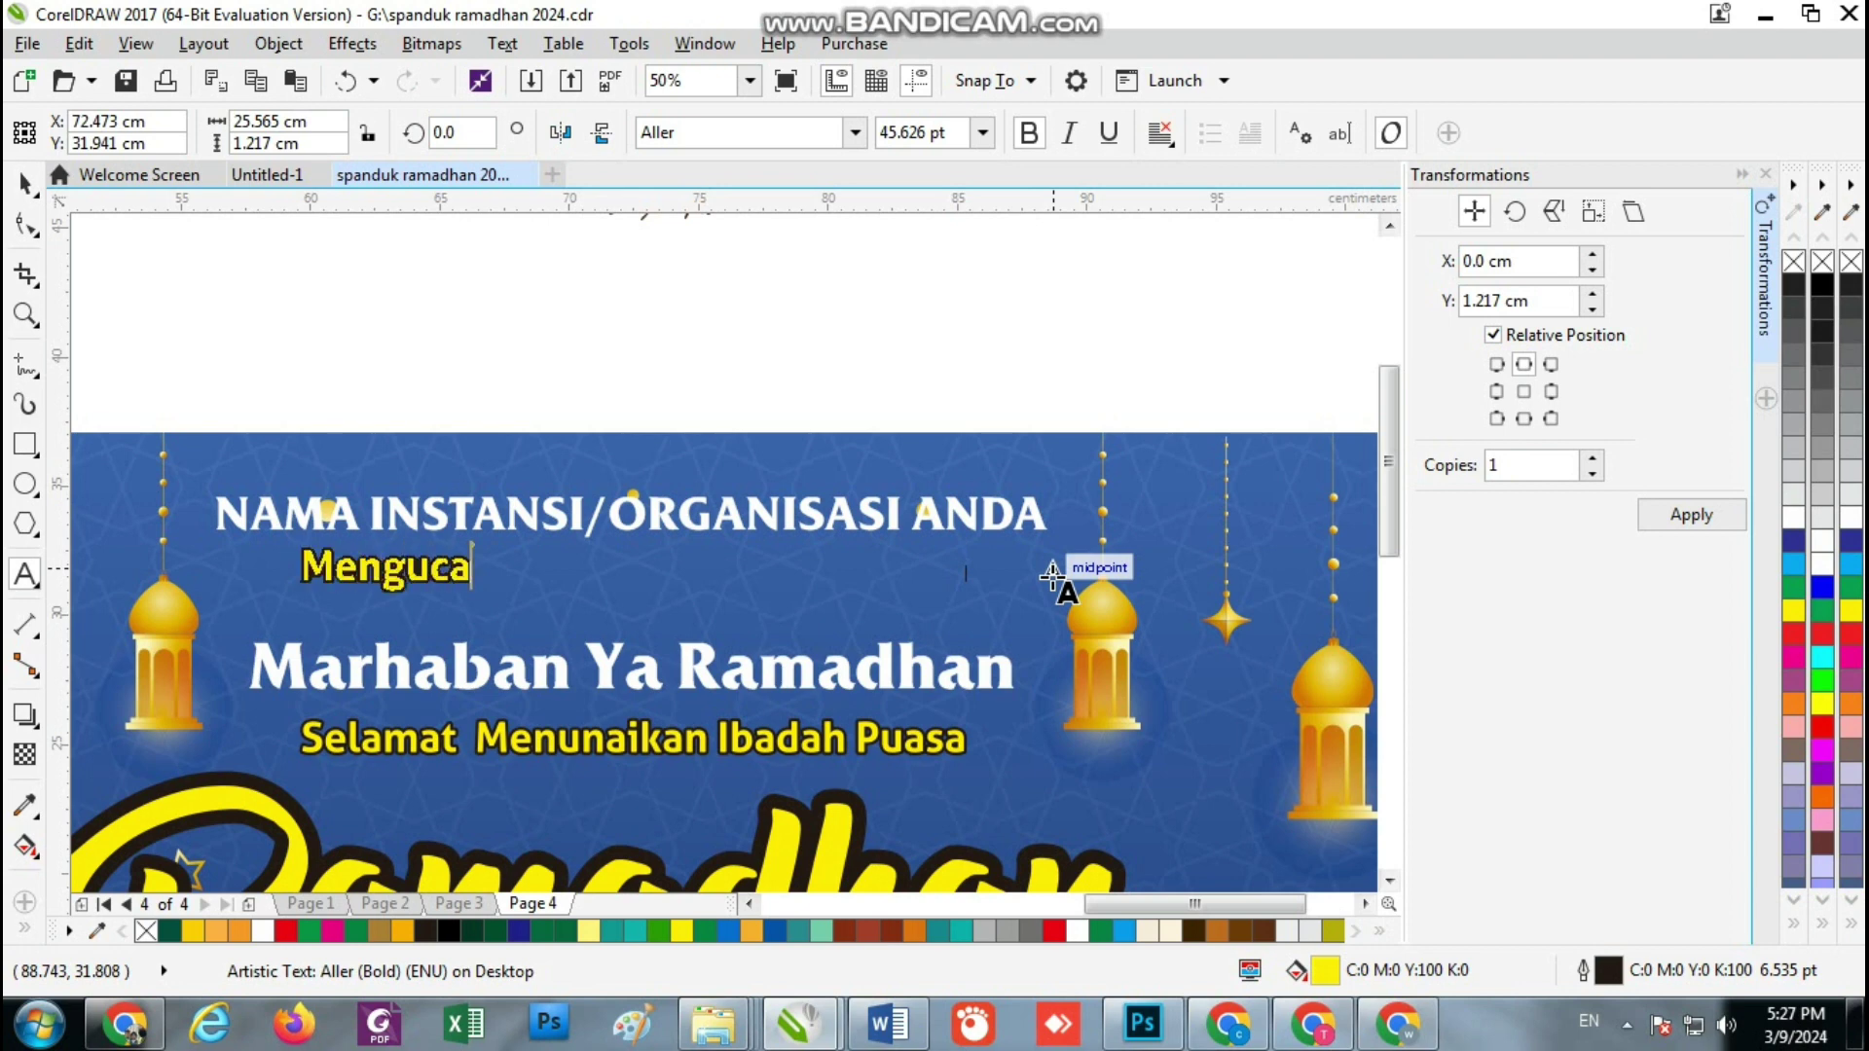
type("pkan")
left_click(25, 183)
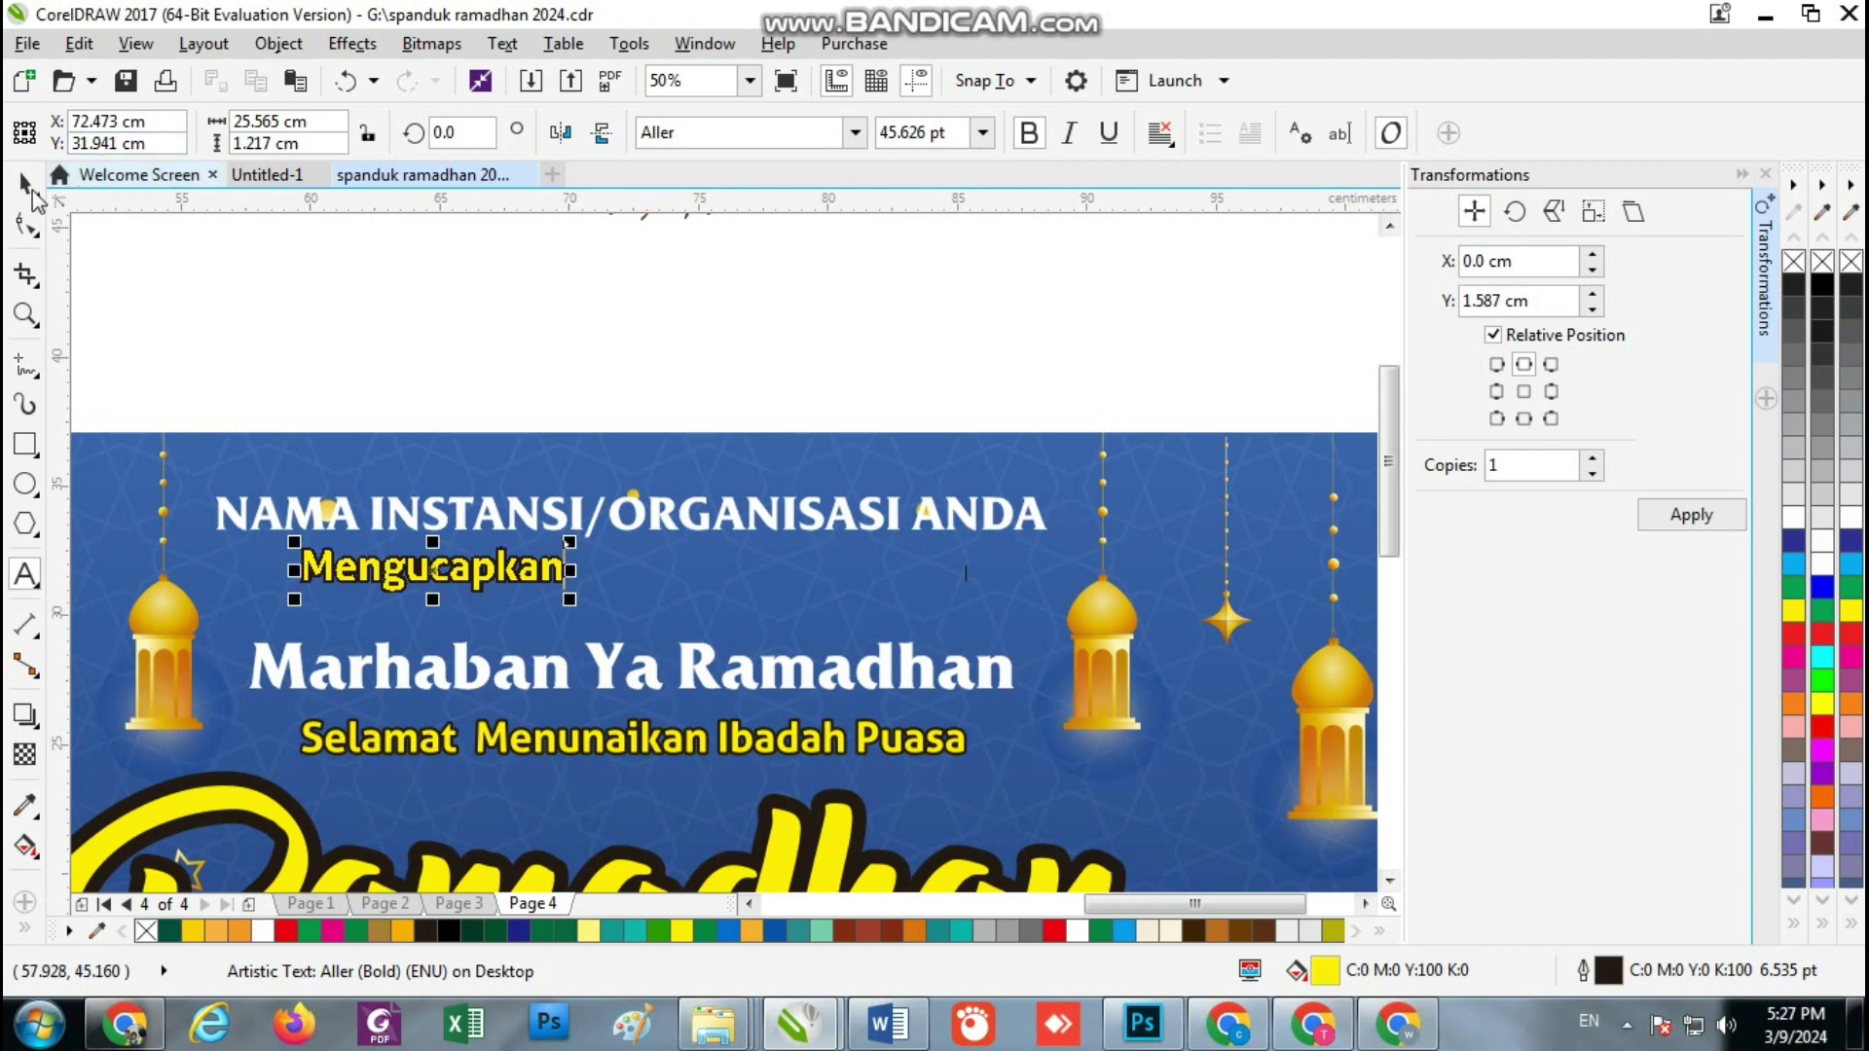
Set the yellow "Mengucapkan" text to the Brush Script font and enlarge it to about 13.3 cm wide
left_click(854, 132)
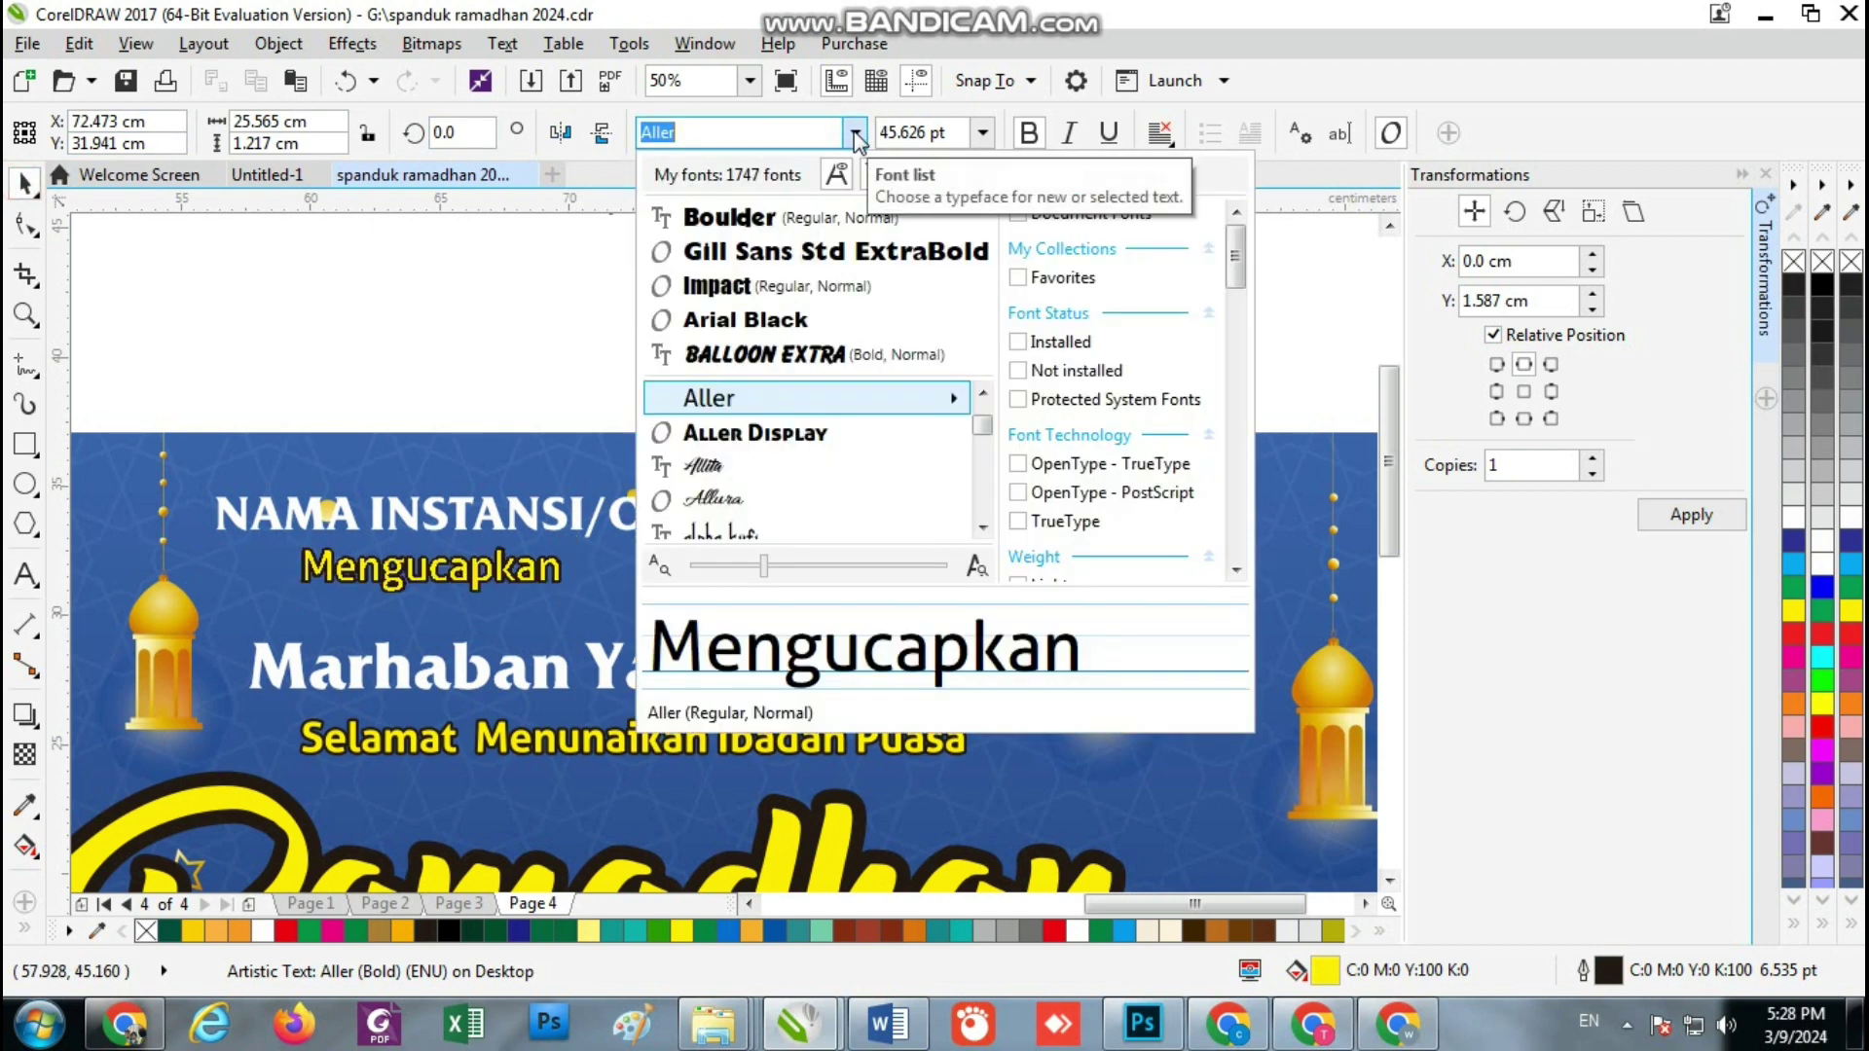
type("br")
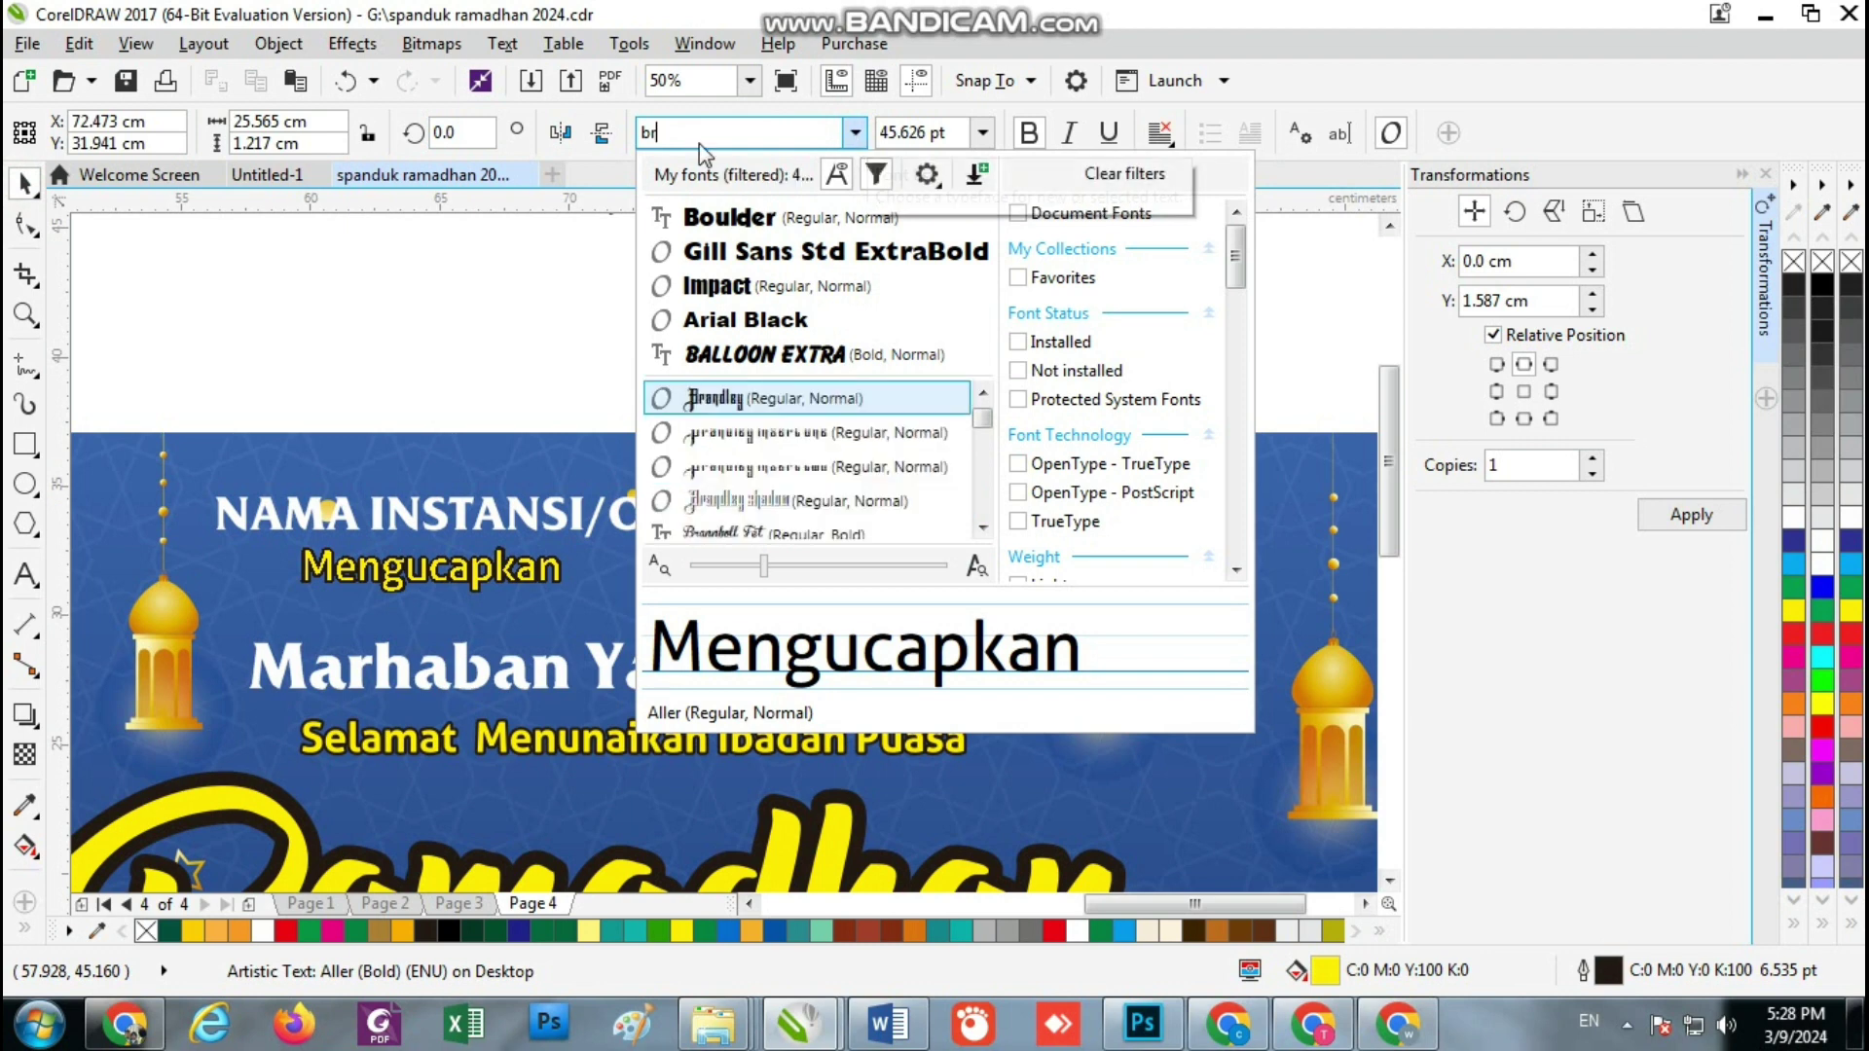
type("u")
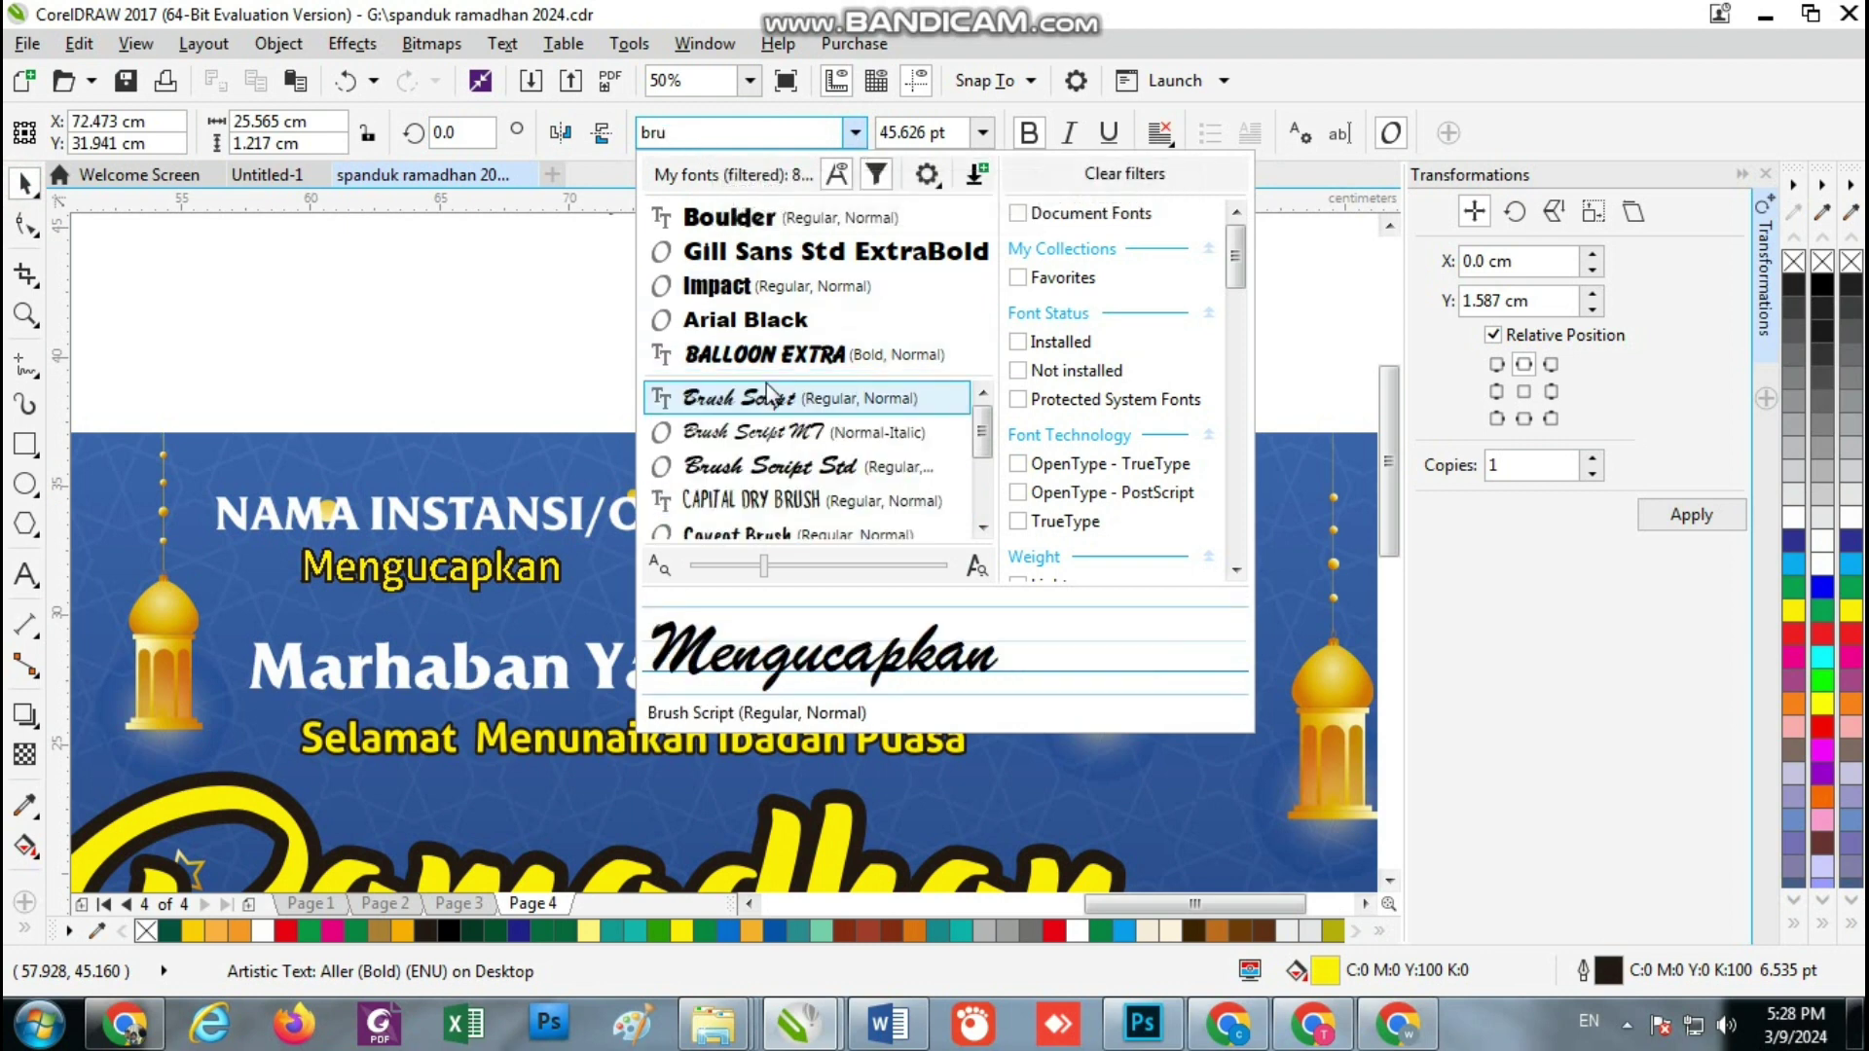
left_click(772, 408)
mouse_move(517, 600)
left_mouse_down()
mouse_move(681, 644)
mouse_move(652, 623)
left_mouse_up()
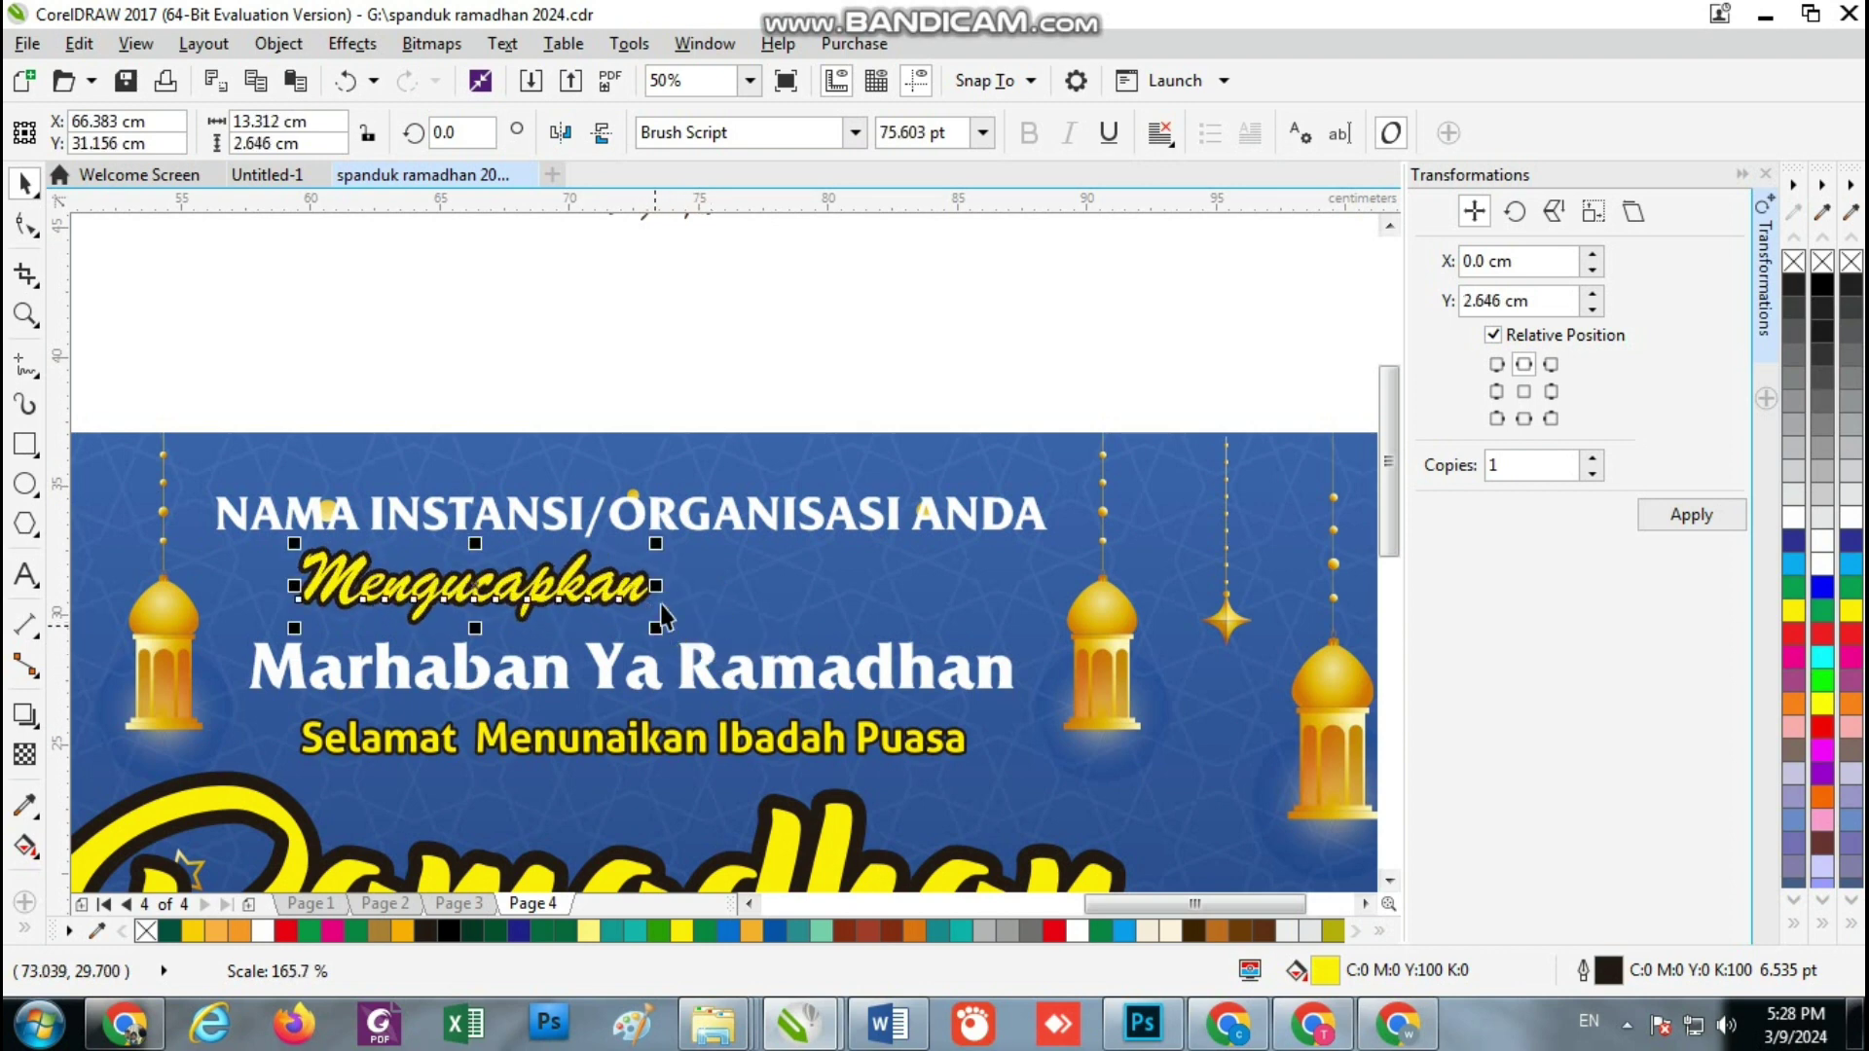
Centre the "Mengucapkan" text horizontally under the organisation name line
left_click(789, 520, "shift")
key("c")
left_click(774, 384)
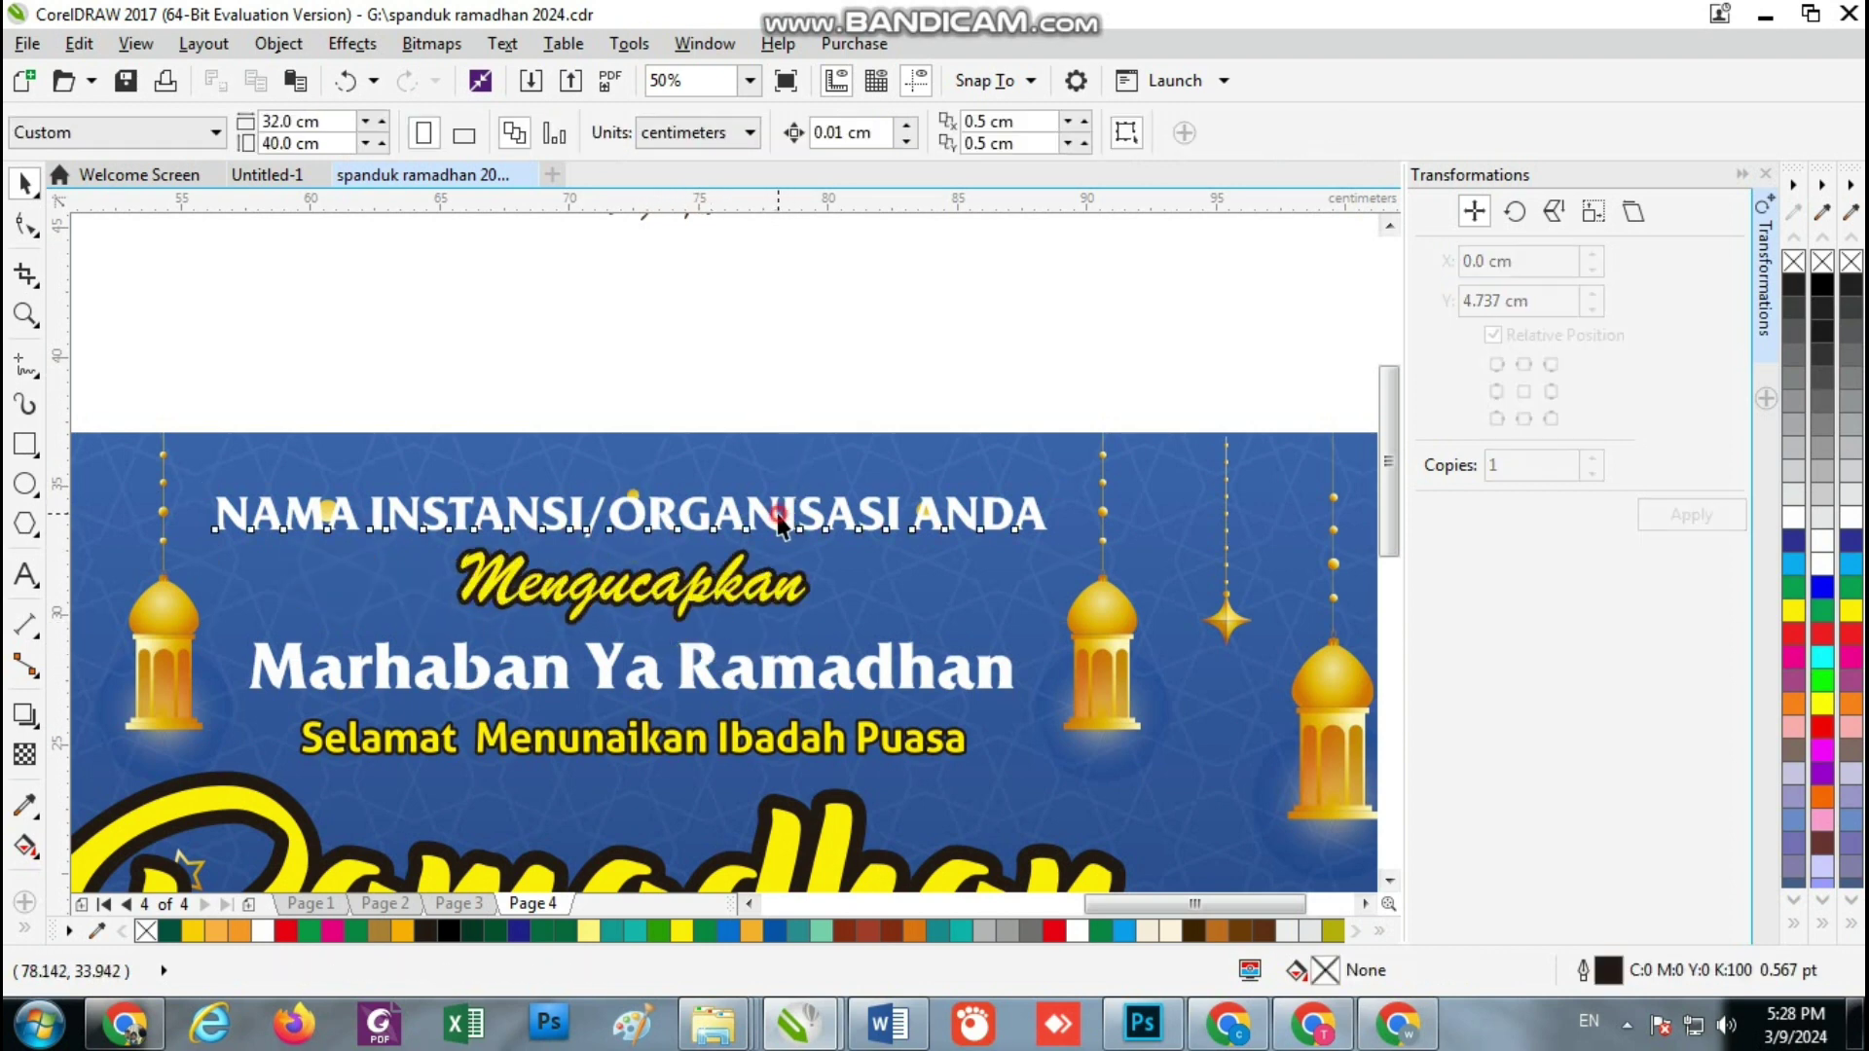
Give the organisation name line on the blue banner a yellow fill and a black outline
left_click(786, 518)
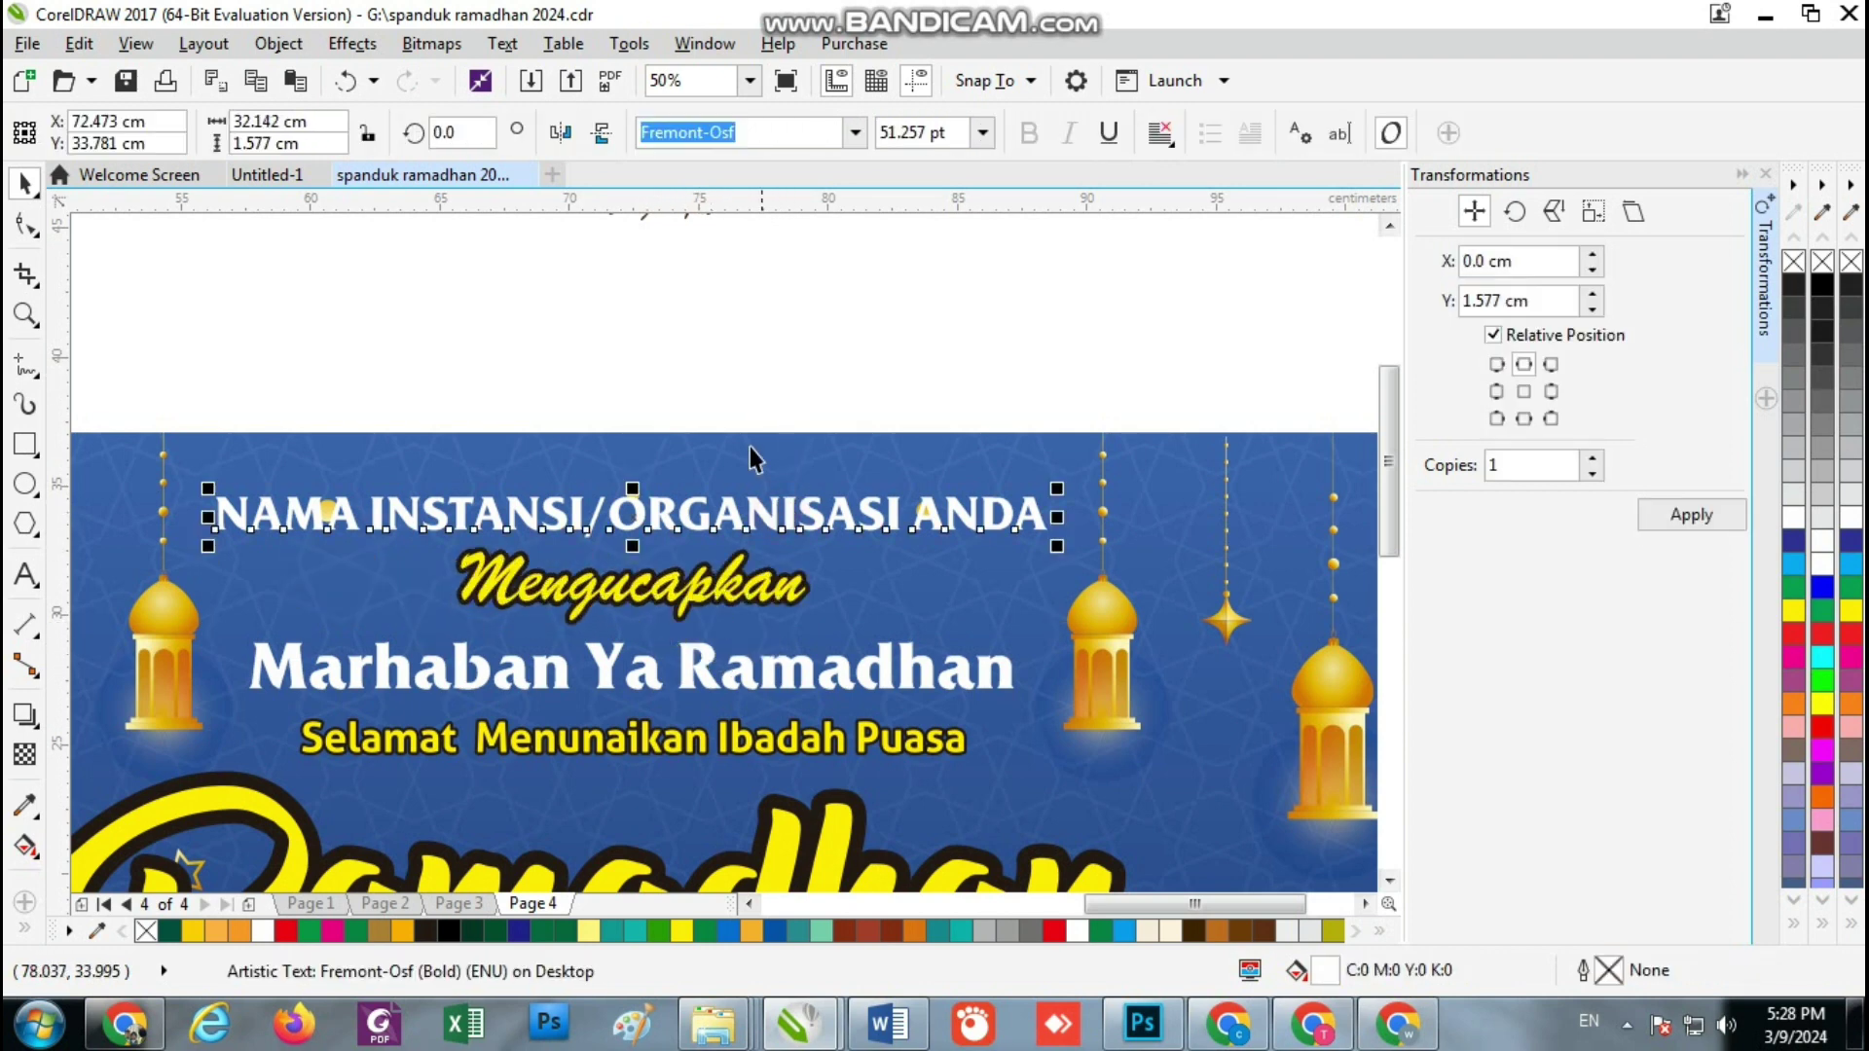
left_click(1852, 644)
right_click(1850, 521)
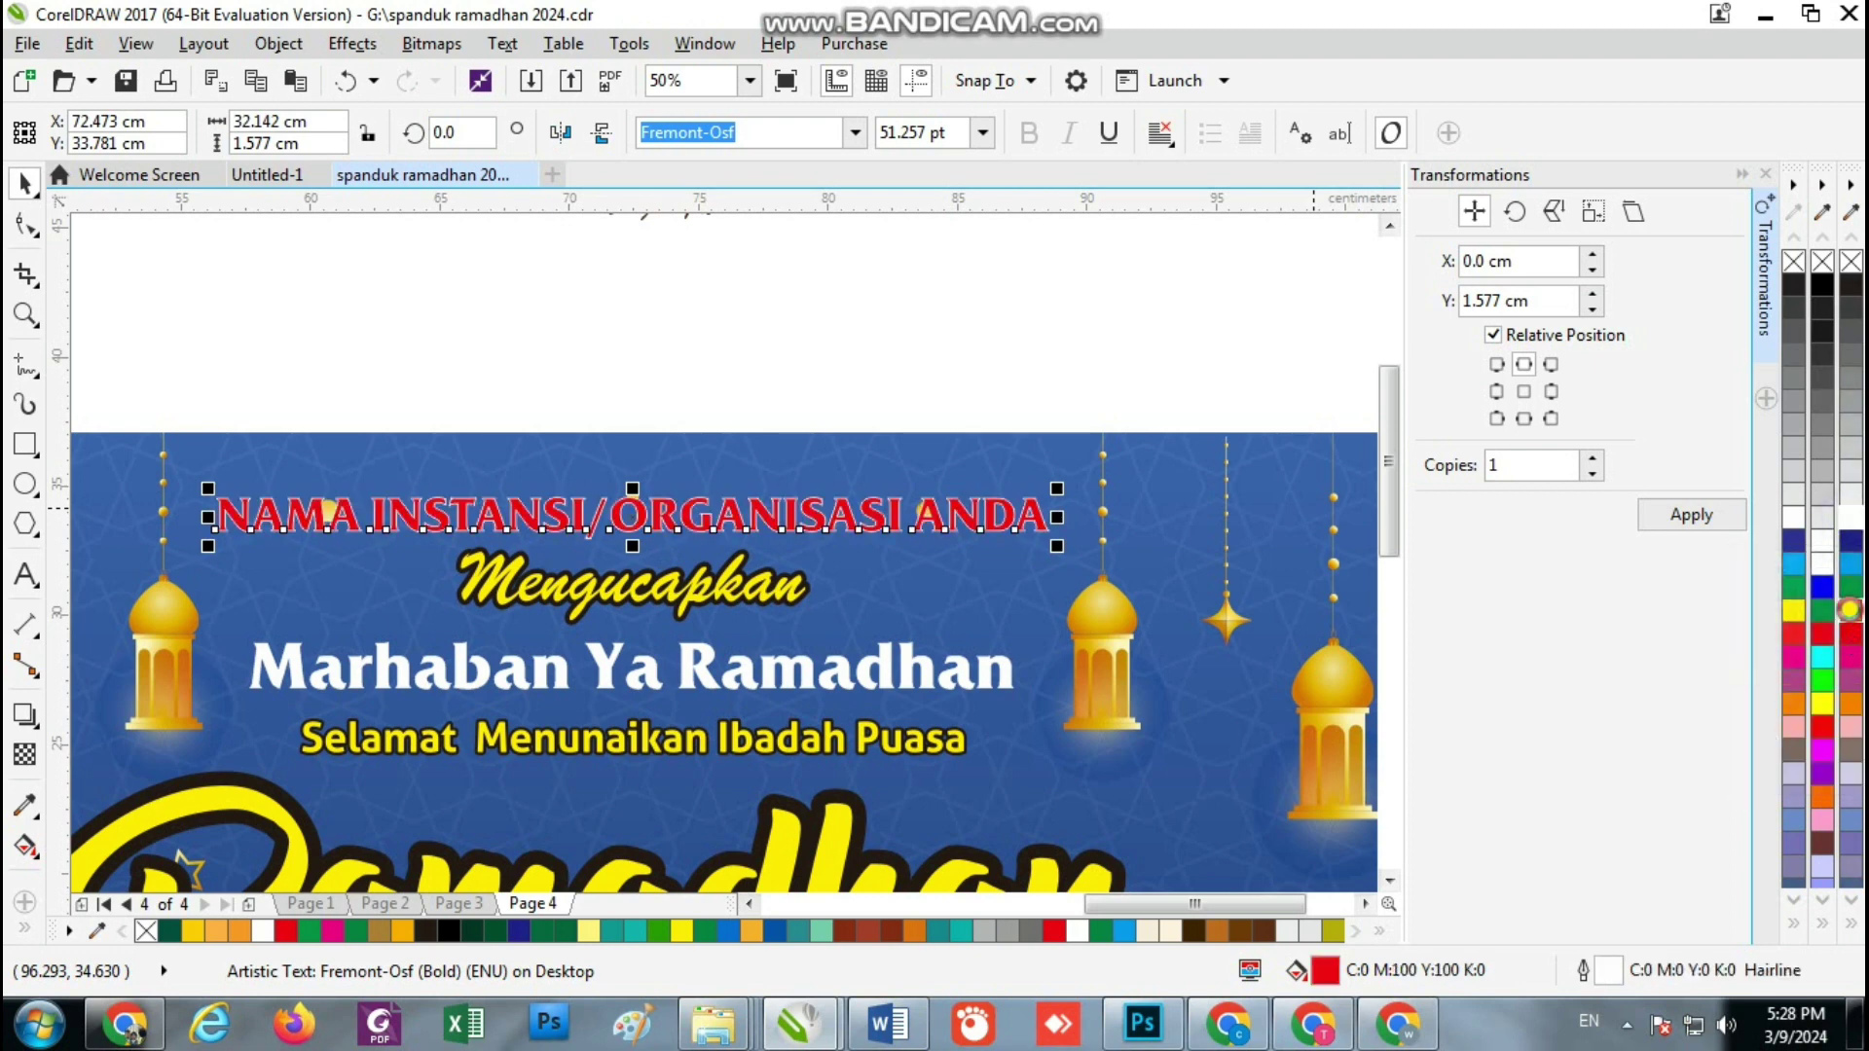
left_click(1850, 610)
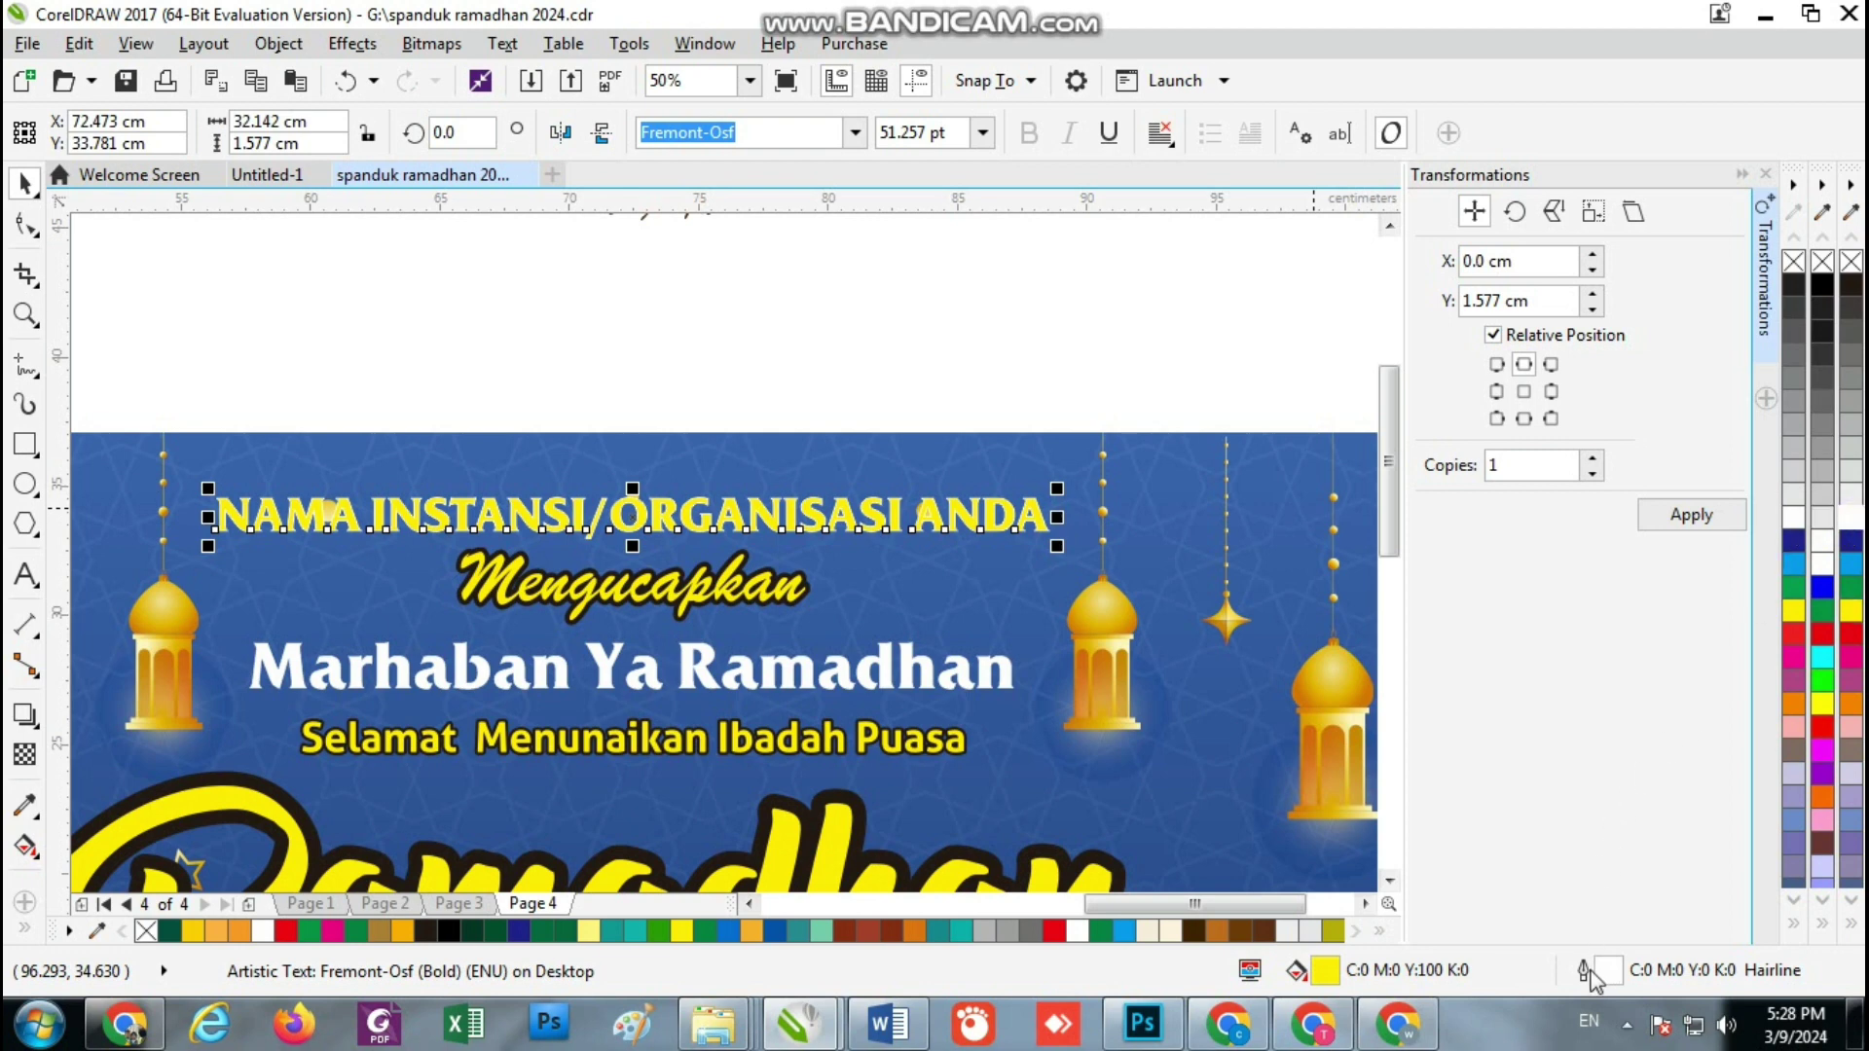
right_click(1852, 288)
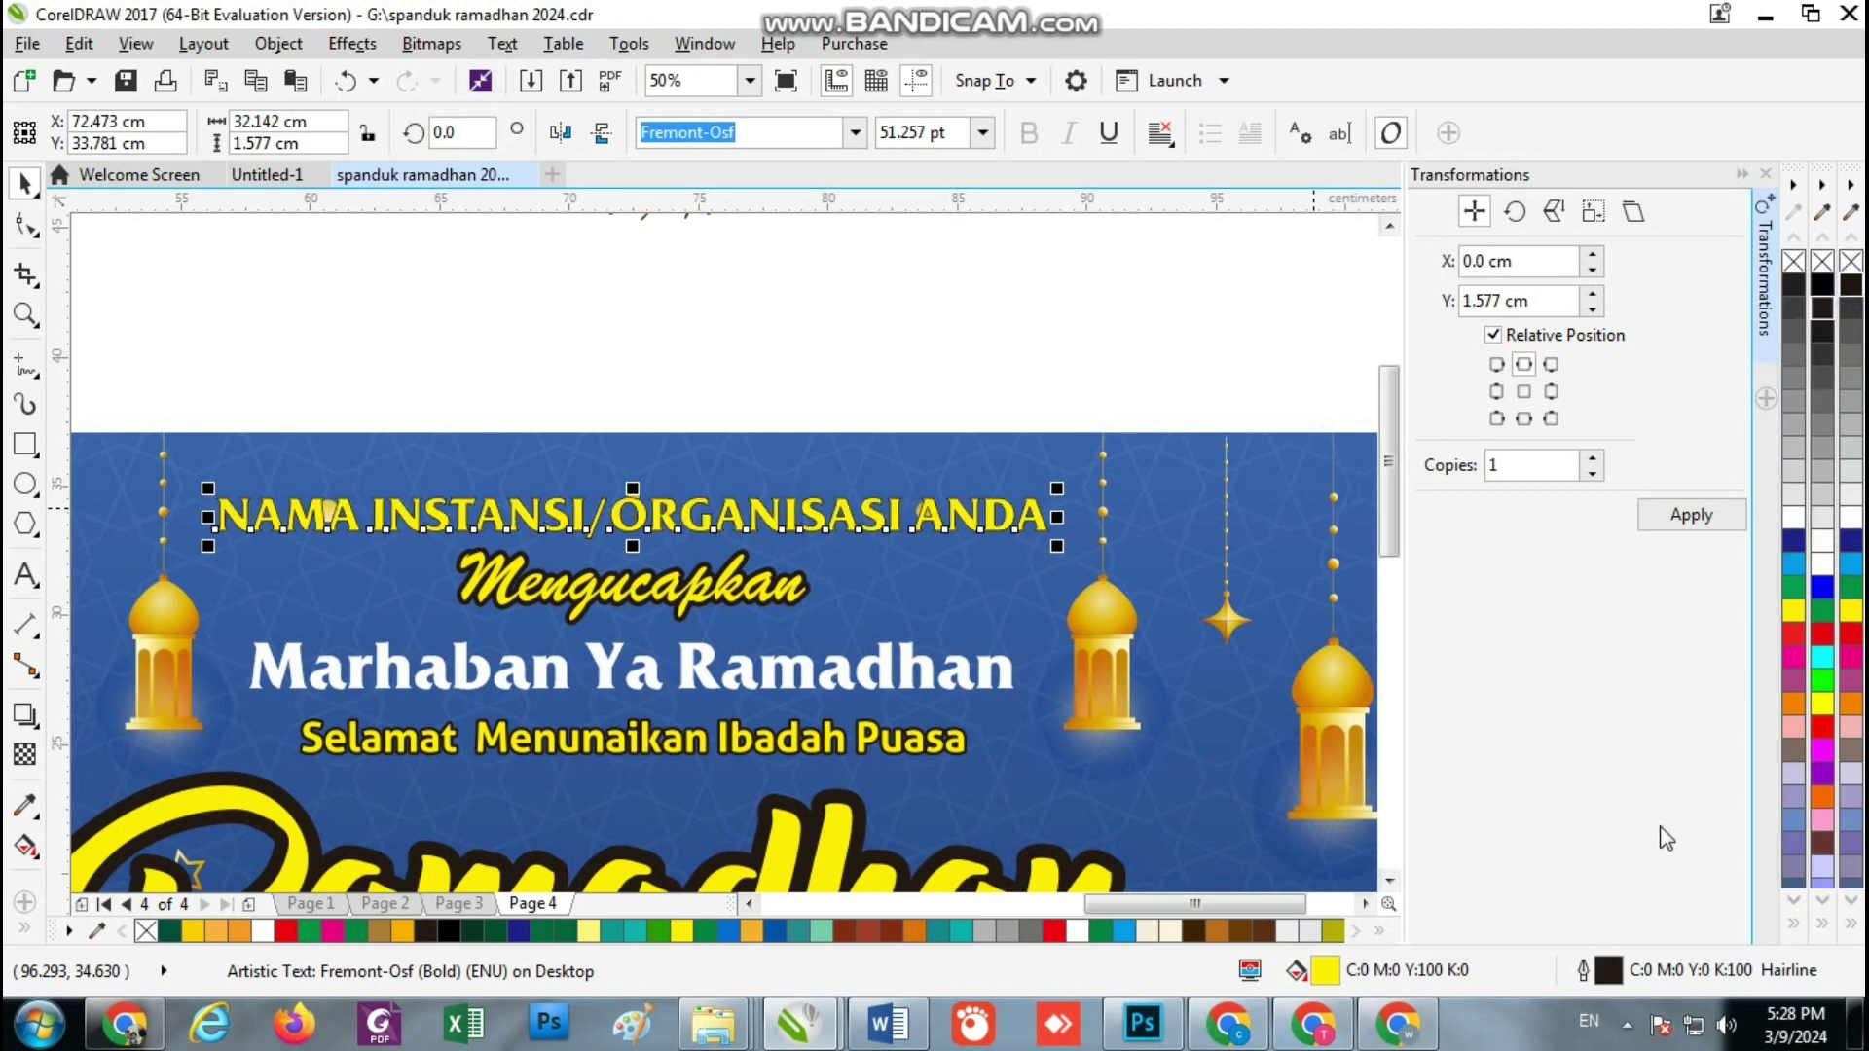
Set the organisation name's outline to 2.0 pt with round line caps, placed behind the fill and scaling with the object
double_click(1584, 973)
left_click(758, 327)
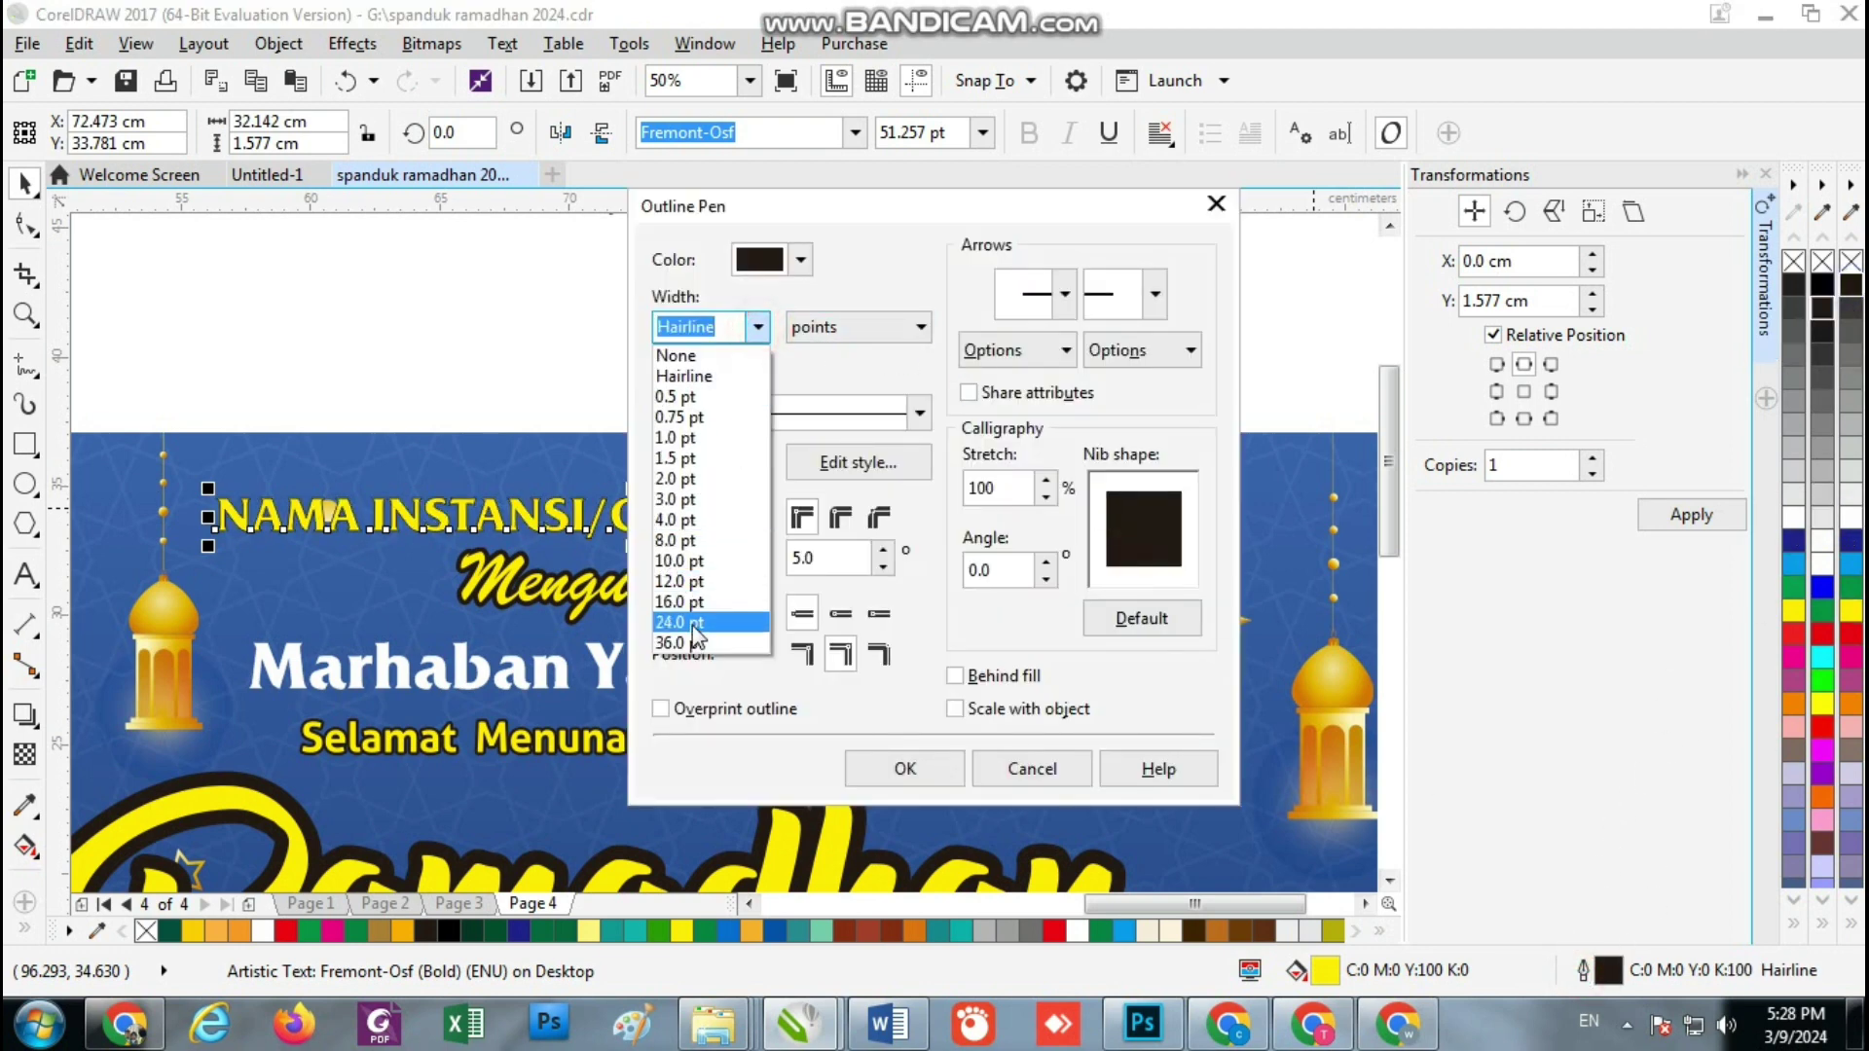
left_click(689, 582)
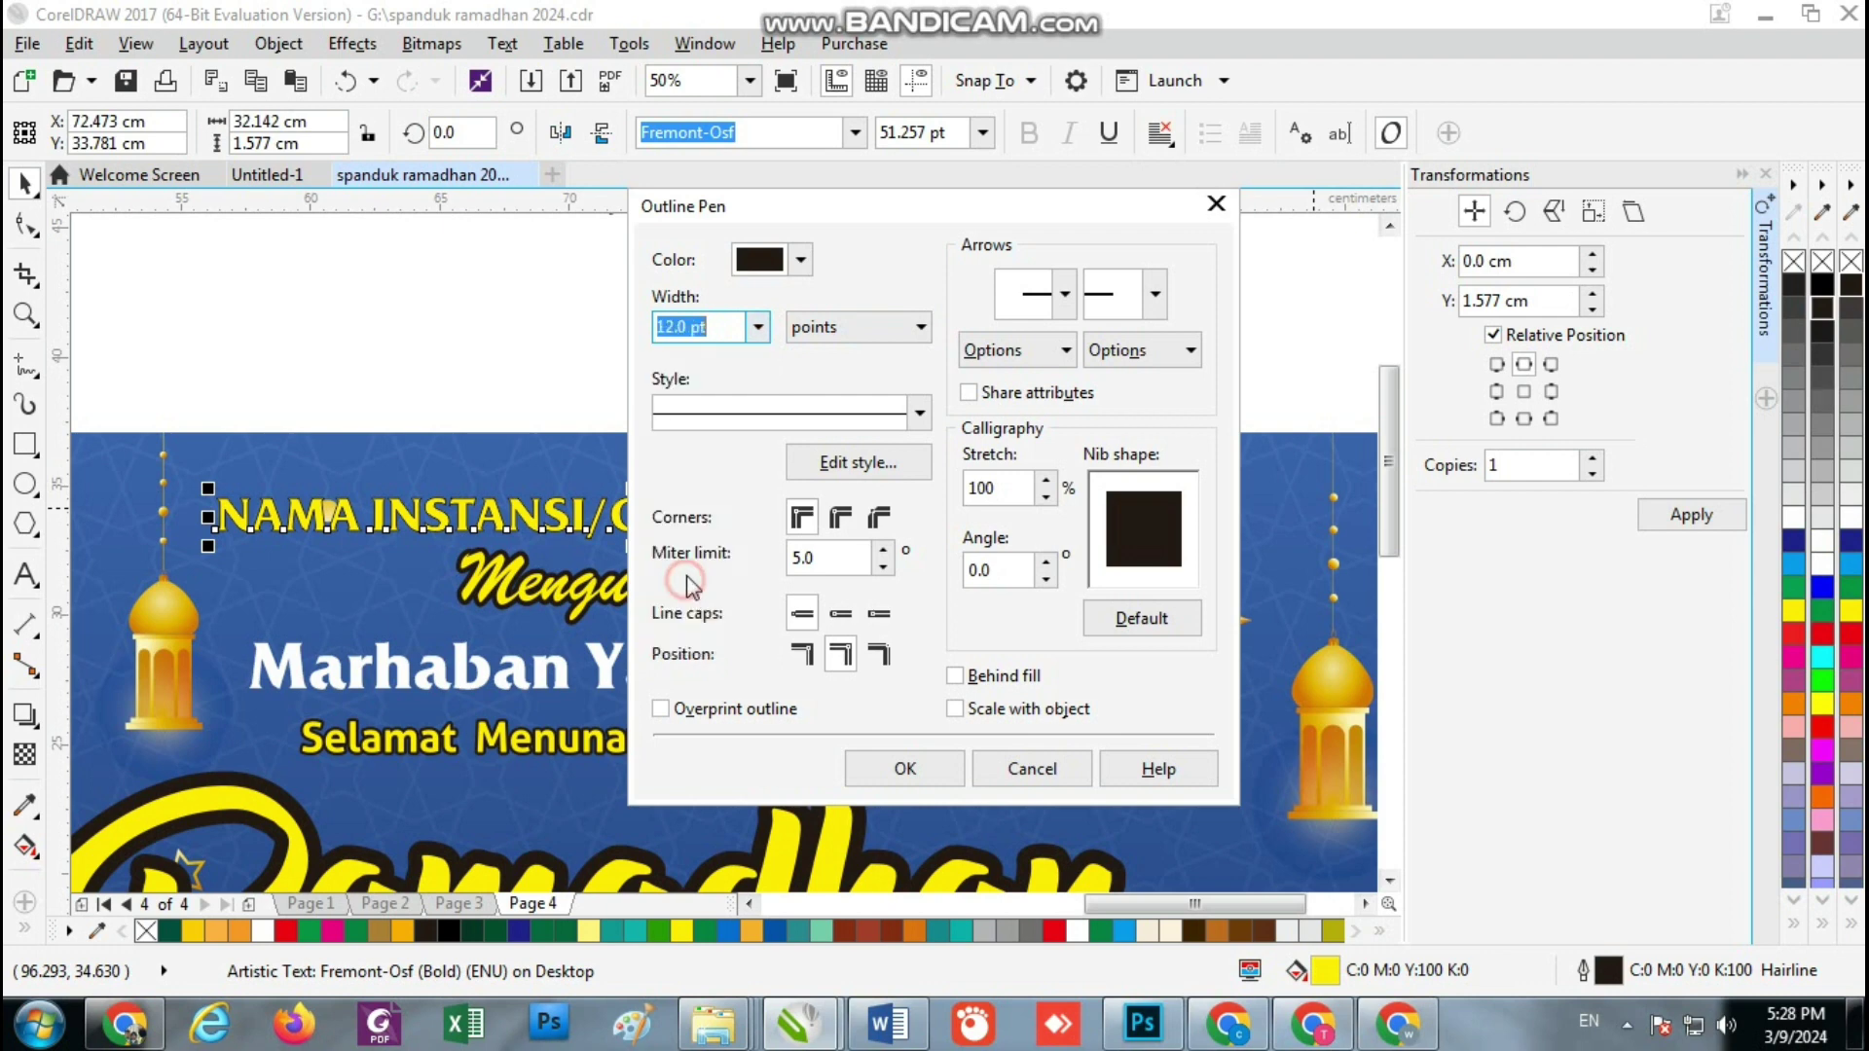
left_click(841, 613)
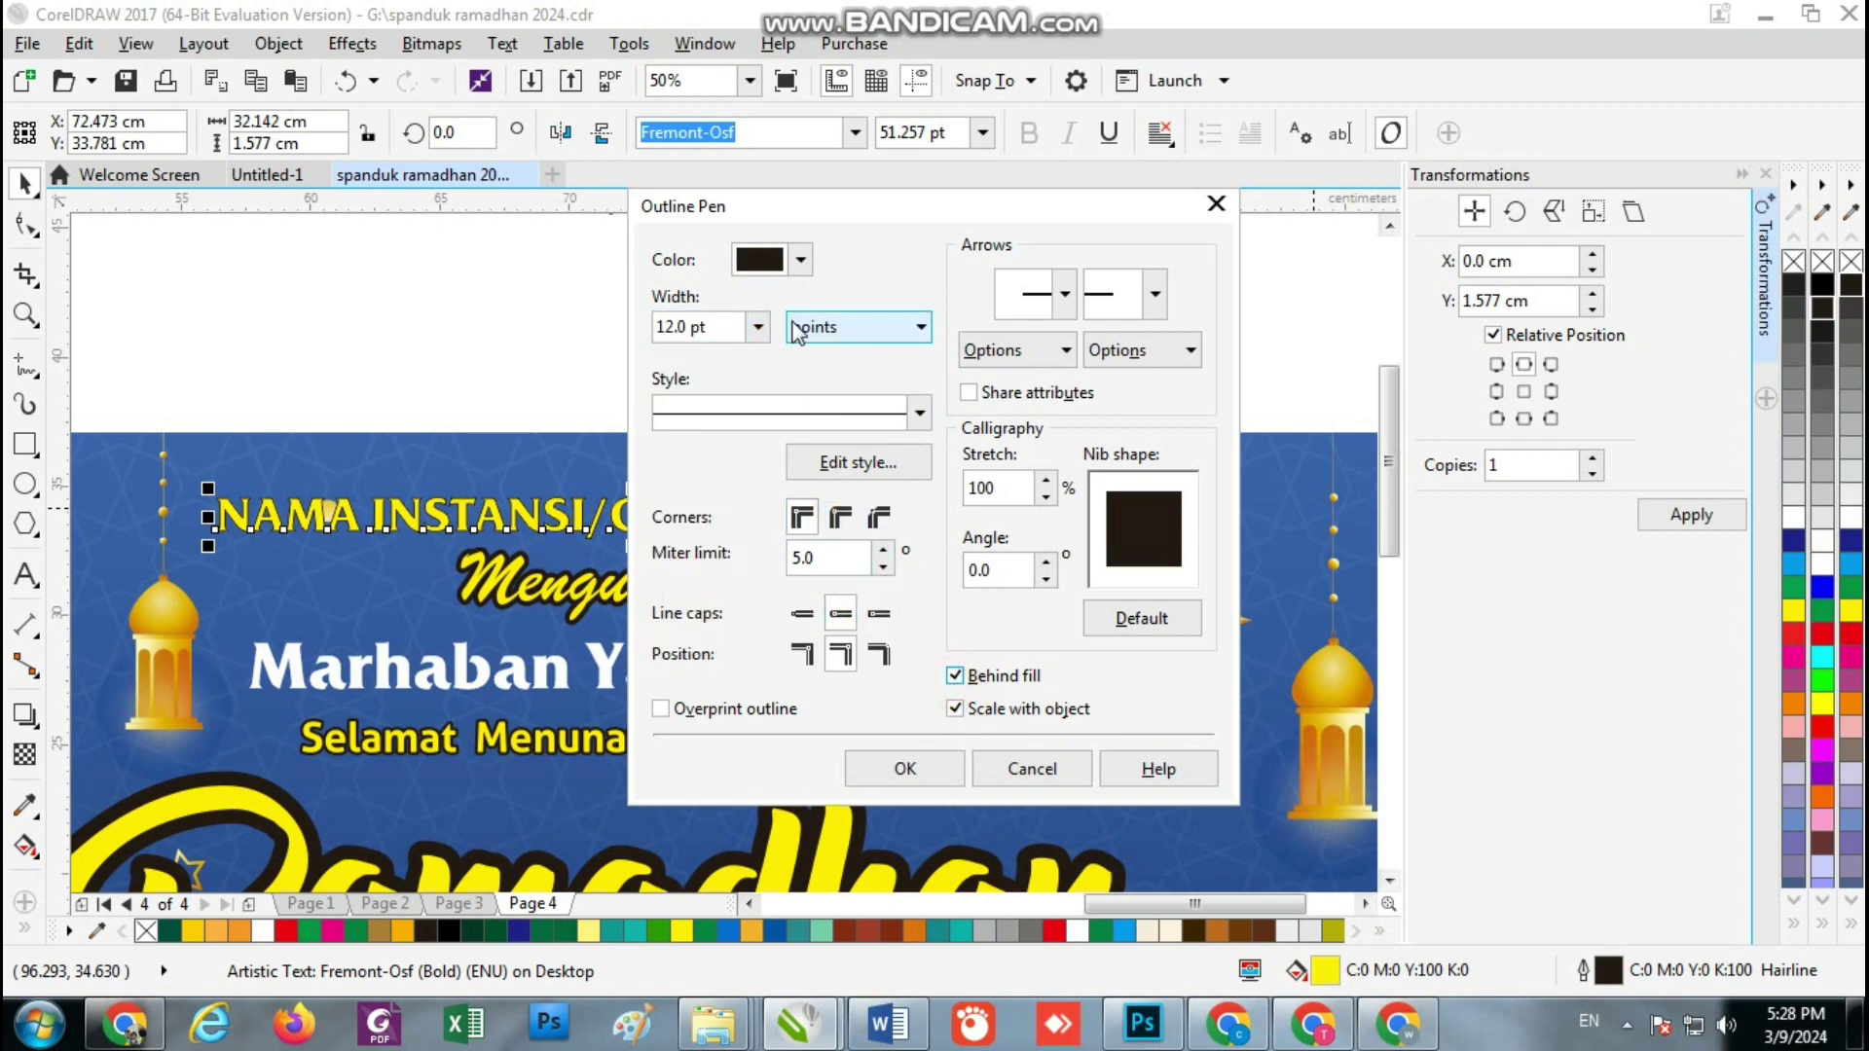
left_click(758, 327)
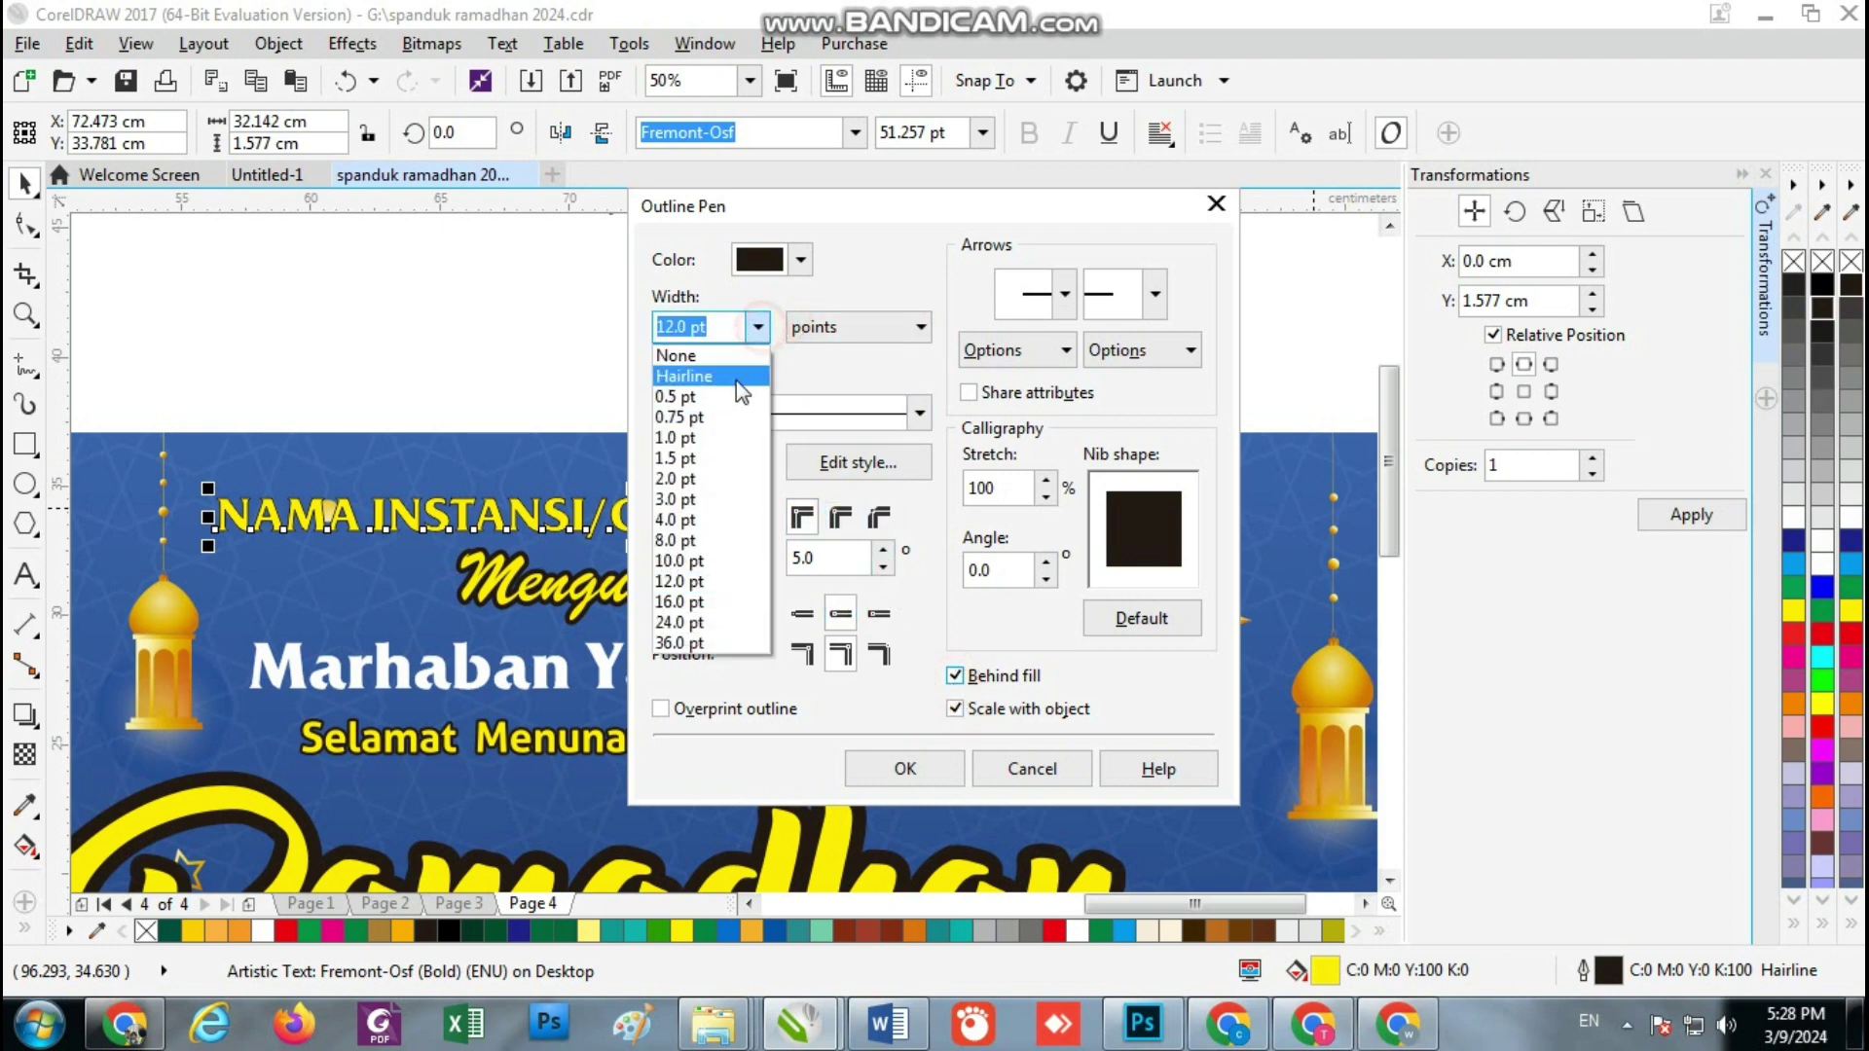
left_click(732, 479)
left_click(895, 769)
Recolour the "Mengucapkan" text on the blue banner with a red fill and a white outline
left_click(753, 594)
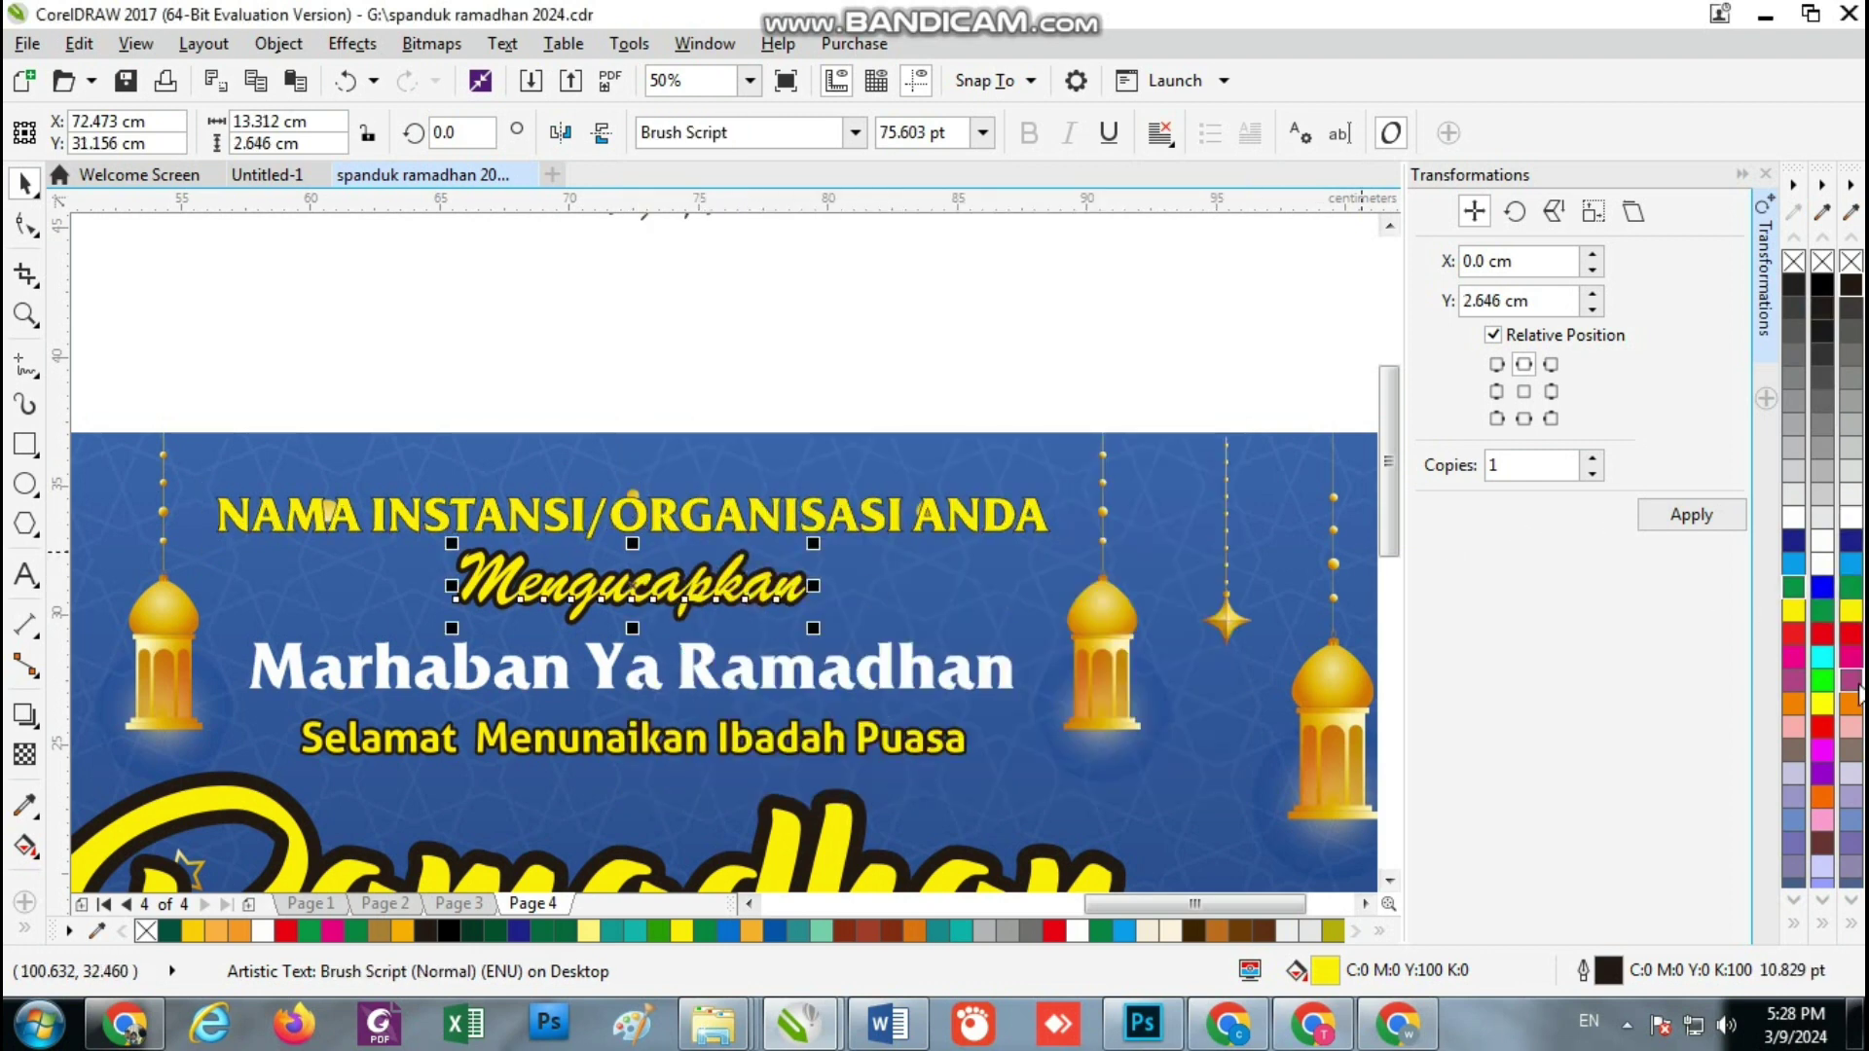
left_click(1848, 638)
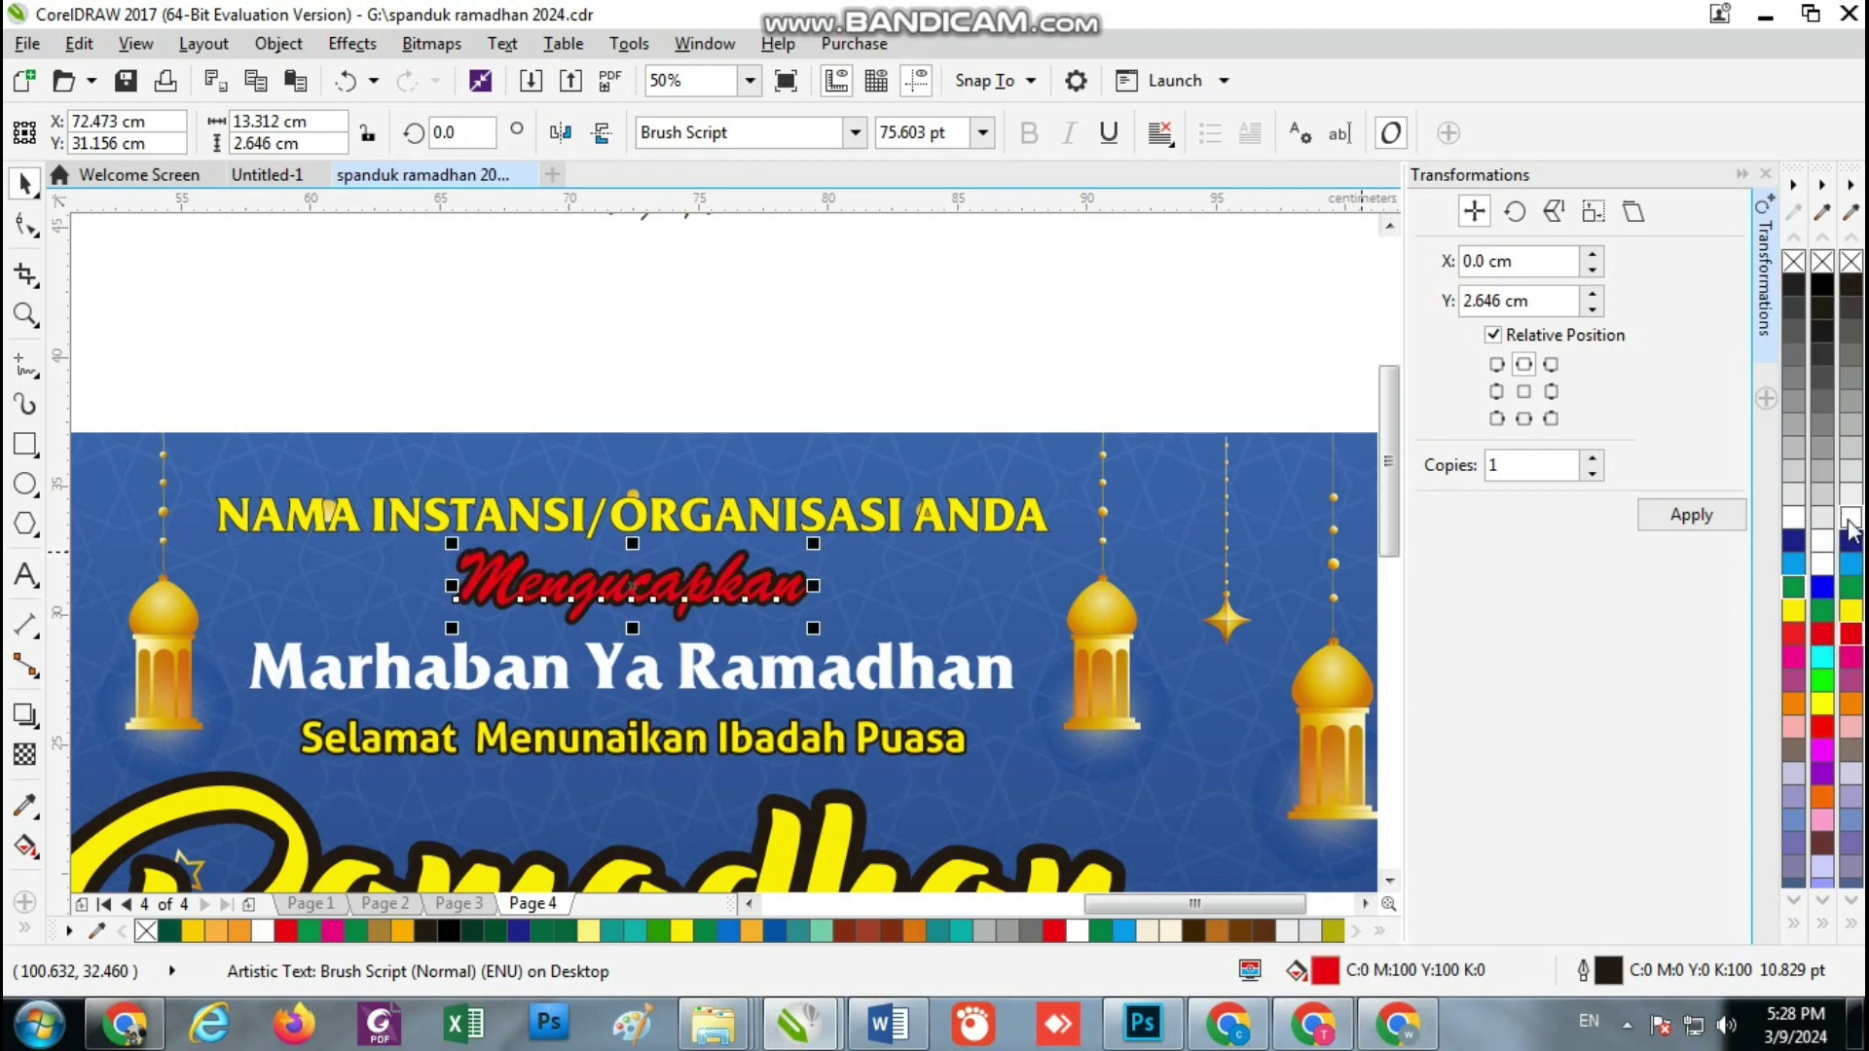
double_click(1851, 528)
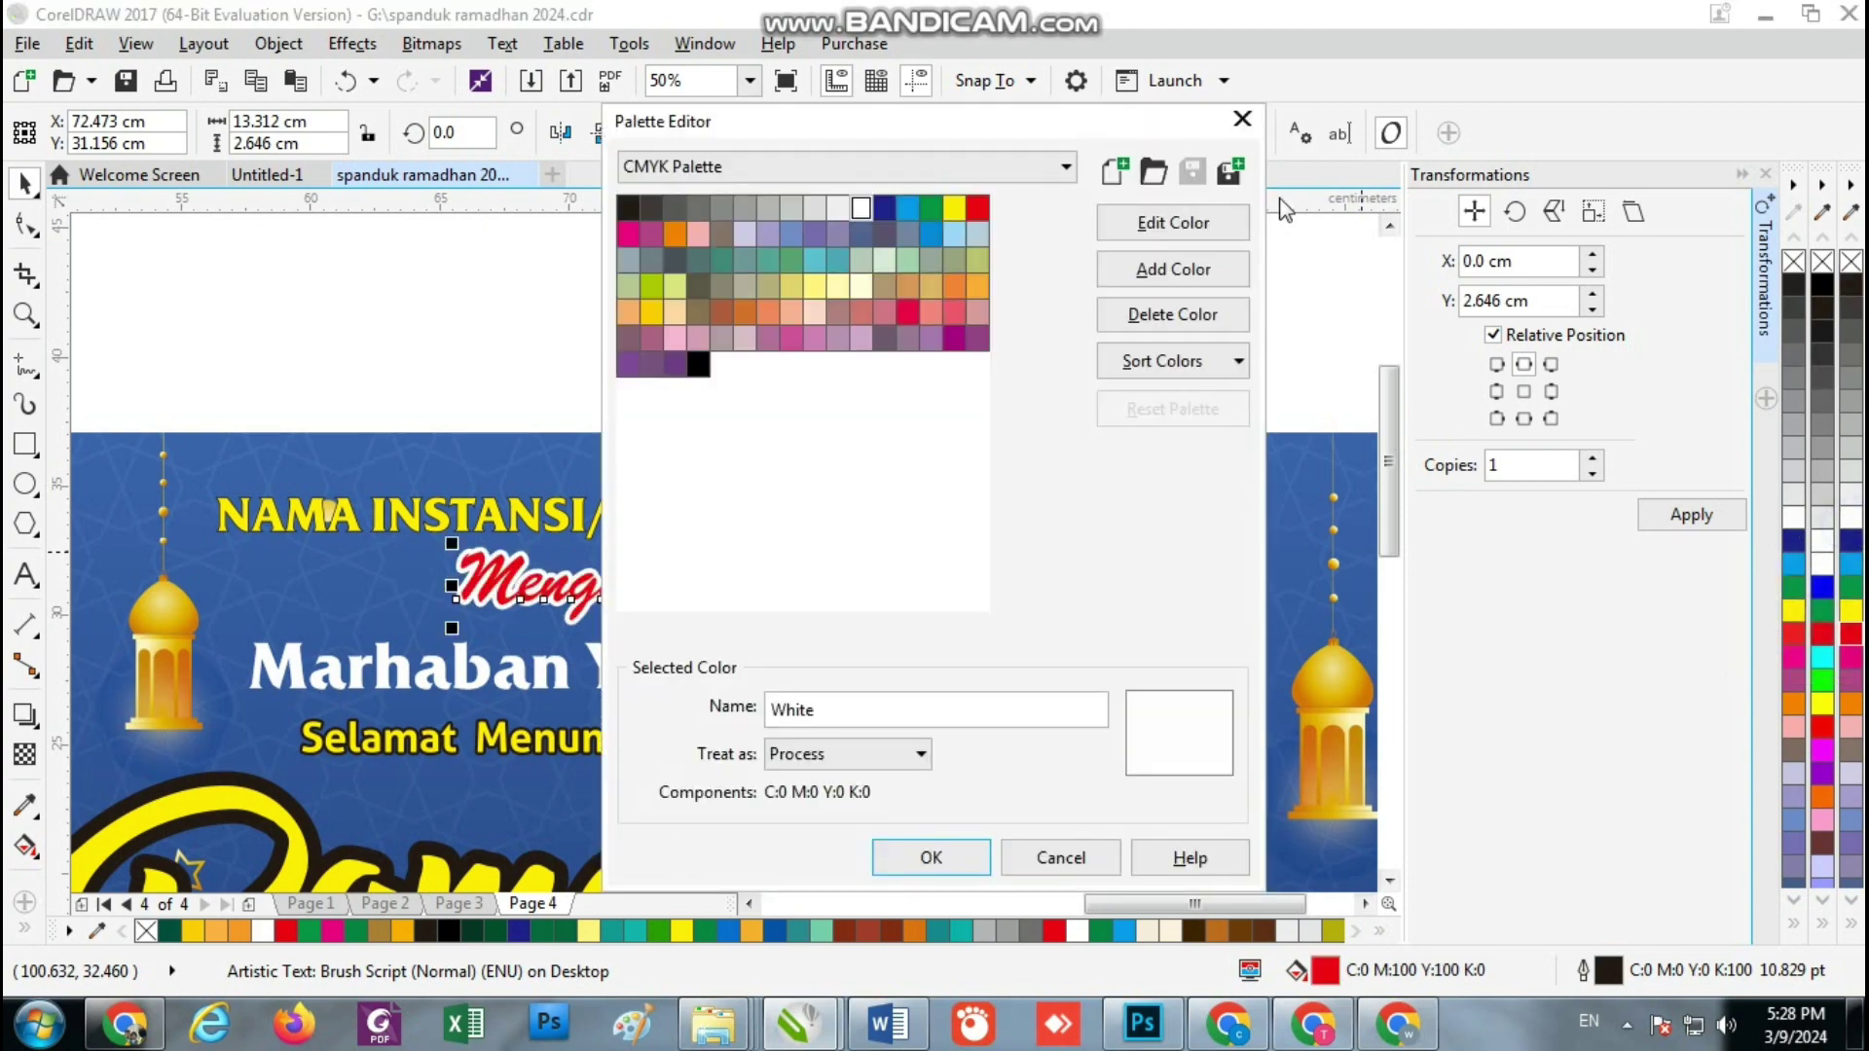
left_click(1246, 122)
Delete the leftover objects lying above the blue banner
scroll(915, 368, "down", 3)
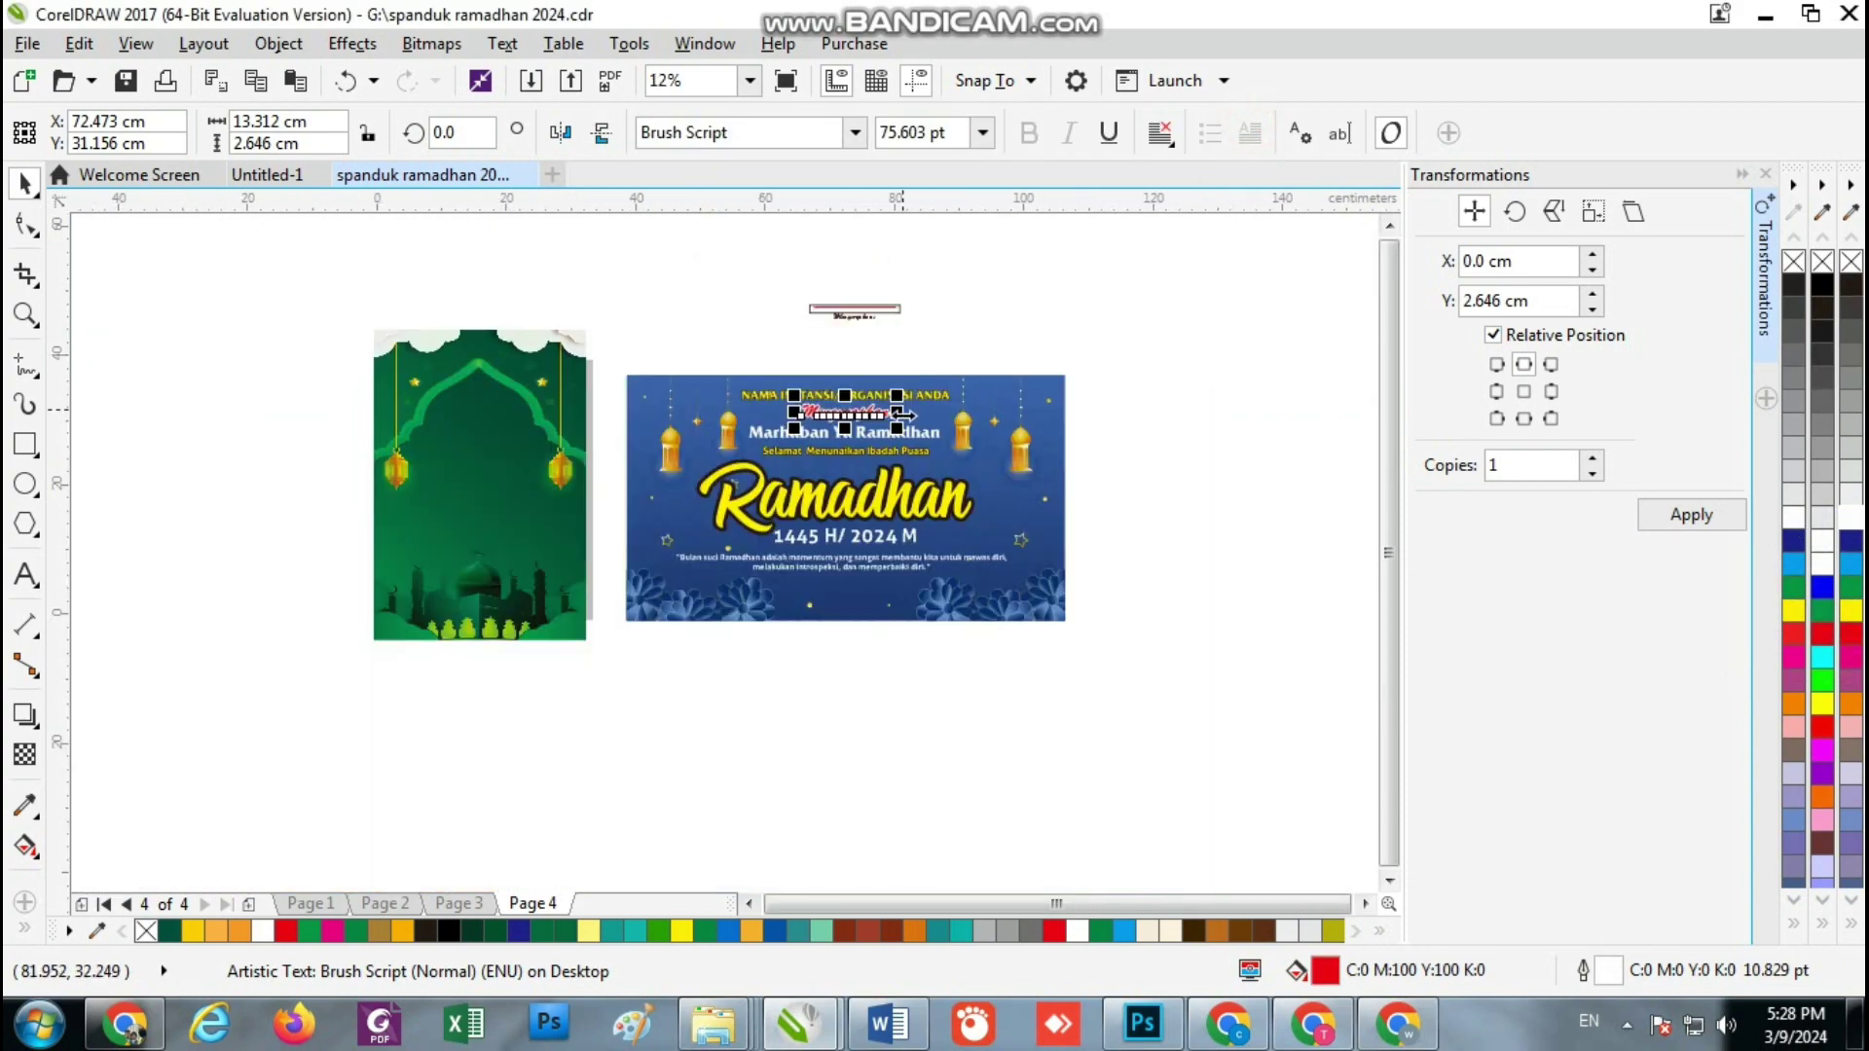
scroll(882, 389, "up", 2)
scroll(882, 389, "down", 2)
left_click_drag(961, 260, 721, 391)
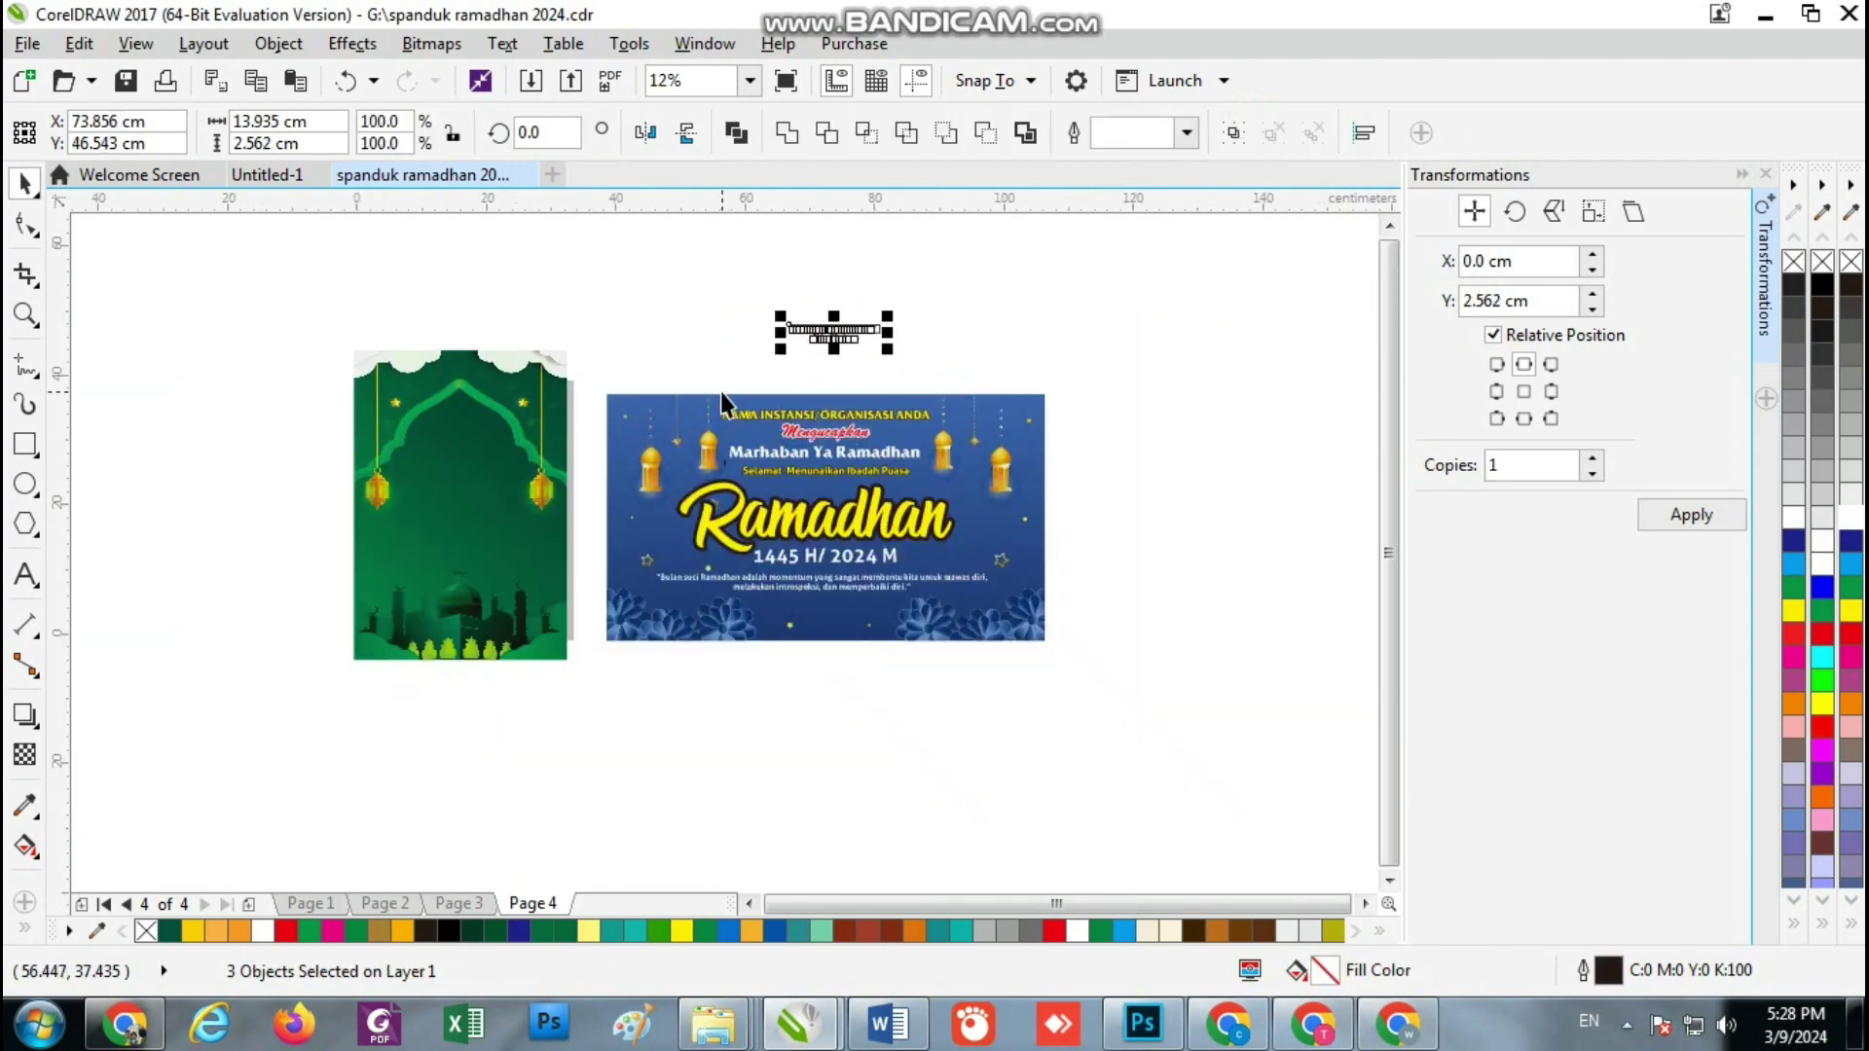
left_click(720, 391)
scroll(732, 409, "up", 2)
scroll(742, 428, "down", 1)
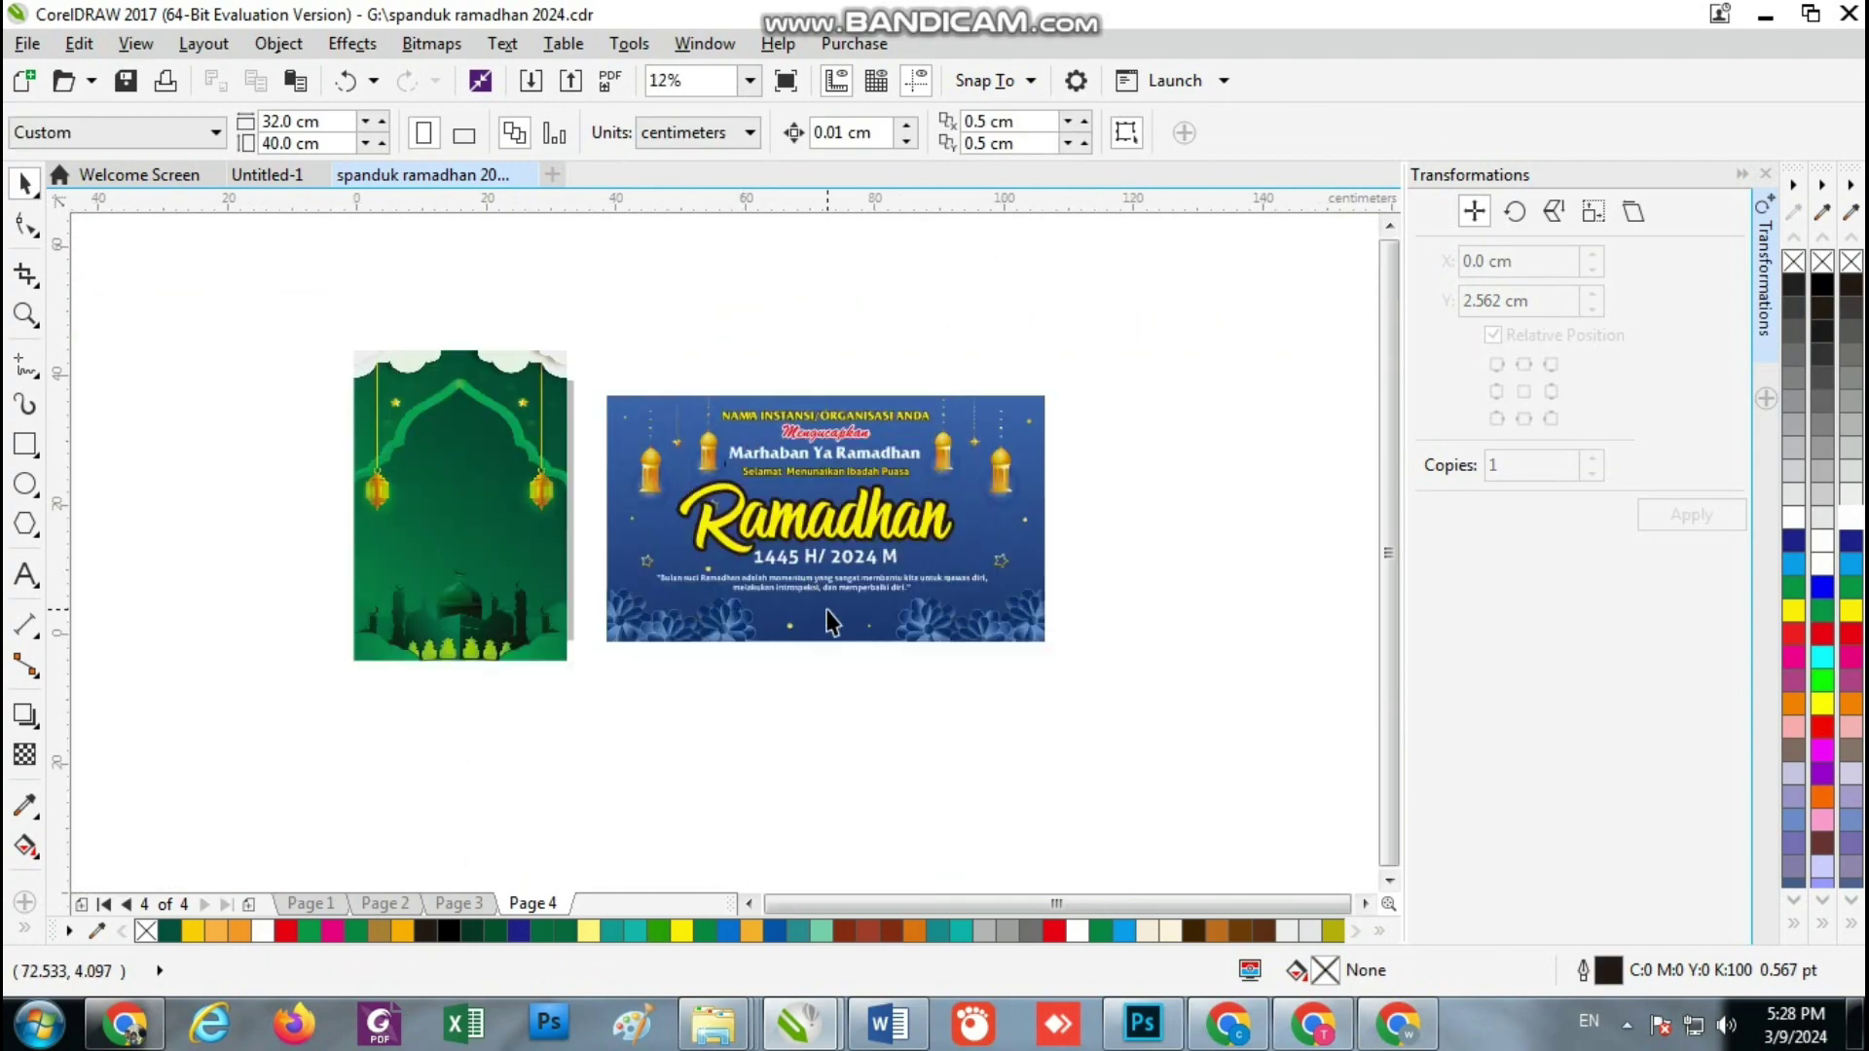
Move the two-line "Bulan suci Ramadhan" quotation slightly lower on the blue banner
scroll(857, 531, "up", 2)
left_click_drag(923, 498, 949, 552)
scroll(856, 514, "down", 1)
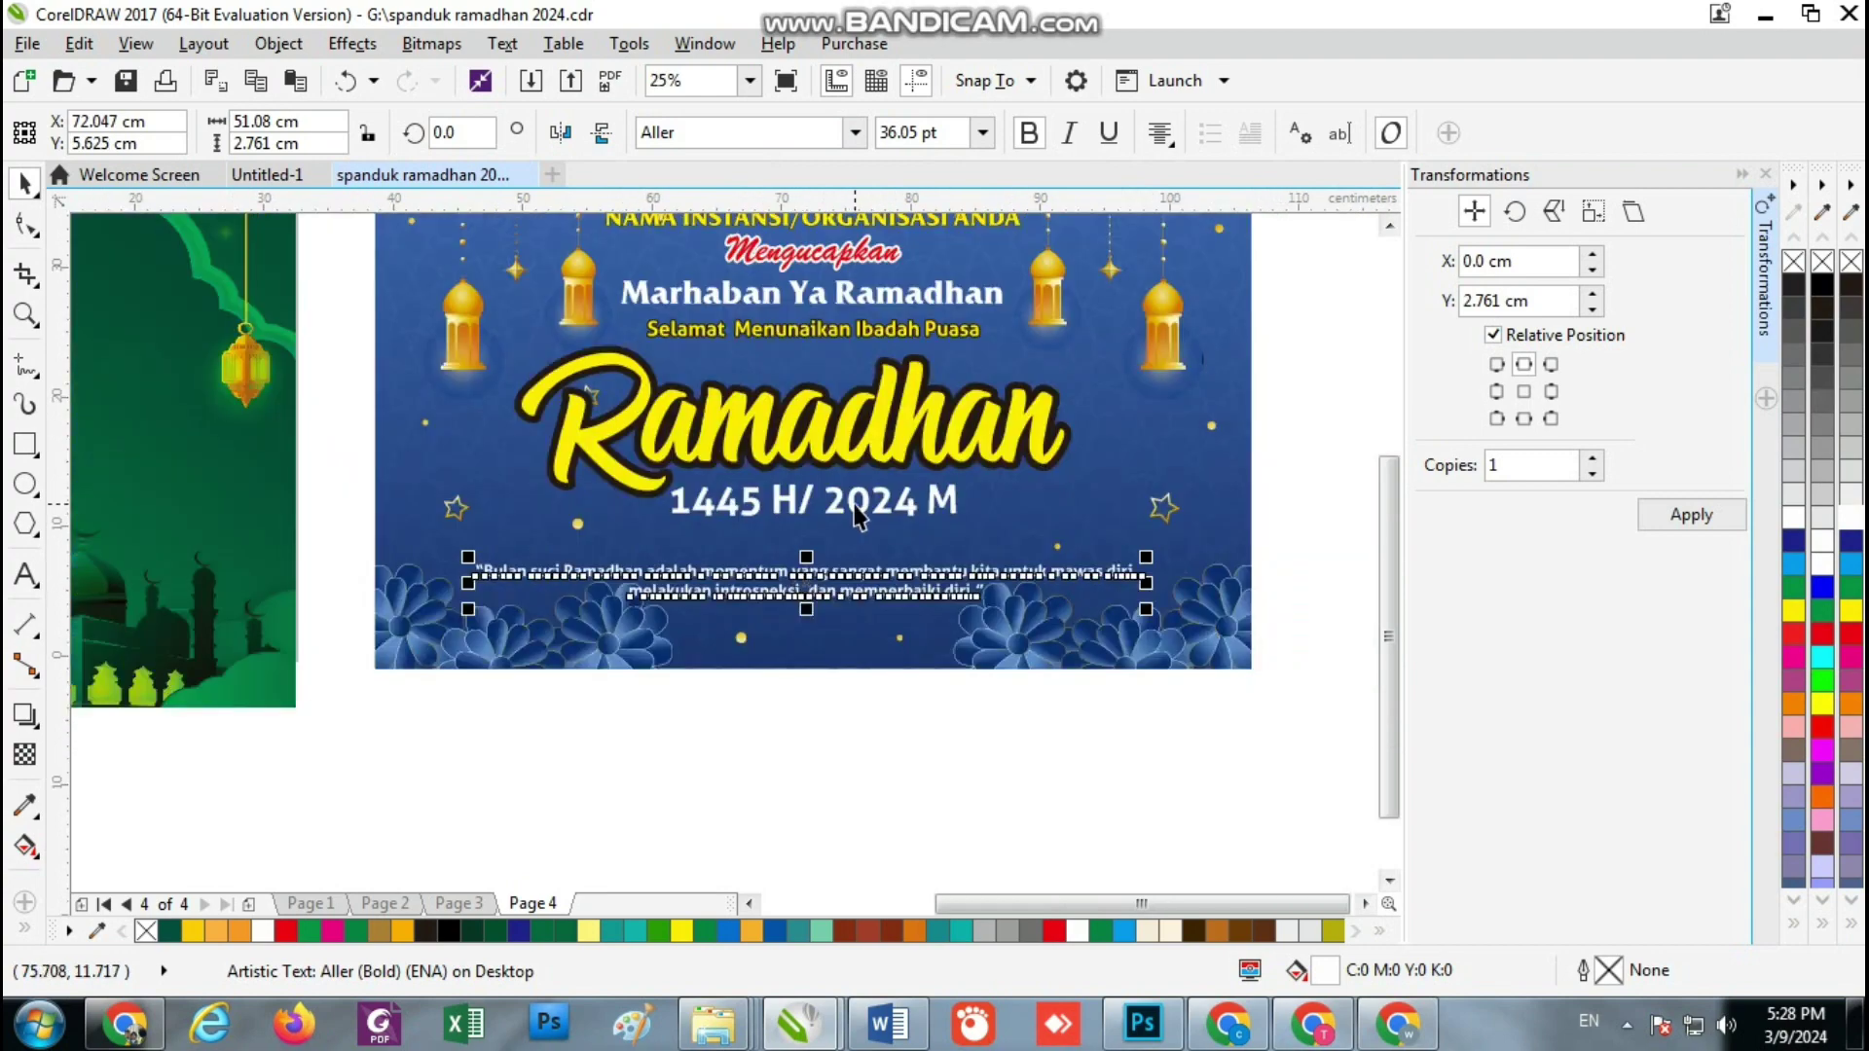
scroll(827, 532, "down", 1)
scroll(837, 506, "up", 1)
scroll(847, 486, "down", 1)
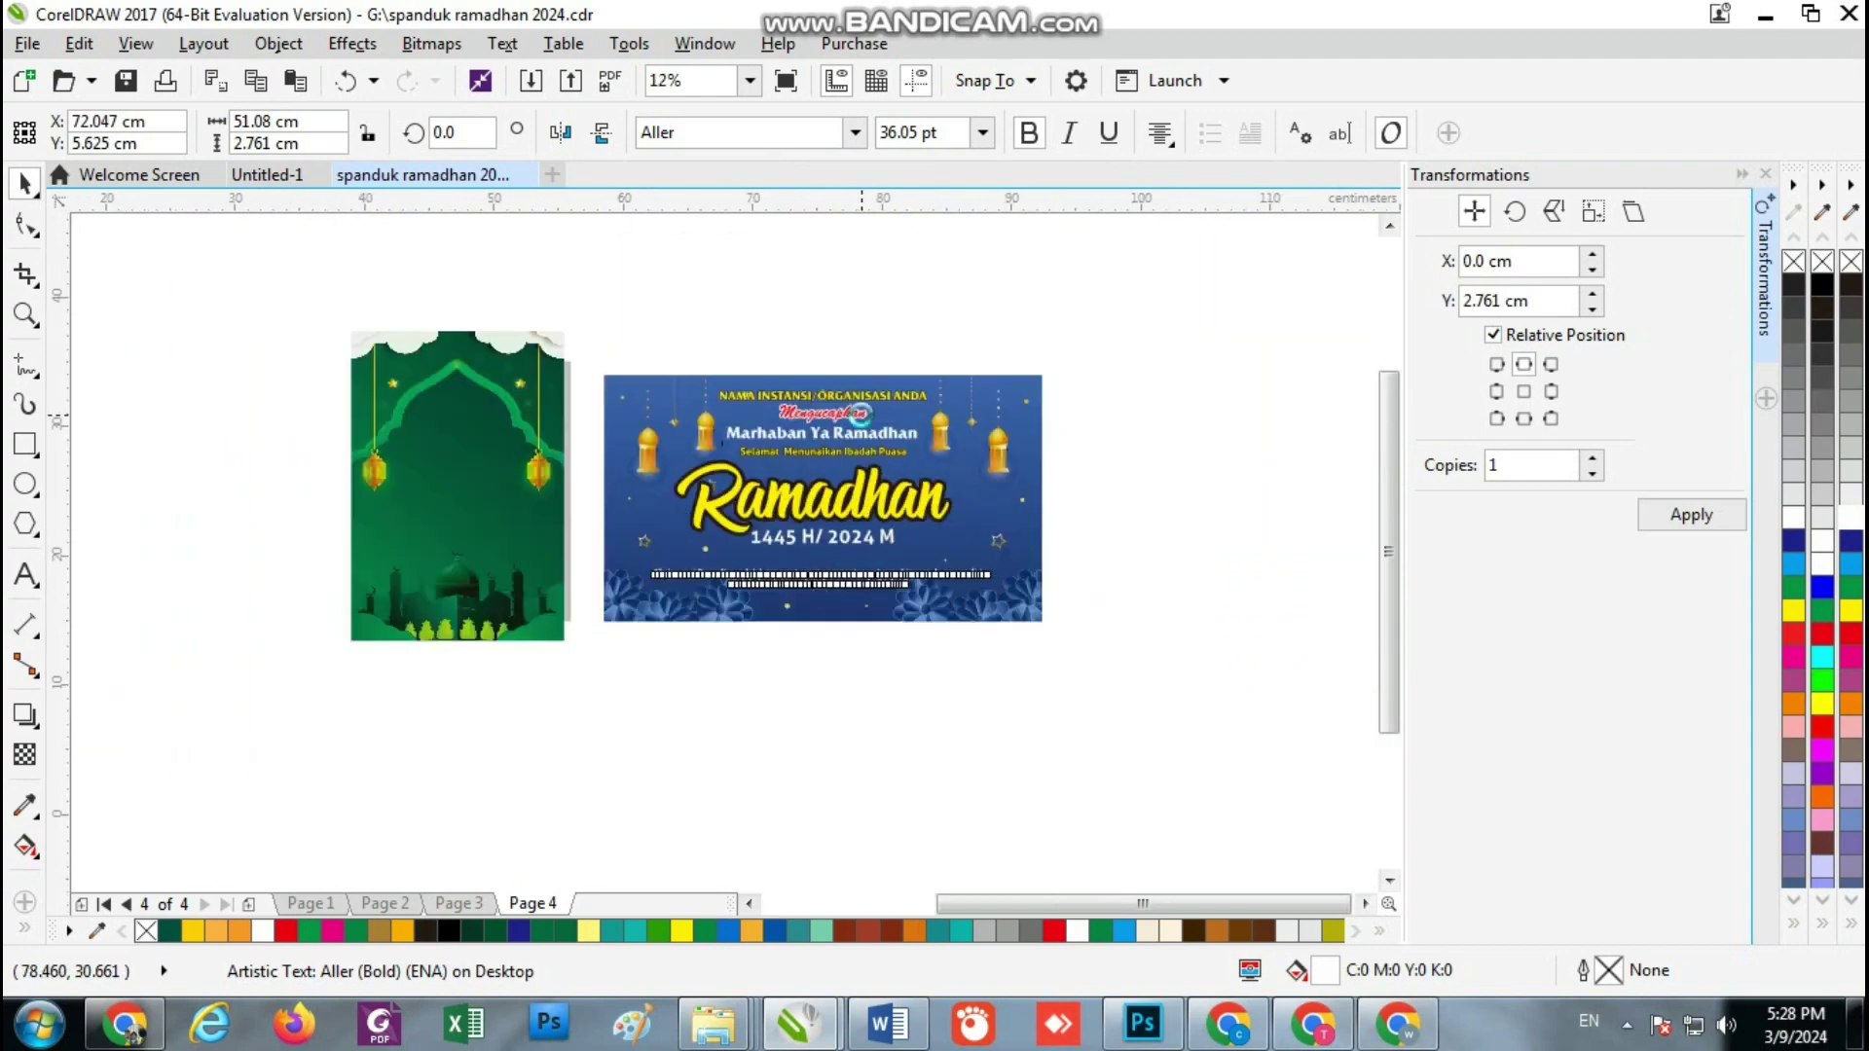
Duplicate the blue banner's two greeting lines, "Ramadhan" title, year line and quotation 51.08 cm to the left, over the green poster
scroll(863, 453, "up", 1)
left_click(866, 465)
left_click(868, 487, "shift")
left_click(875, 594, "shift")
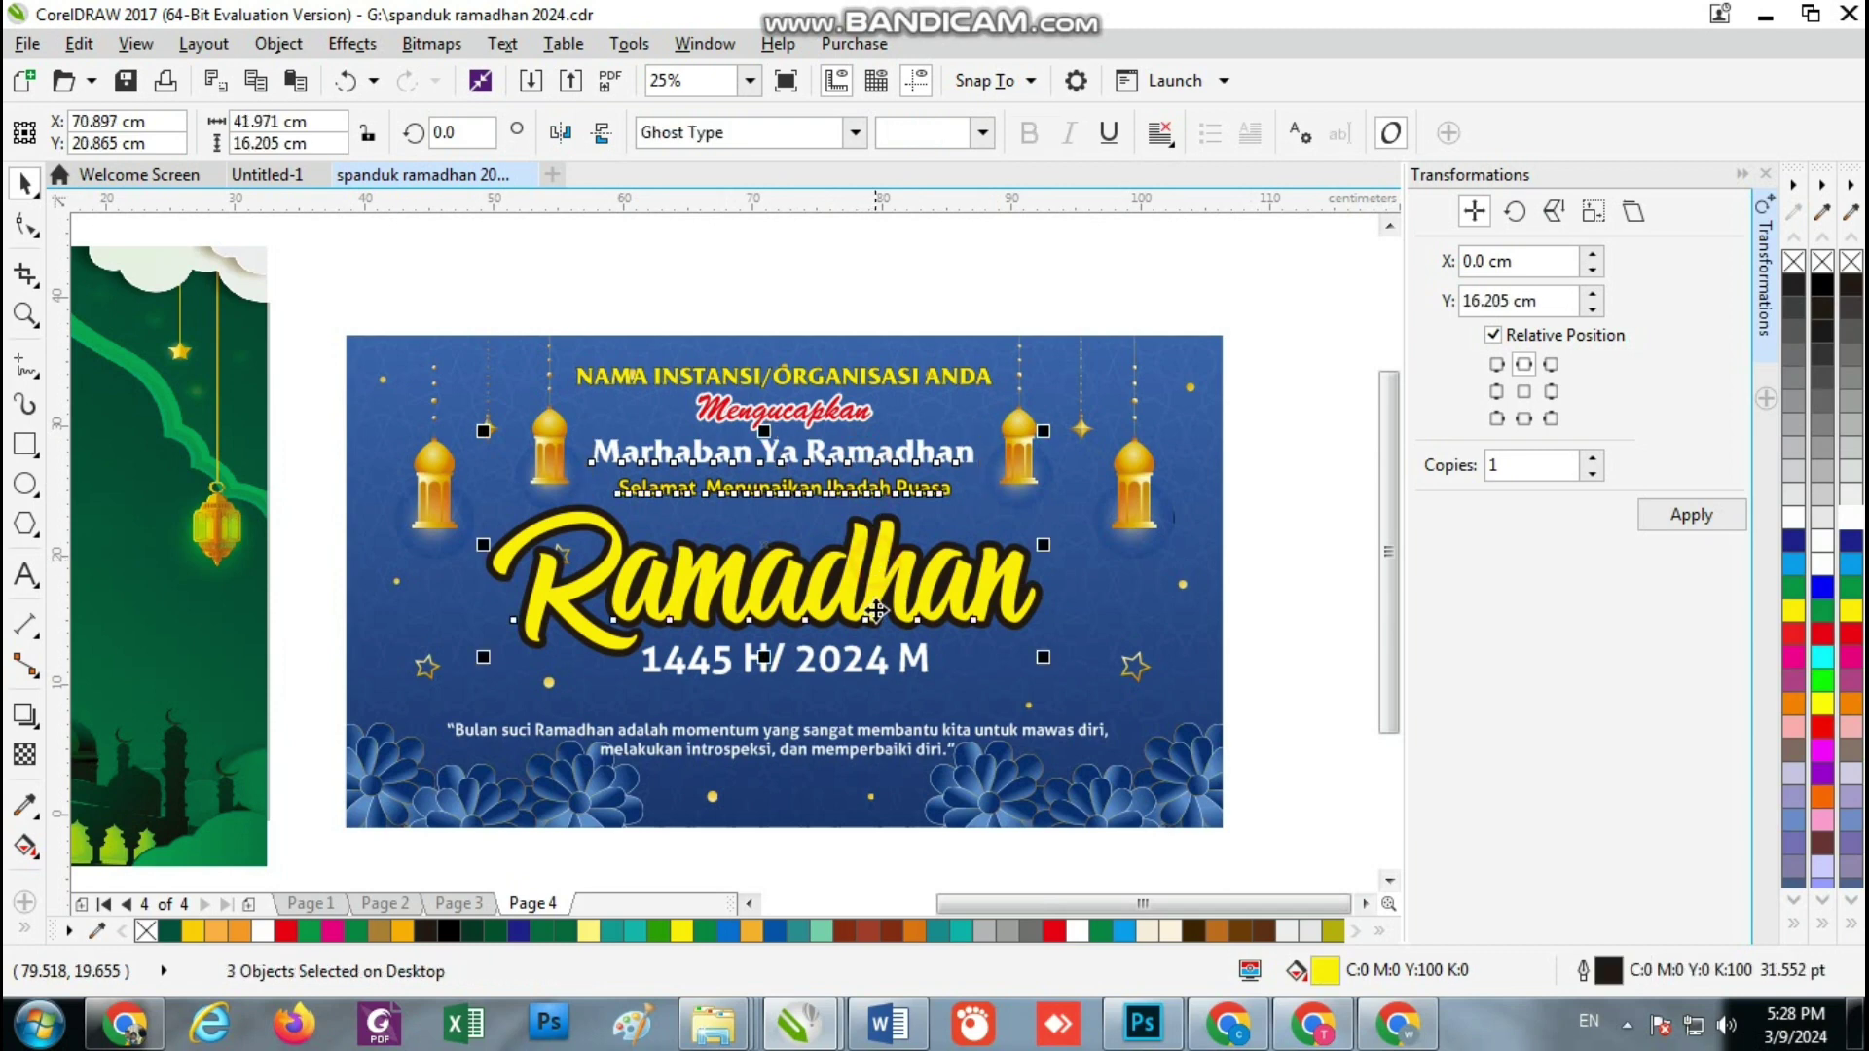
left_click(876, 667, "shift")
left_click(896, 737, "shift")
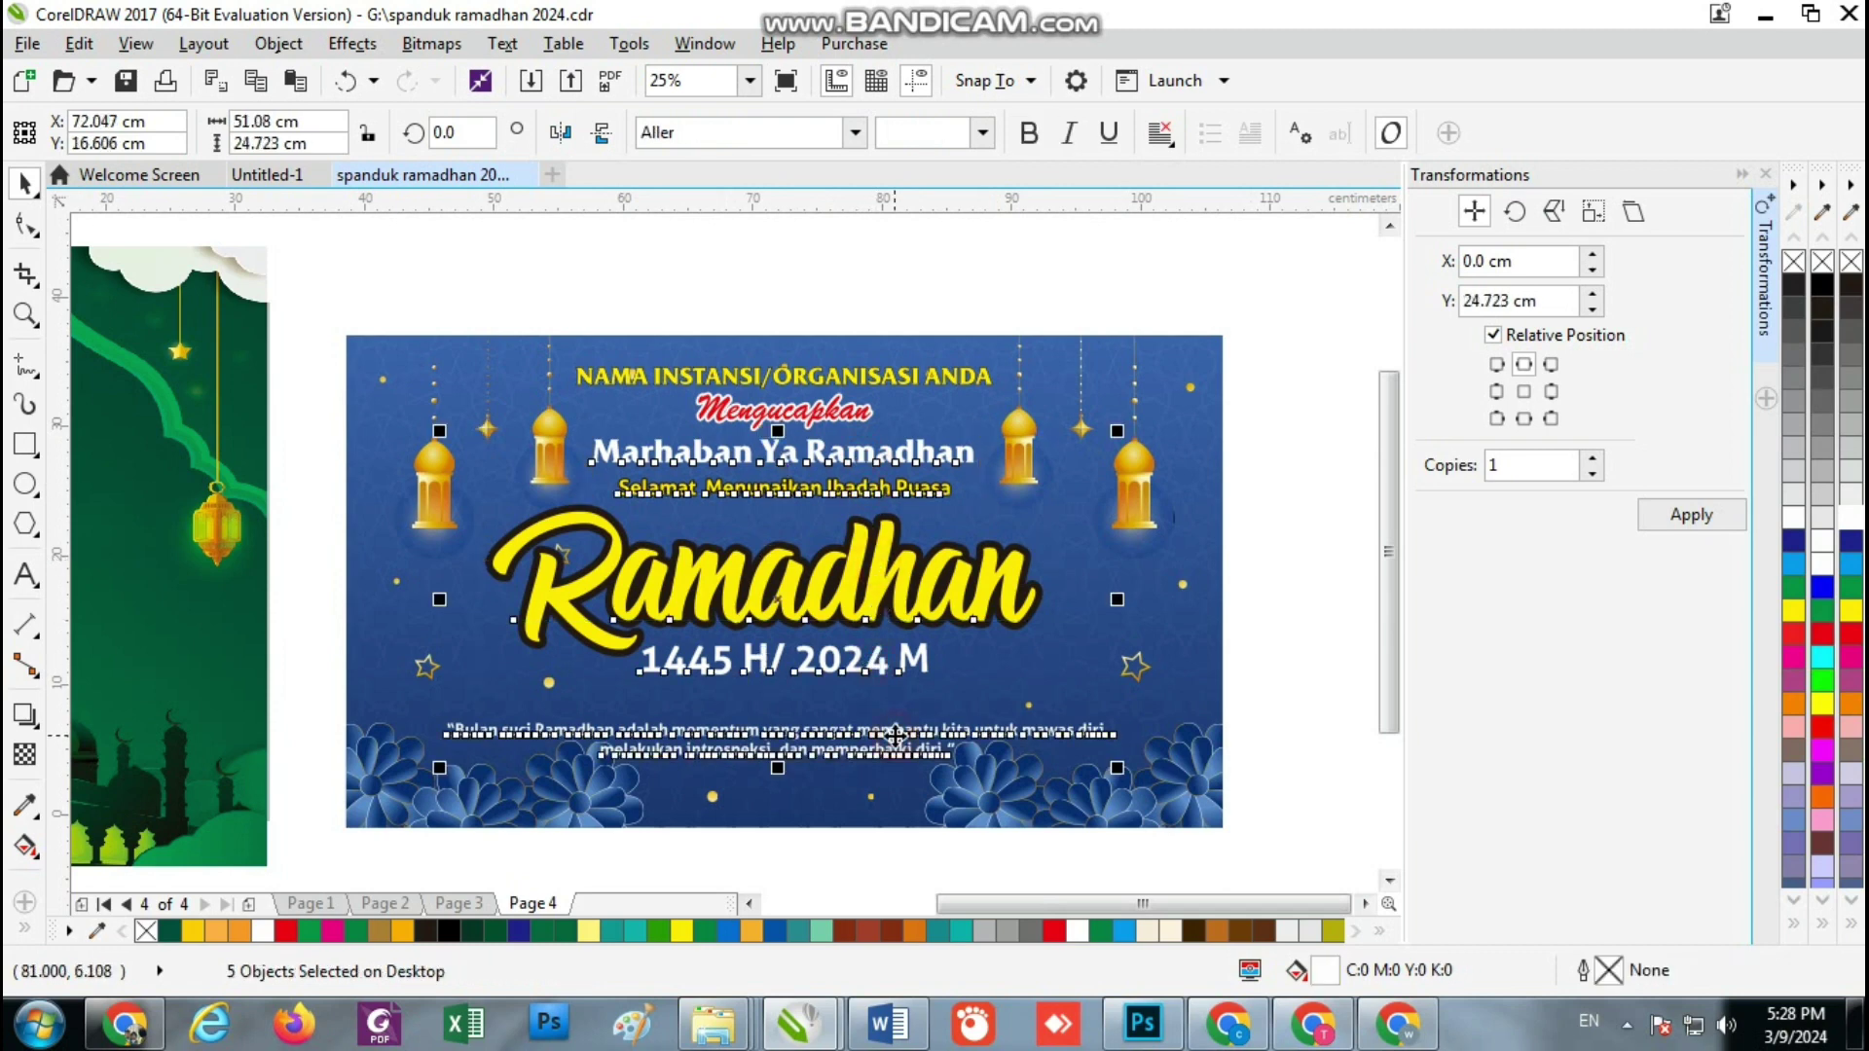
left_click(1496, 391)
left_click(1670, 516)
scroll(1025, 417, "down", 1)
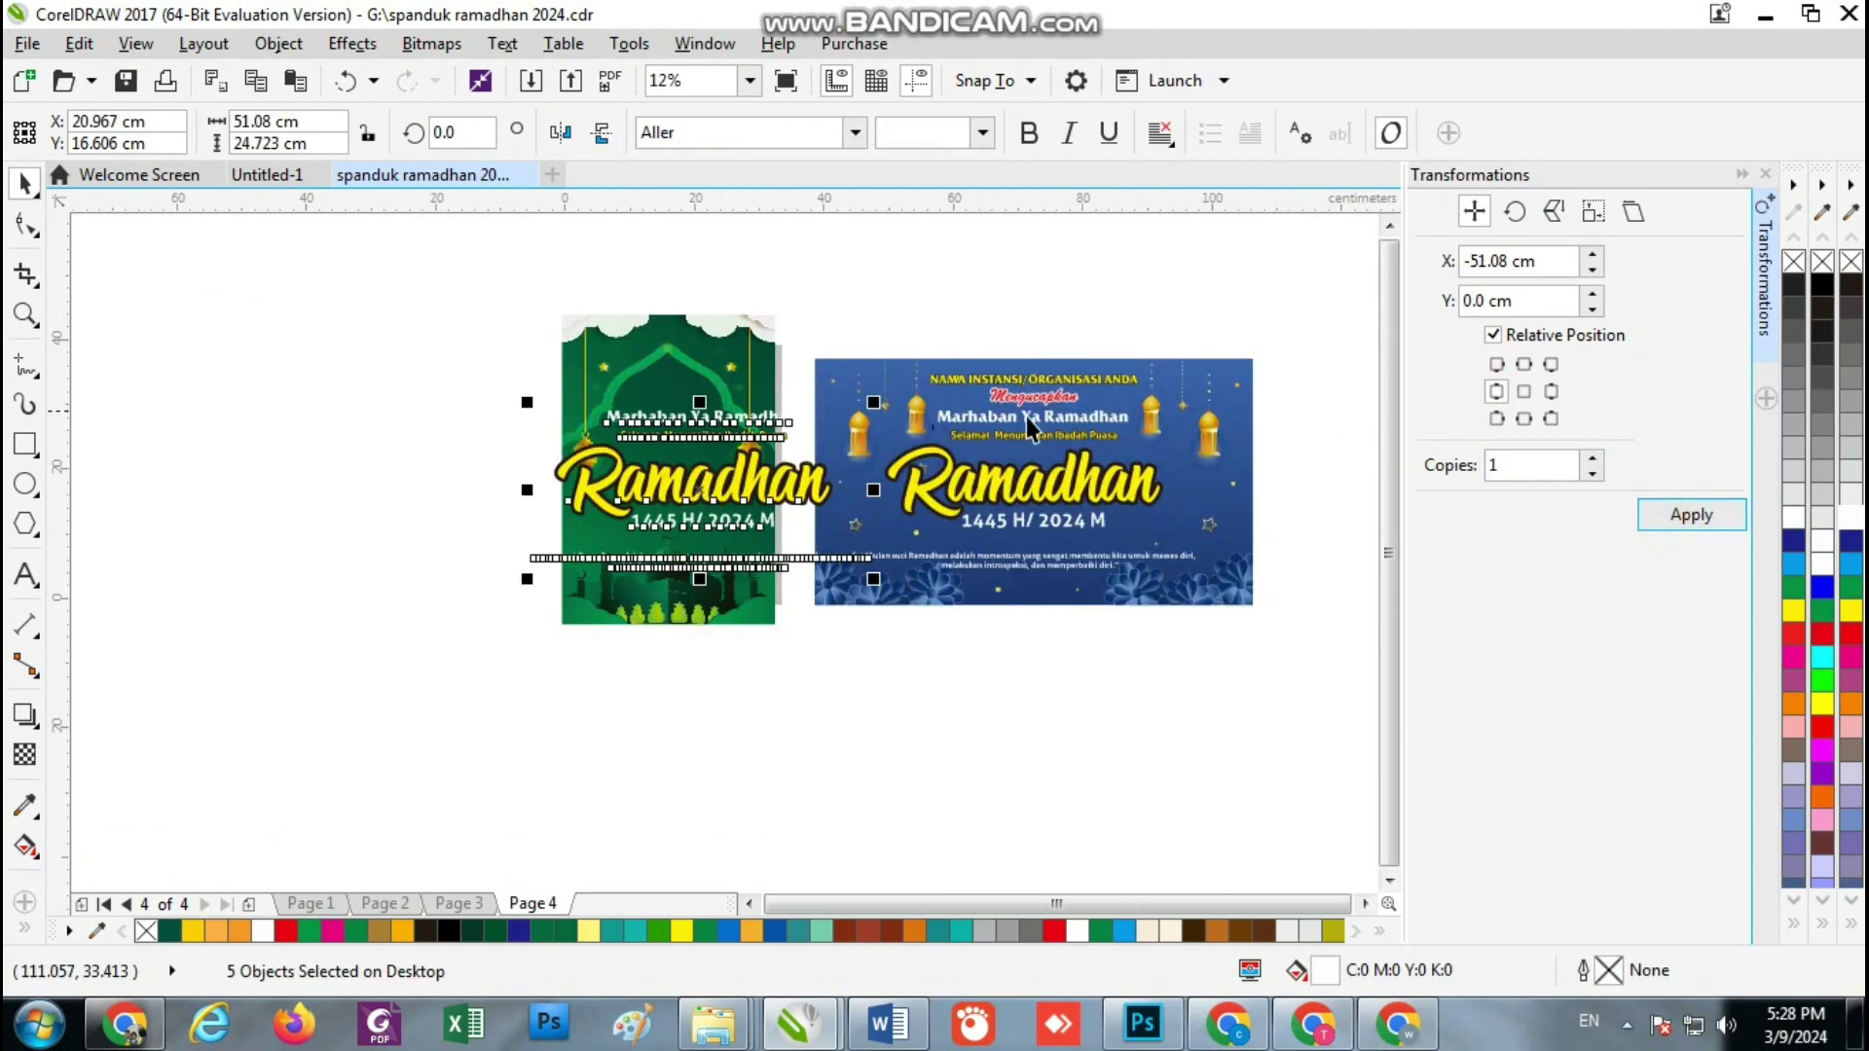
scroll(827, 441, "up", 1)
Scale the five copied texts down to about 27.4 cm wide and move them to the middle of the green poster
left_click_drag(906, 369, 749, 389)
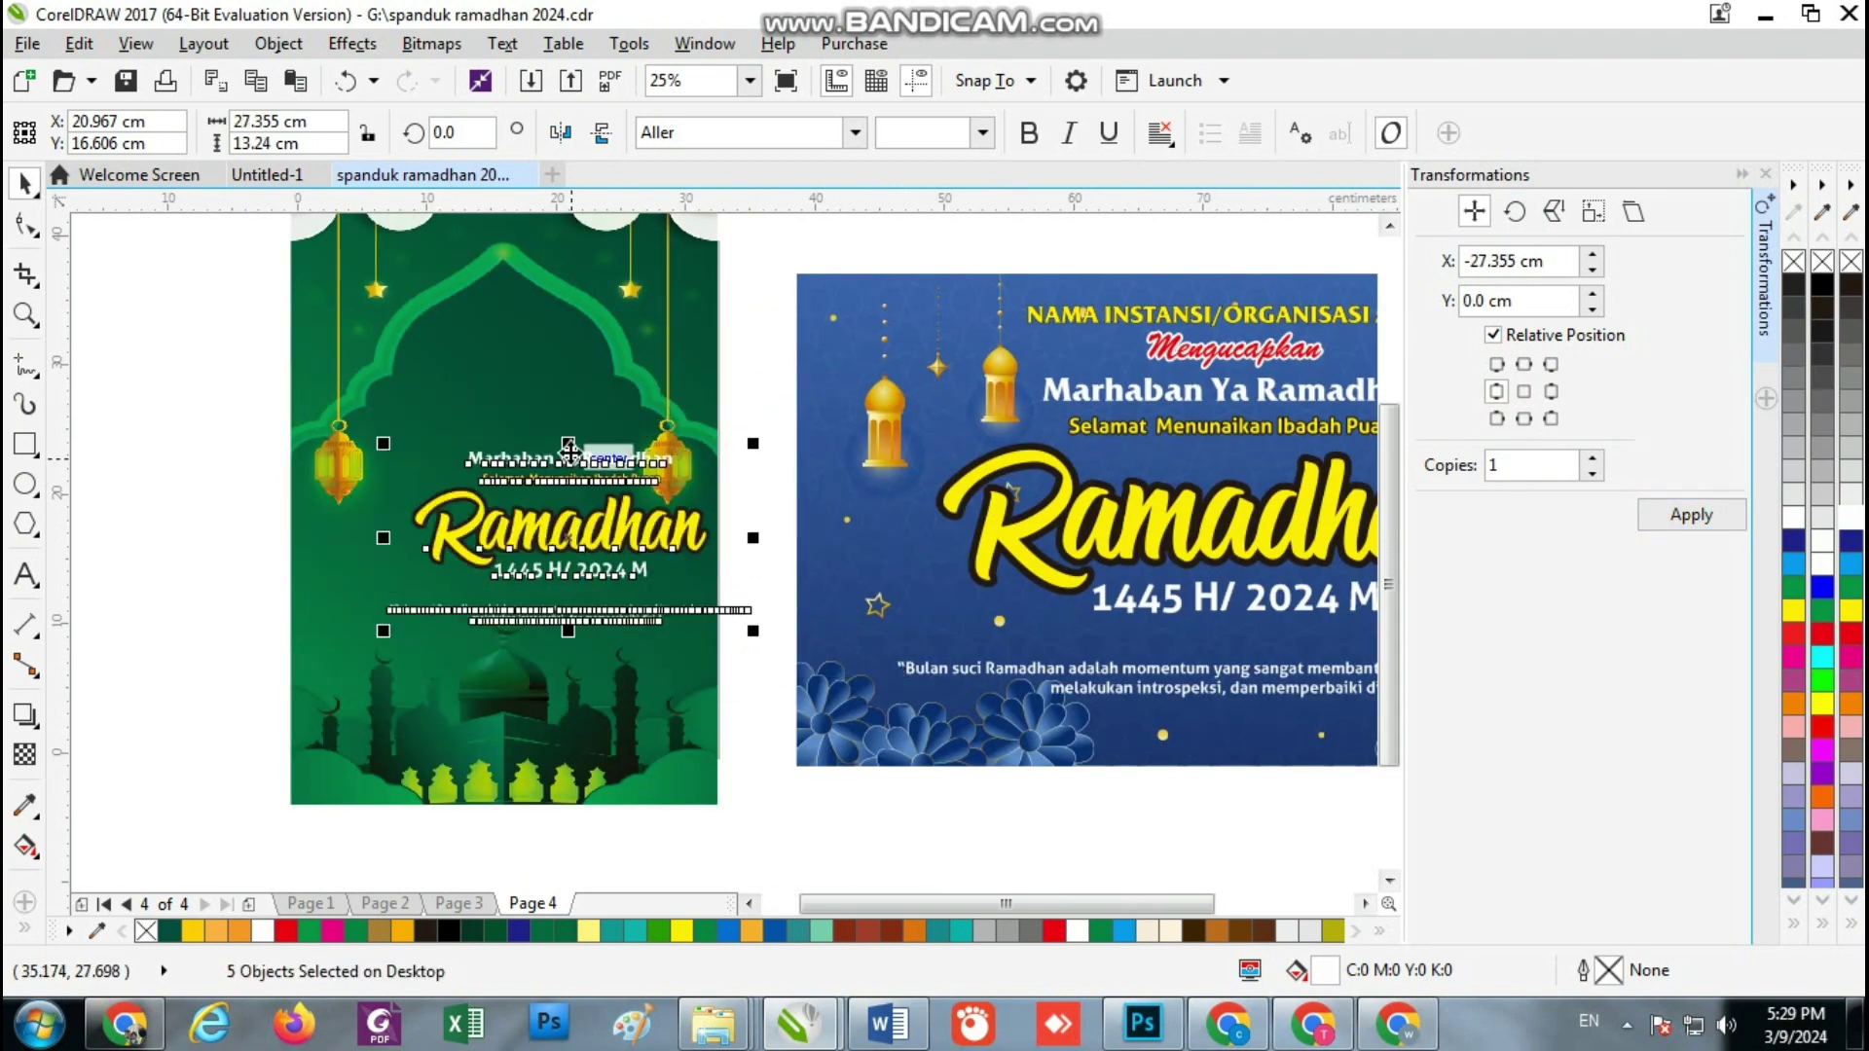
scroll(586, 451, "up", 1)
left_click_drag(586, 452, 537, 475)
scroll(556, 437, "down", 1)
scroll(556, 437, "up", 1)
scroll(535, 477, "down", 1)
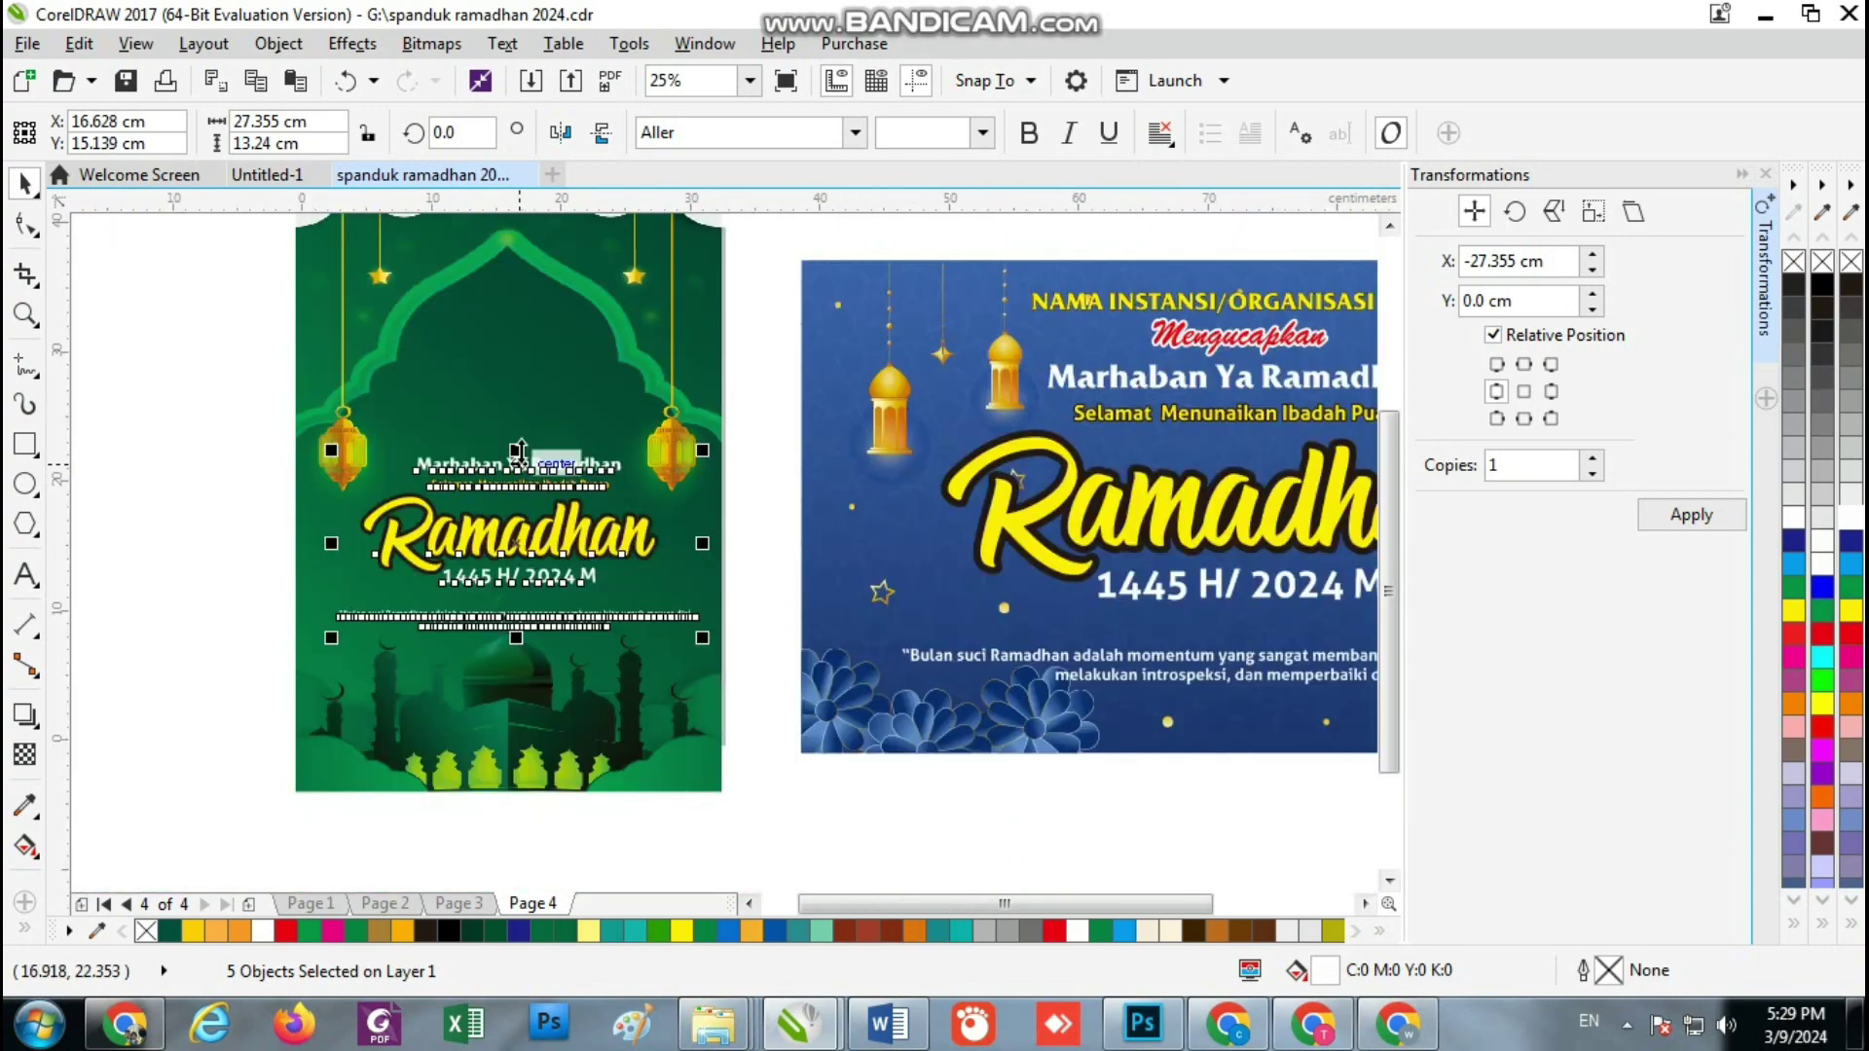
scroll(524, 433, "up", 1)
scroll(404, 518, "down", 1)
left_click(165, 445)
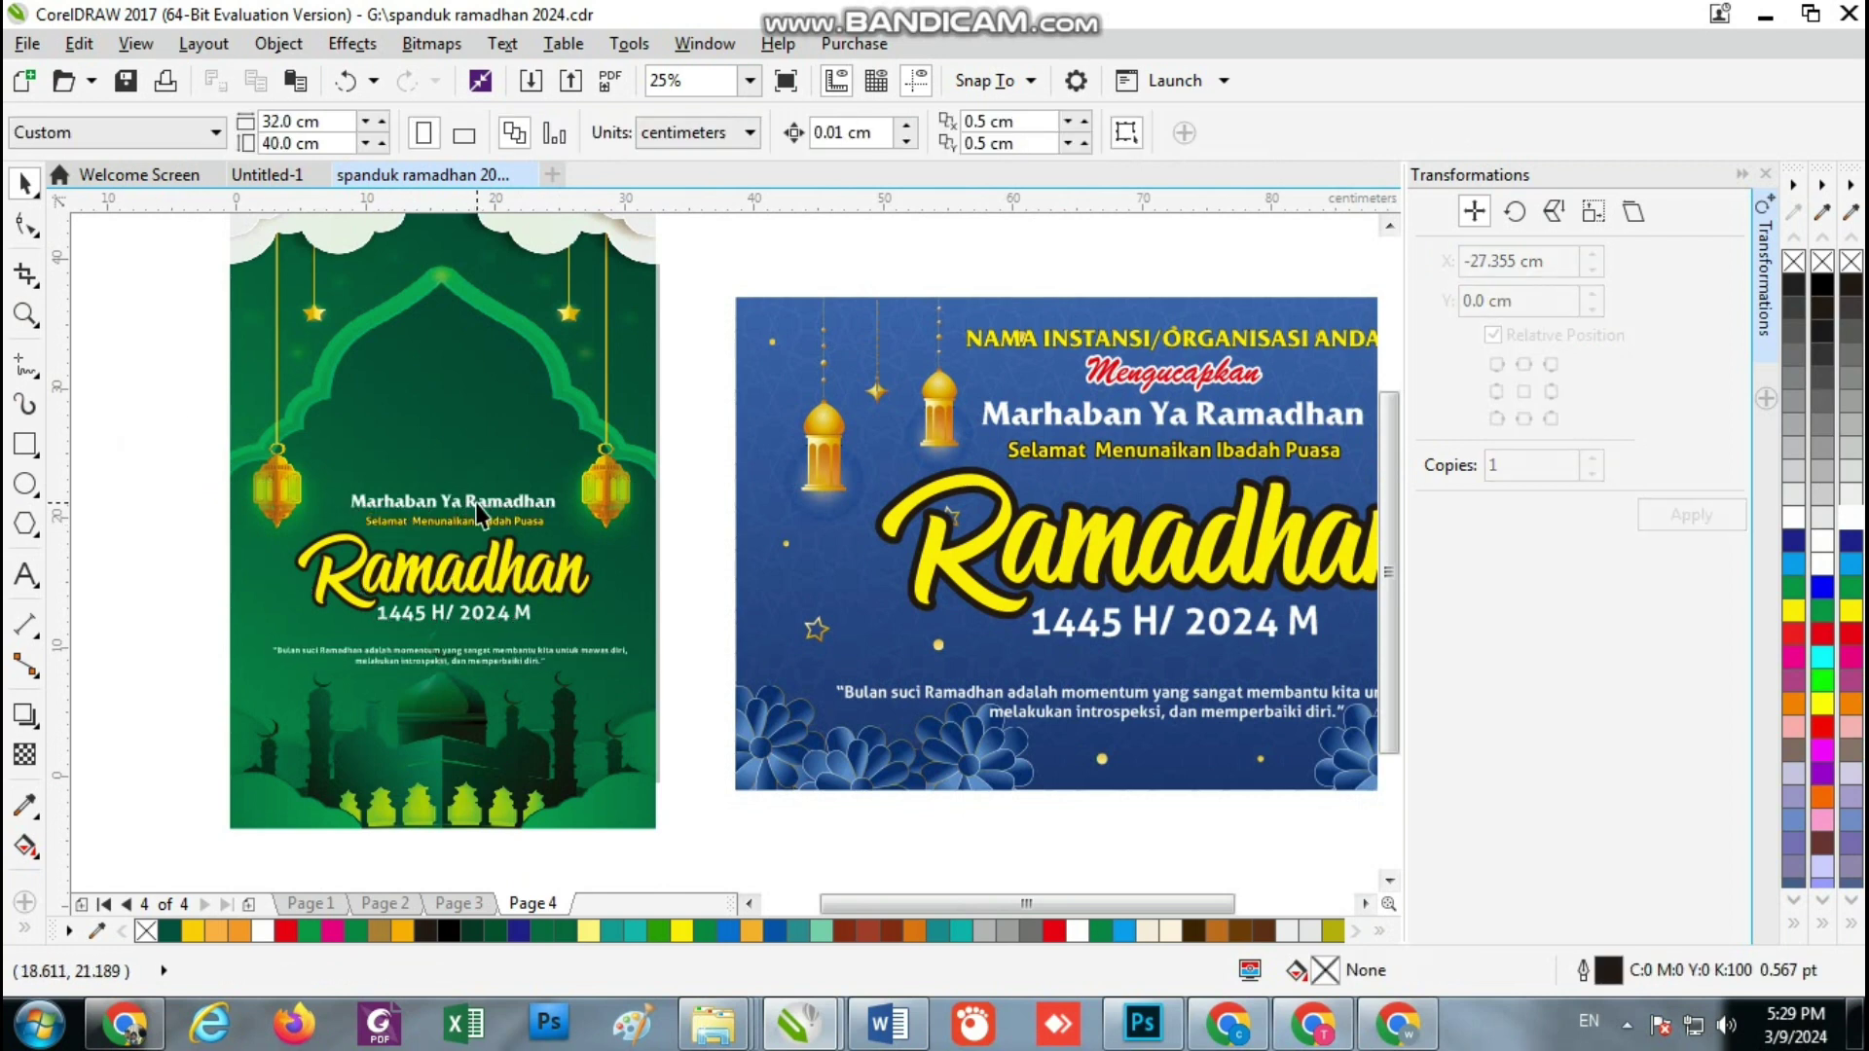
Move the green poster's "Marhaban Ya Ramadhan" and "Selamat Menunaikan Ibadah Puasa" lines up and enlarge them to about 19.1 cm wide
left_click(477, 518)
left_click(477, 518, "shift")
scroll(477, 518, "up", 1)
left_click_drag(477, 516, 454, 422)
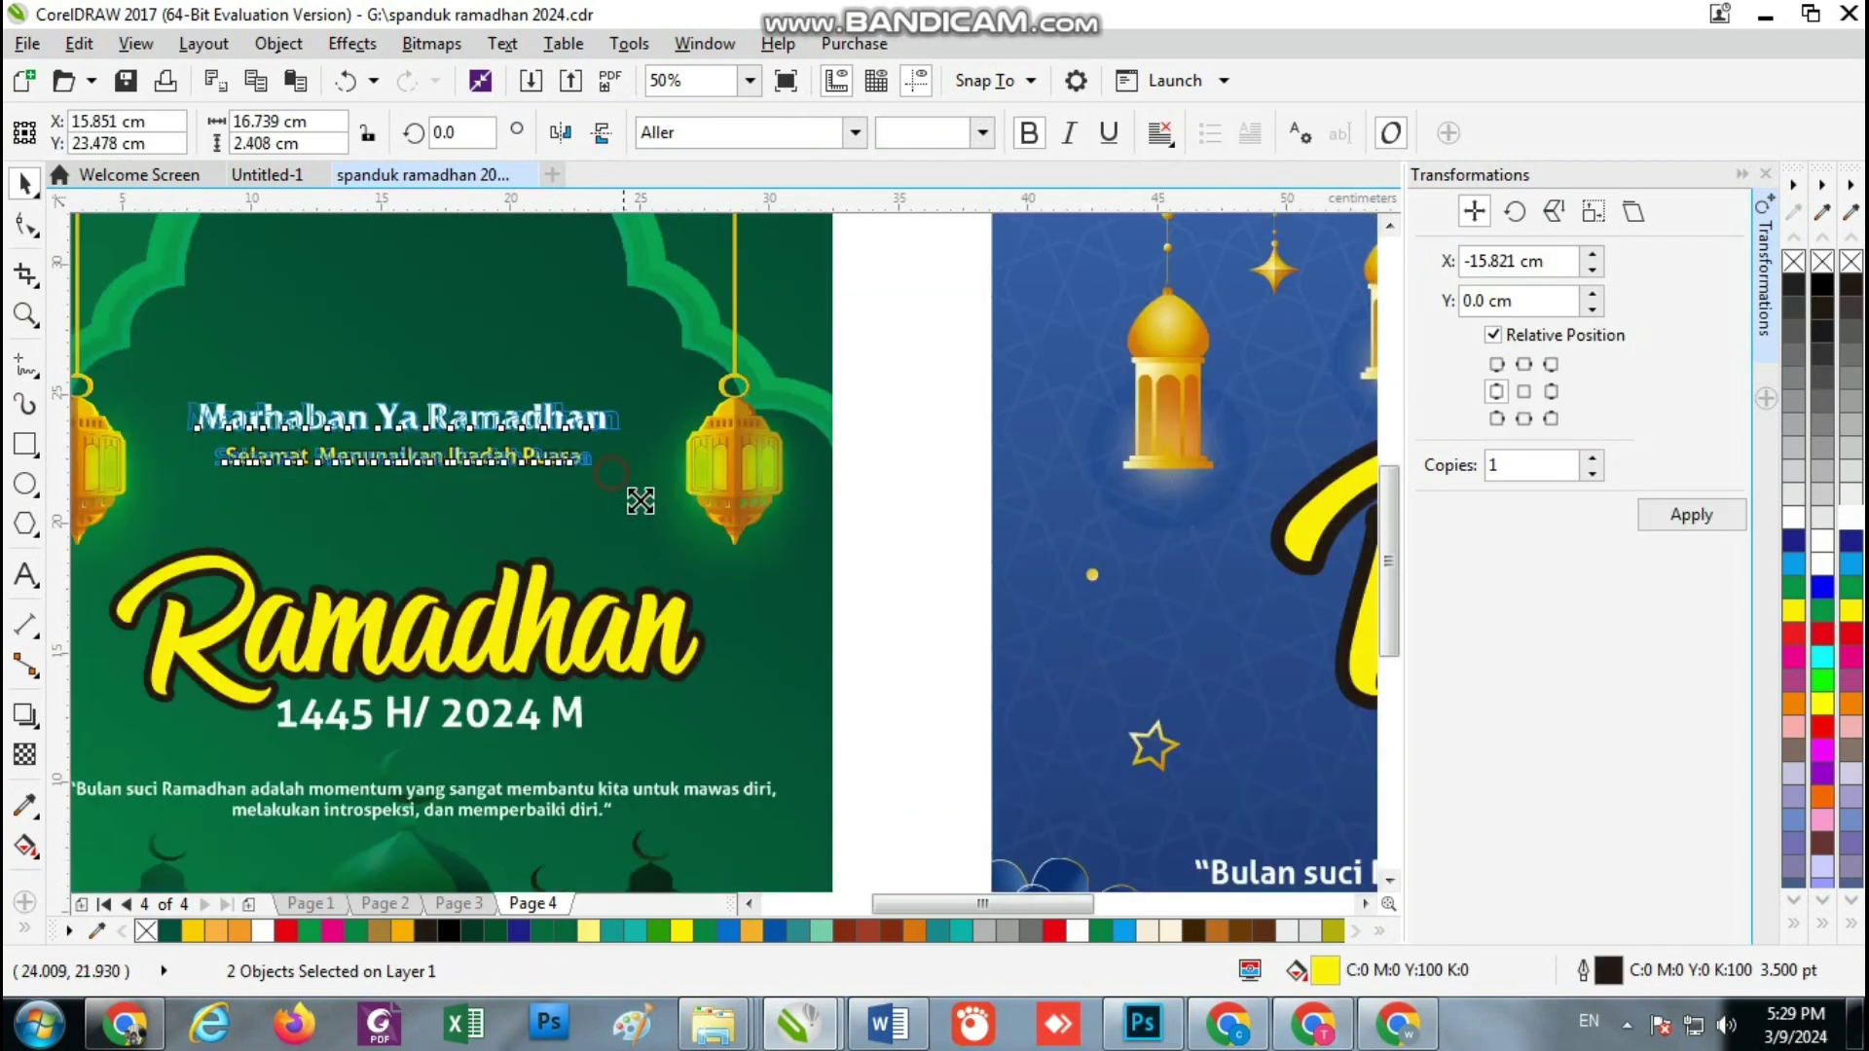
left_click_drag(631, 487, 652, 512)
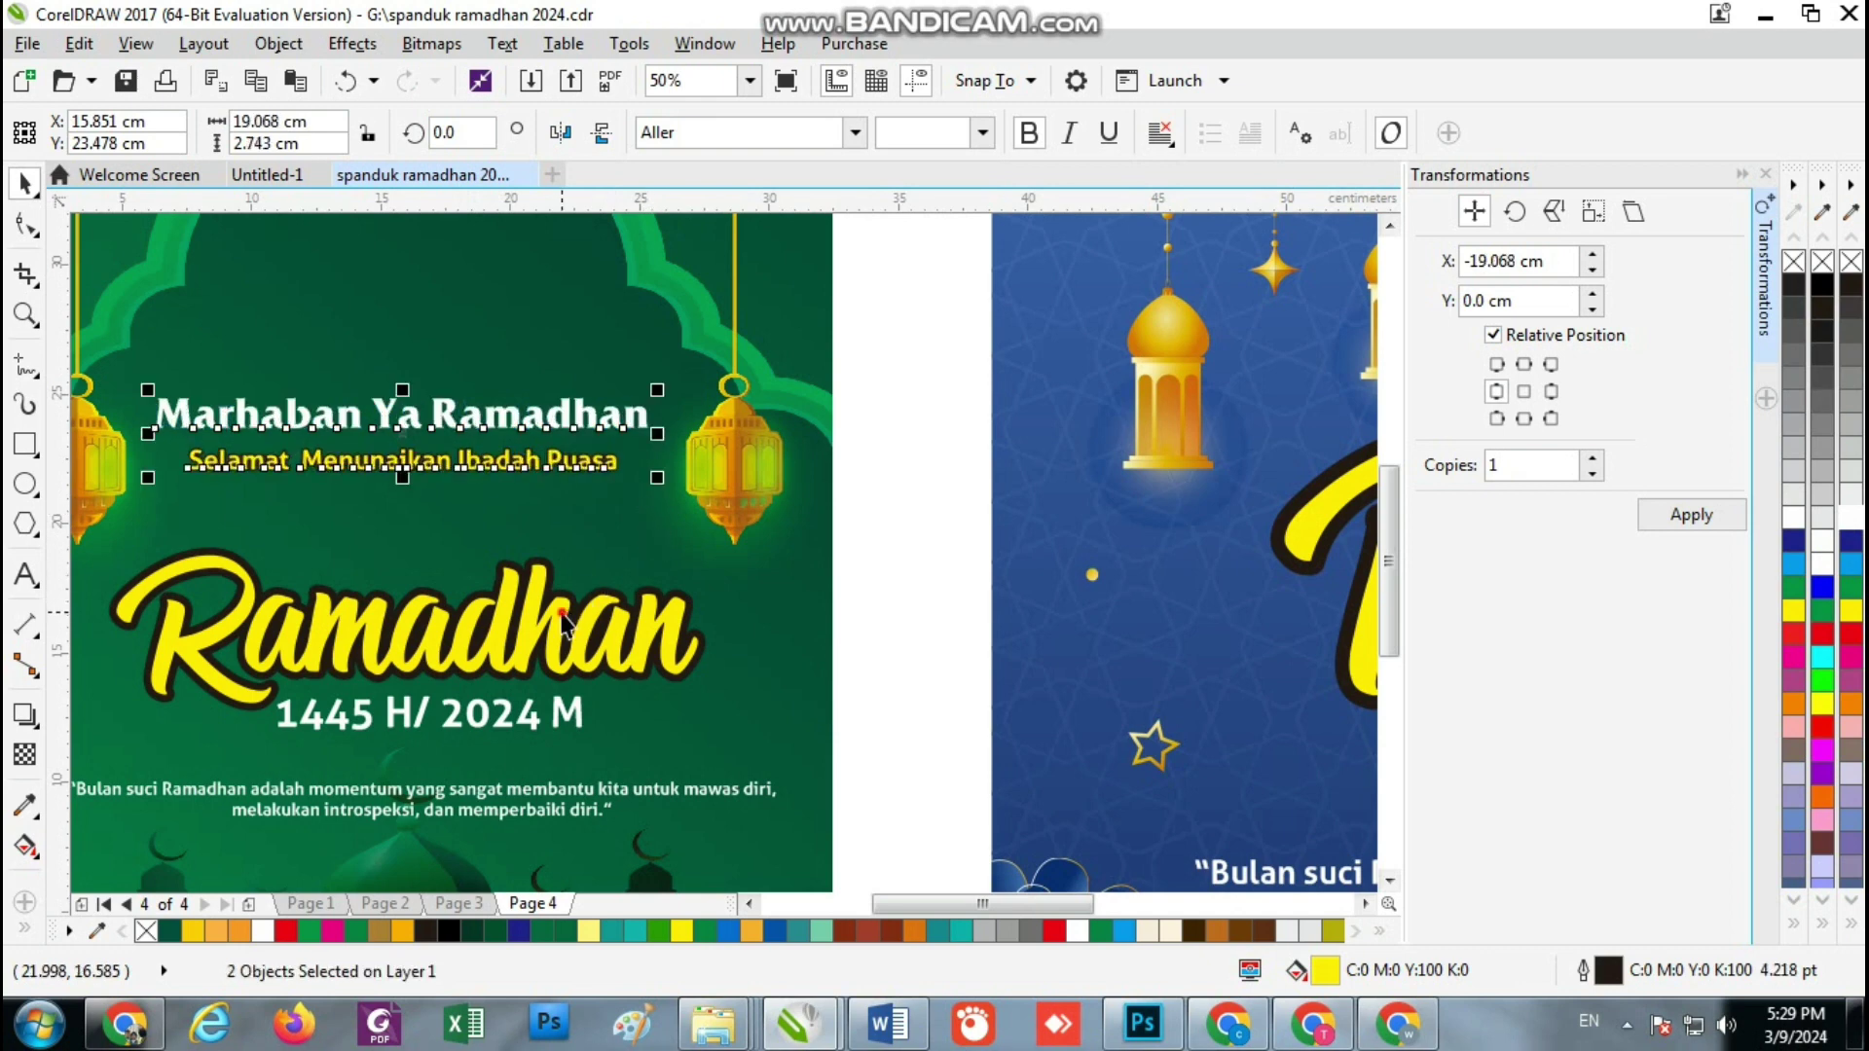
Move the green poster's "Ramadhan" title and "1445 H/ 2024 M" line up, closer to the greeting lines
left_click(560, 642)
left_click(569, 720, "shift")
left_click_drag(560, 633, 557, 593)
Insert a line break after "momentum" in the green poster's quotation so that it runs over three lines
left_click(555, 792)
scroll(555, 783, "down", 1)
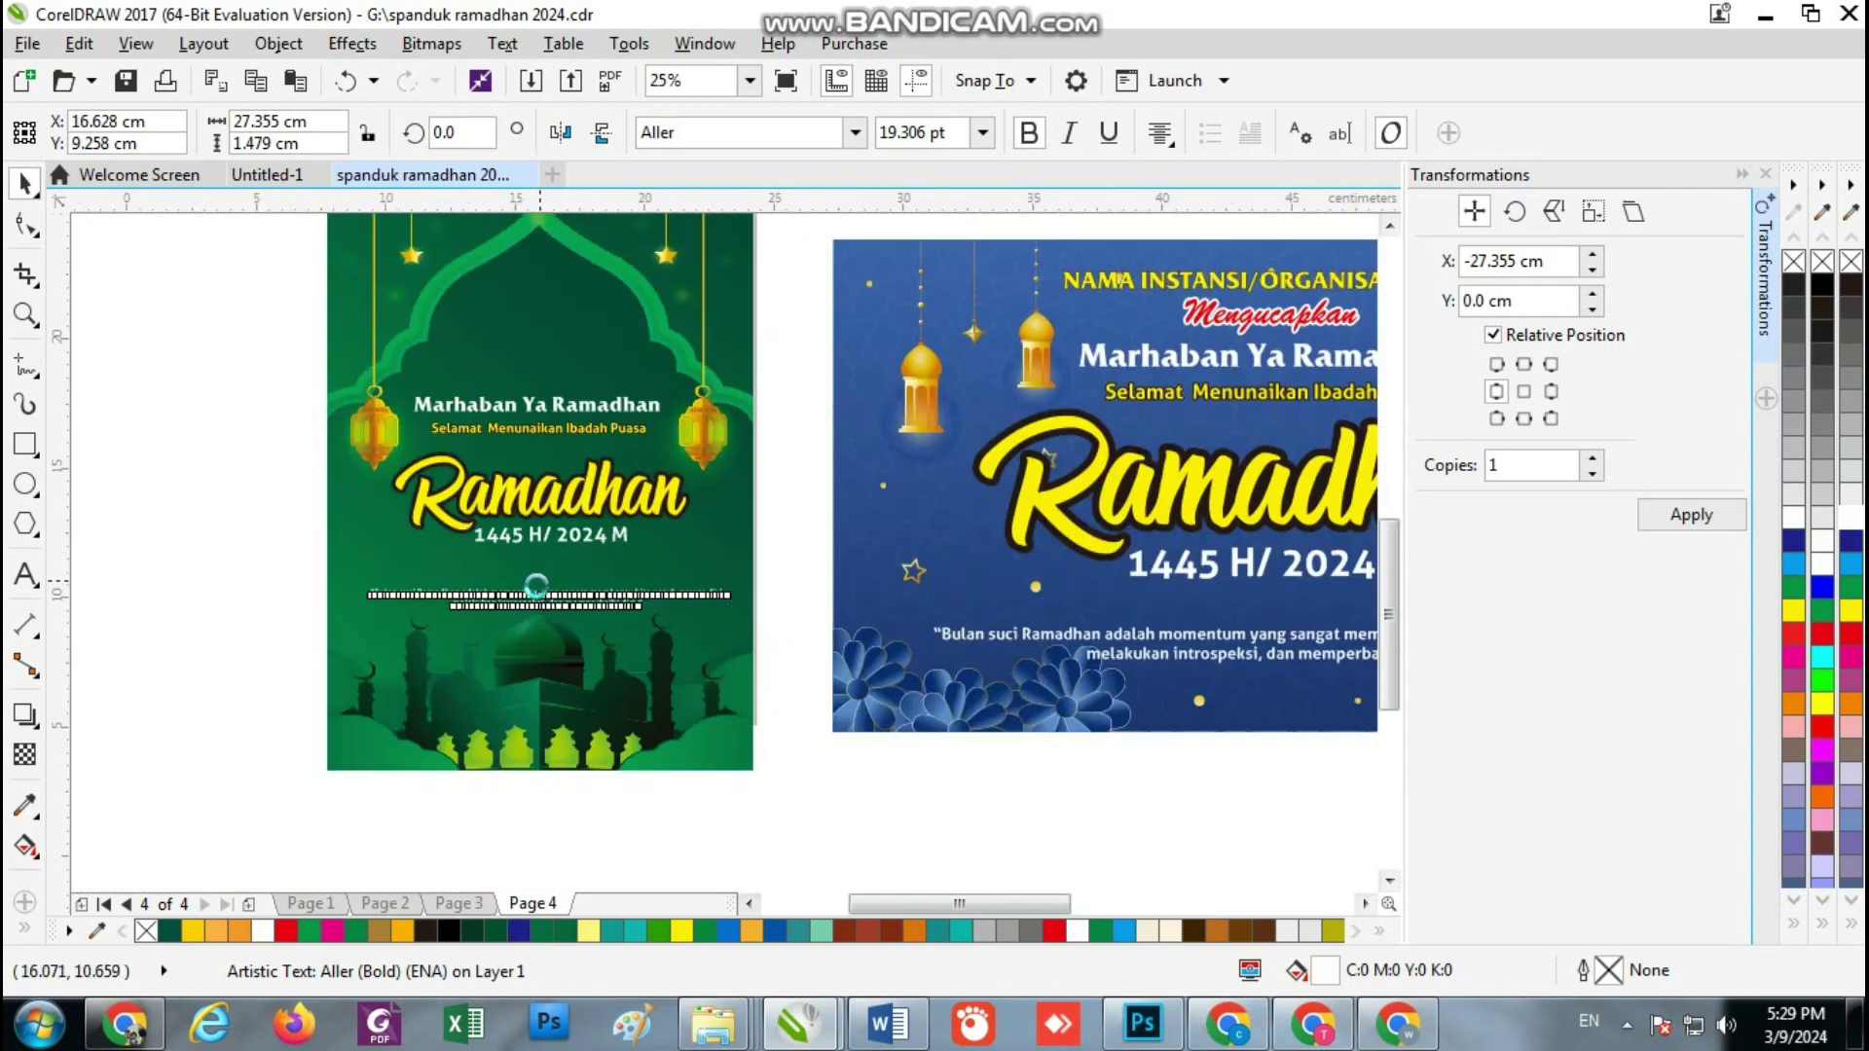
scroll(602, 560, "up", 3)
scroll(601, 560, "down", 2)
scroll(622, 613, "up", 2)
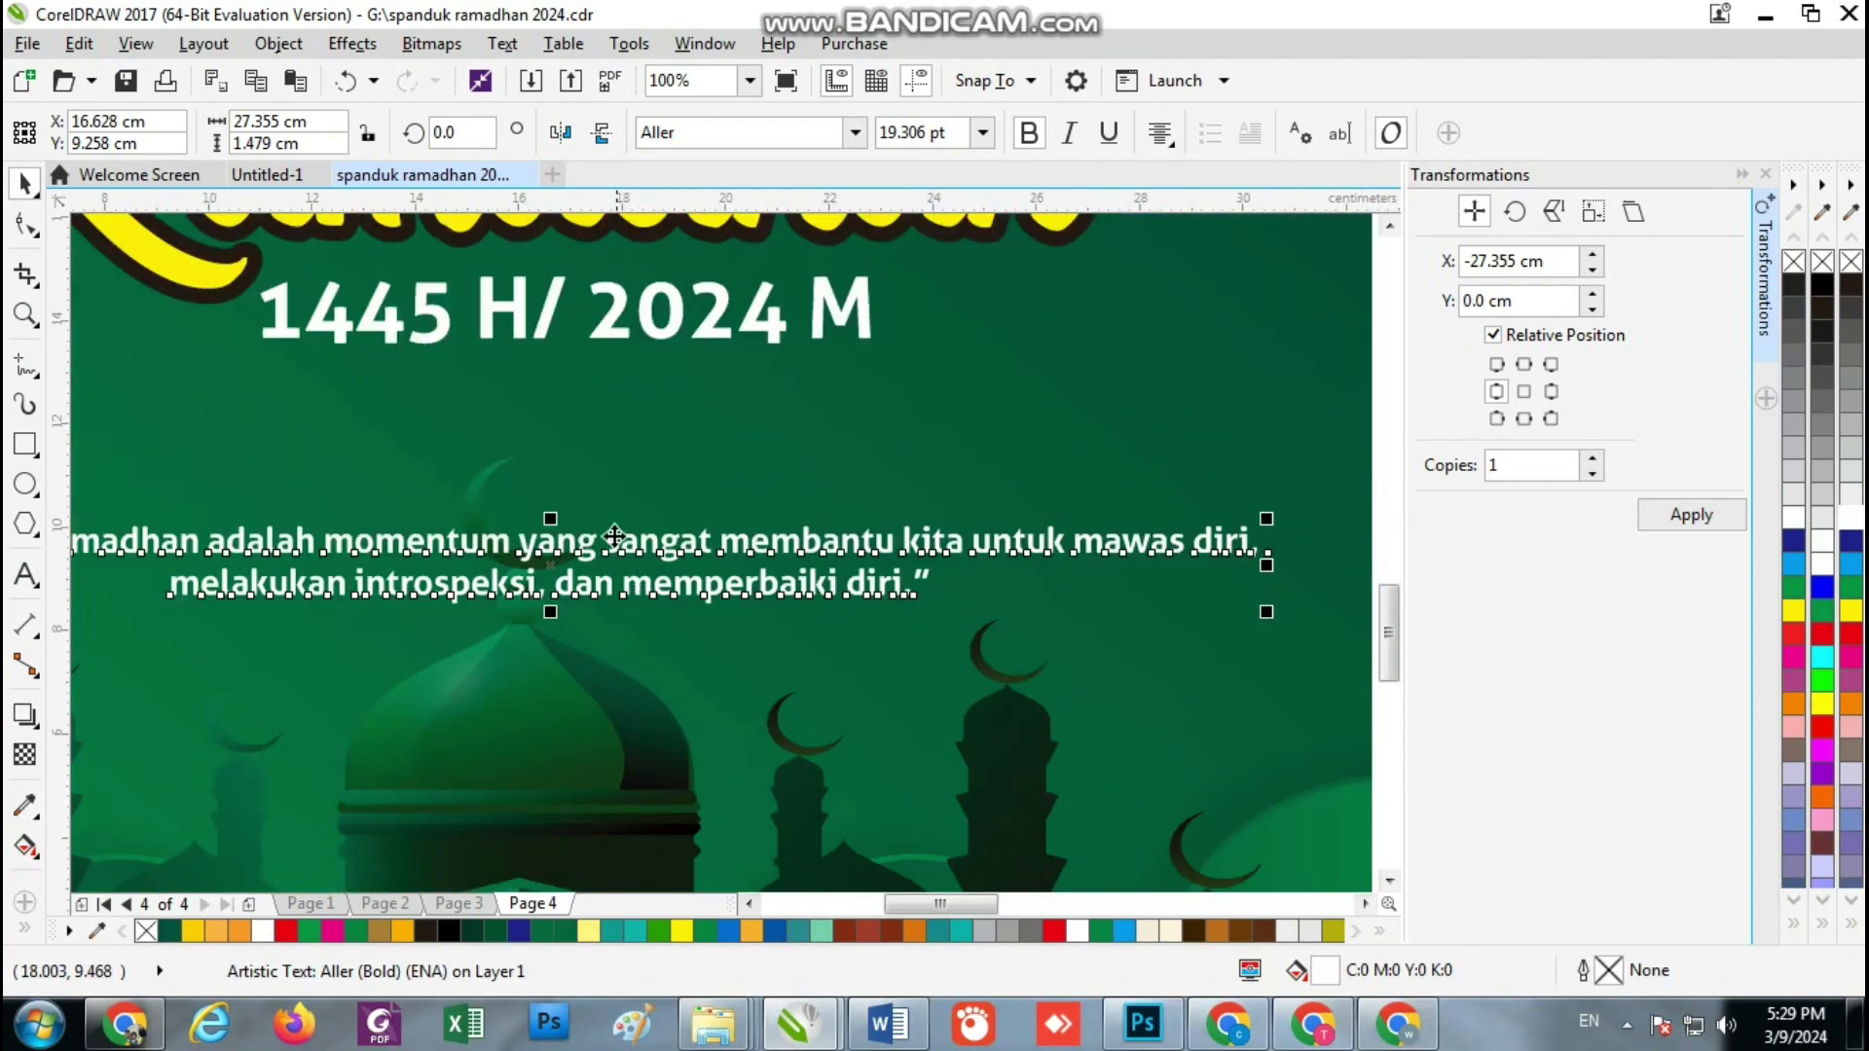
double_click(522, 542)
key("Return")
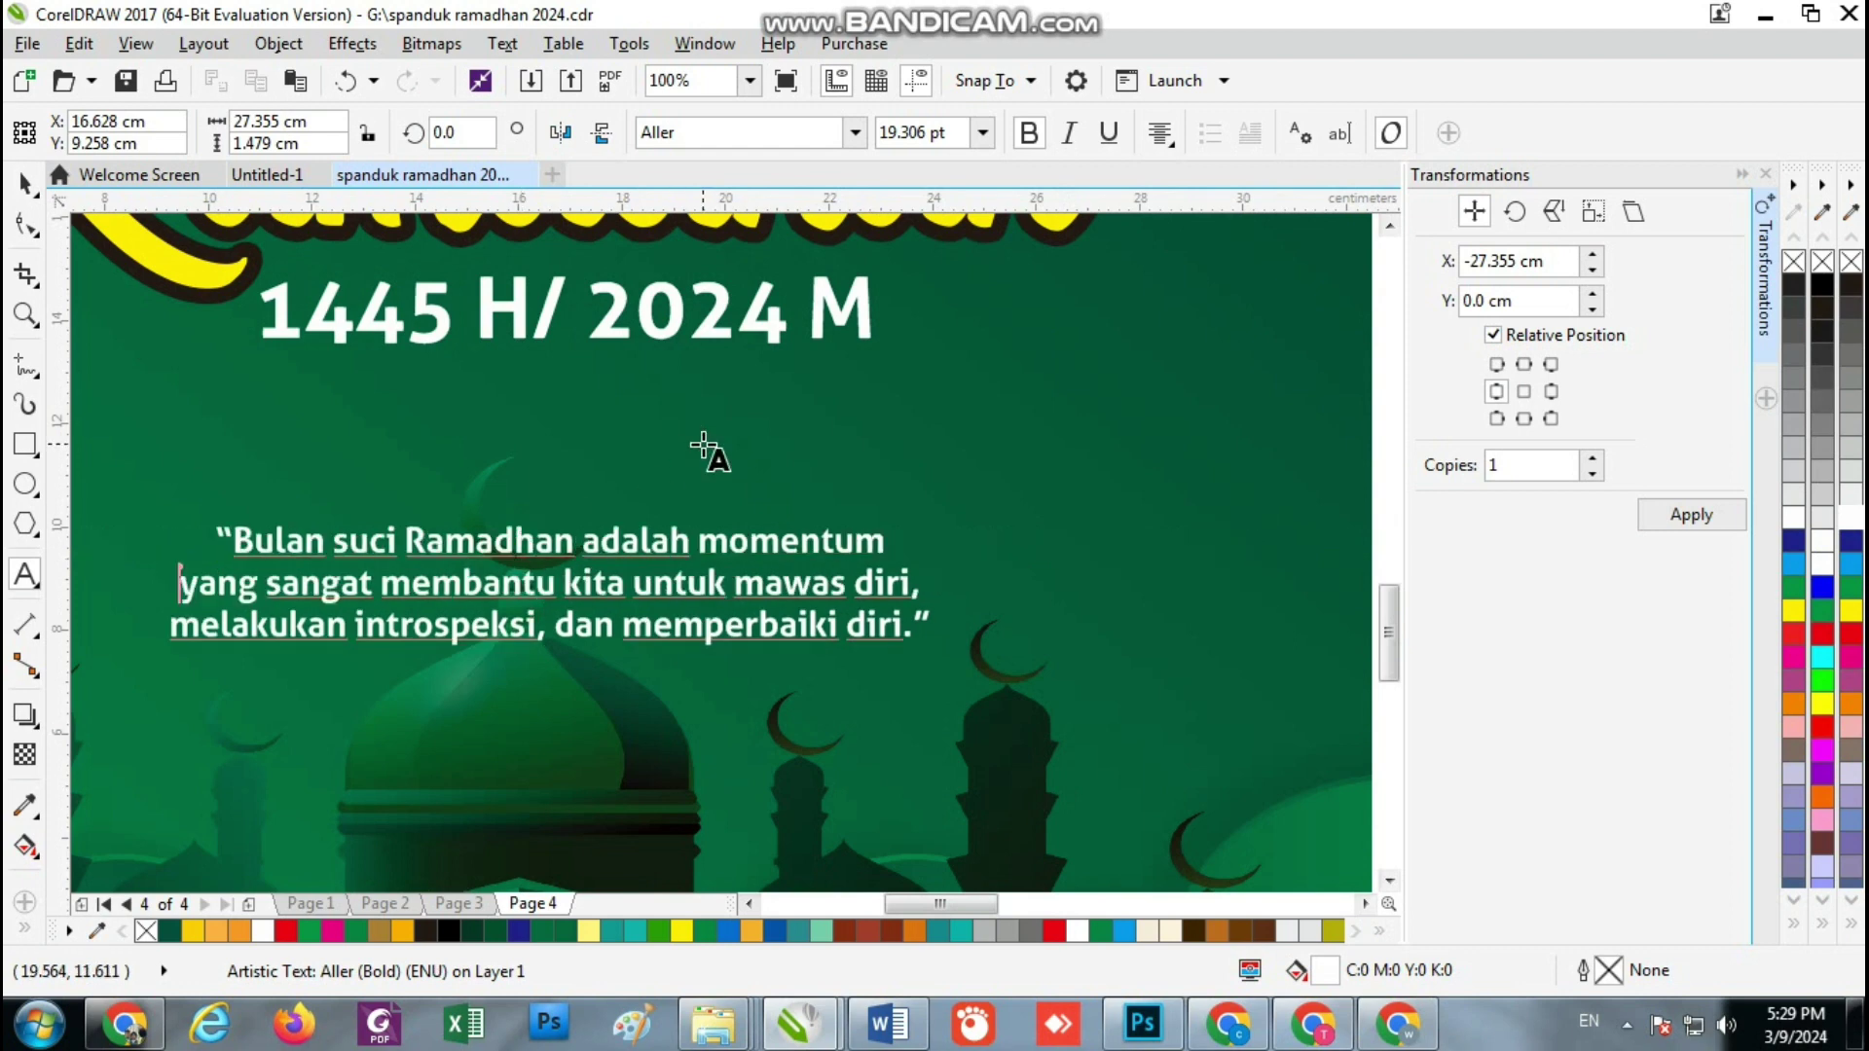
left_click(25, 183)
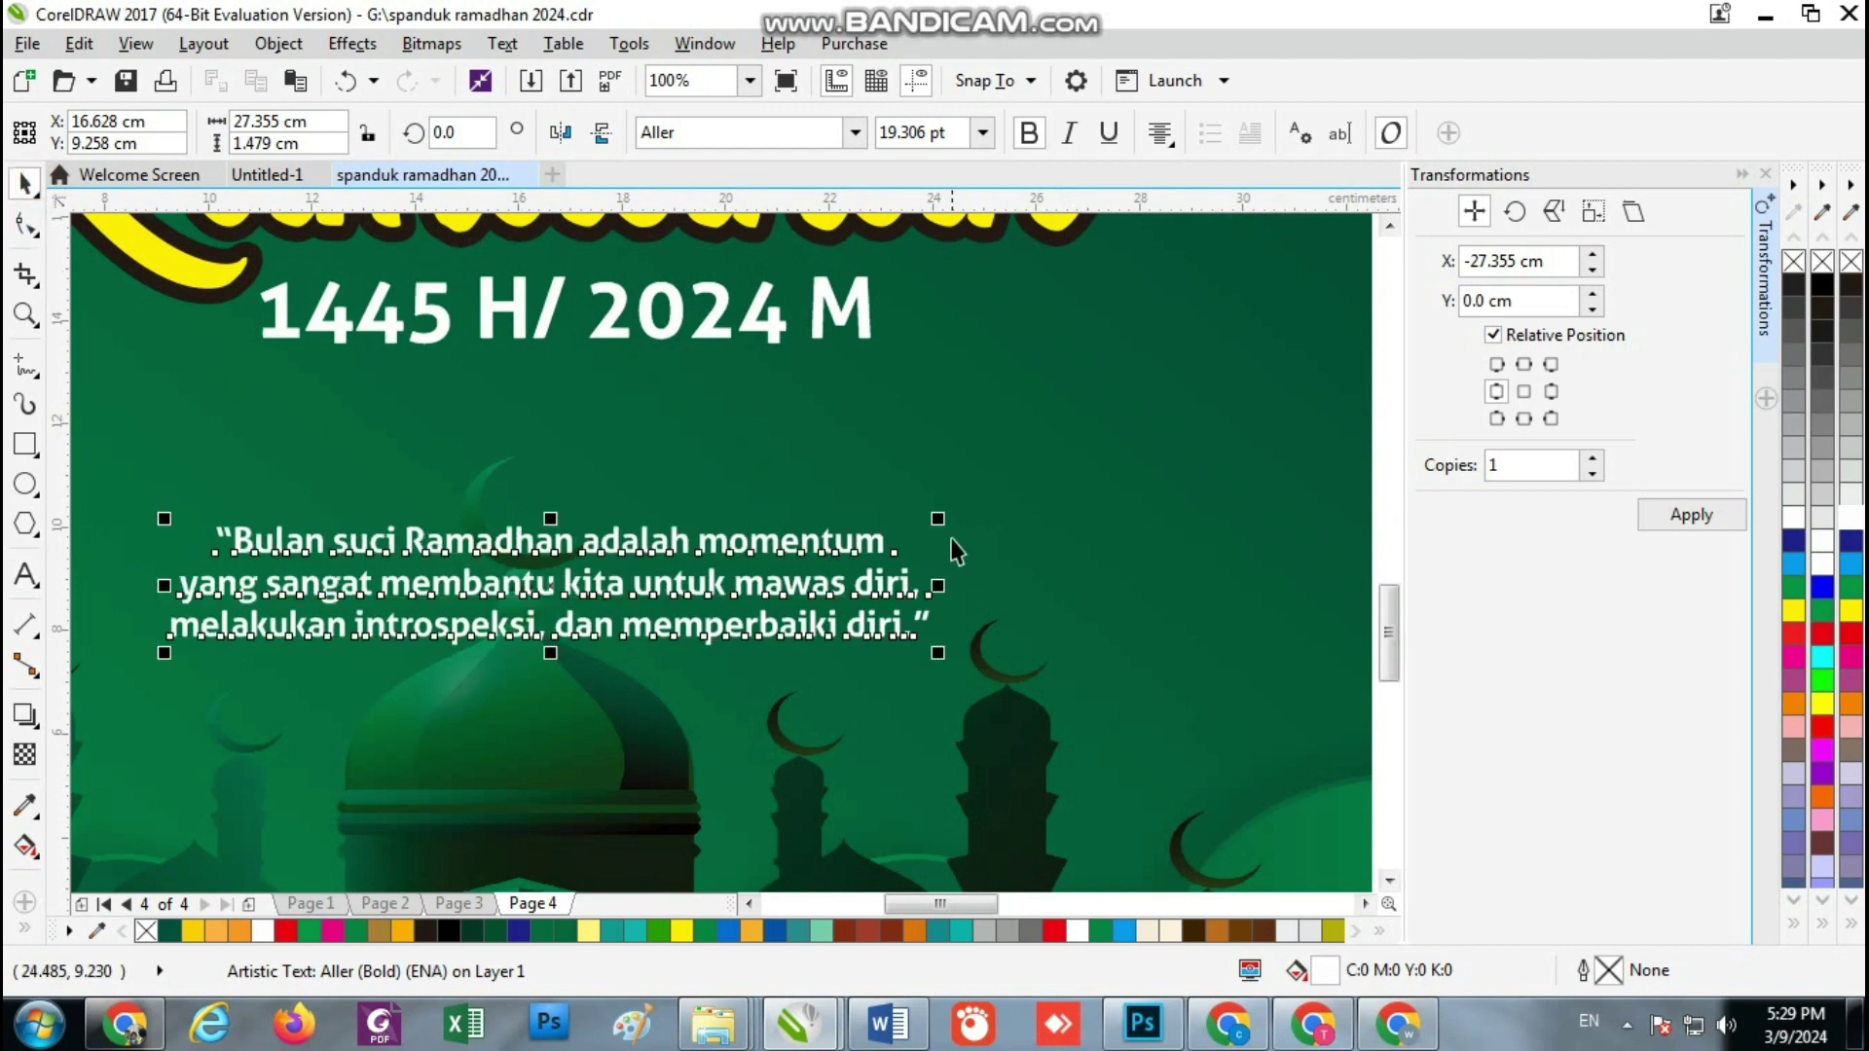
Enlarge the three-line quotation to about 23.4 cm wide, move it up and centre it horizontally on the green background
left_click_drag(944, 516, 1170, 401)
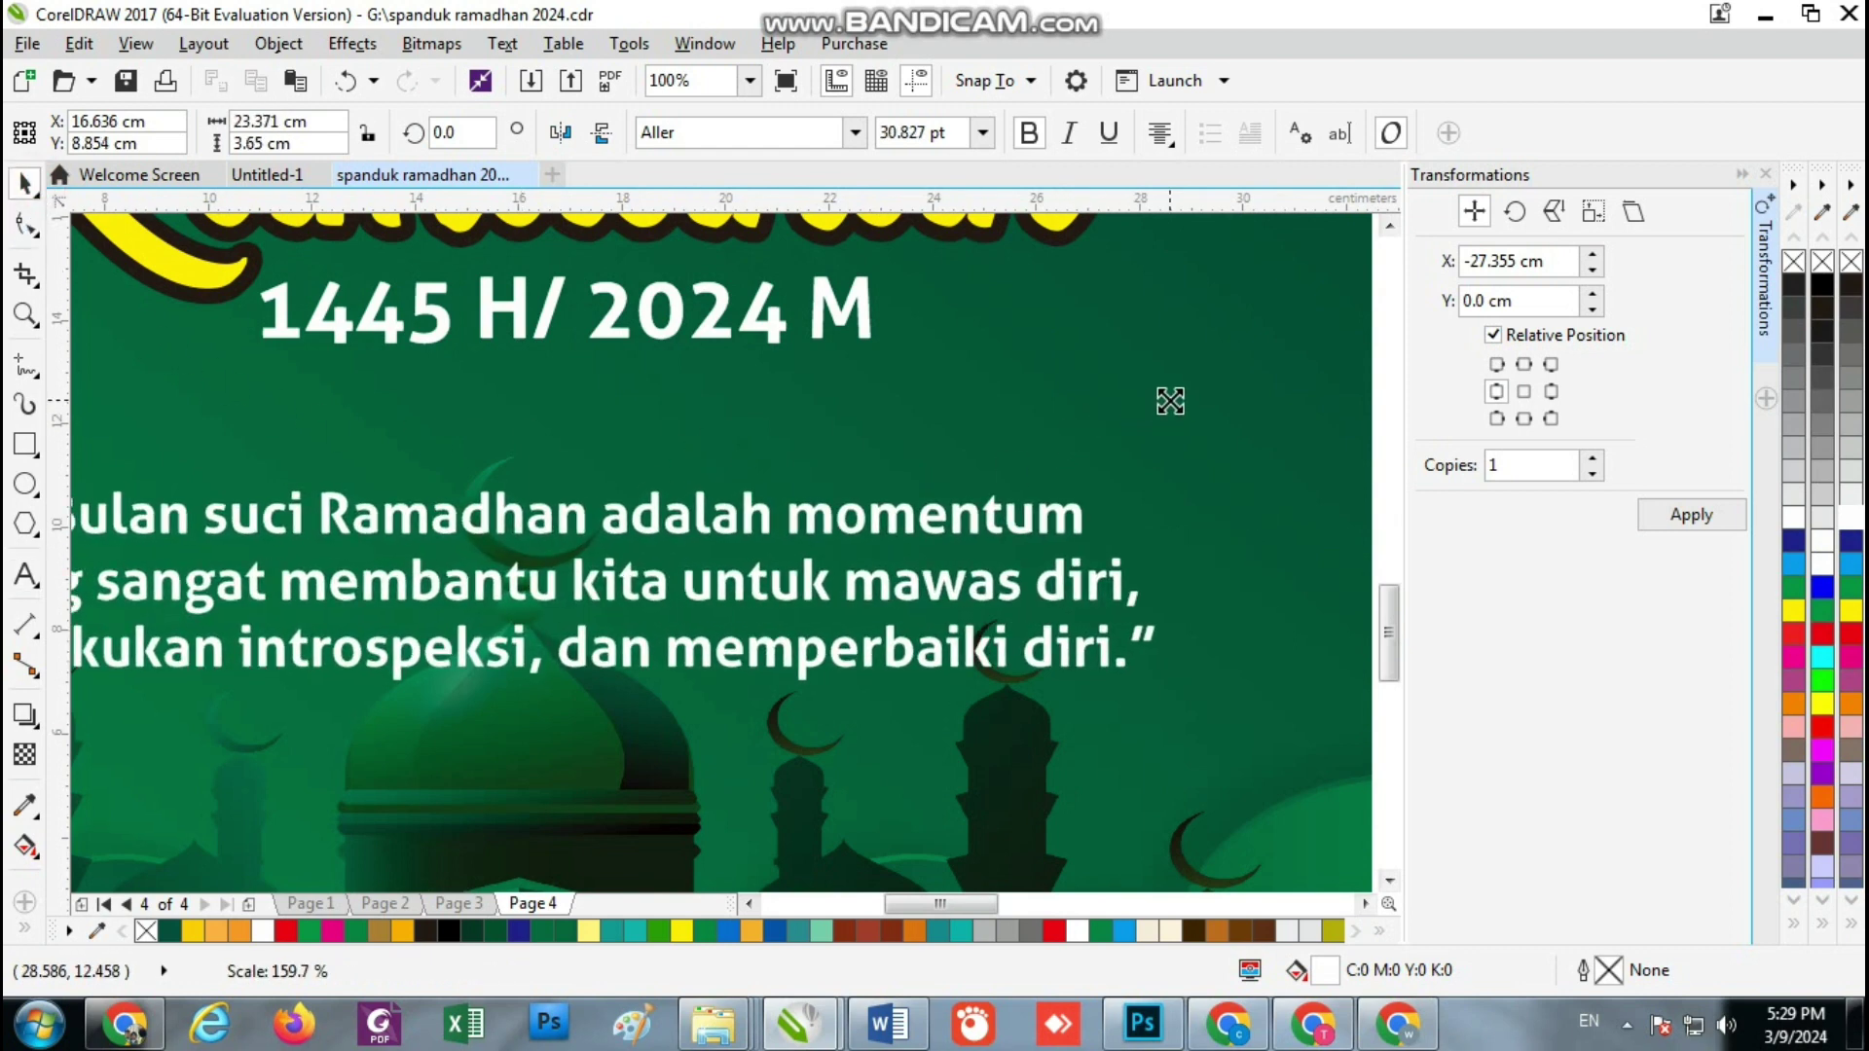
left_click_drag(1071, 500, 1134, 457)
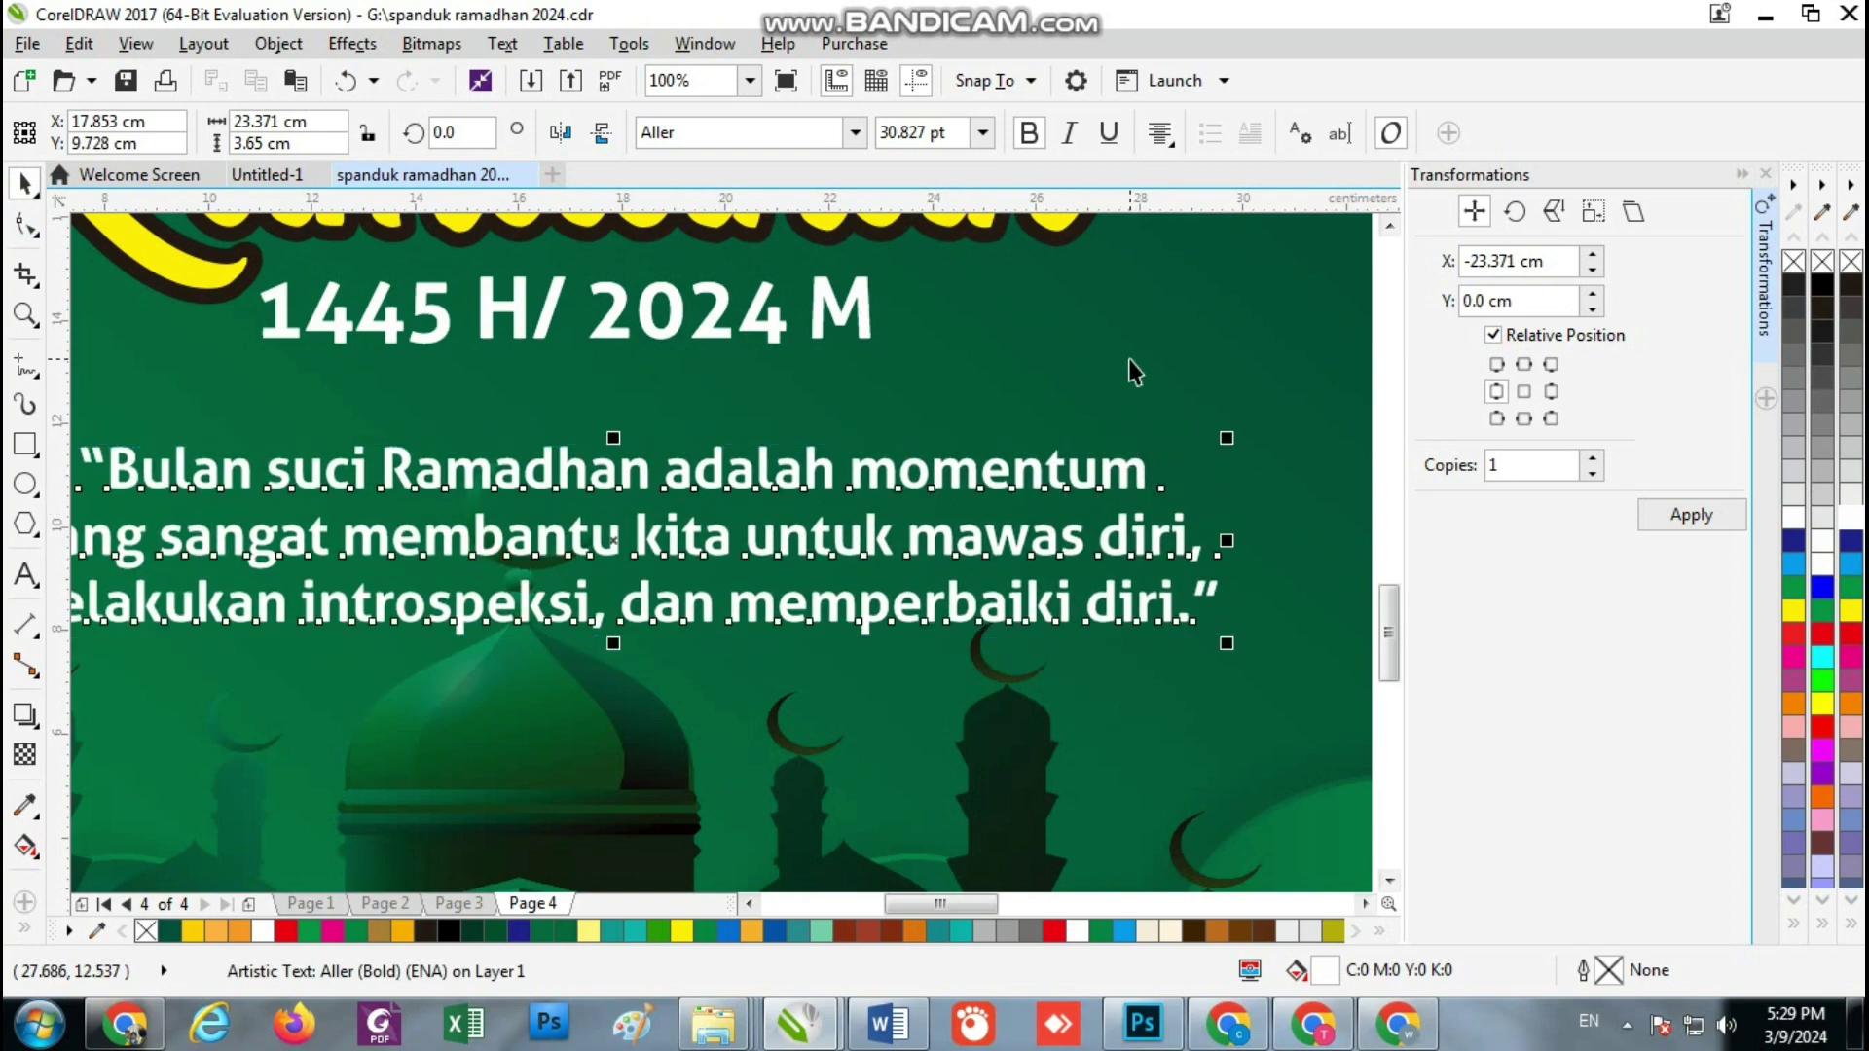
left_click(1134, 373, "shift")
key("c")
scroll(609, 697, "down", 3)
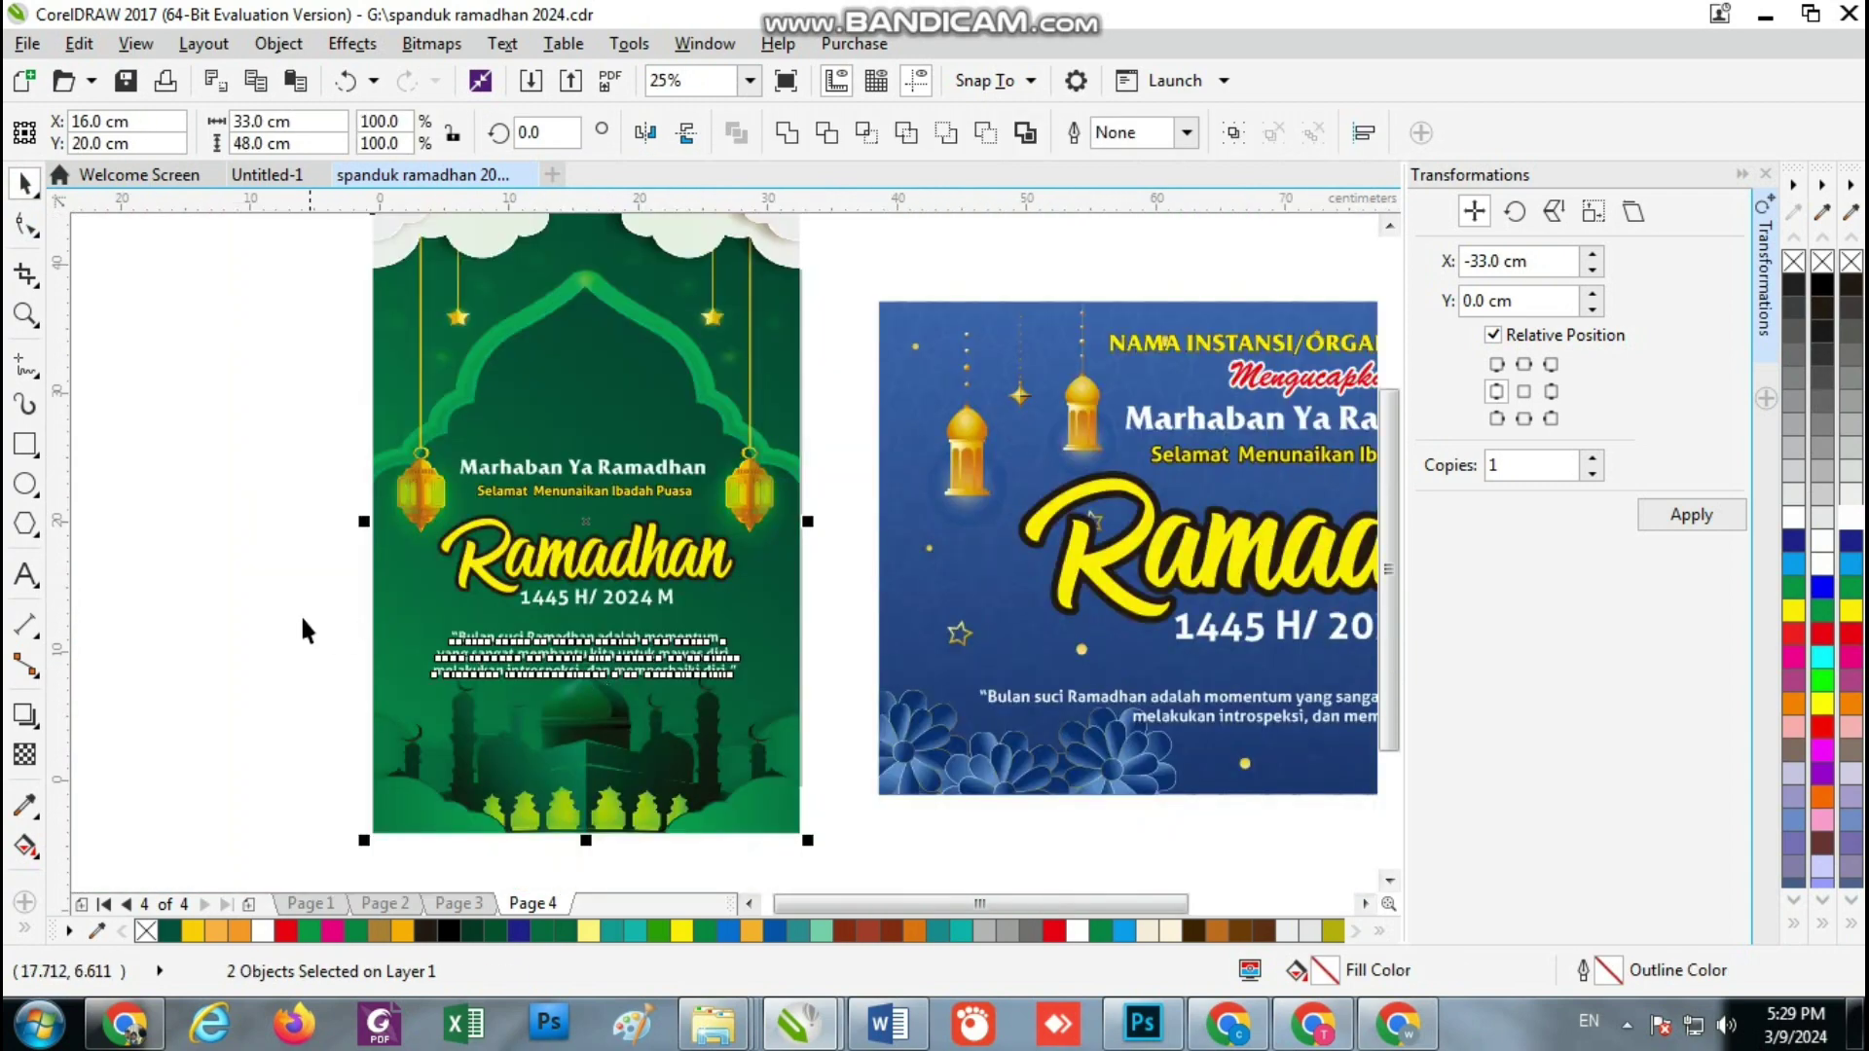
left_click(234, 597)
Copy the red "Mengucapkan" text from the blue banner and place the copy above "Marhaban Ya Ramadhan" on the green poster
left_click_drag(1276, 358, 577, 425)
key("ctrl+z")
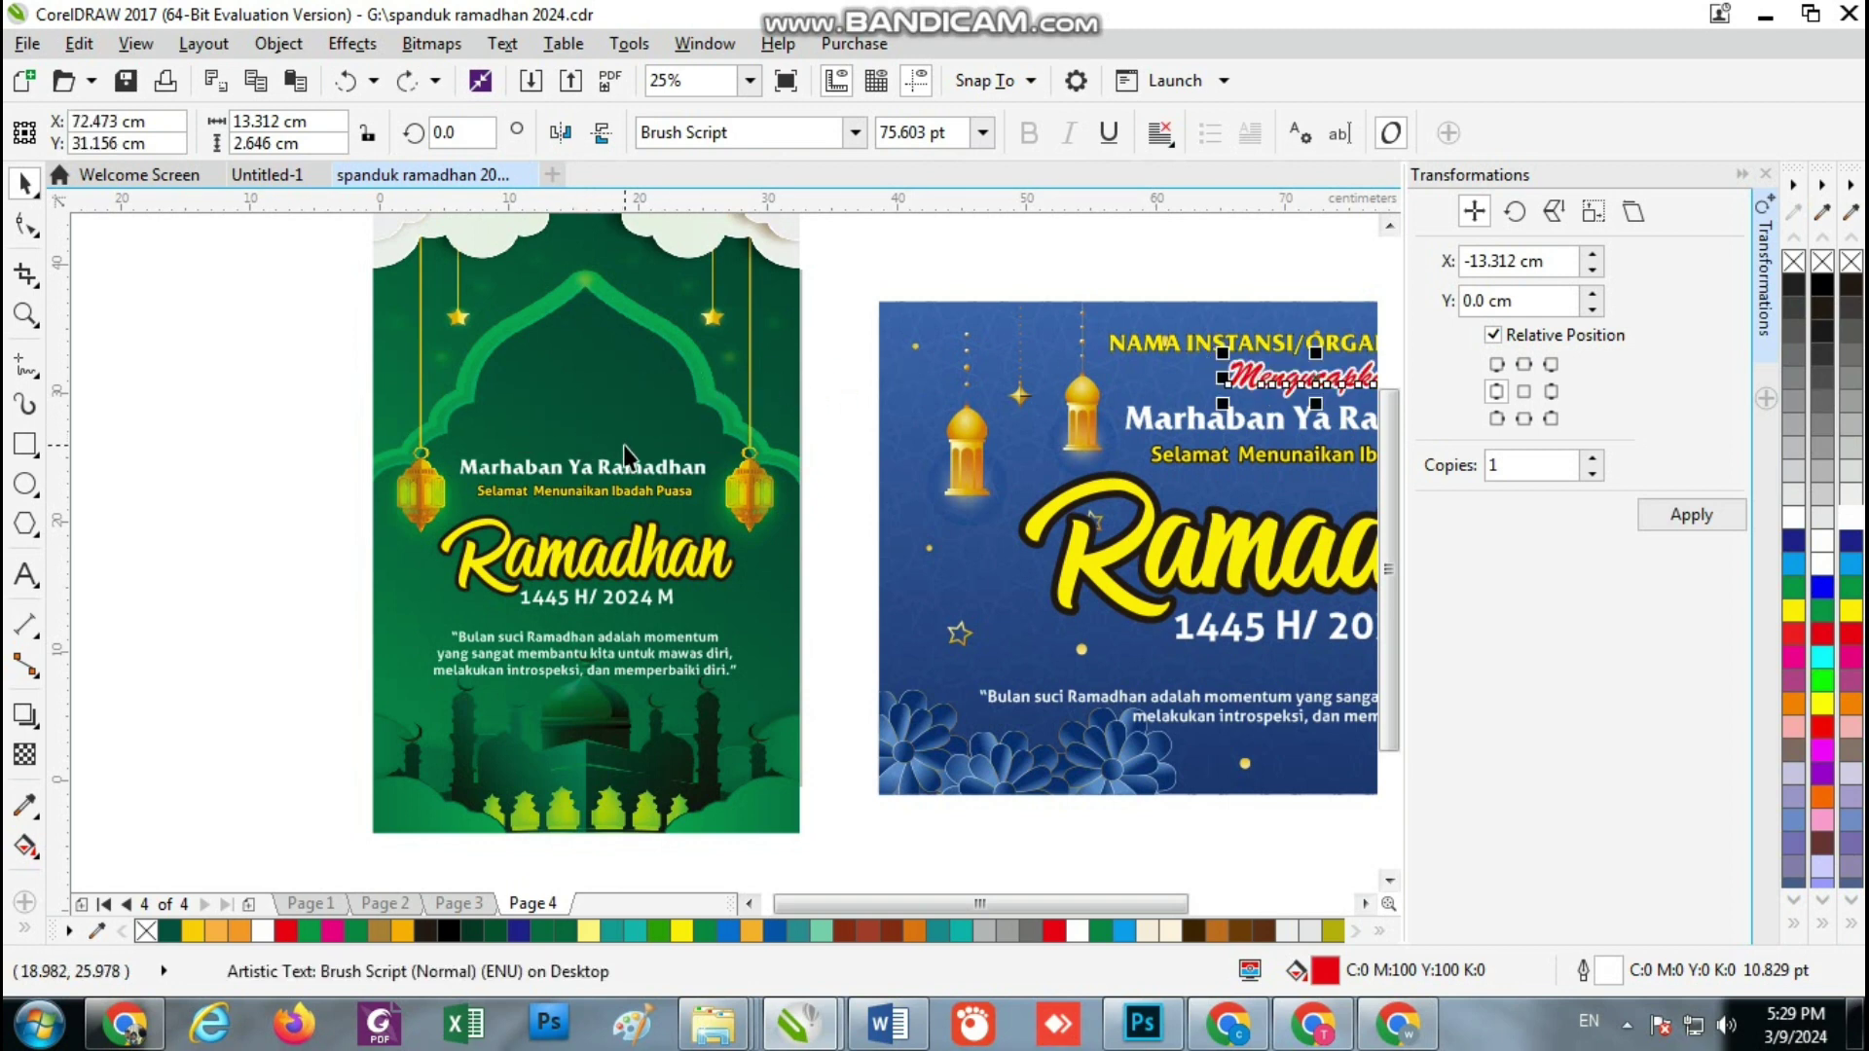
key("Right")
key("Up")
left_click_drag(1282, 368, 613, 424)
scroll(637, 440, "up", 1)
scroll(536, 568, "down", 1)
Copy the yellow "NAMA INSTANSI/ORGANISASI ANDA" text from the blue banner and place the copy above "Mengucapkan" on the green poster
left_click(1118, 409)
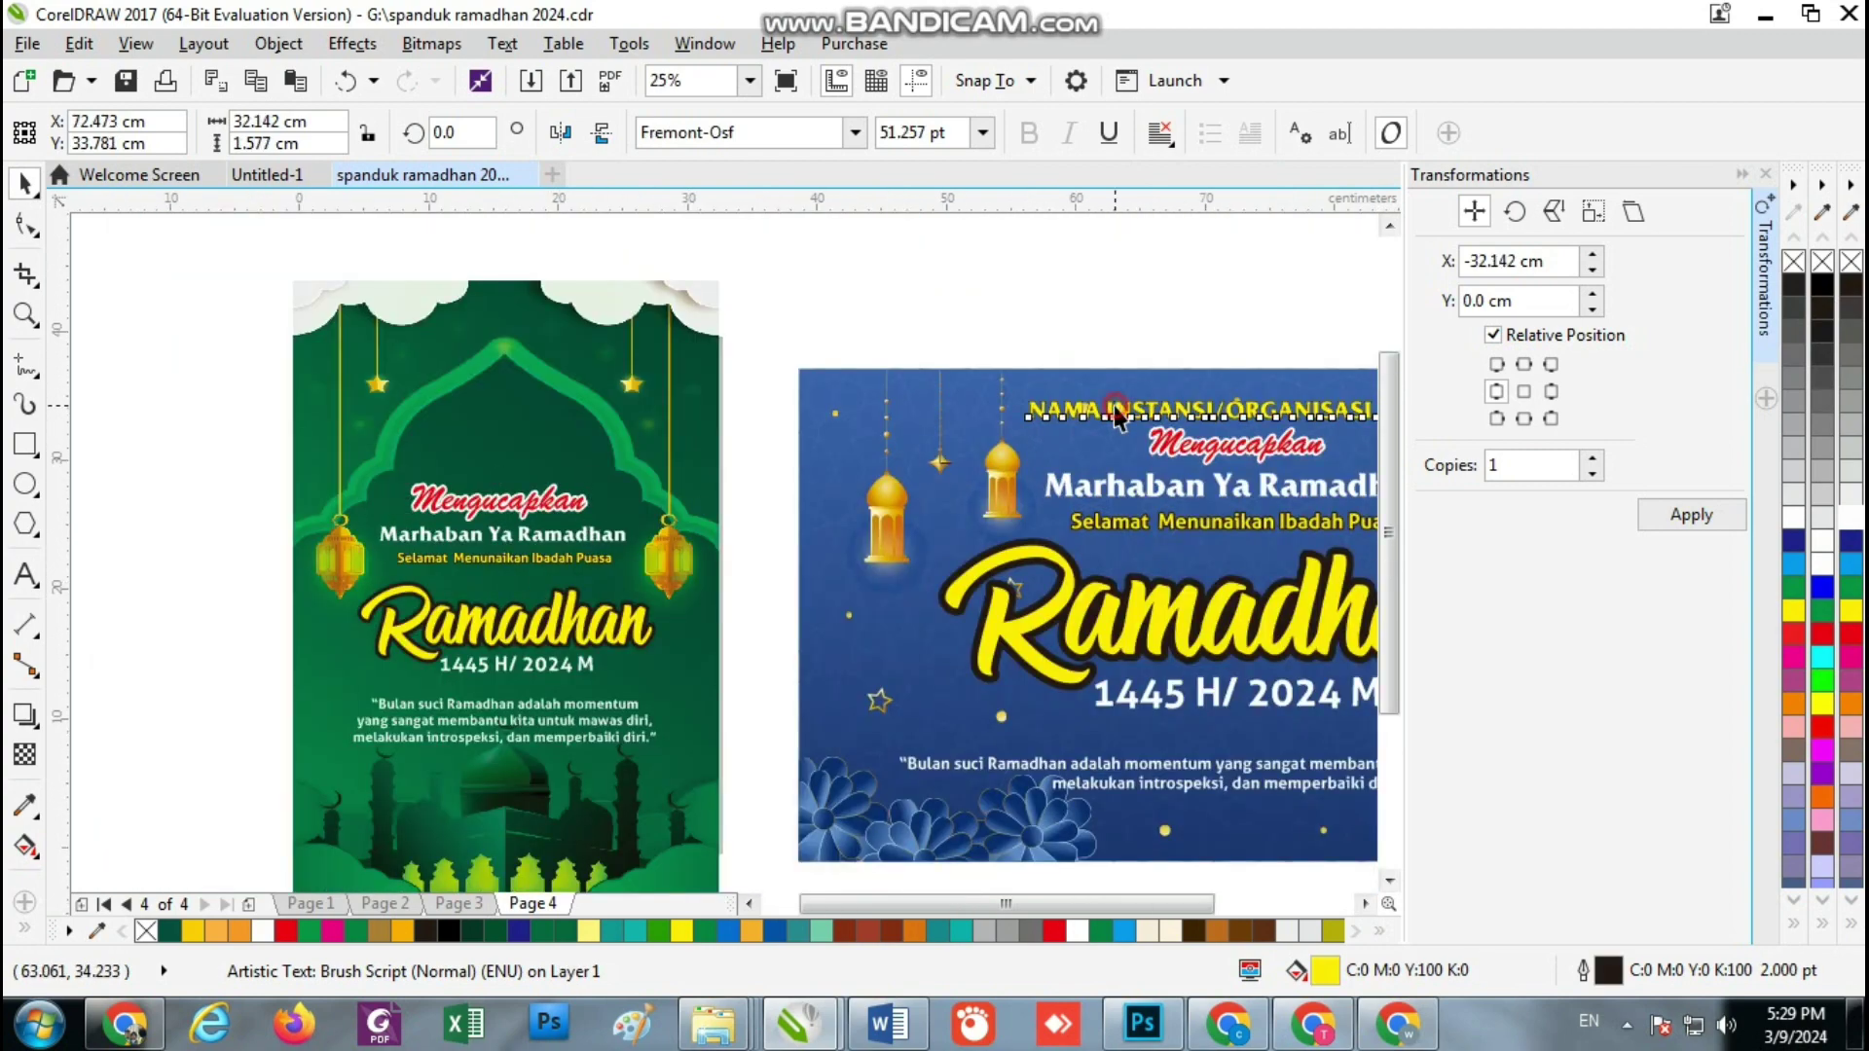
left_click(1029, 299)
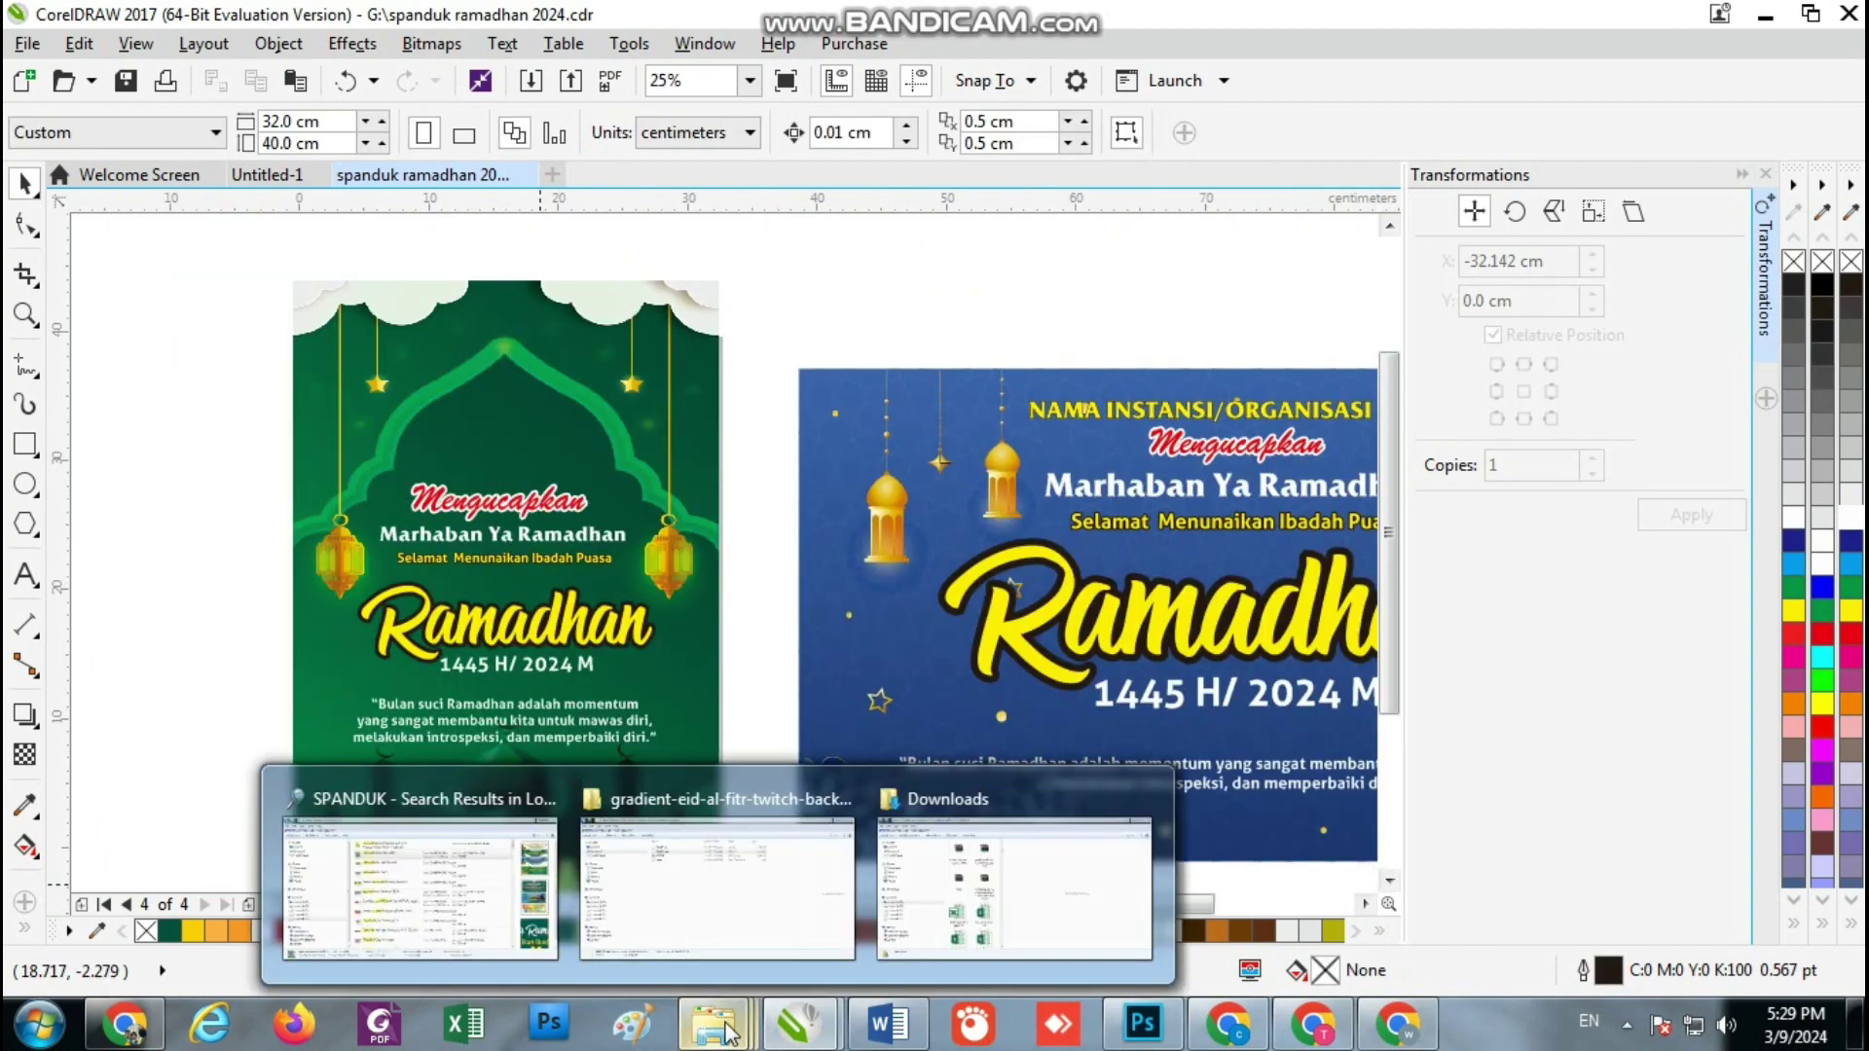
left_click(1150, 411)
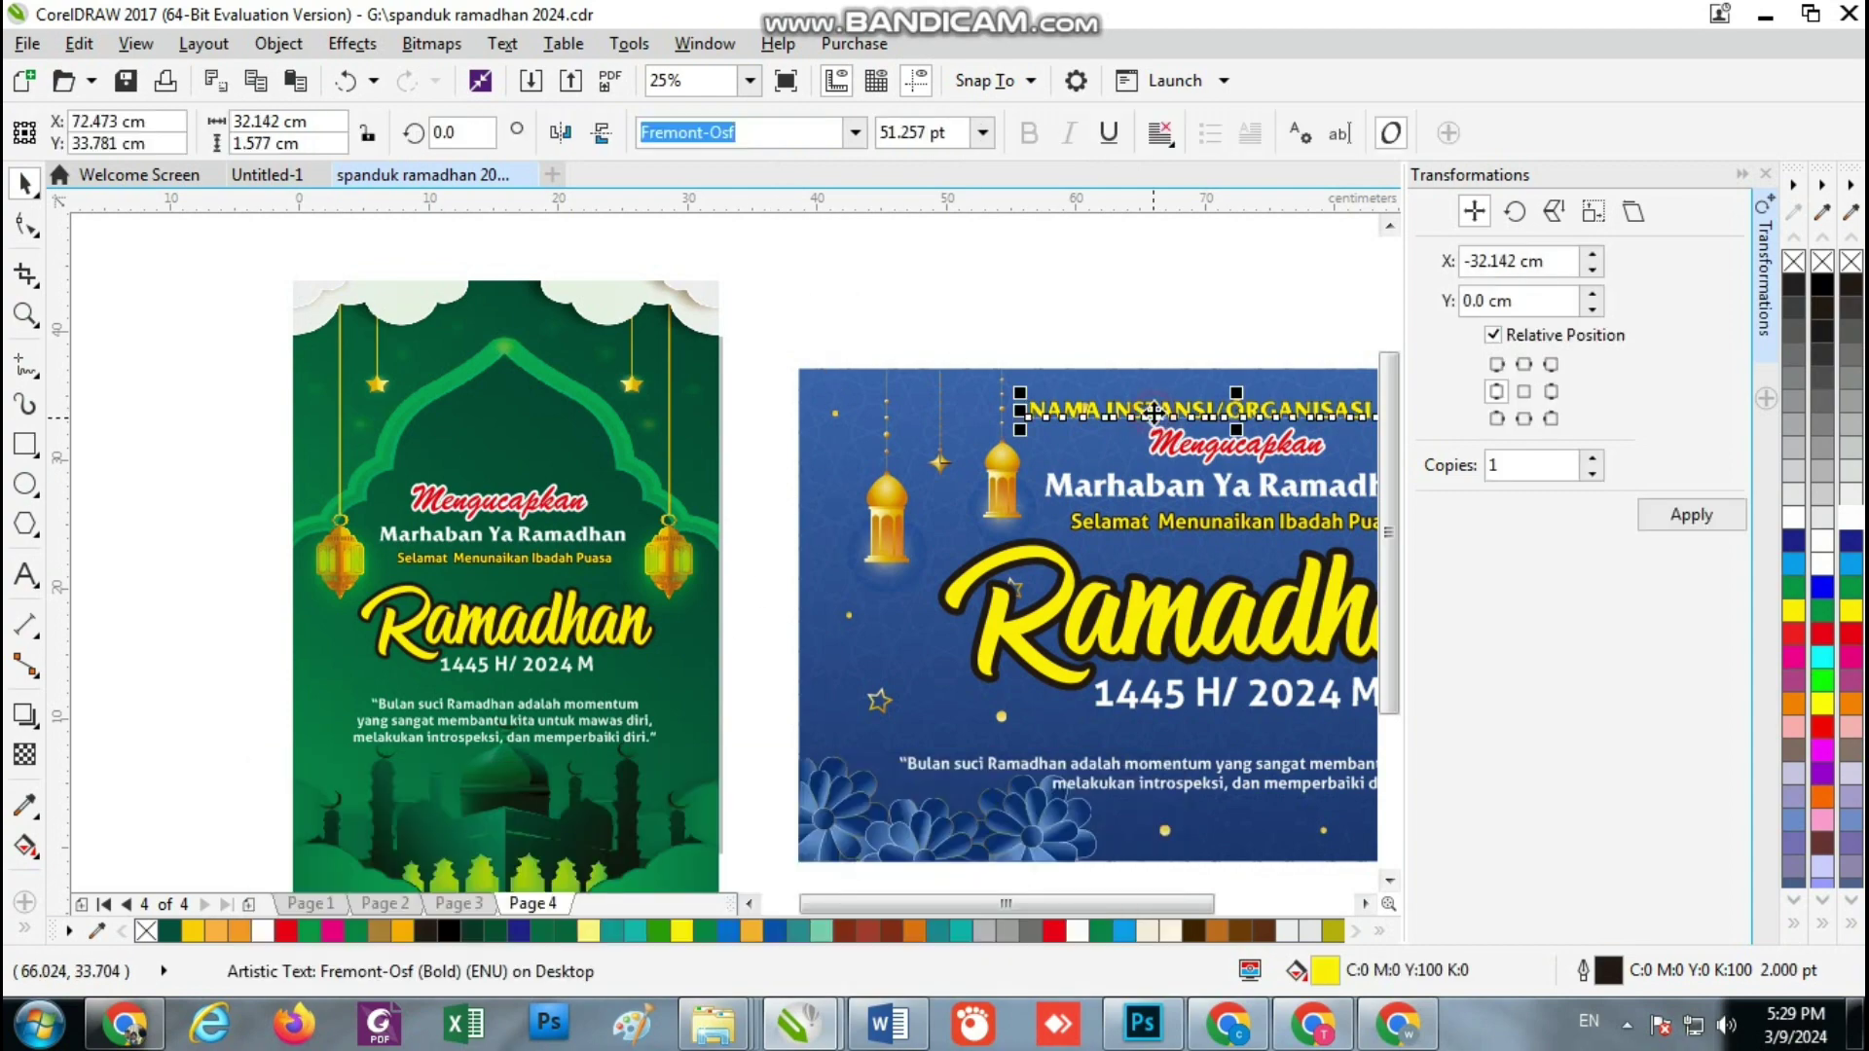
left_click_drag(1153, 411, 466, 424)
scroll(350, 421, "up", 1)
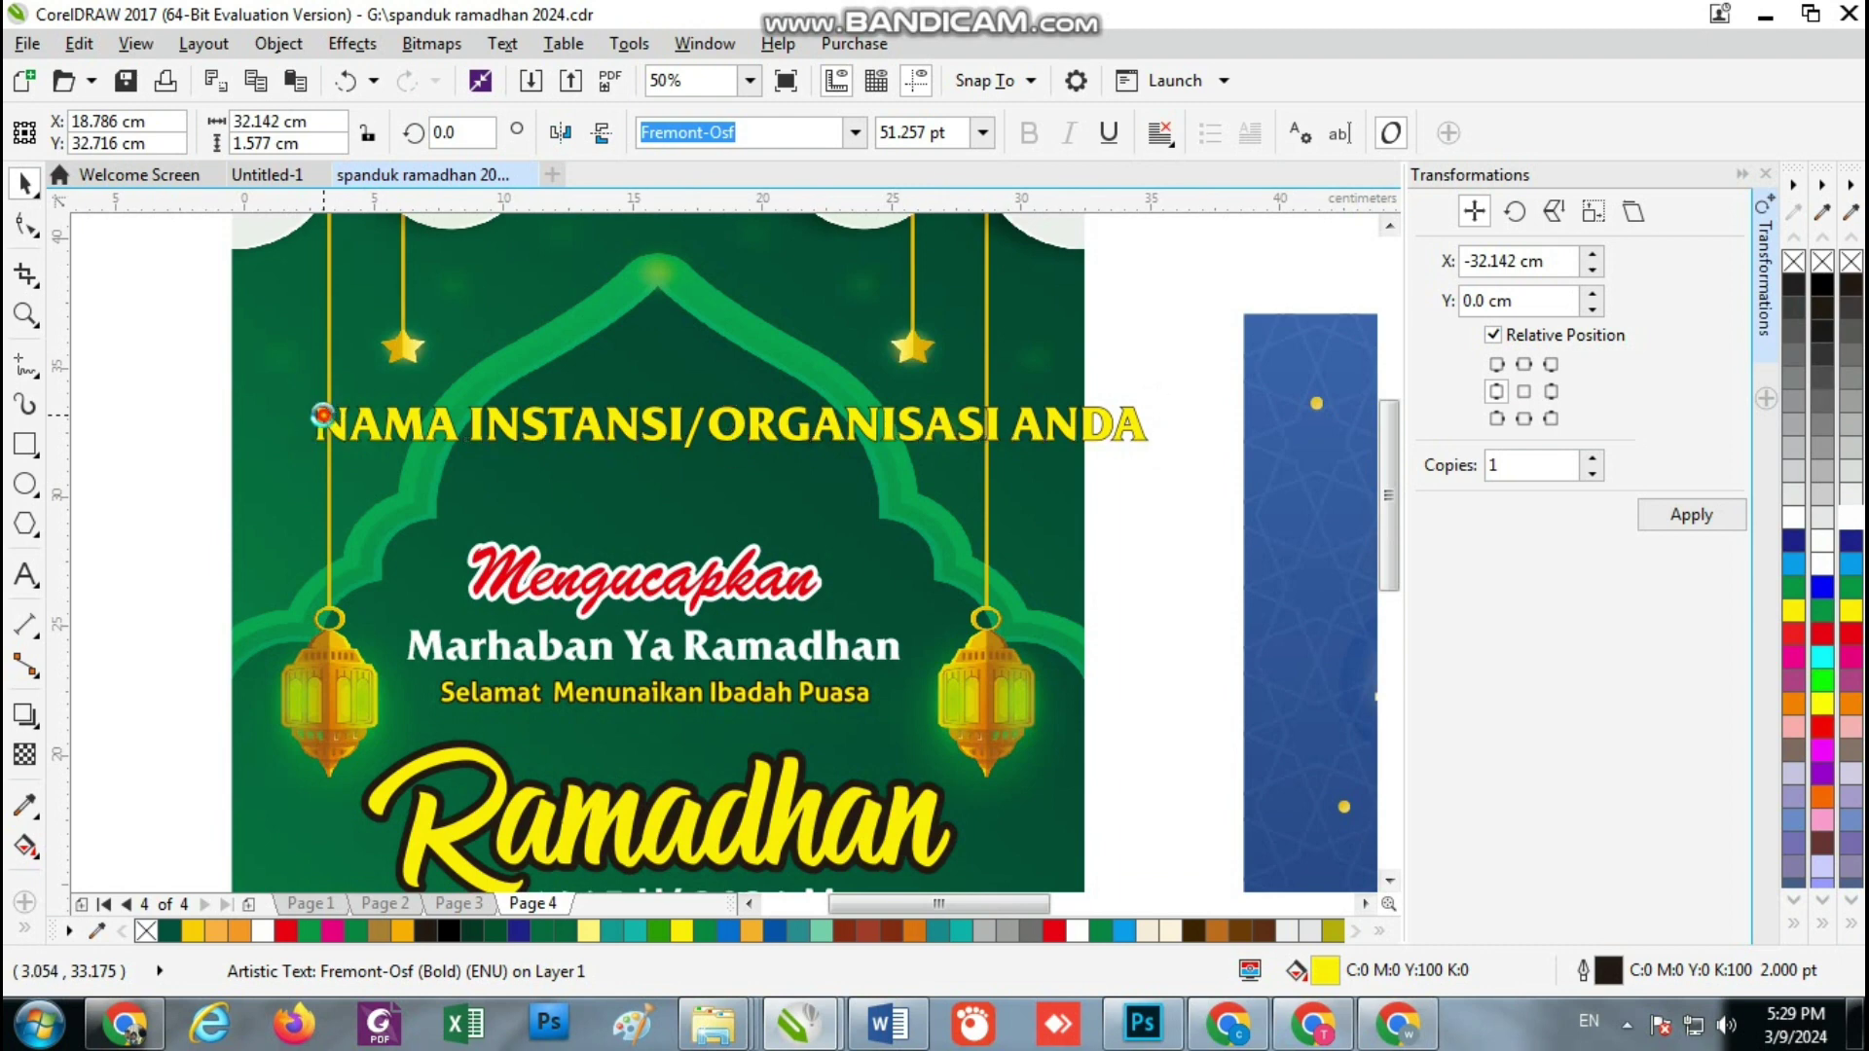
Insert a line break before "/ORGANISASI ANDA" in the green poster's organisation name so that it runs over two lines
double_click(313, 421)
left_click_drag(314, 421, 1153, 428)
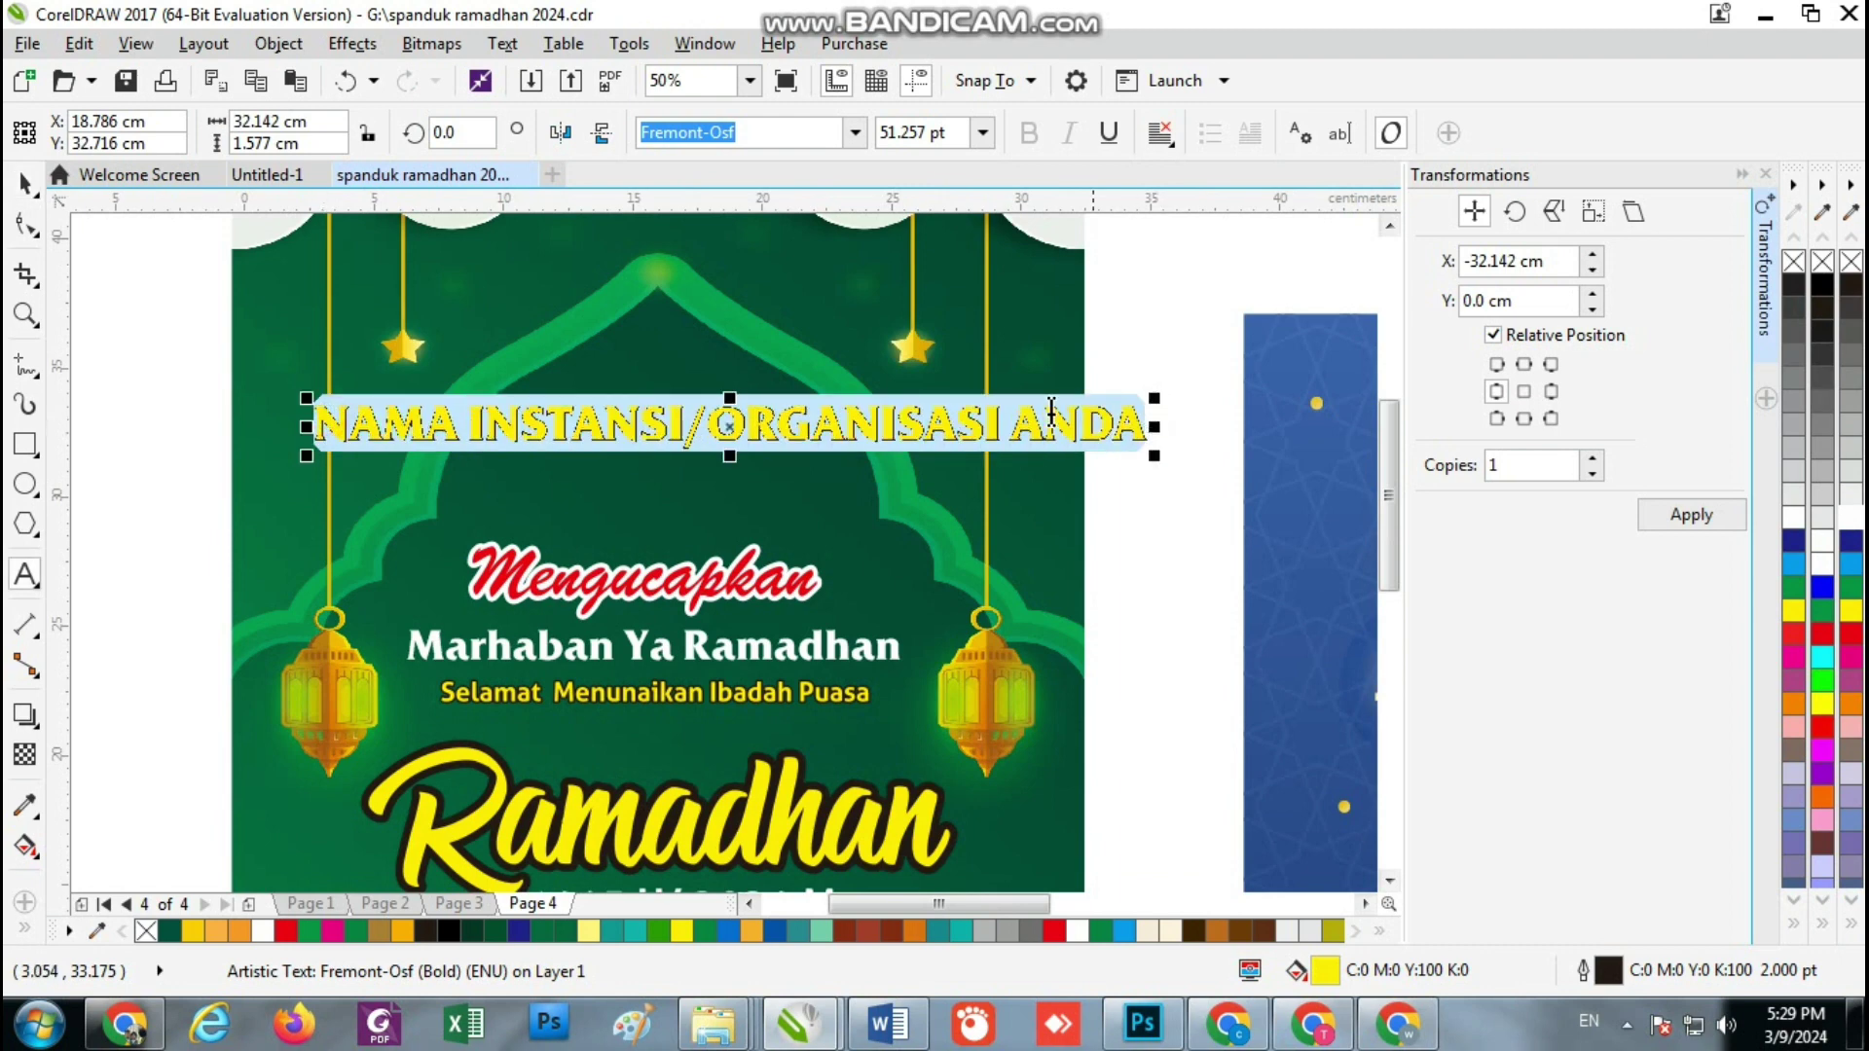
left_click(24, 183)
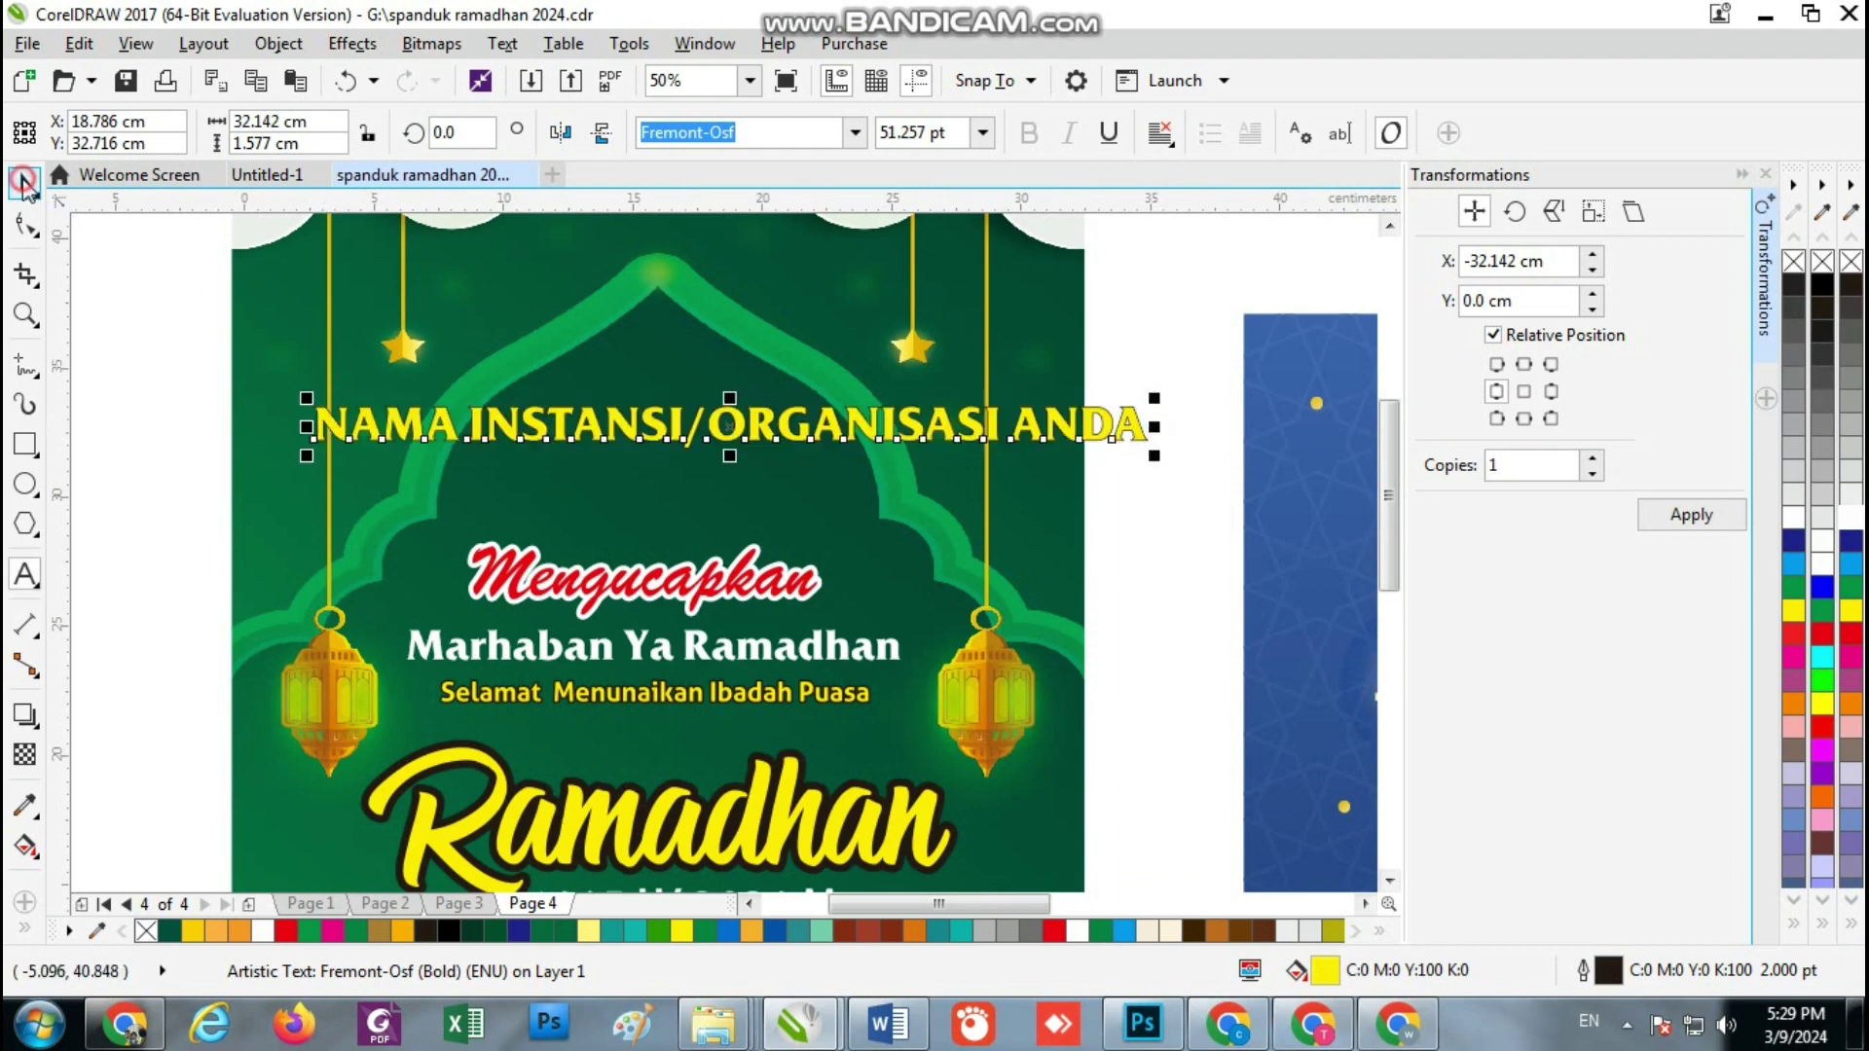
double_click(693, 428)
left_click(688, 428)
key("Return")
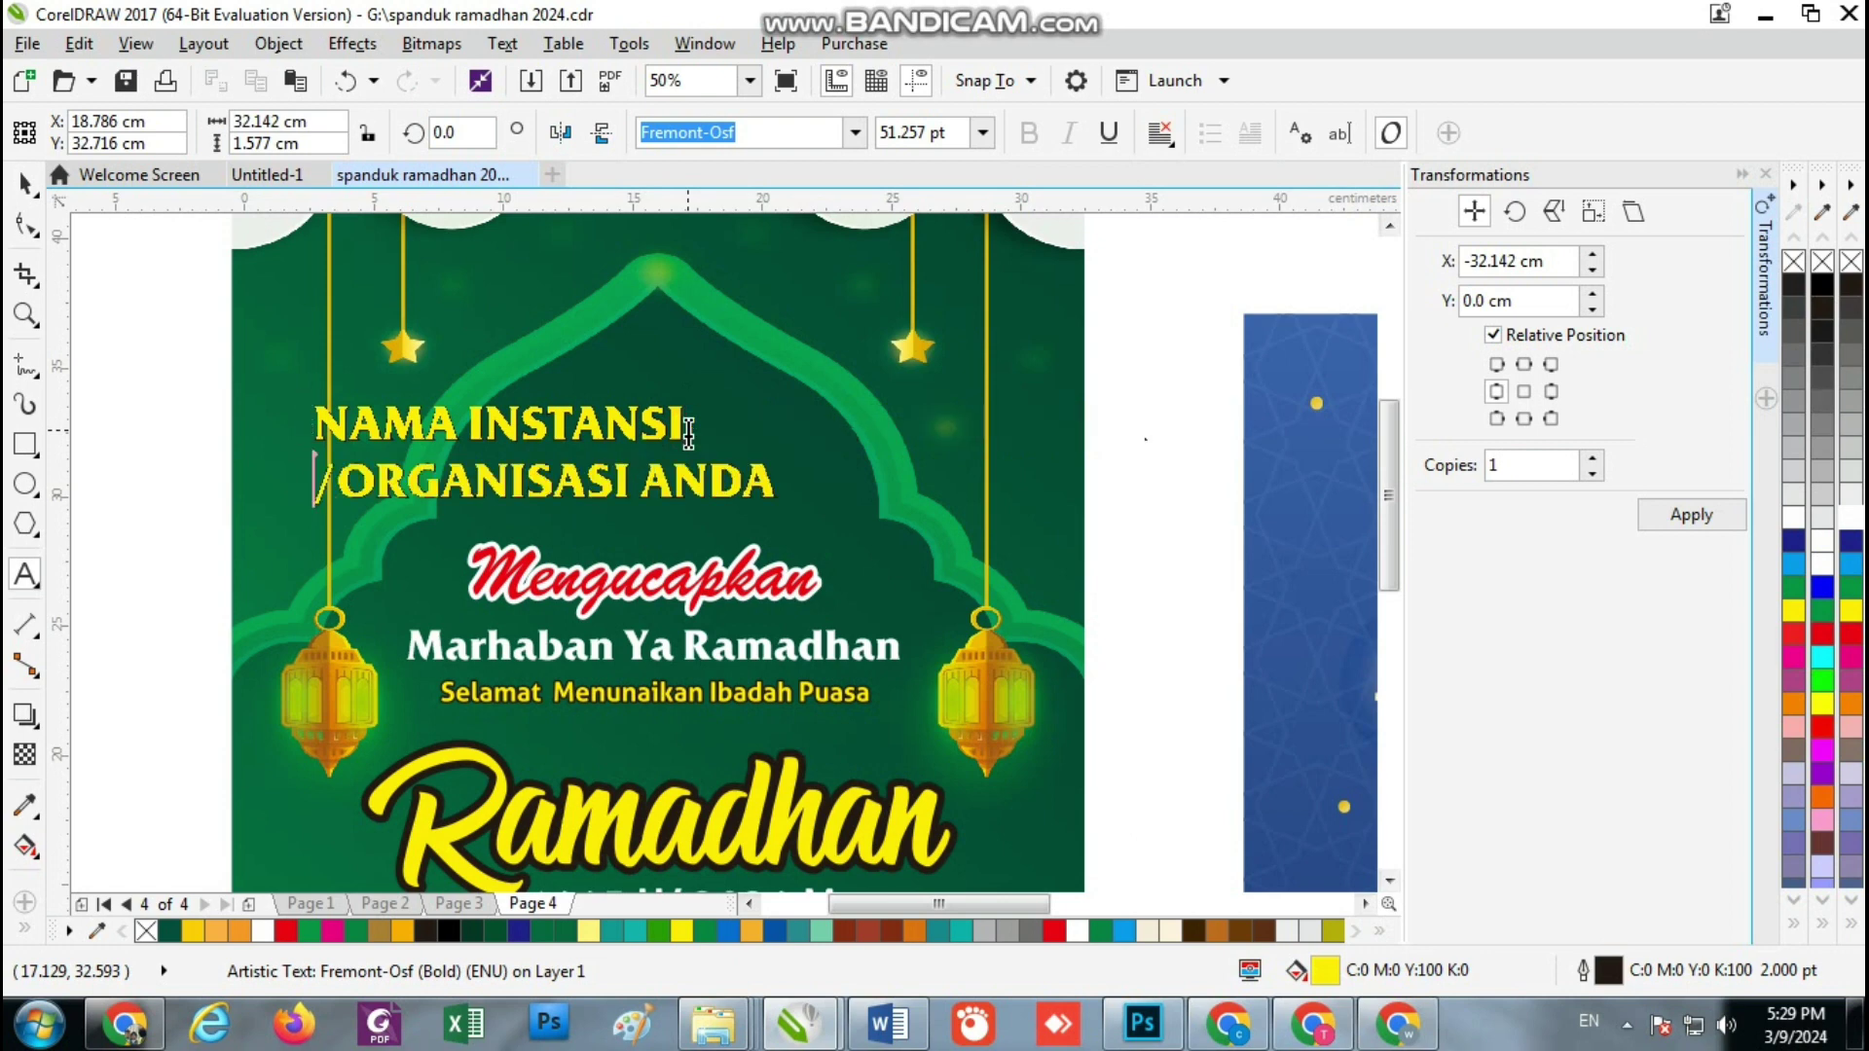
left_click(25, 183)
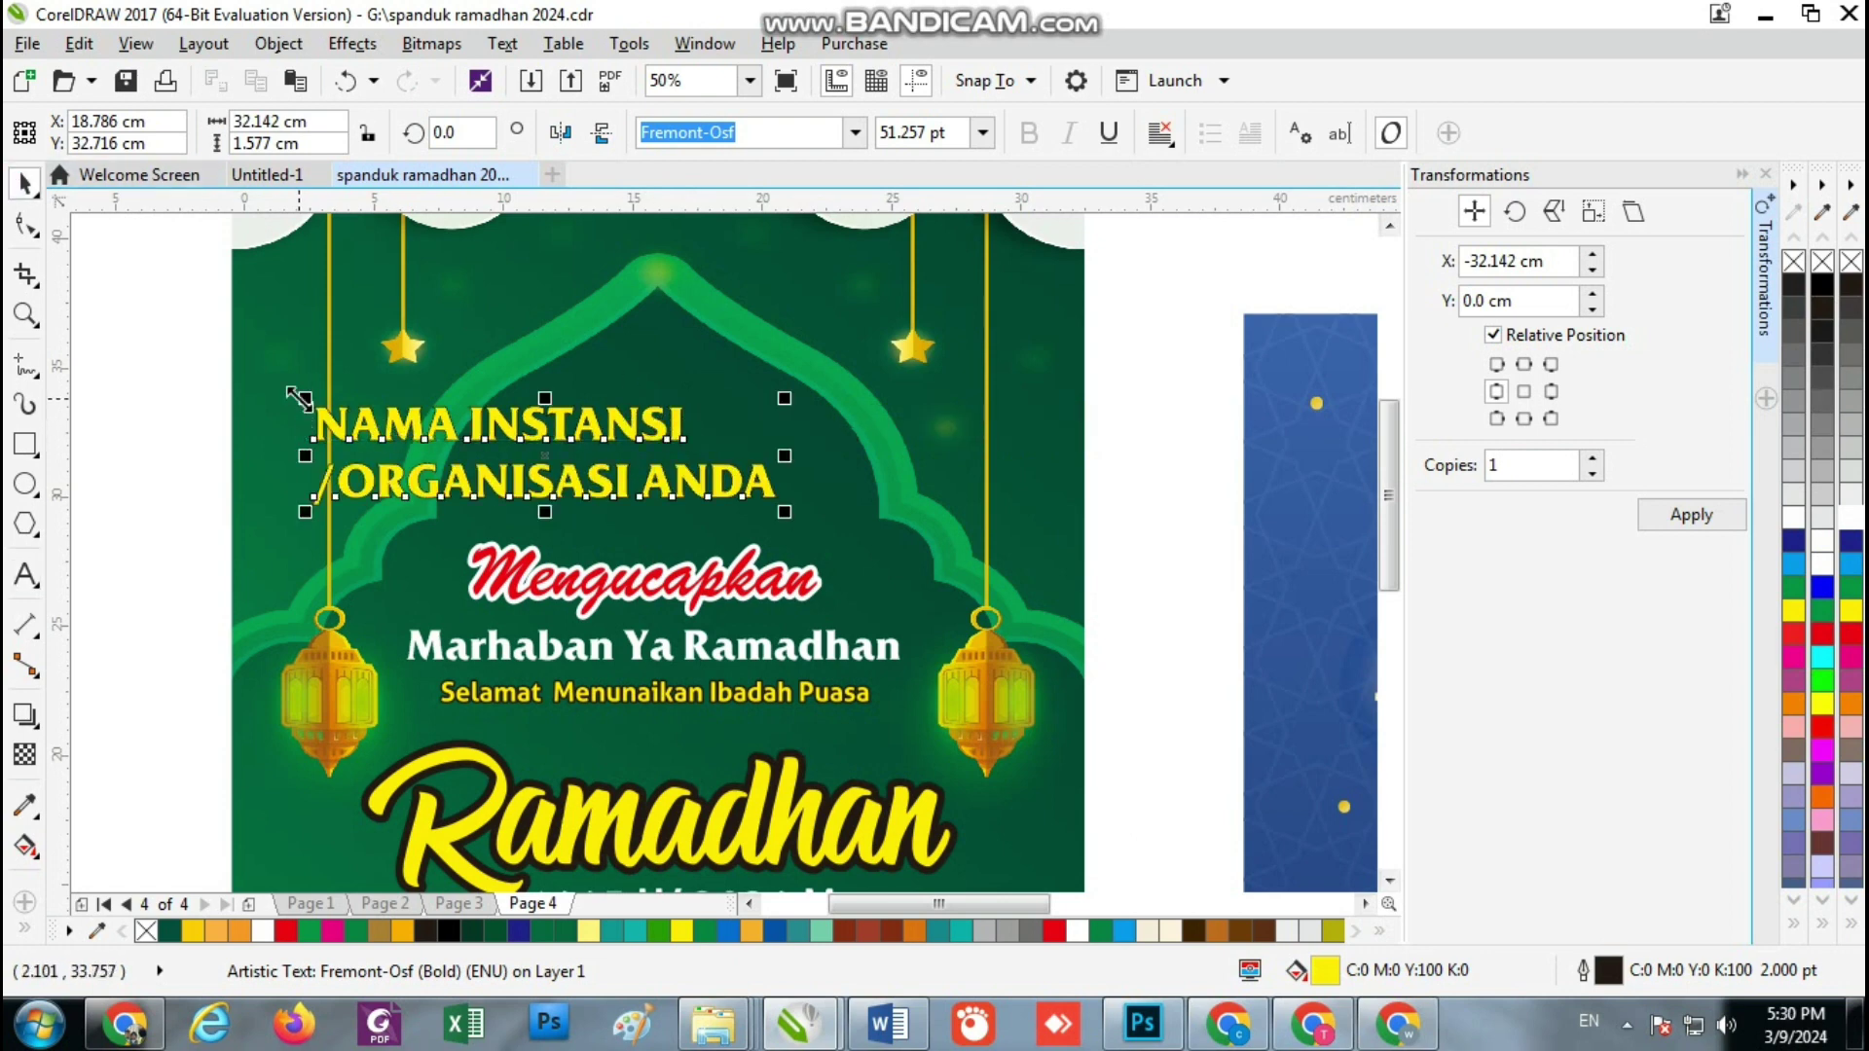
Shrink the organisation name to about 12.8 cm wide inside the arch and replace its text with "SMK PEMBANGUNAN" and "MRANGGEN" on two lines
left_click_drag(299, 399, 443, 420)
left_click_drag(545, 450, 866, 481)
double_click(491, 438)
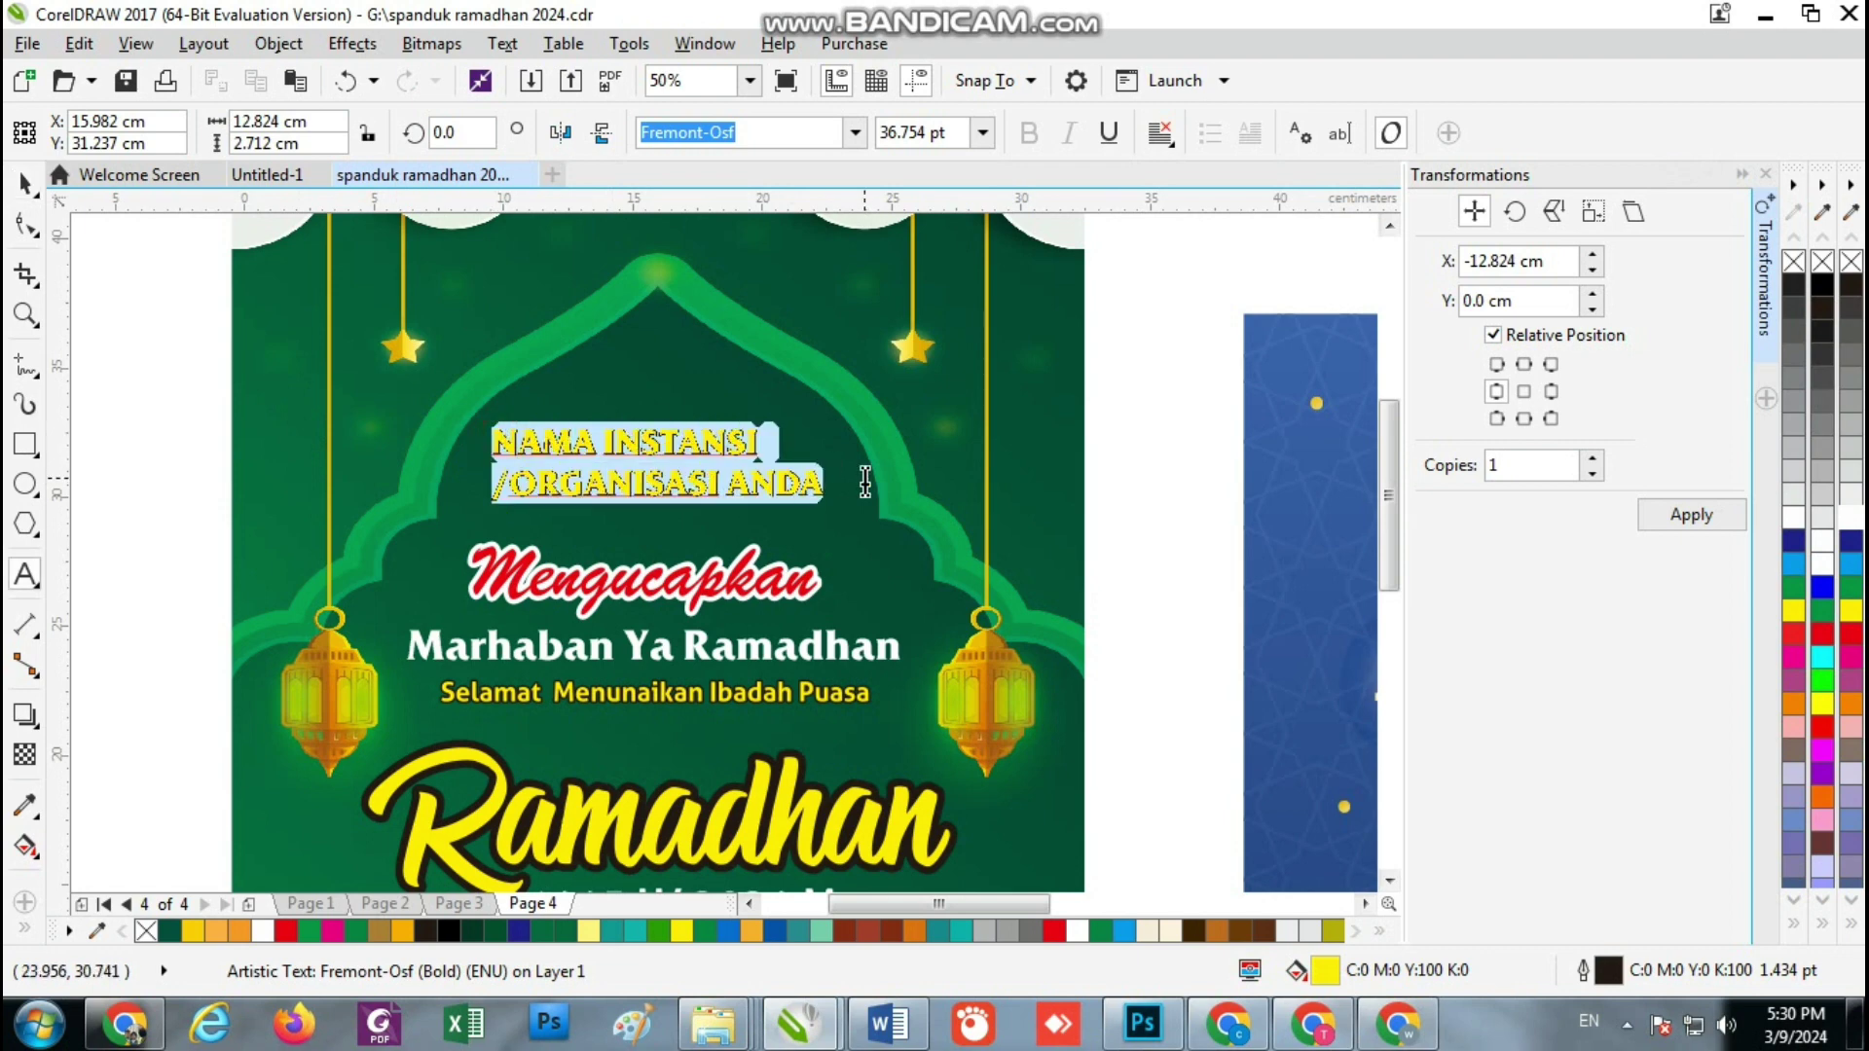
type("sm")
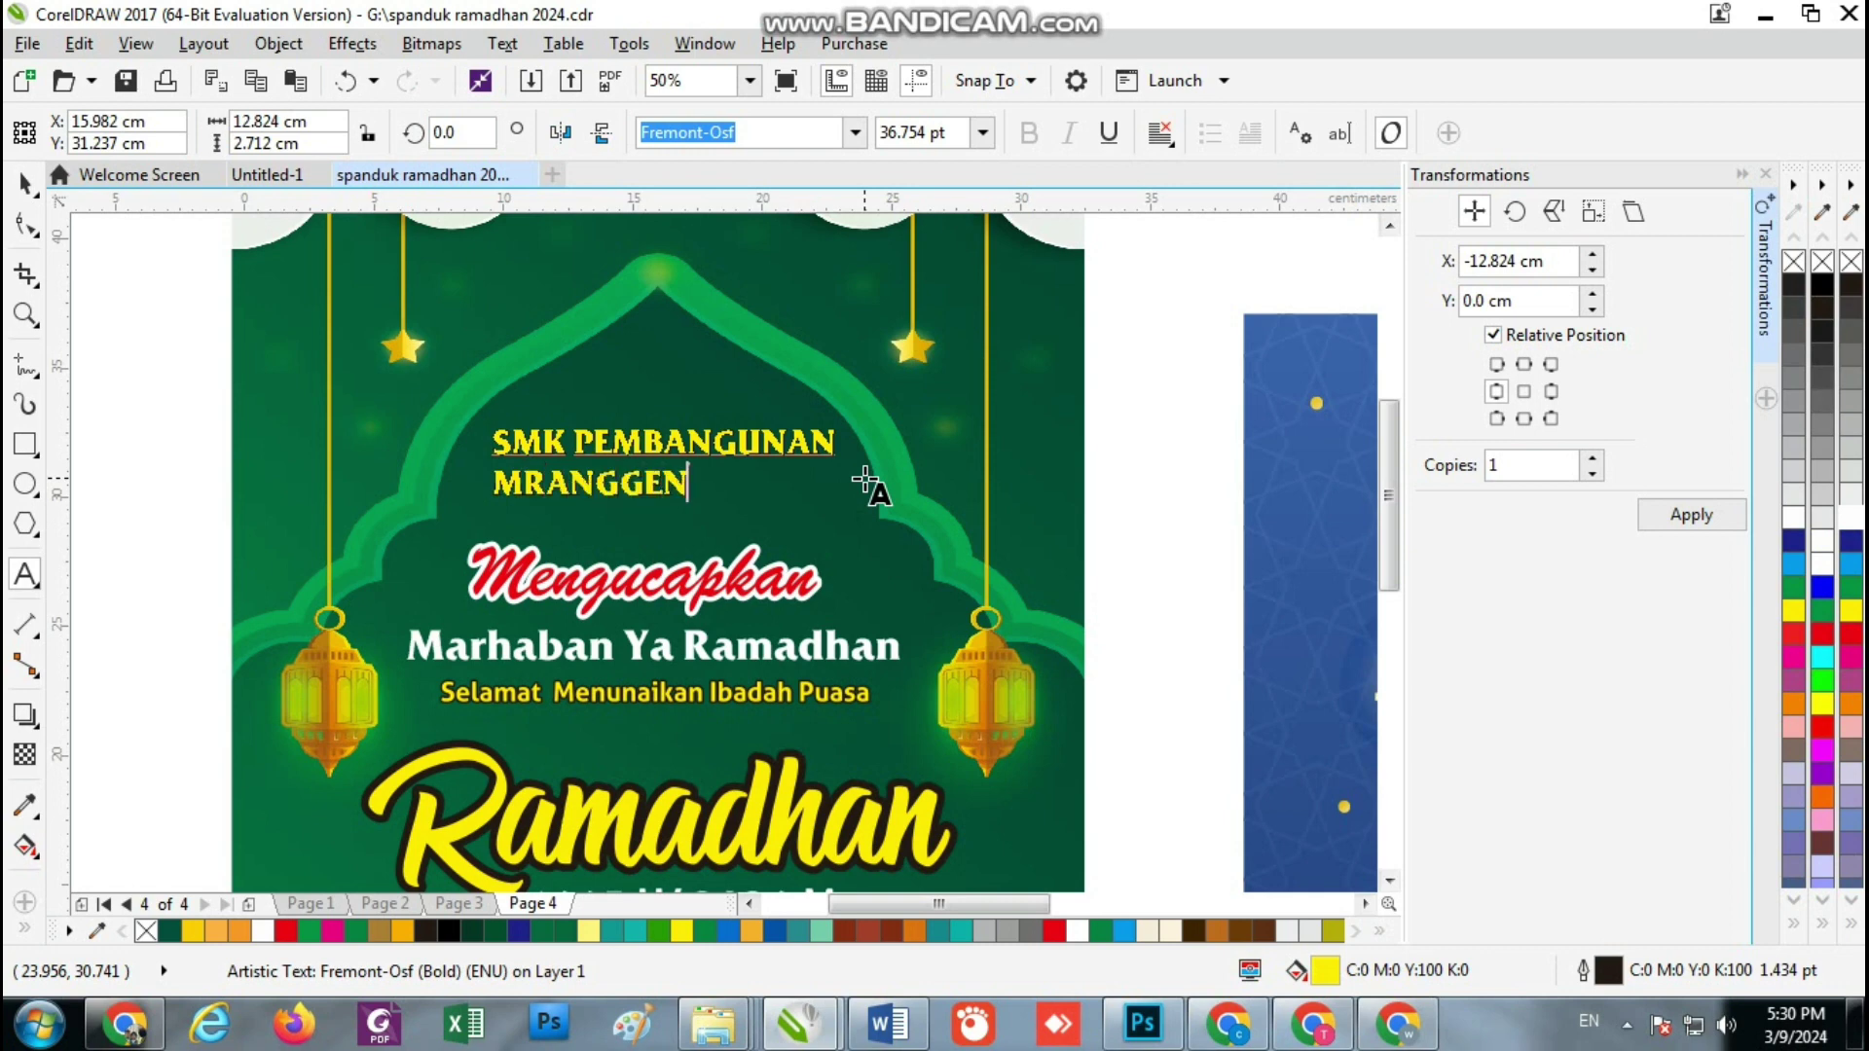
left_click(25, 183)
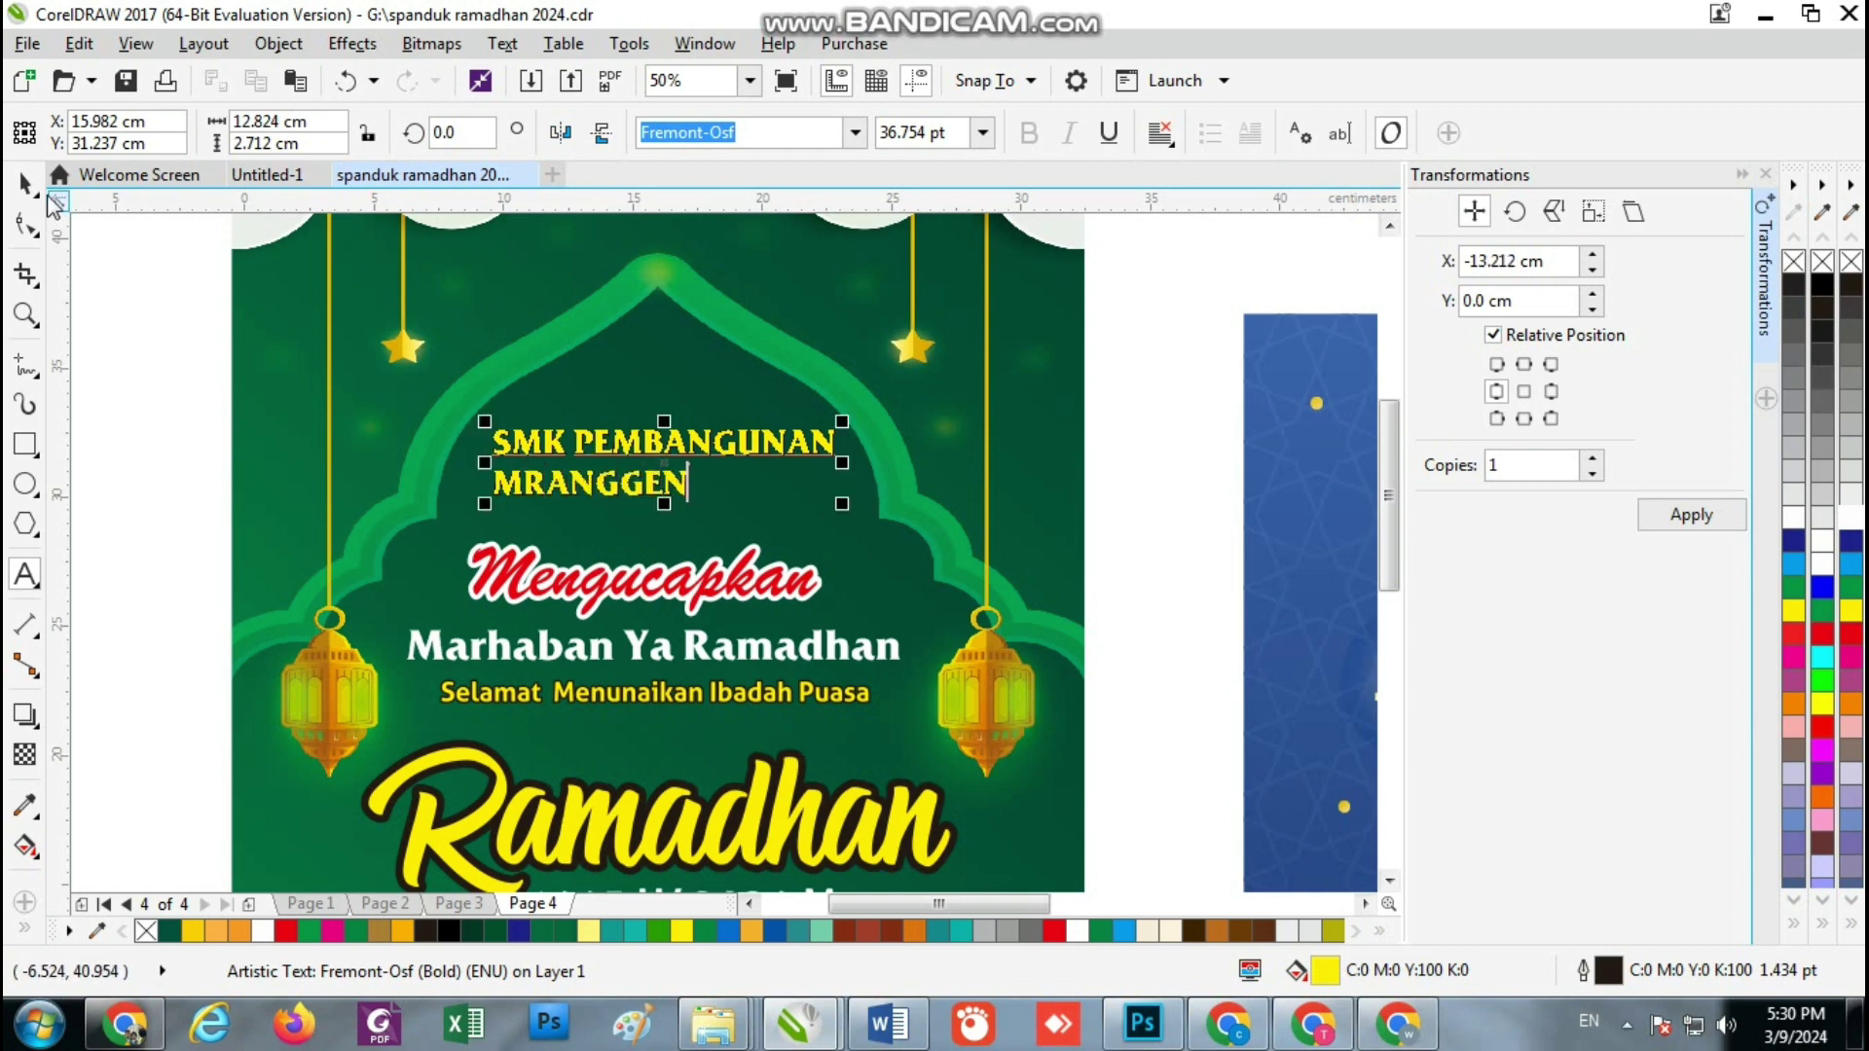
Centre-align the two-line school name and move it down closer to "Mengucapkan"
left_click(1163, 134)
left_click(1199, 228)
scroll(693, 428, "up", 2)
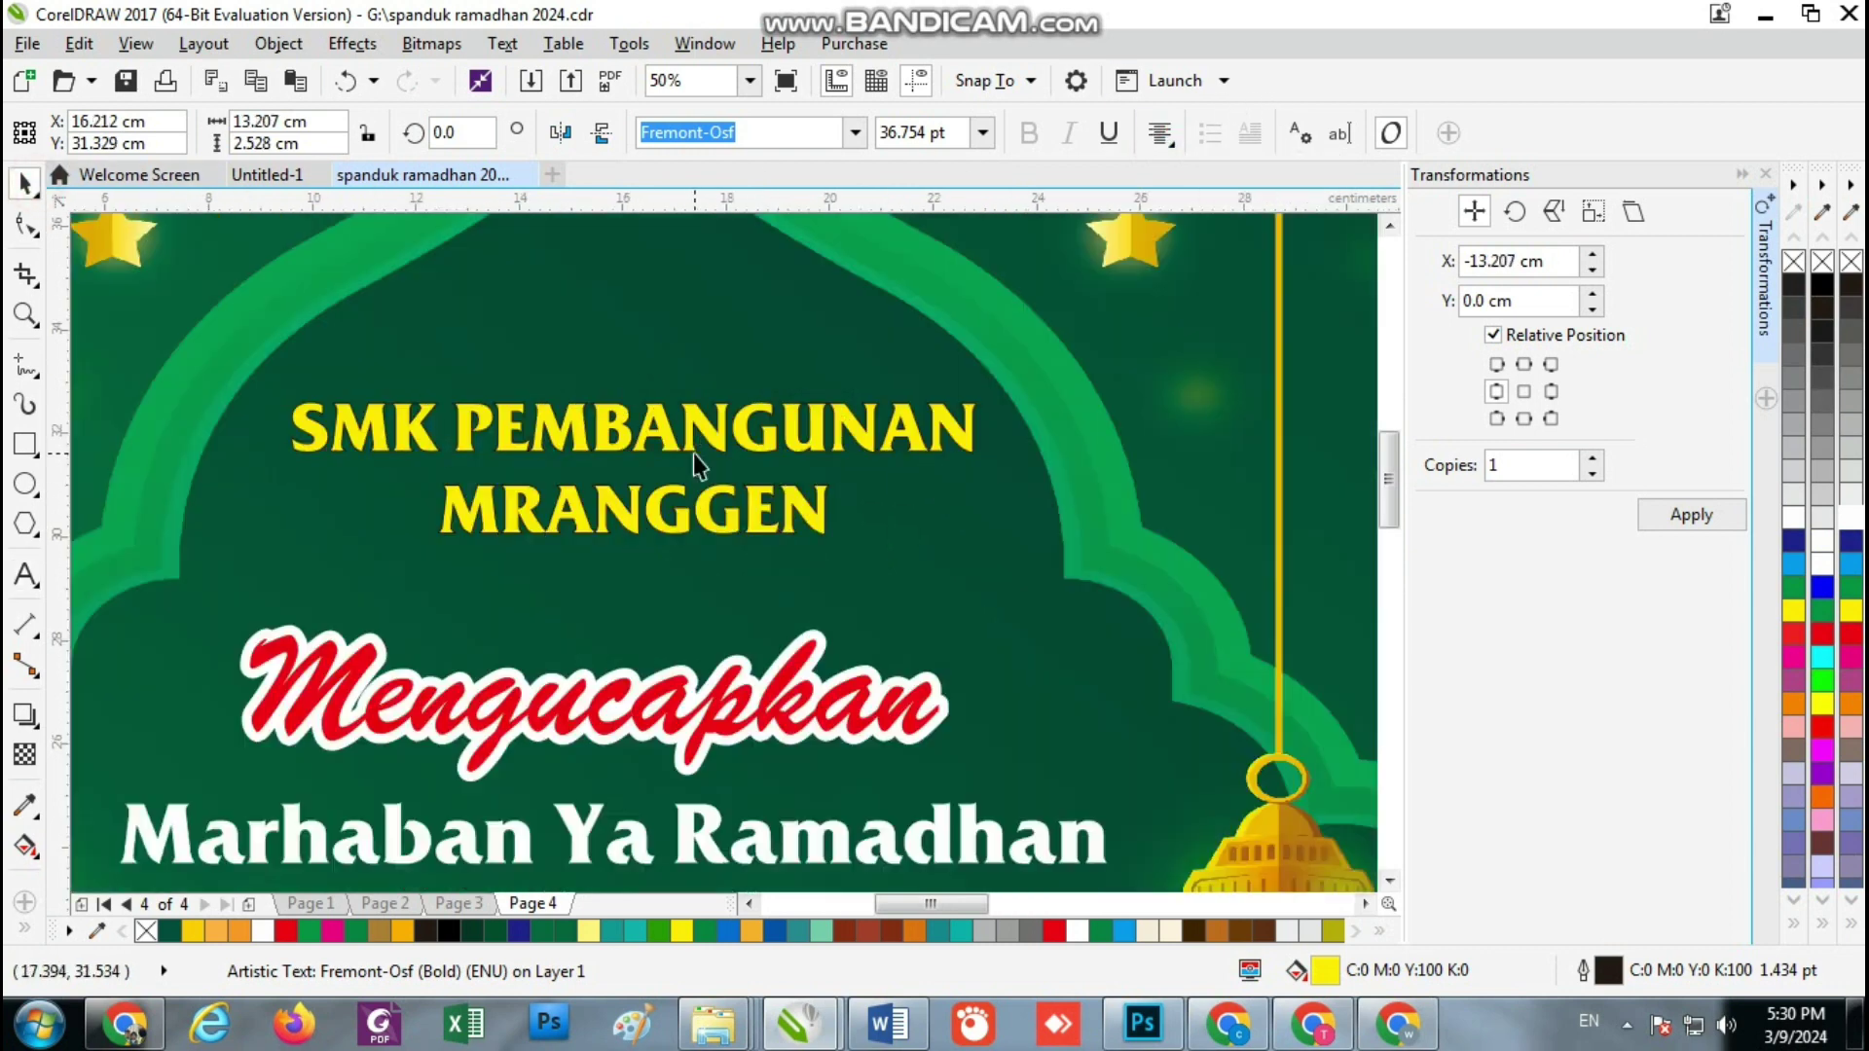
left_click_drag(717, 431, 704, 486)
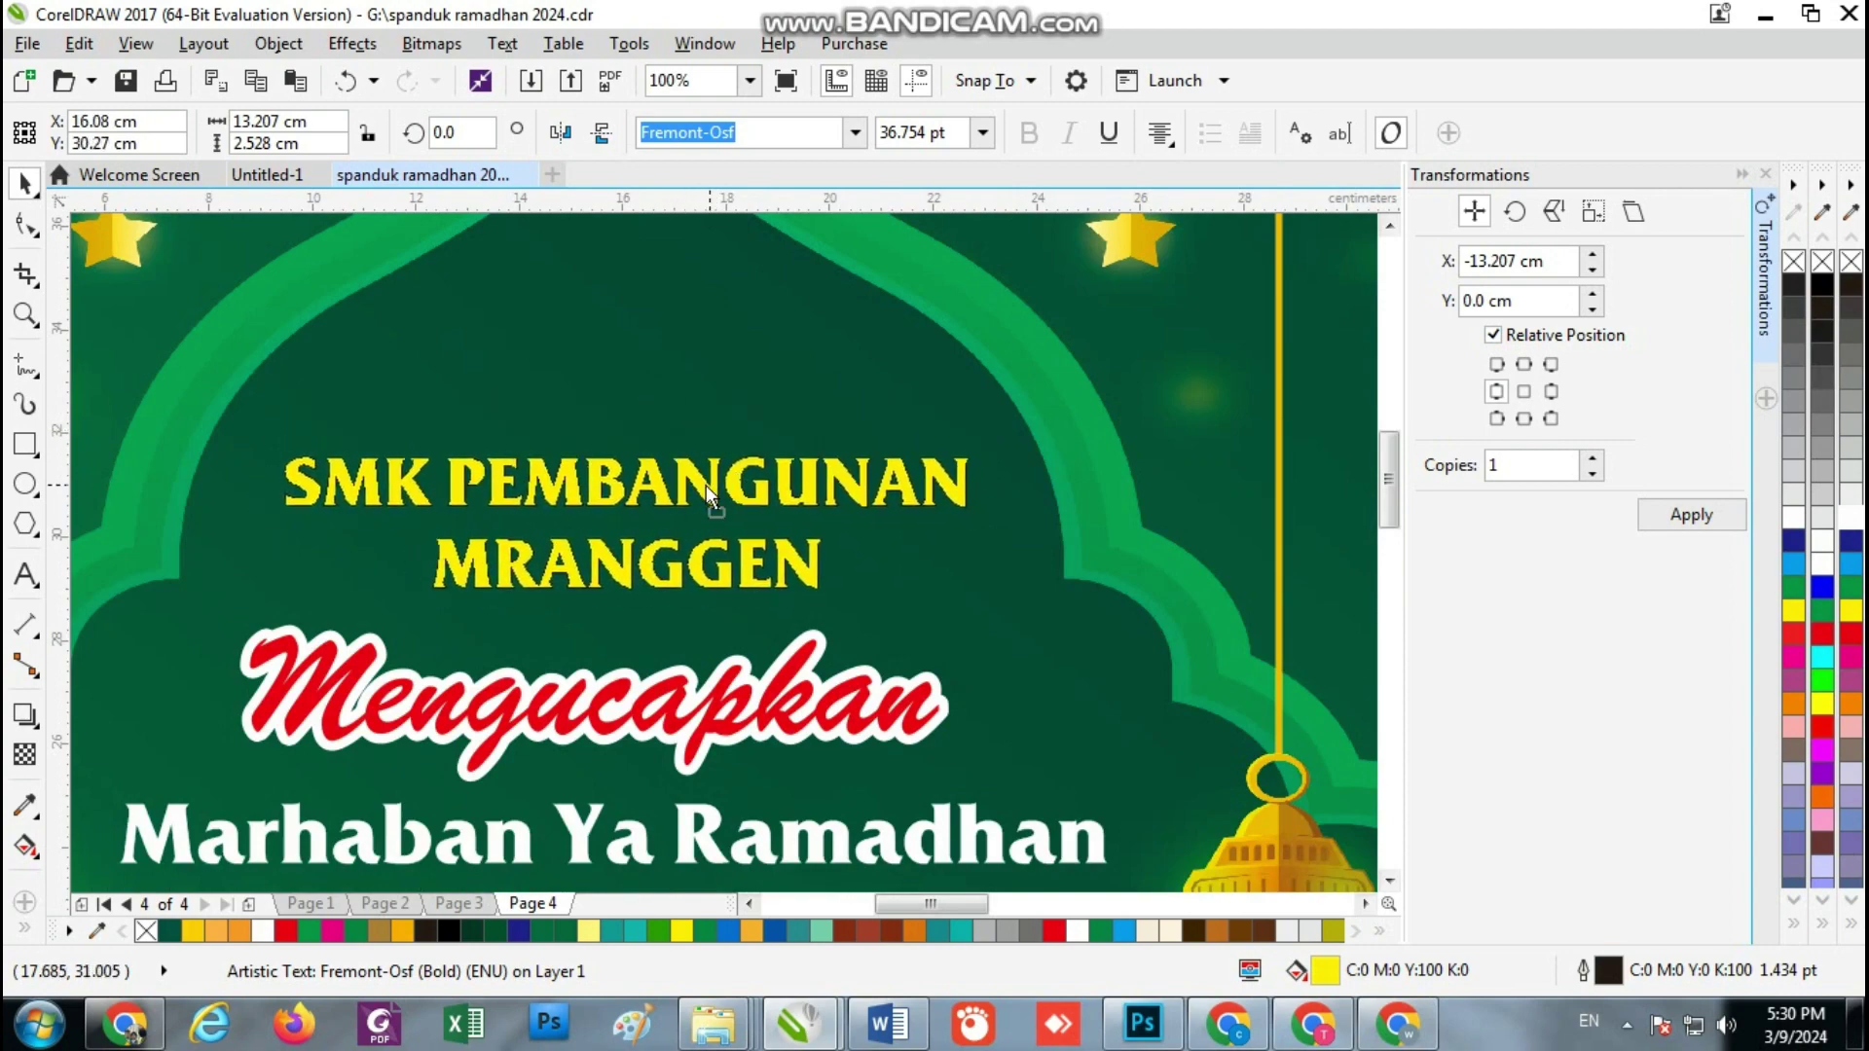
Centre the school name, "Mengucapkan", "Marhaban Ya Ramadhan" and "Selamat Menunaikan Ibadah Puasa" horizontally on the green background
left_click(725, 715, "shift")
key("c")
scroll(609, 360, "down", 2)
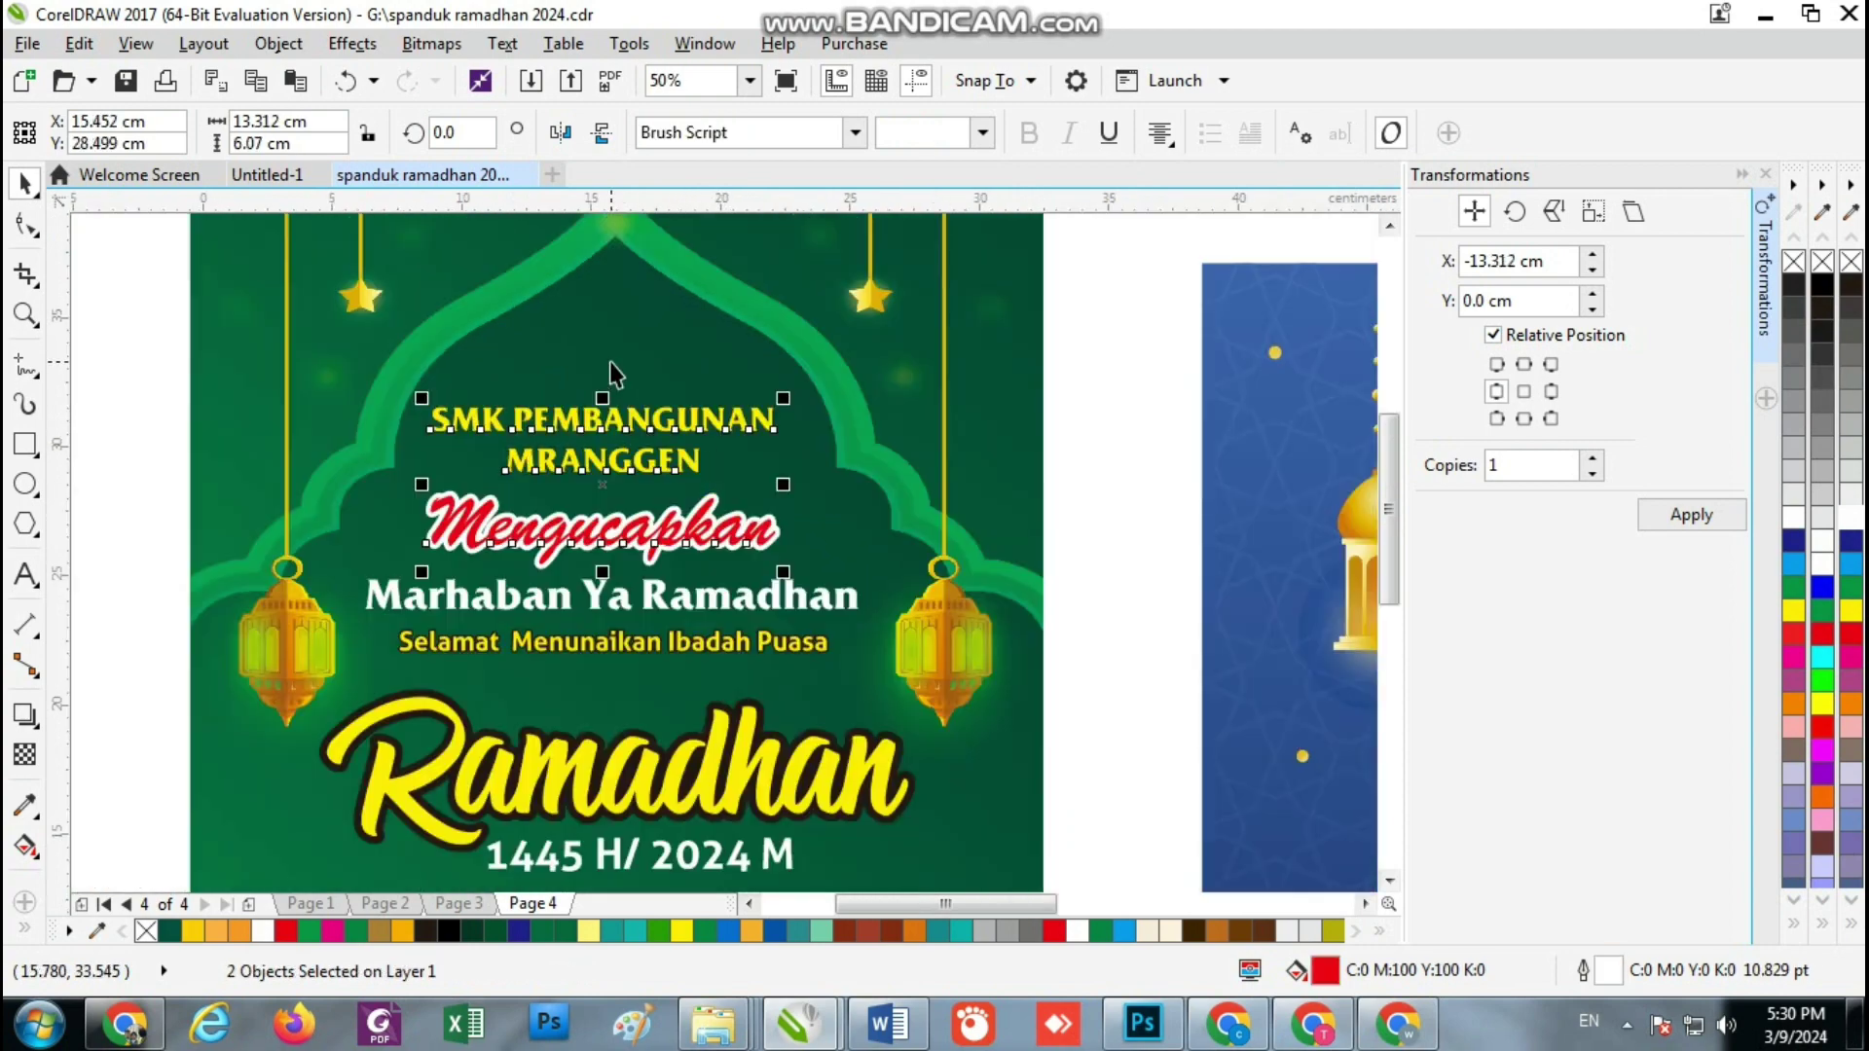
scroll(633, 446, "down", 2)
scroll(633, 445, "up", 2)
left_click(632, 446, "shift")
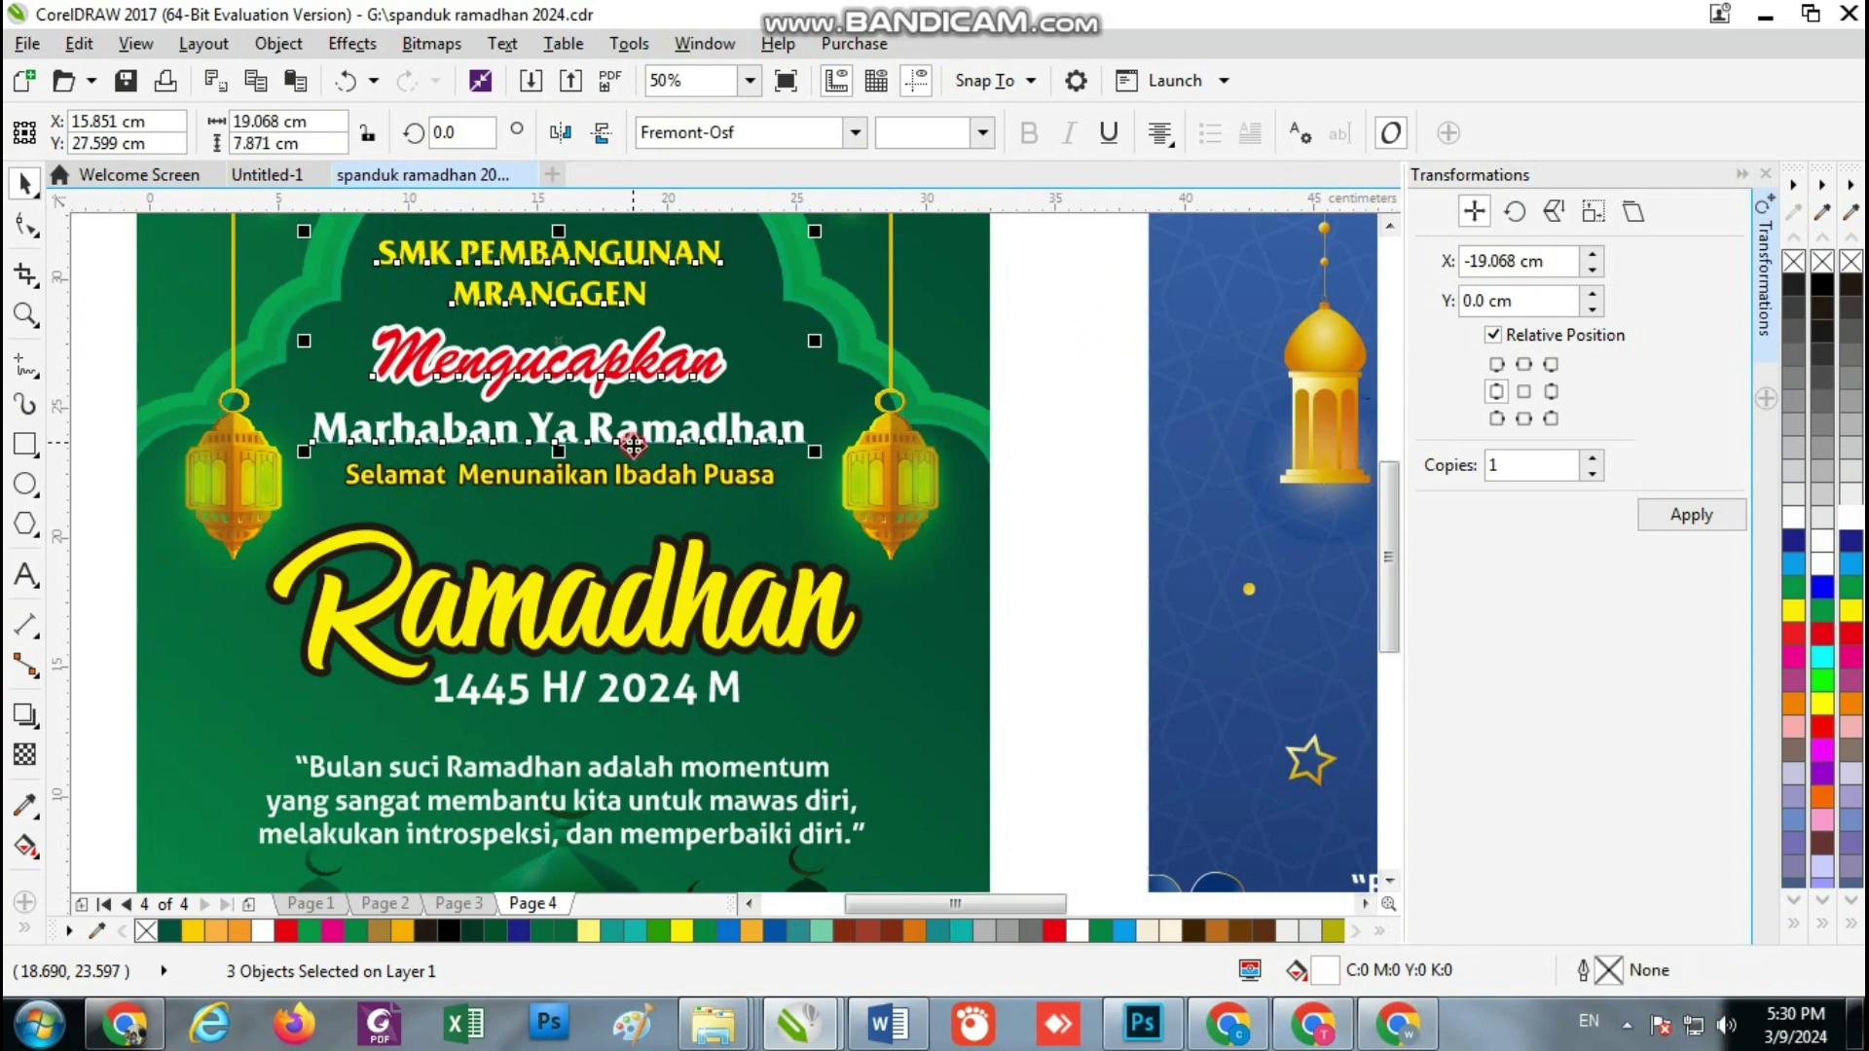
left_click(633, 475, "shift")
left_click(942, 621, "shift")
key("c")
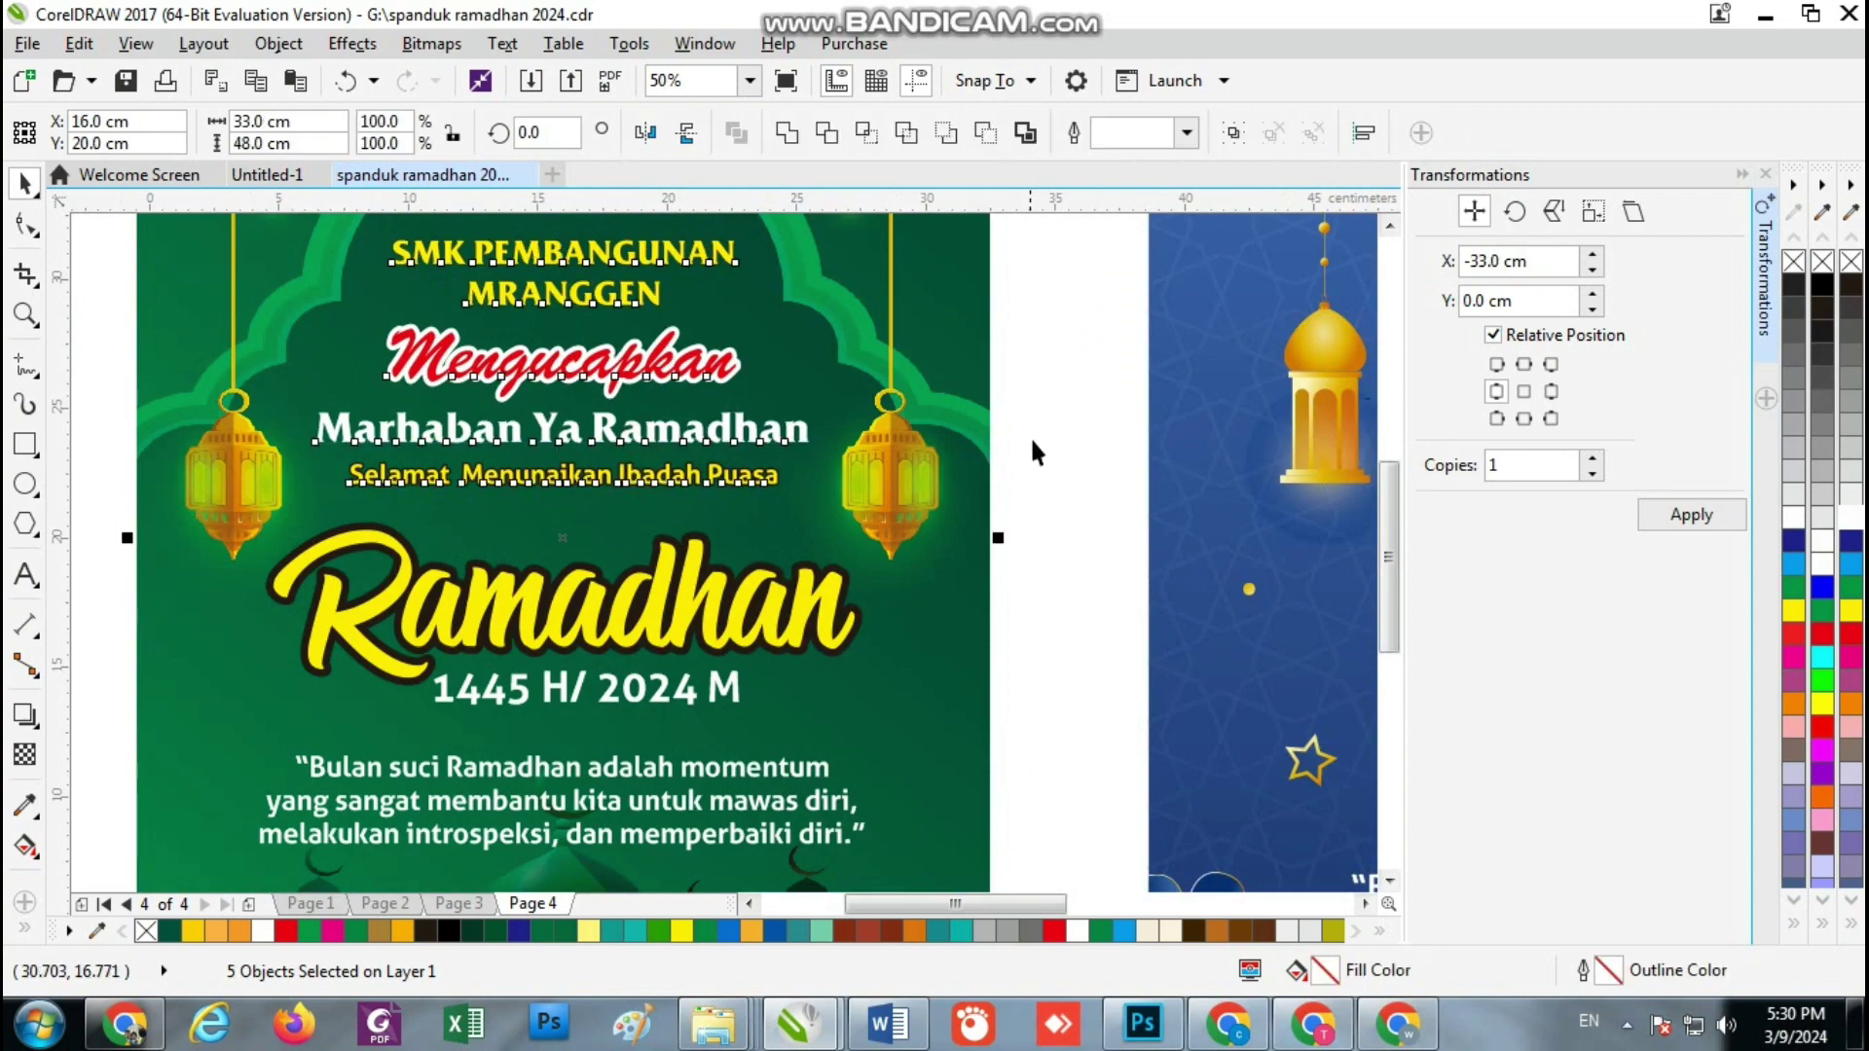
left_click(1030, 436)
Try white, black and dark blue fills on the school name and set it back to yellow
scroll(721, 447, "down", 2)
scroll(721, 448, "up", 2)
left_click(721, 449)
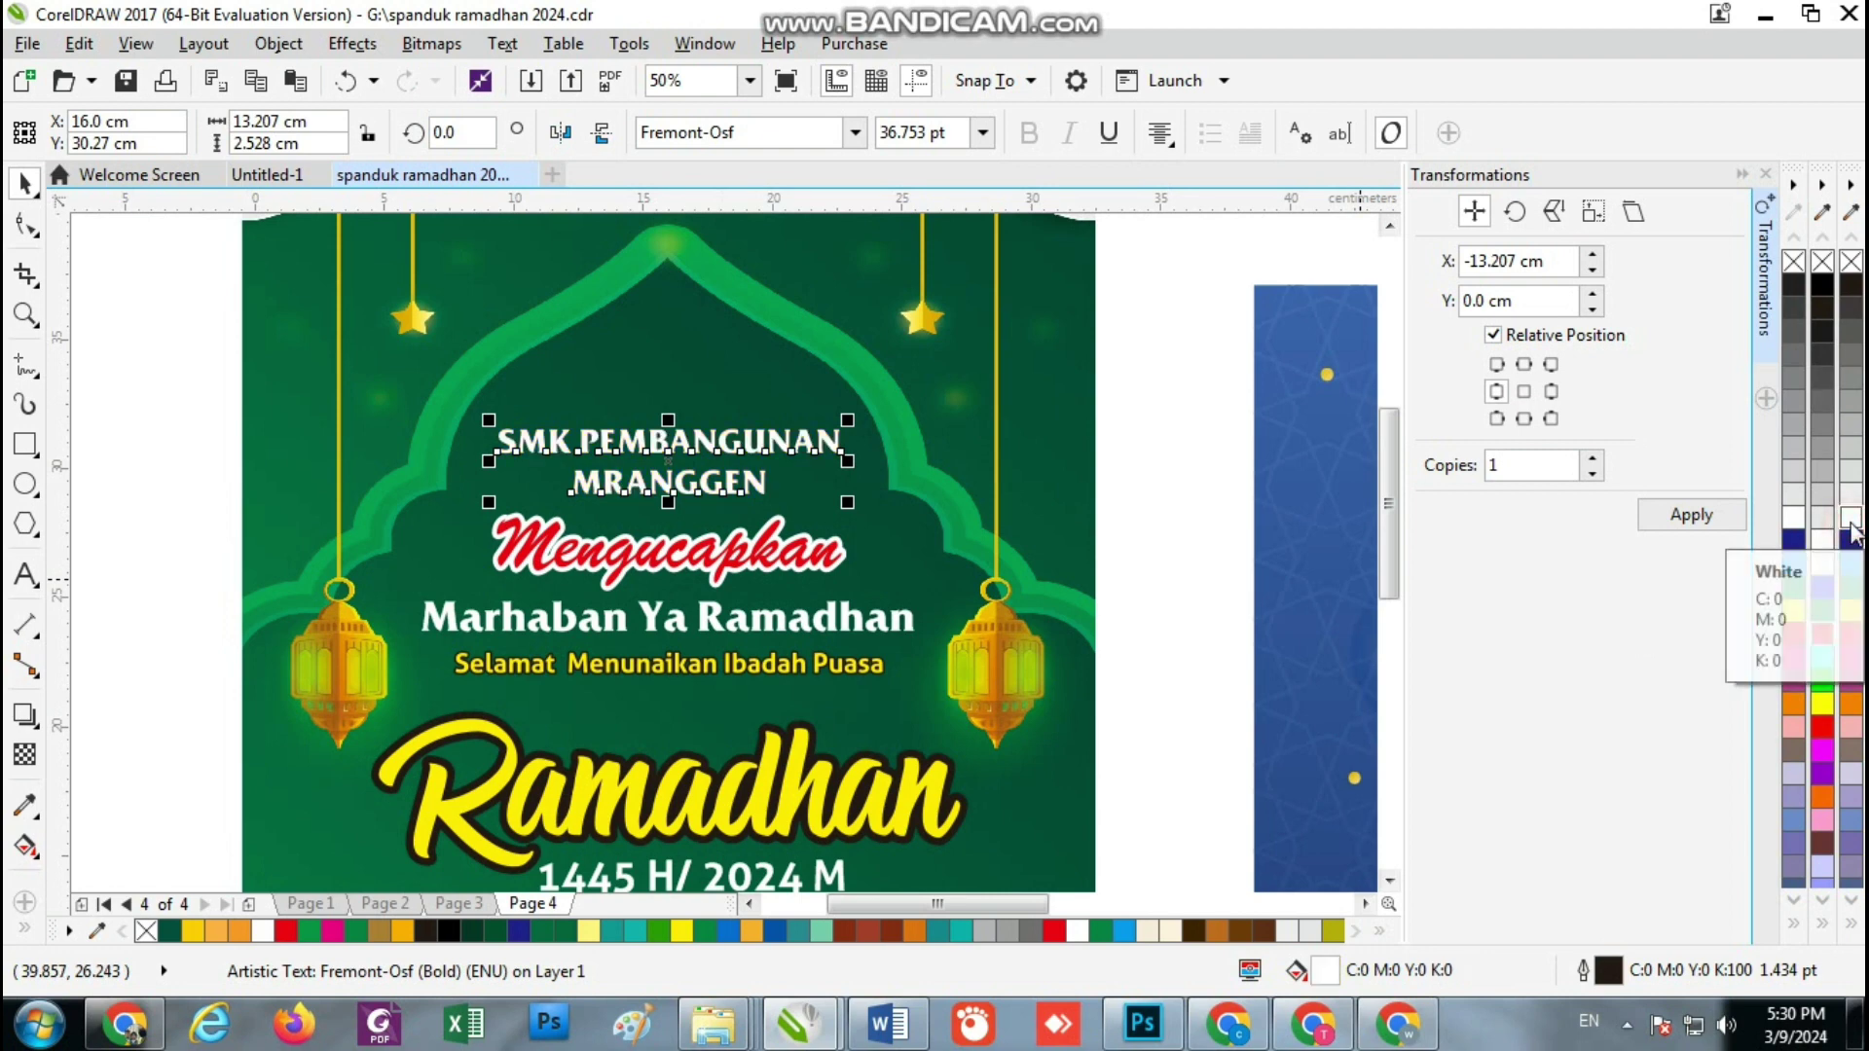
left_click(1850, 290)
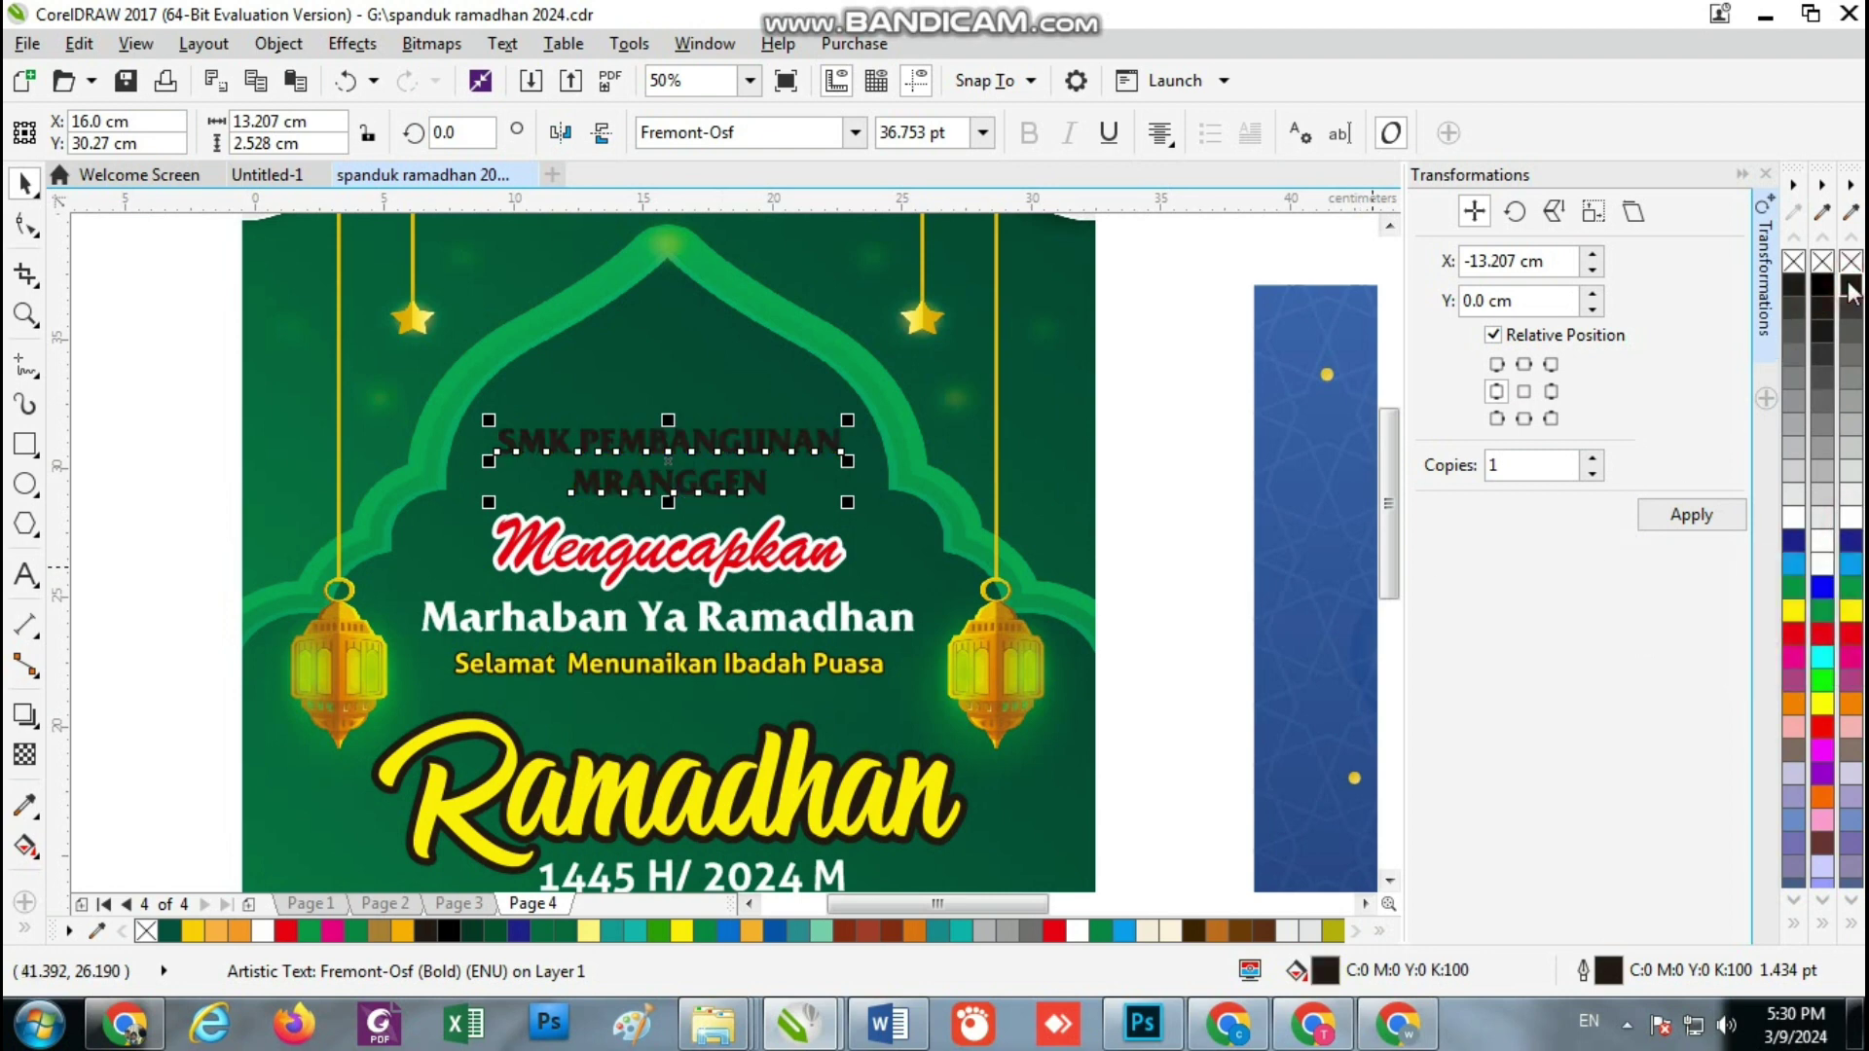
left_click(1850, 565)
left_click(1850, 540)
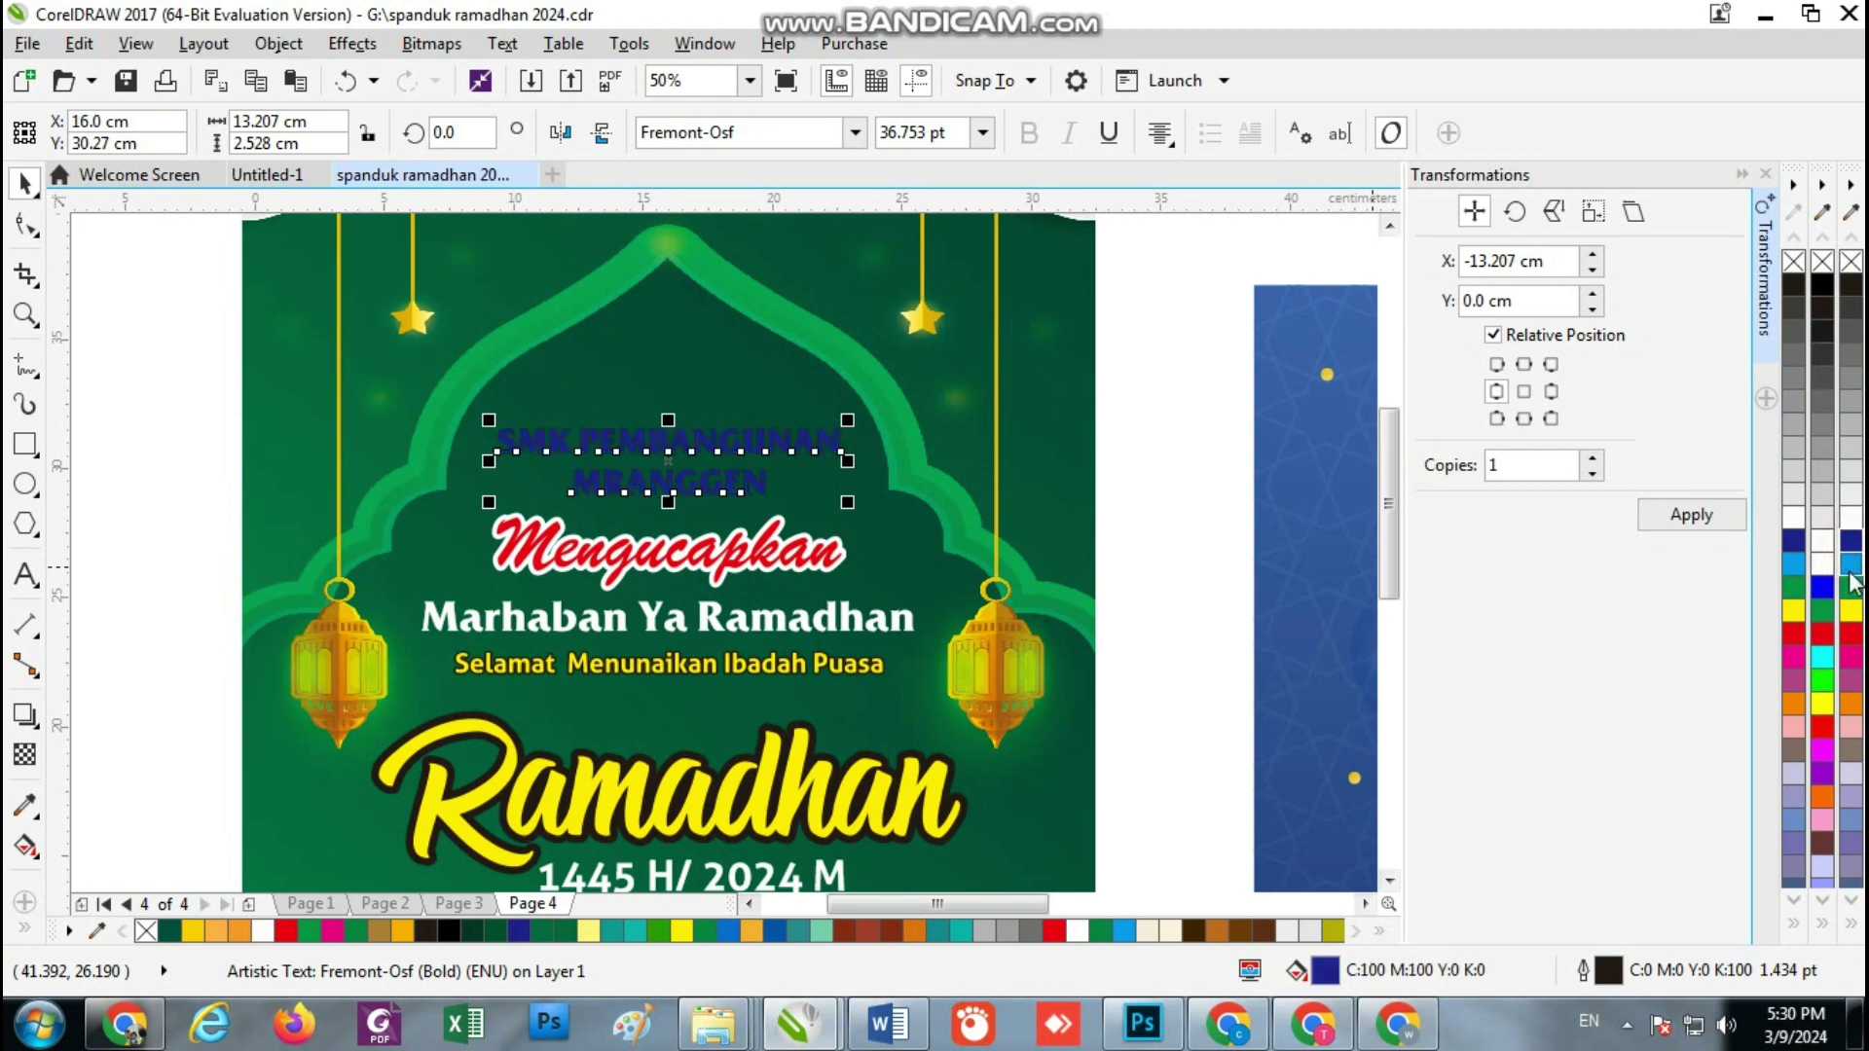
left_click(1850, 526)
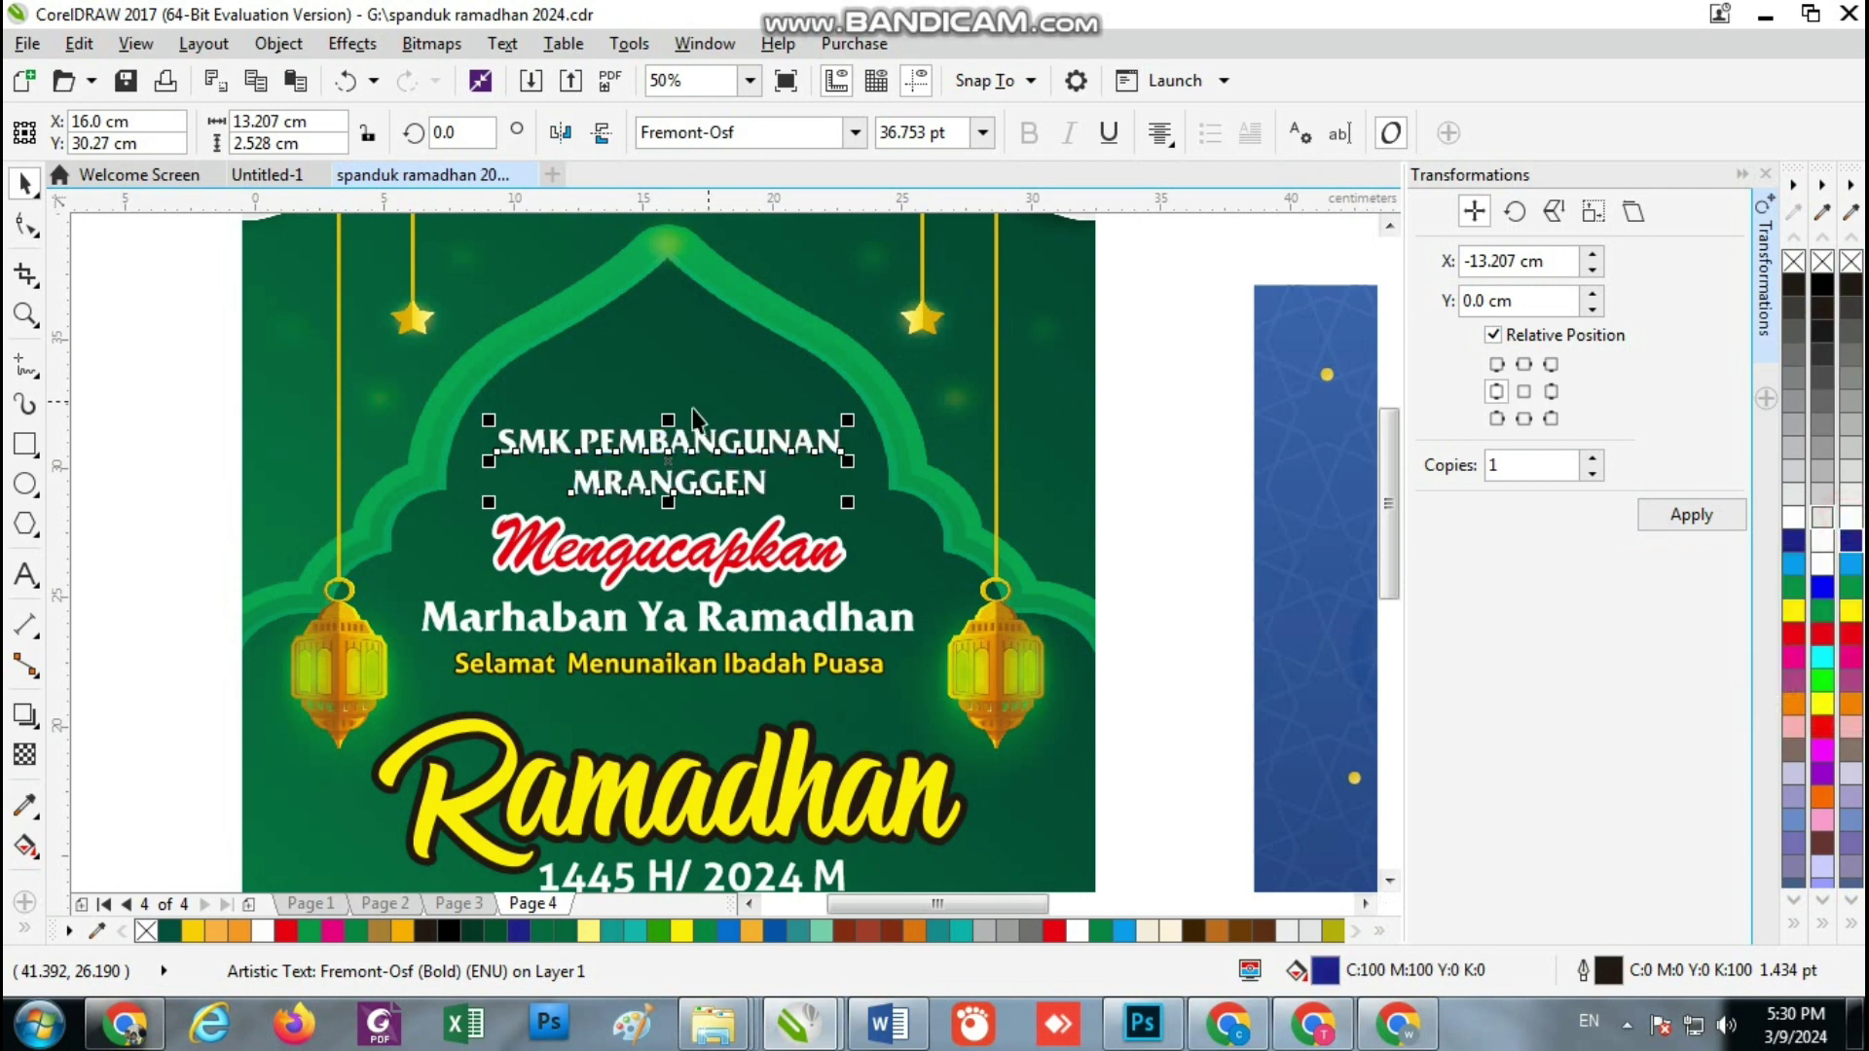
left_click(1793, 610)
scroll(680, 486, "up", 1)
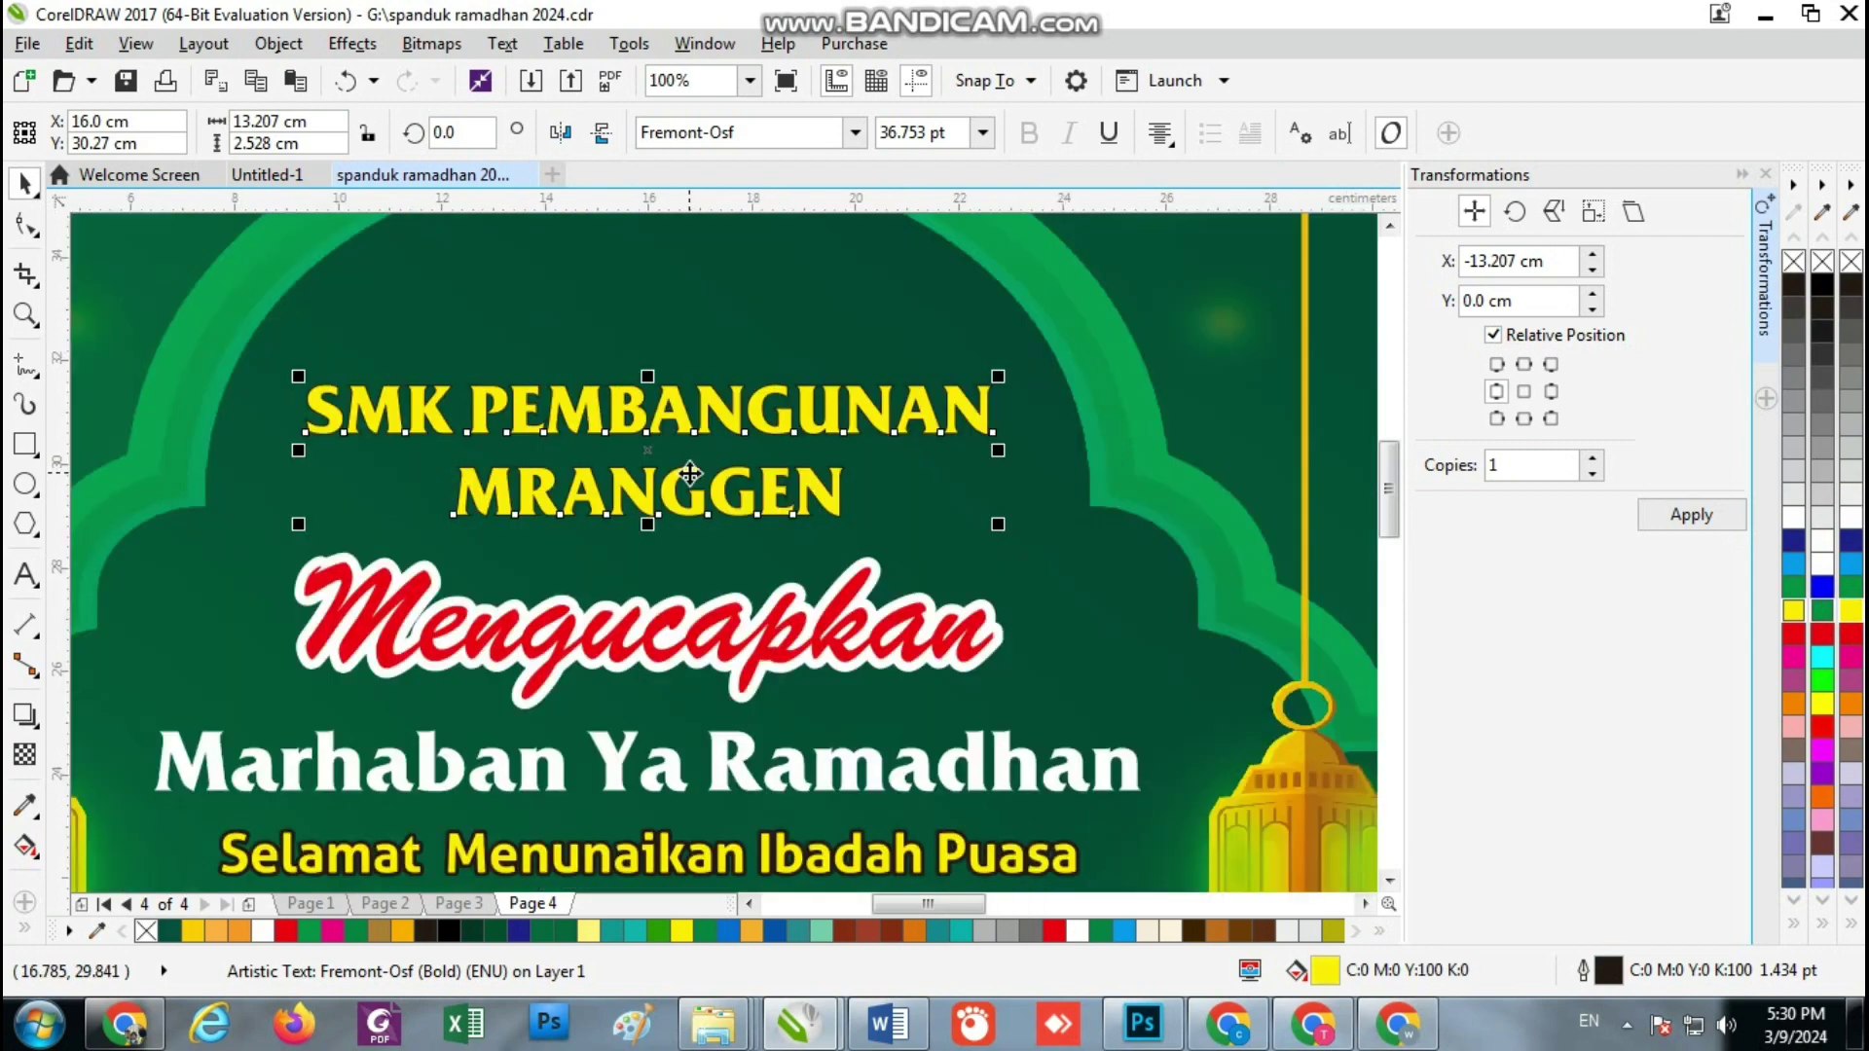
Shrink "Mengucapkan" to about 9.8 cm wide and enlarge the school name above it to about 13.8 cm wide
scroll(684, 439, "down", 1)
left_click(762, 503)
scroll(763, 504, "up", 2)
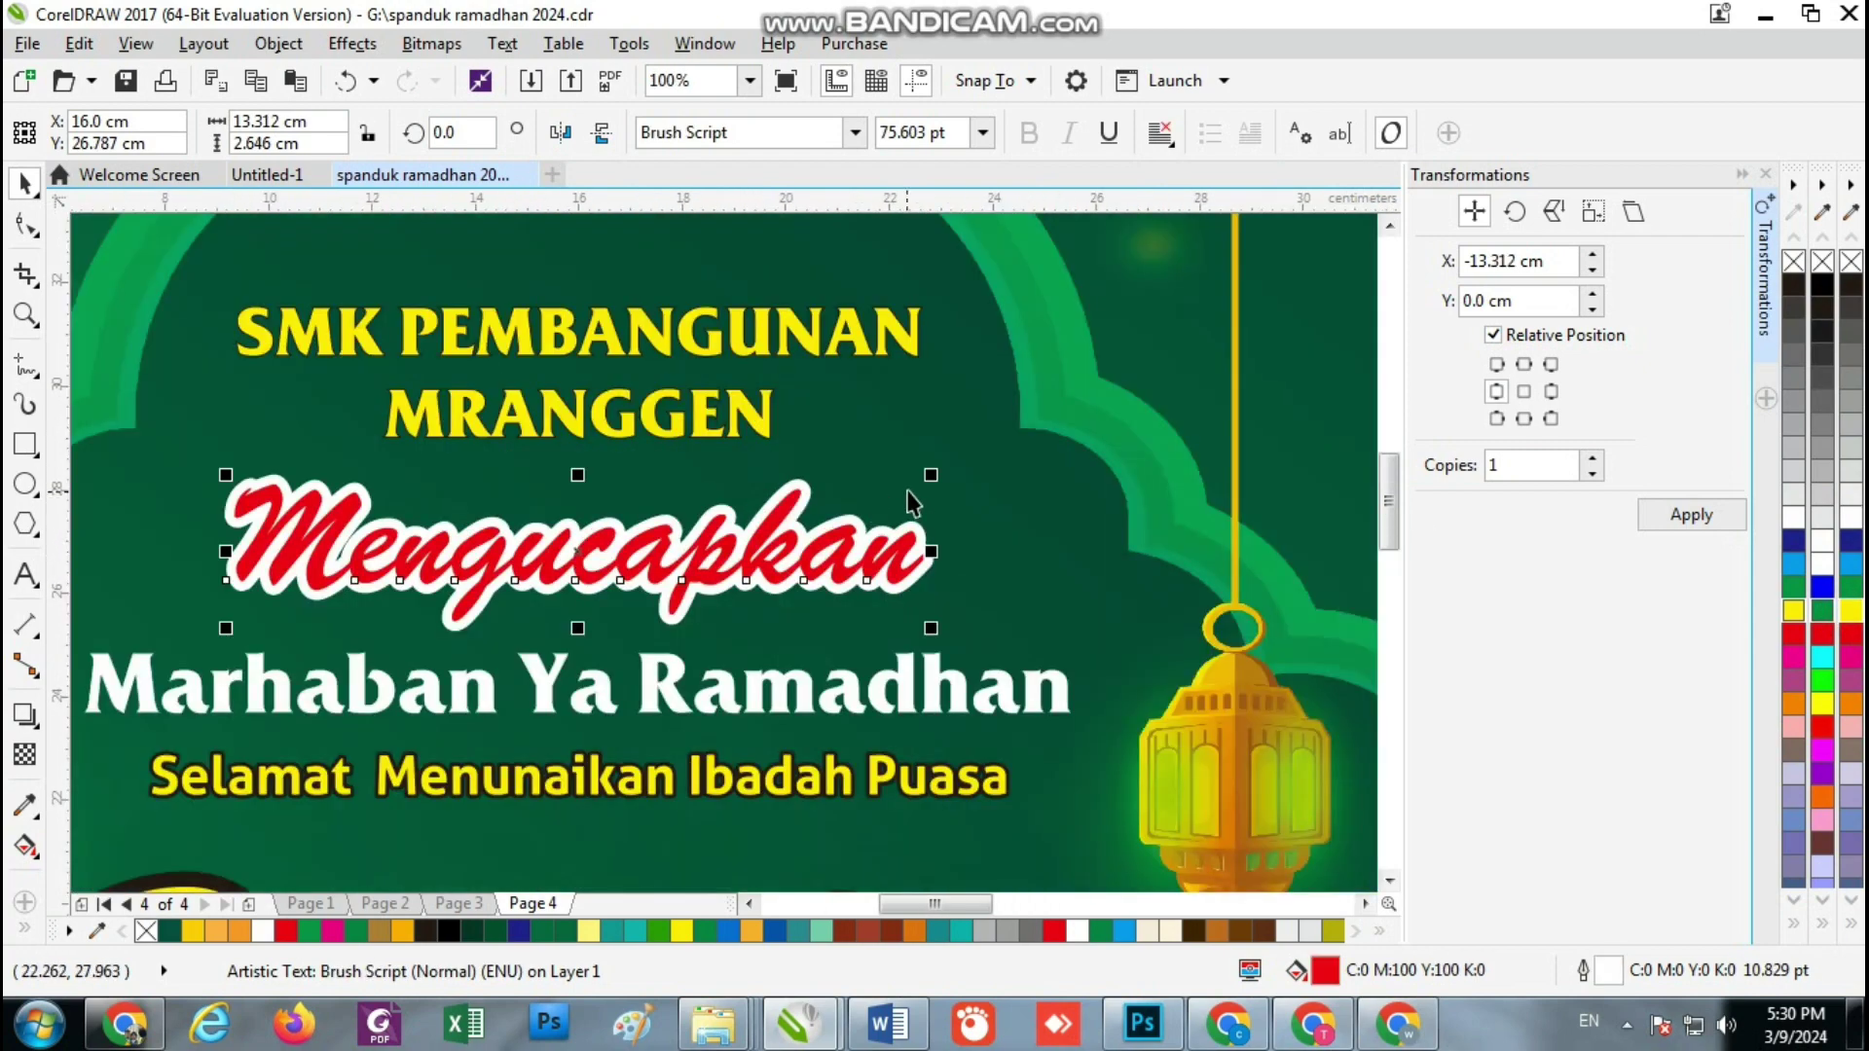
left_click_drag(925, 476, 837, 508)
left_click(837, 498)
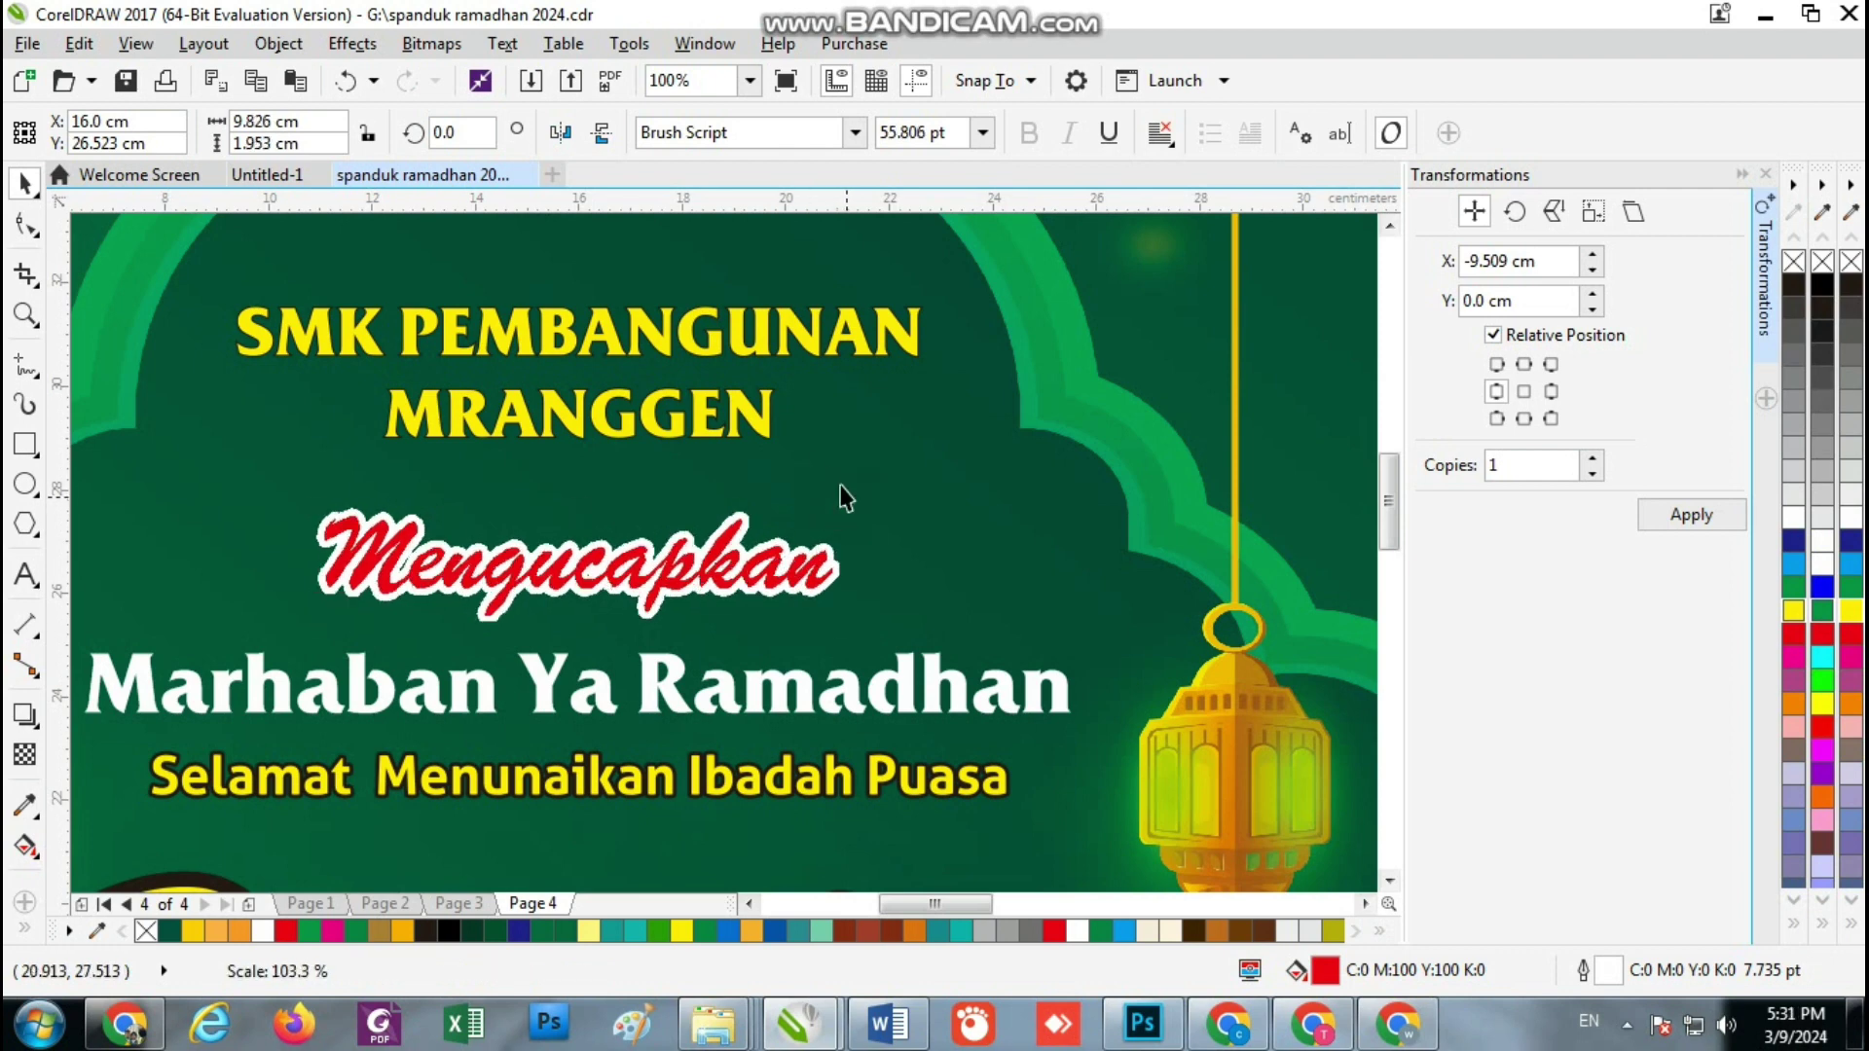
left_click(734, 413)
mouse_move(928, 444)
left_mouse_down()
mouse_move(959, 474)
mouse_move(926, 459)
left_mouse_up()
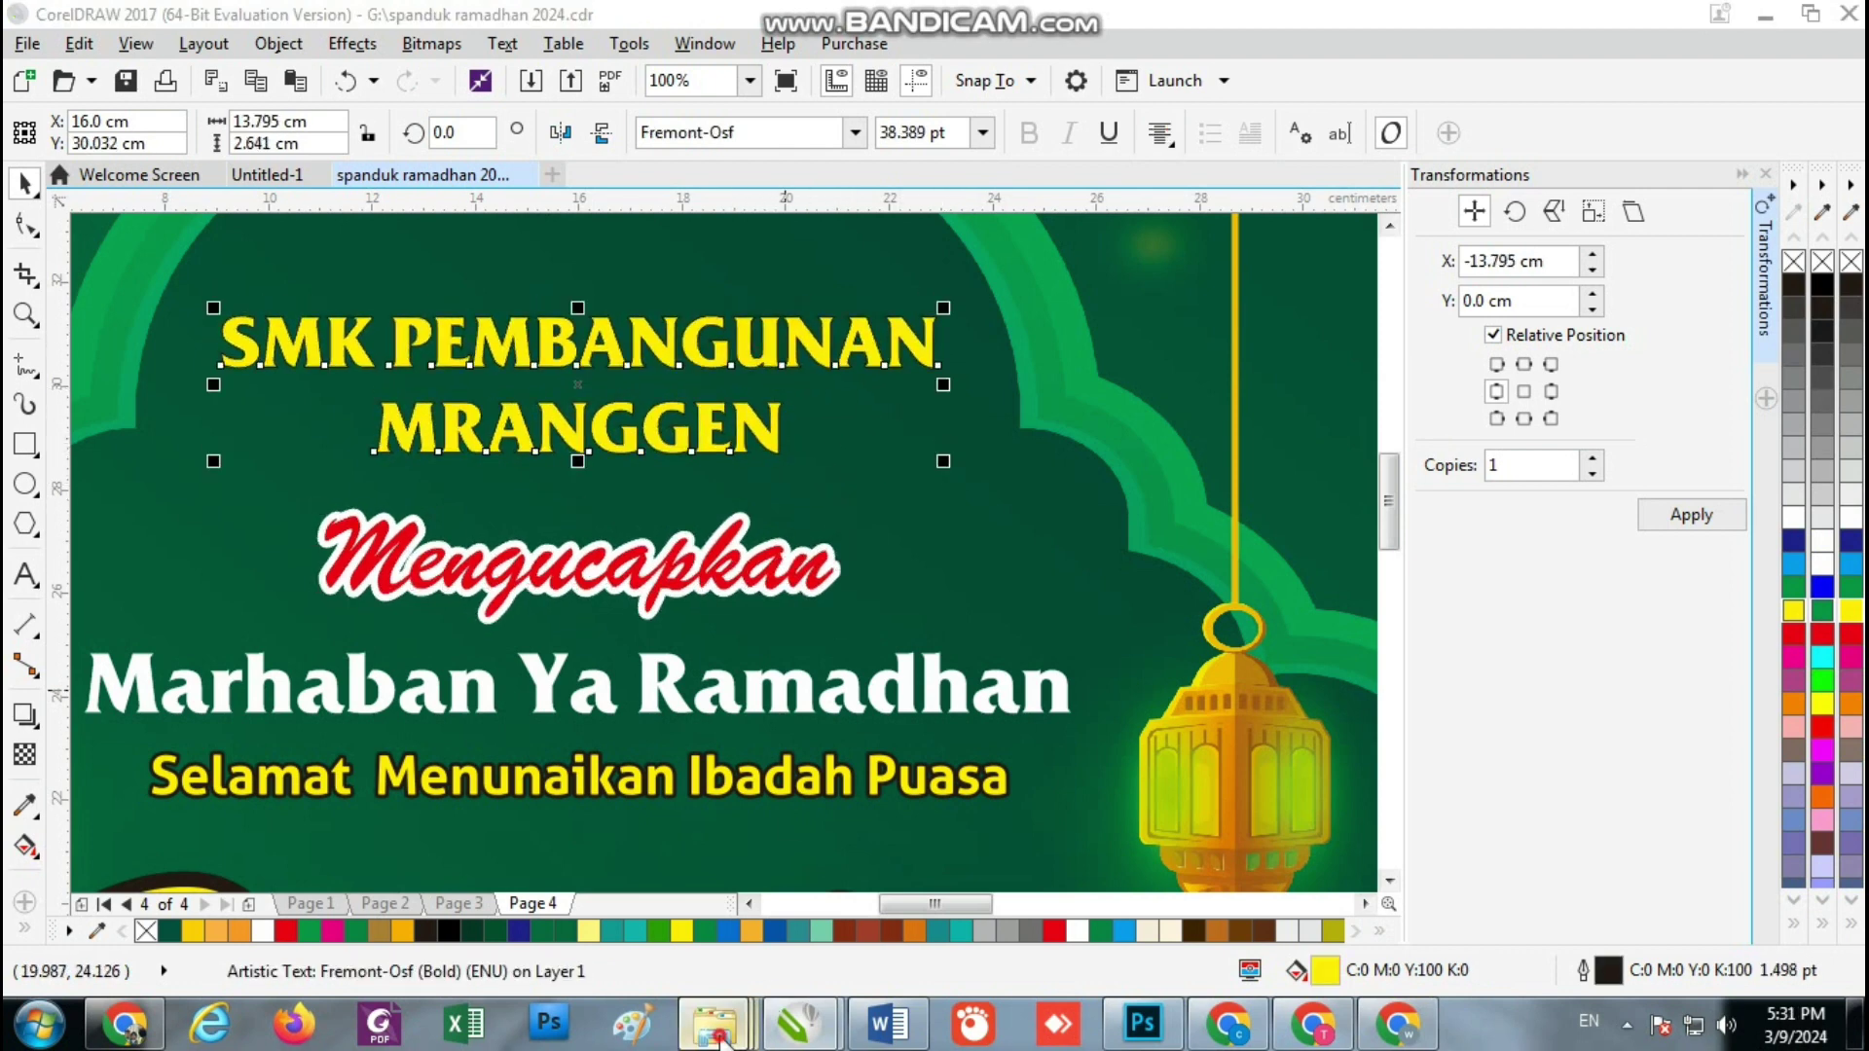
Switch to the file explorer and search Local Disk (D:) for "LOGO SMK"
mouse_move(714, 1022)
left_click(418, 886)
left_click(117, 636)
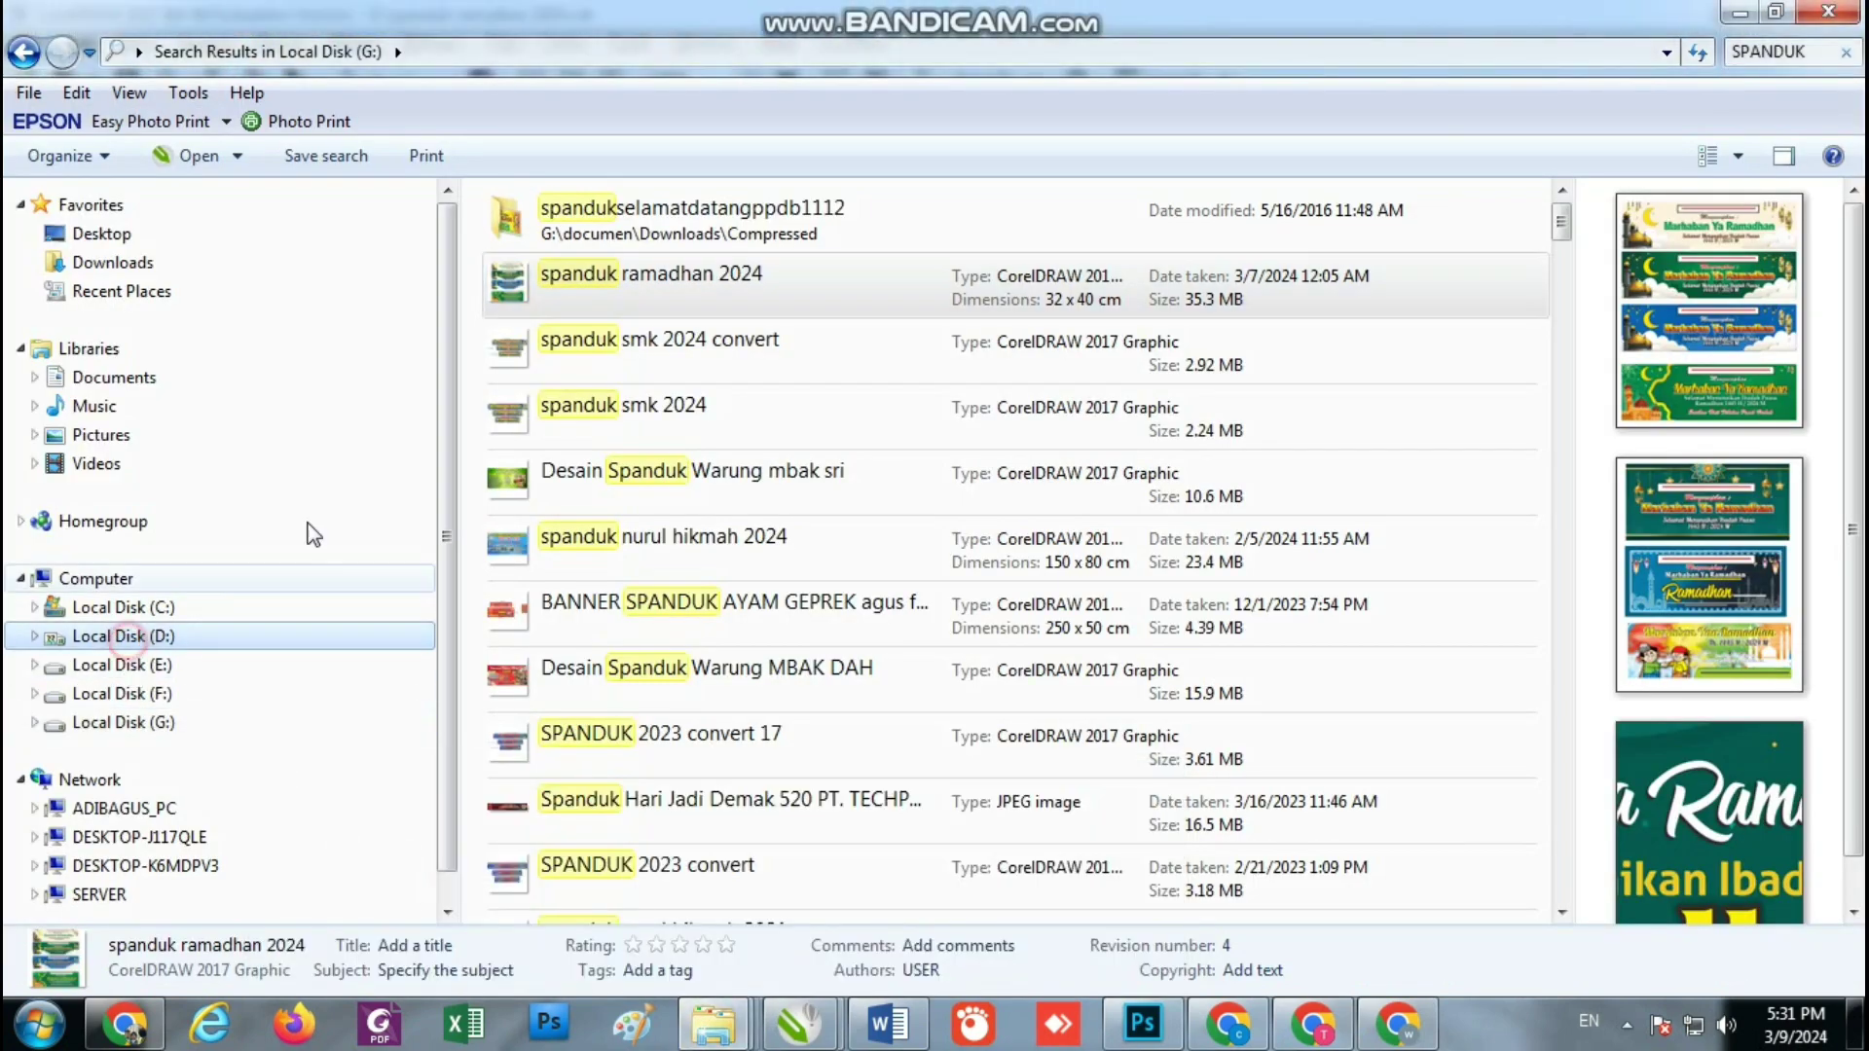
left_click(1757, 56)
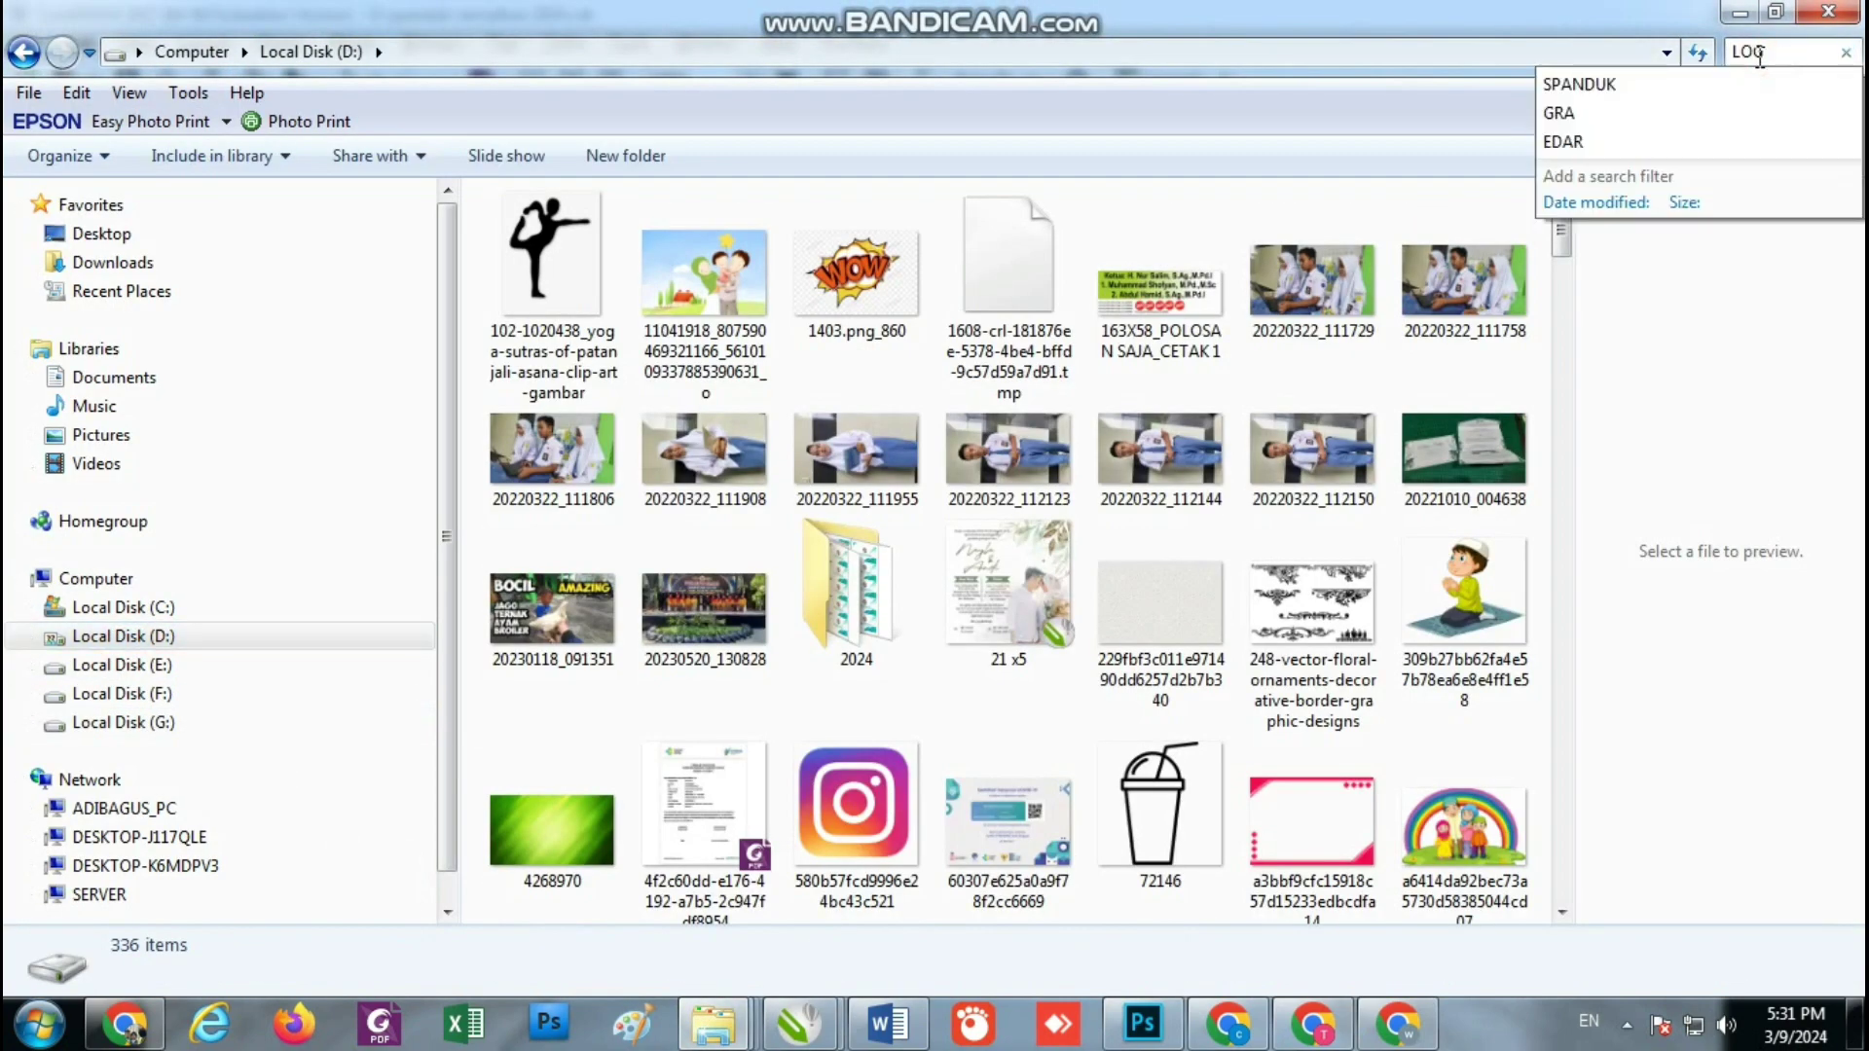
type("LOGO SMK")
key("Return")
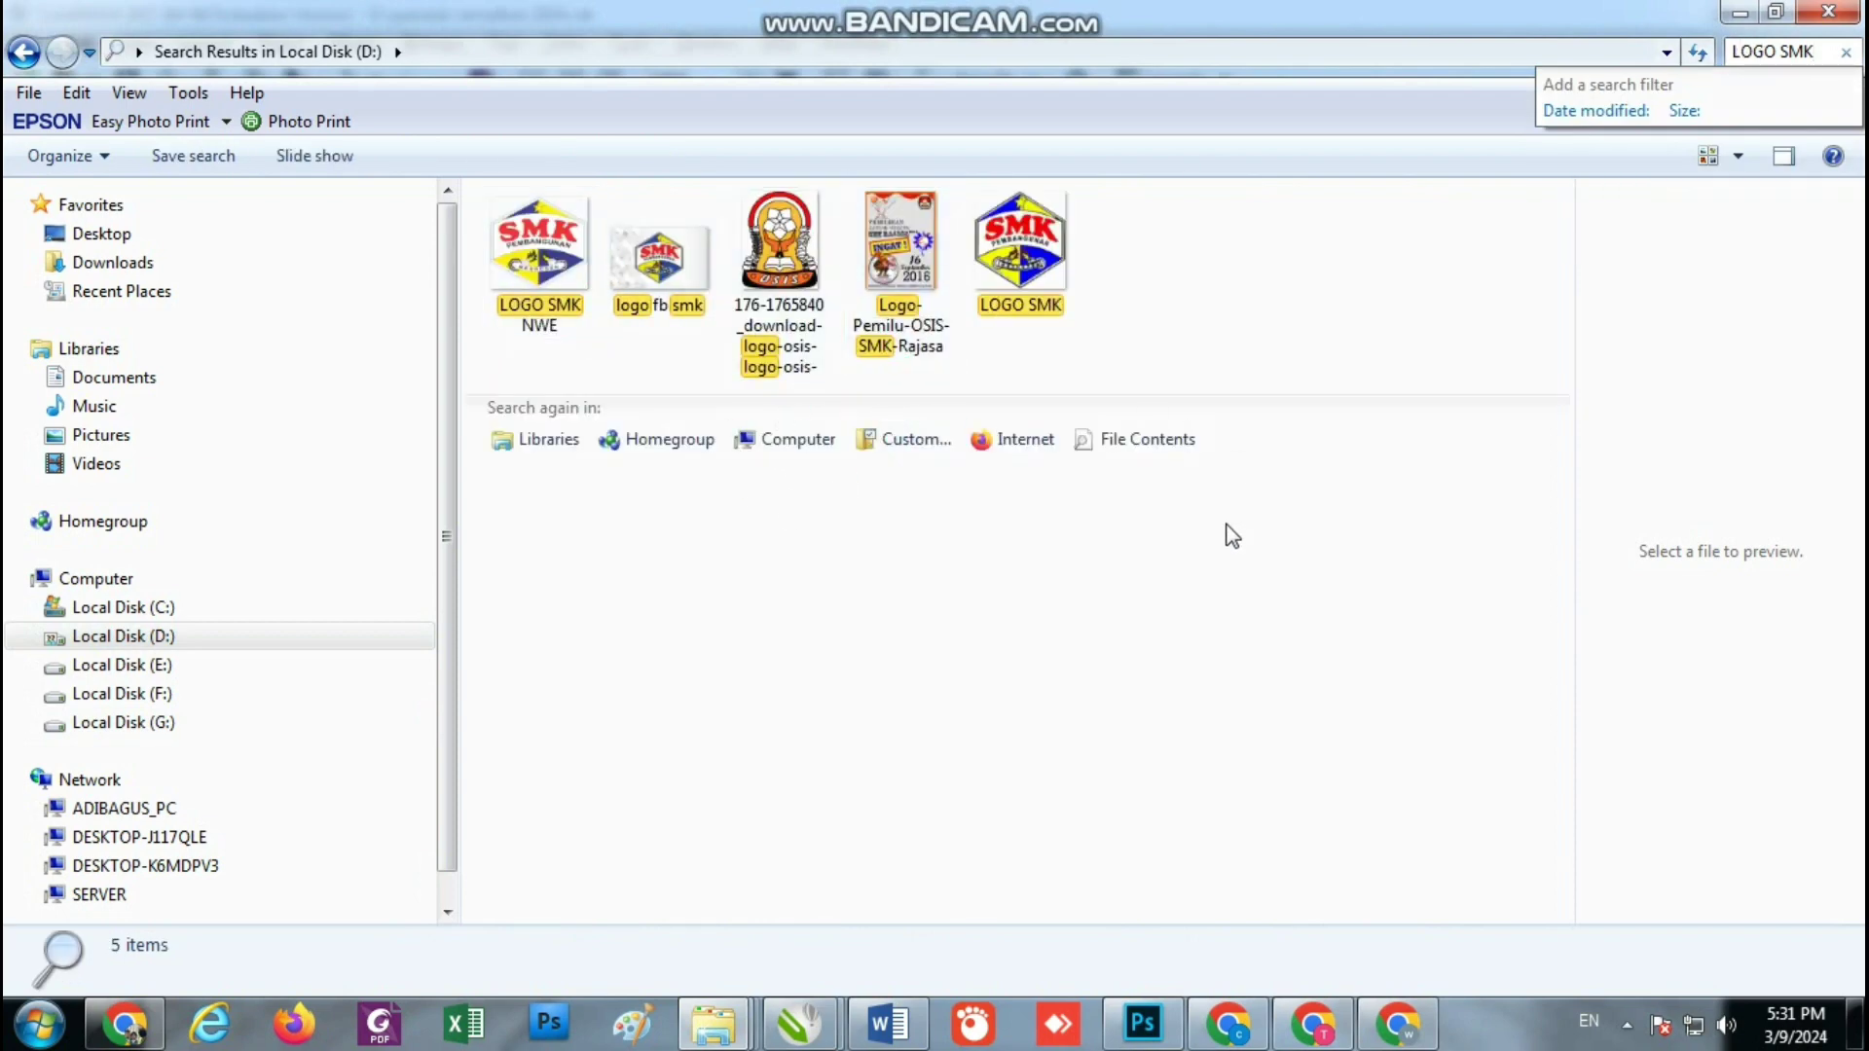
Place the "LOGO SMK" image on the green poster above the school name, scaled to about 3.4 cm wide
left_click_drag(1022, 326, 1001, 510)
scroll(638, 465, "down", 2)
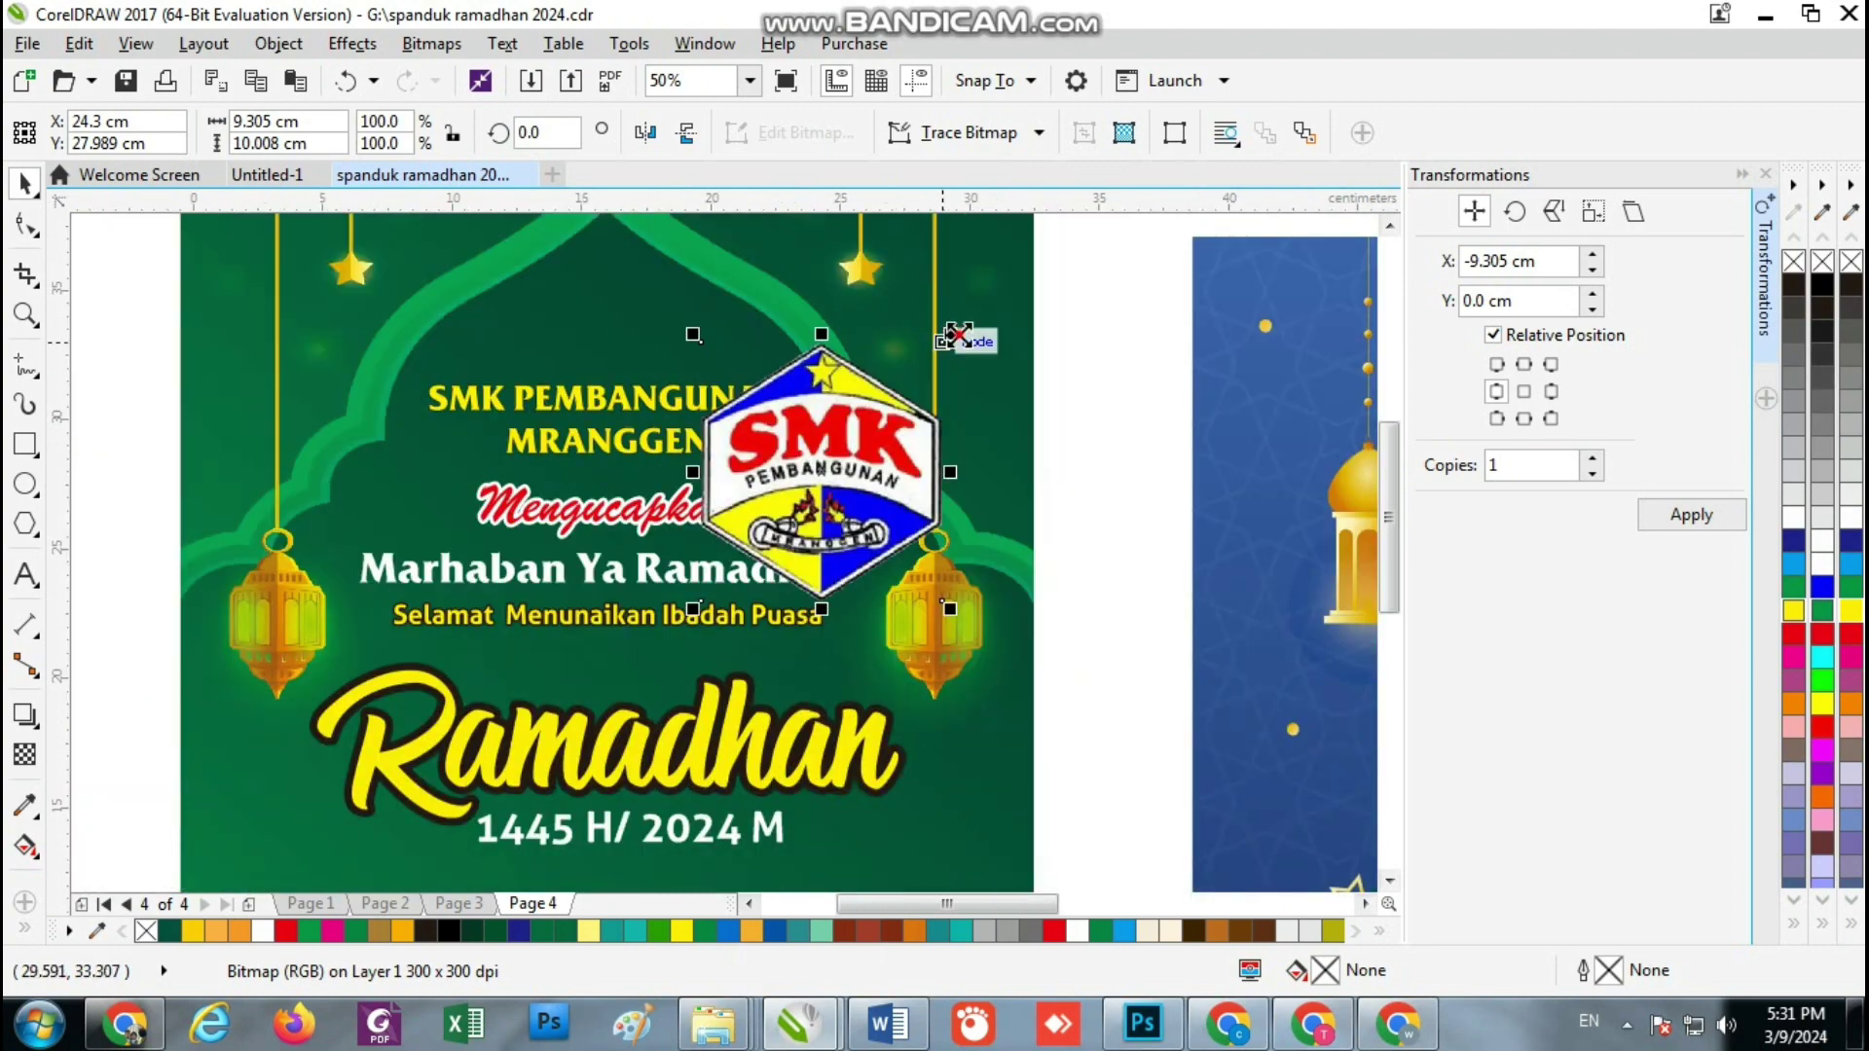
left_click_drag(946, 339, 877, 350)
left_click_drag(820, 468, 739, 296)
scroll(603, 292, "up", 2)
scroll(626, 259, "up", 1)
scroll(740, 310, "down", 2)
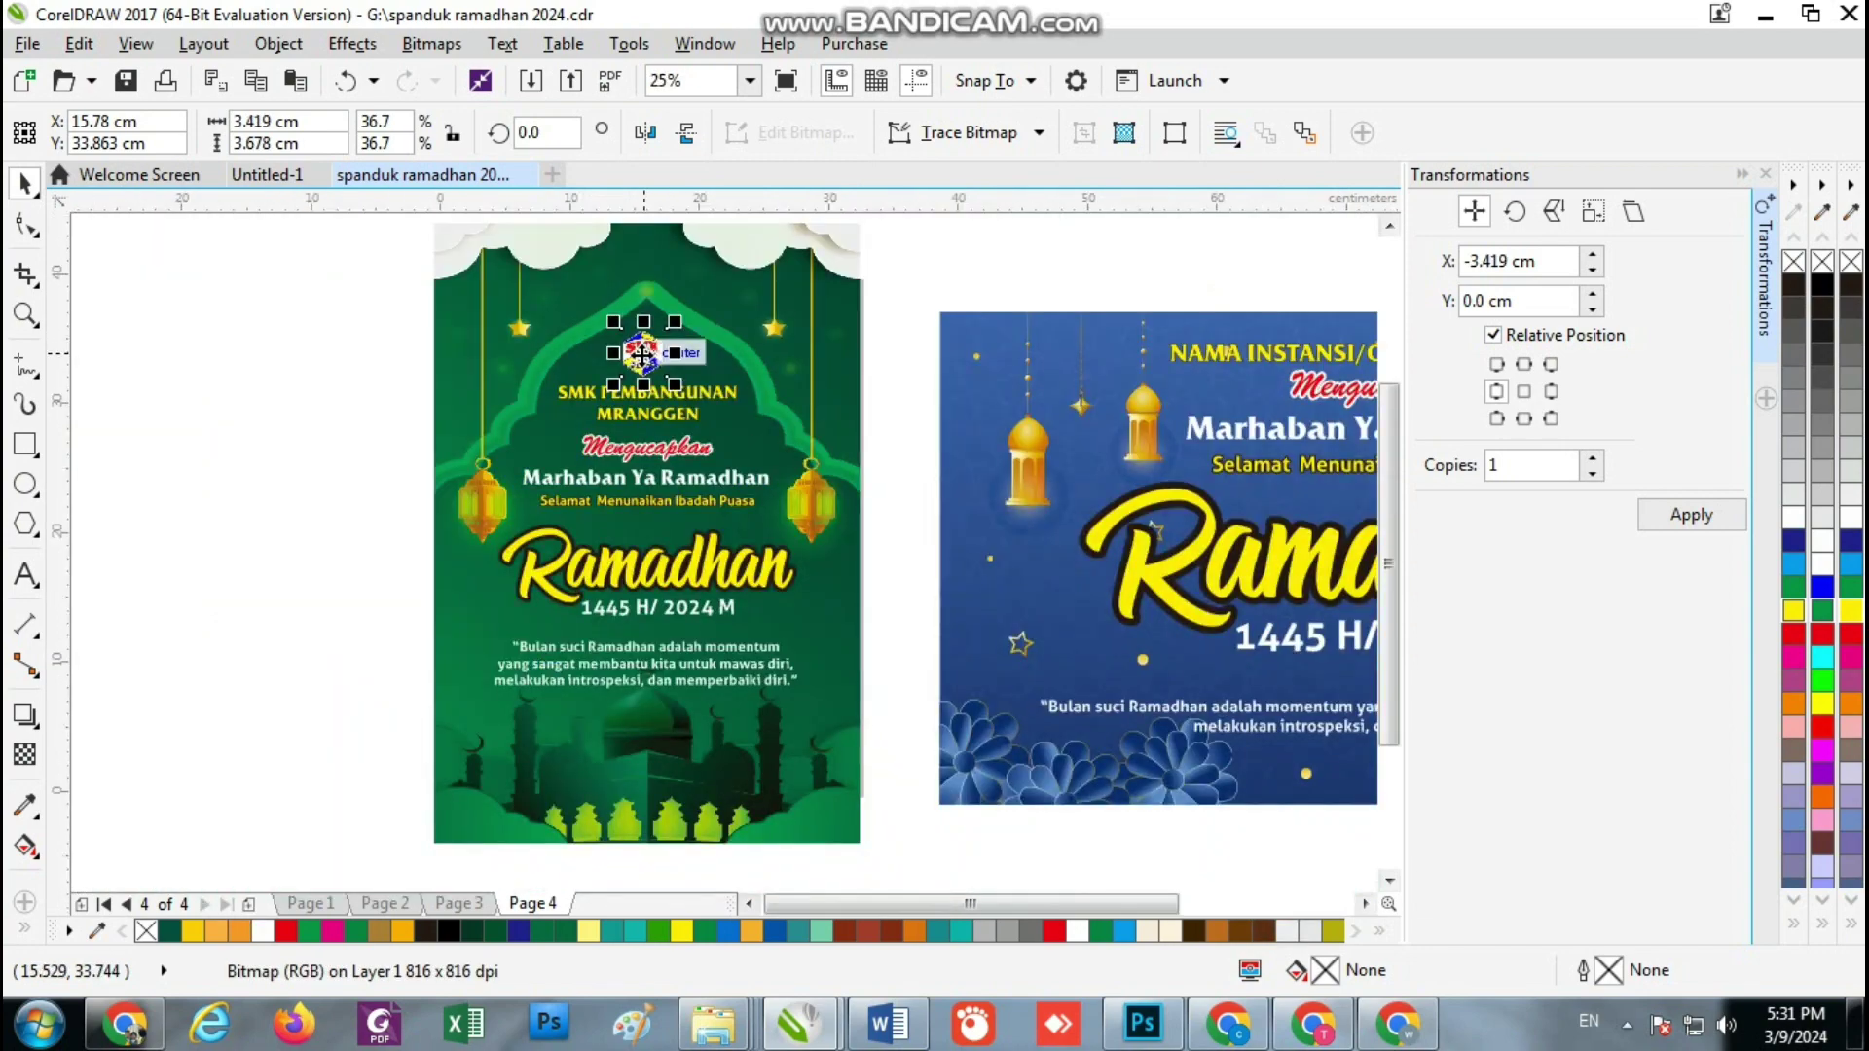
scroll(652, 341, "up", 2)
left_click_drag(652, 341, 656, 358)
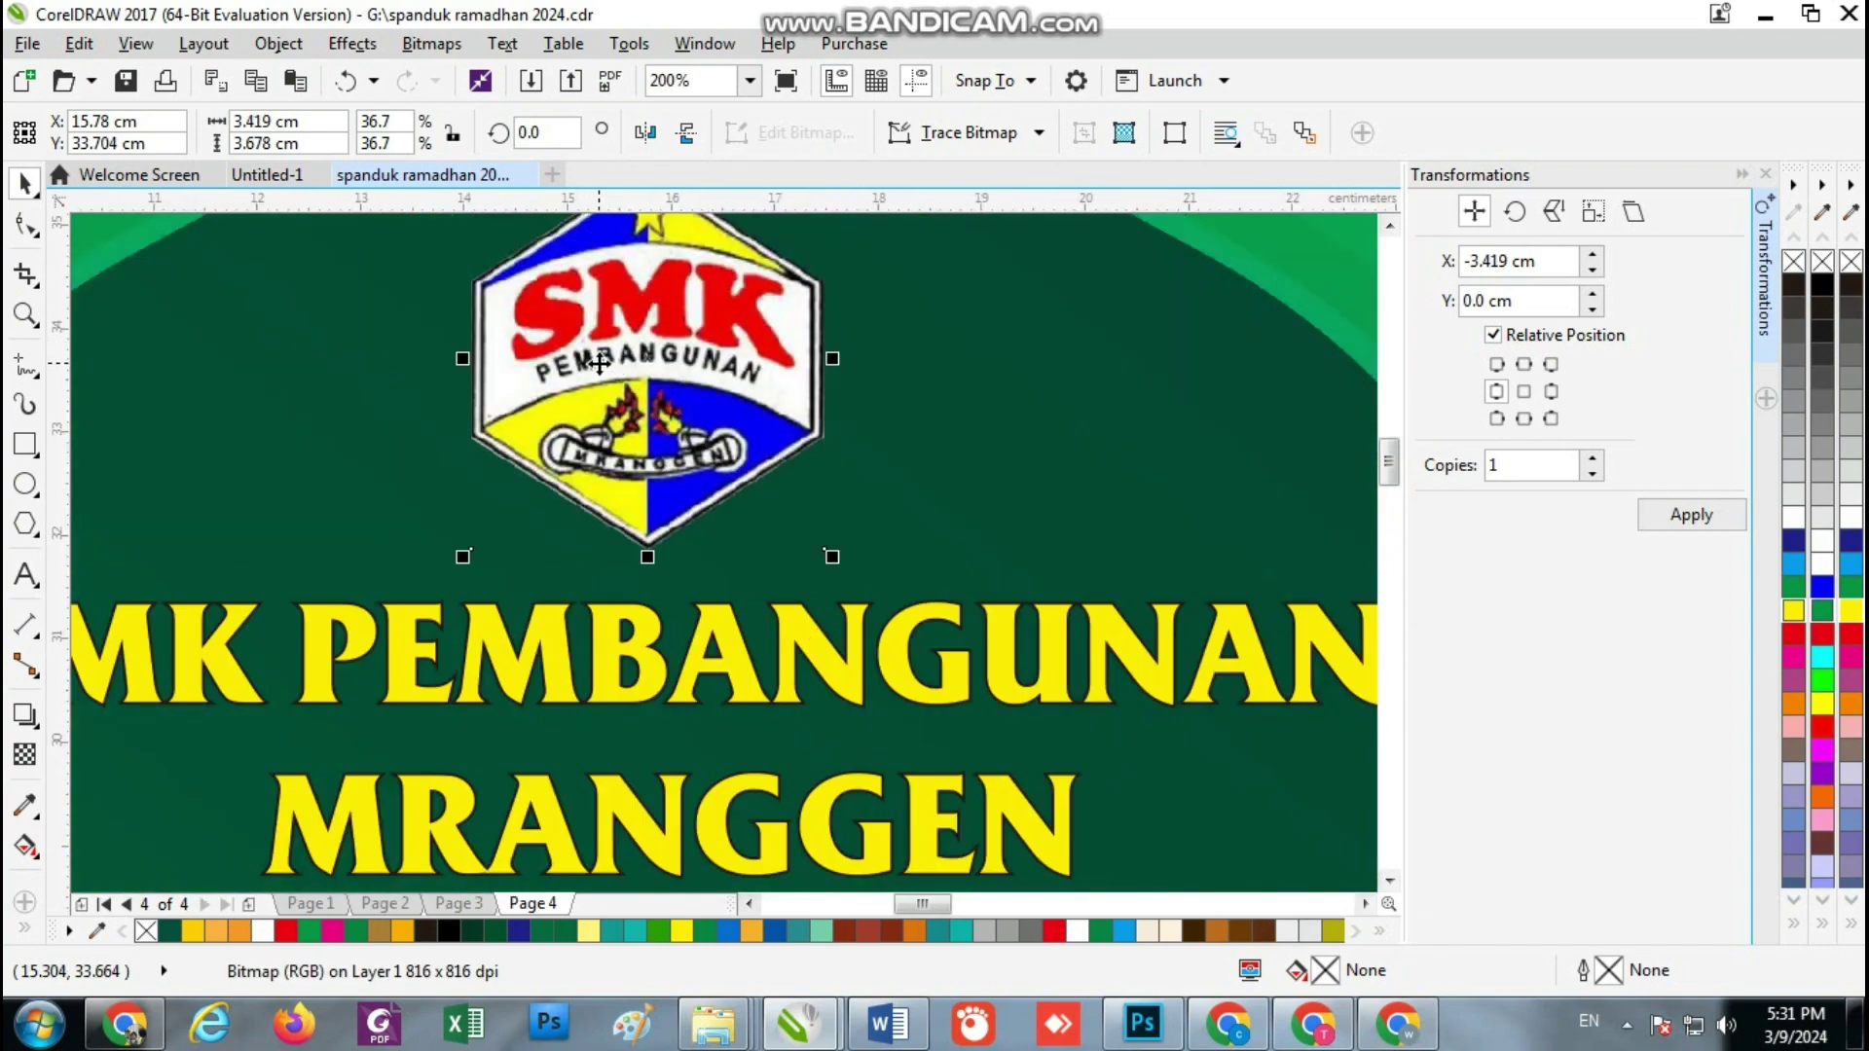
Select the whole green poster, zoom to it and check it in a full-screen preview
scroll(656, 358, "down", 4)
left_click_drag(422, 288, 730, 611)
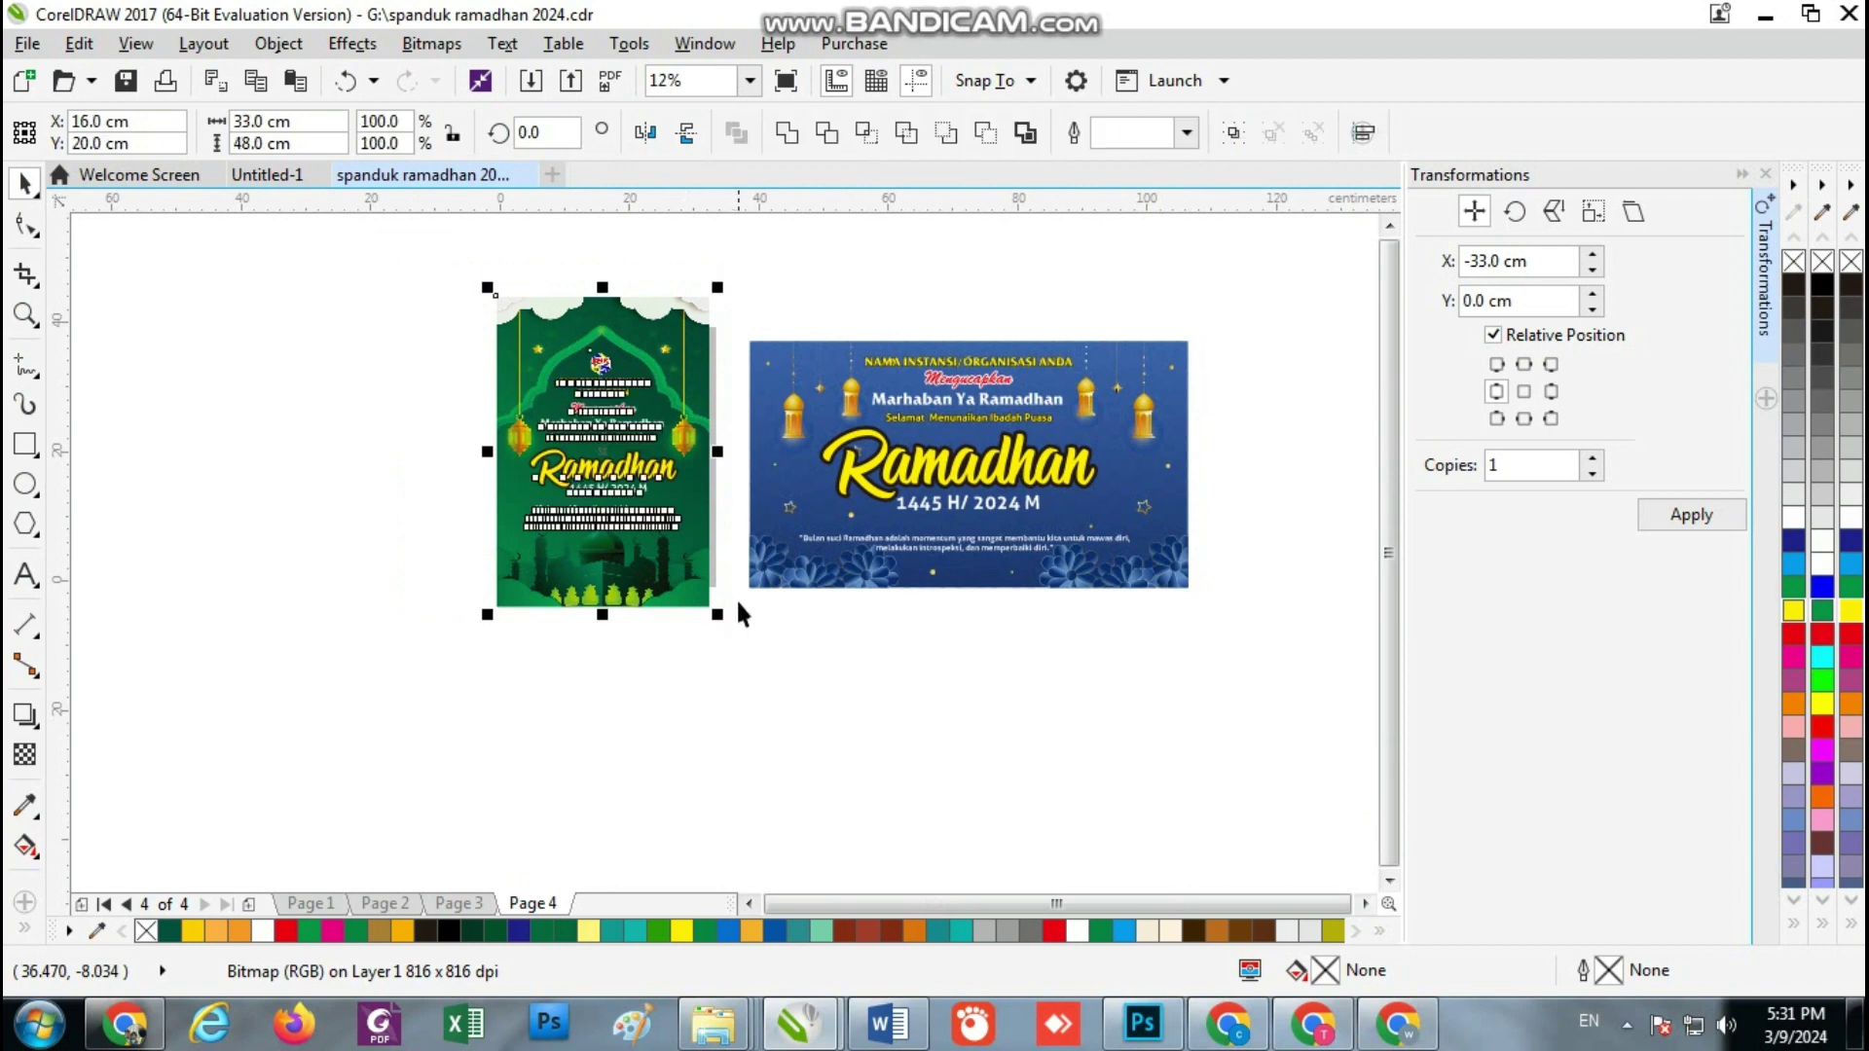
left_click(750, 81)
left_click(725, 130)
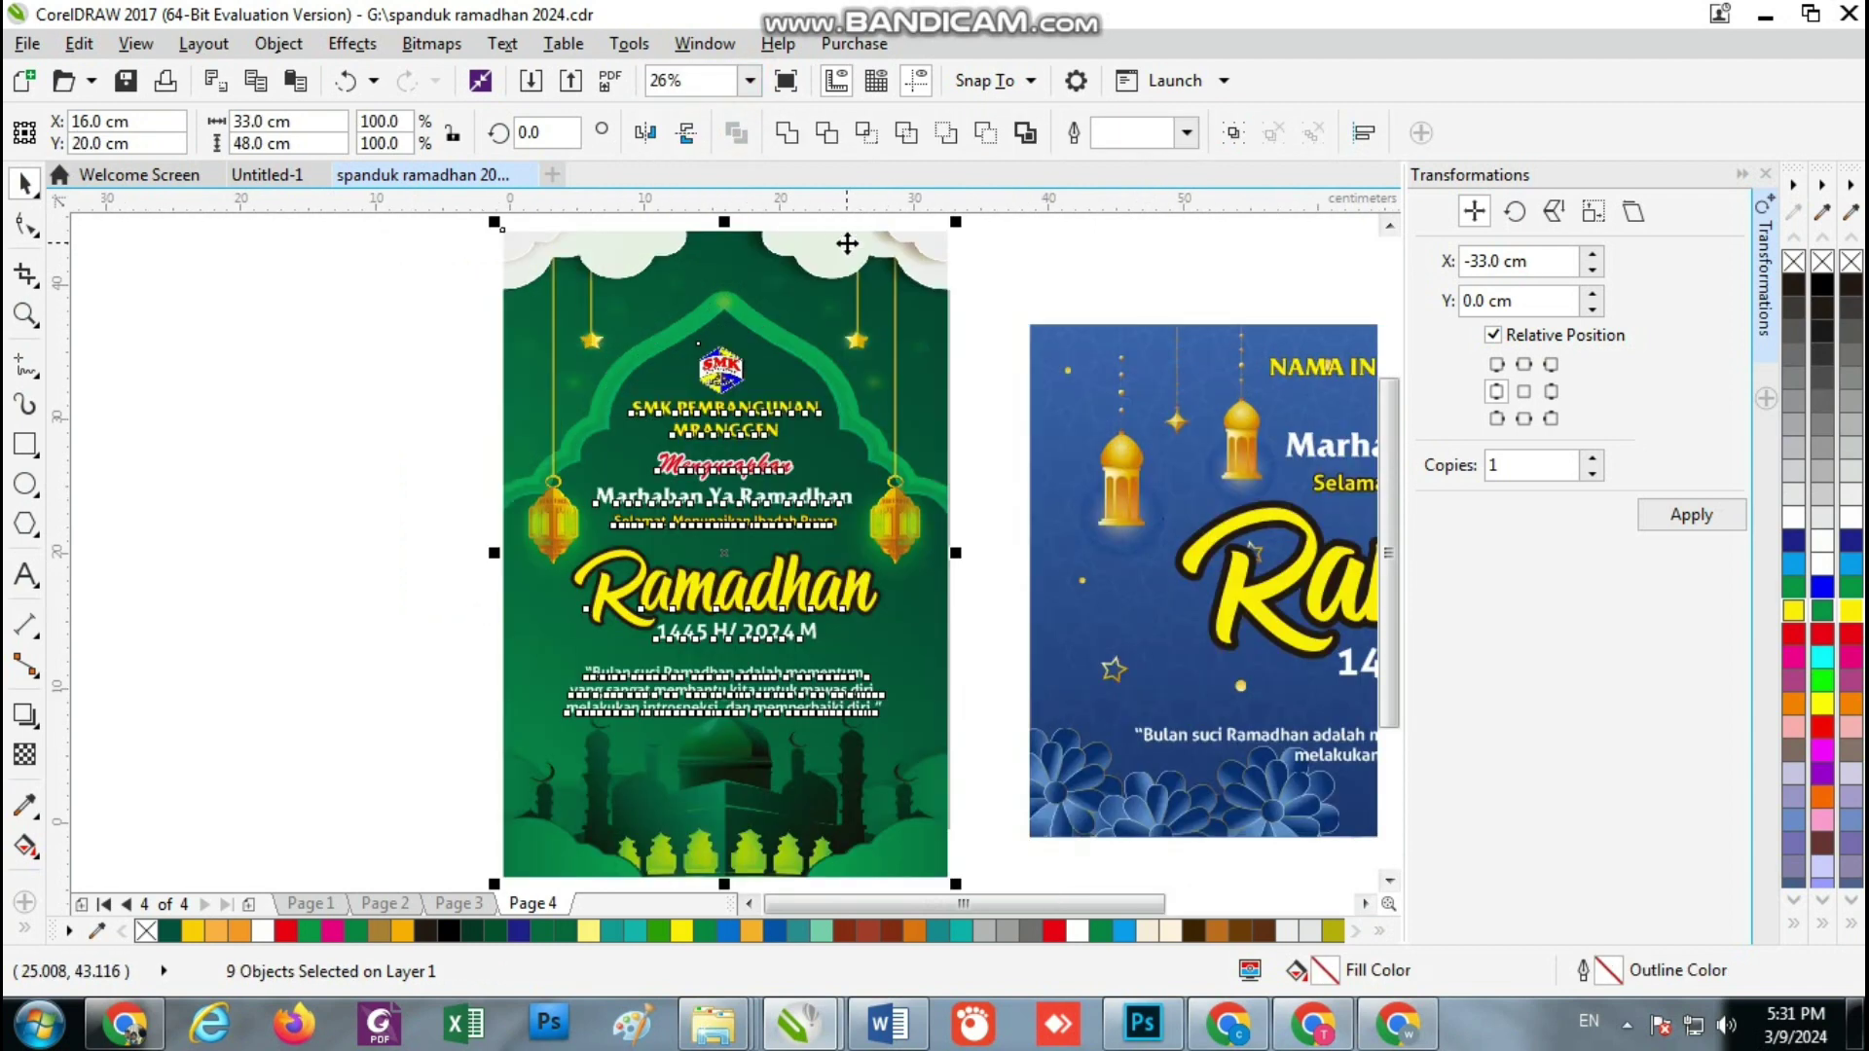
key("F9")
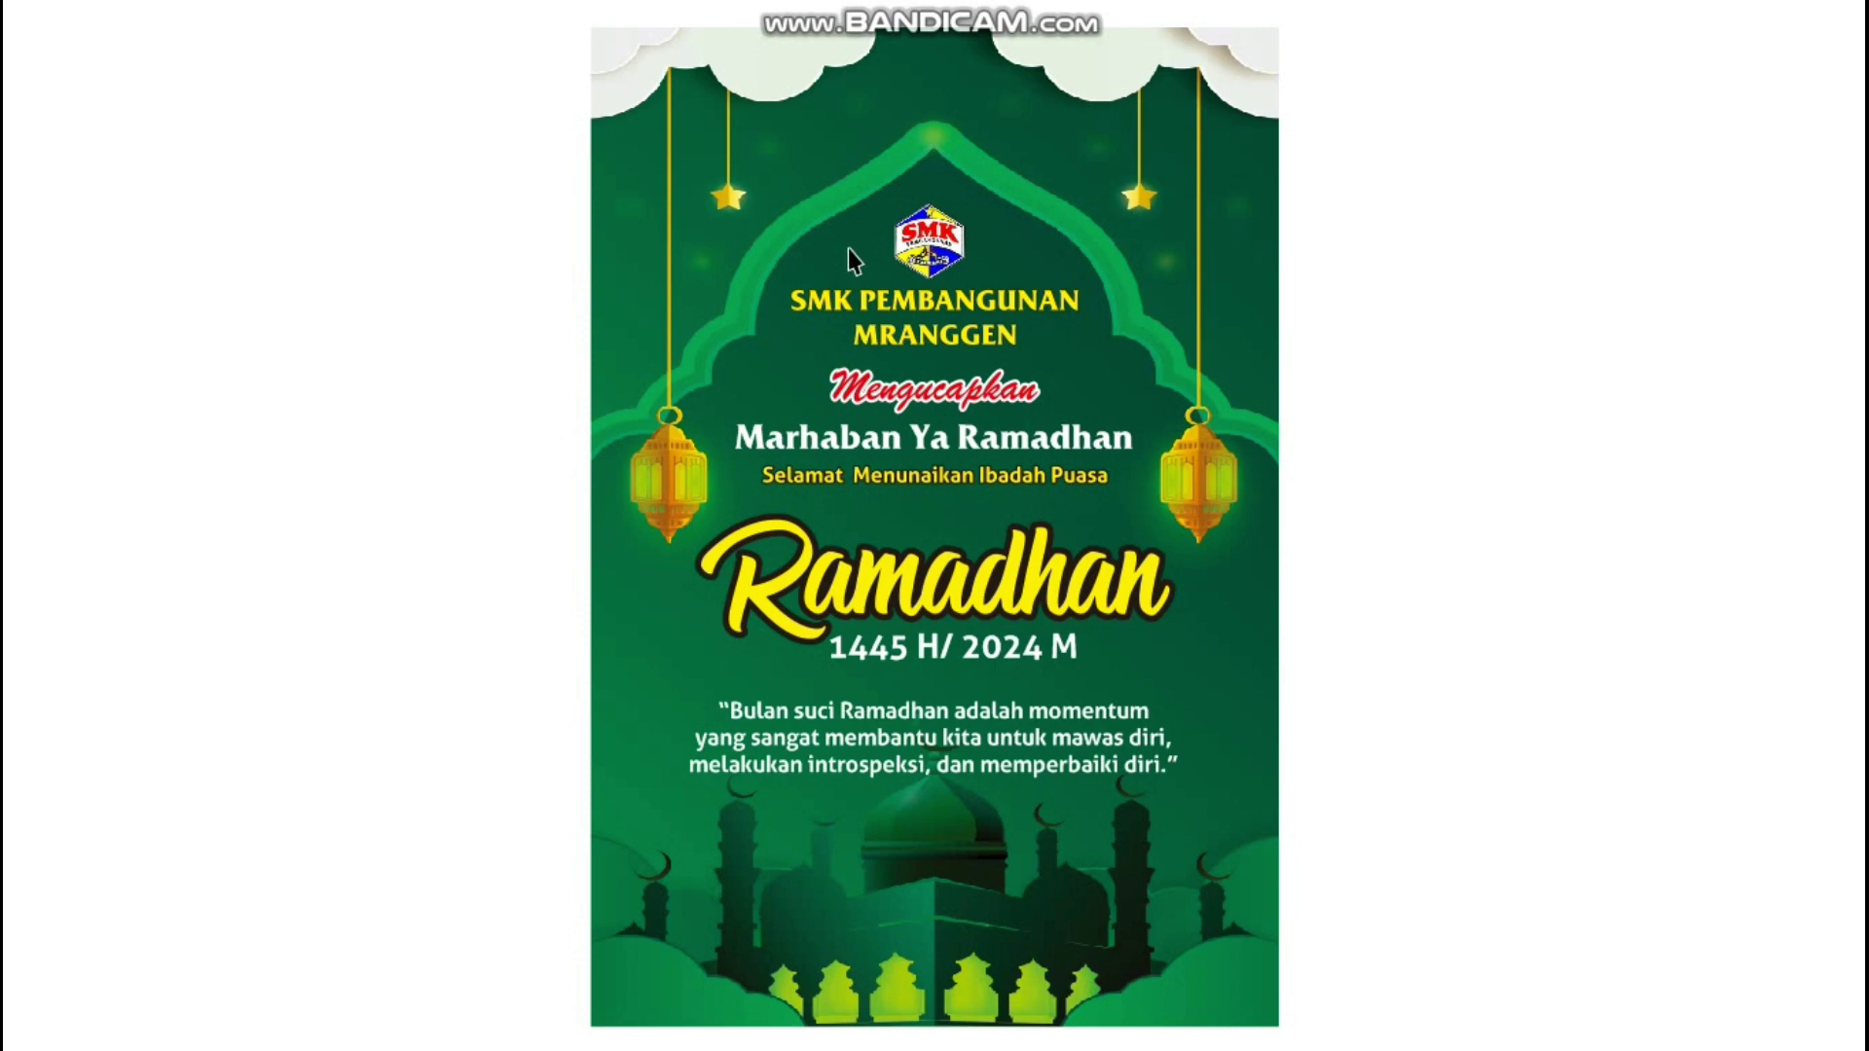
left_click(850, 261)
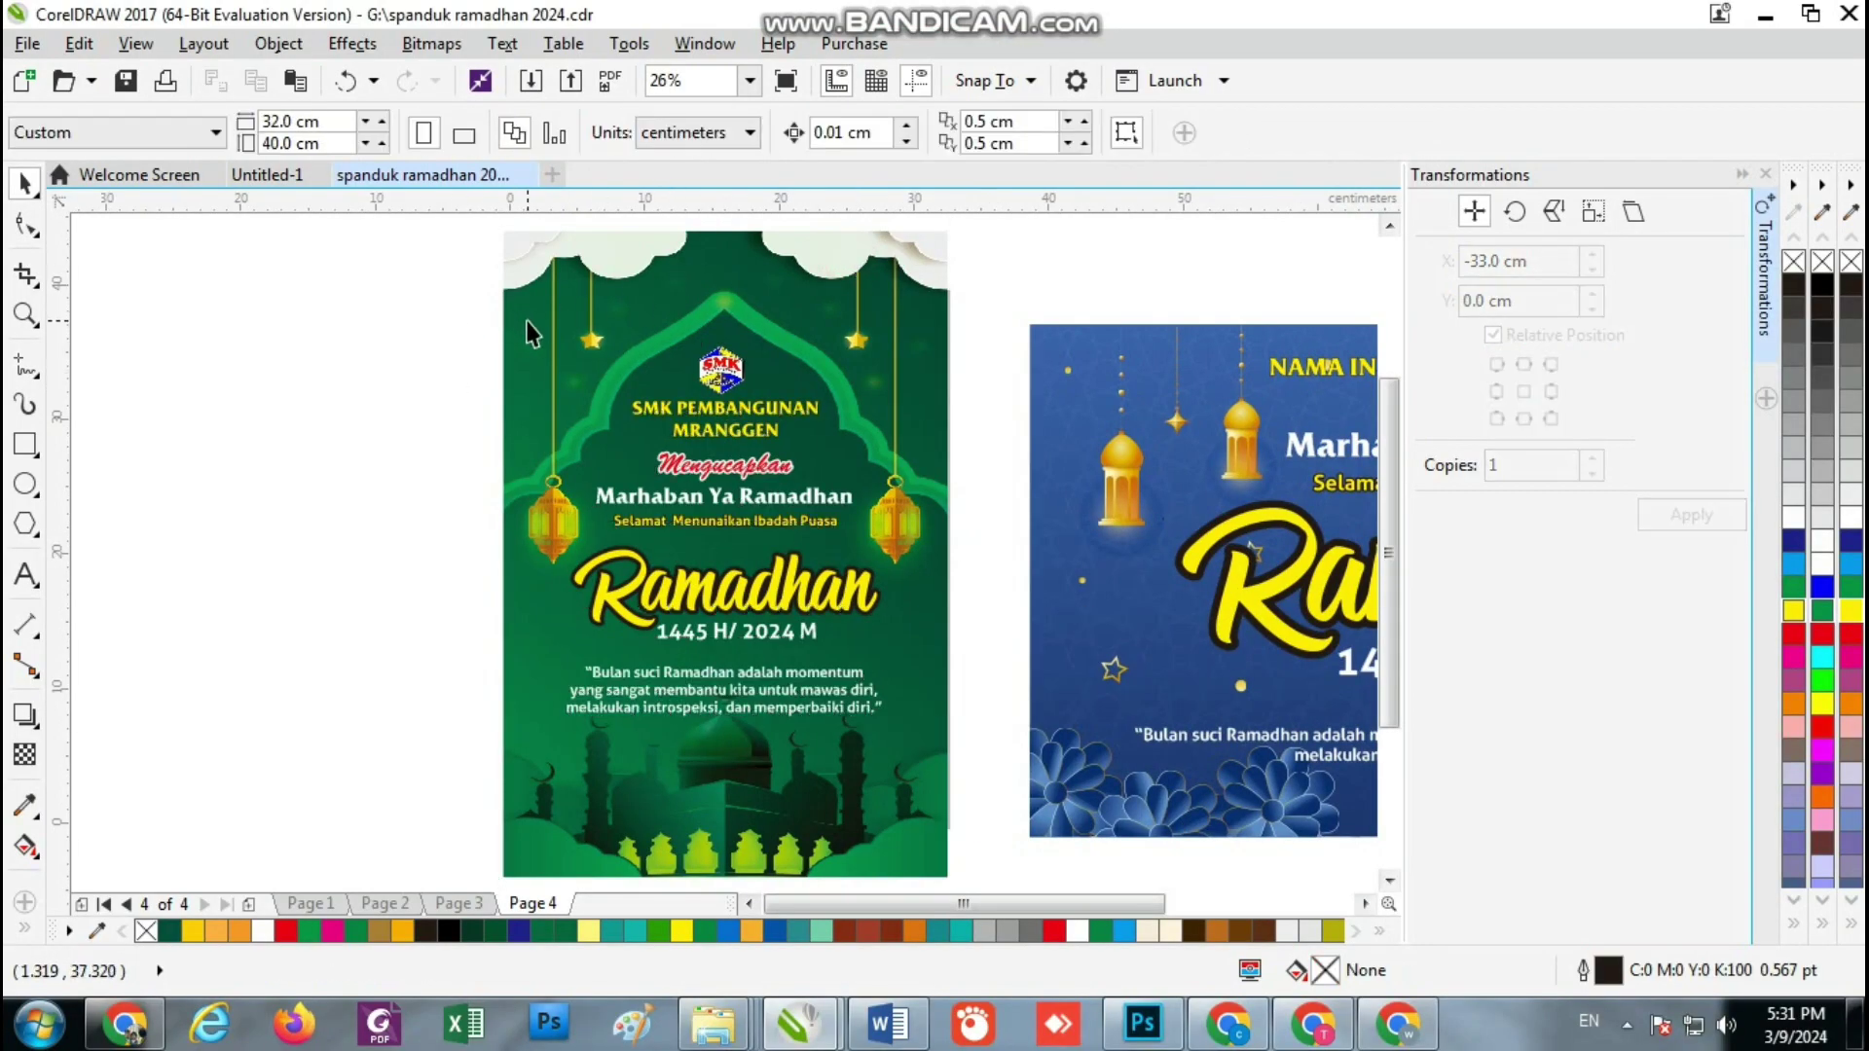
Select the whole blue banner, zoom to it and check it in a full-screen preview
scroll(517, 314, "down", 2)
left_click_drag(744, 282, 1228, 584)
left_click(750, 81)
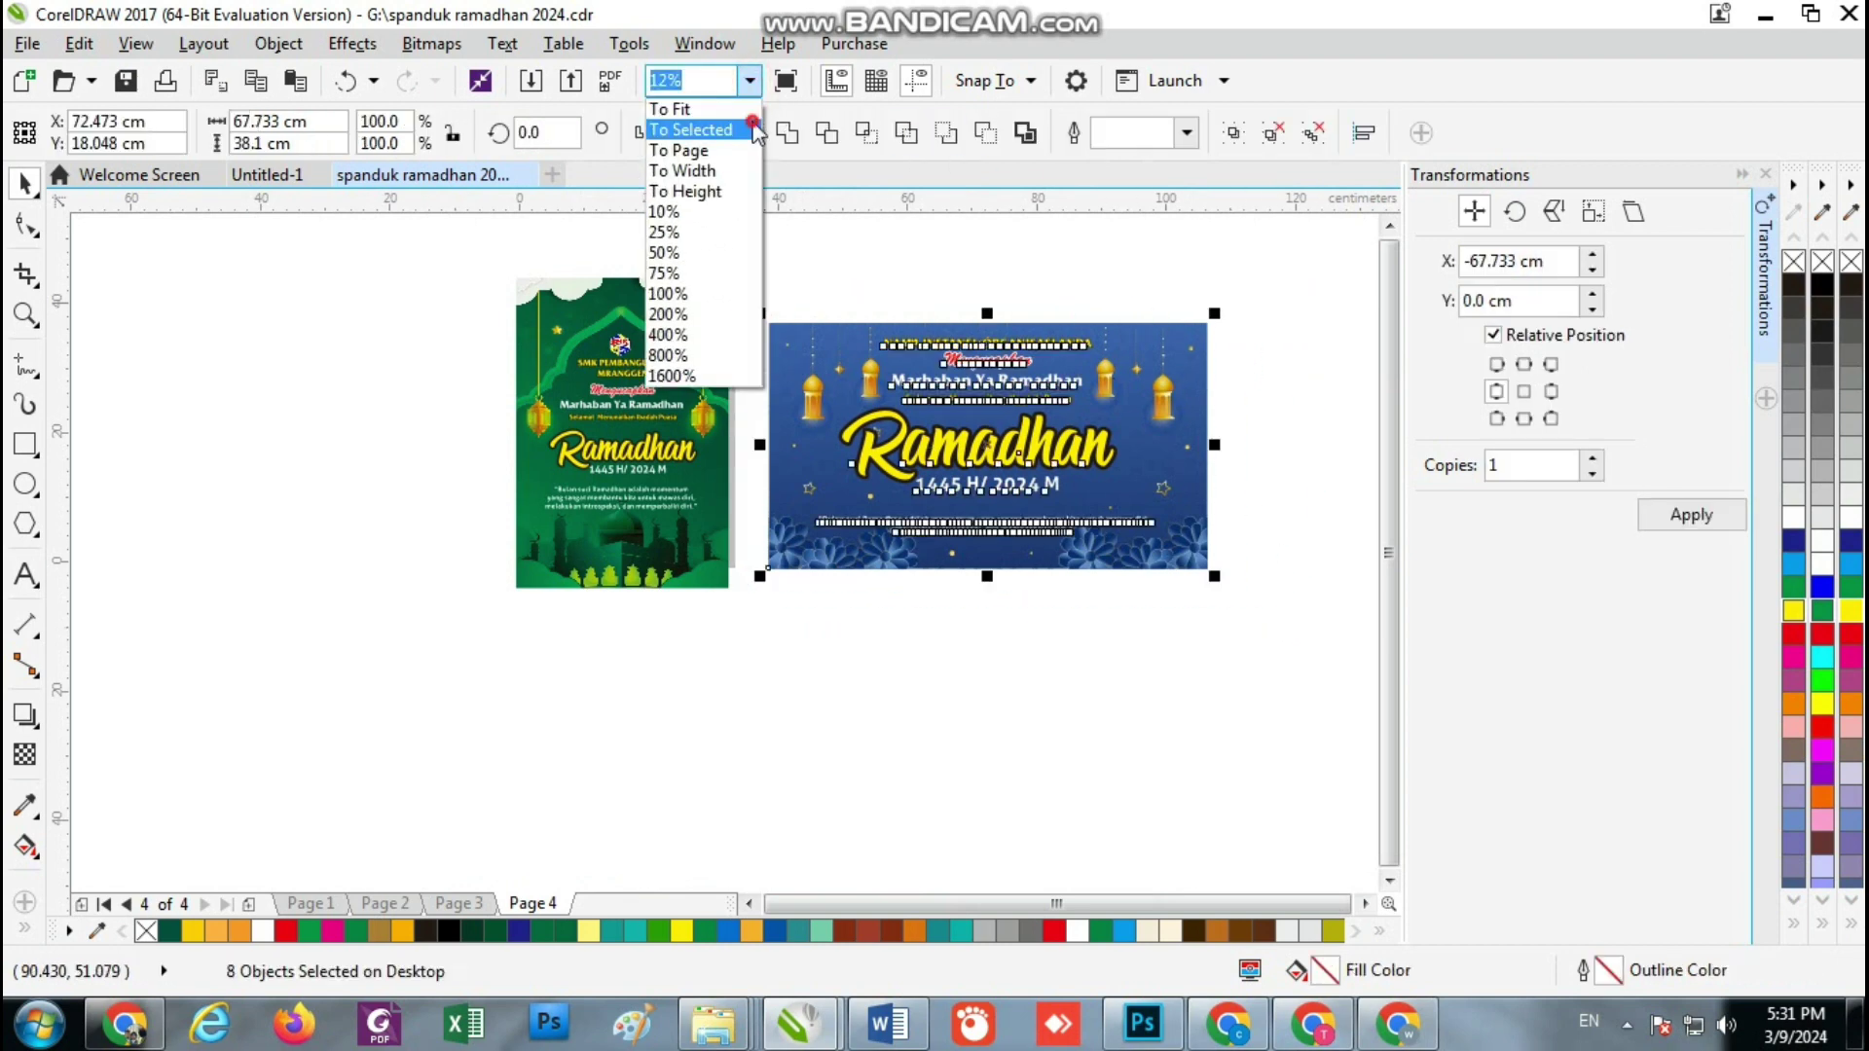
left_click(679, 130)
key("F9")
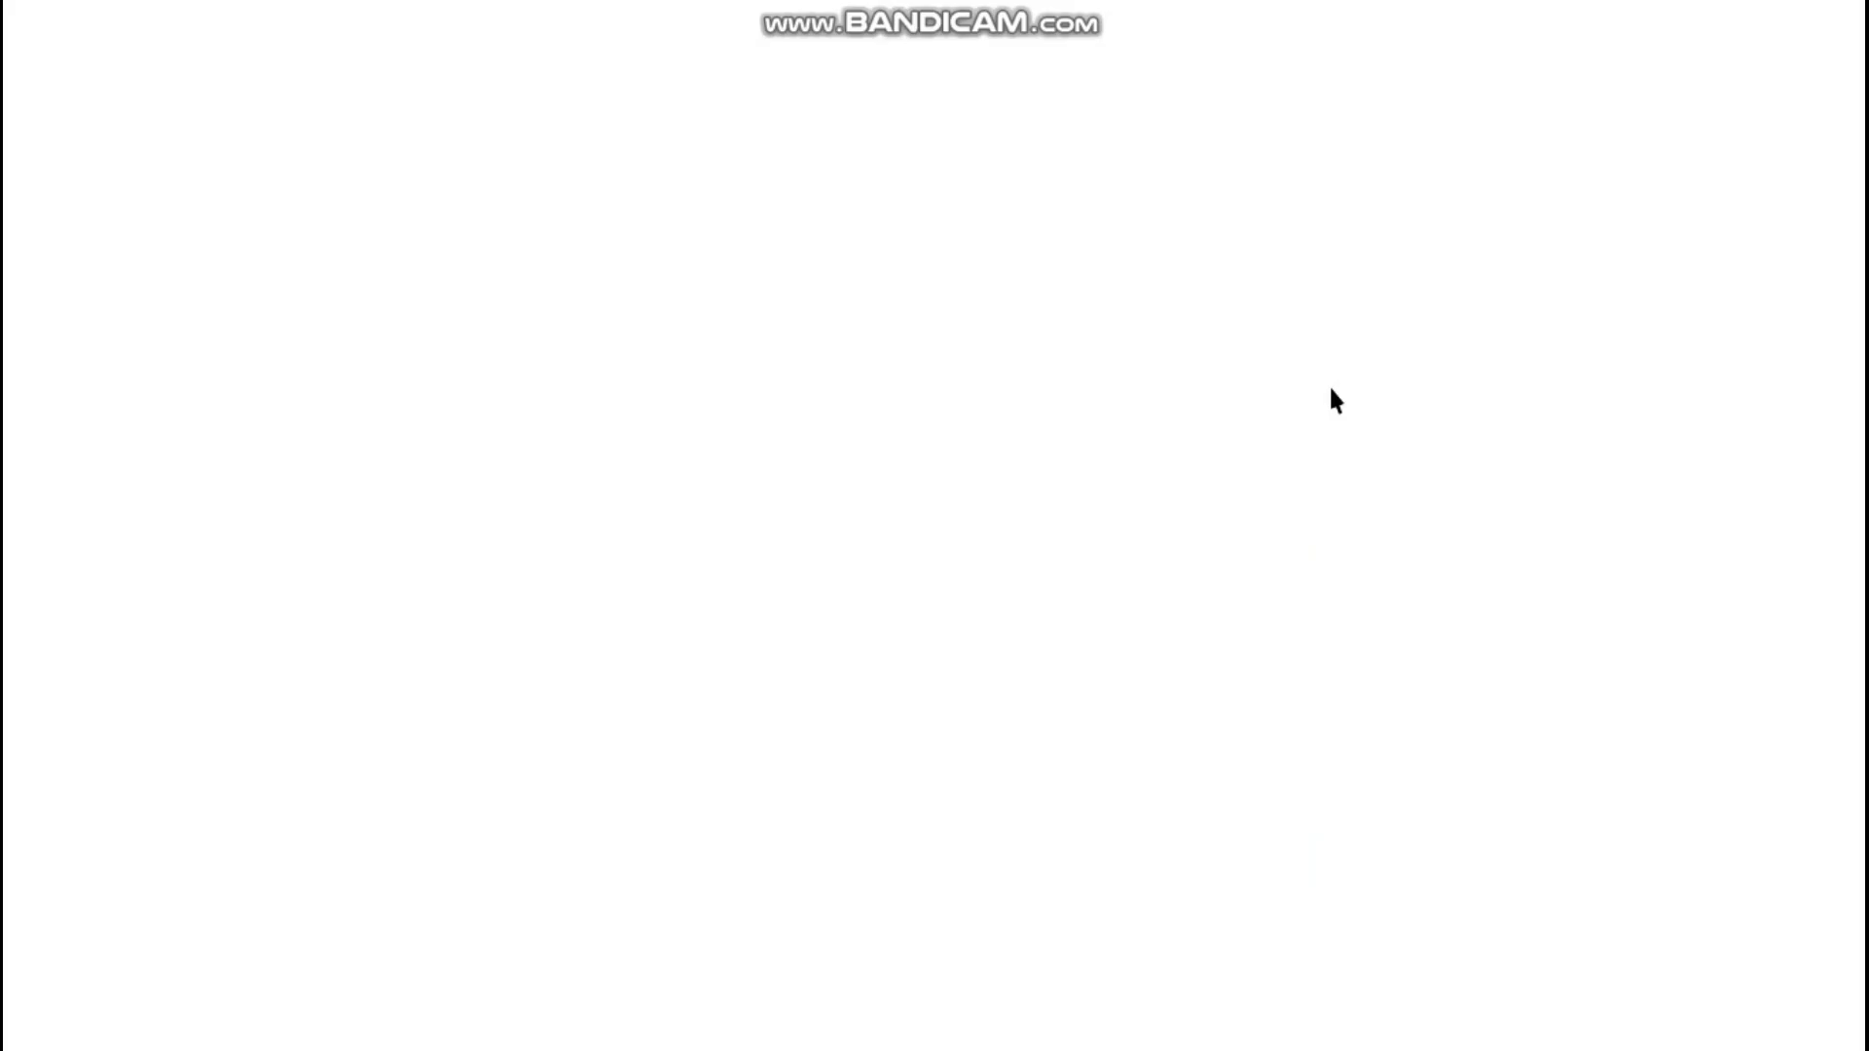
left_click(1164, 505)
scroll(1164, 505, "down", 2)
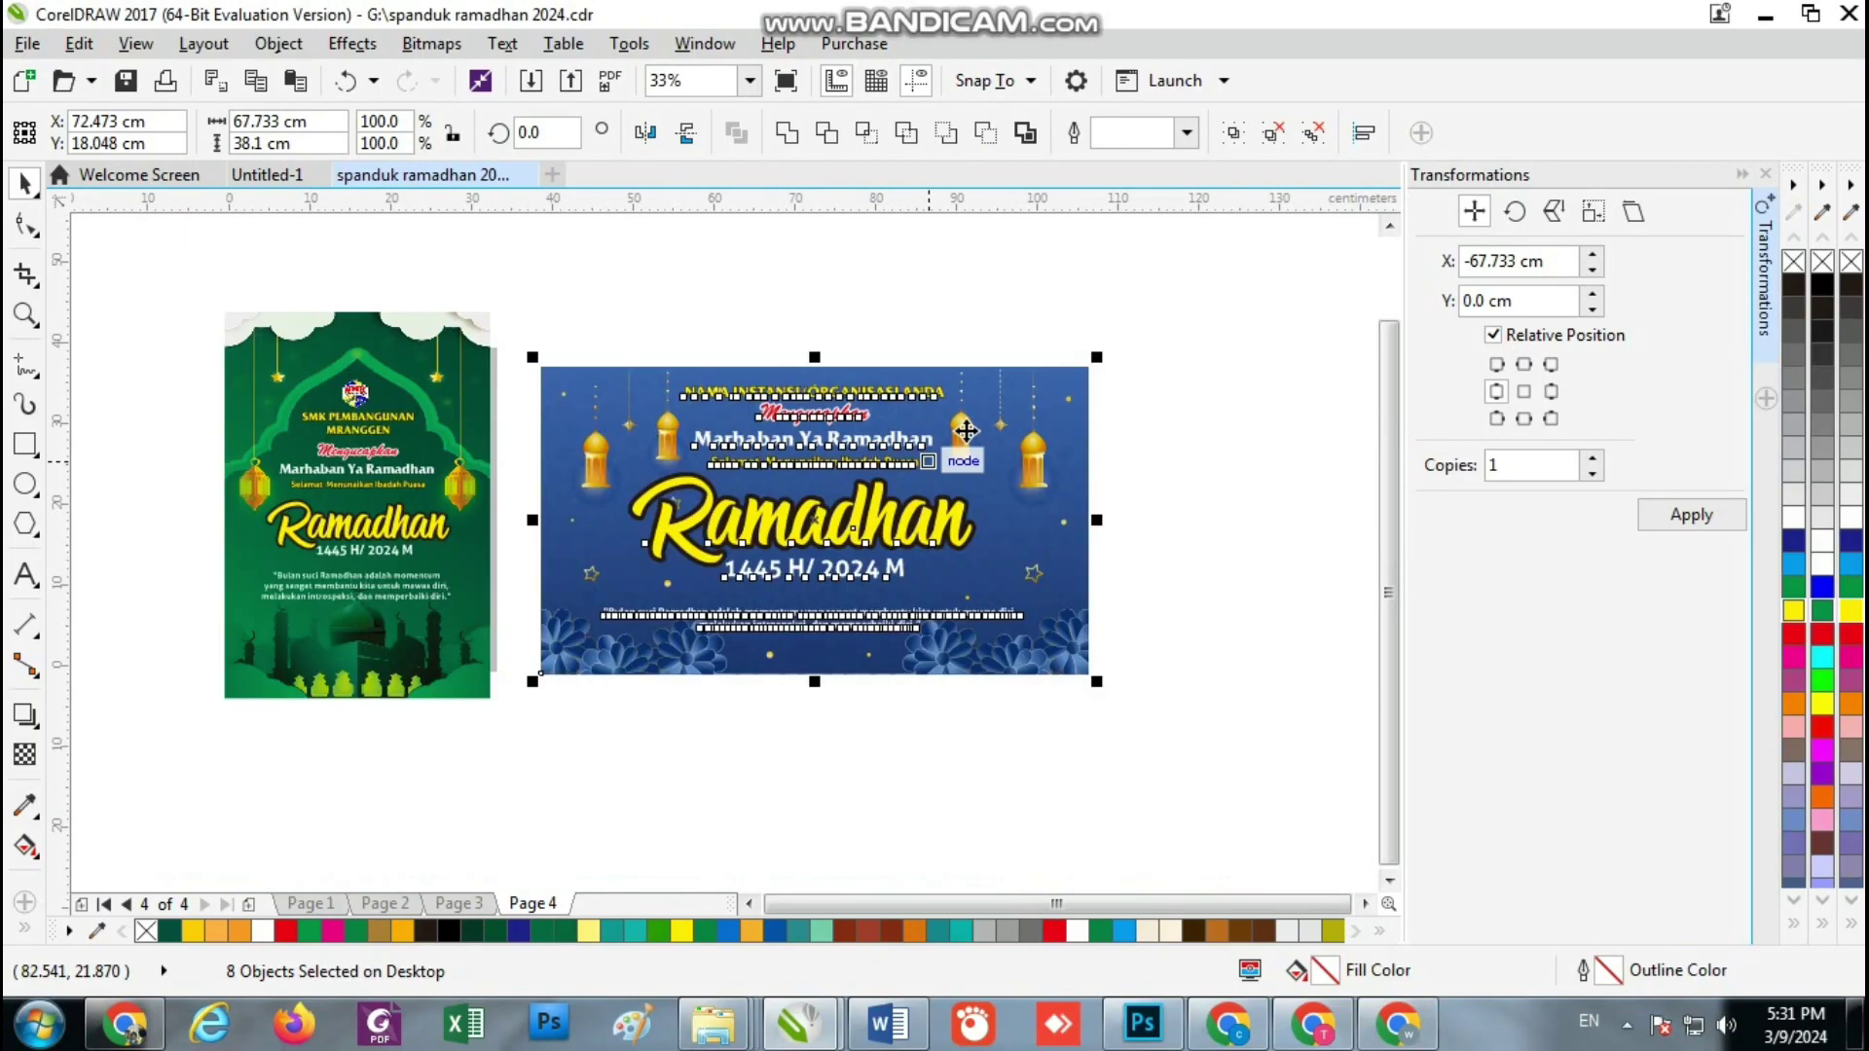
Group all the objects of the blue banner and check the group in a full-screen preview
left_click(1230, 134)
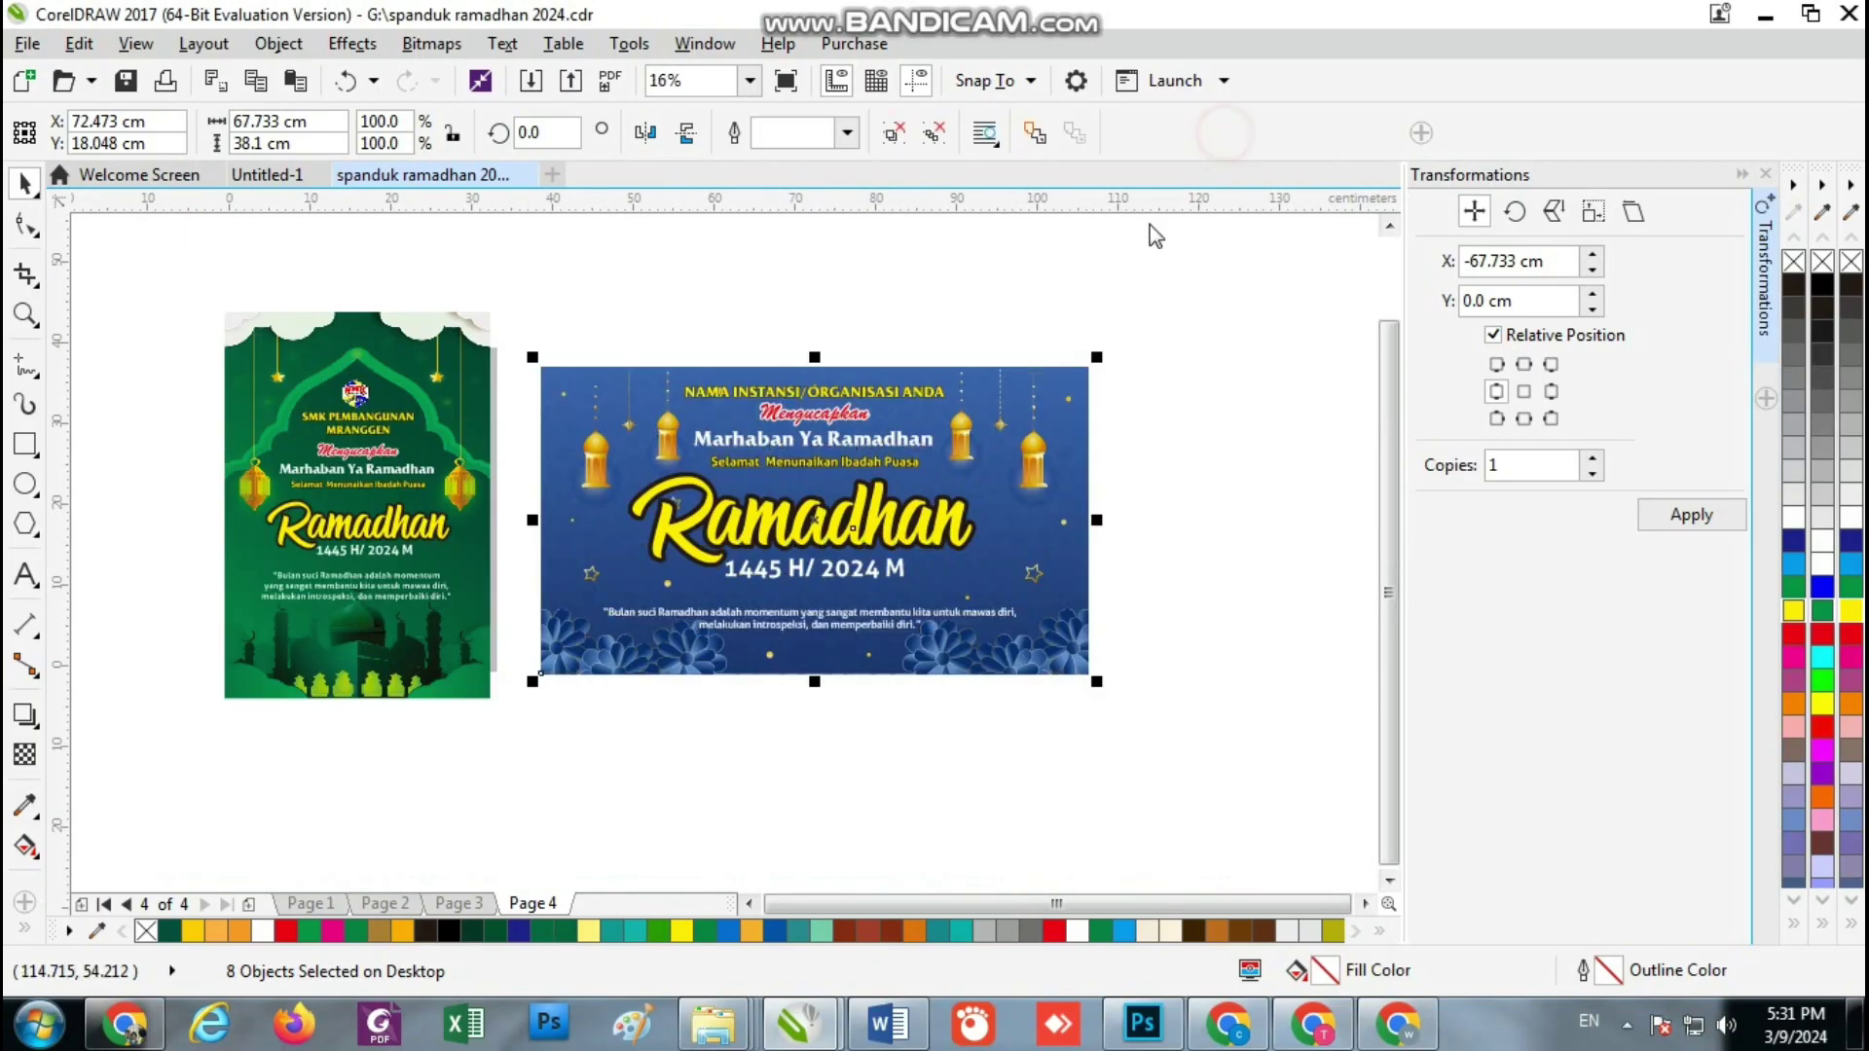
left_click(750, 81)
left_click(725, 130)
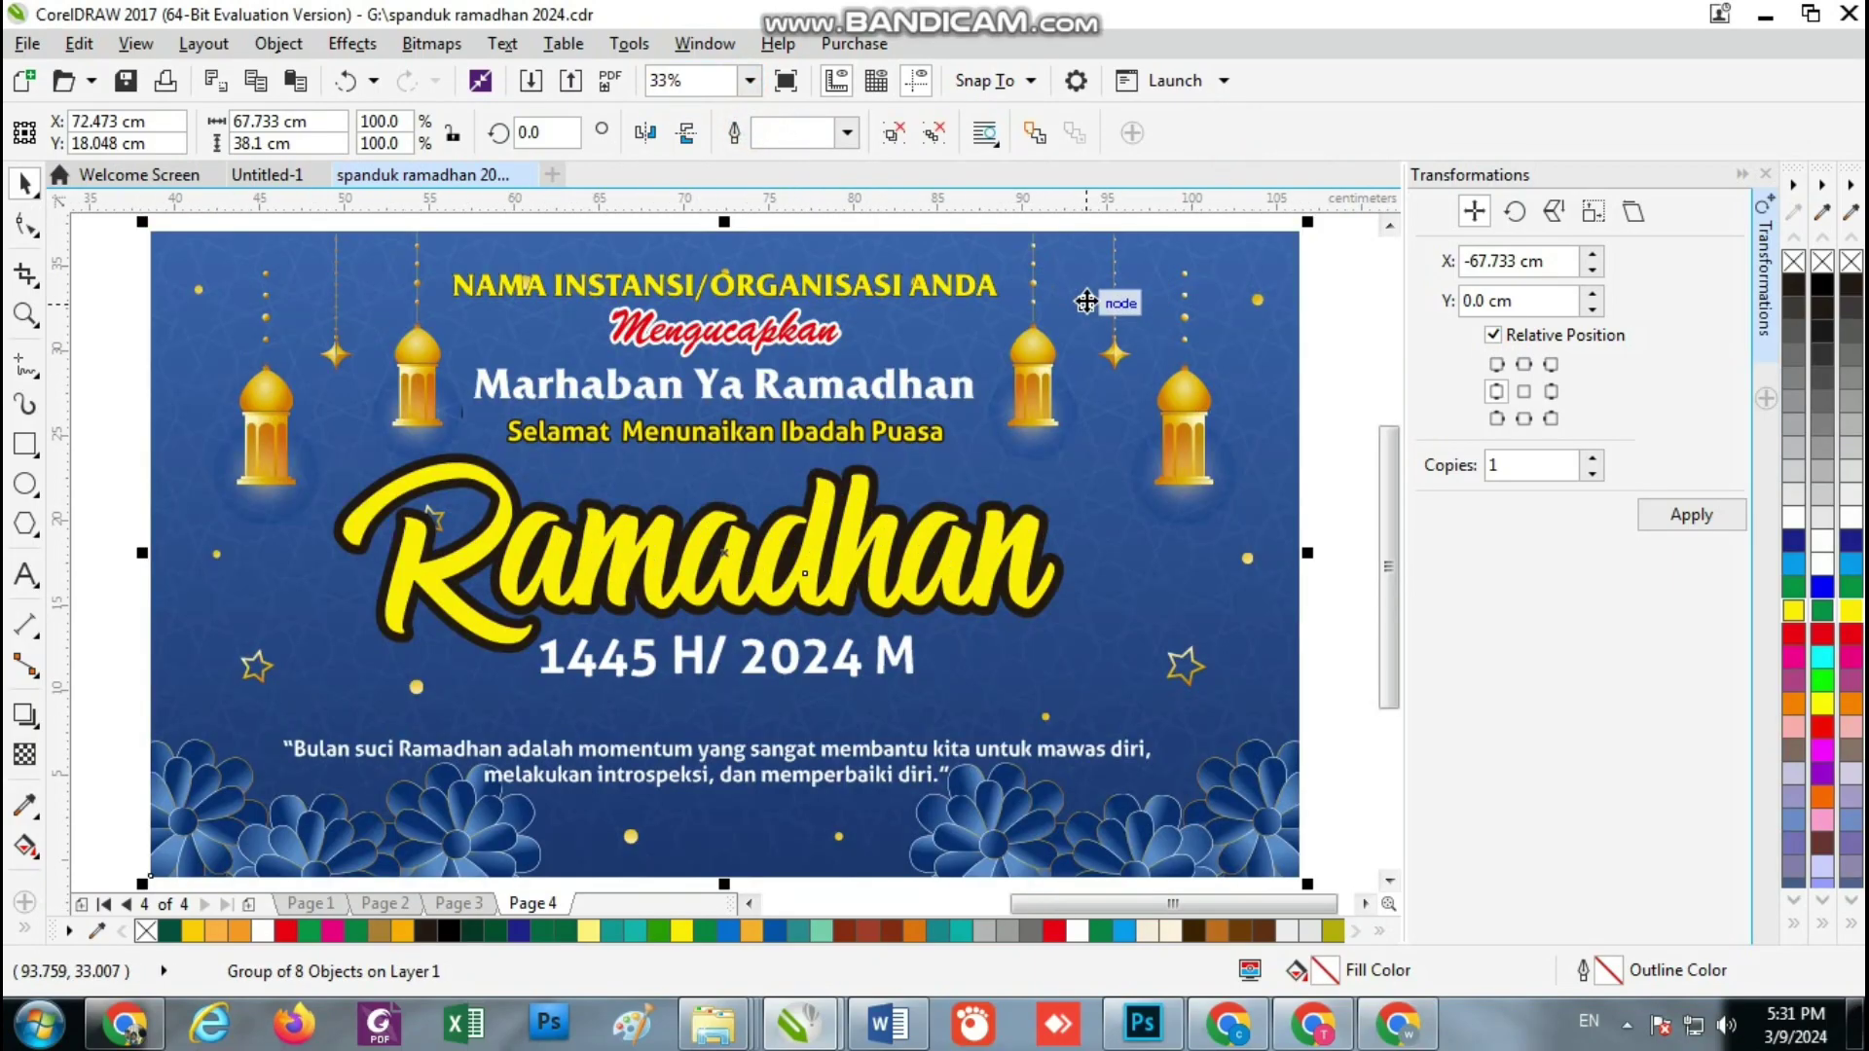
key("F9")
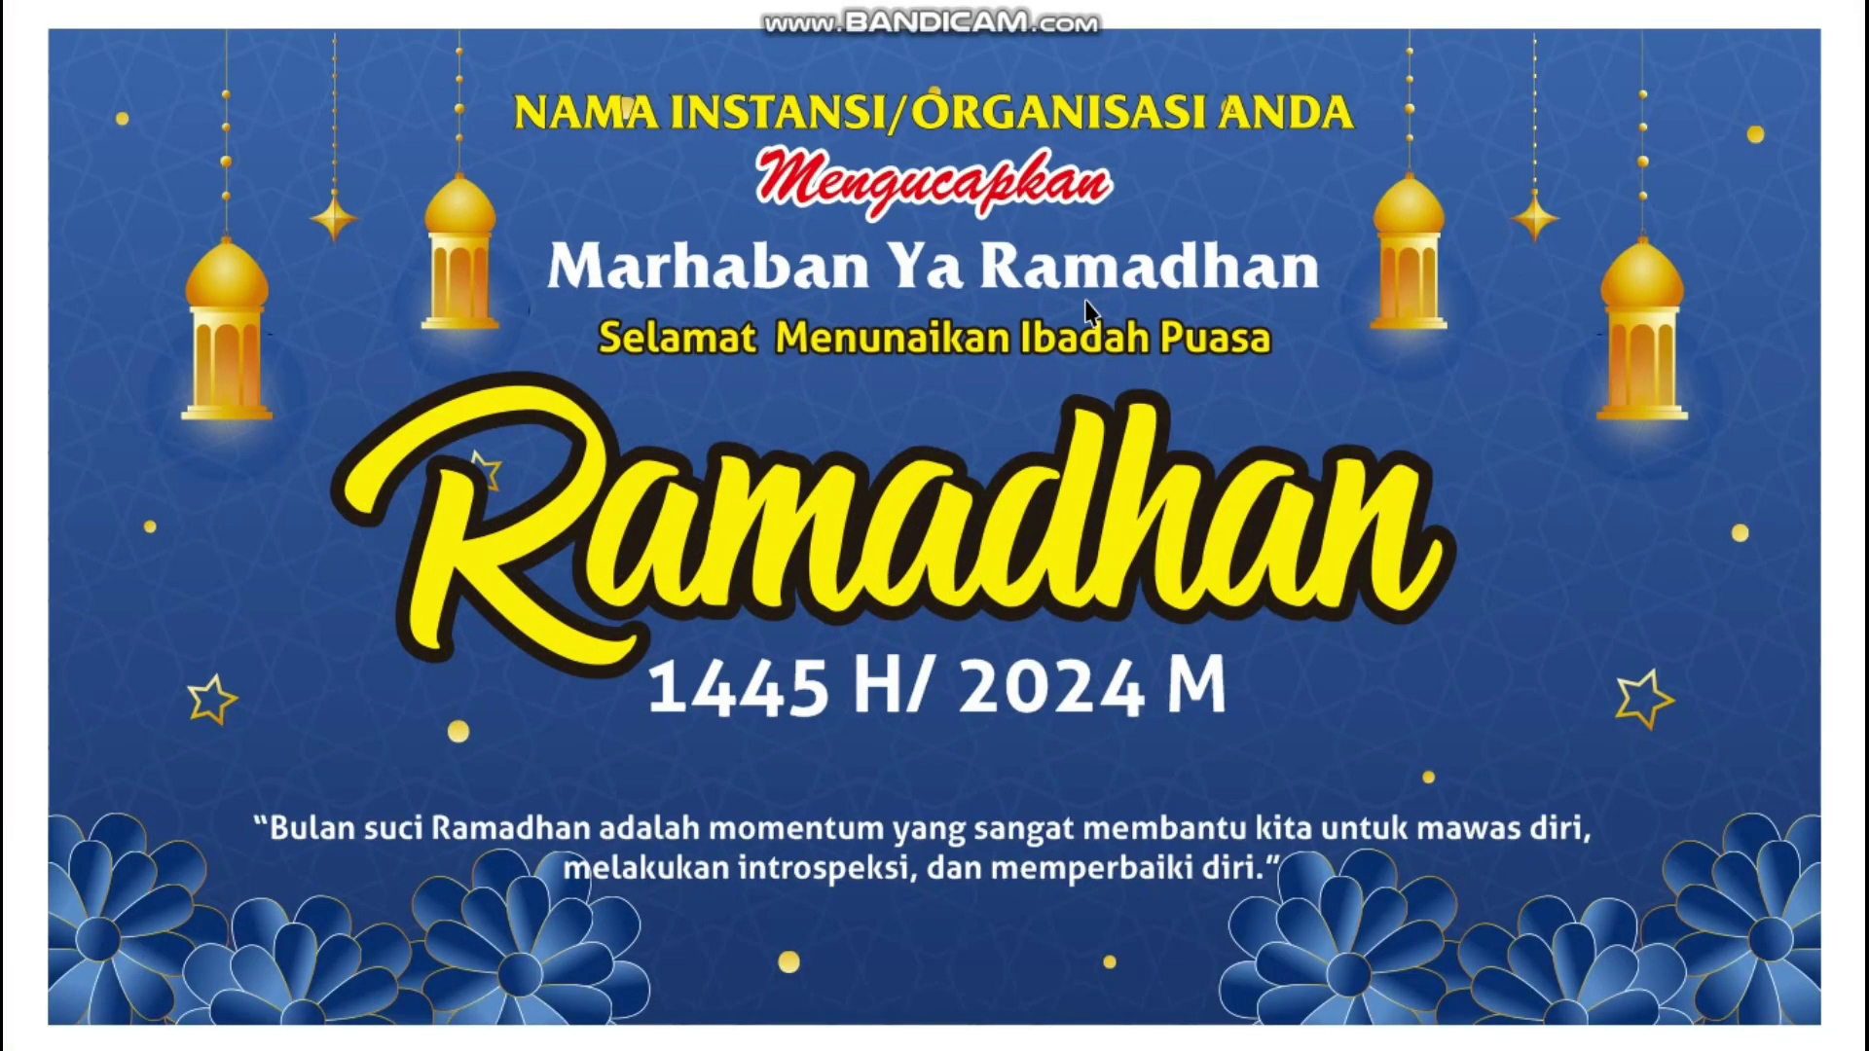
key("Escape")
scroll(1088, 310, "down", 2)
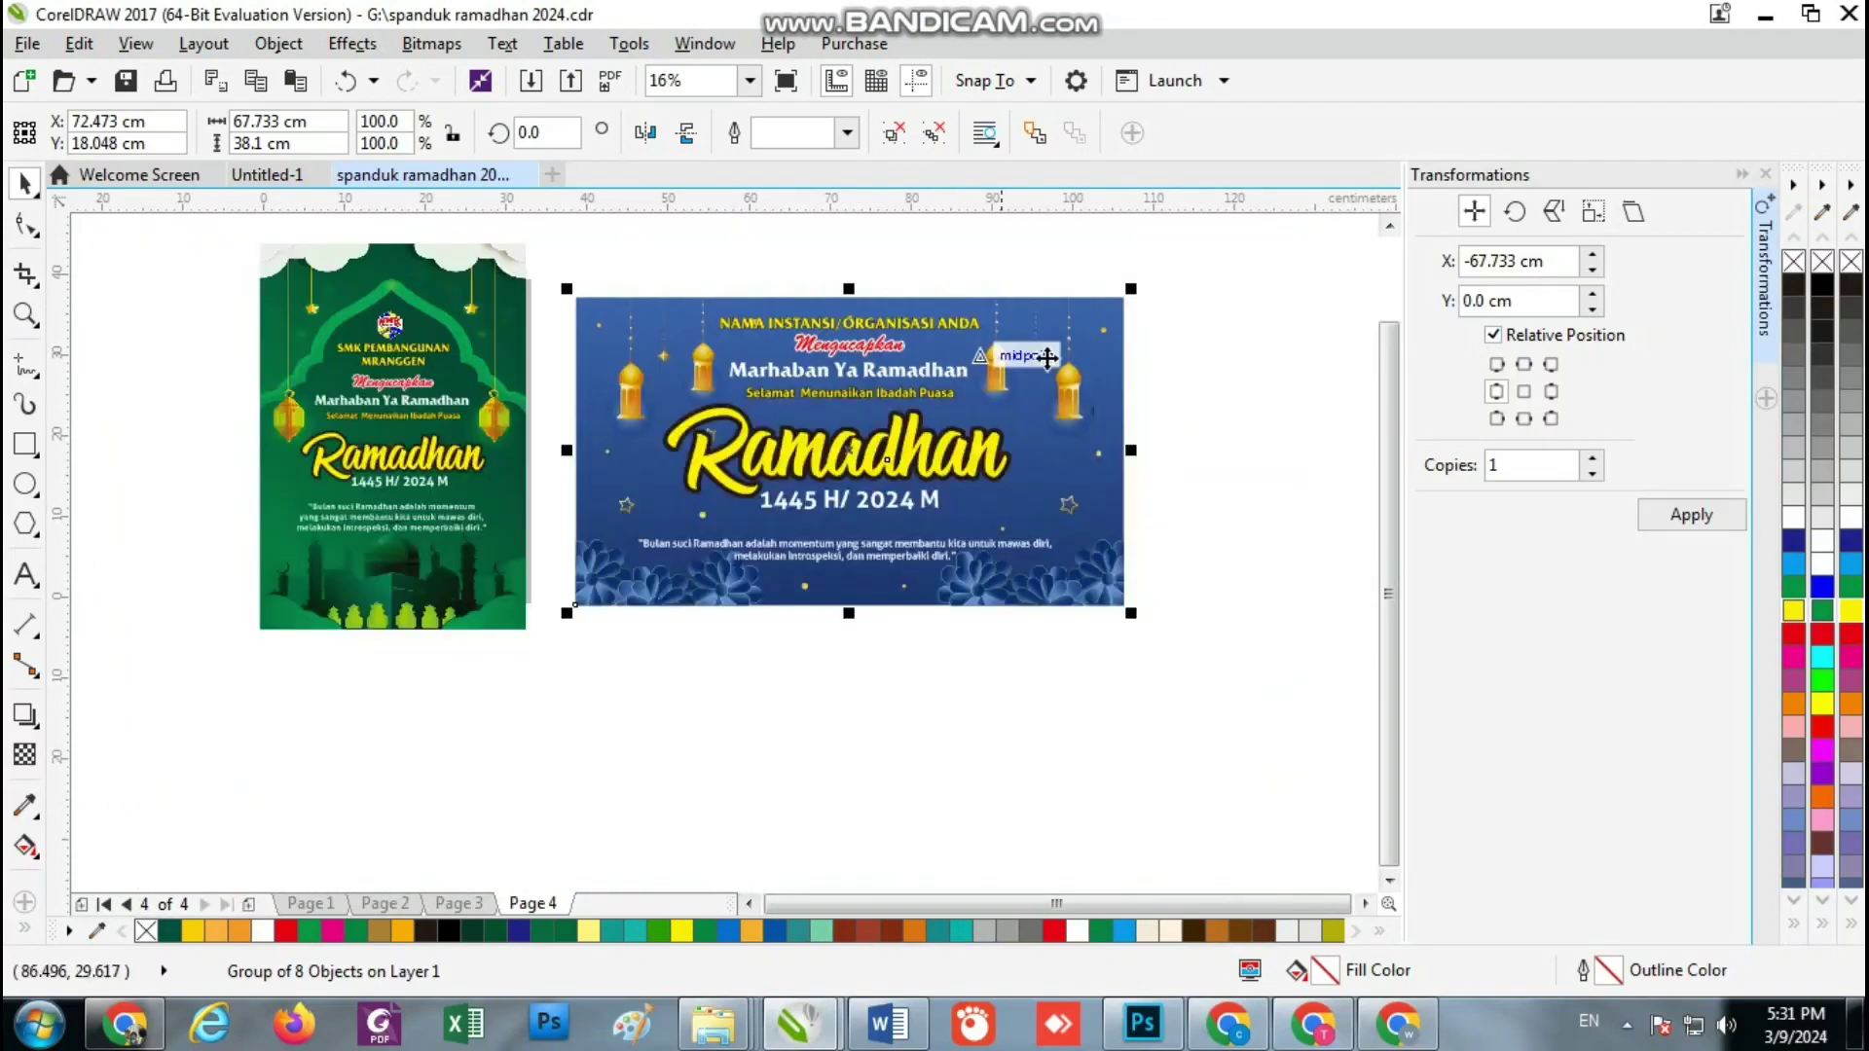
Select the green poster and the blue banner together and zoom to view both designs
left_click(1184, 307)
scroll(1184, 307, "down", 1)
left_click_drag(1187, 279, 521, 558)
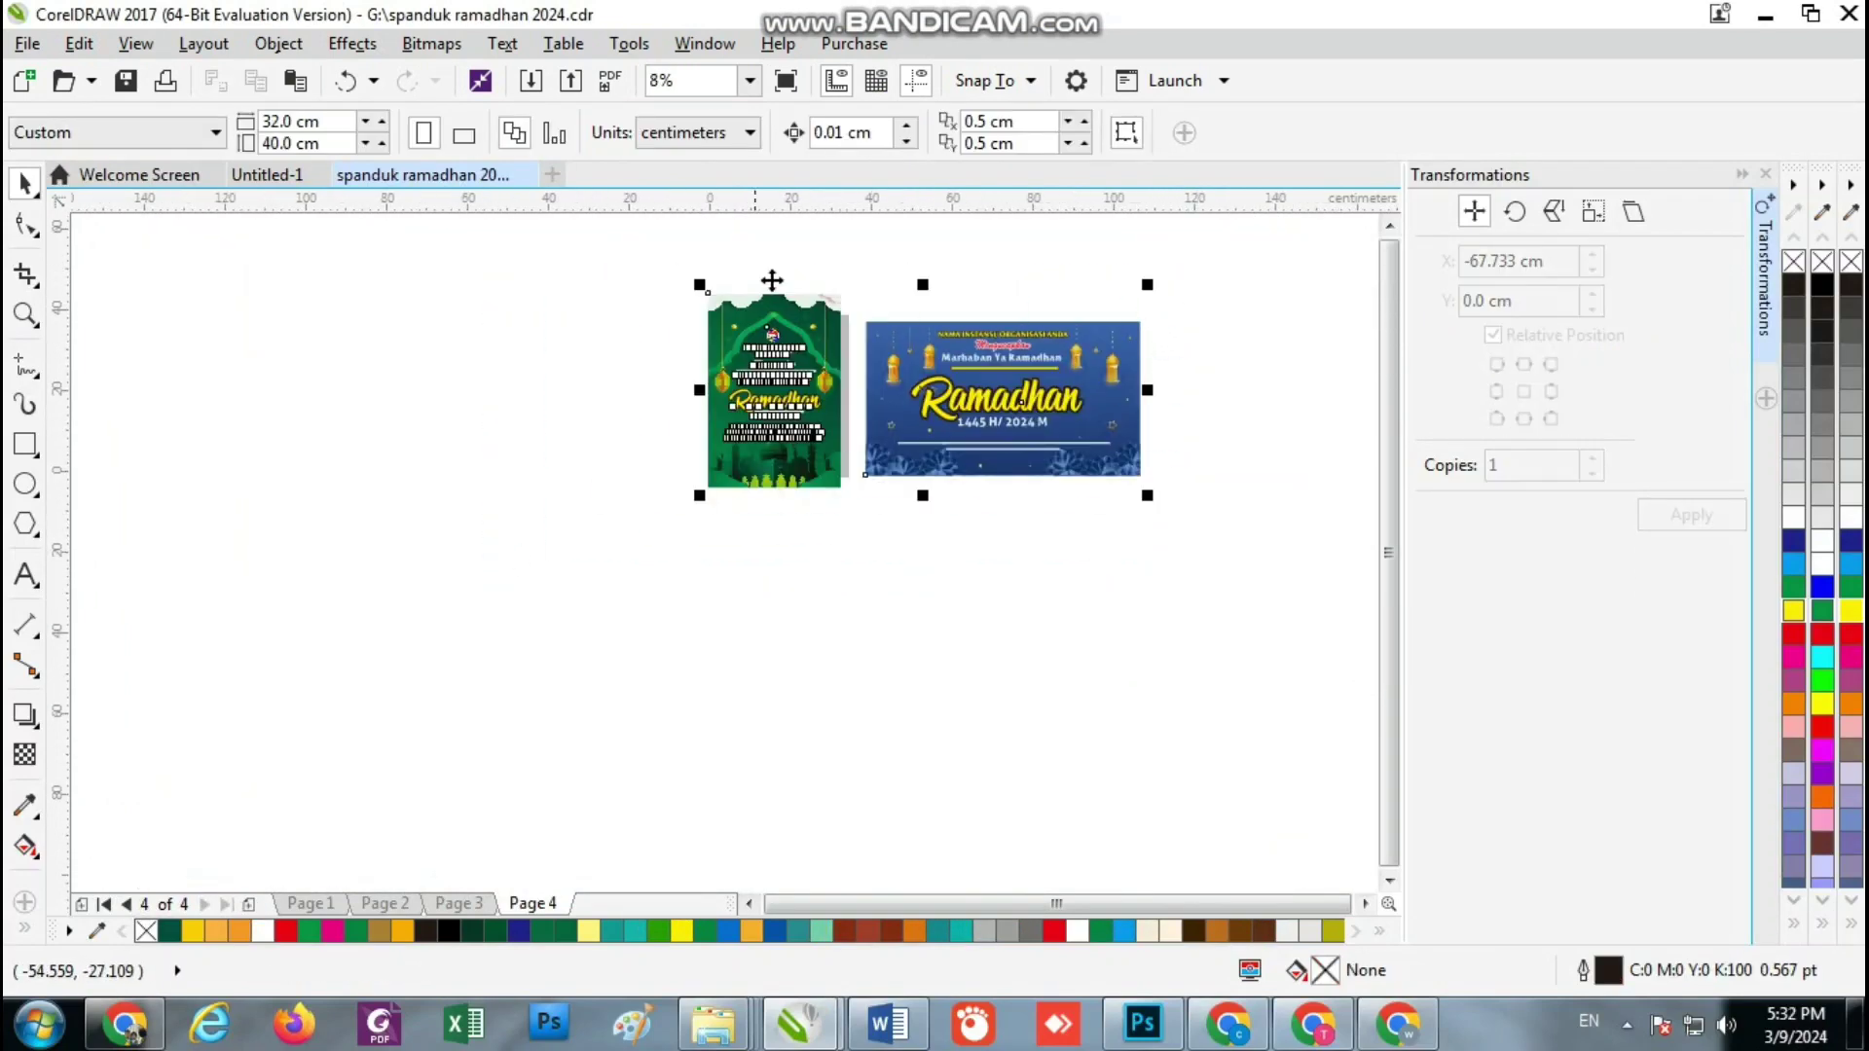
left_click(725, 81)
left_click(749, 82)
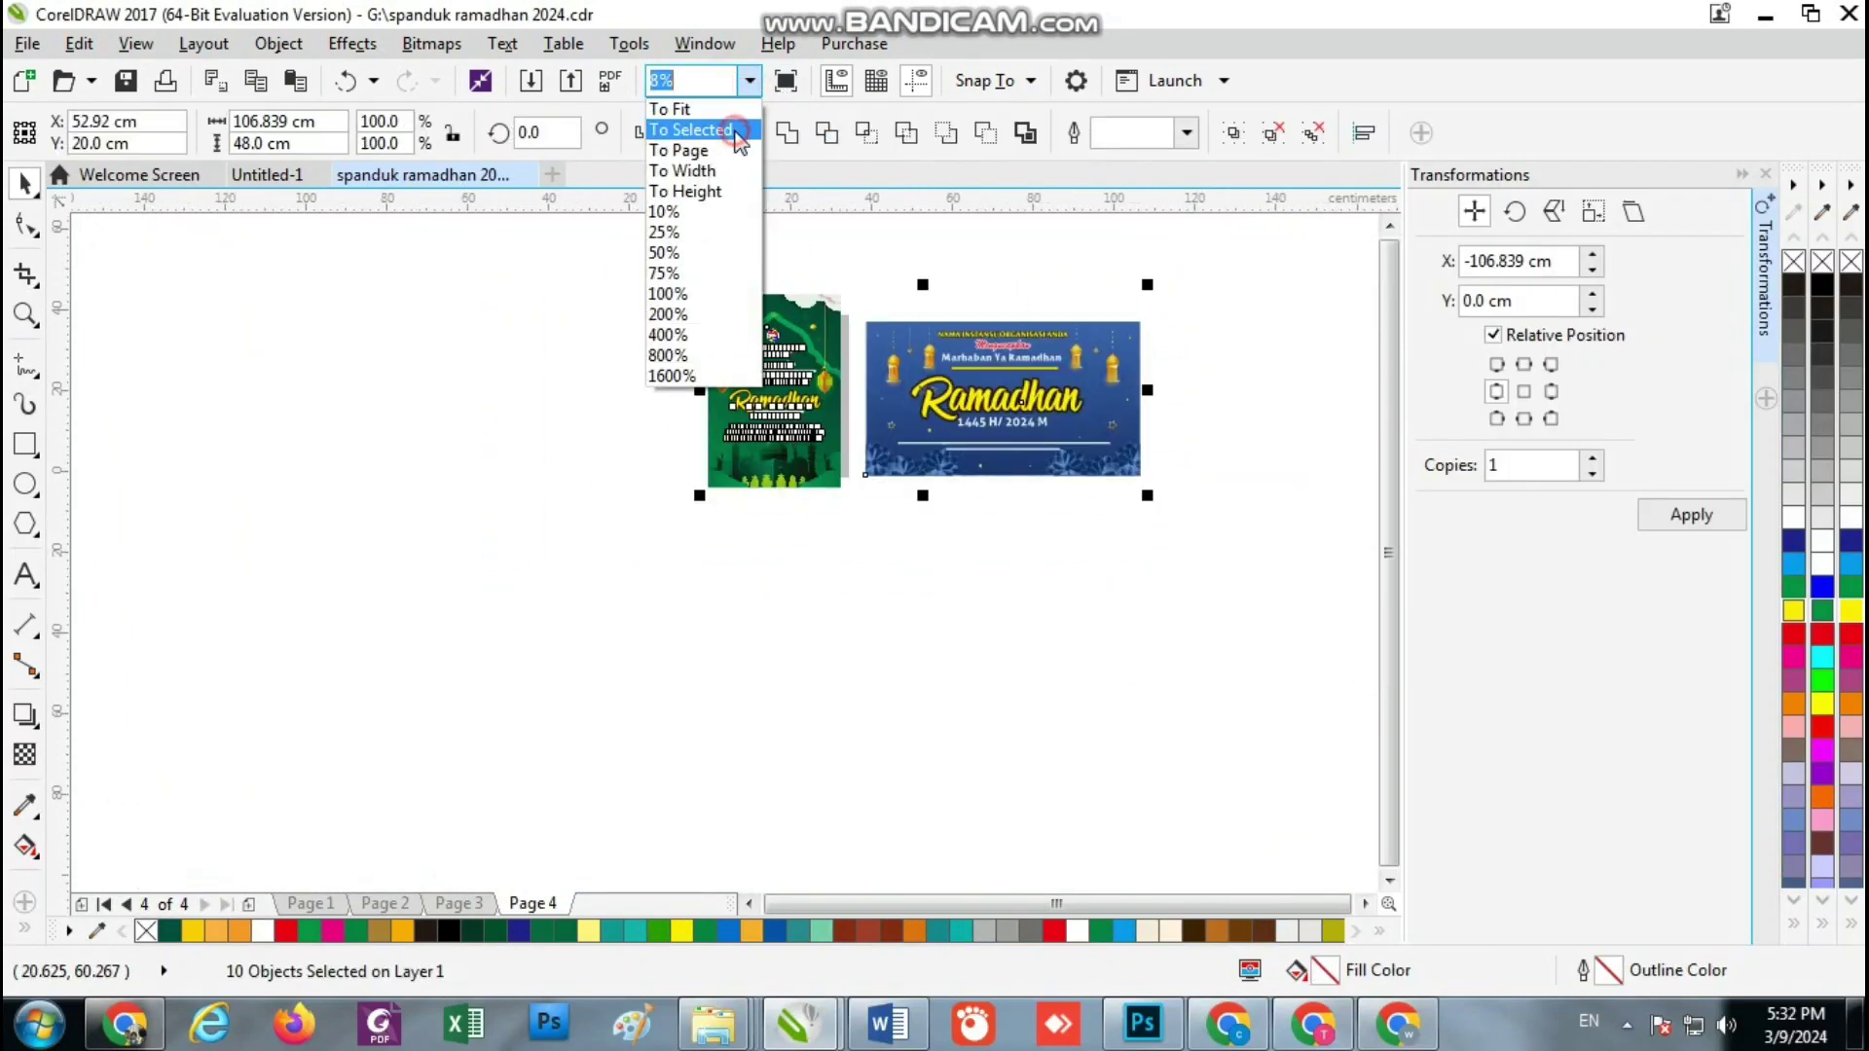
left_click(737, 131)
left_click(812, 302)
scroll(774, 323, "down", 1)
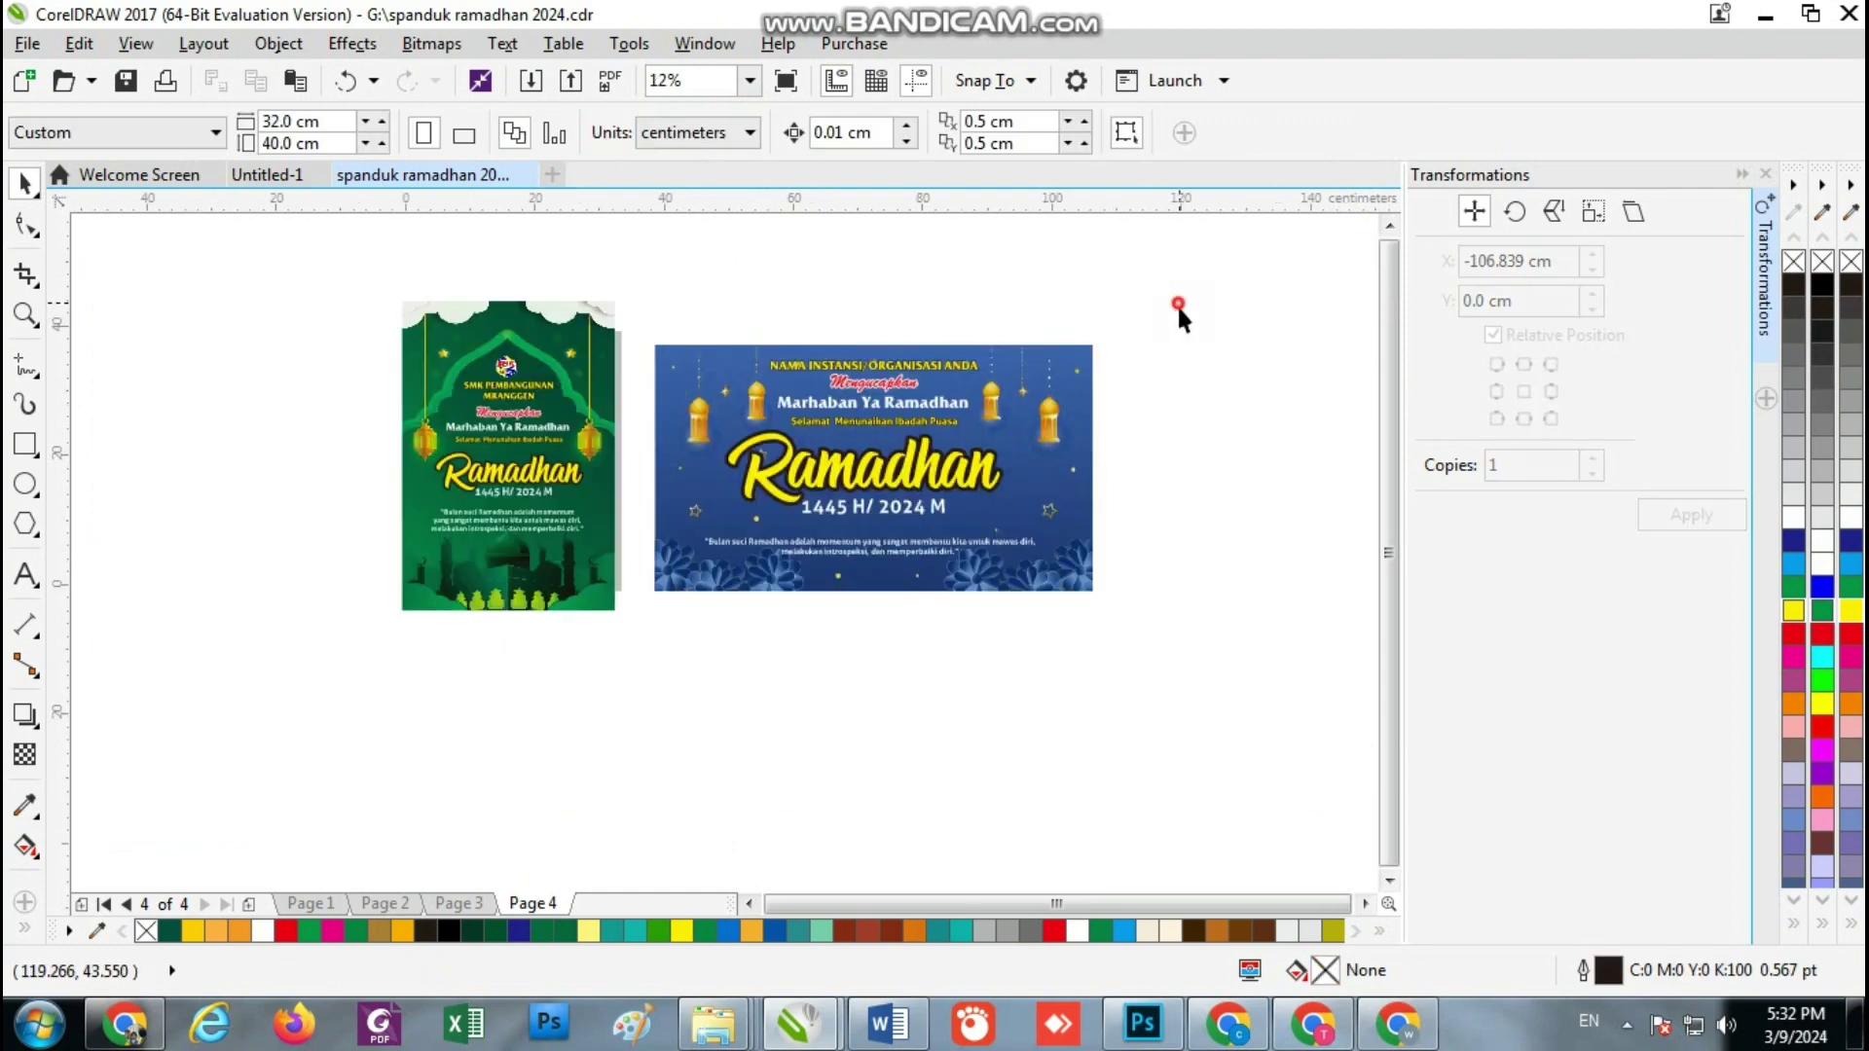
Select the grouped blue banner and start its JPG export as "spanduk ramadhan 2024 4"
left_click_drag(1177, 306, 649, 629)
left_click(750, 81)
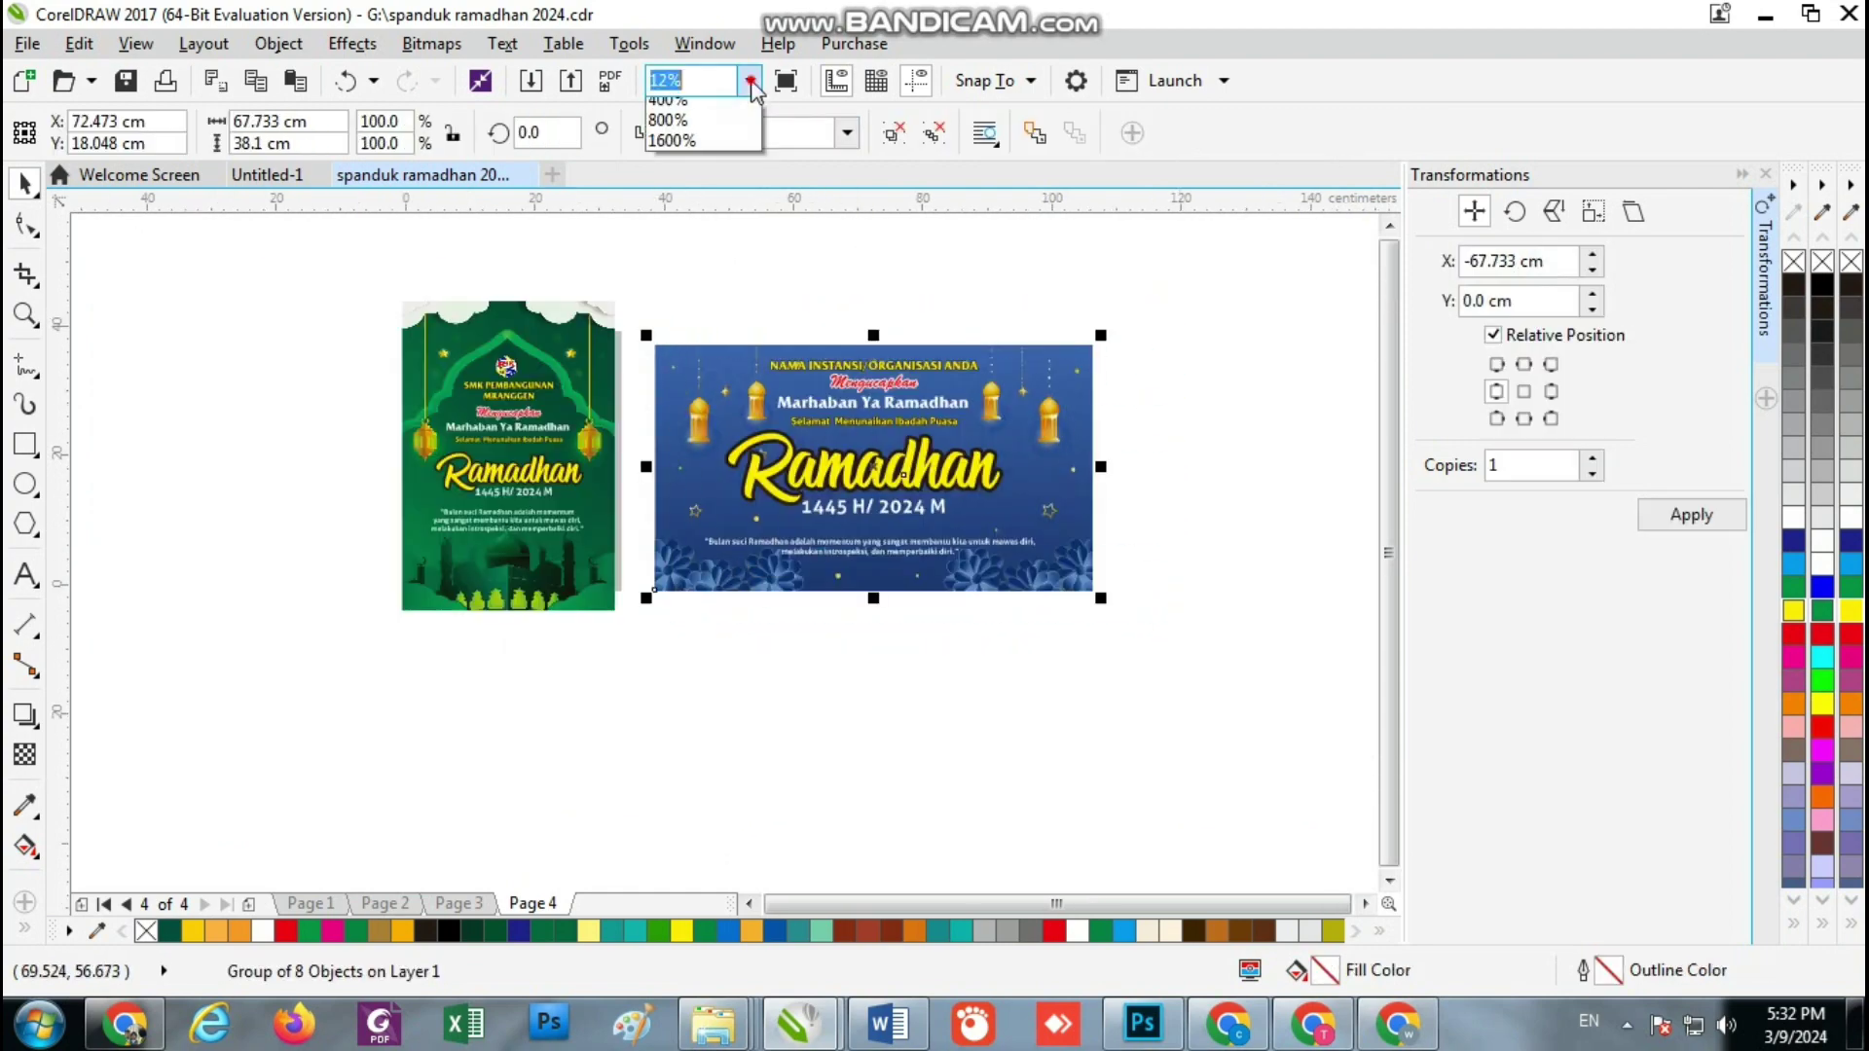
left_click(737, 132)
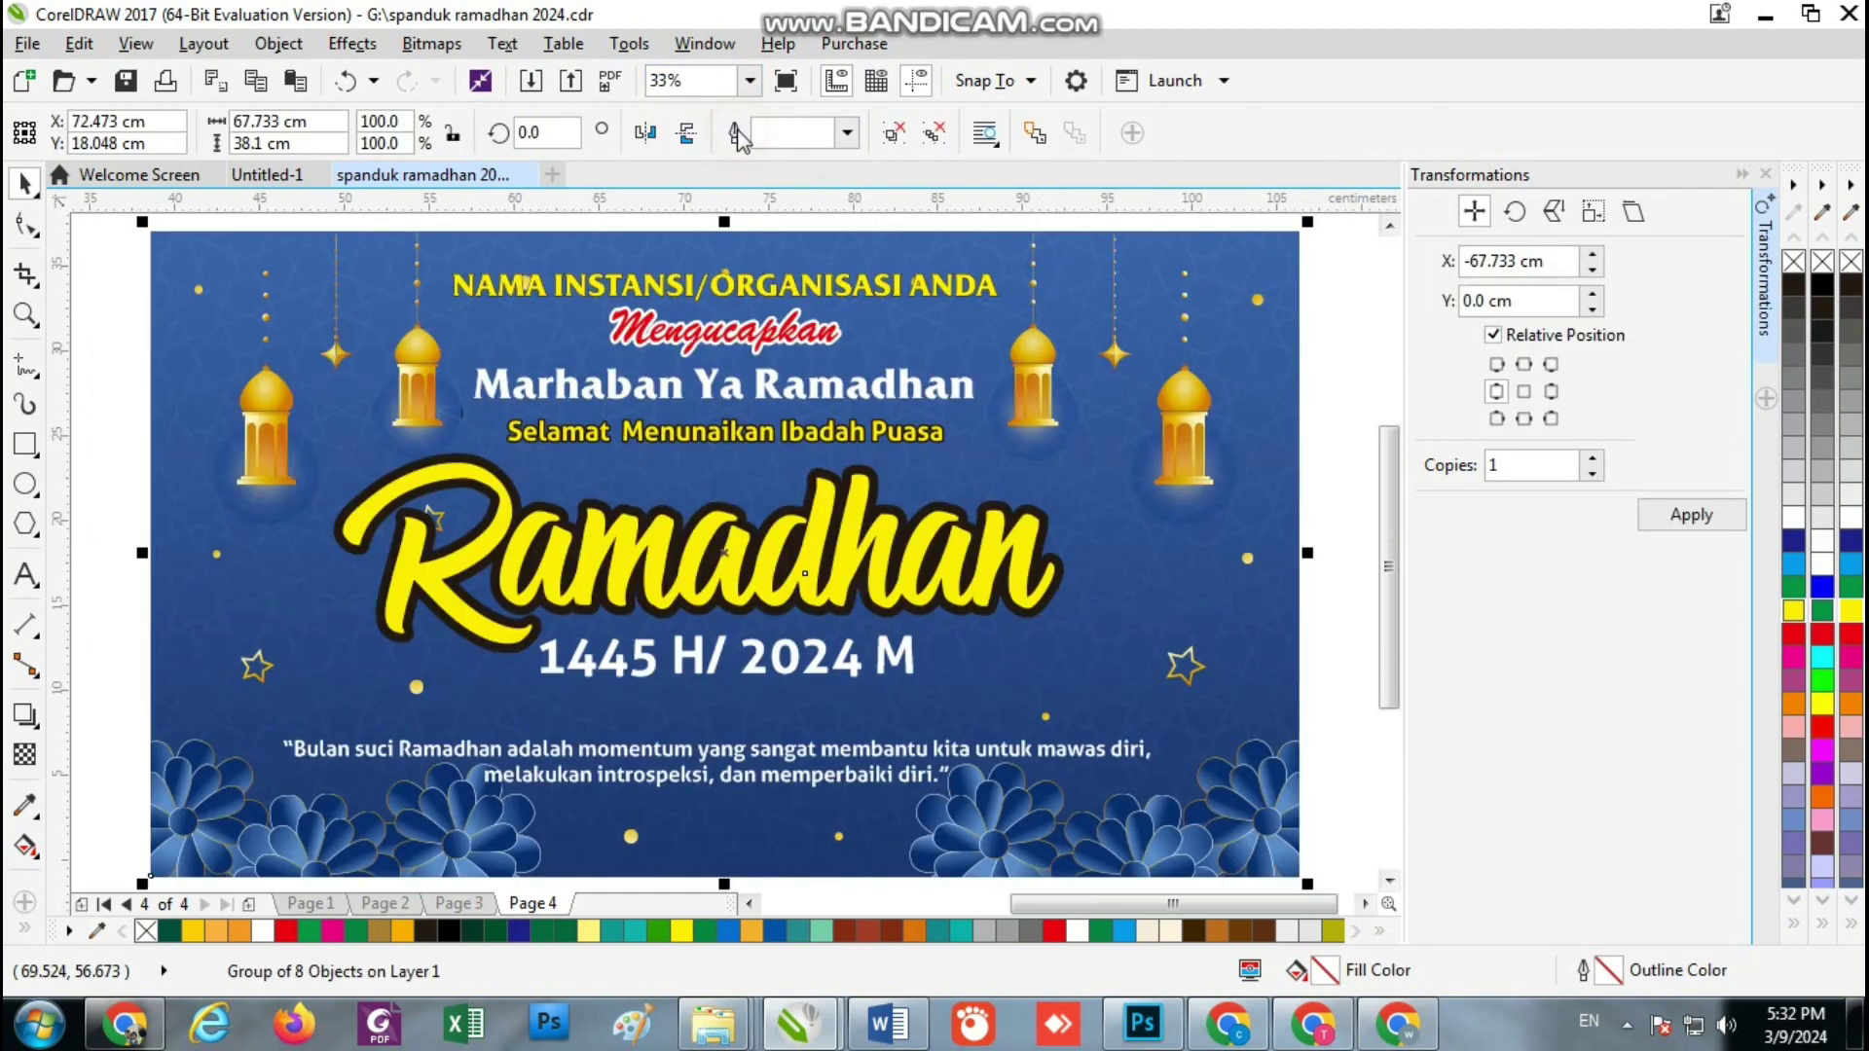
left_click(570, 81)
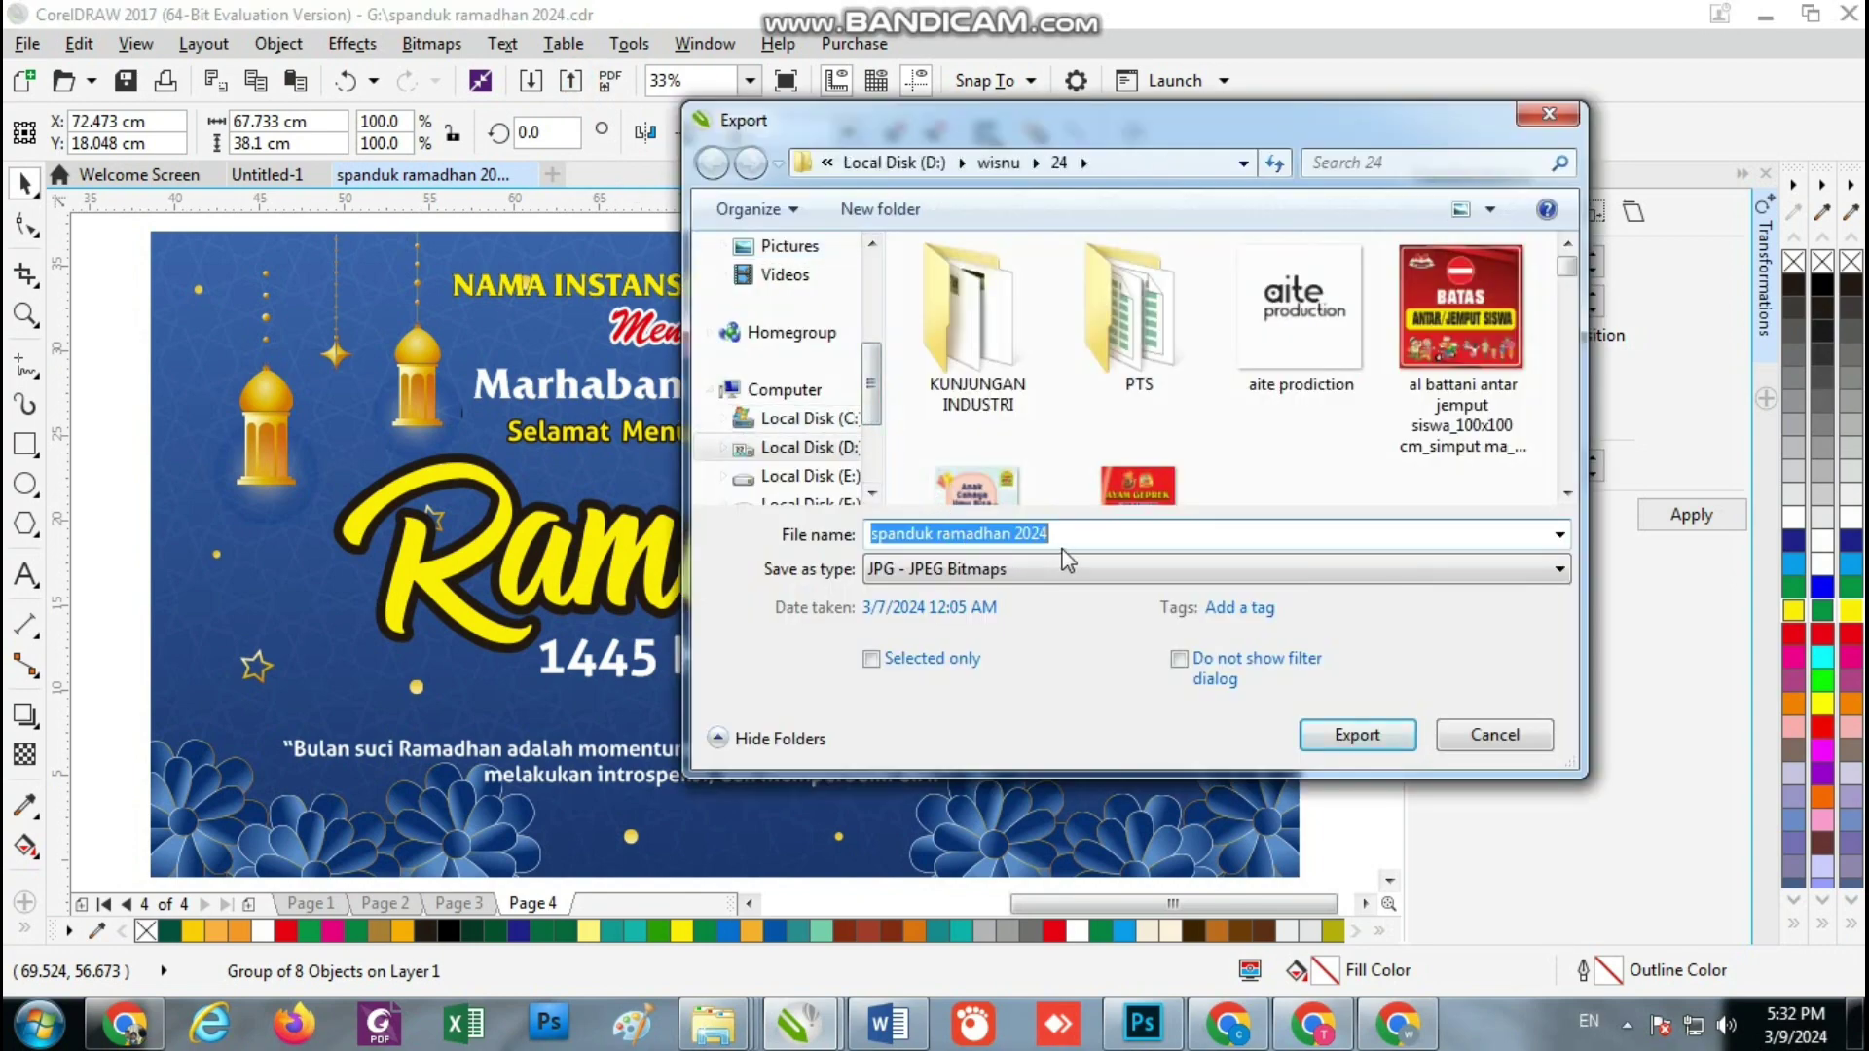
left_click(1078, 535)
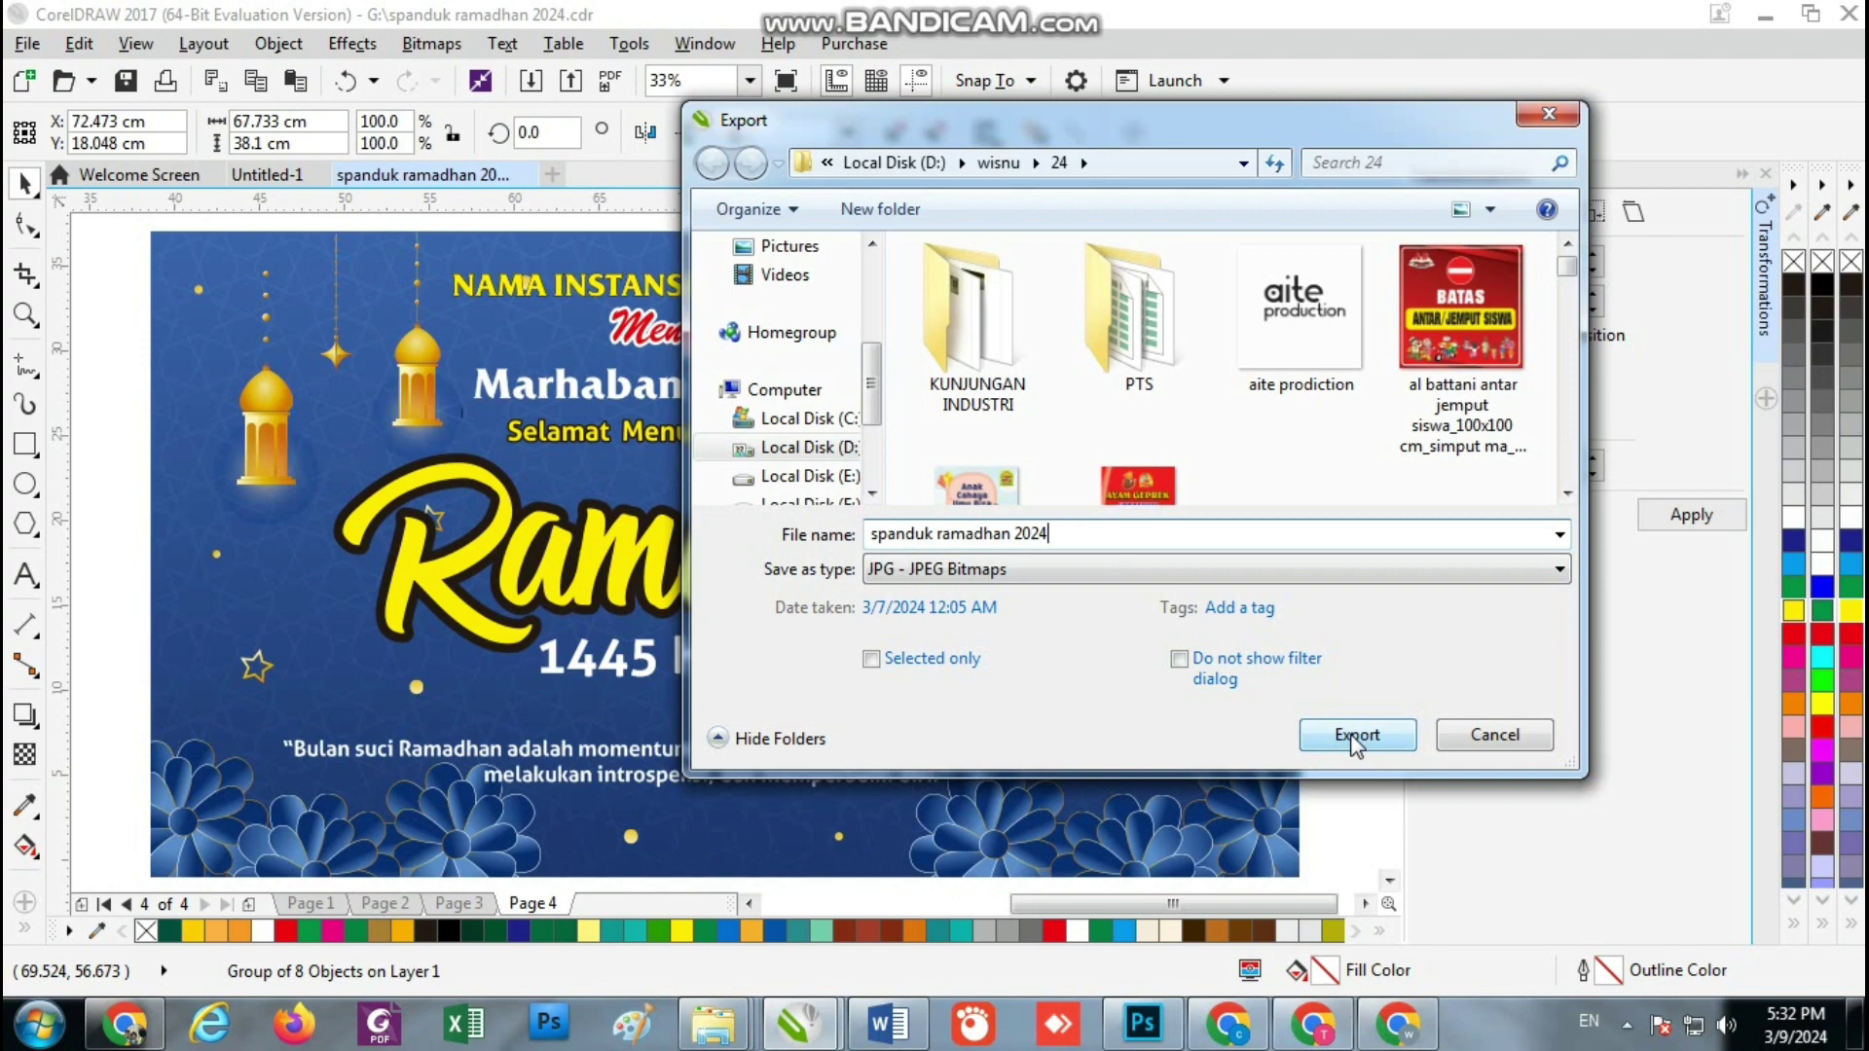
type("4")
left_click(1355, 736)
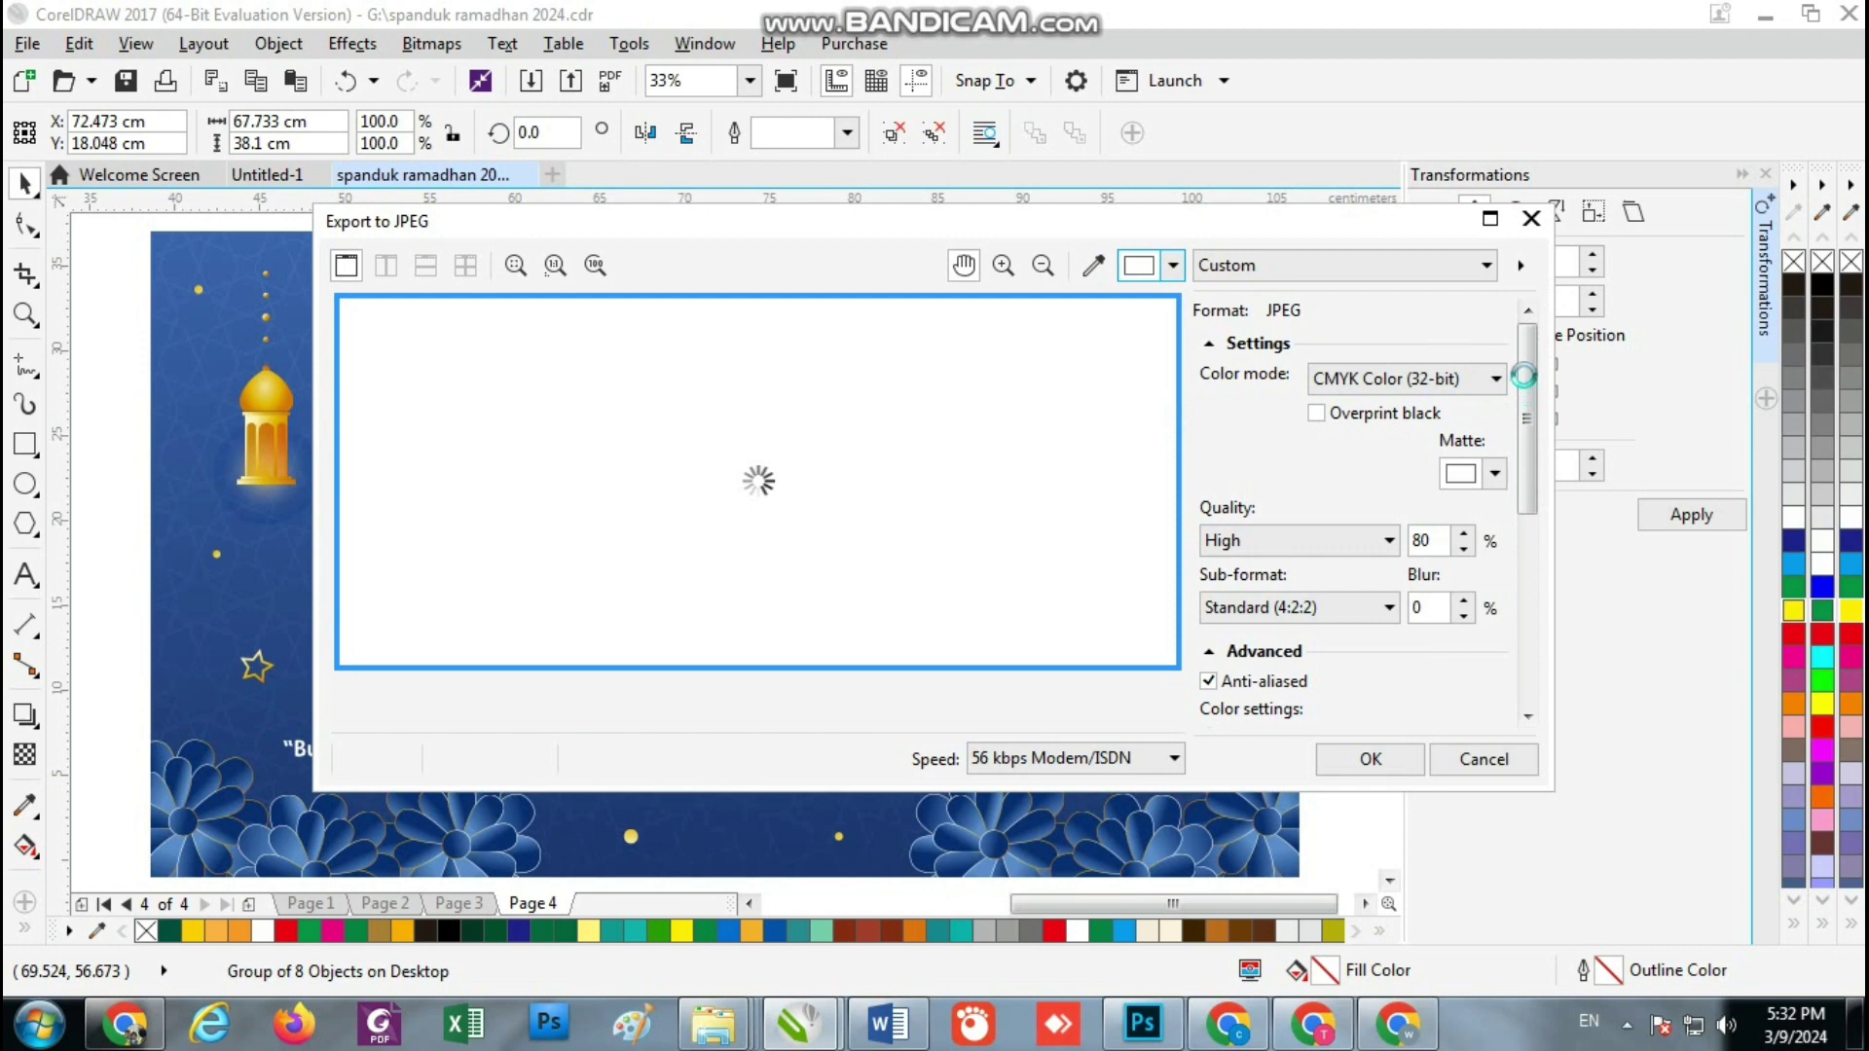
Complete the banner's JPEG export with RGB Color (24-bit) mode and a resolution of 300
left_click(1494, 379)
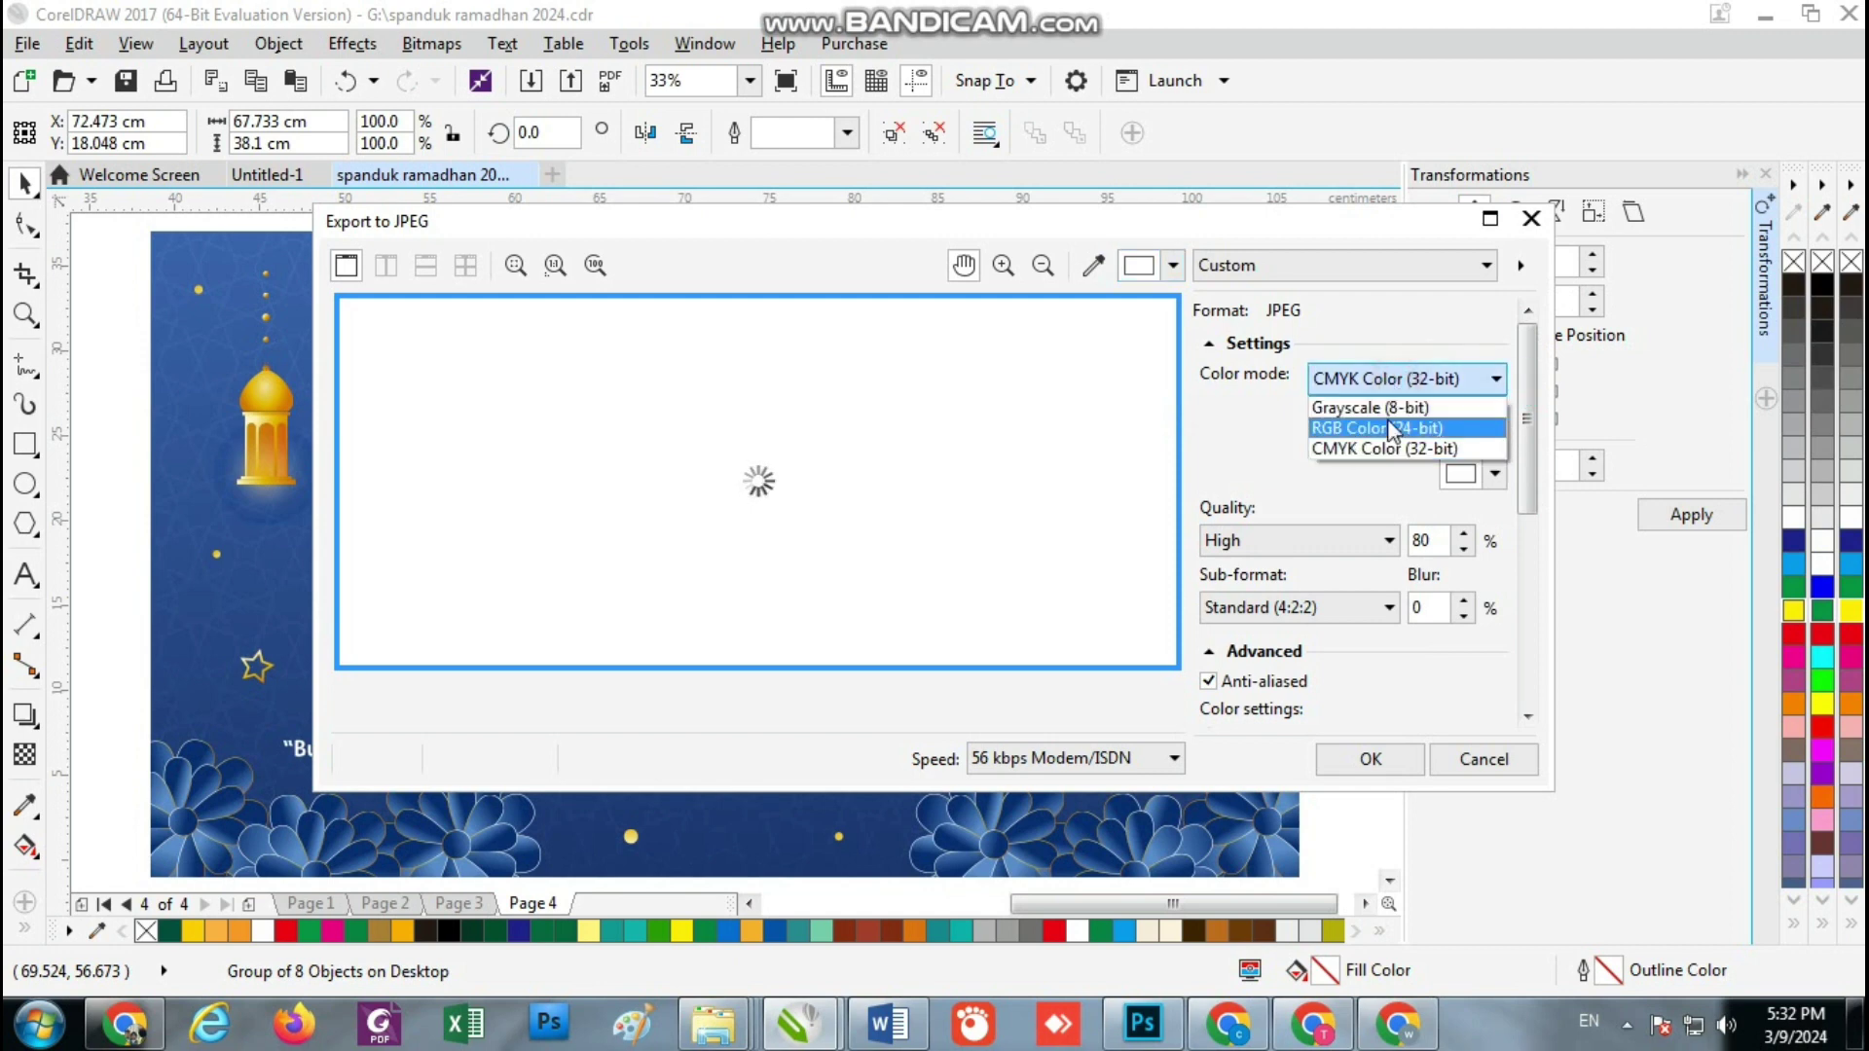
left_click(1390, 426)
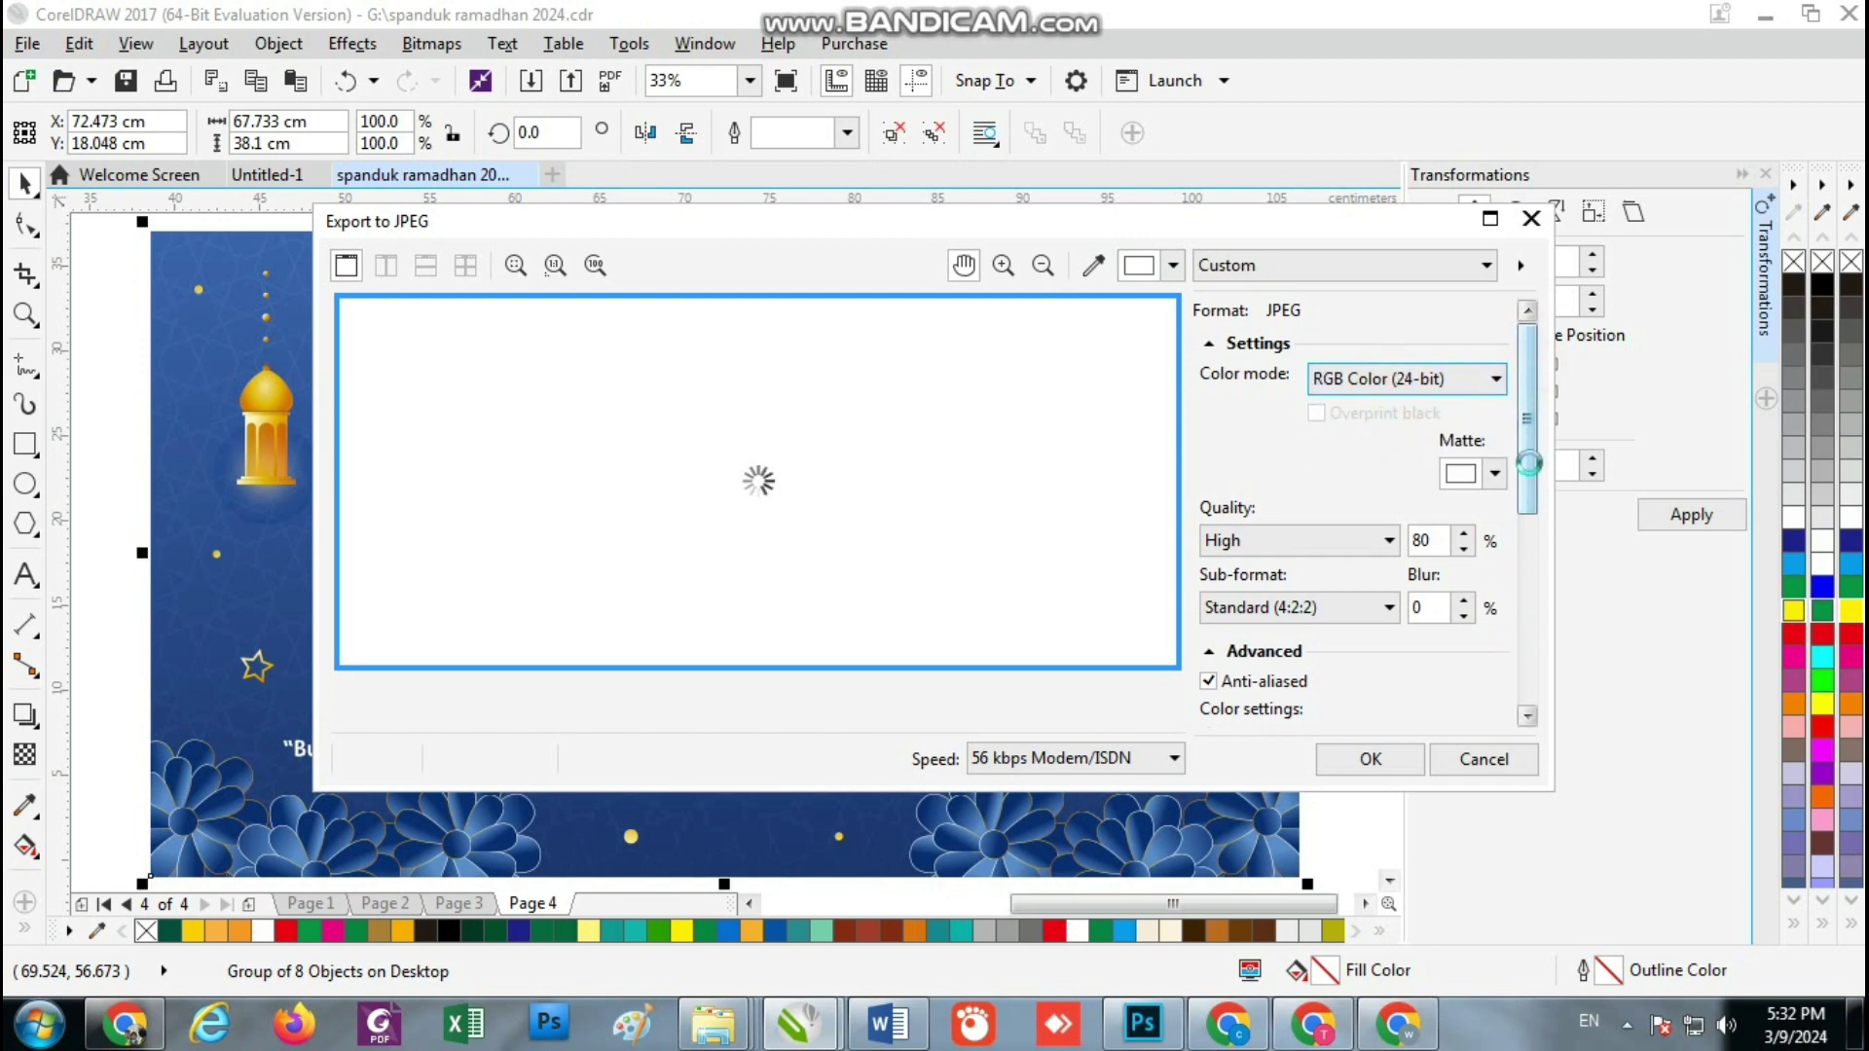
left_click(1528, 421)
scroll(1528, 417, "down", 5)
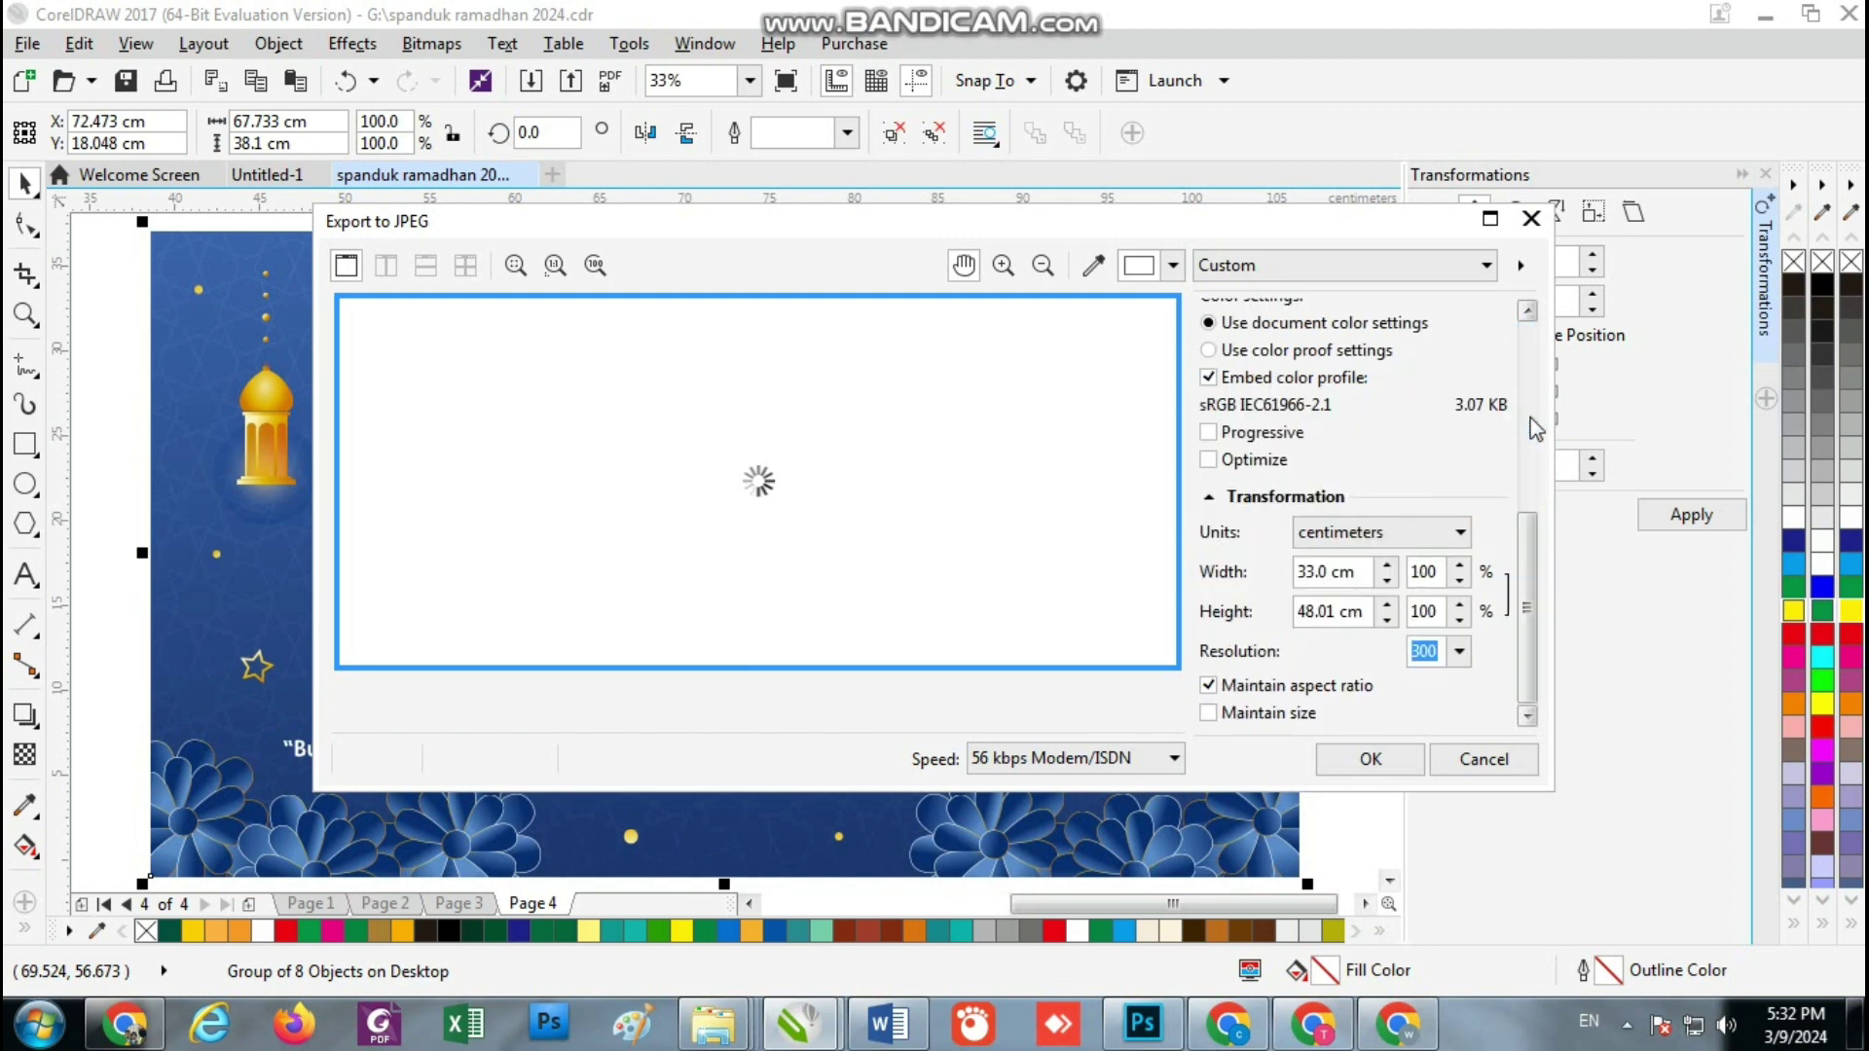
double_click(1424, 651)
left_click(1371, 761)
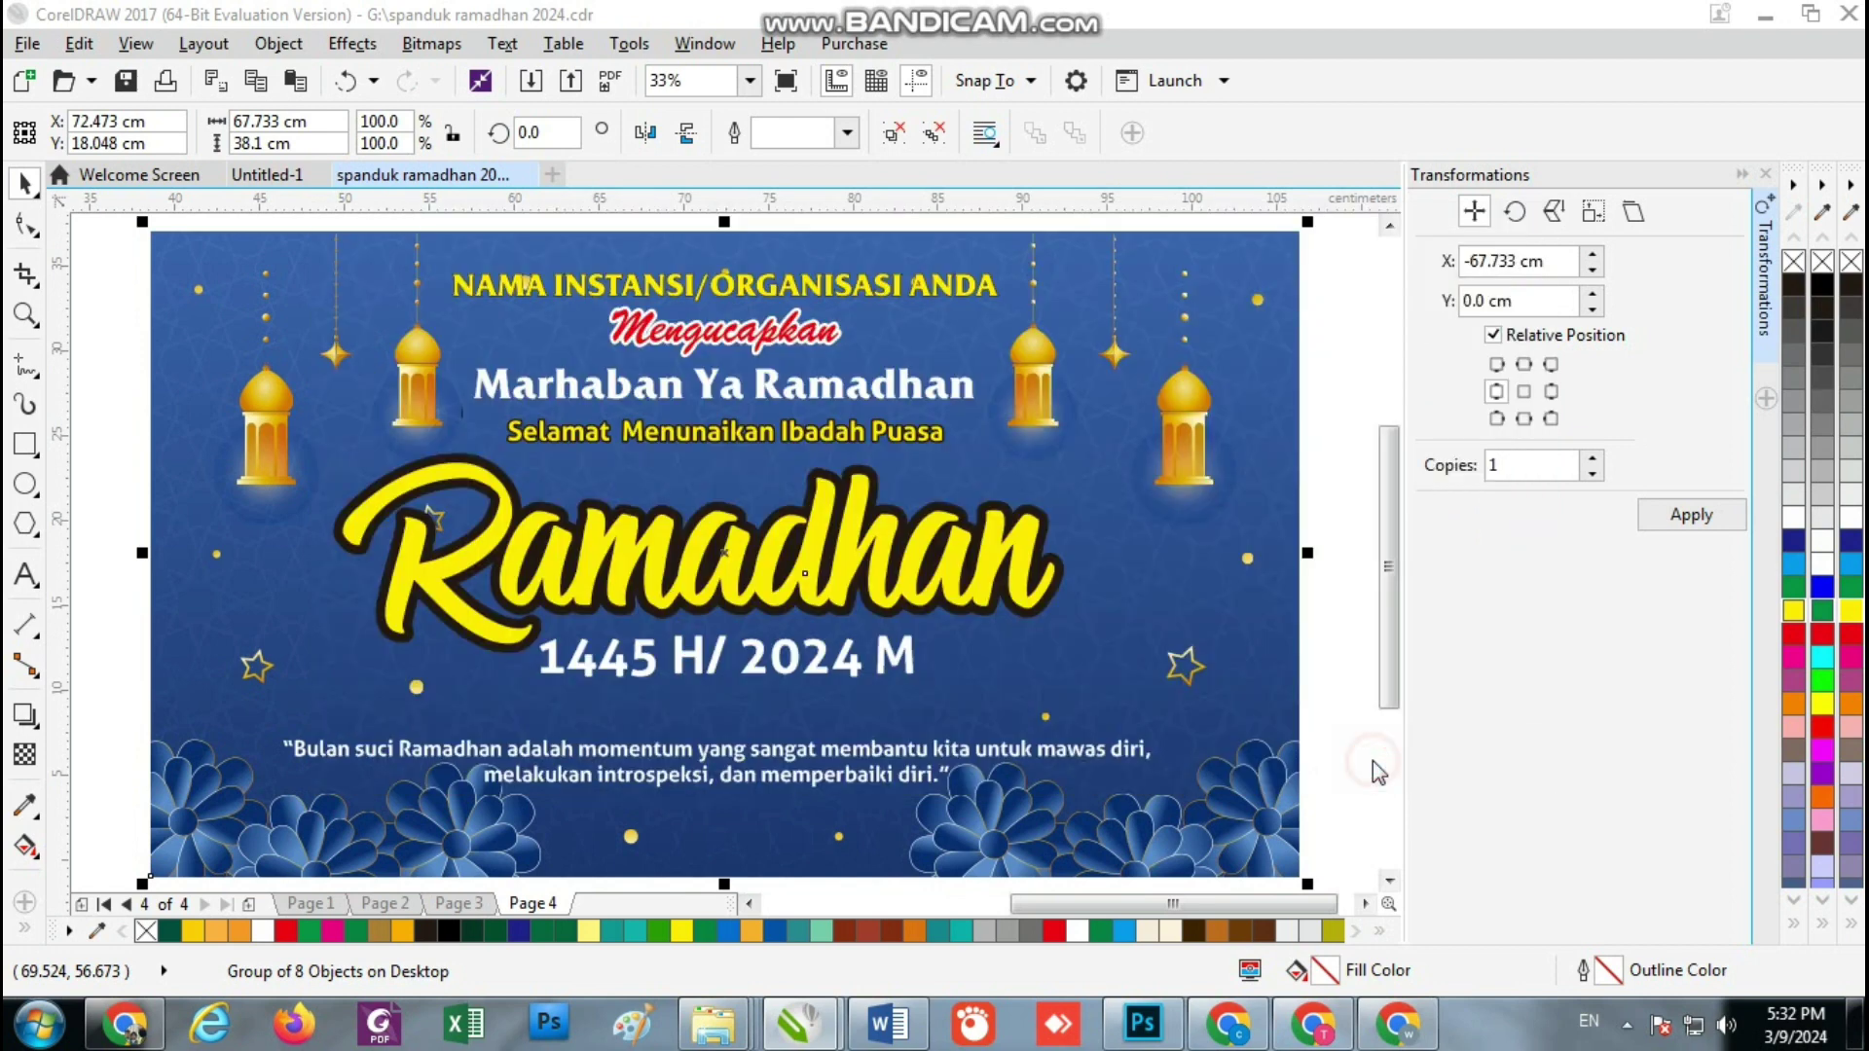
Select the whole green poster and start its JPG export as "spanduk ramadhan 2024 5", limited to the selected objects
scroll(1266, 425, "down", 4)
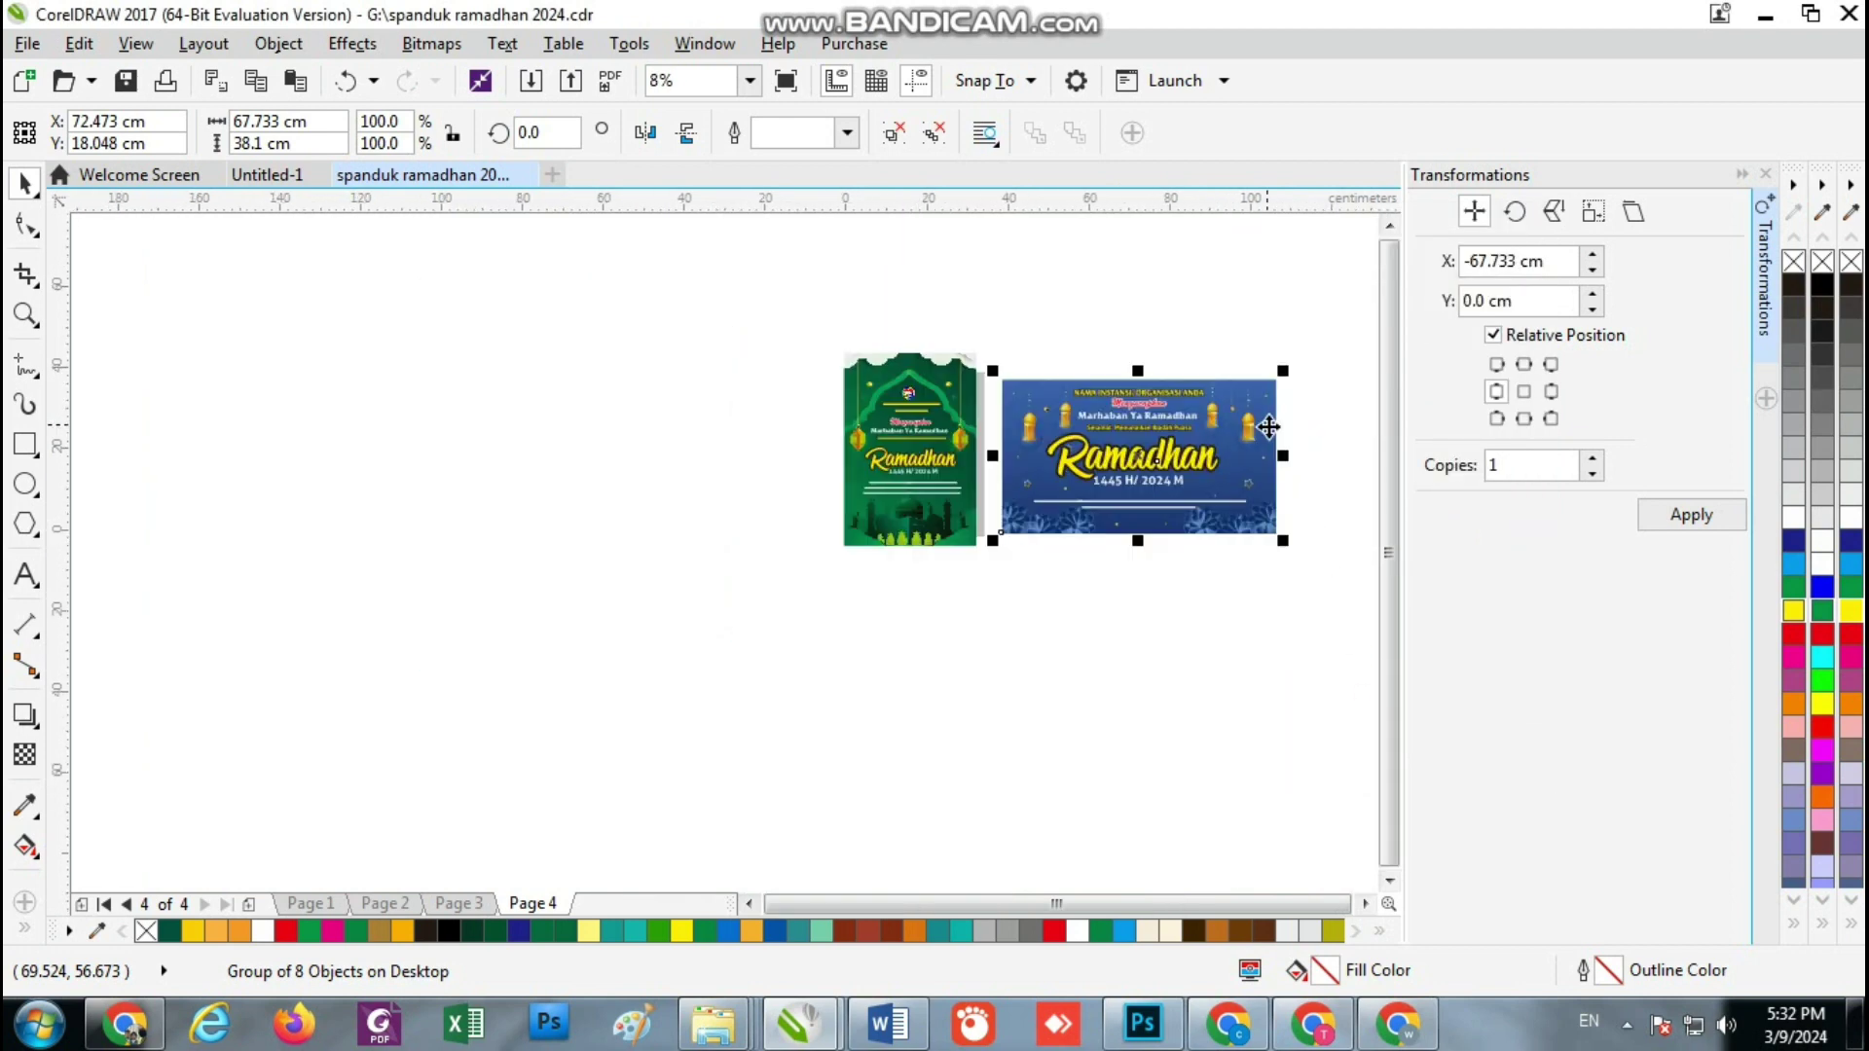
left_click_drag(782, 306, 993, 621)
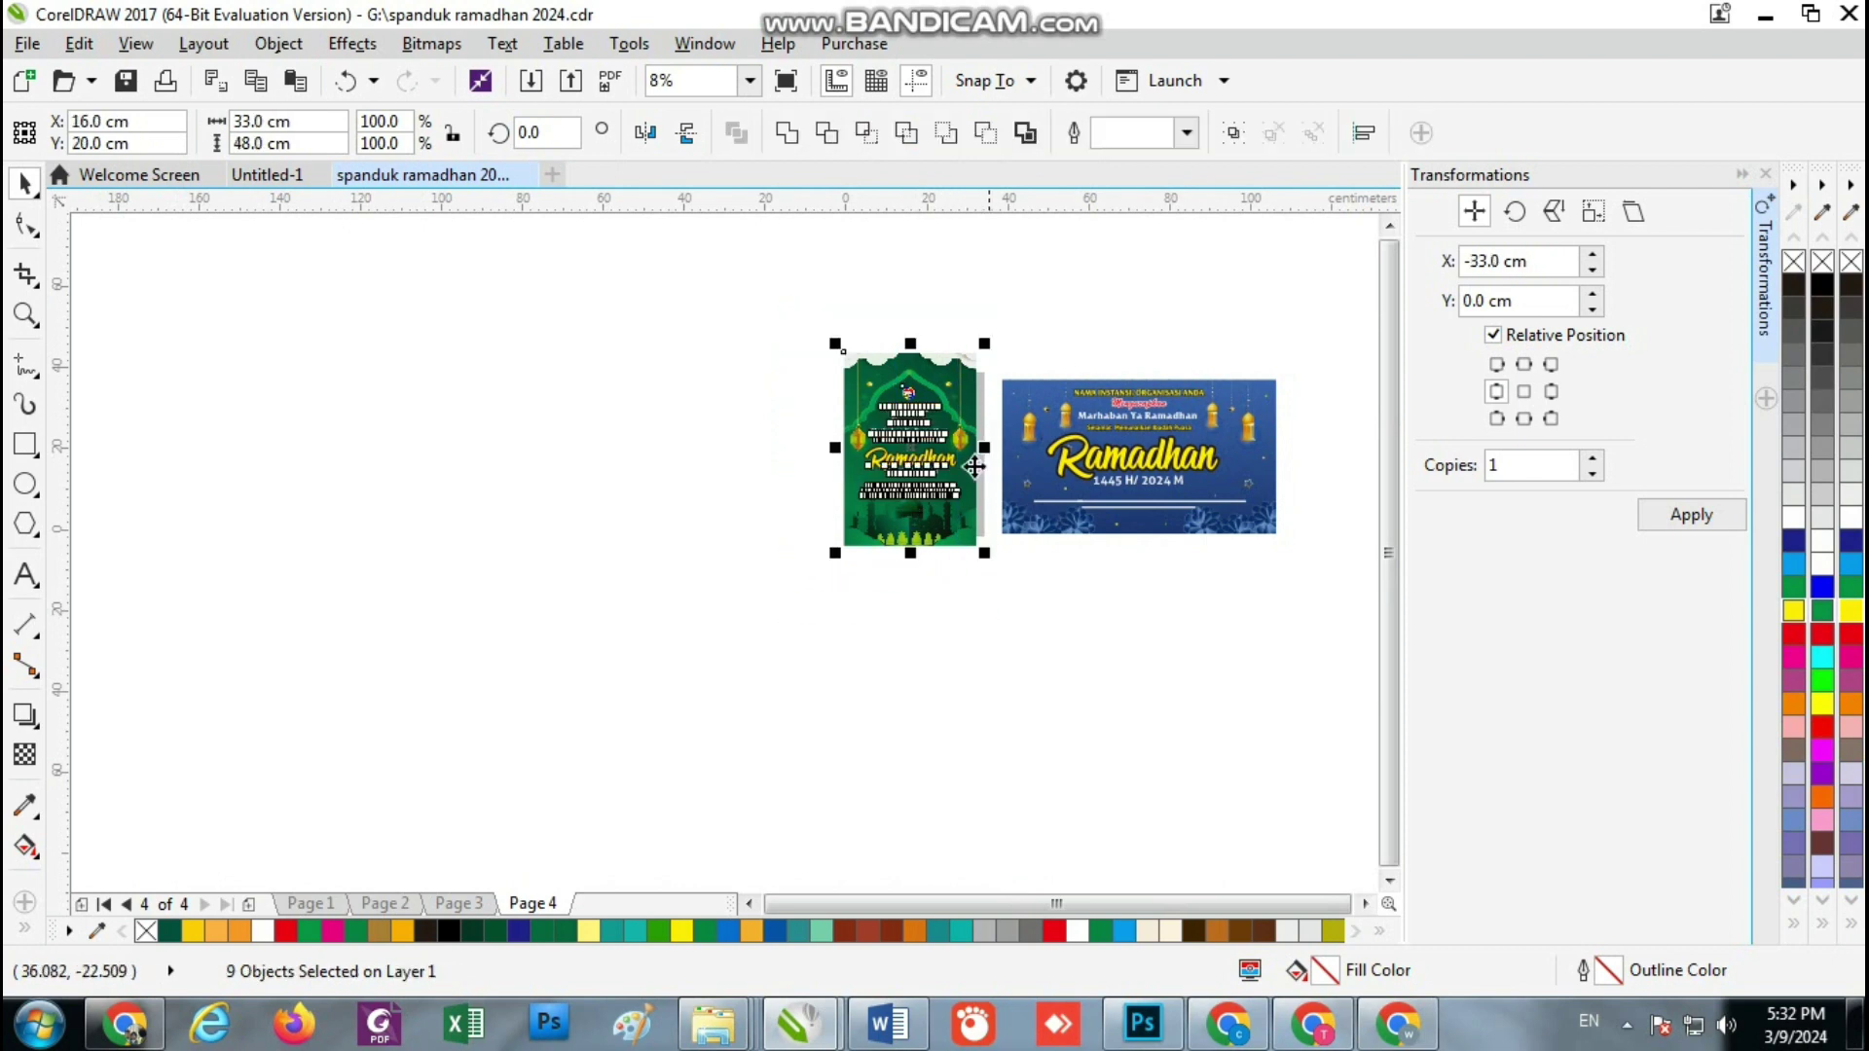
left_click(749, 81)
left_click(735, 109)
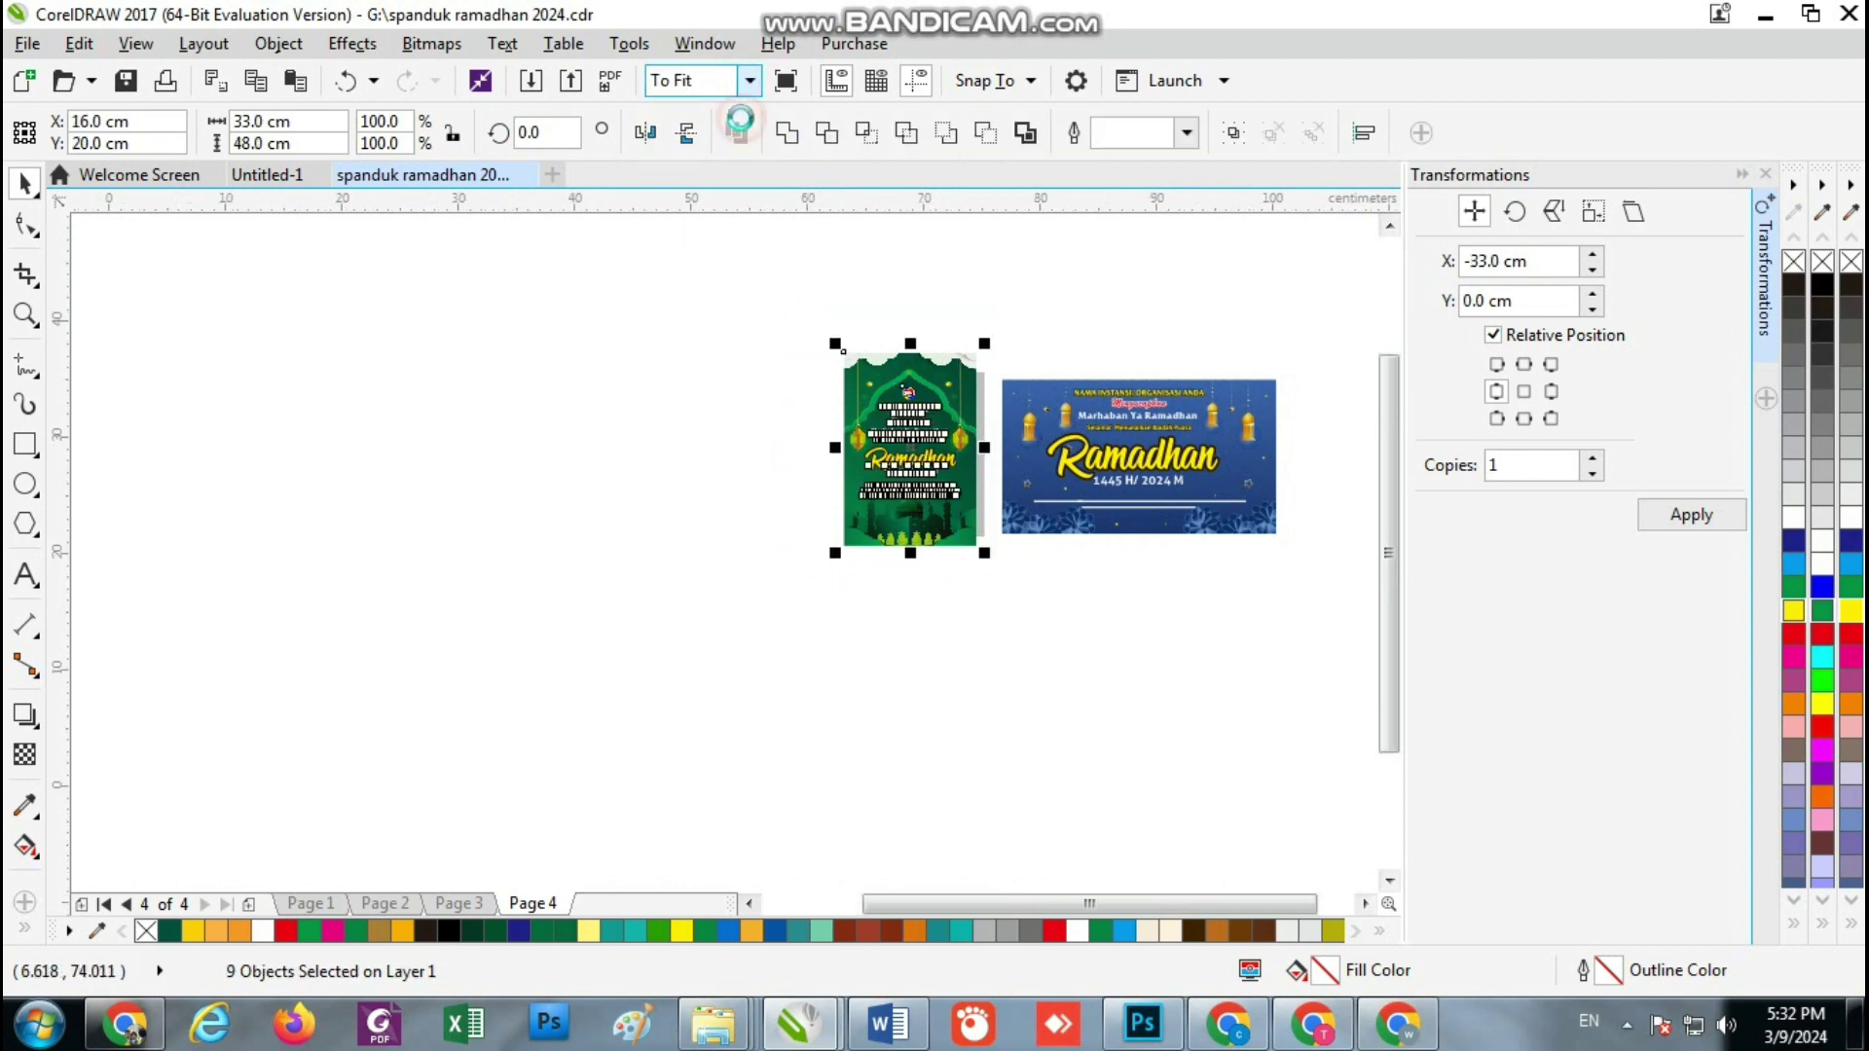
left_click(749, 82)
left_click(741, 128)
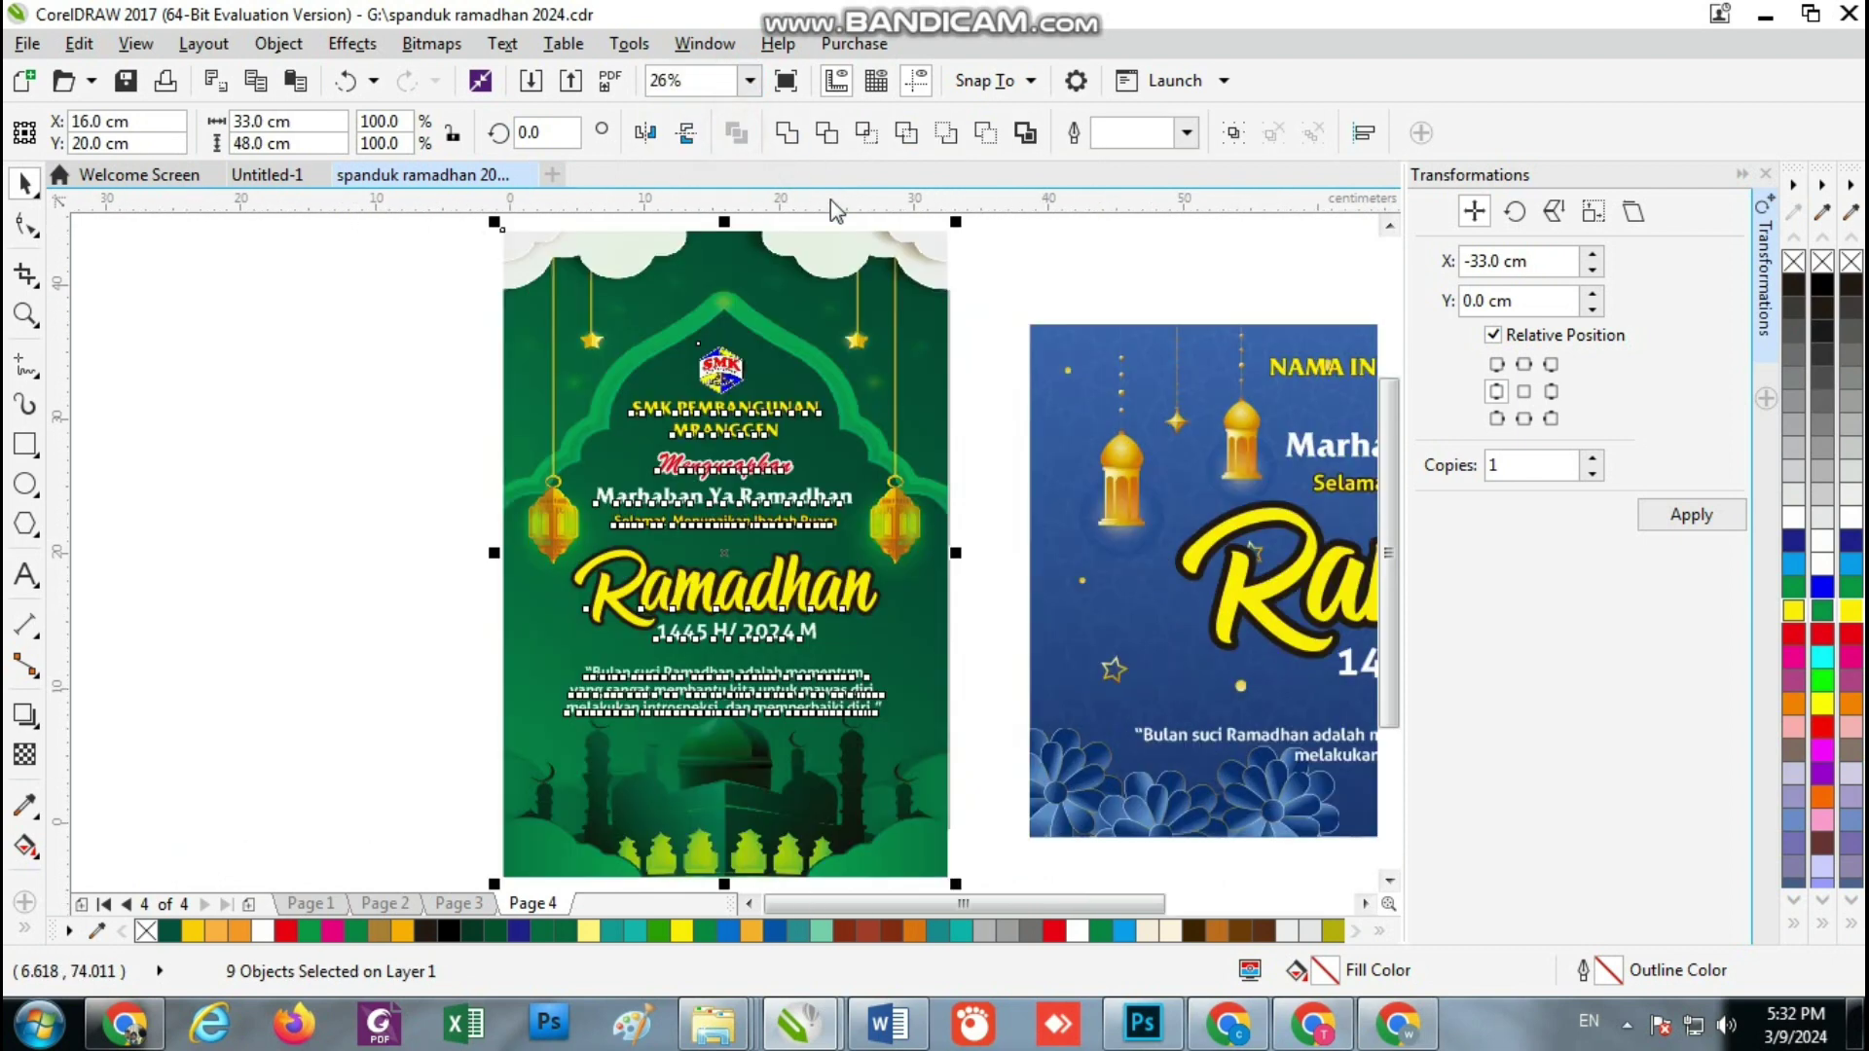
left_click(570, 79)
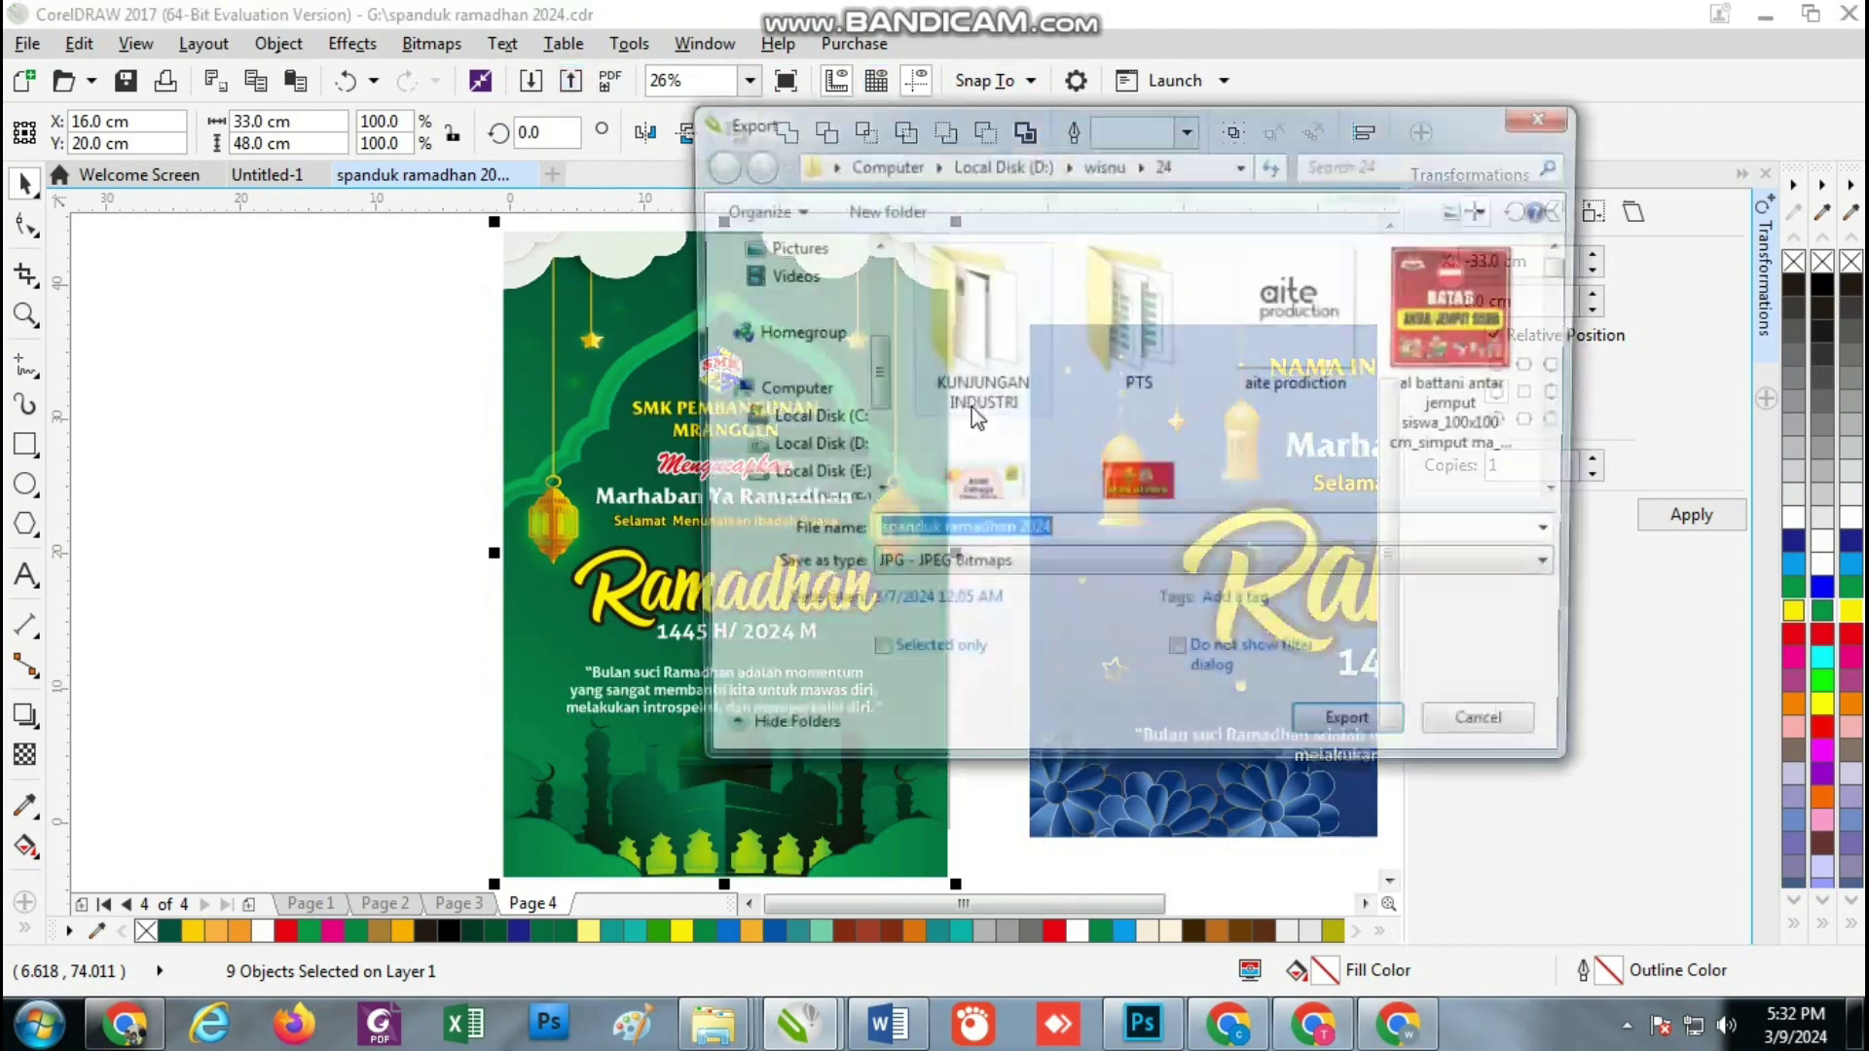
left_click(1075, 533)
left_click(1077, 537)
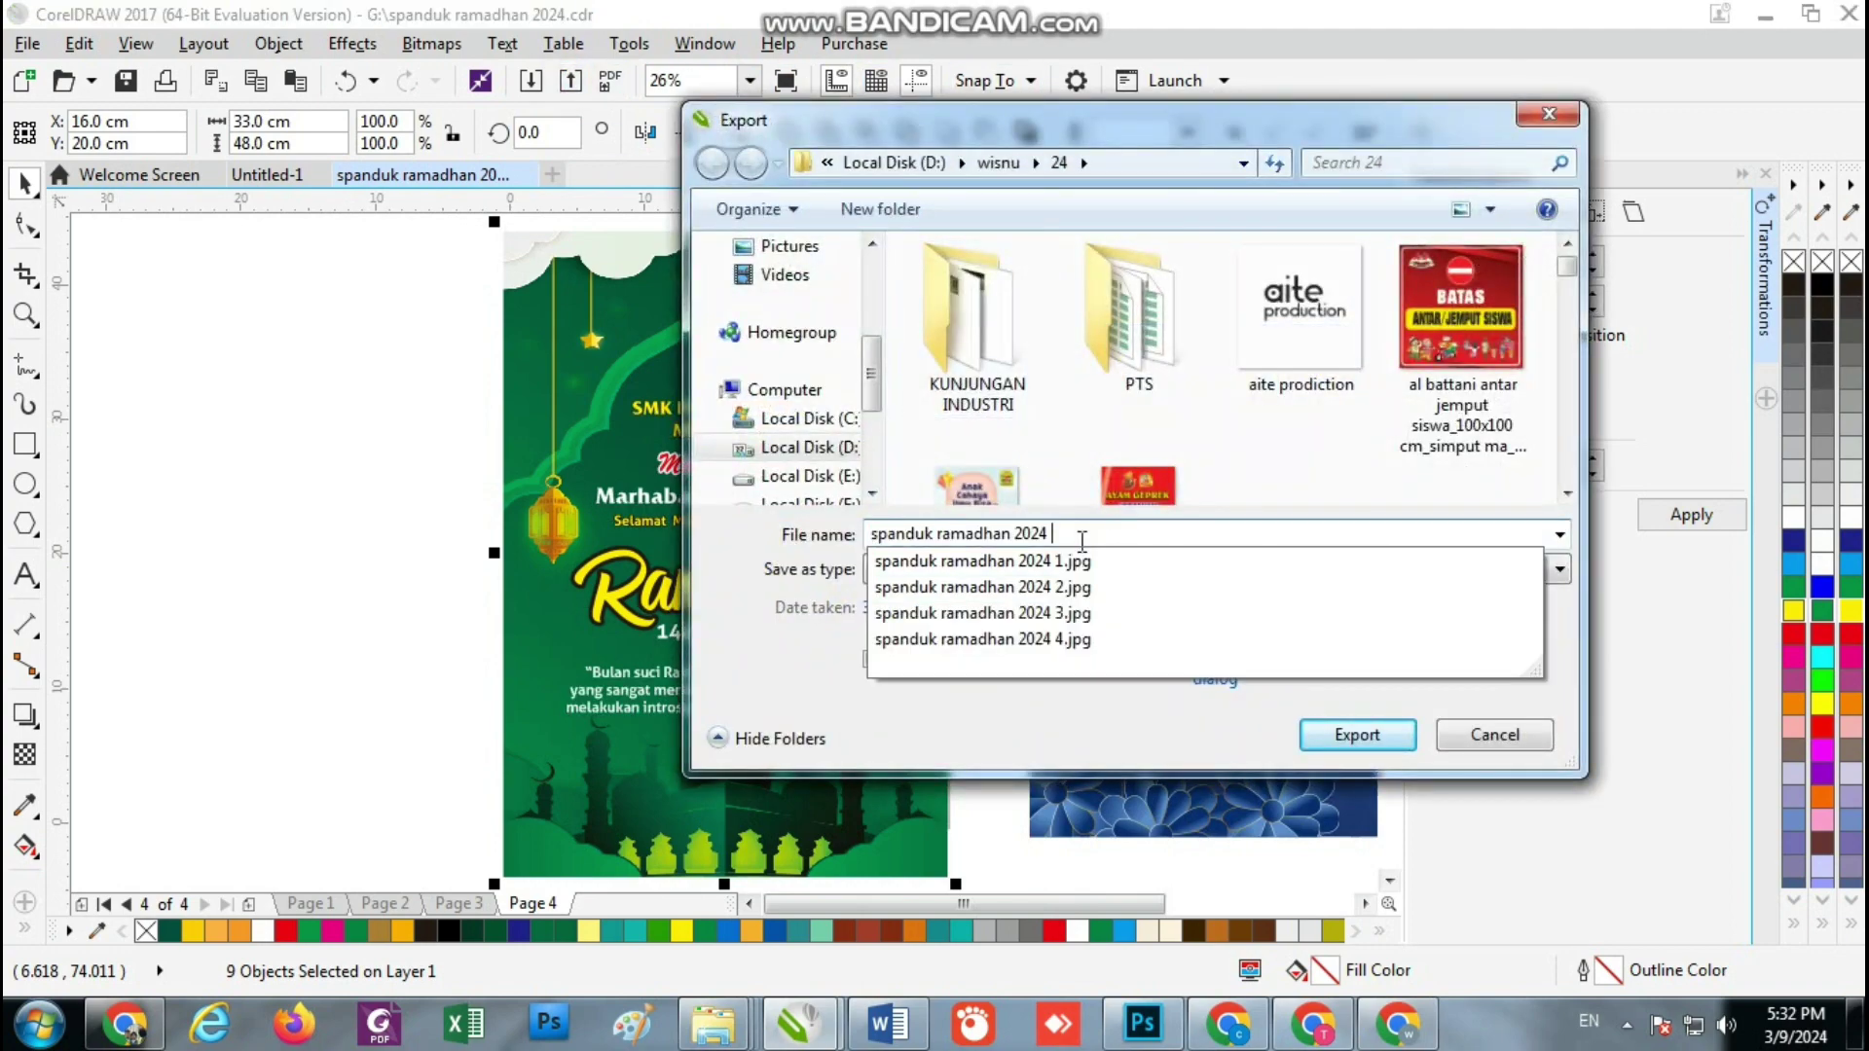
type("5")
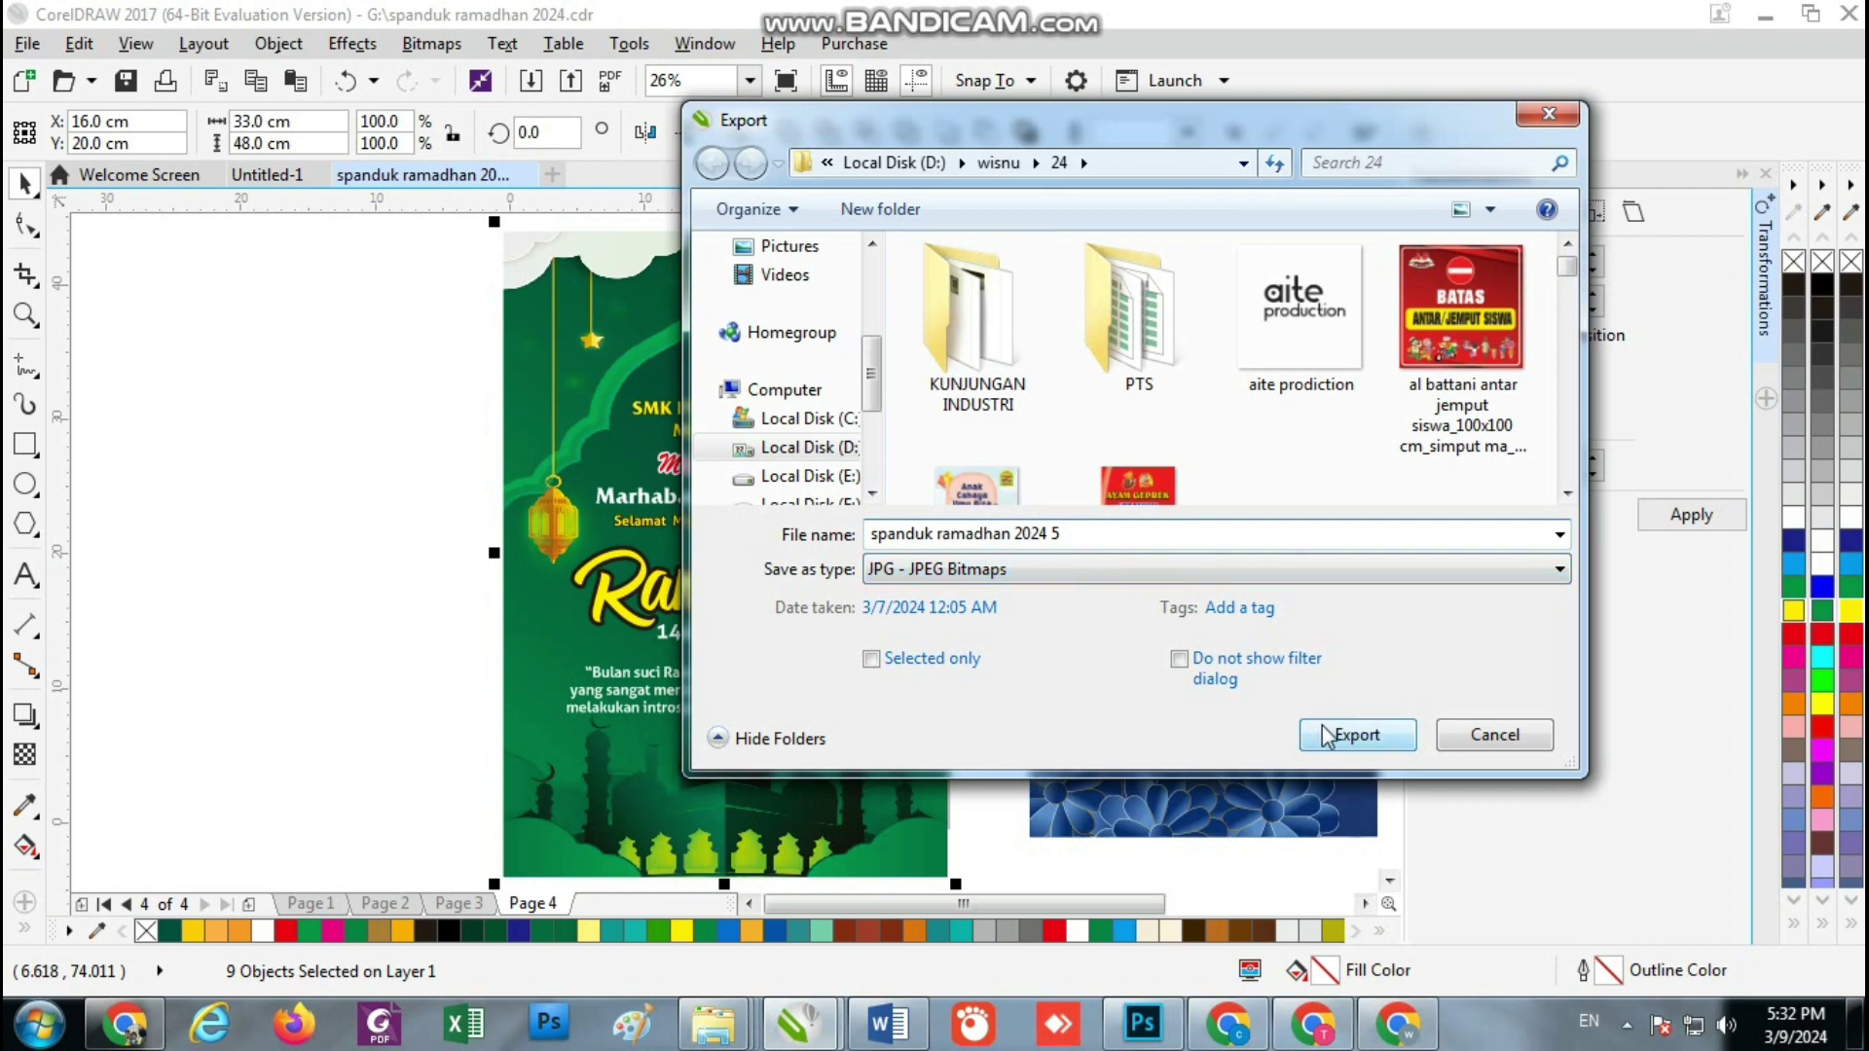
left_click(883, 660)
left_click(1357, 735)
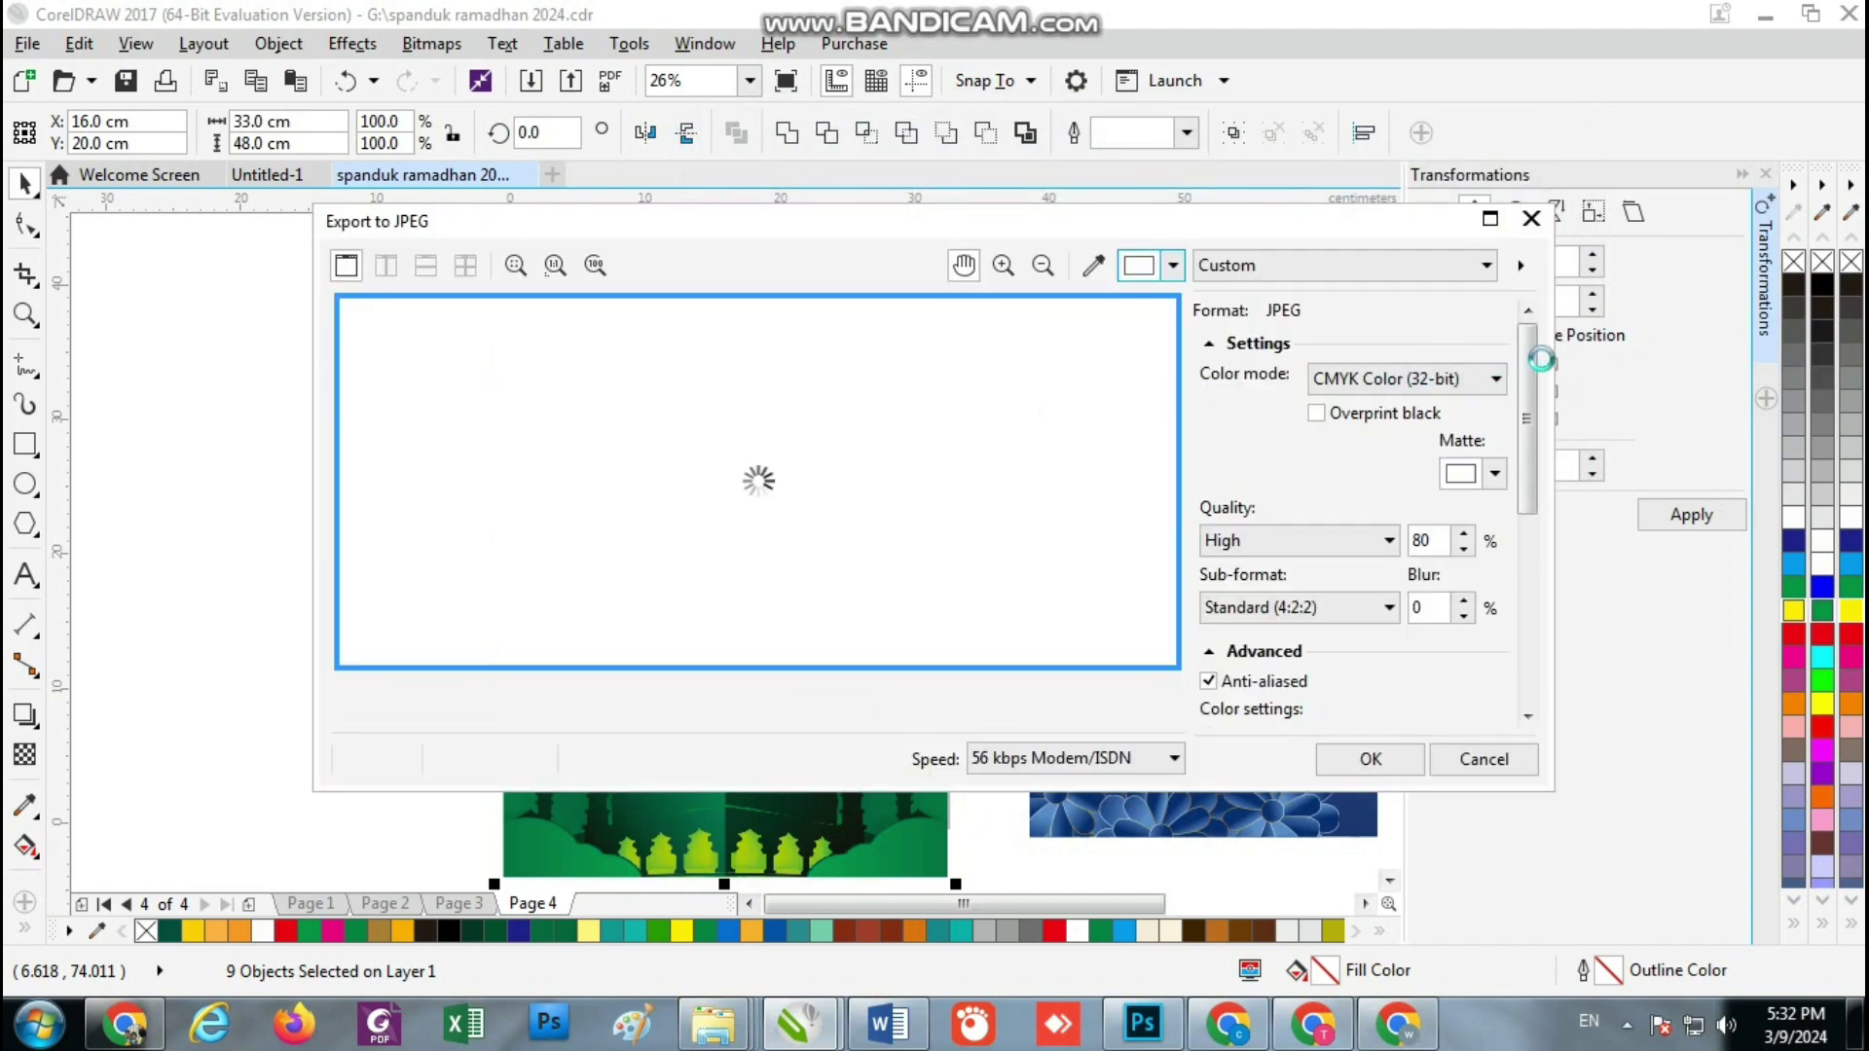
Complete the poster's JPEG export with RGB Color (24-bit) mode at resolution 300
left_click_drag(1524, 378, 1526, 594)
left_click(1497, 378)
left_click(1372, 425)
left_click(1535, 390)
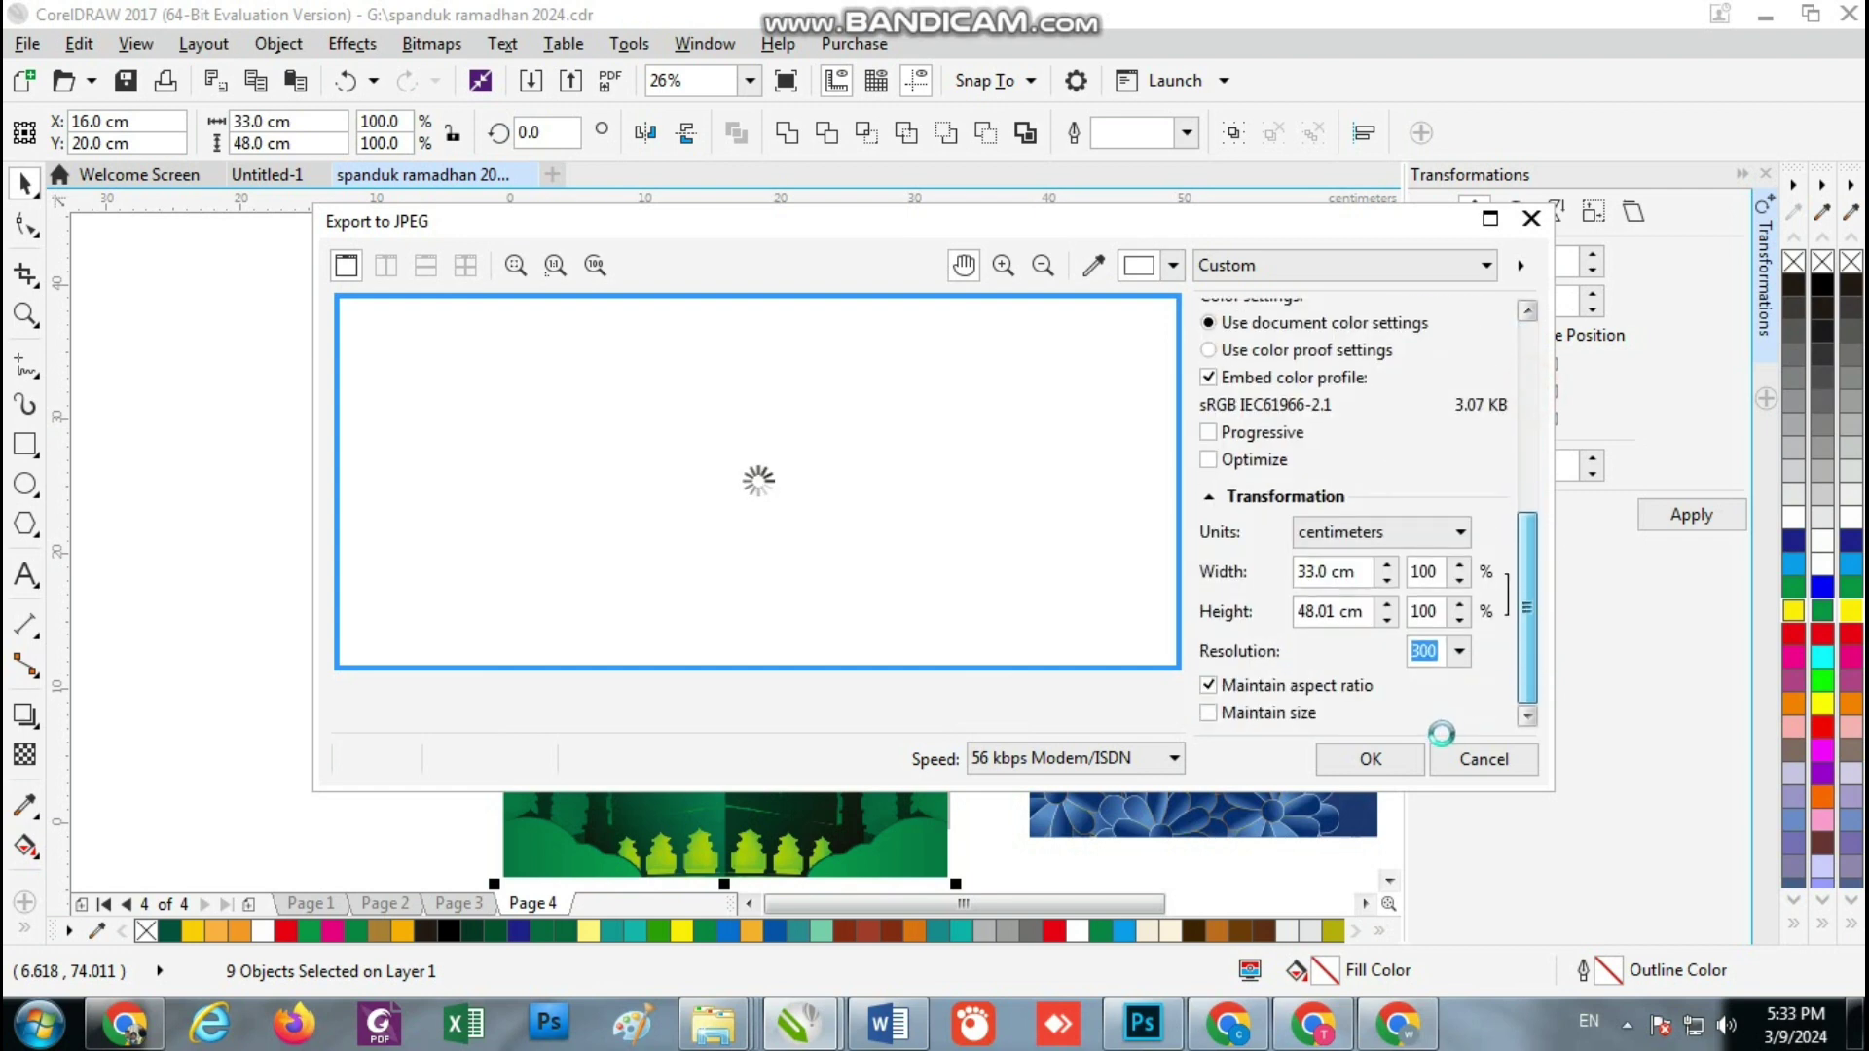
left_click(1368, 760)
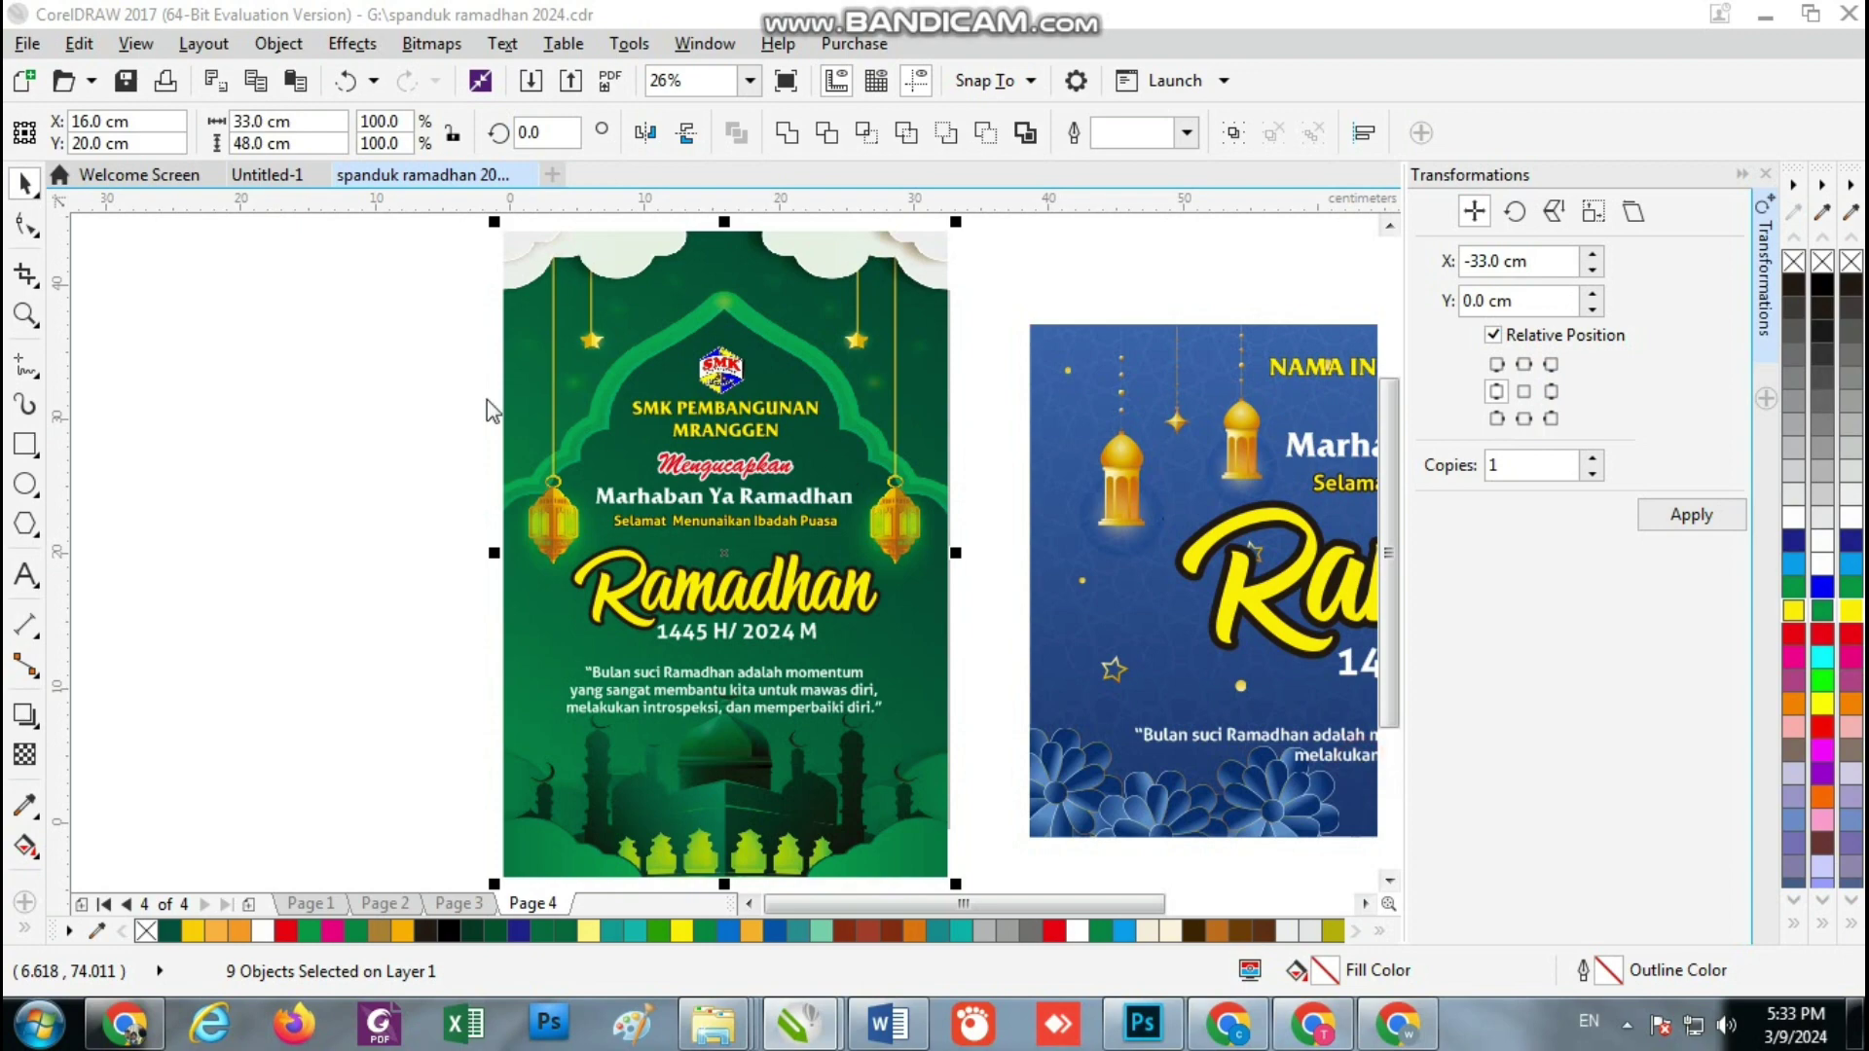
Start a selected-only JPG export of the grouped blue banner as "spanduk ramadhan 2024 4.jpg", replacing the existing file
scroll(486, 399, "down", 2)
left_click_drag(1269, 308, 725, 635)
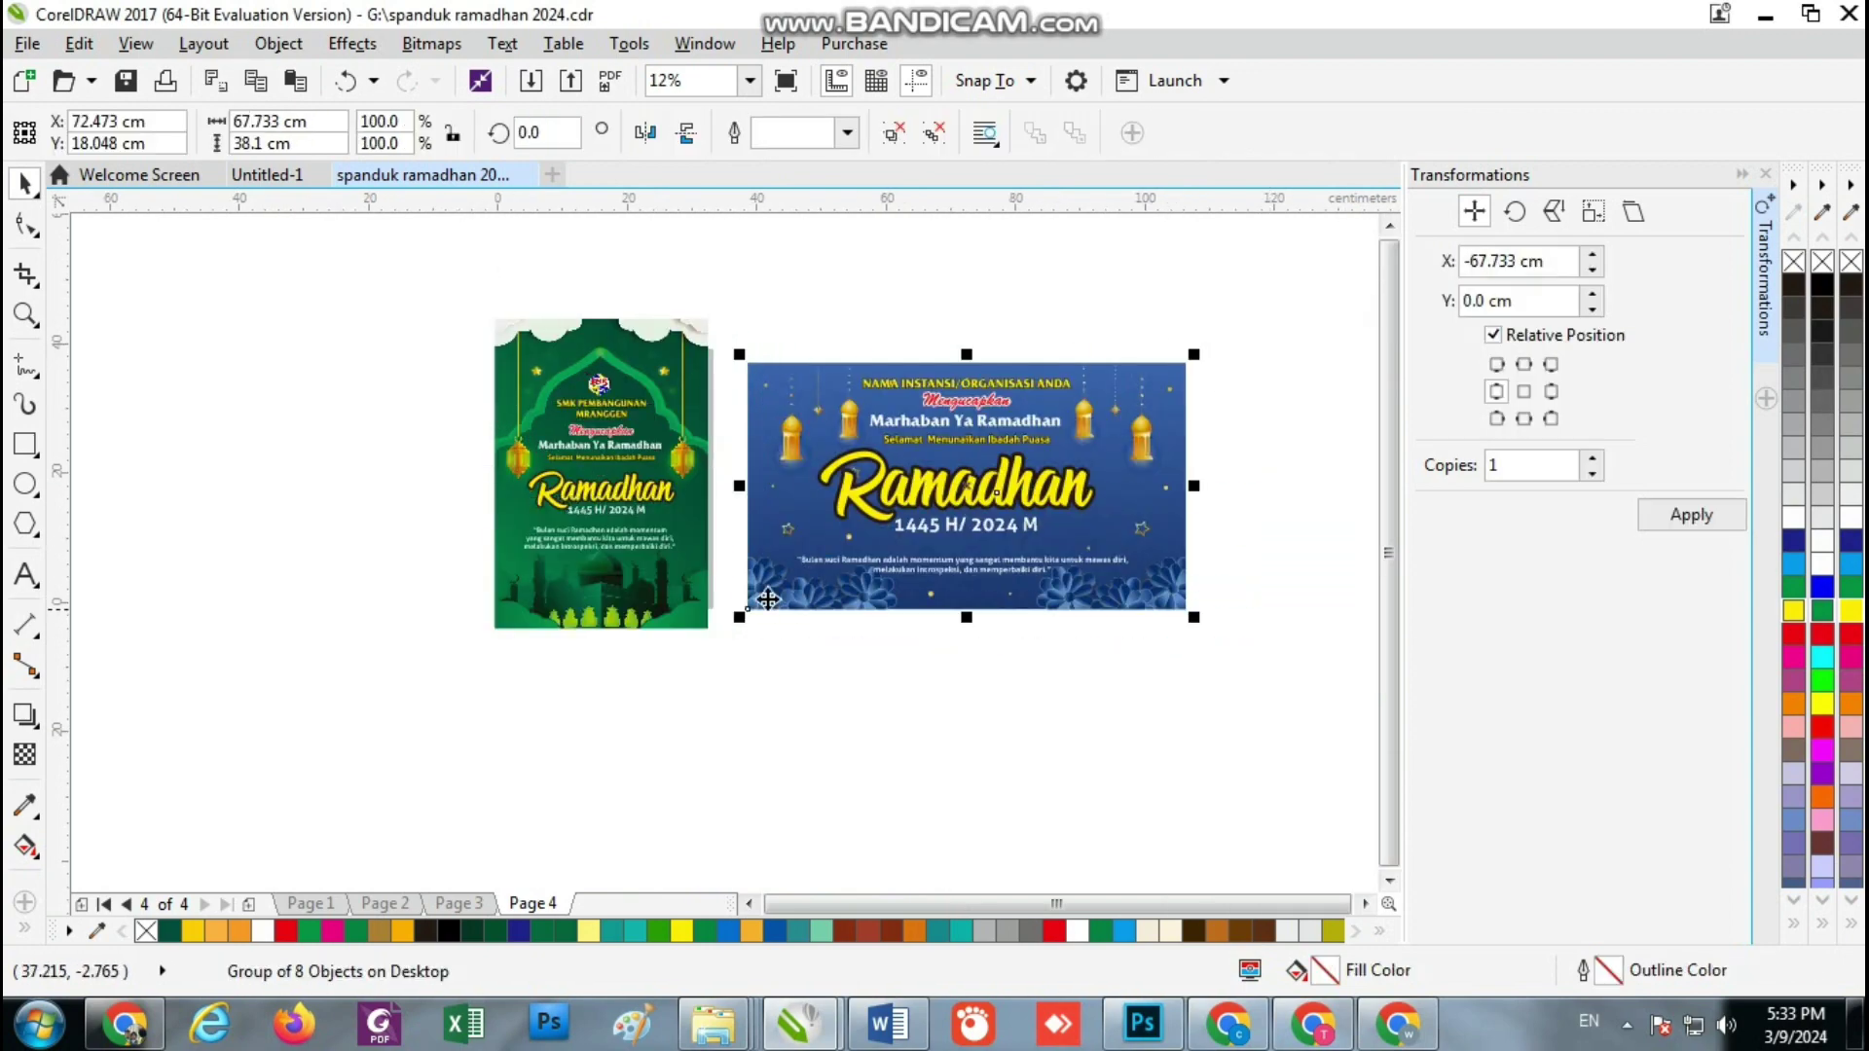
left_click(572, 81)
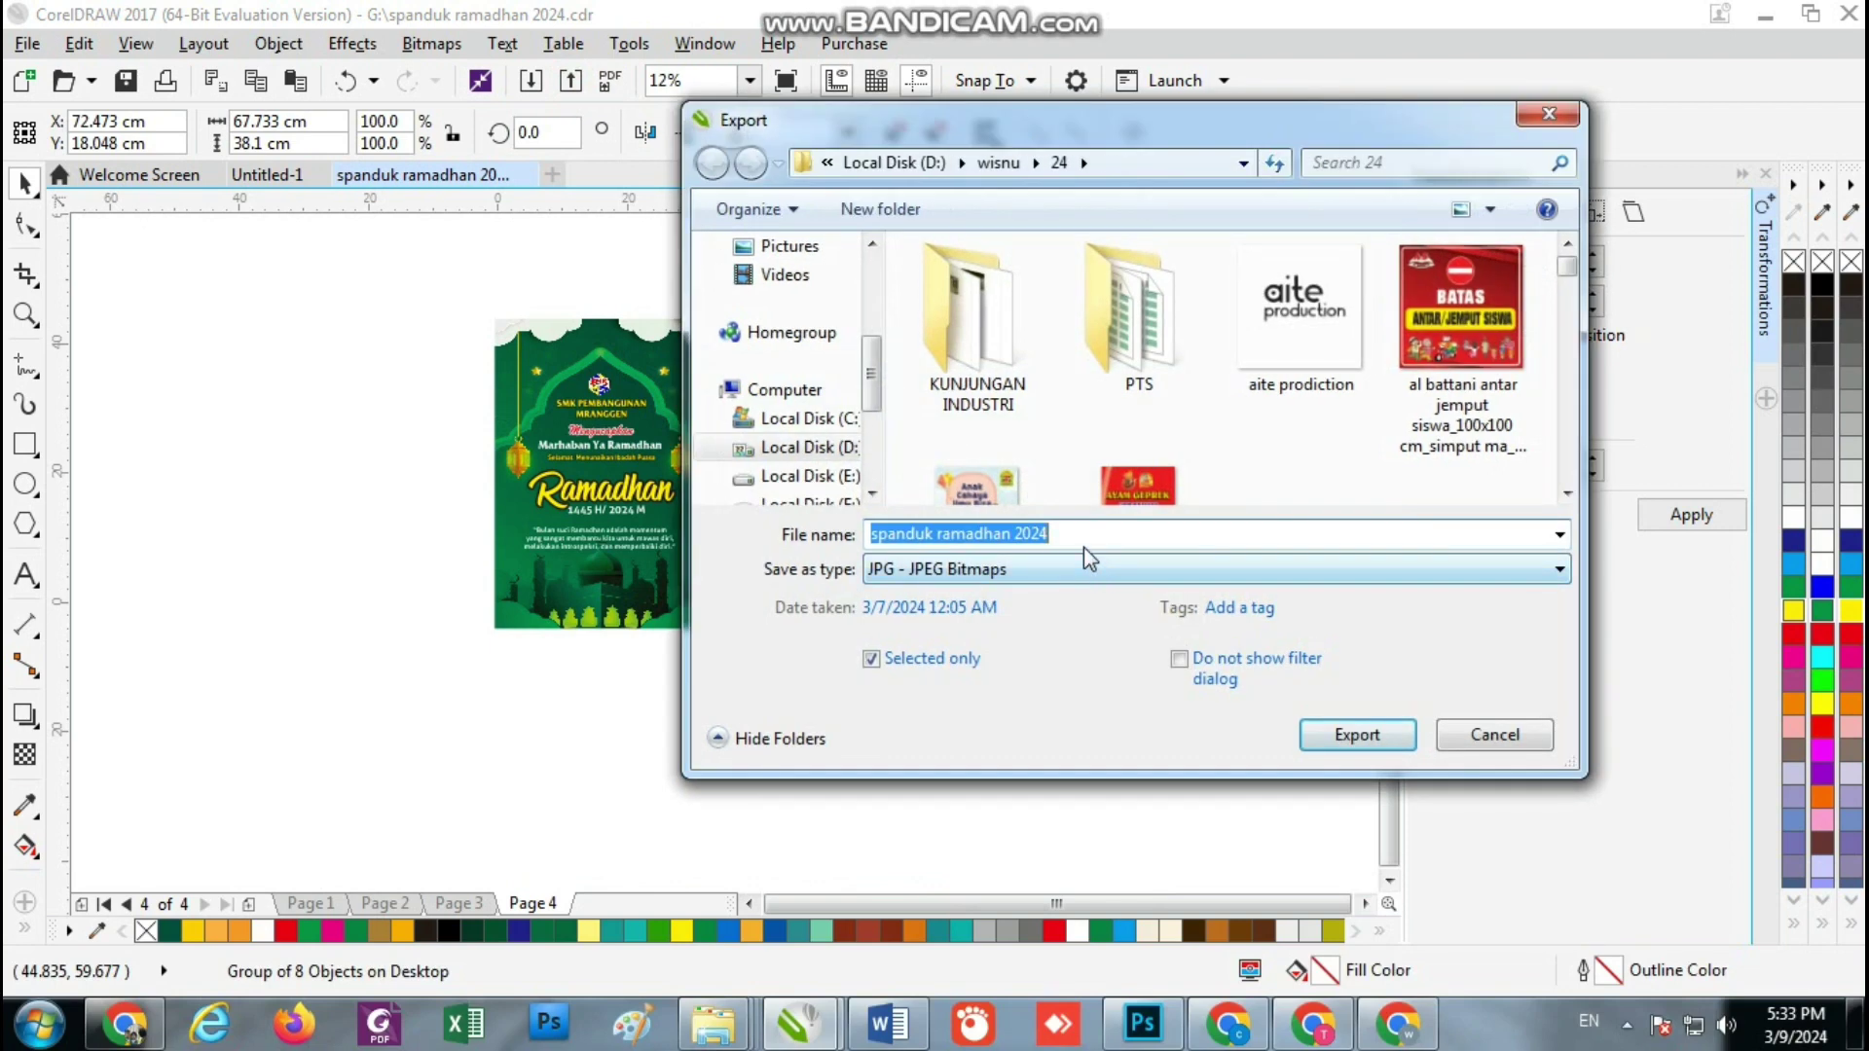
left_click(1083, 547)
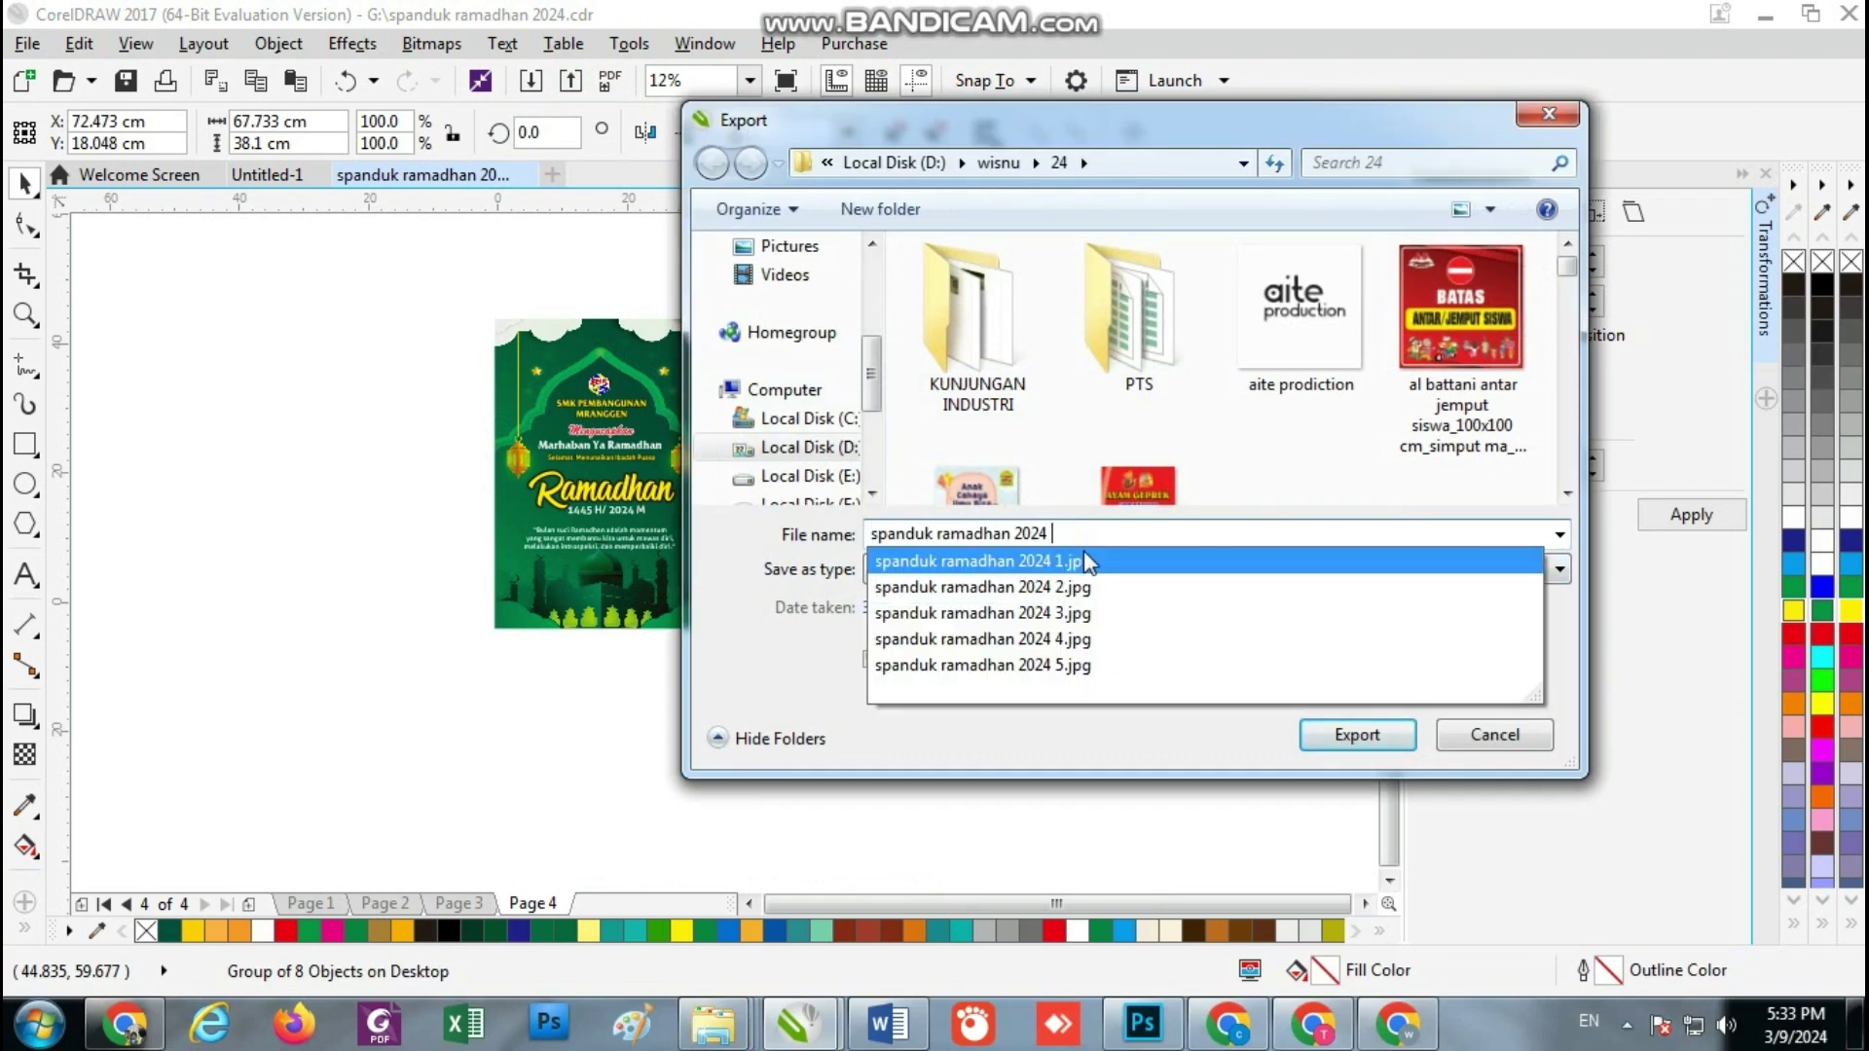
type("4")
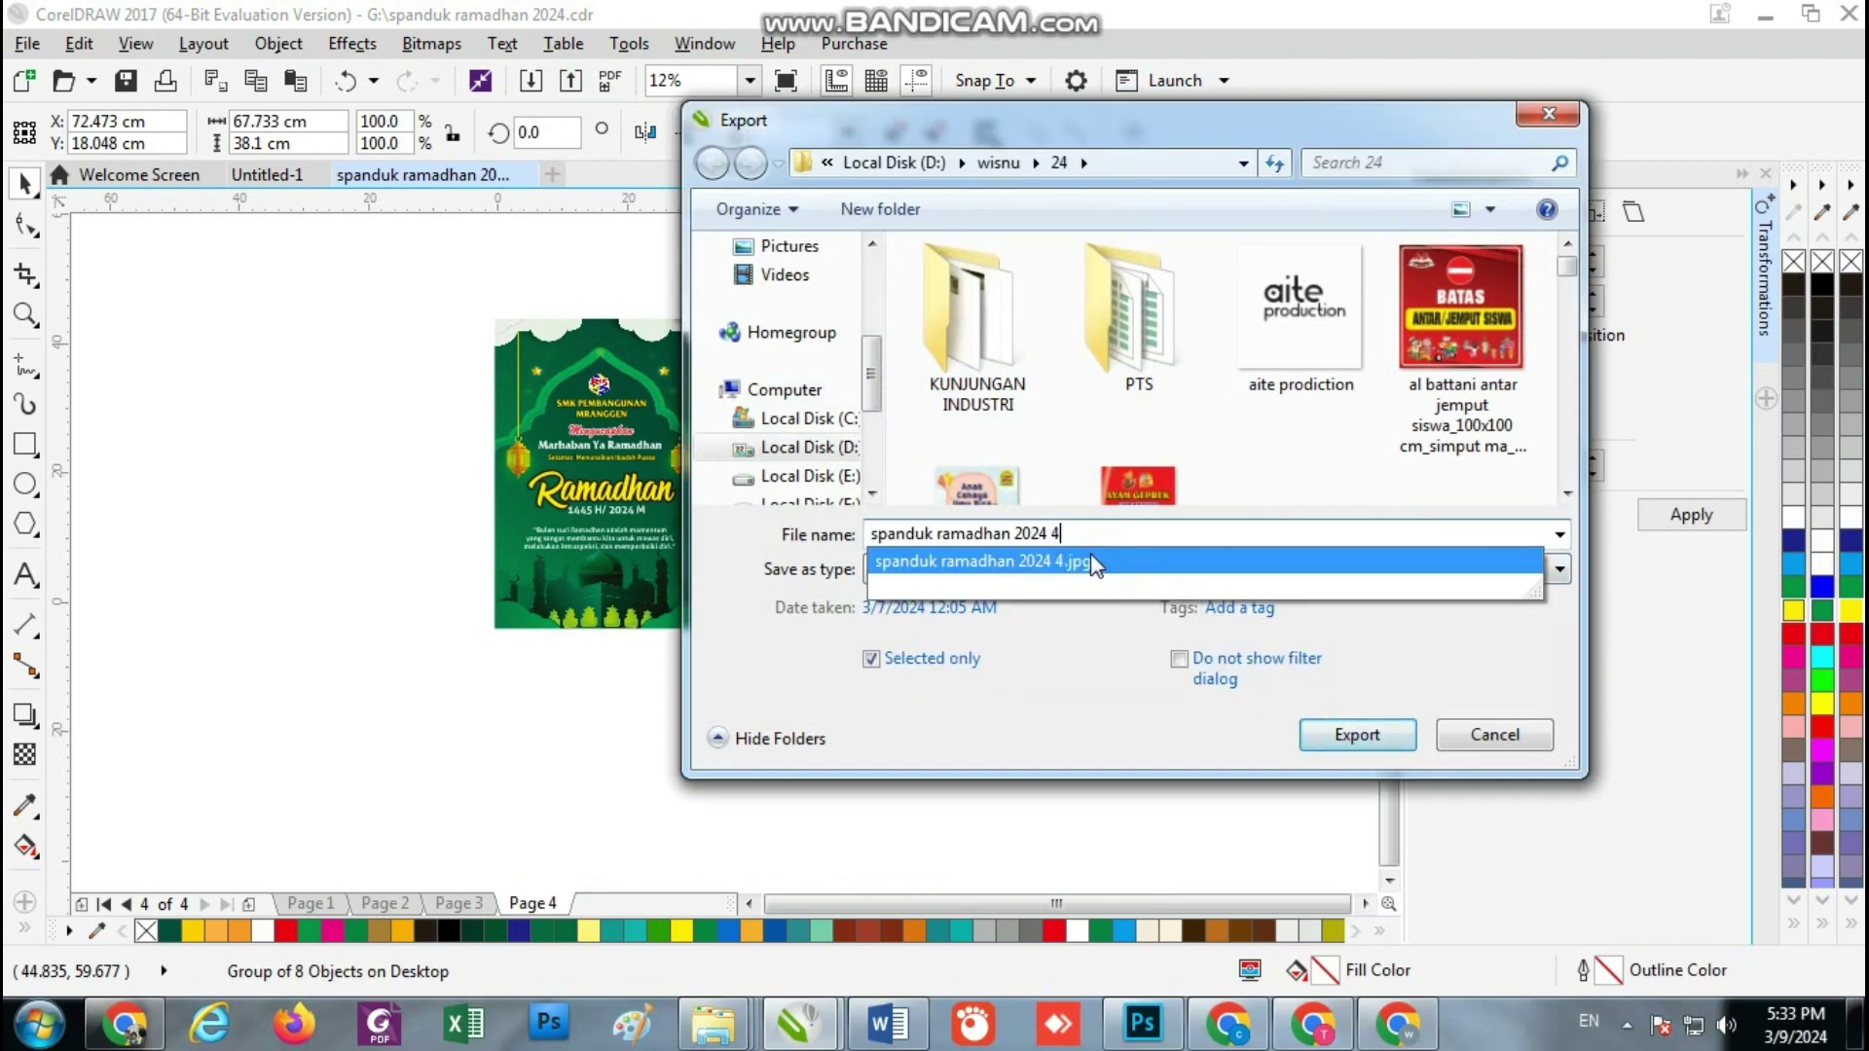
left_click(1090, 561)
left_click(1341, 735)
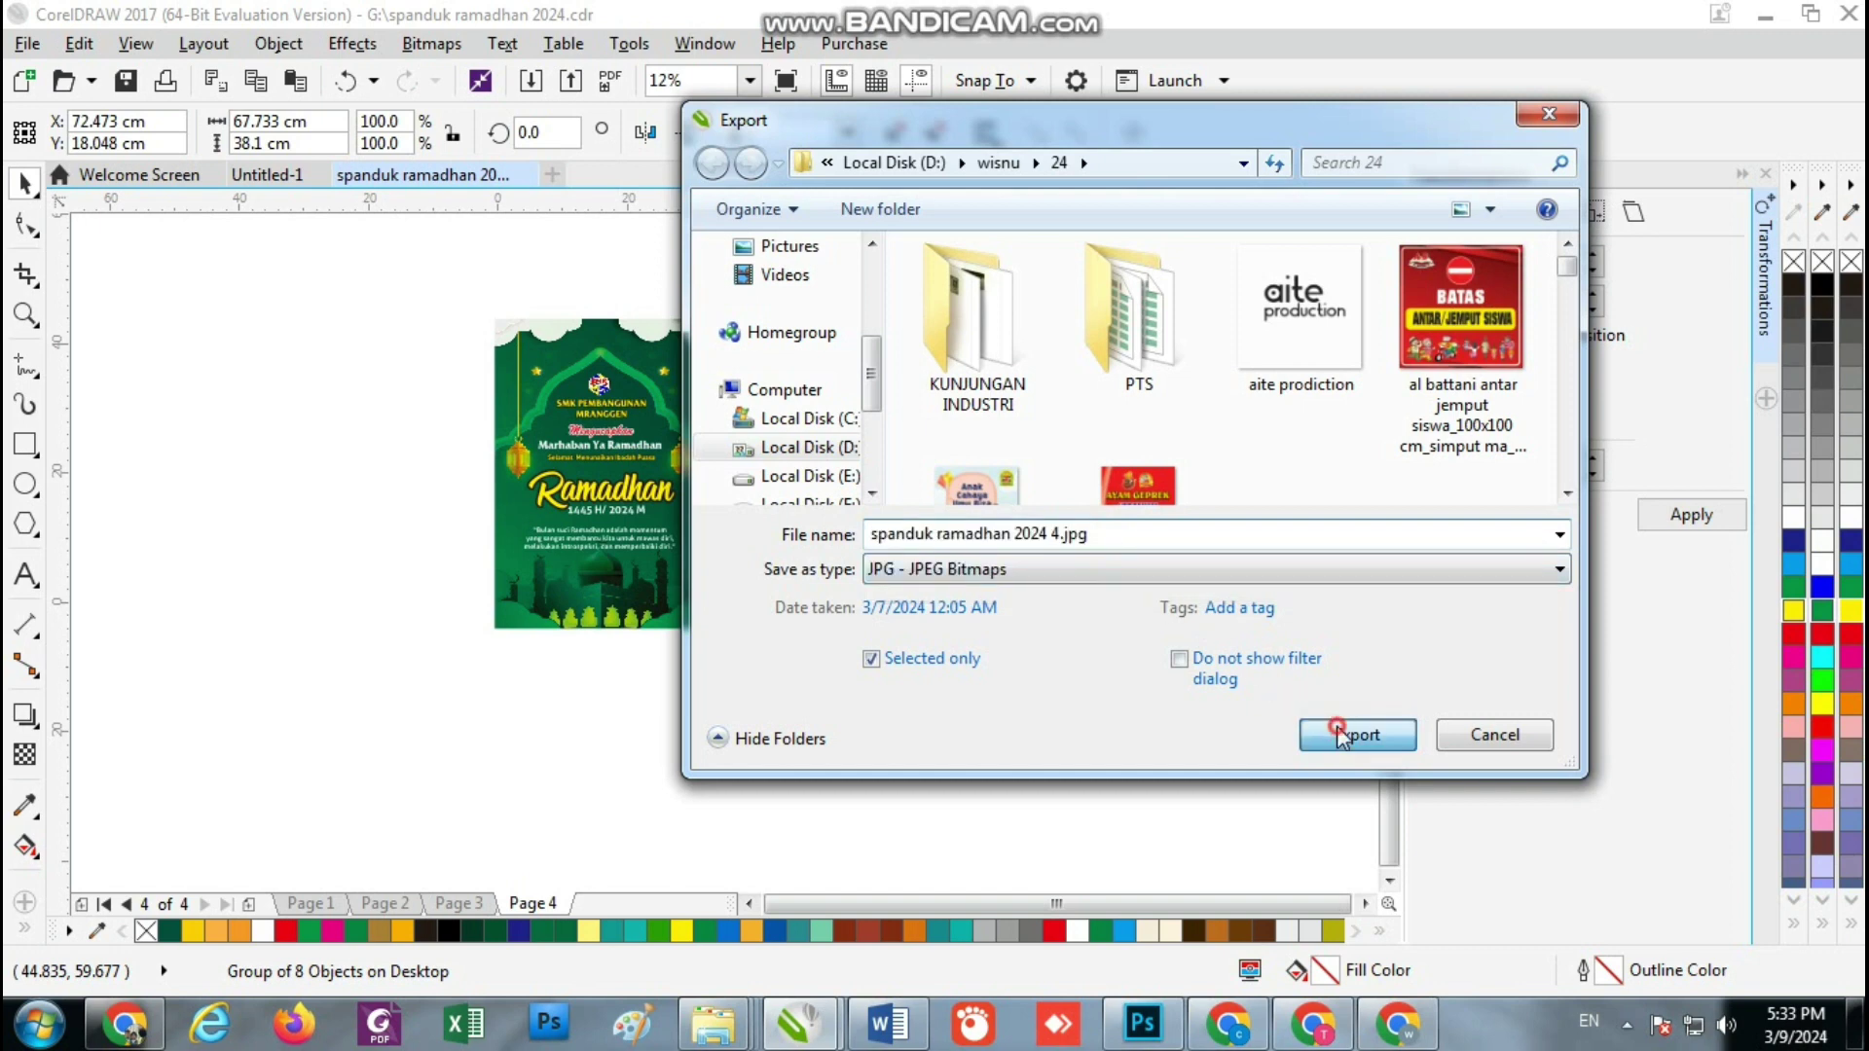
left_click(983, 513)
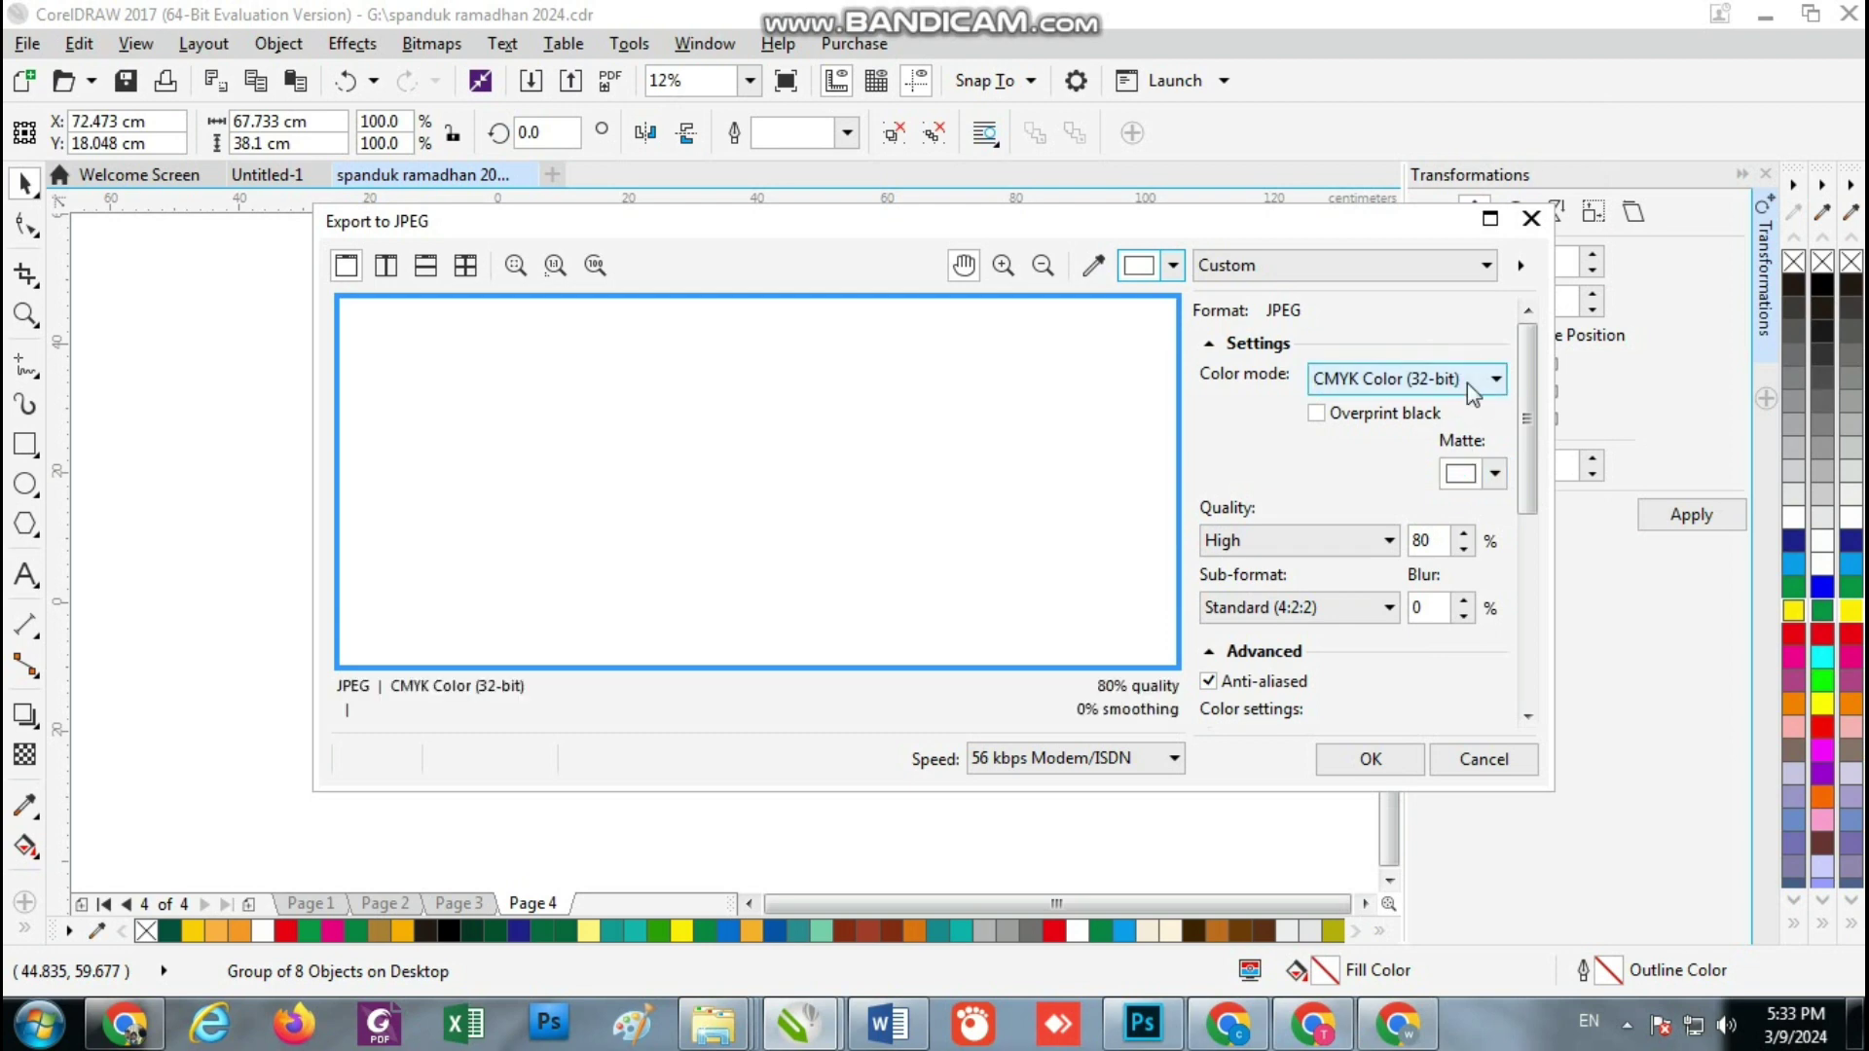
left_click(1467, 382)
left_click(1423, 427)
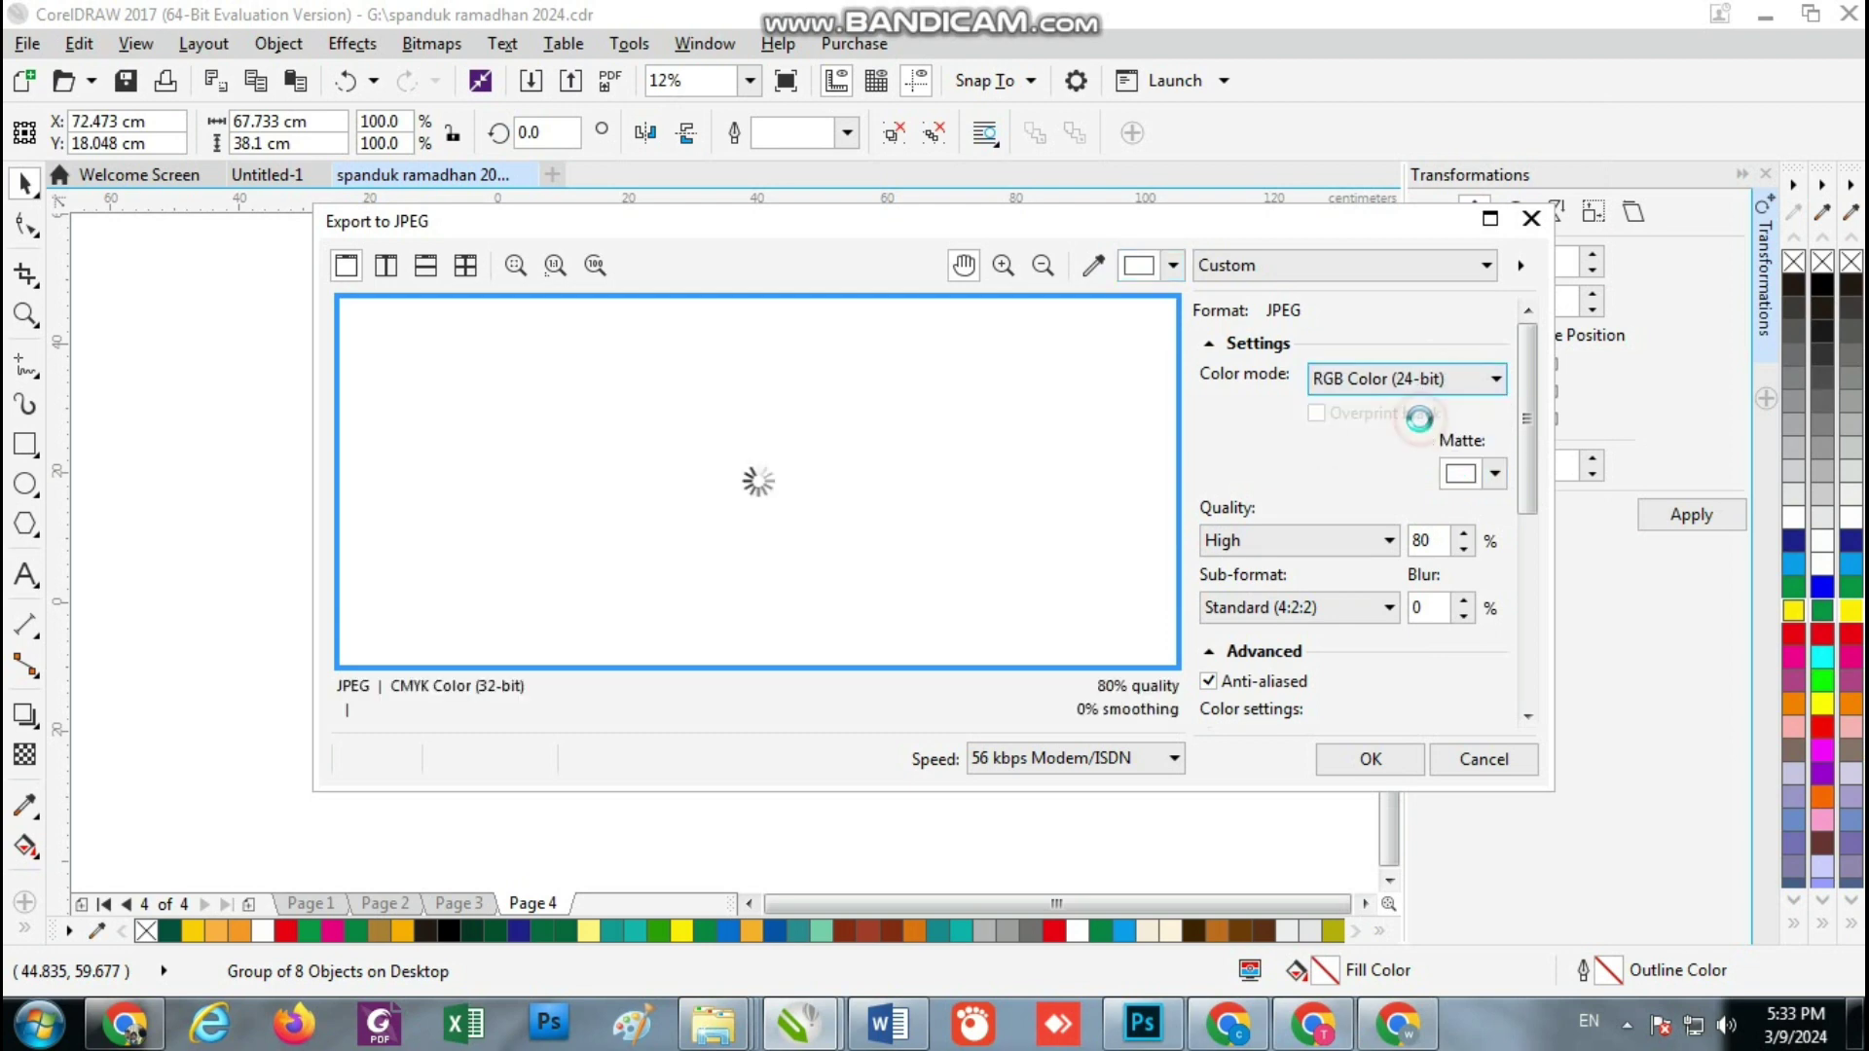
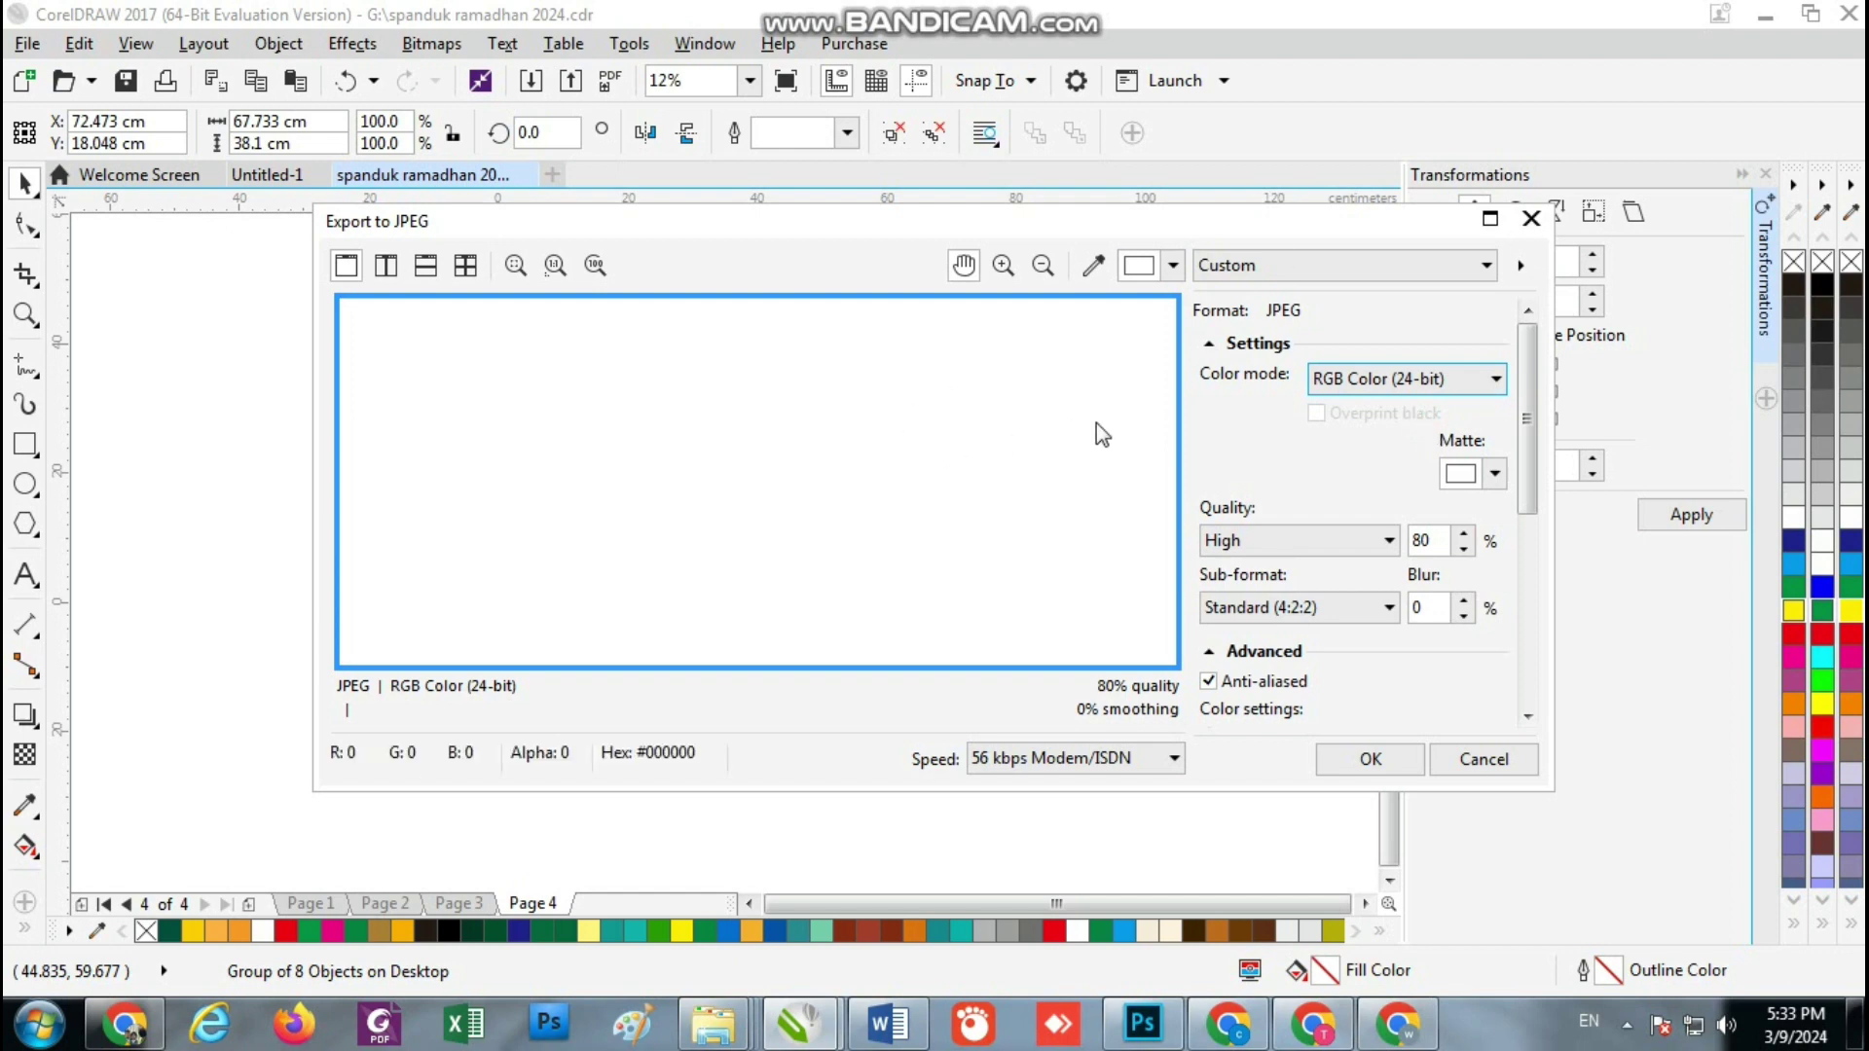
left_click(1535, 220)
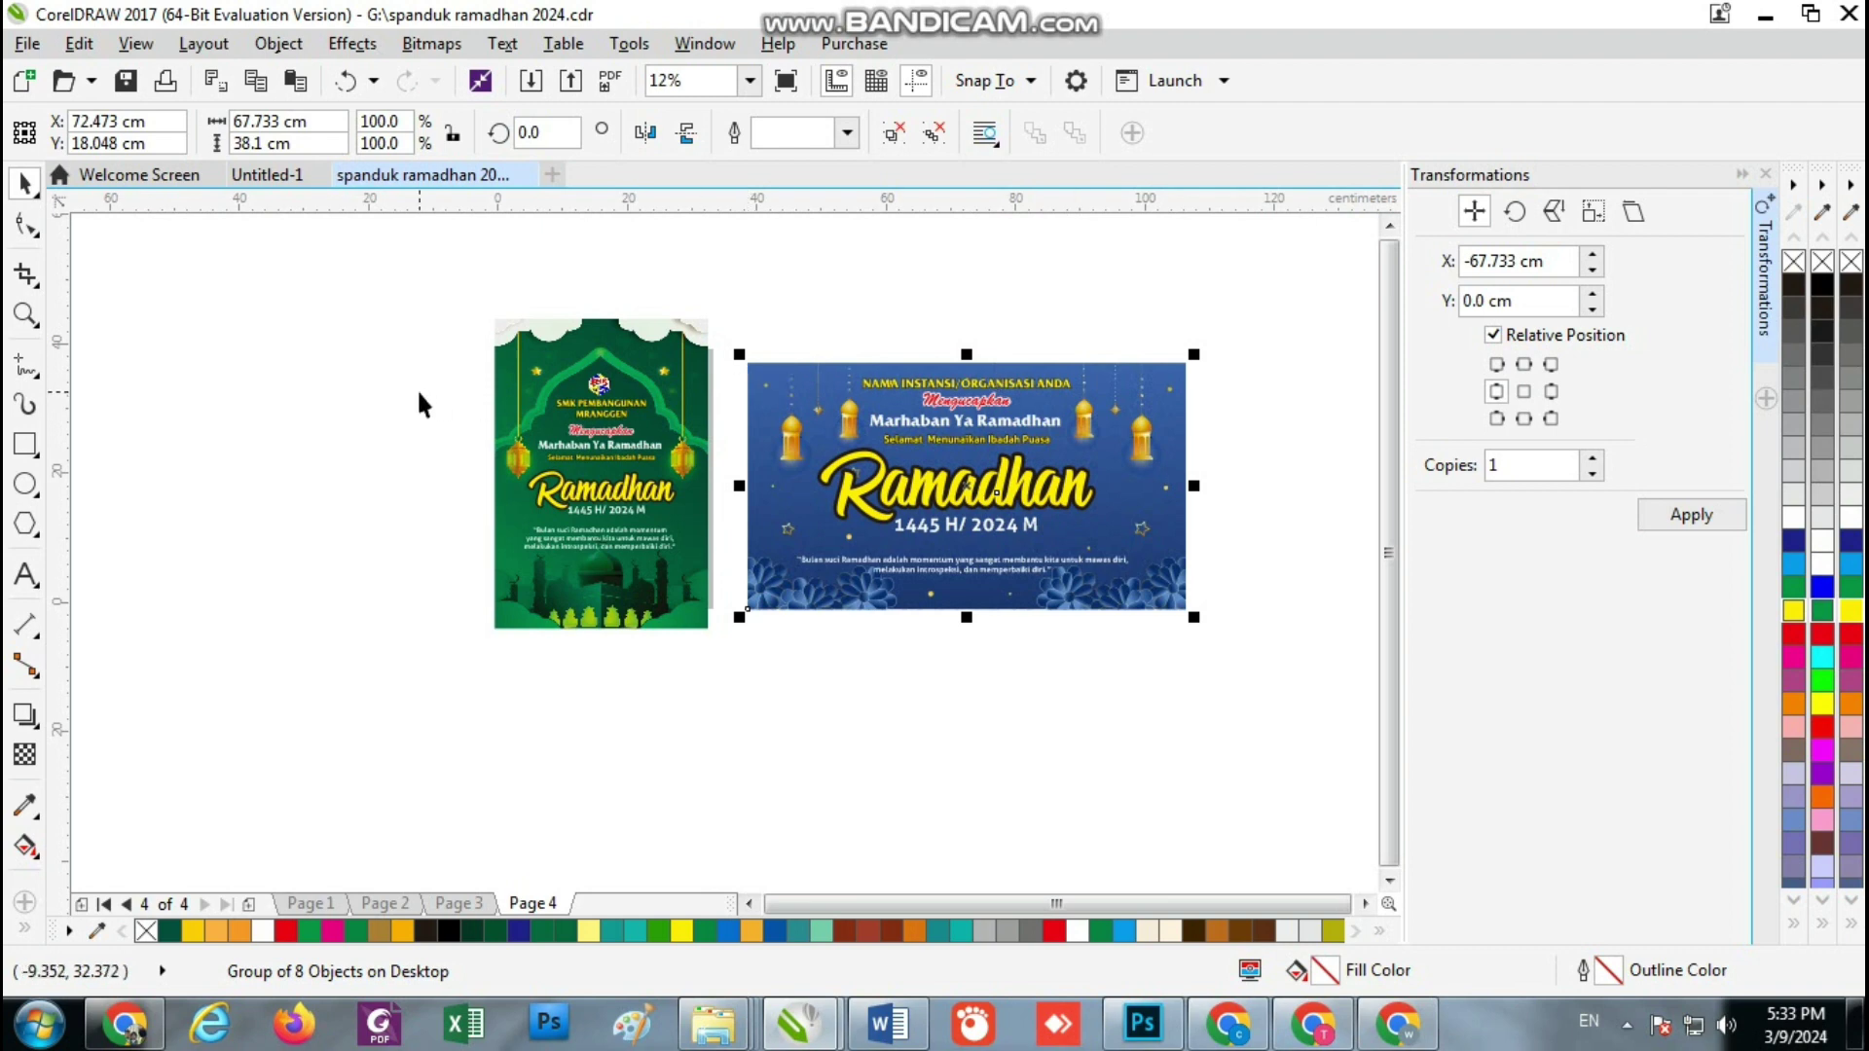
Cut the grouped blue banner from Page 4, paste it onto a new Page 5 and place it over the page
left_click(325, 383)
scroll(326, 384, "down", 2)
left_click(629, 322)
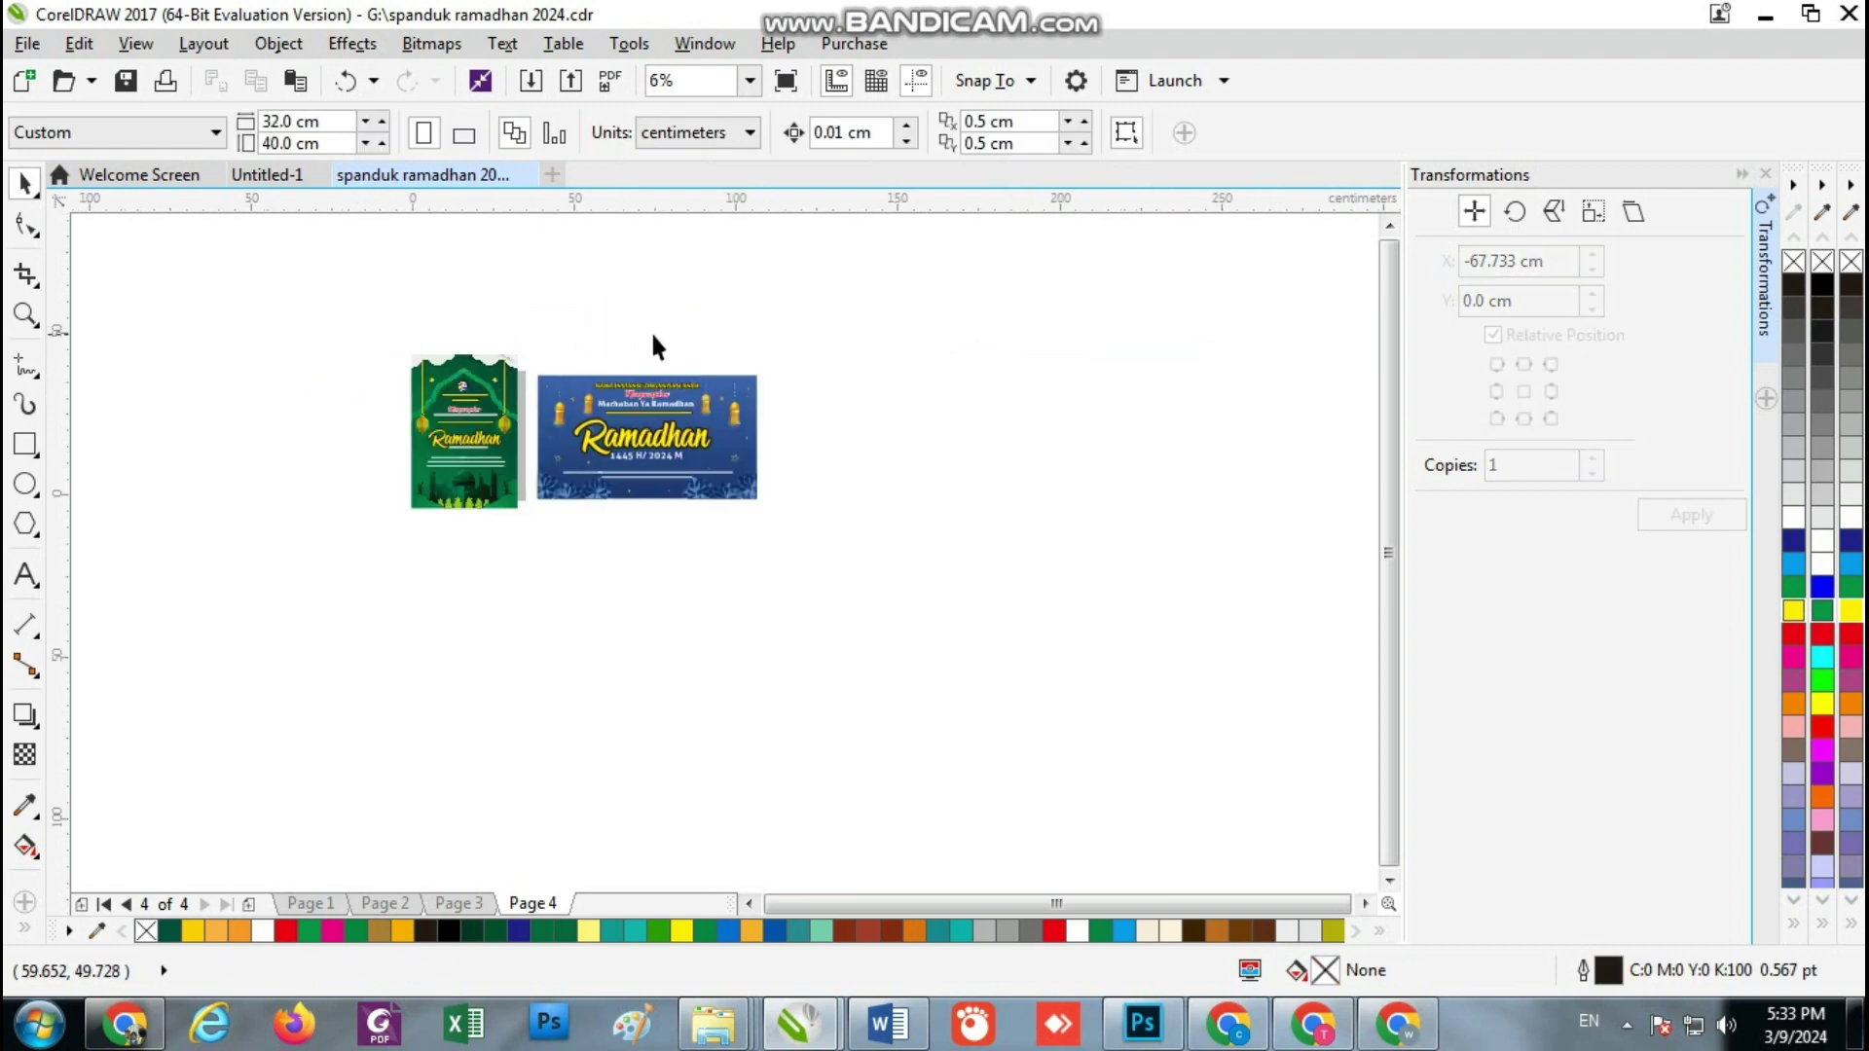
left_click_drag(830, 317, 521, 532)
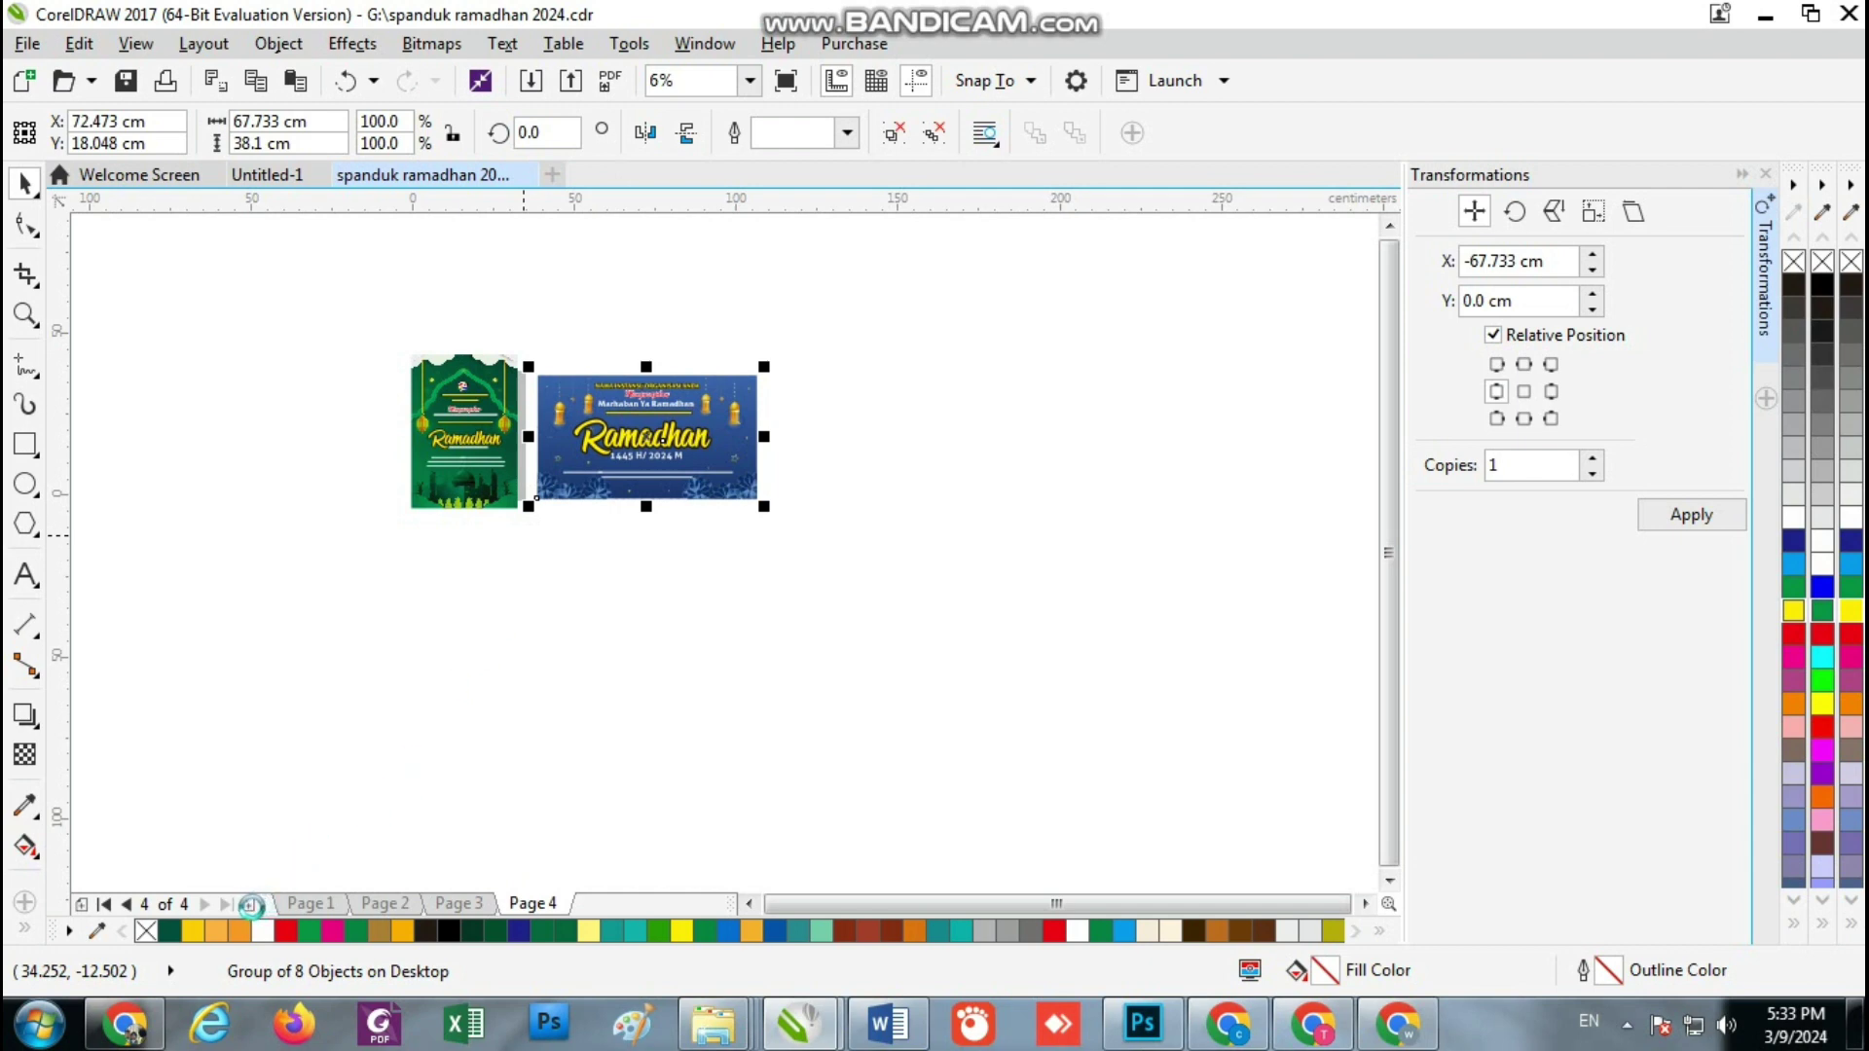
left_click(250, 905)
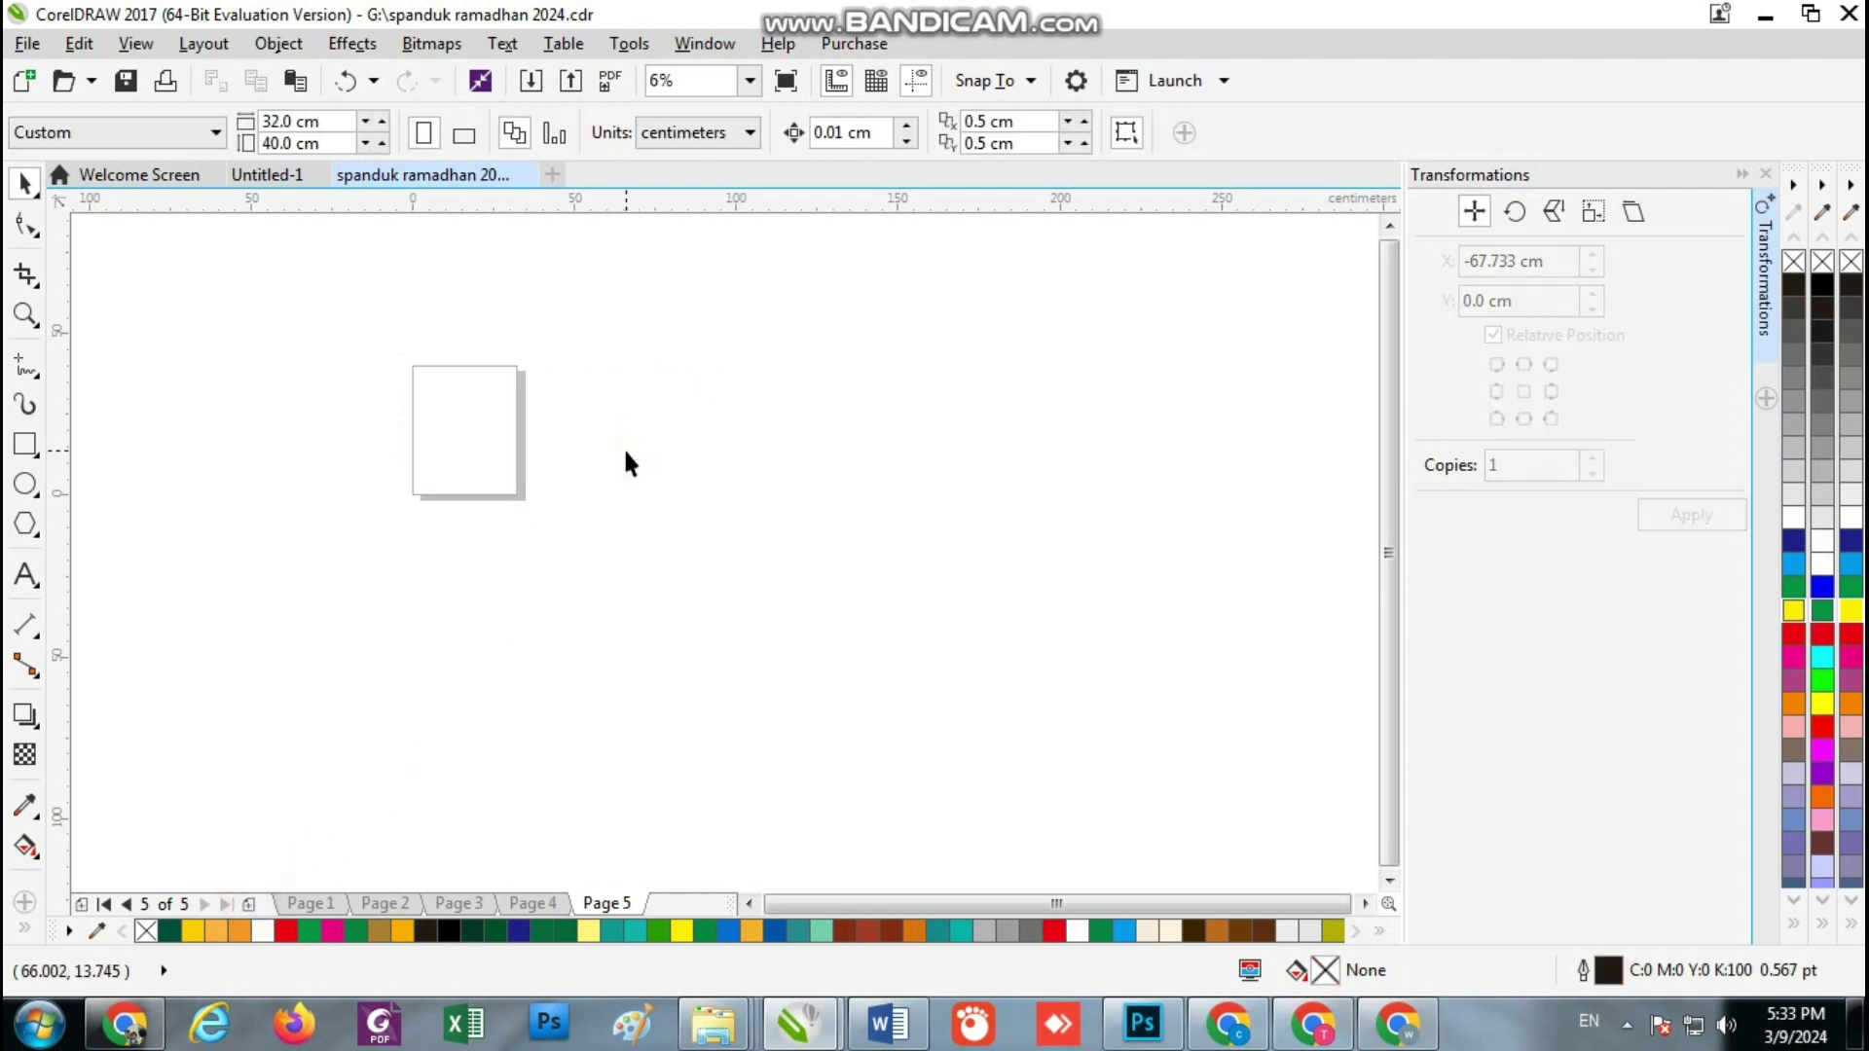
key("ctrl+v")
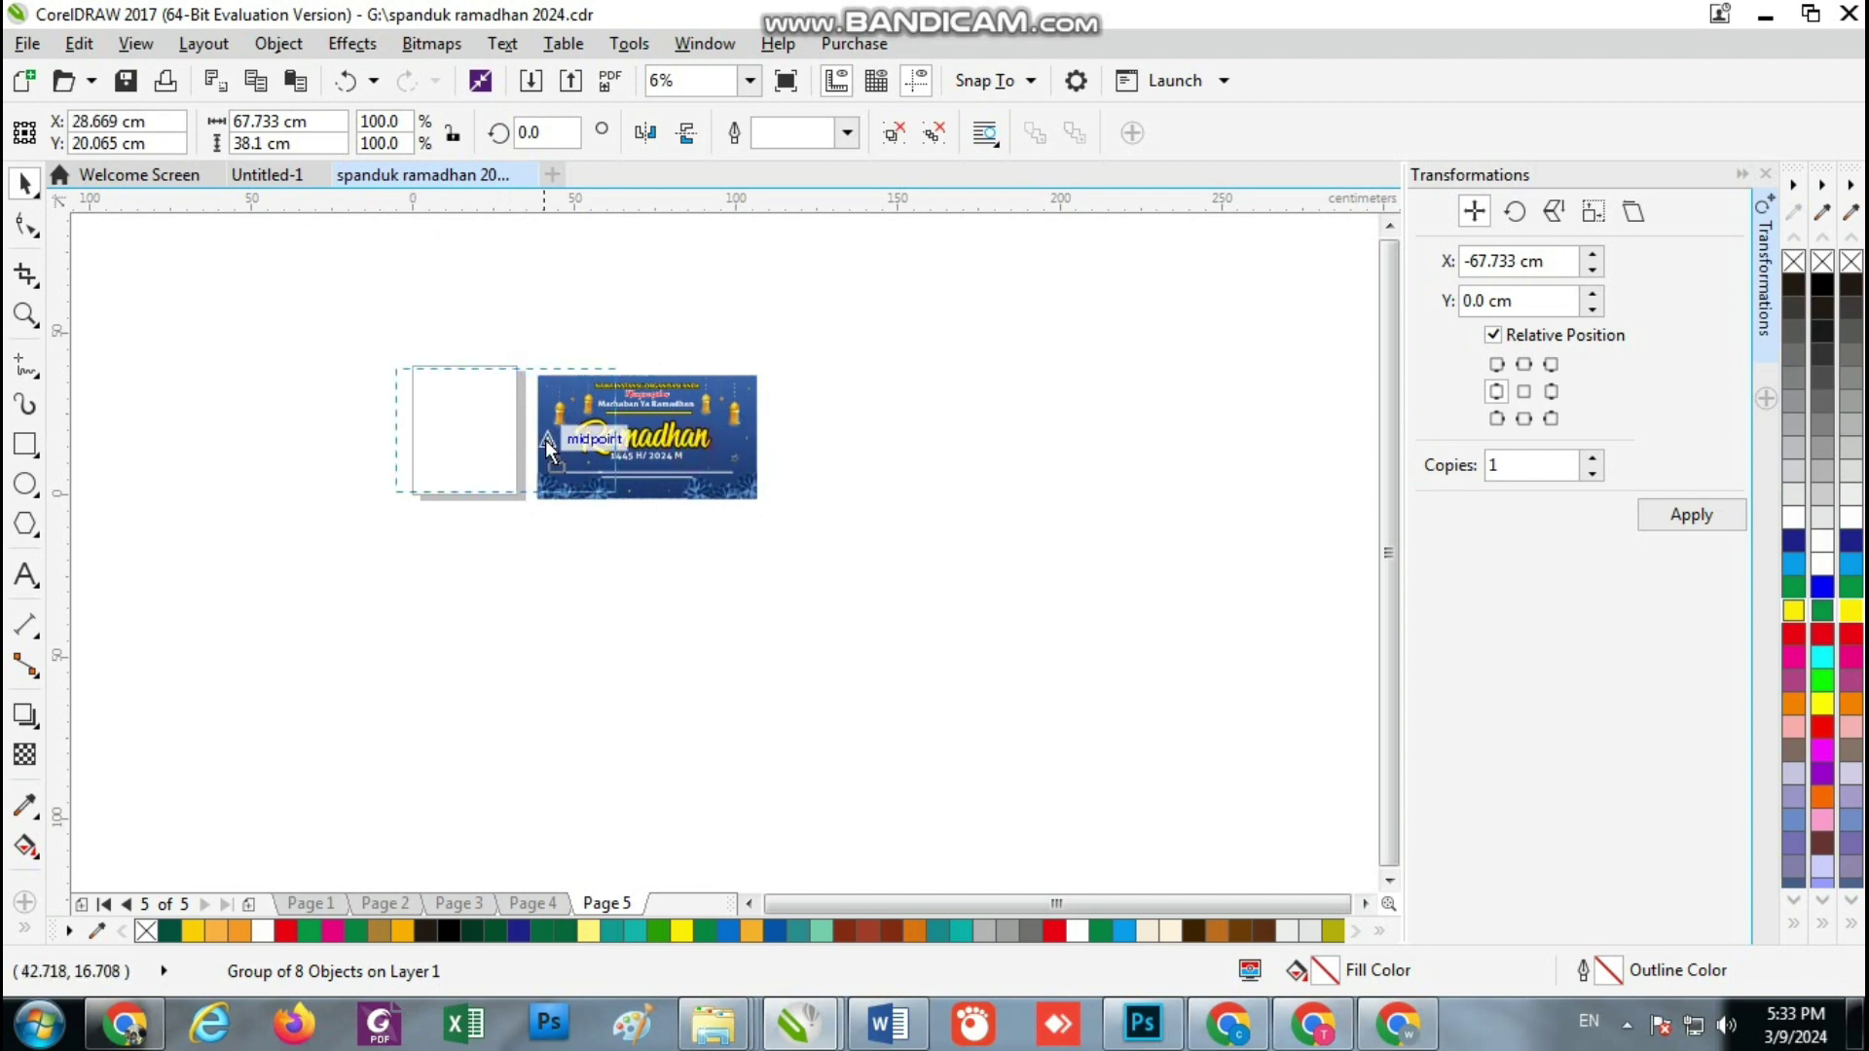
left_click_drag(545, 440, 394, 432)
left_click(363, 280)
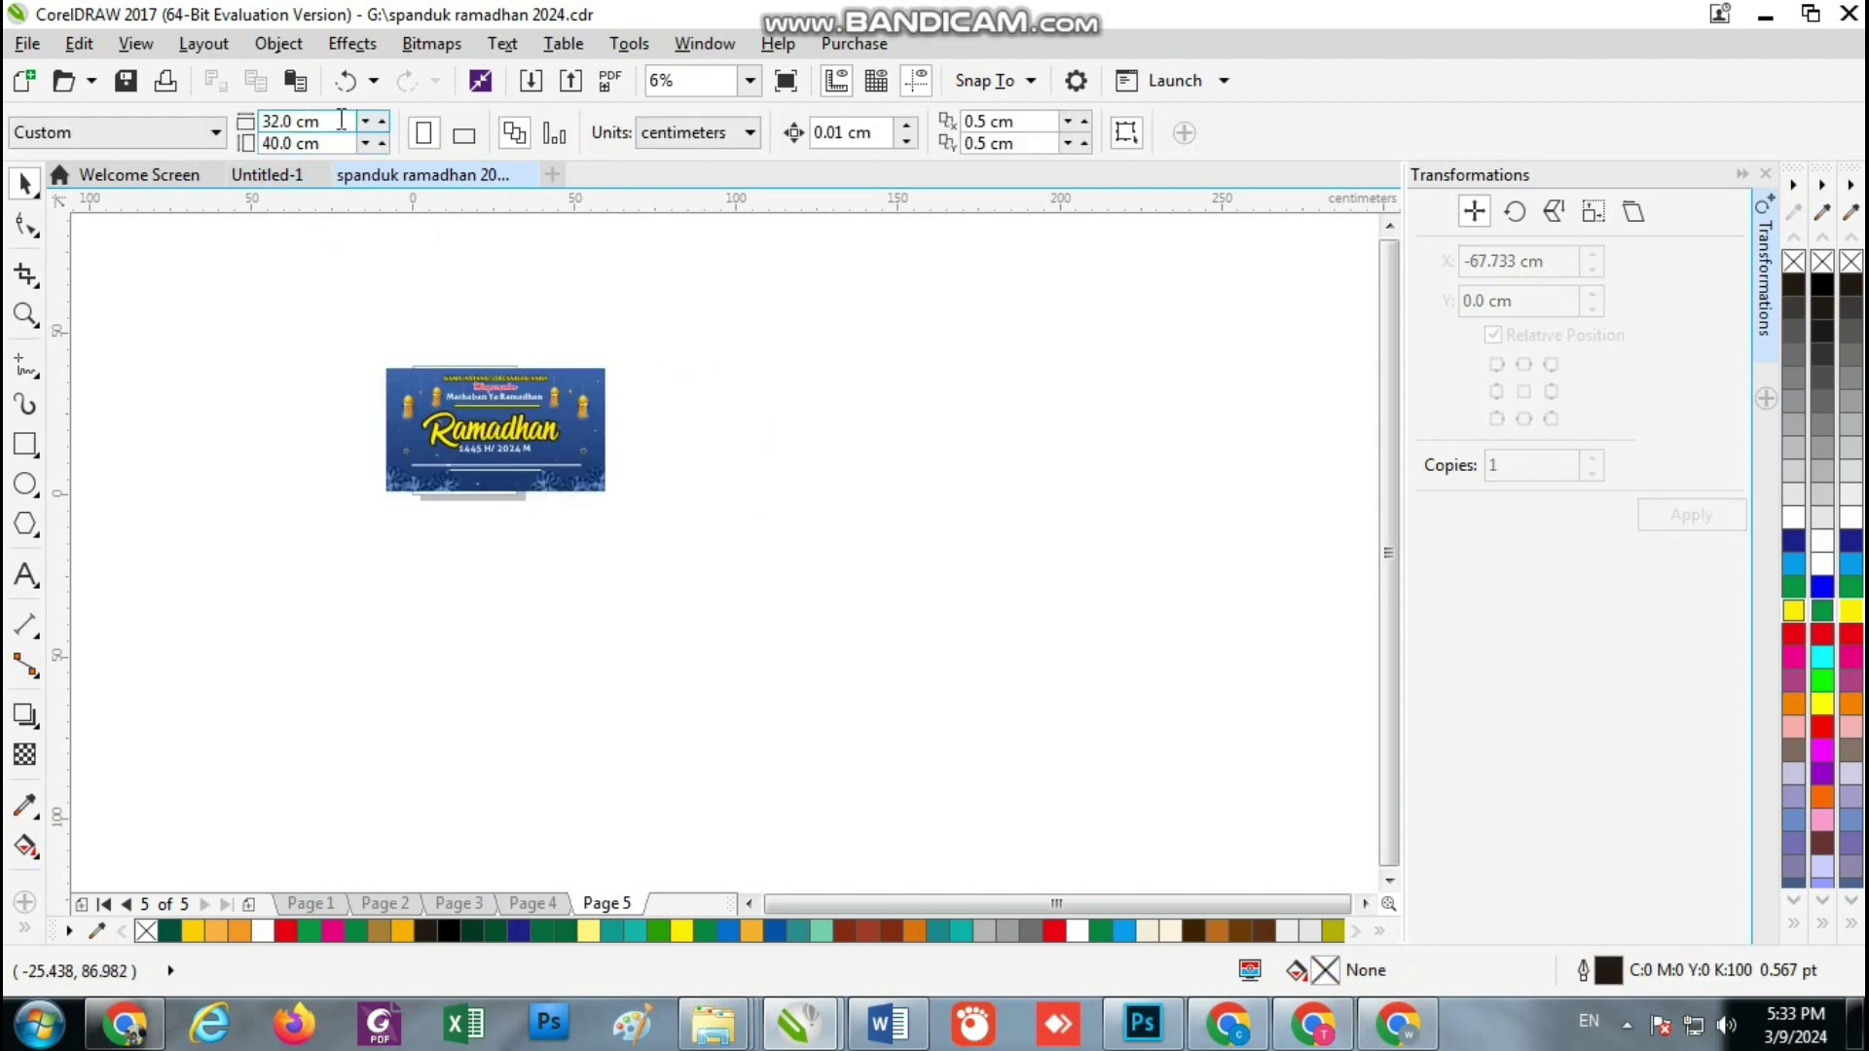
Set the page size to 70 cm wide by 100 cm high
triple_click(292, 121)
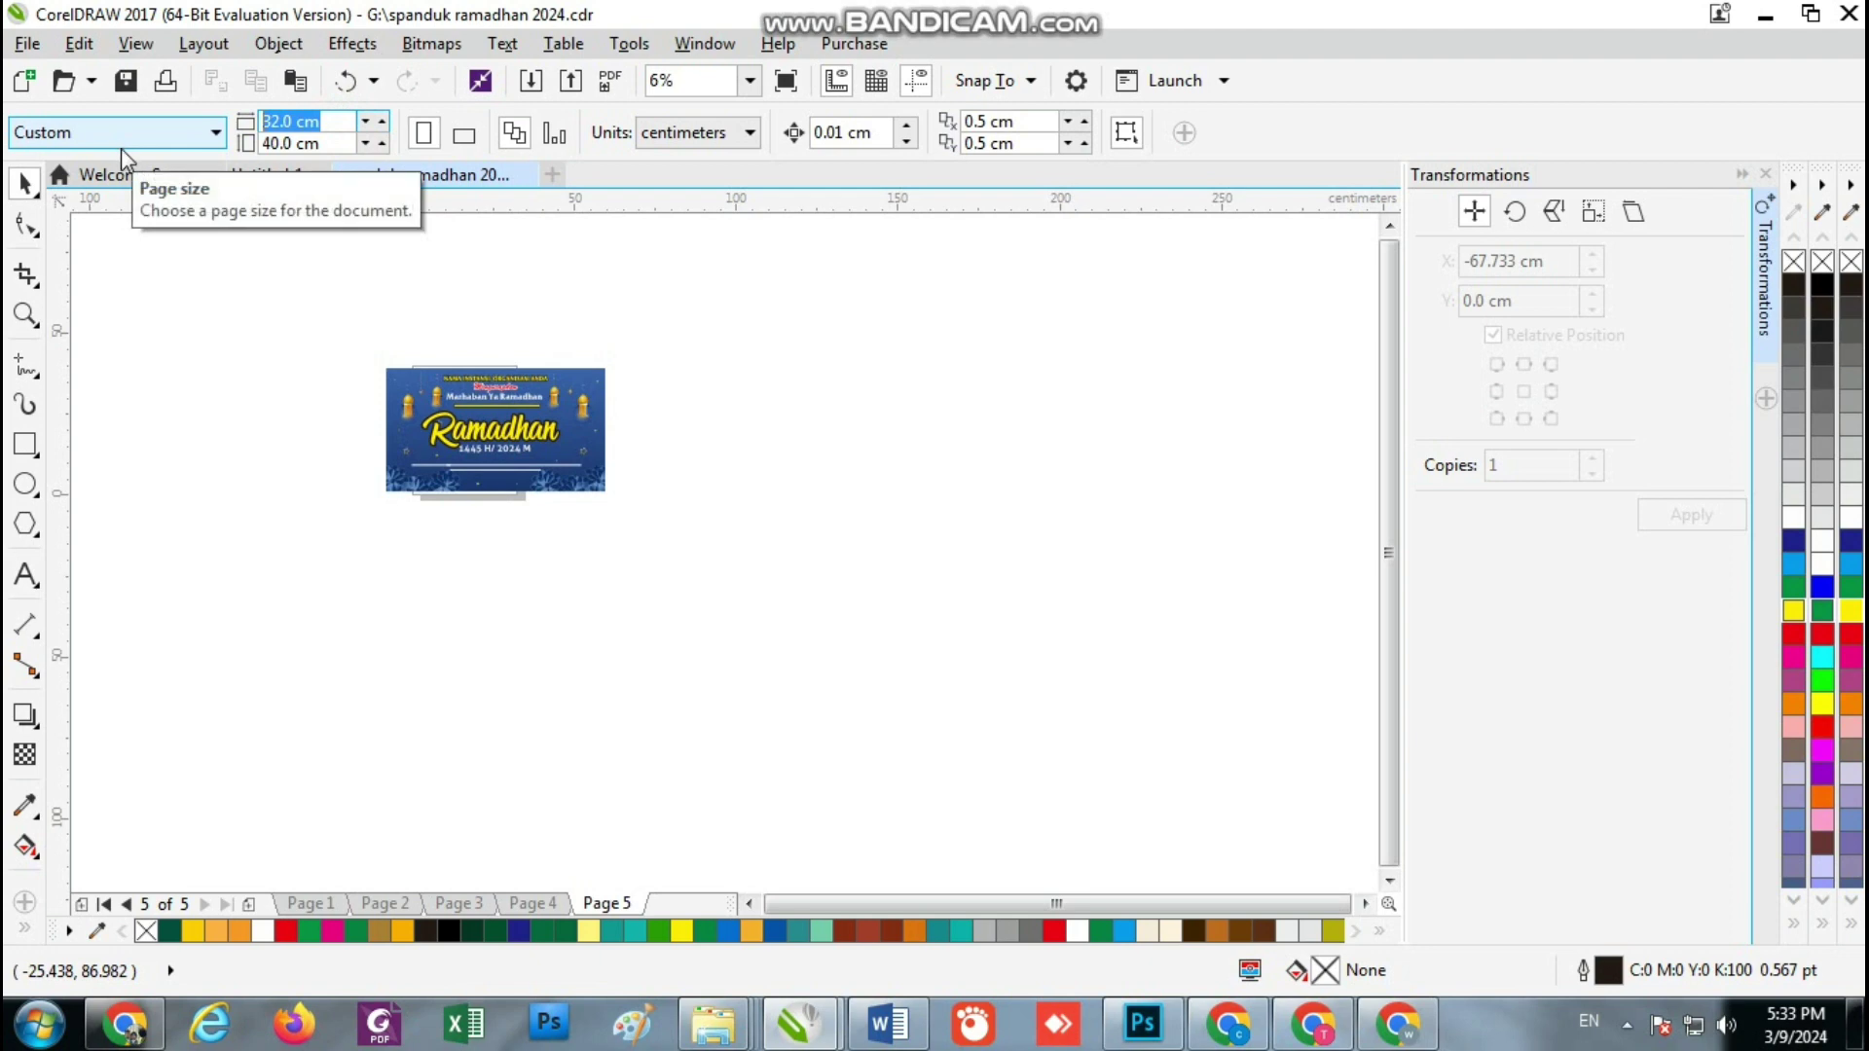
type("70")
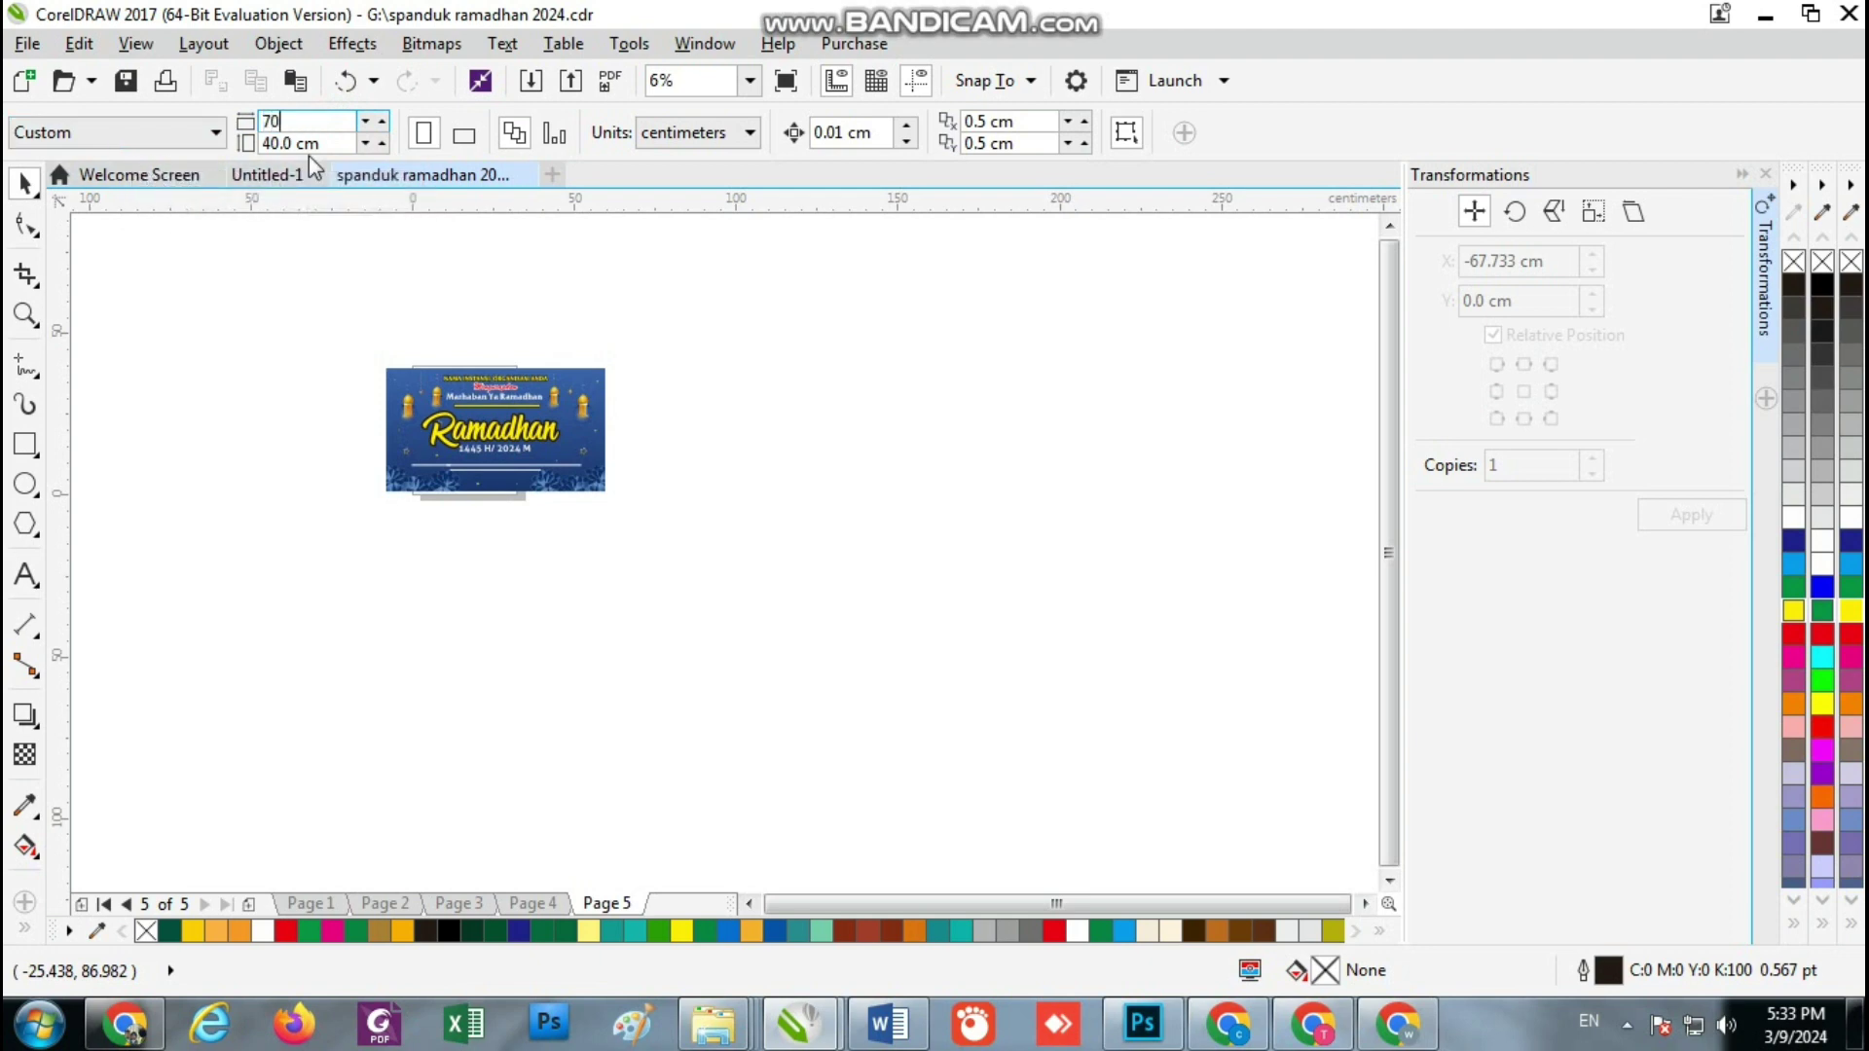
left_click_drag(322, 144, 255, 219)
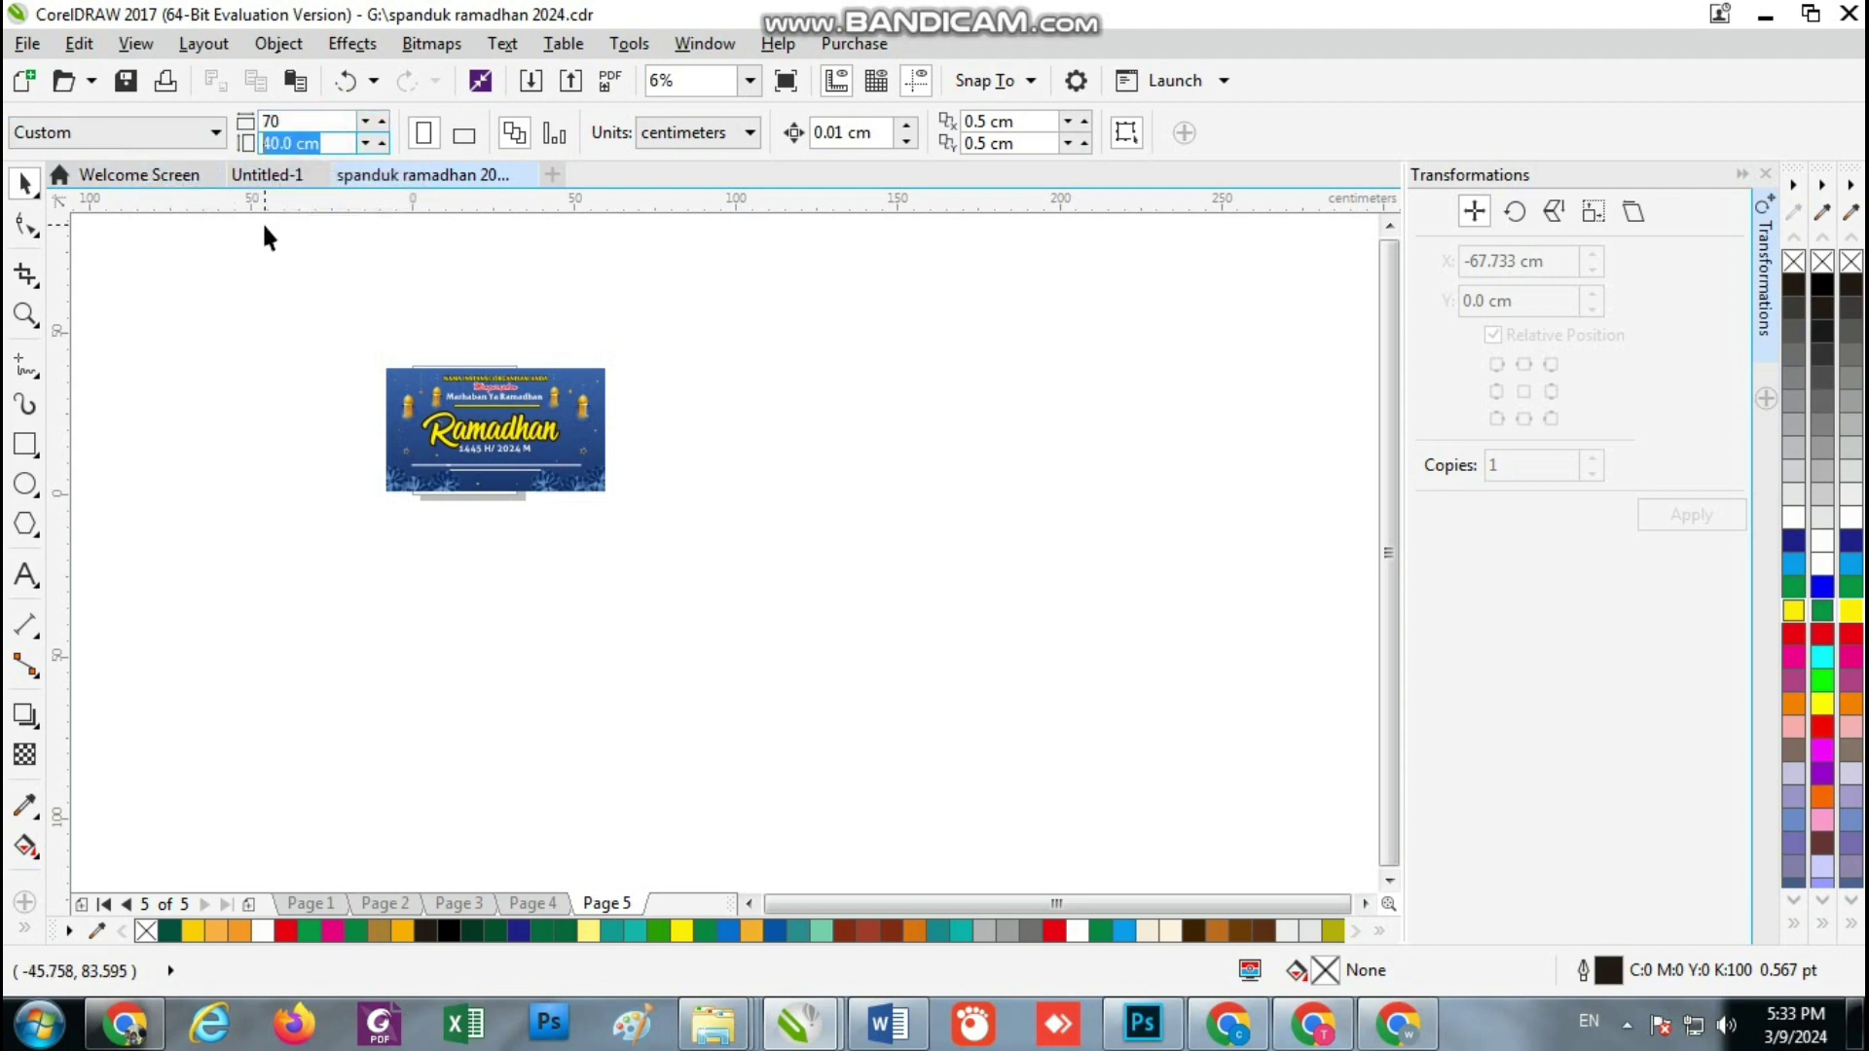
type("100")
key("Return")
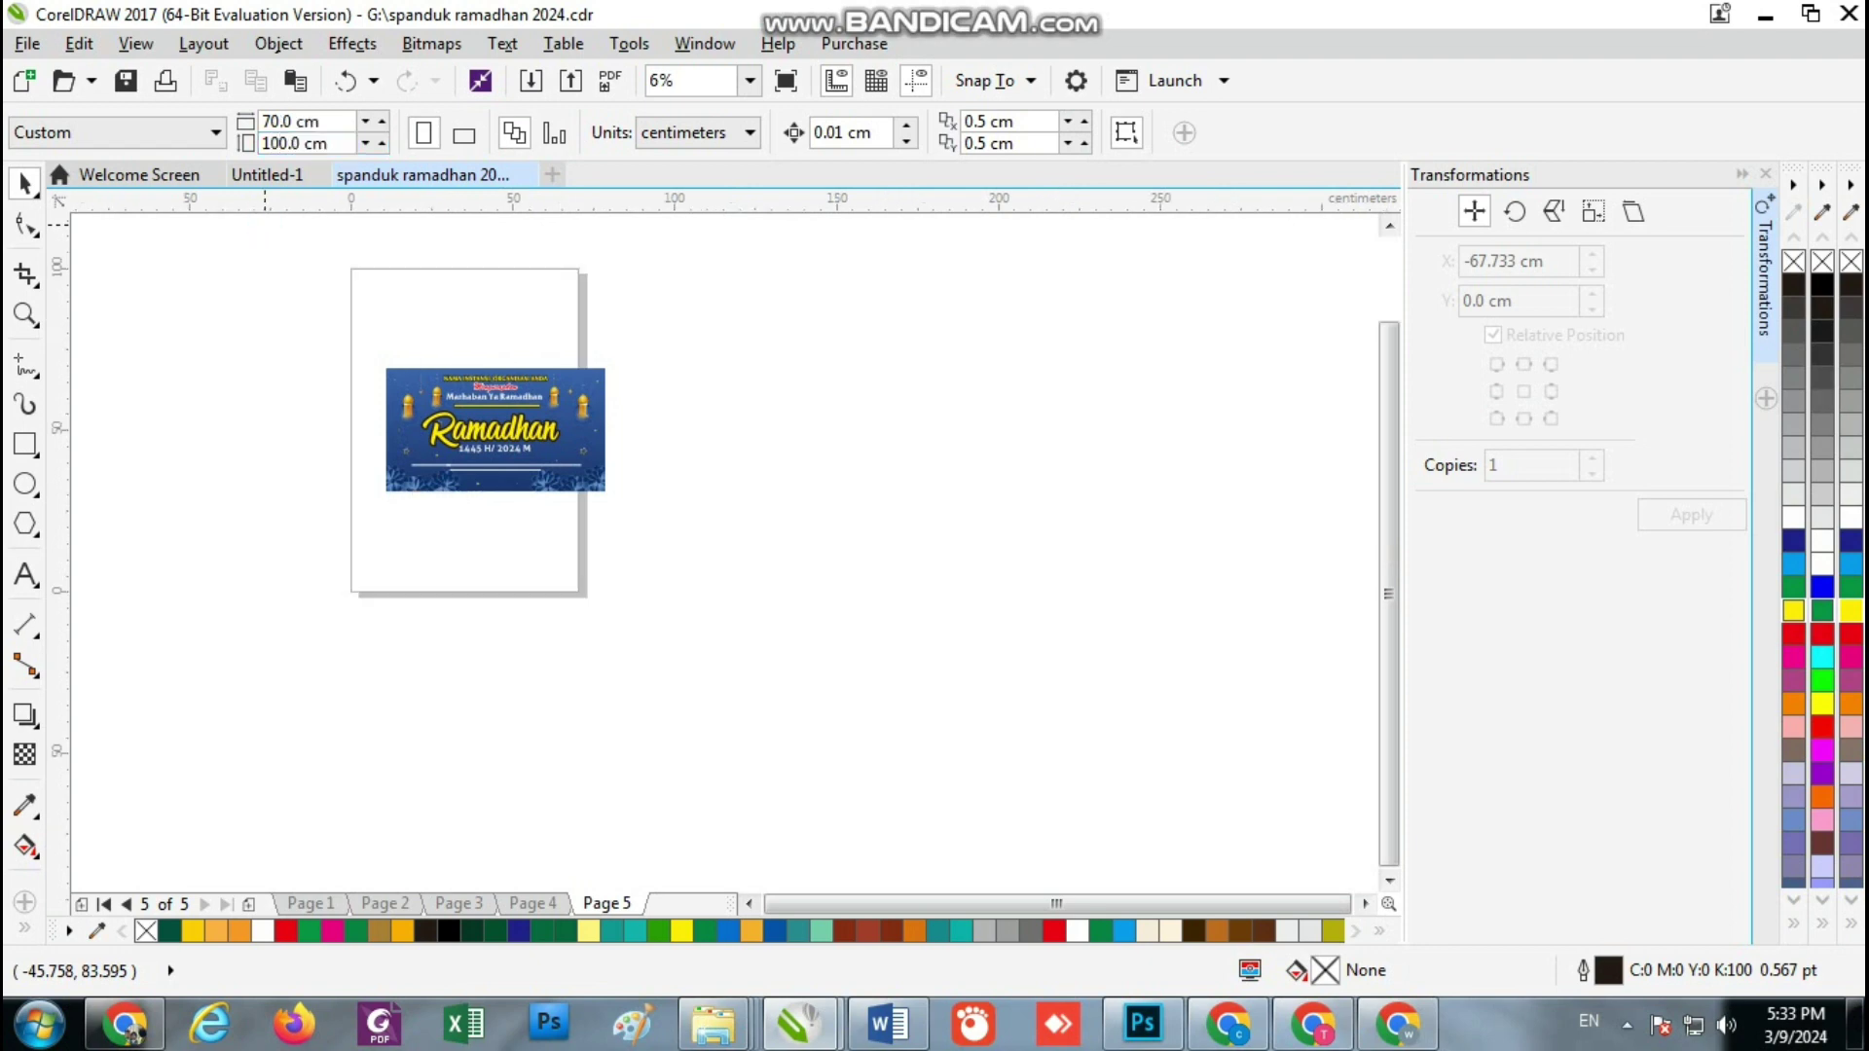
Set the page height to 38 cm and center the blue banner on the page
left_click(502, 441)
left_click(220, 321)
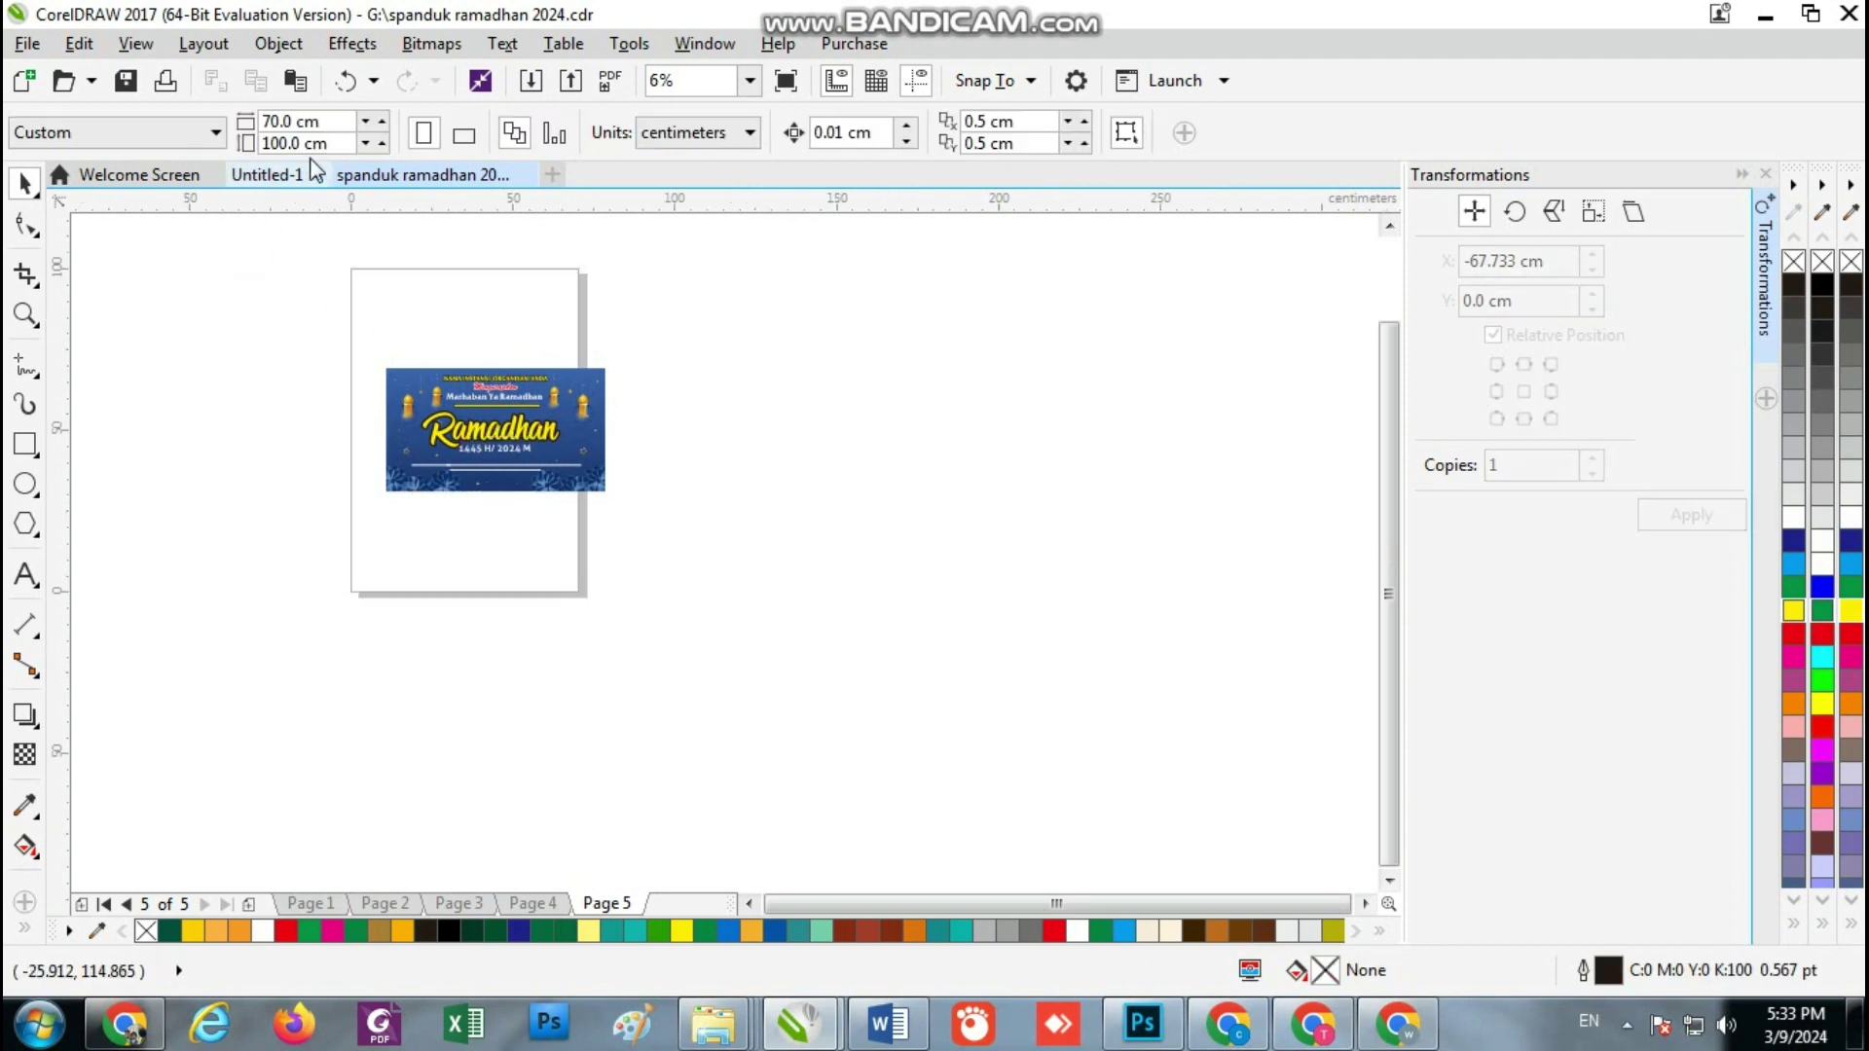
type("38.1")
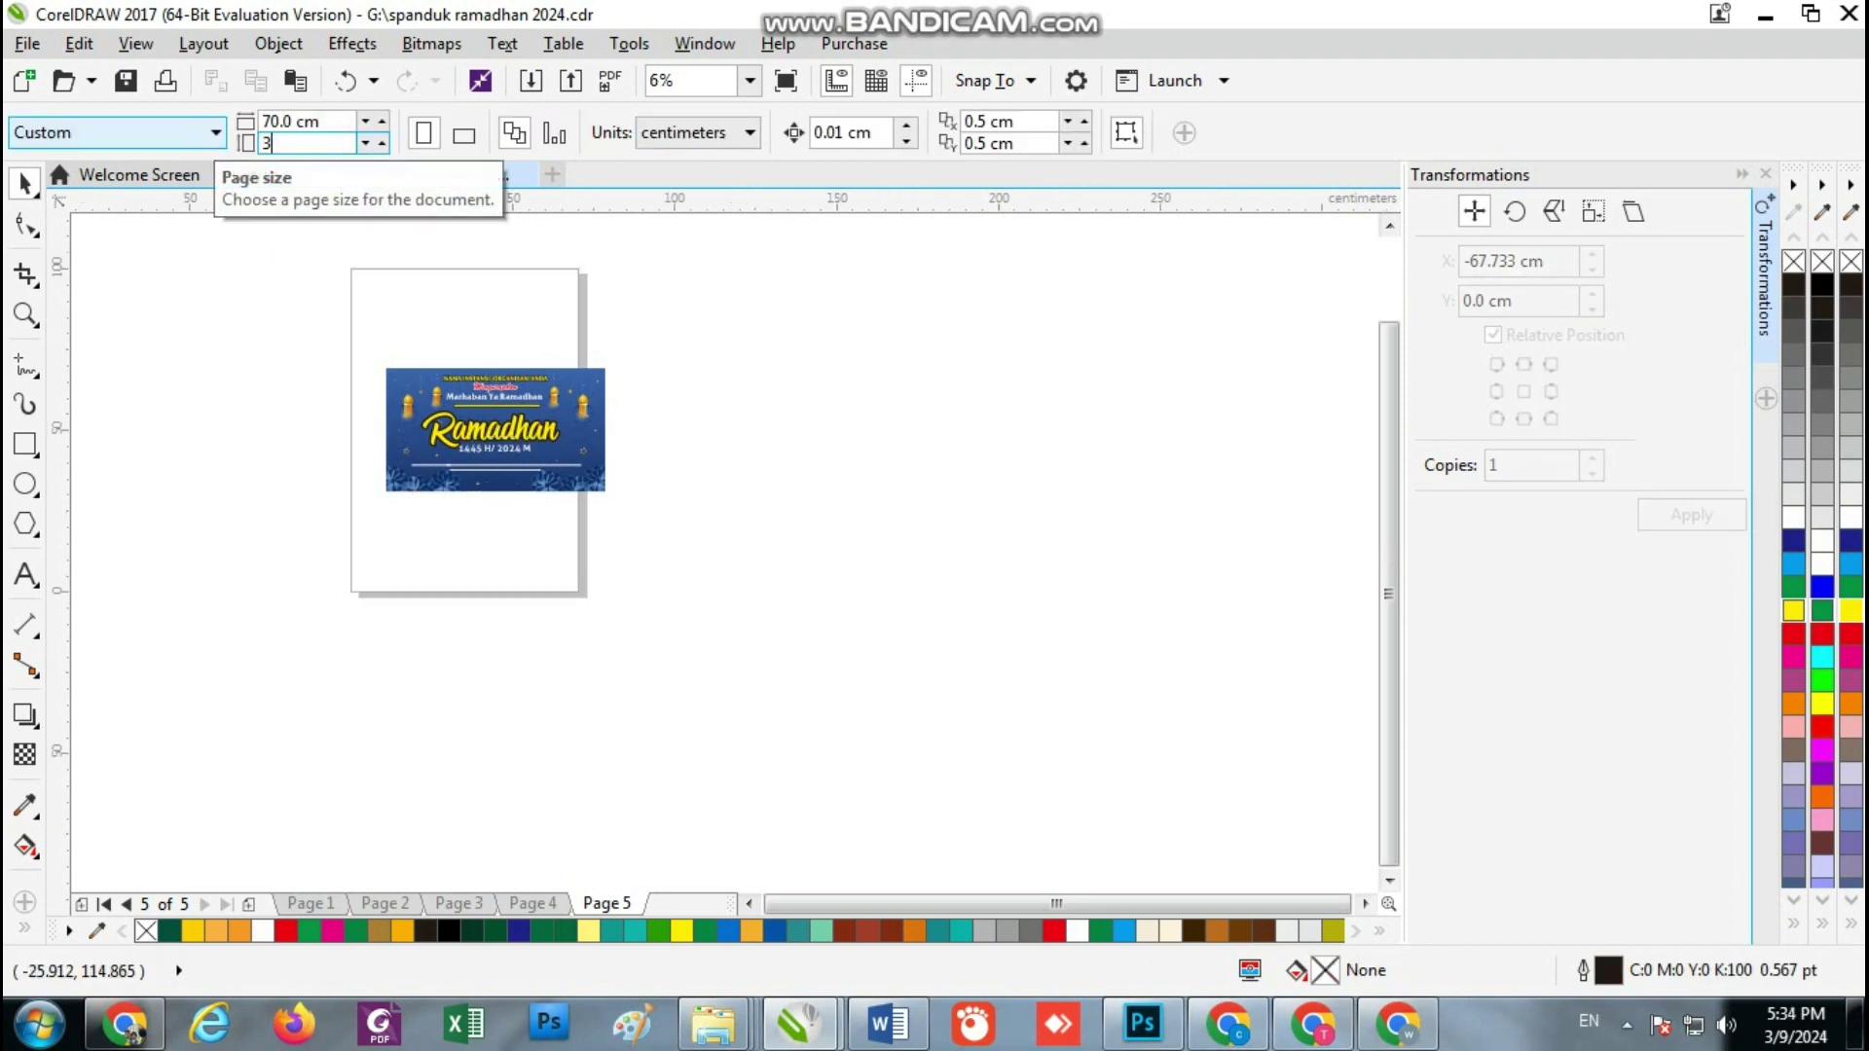
key("Return")
left_click(497, 407)
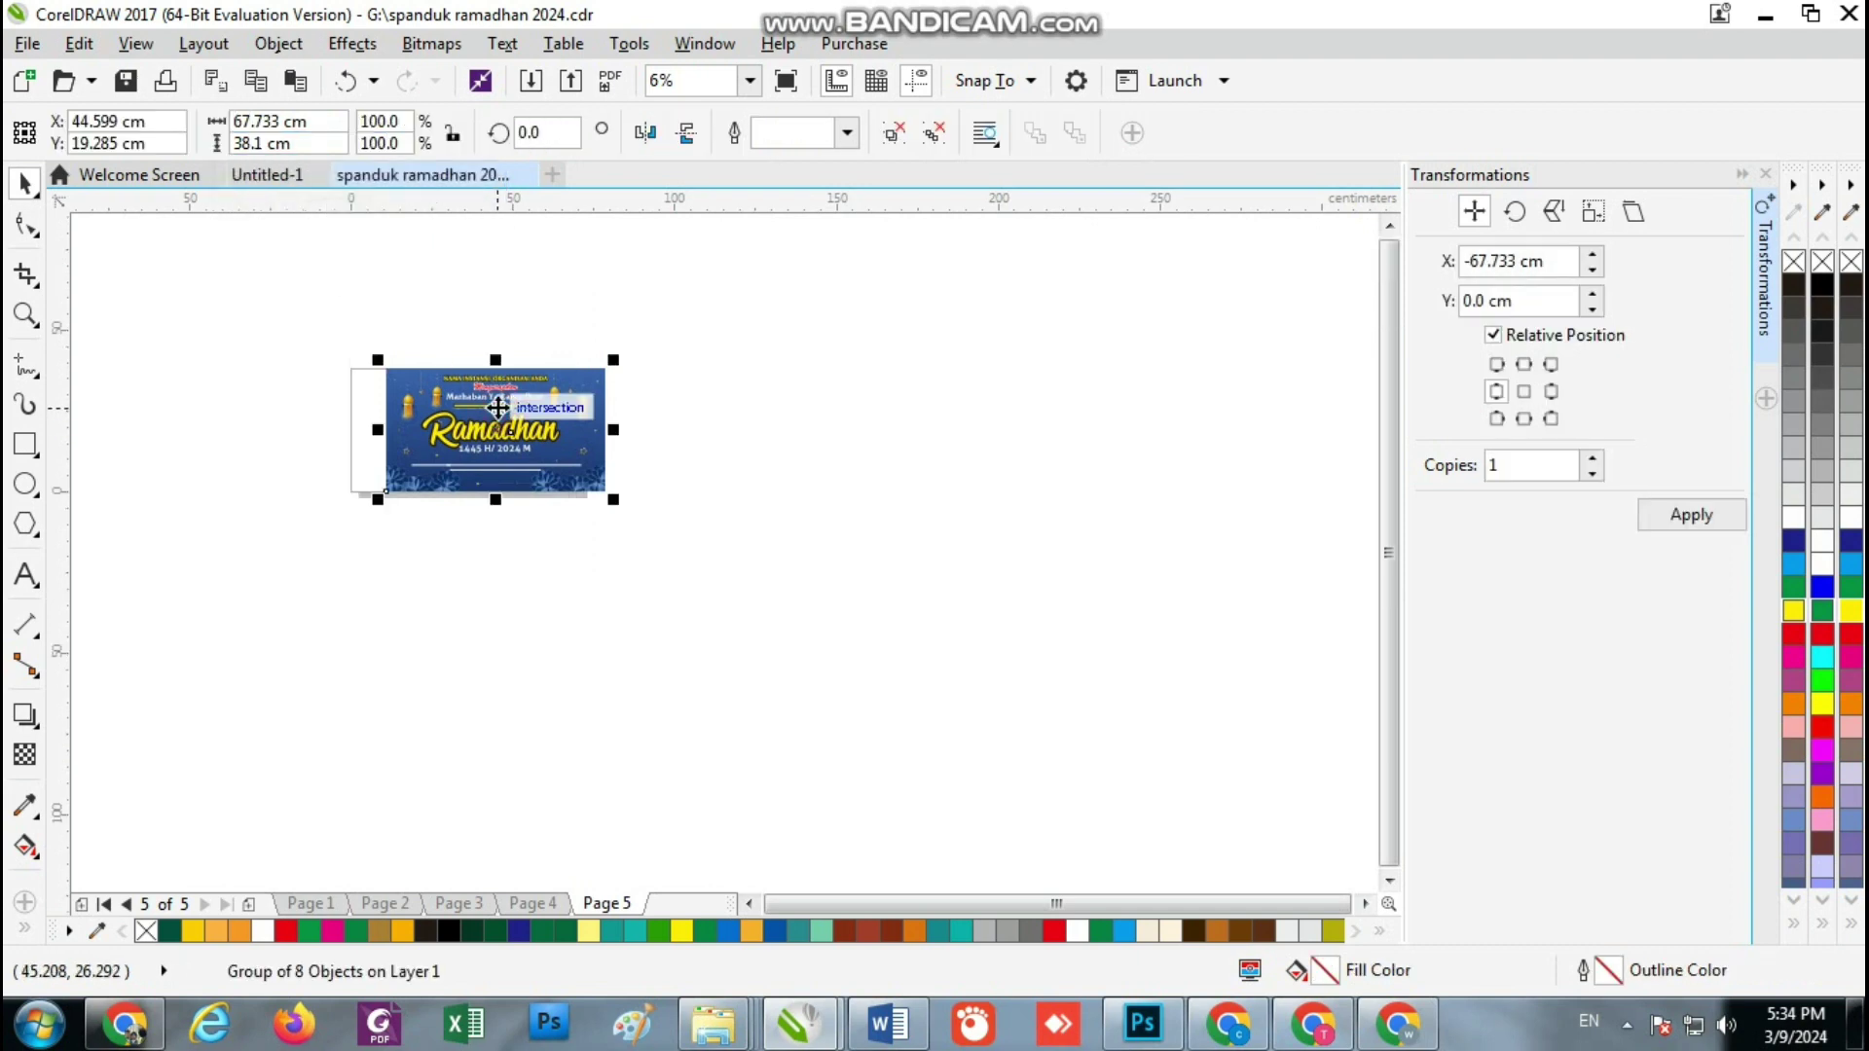
left_click_drag(497, 407, 466, 407)
Start a selected-only JPG export of the centered blue banner as "spanduk ramadhan 2024 4.jpg", replacing the existing file
left_click(571, 81)
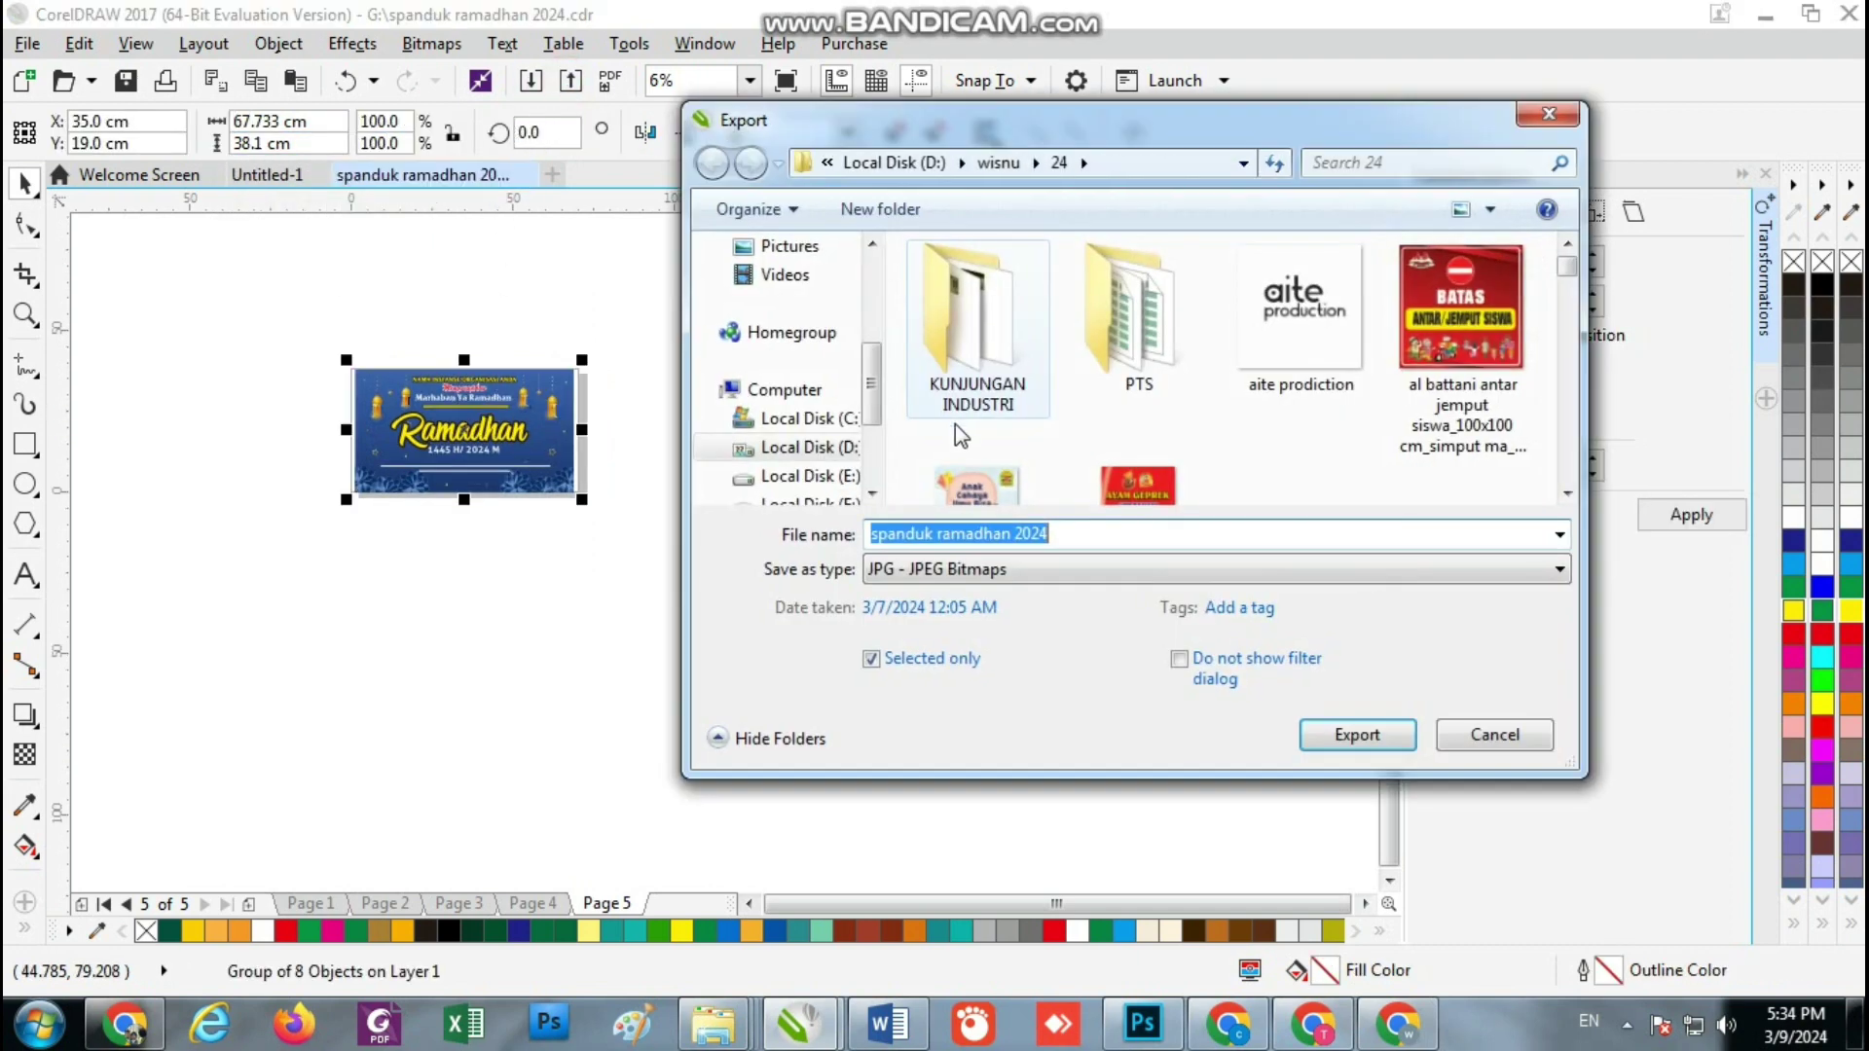
left_click(1057, 541)
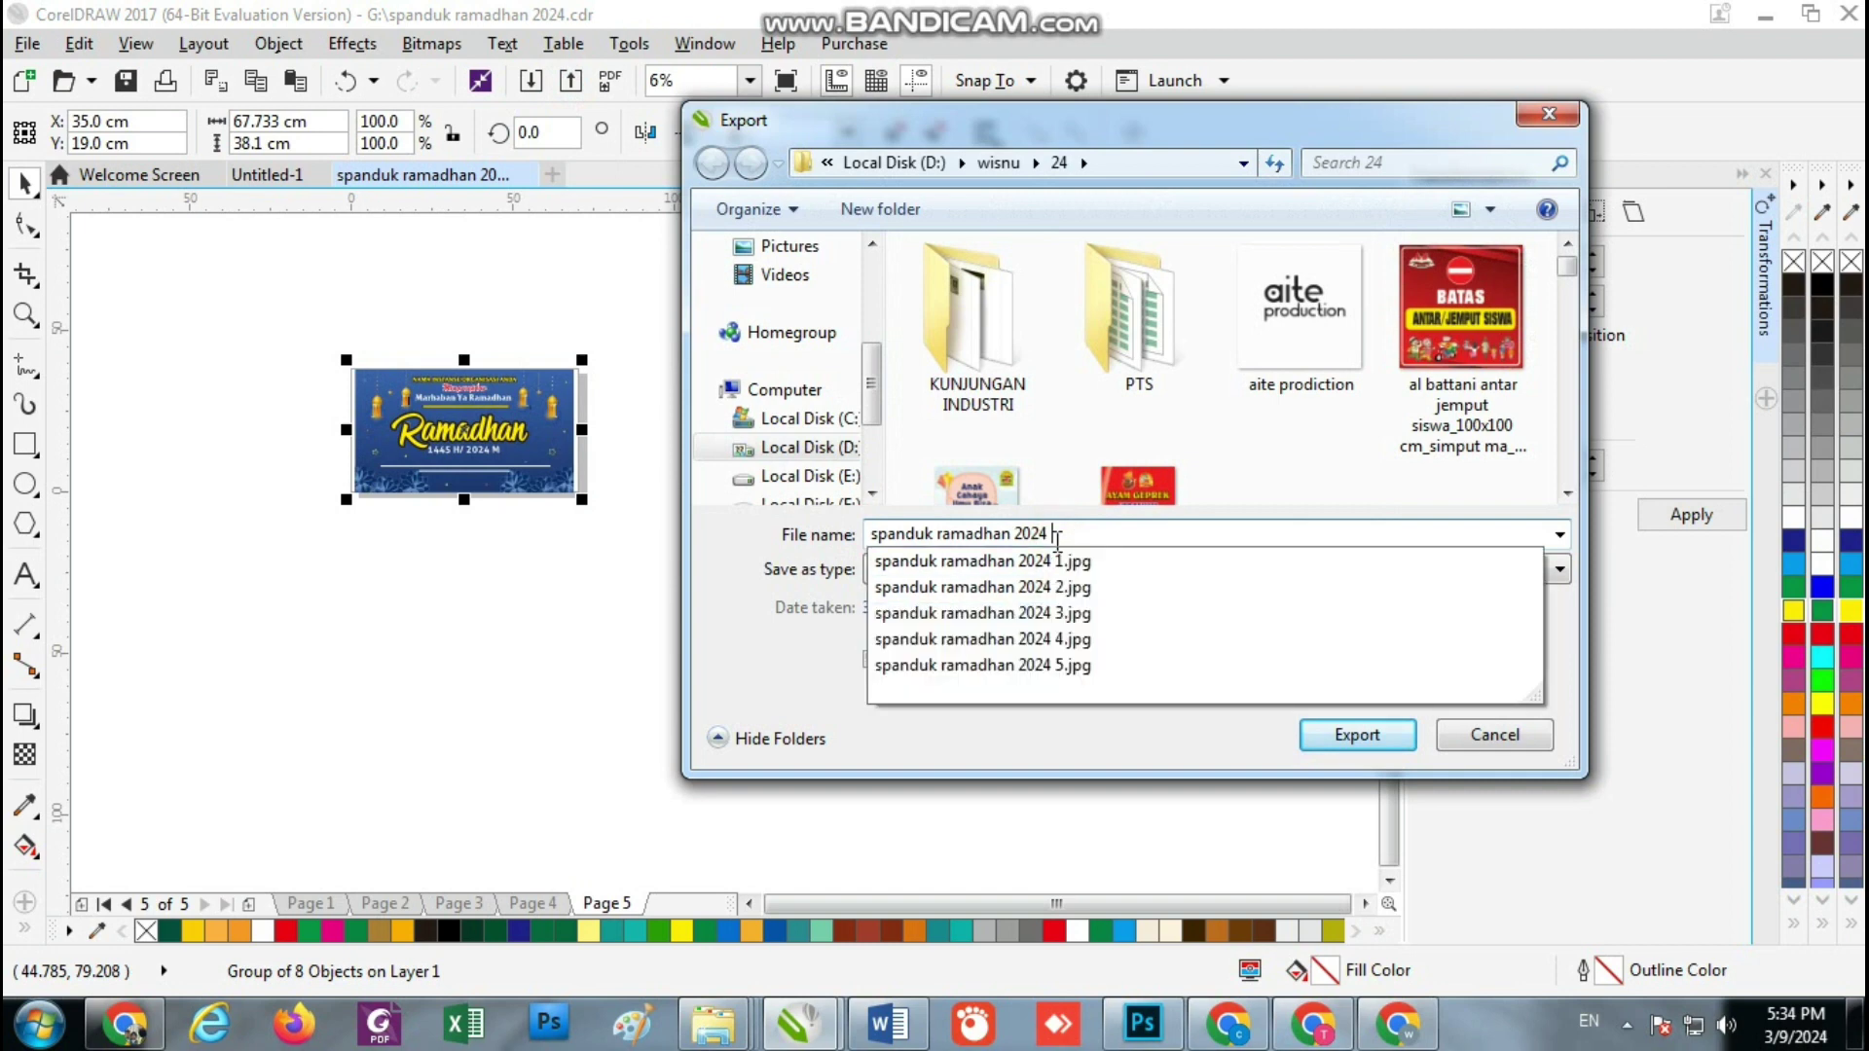
left_click(1070, 639)
left_click(1357, 736)
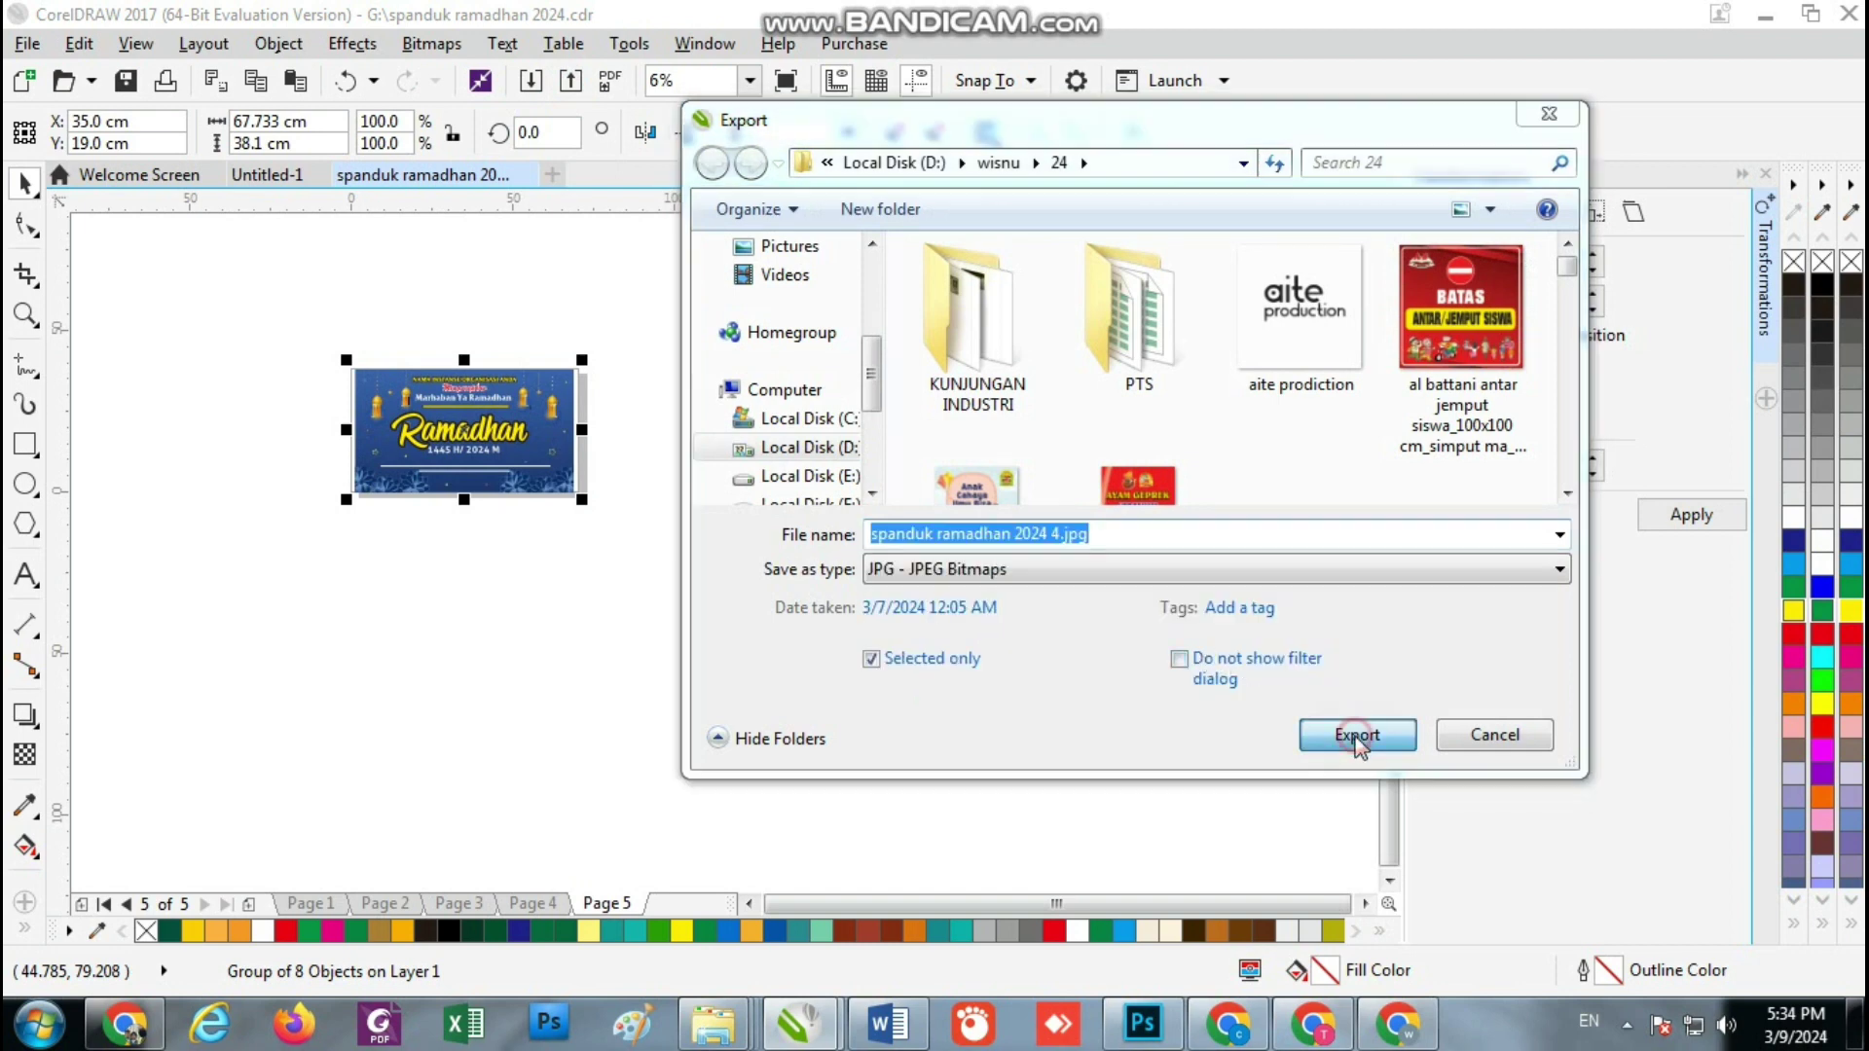
left_click(1024, 508)
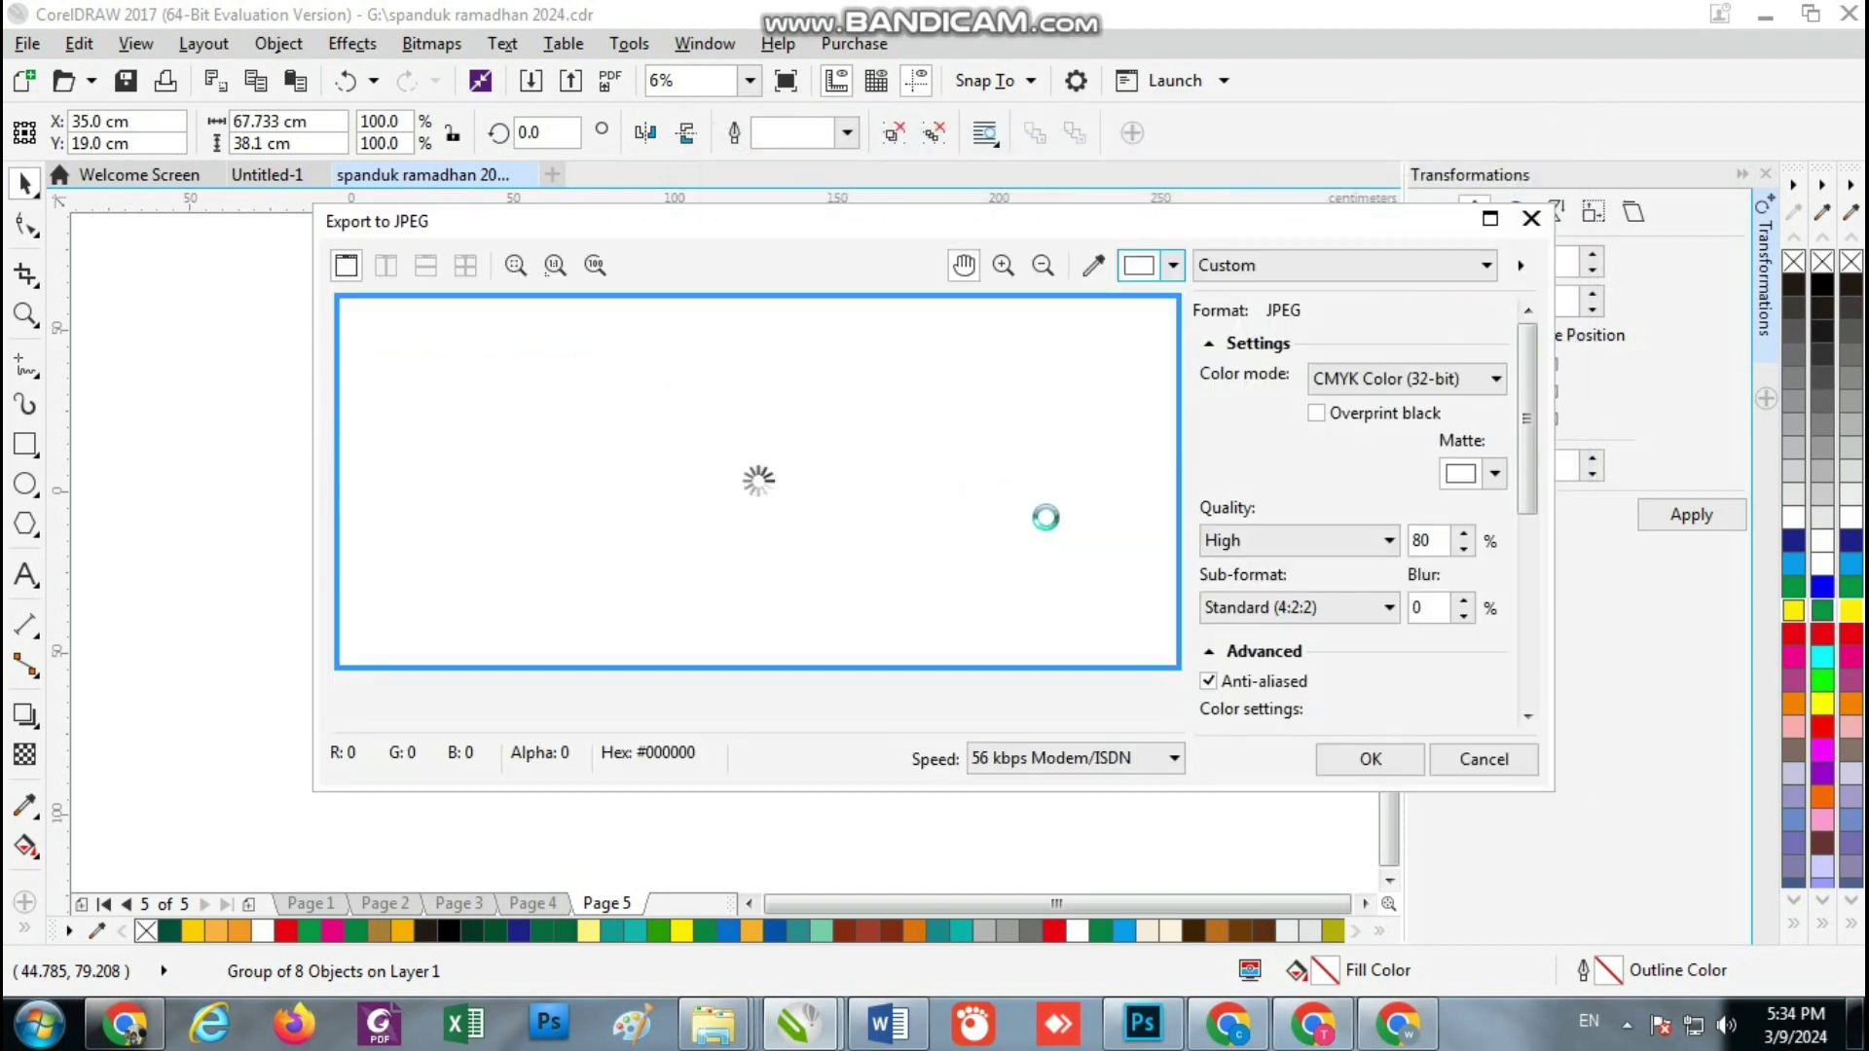
Complete the blue banner's JPEG export with RGB Color (24-bit) mode and a resolution of 100
left_click(1450, 388)
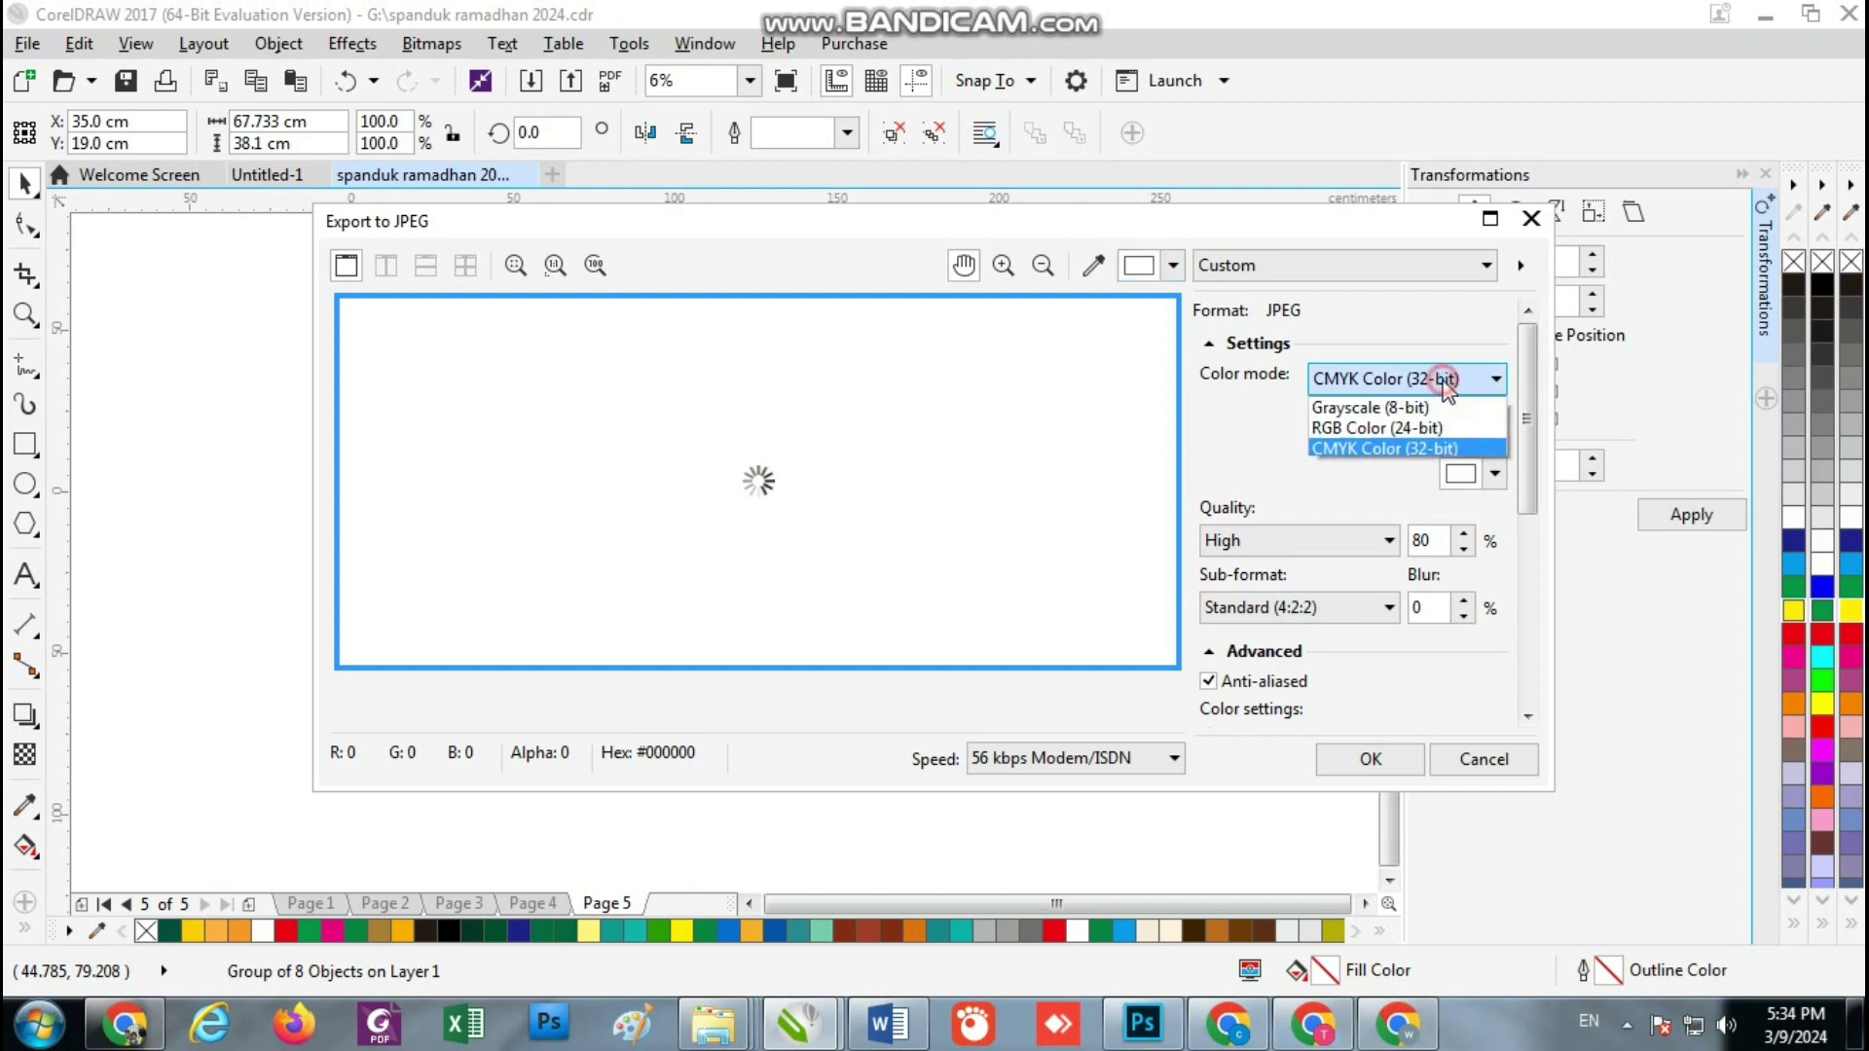
left_click(1428, 428)
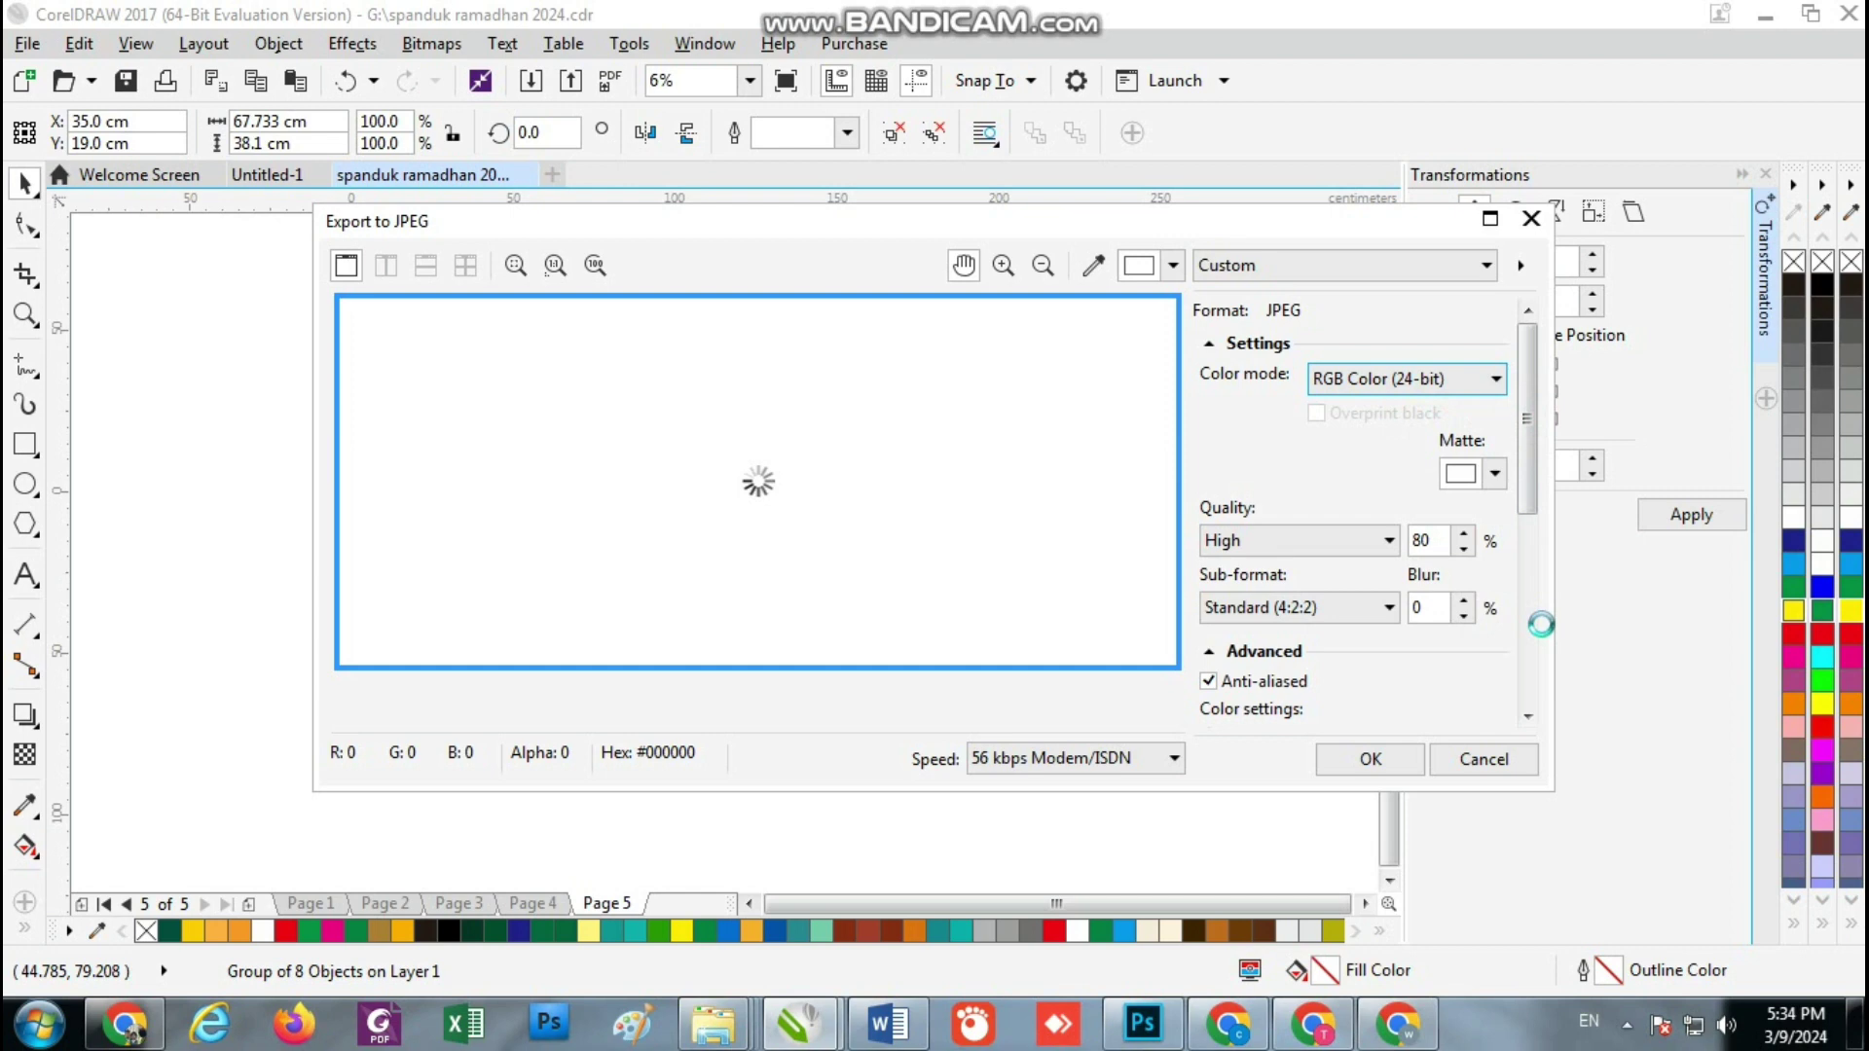
scroll(1542, 630, "down", 5)
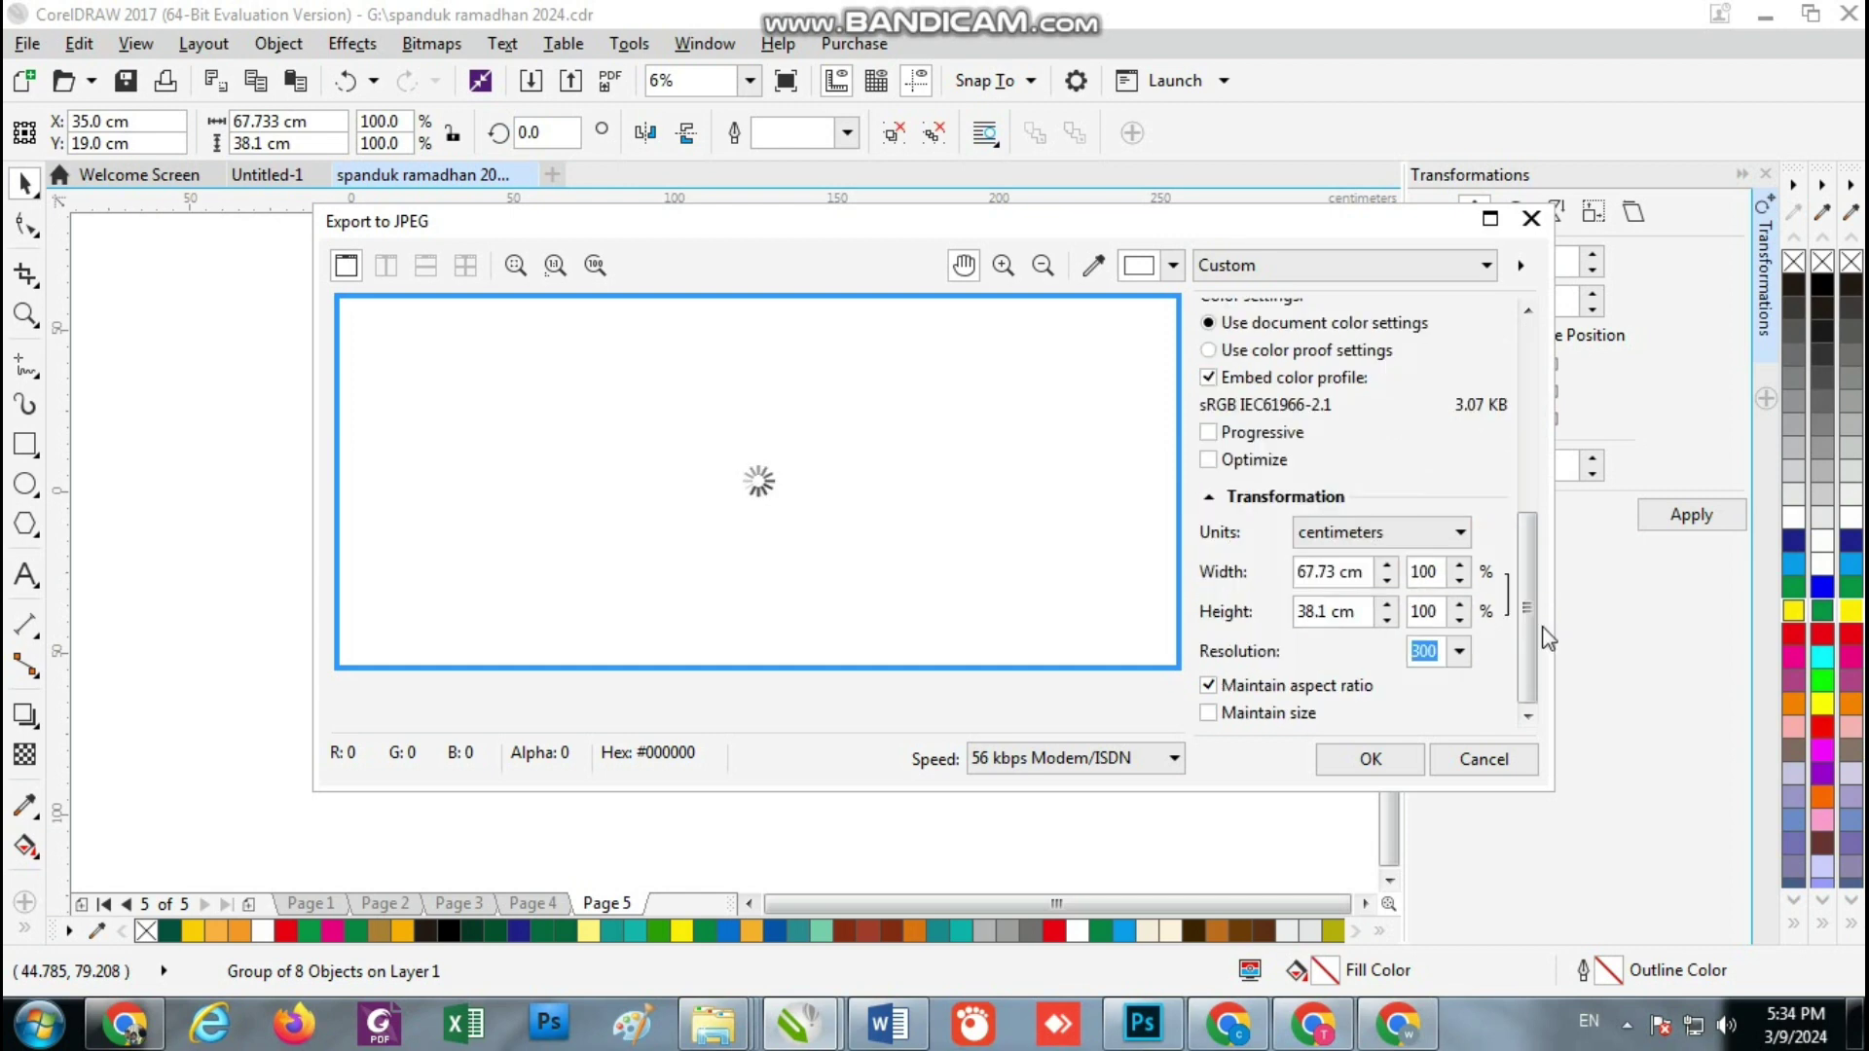
left_click(1458, 651)
left_click(1439, 720)
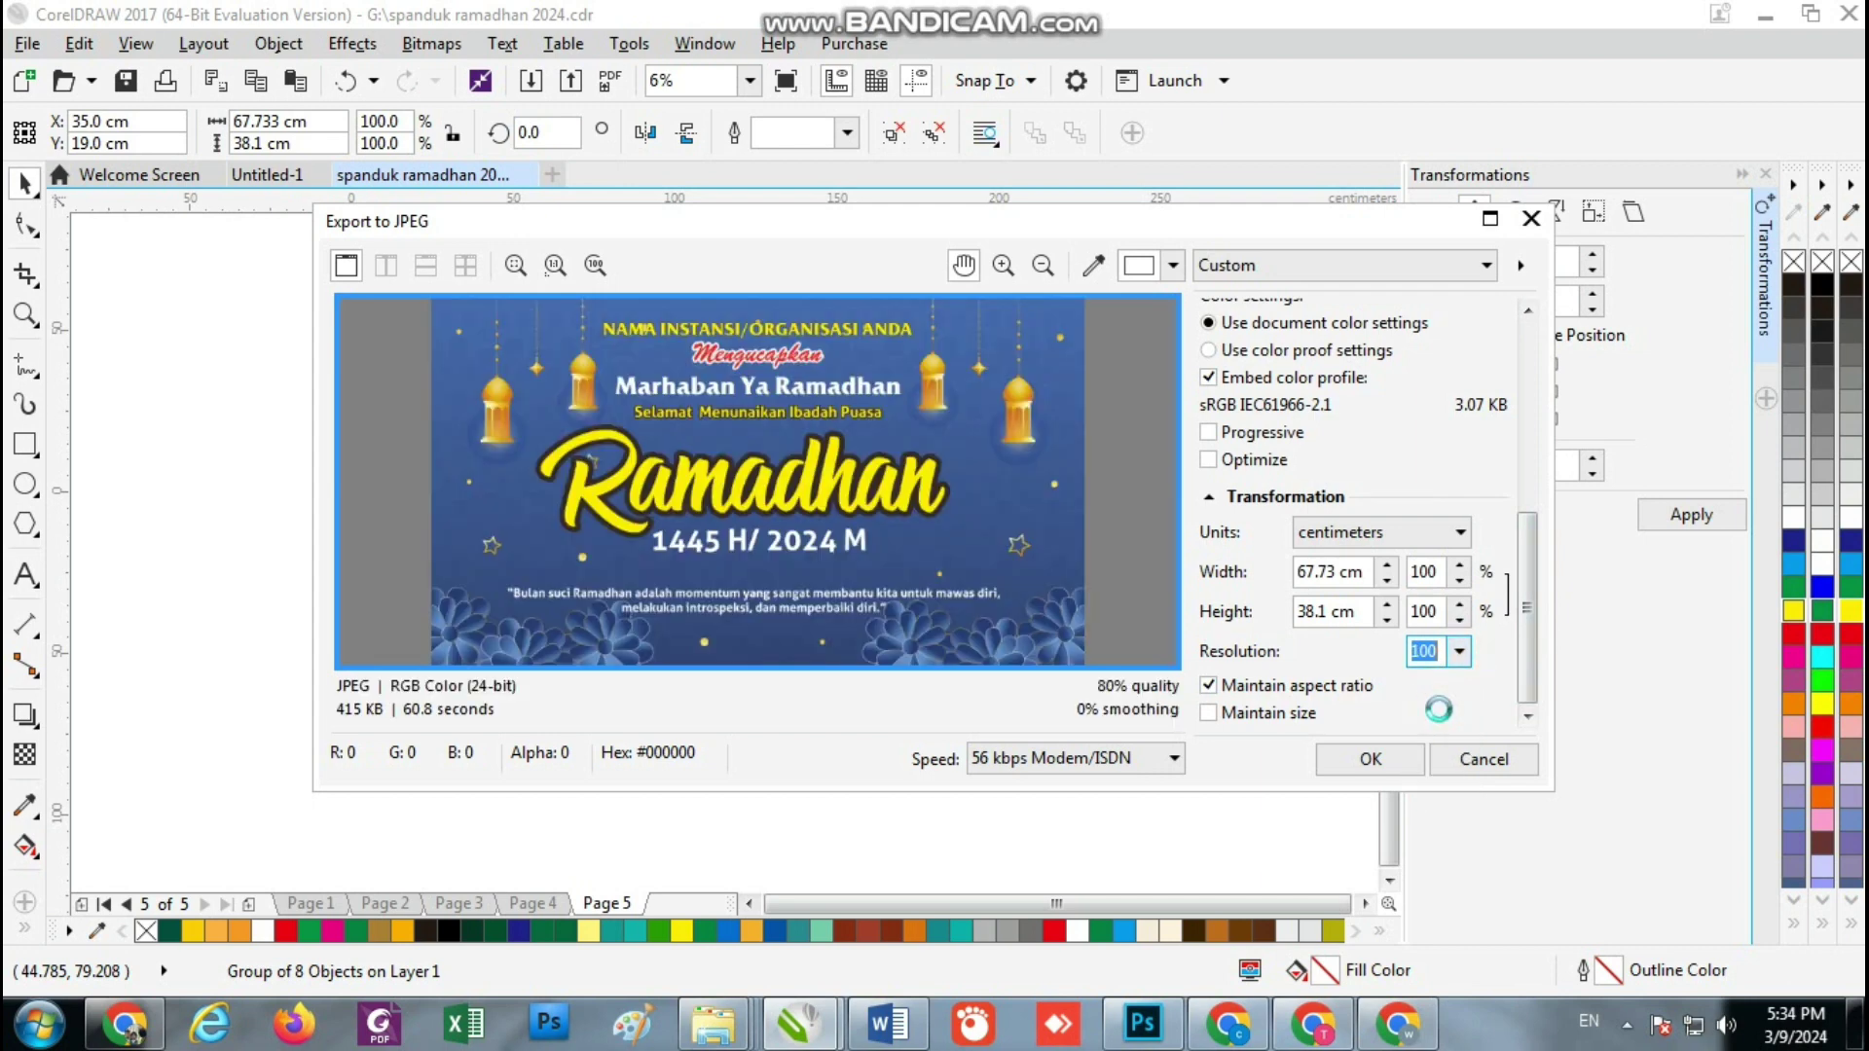
key("Return")
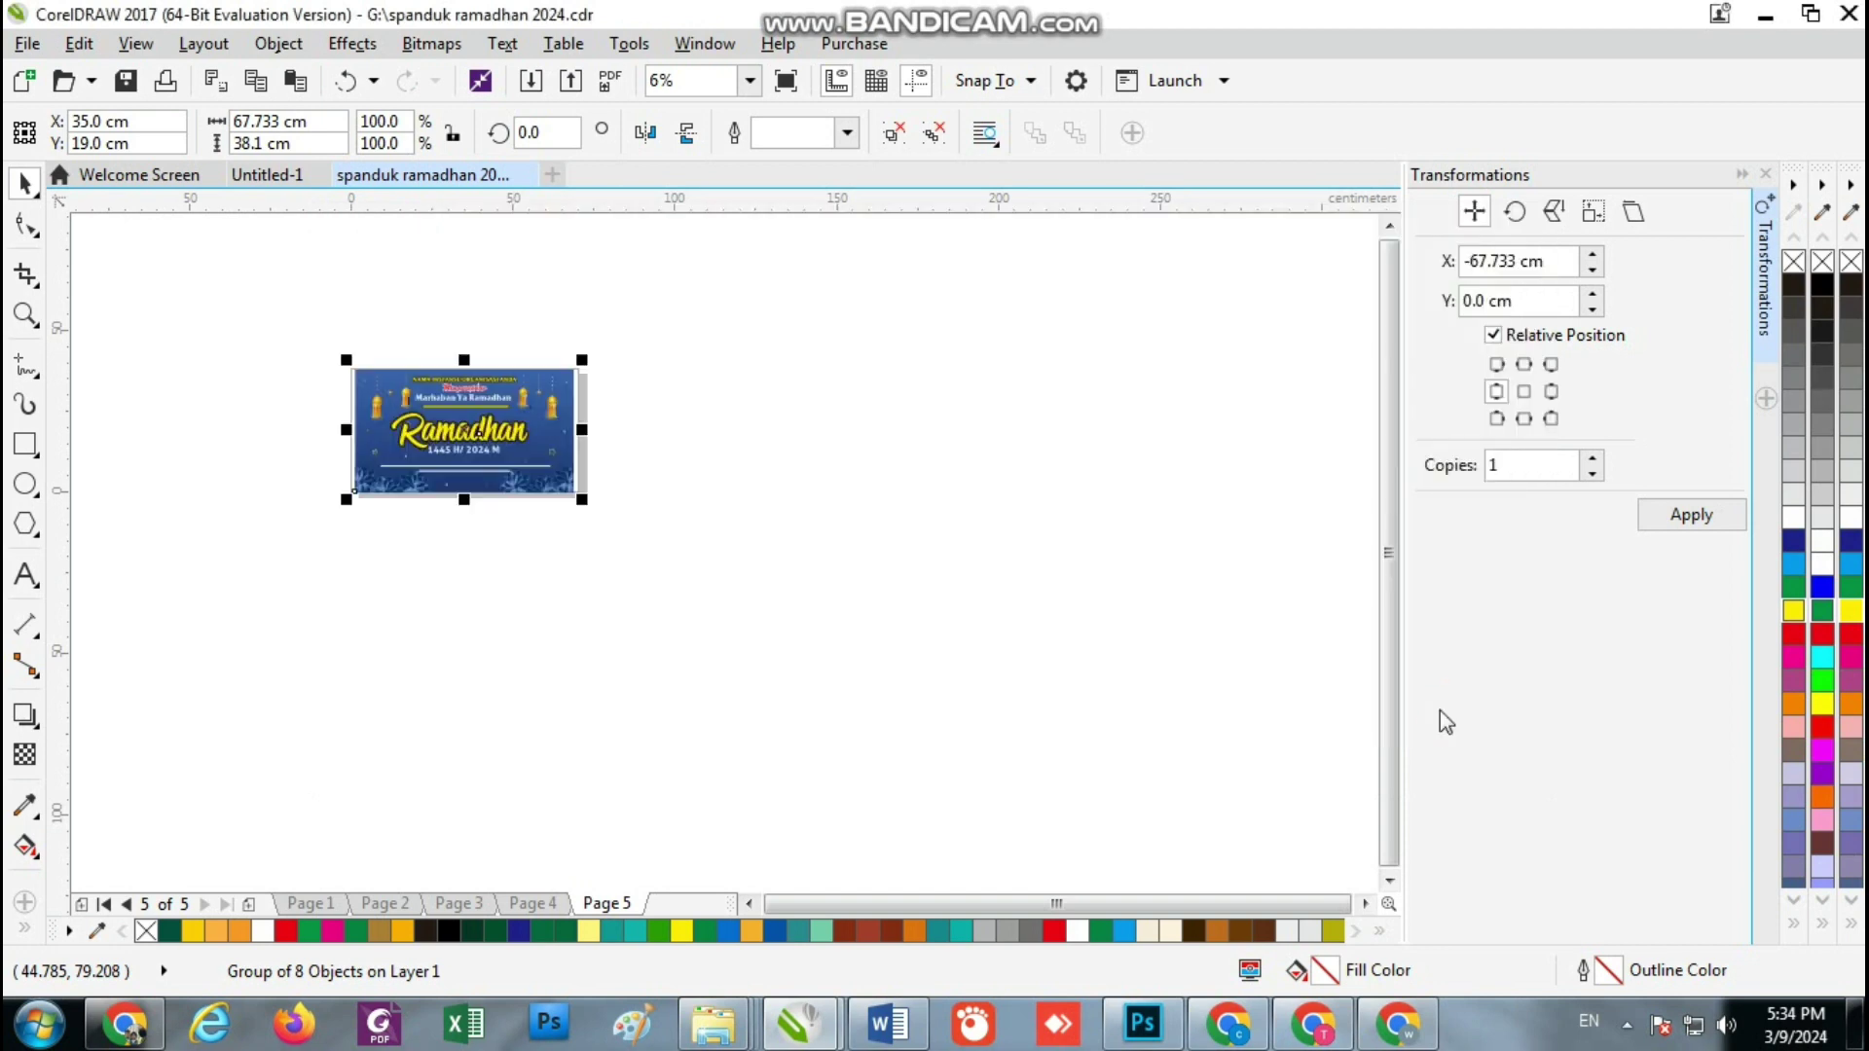
Center the whole green poster on Page 4 and switch the page to portrait orientation
left_click(553, 910)
left_click_drag(334, 280, 555, 535)
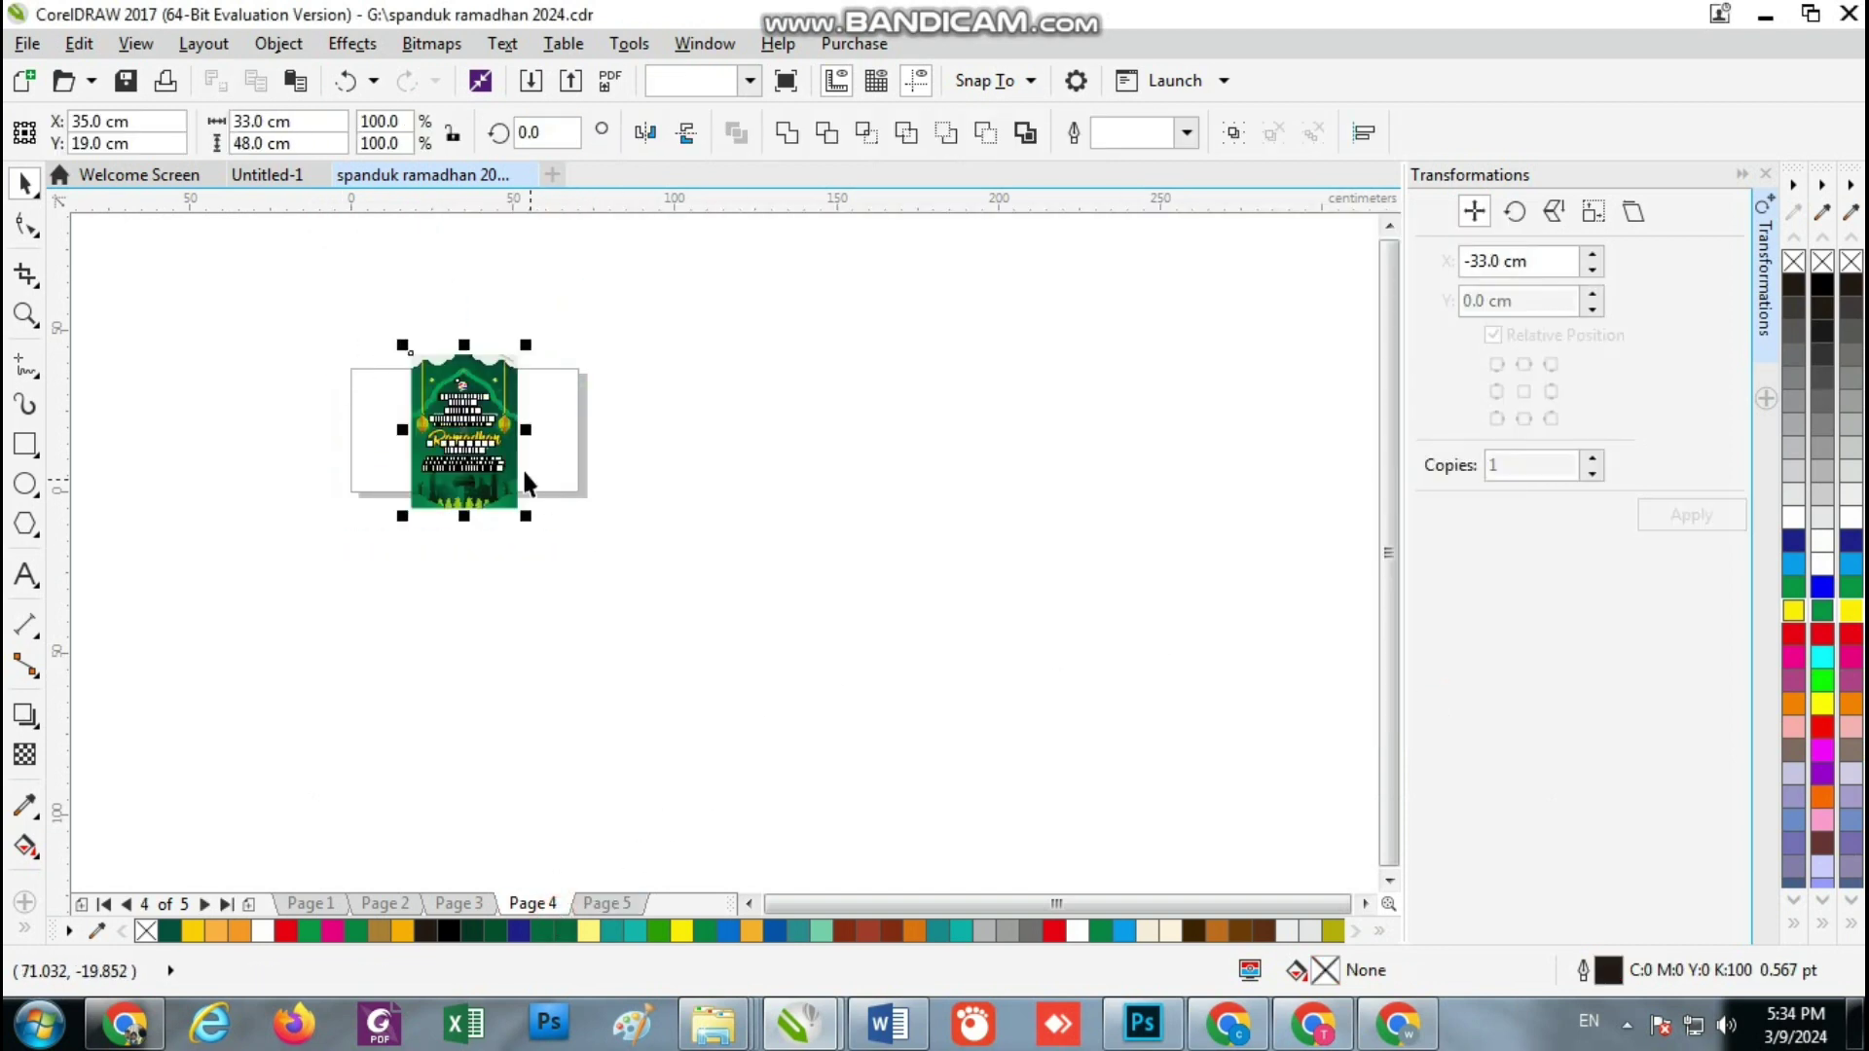
scroll(385, 360, "up", 1)
scroll(385, 362, "up", 1)
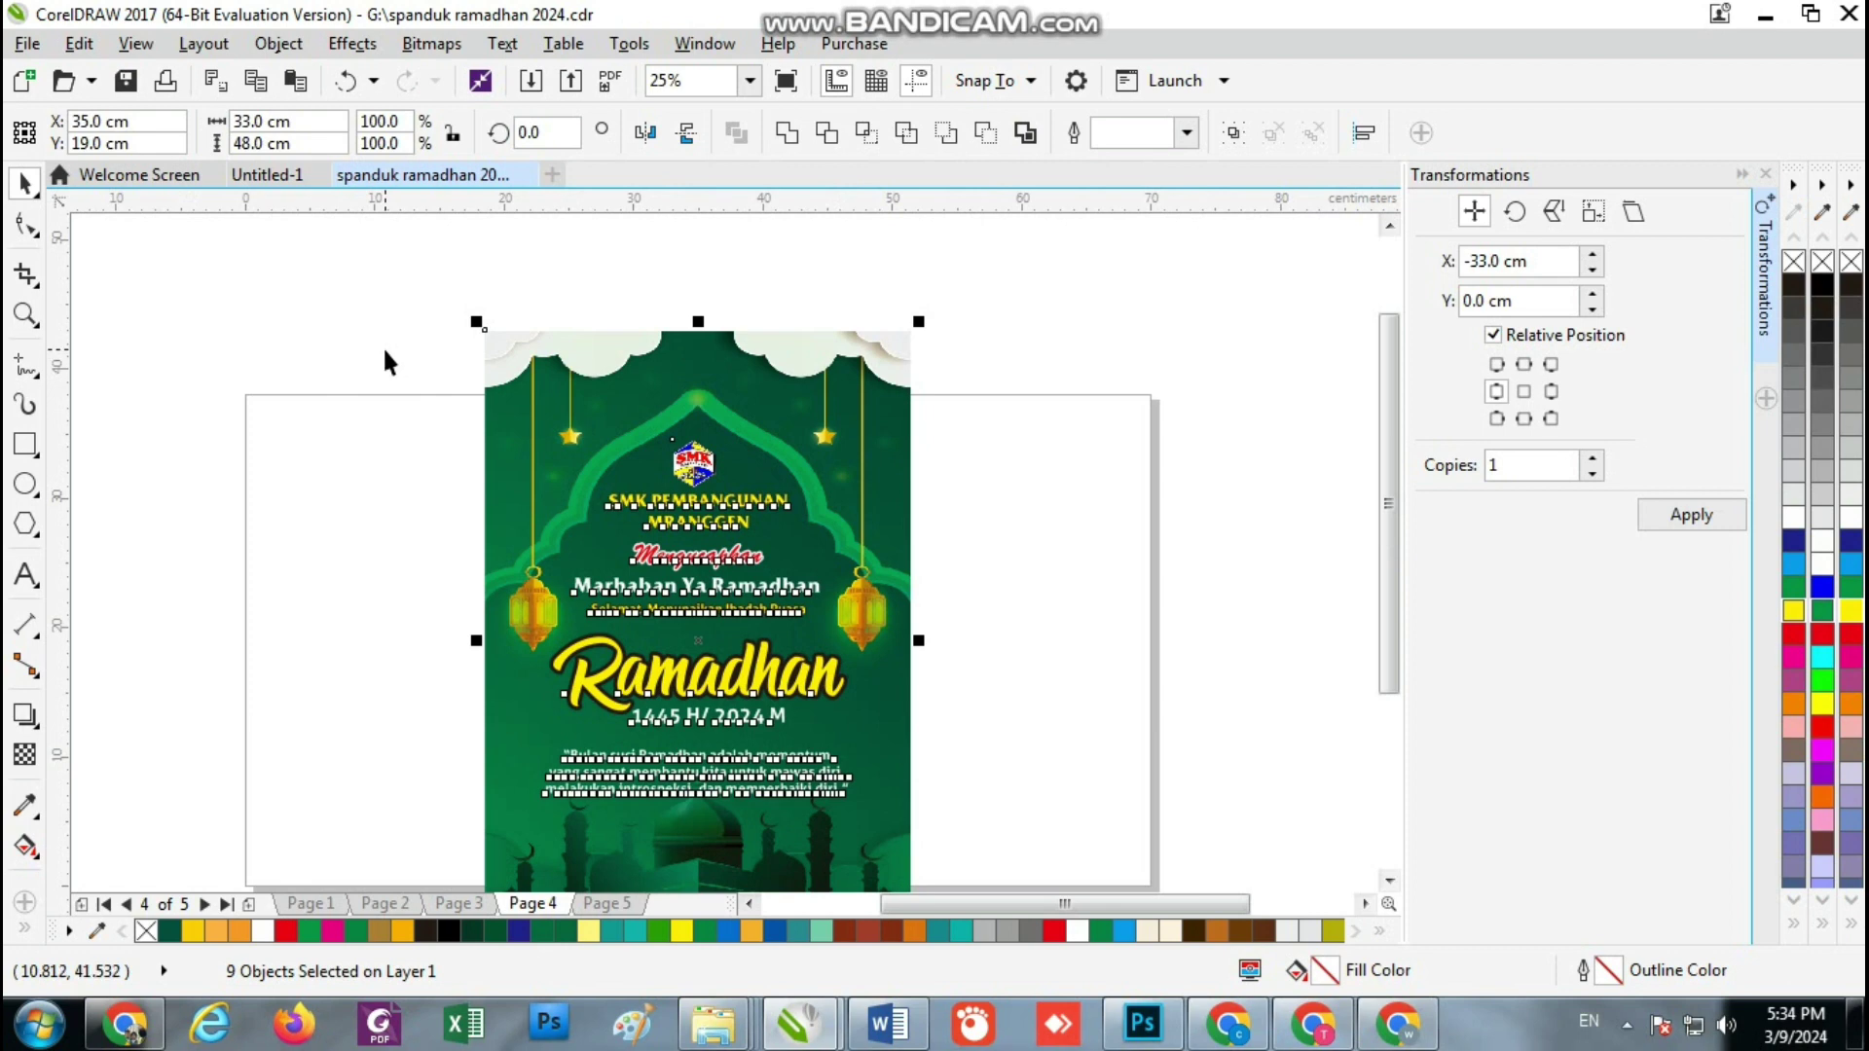
scroll(383, 347, "down", 1)
left_click(364, 319)
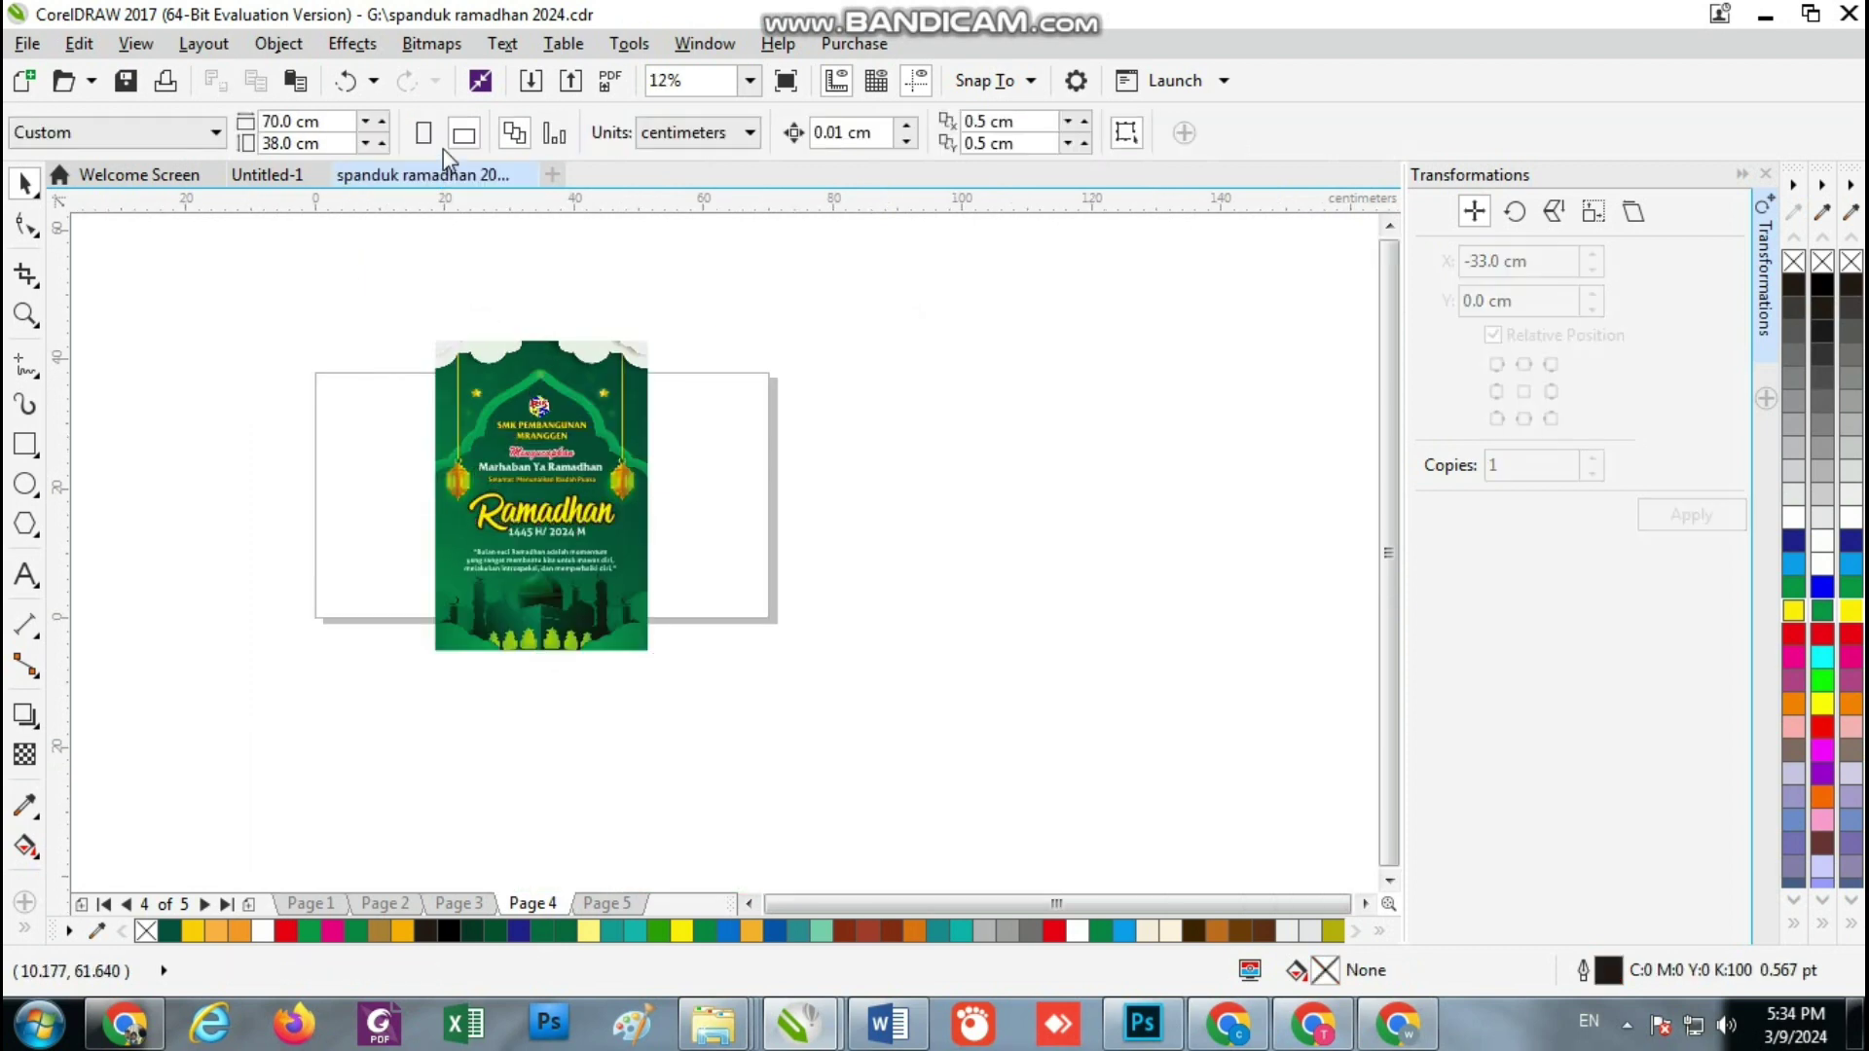
left_click(425, 134)
Select the whole green poster and start its selected-only JPG export as "spanduk ramadhan 2024 5.jpg", replacing the existing file
left_click_drag(400, 250, 744, 712)
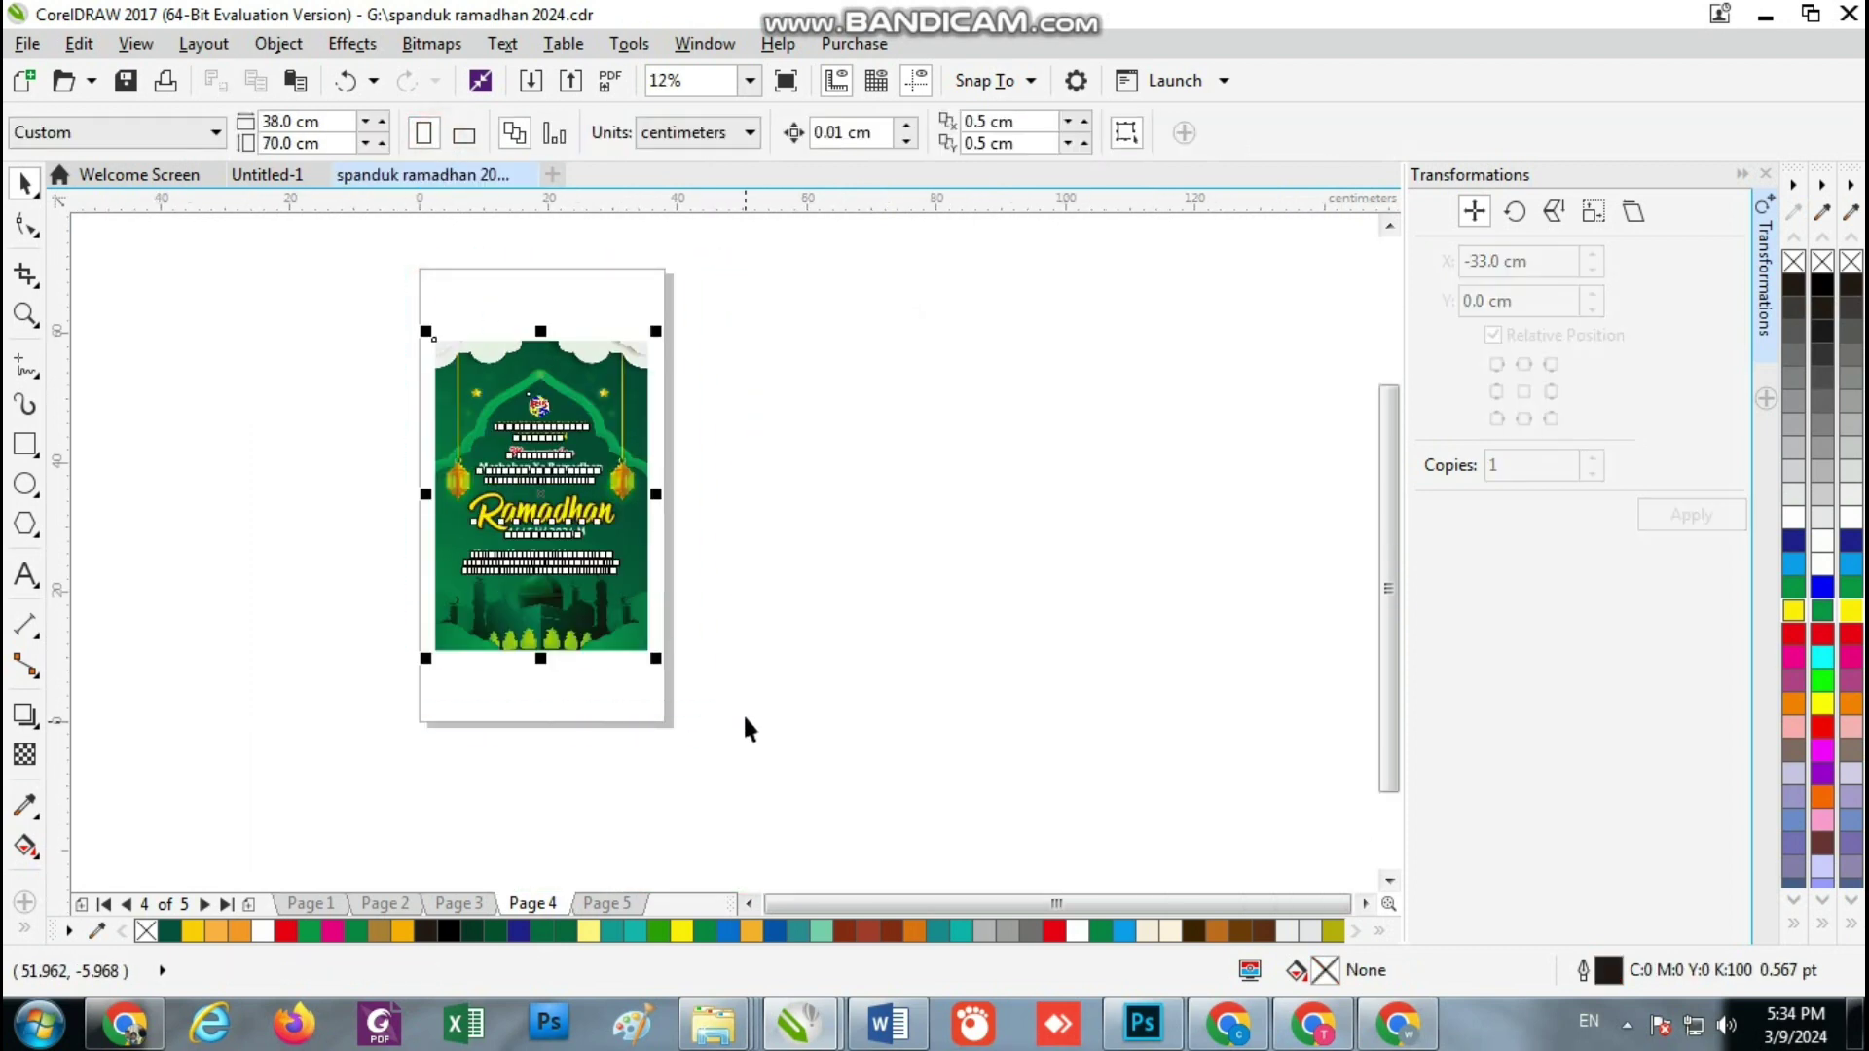
left_click(570, 79)
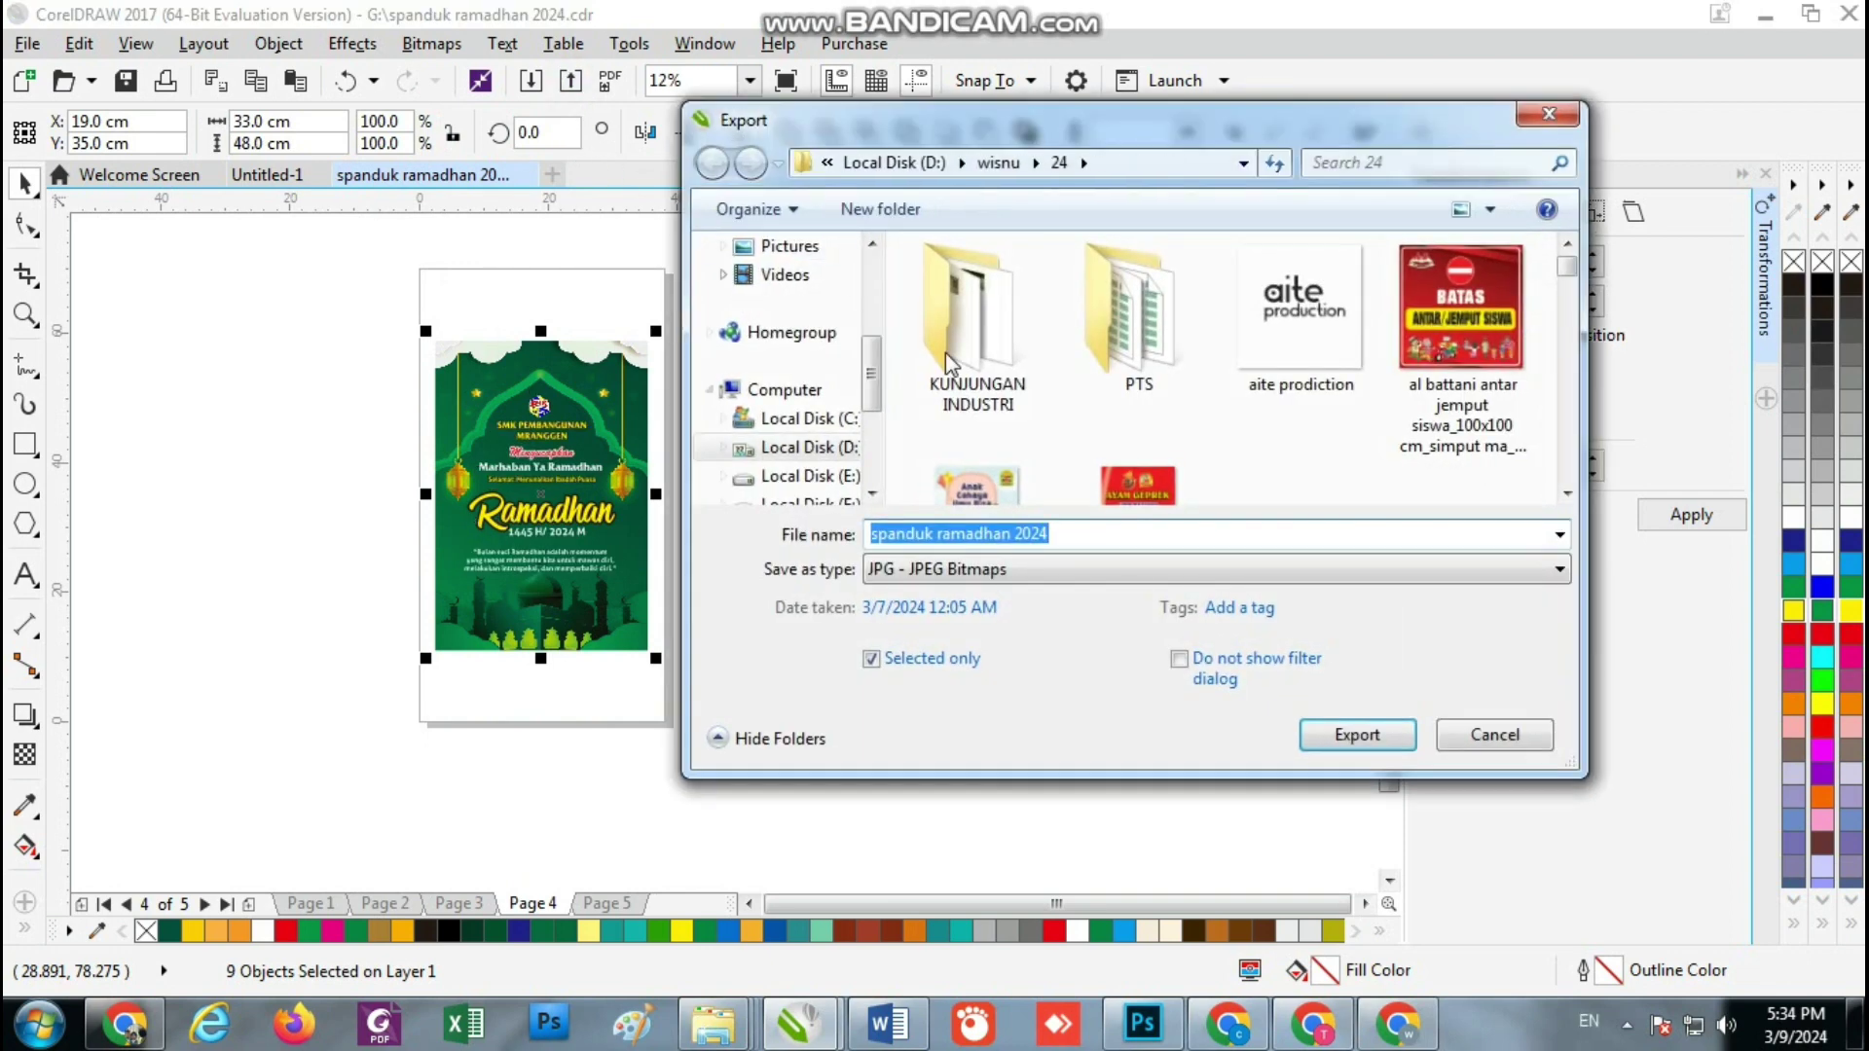
left_click(1051, 534)
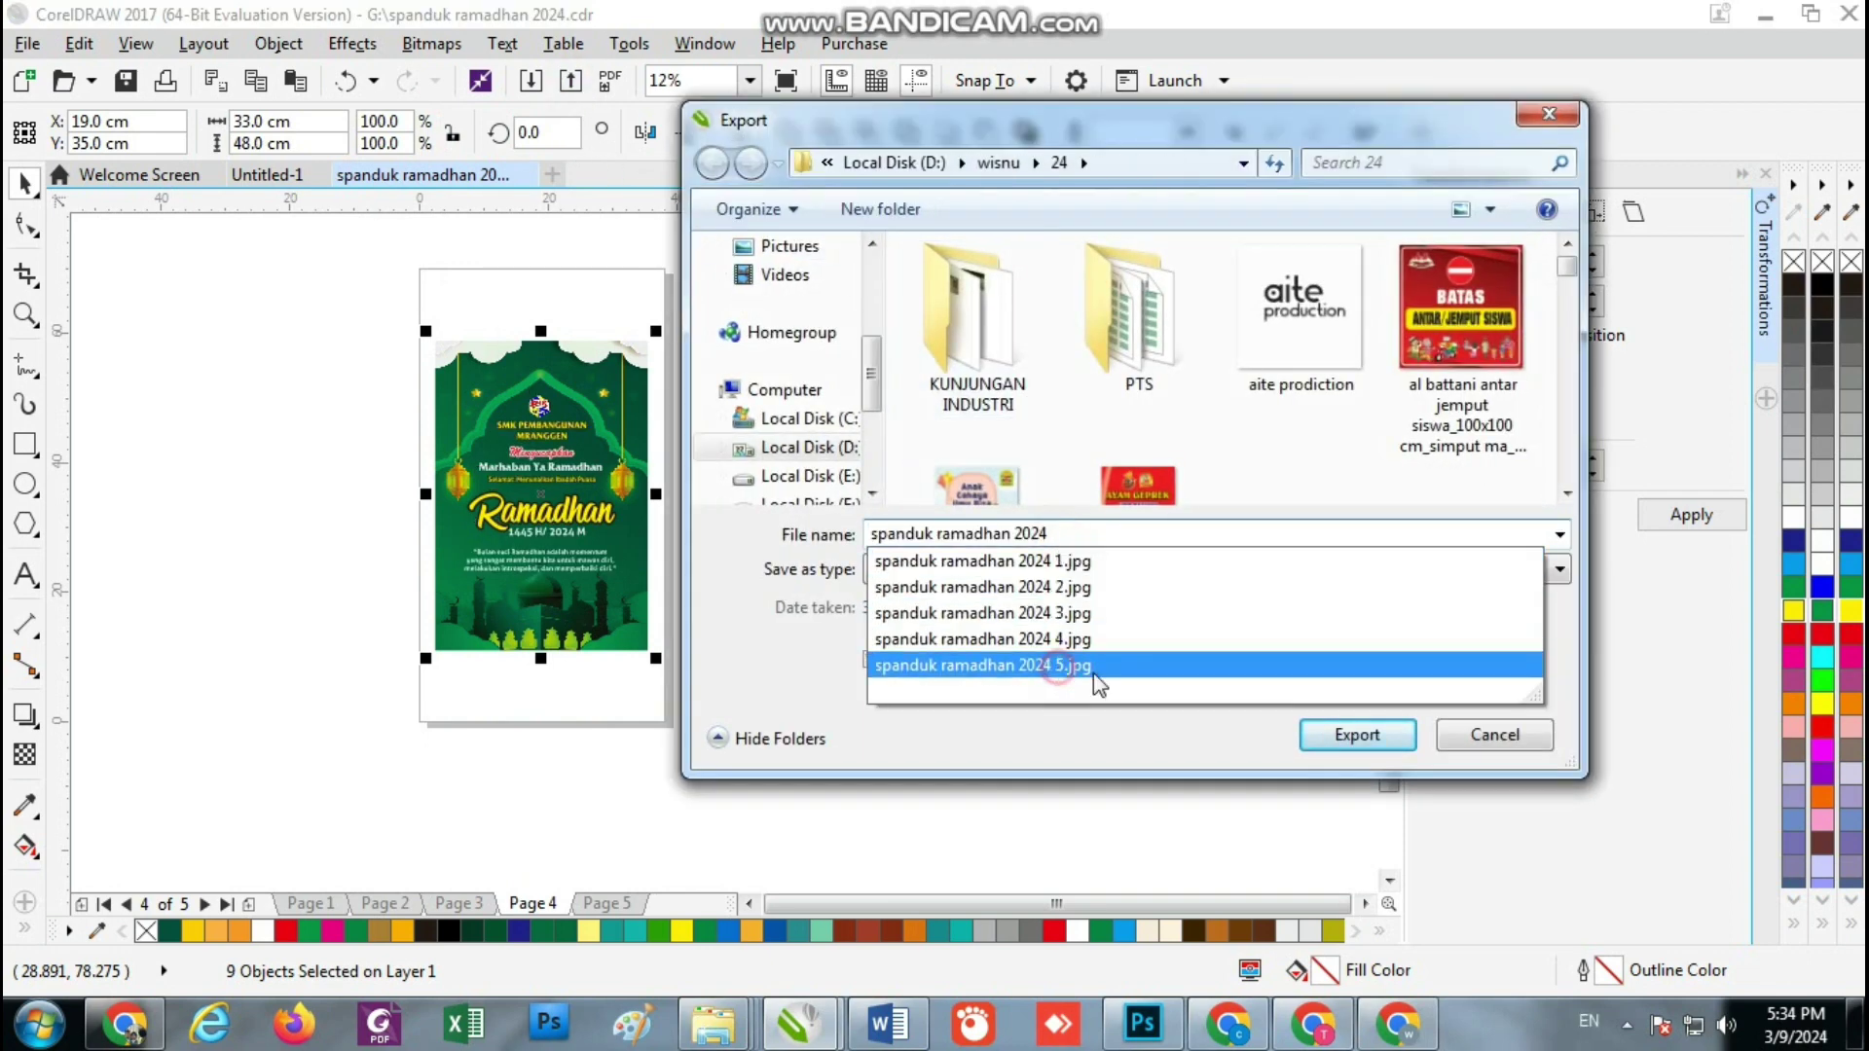
left_click(1061, 670)
left_click(1372, 744)
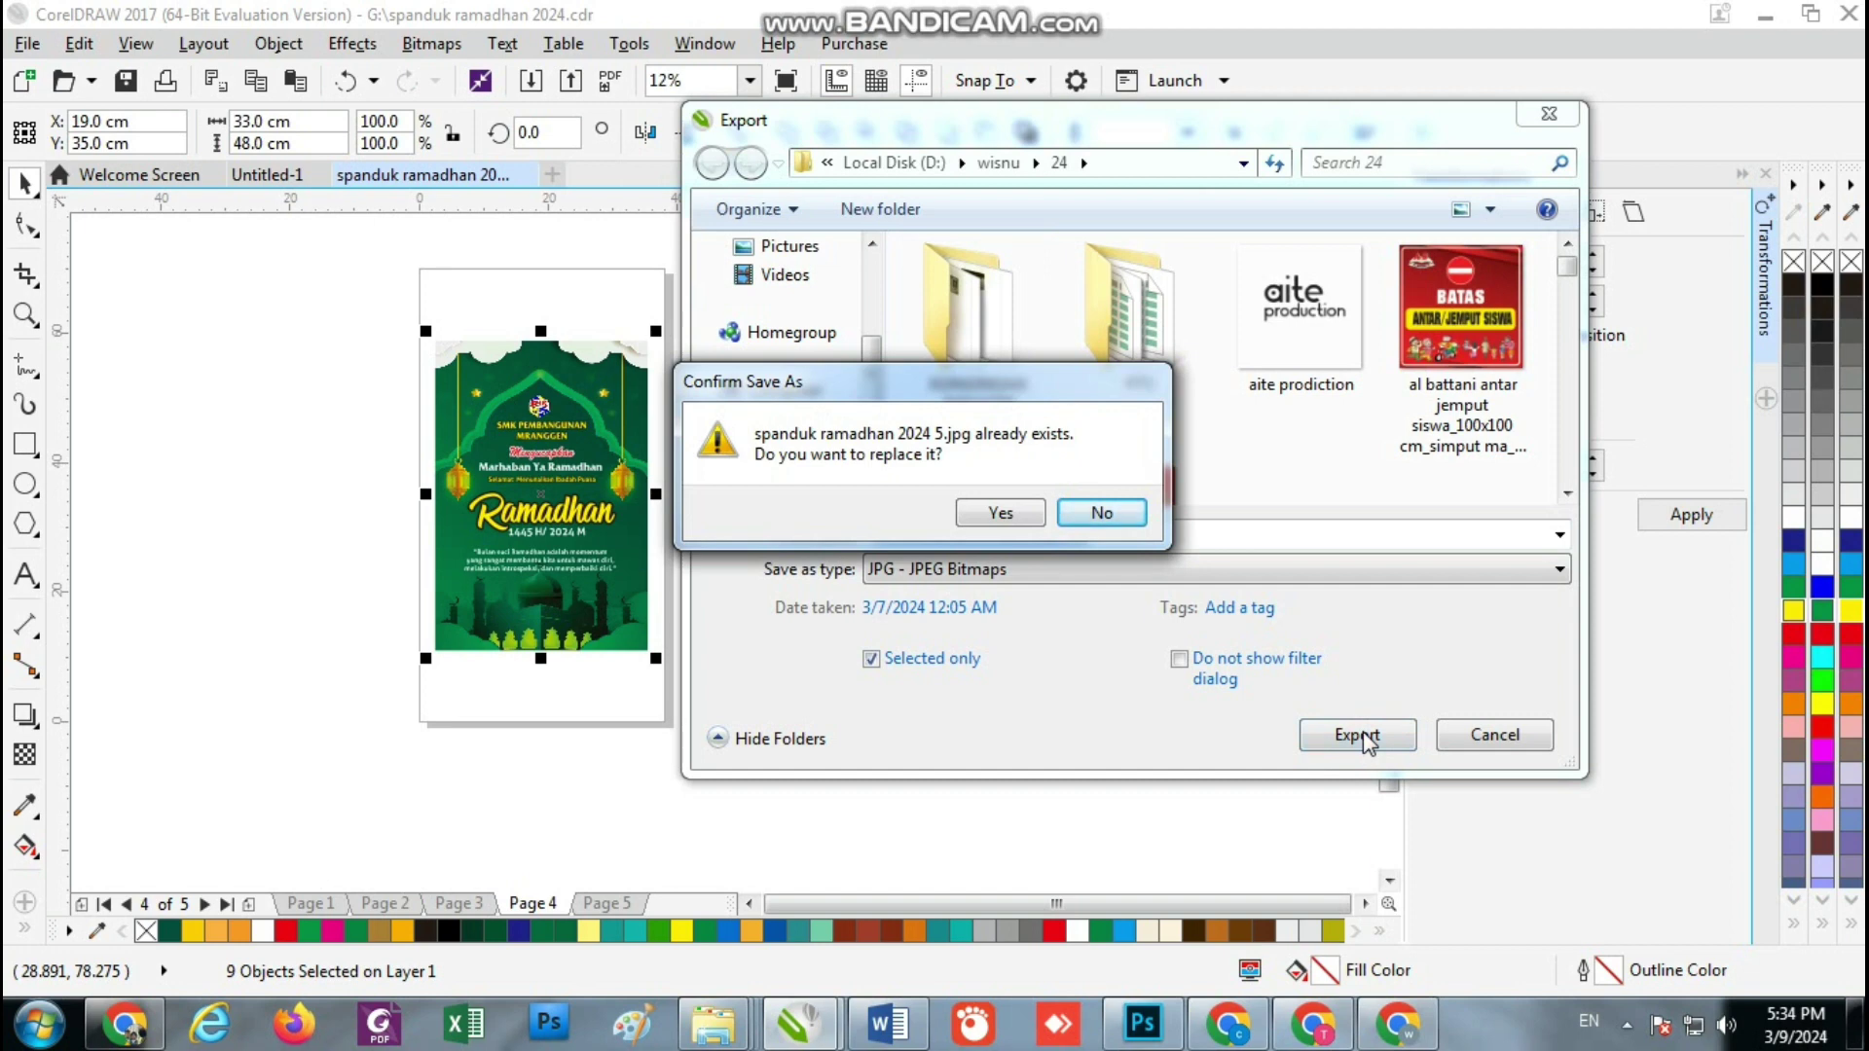
key("Left")
key("Return")
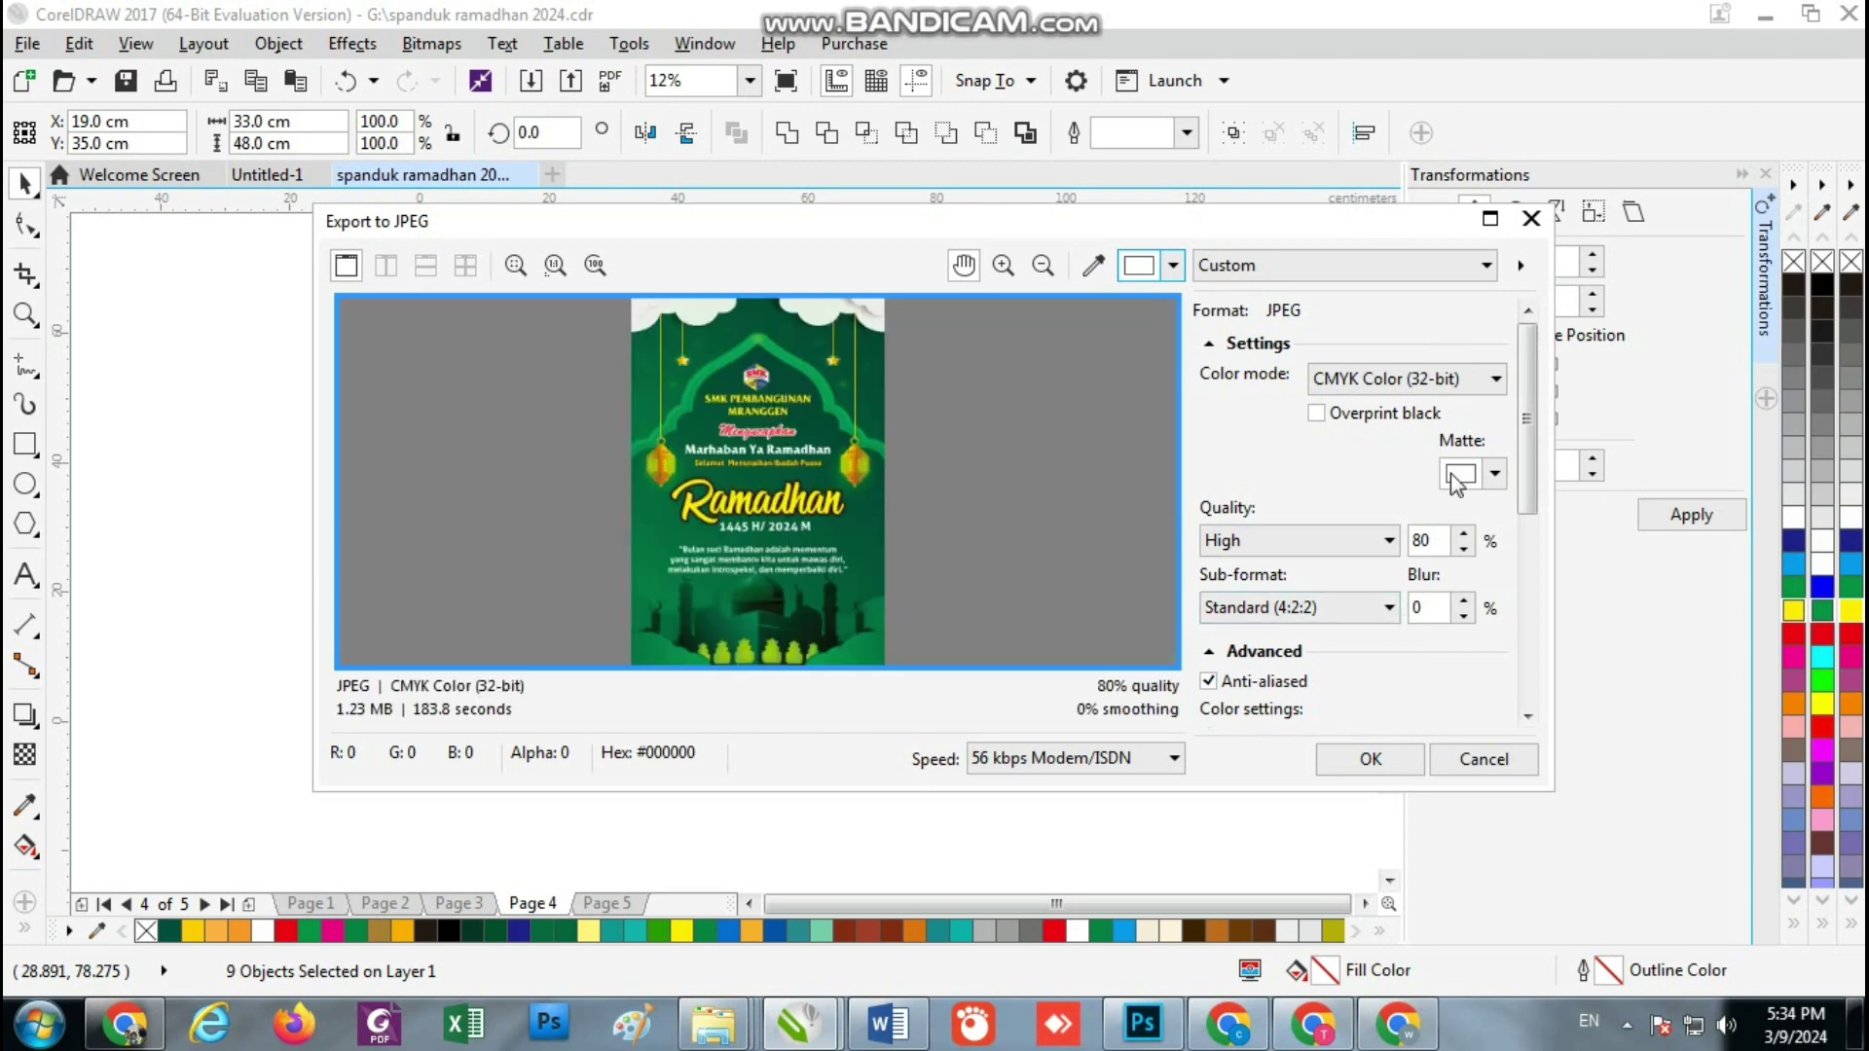
Complete the green poster's JPEG export in RGB Color (24-bit) mode
left_click(1450, 379)
left_click(1402, 425)
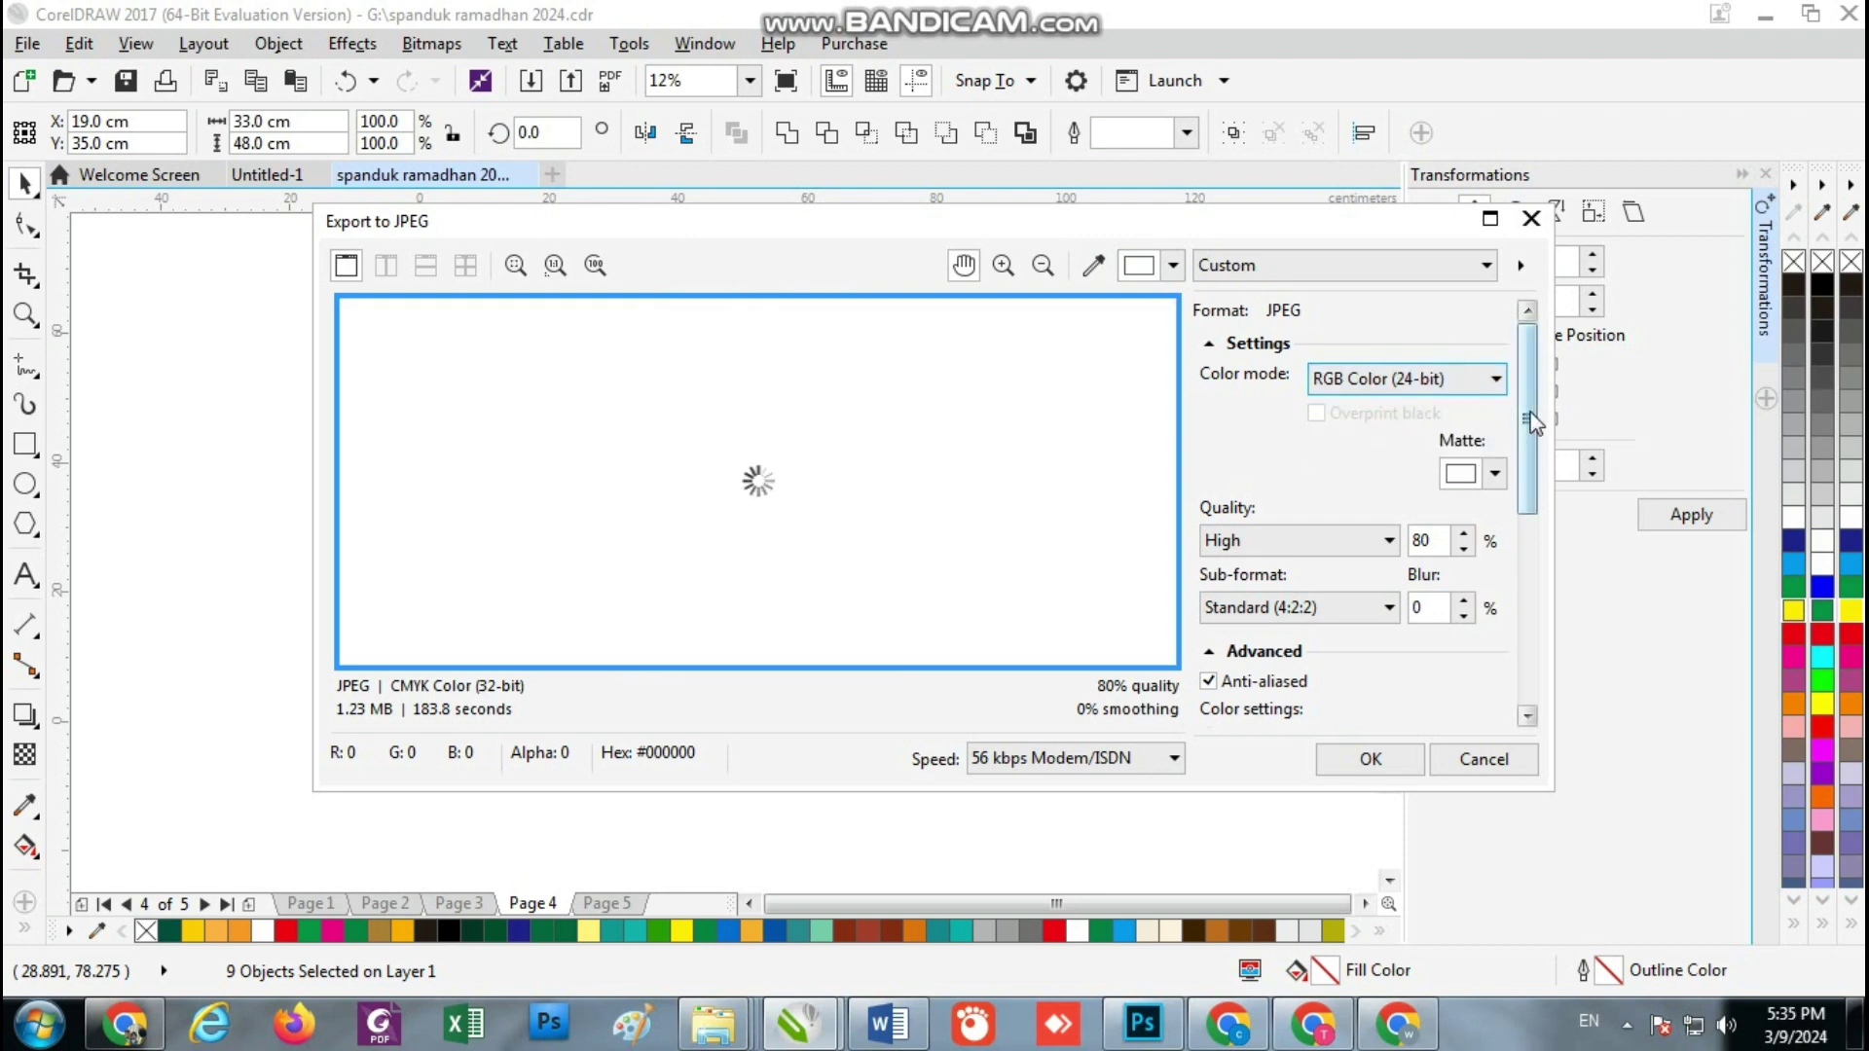
left_click_drag(1523, 433, 1527, 685)
left_click(1402, 760)
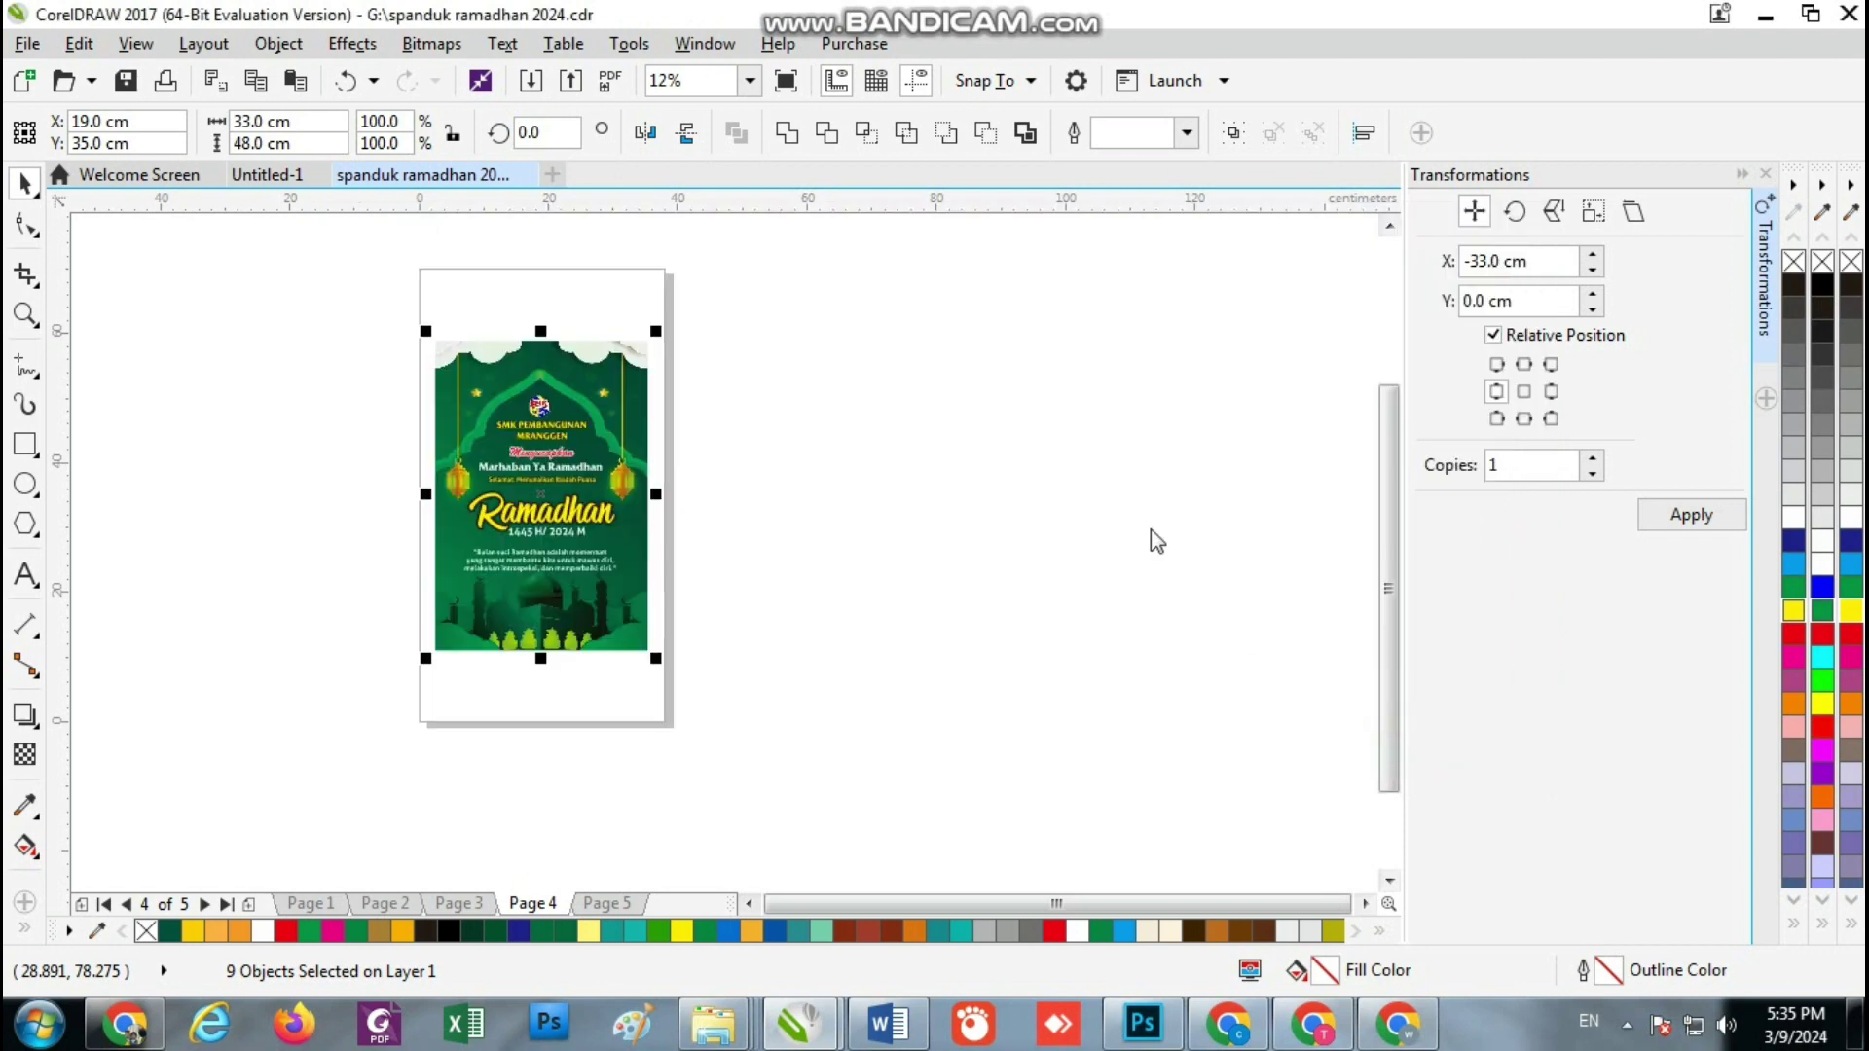
Fit the selected green poster on Page 4 to the view and check it in full-screen preview
left_click(749, 81)
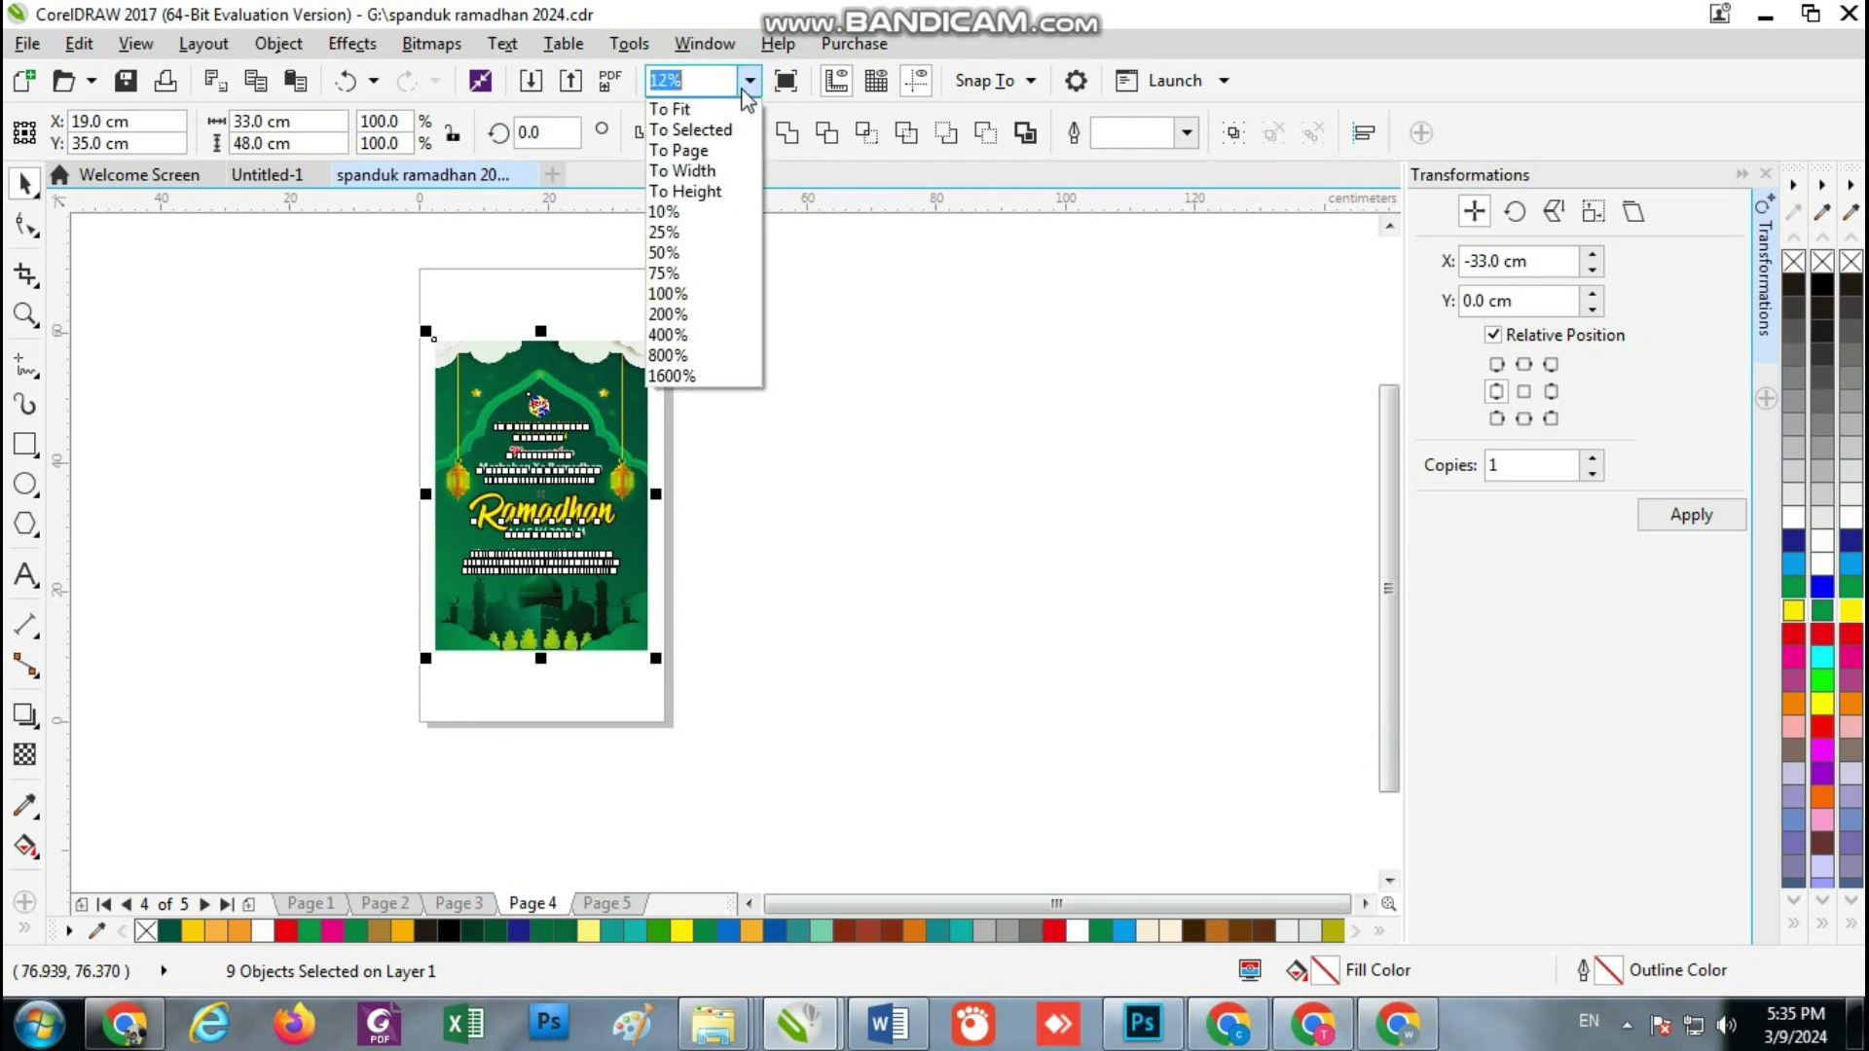
left_click(690, 129)
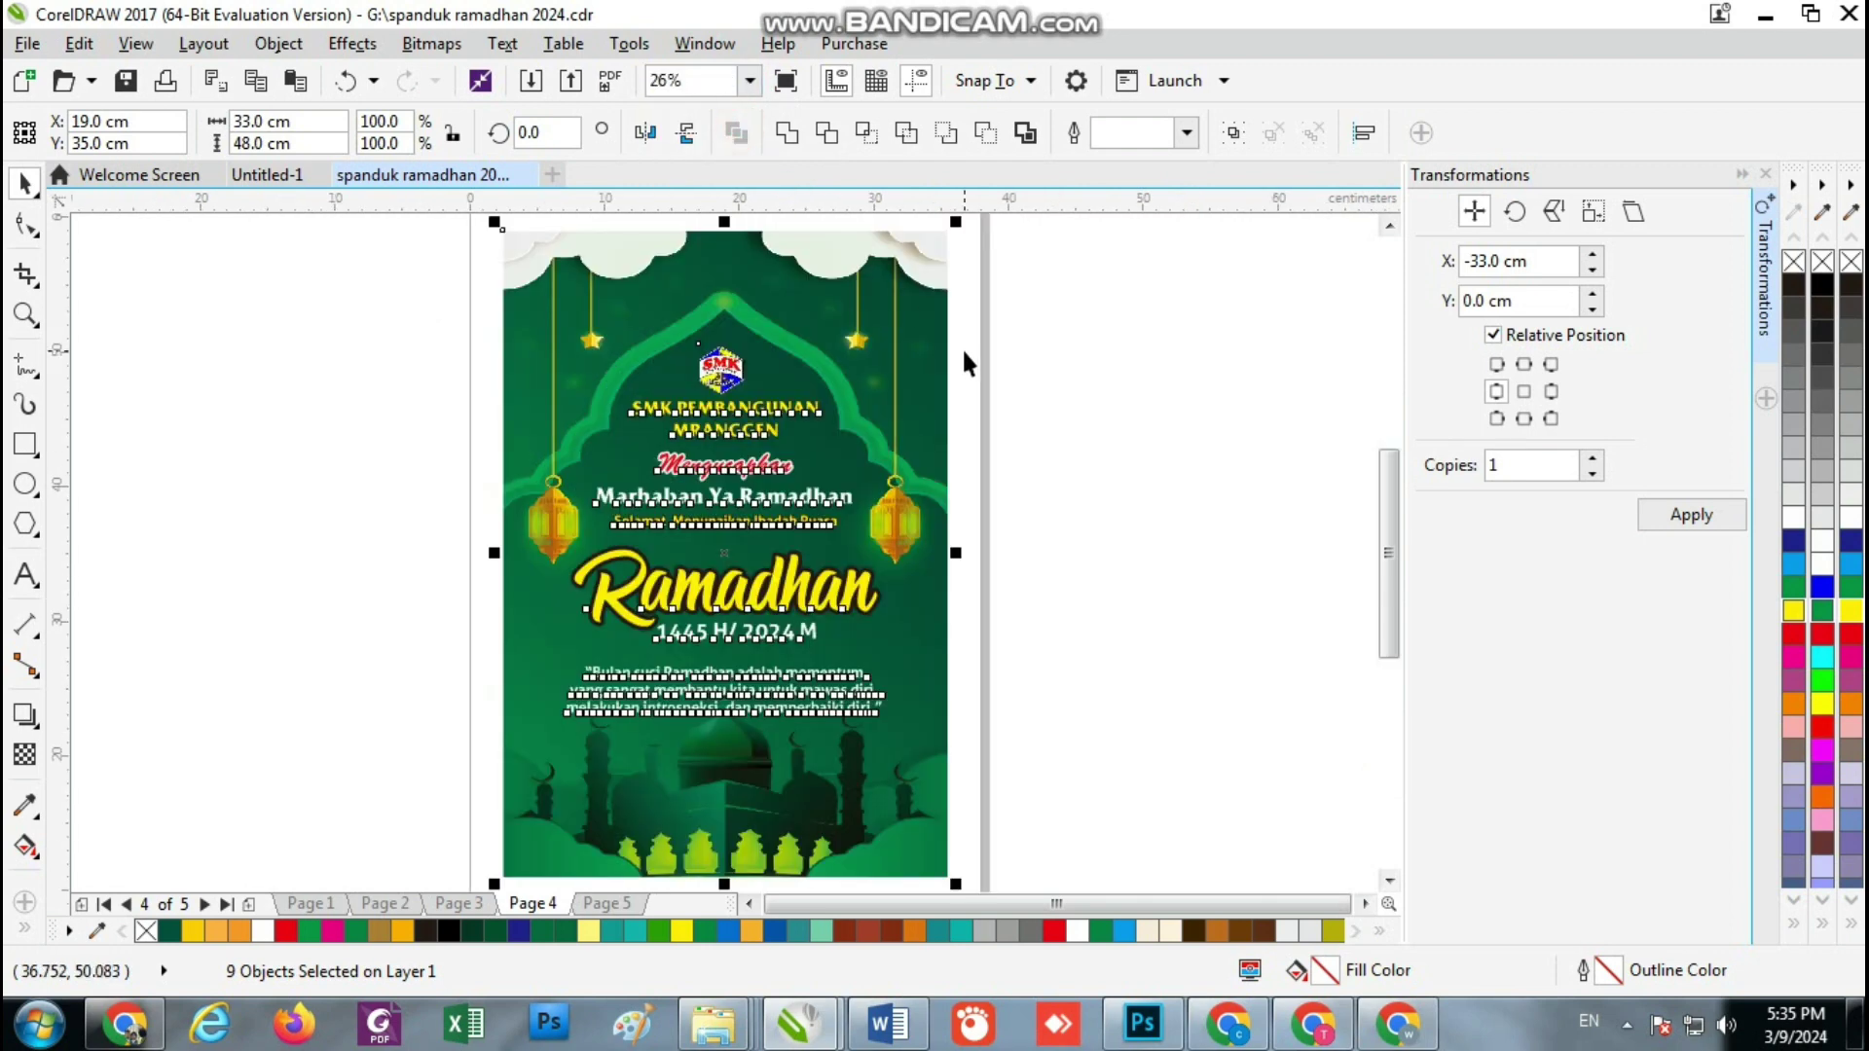
key("F9")
left_click(441, 421)
Go to Page 5 and check the blue Ramadhan banner in full-screen preview
left_click(620, 903)
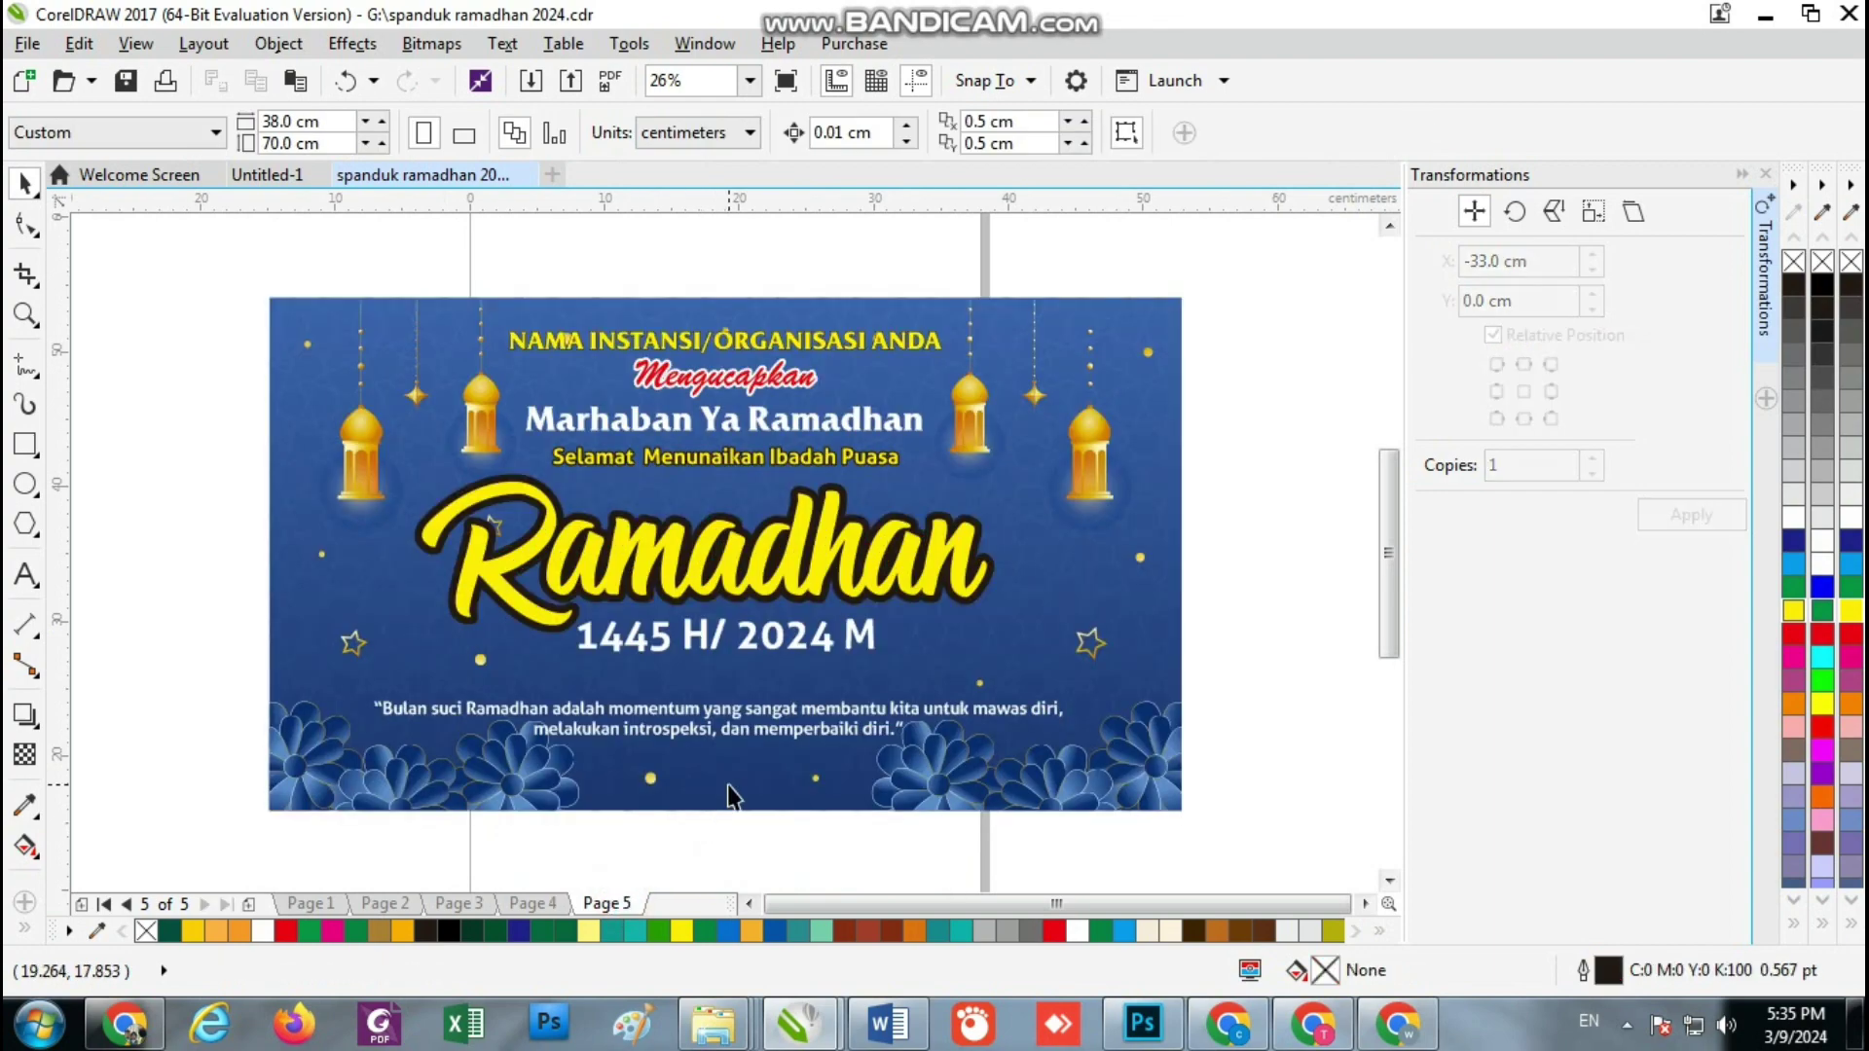
key("F9")
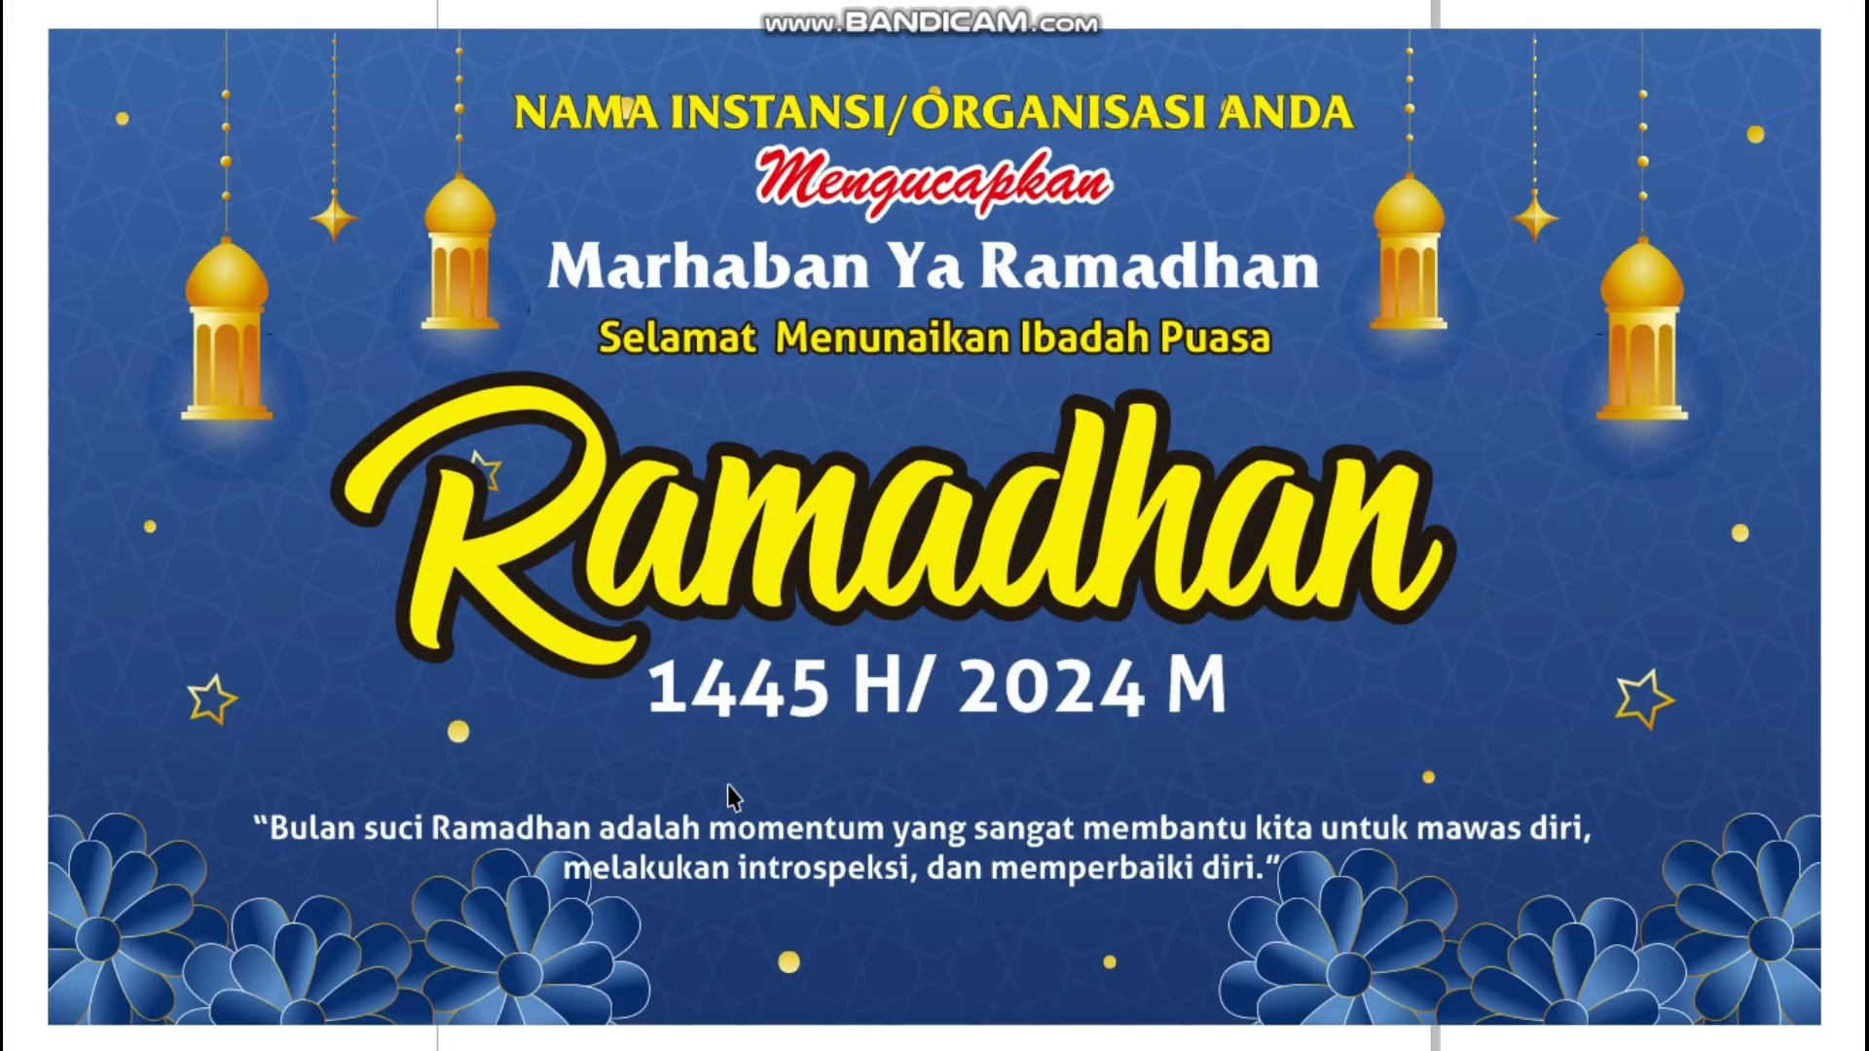
left_click(727, 784)
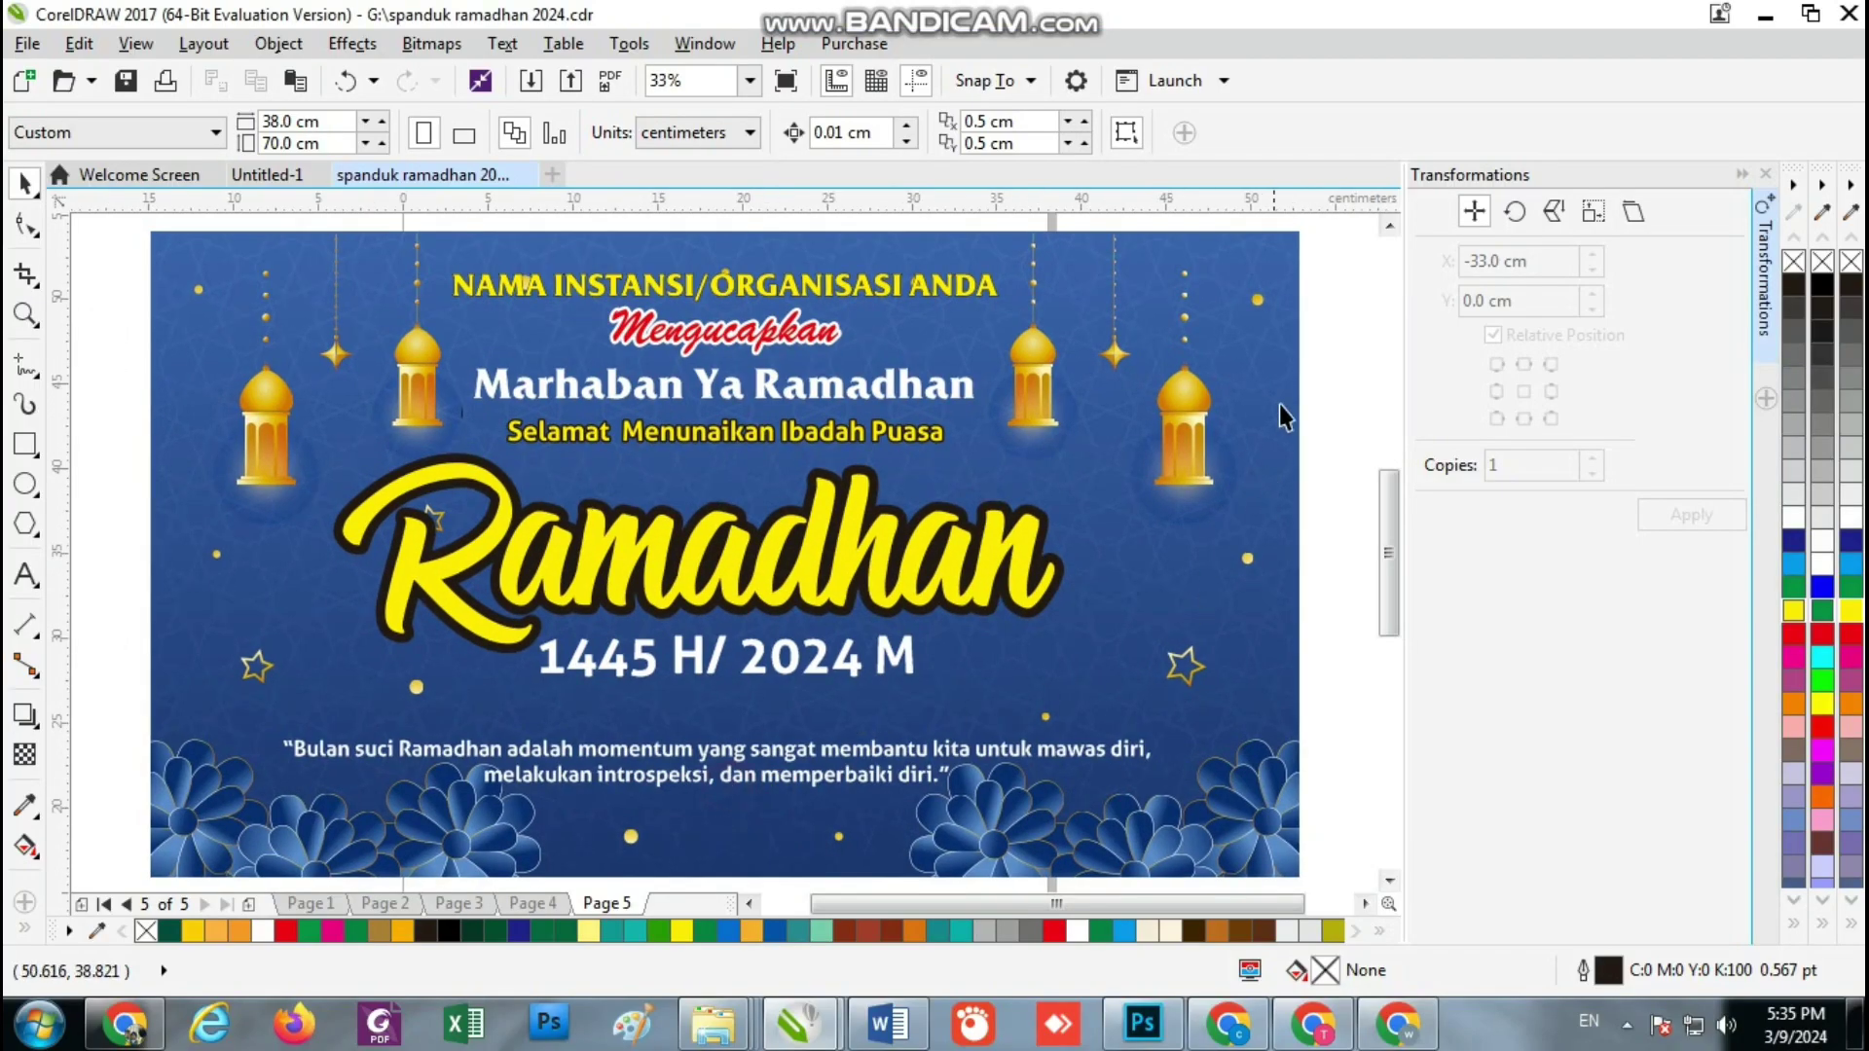
scroll(889, 346, "down", 2)
Go to Page 3, fit its three selected banners to the view and inspect them in full-screen preview
left_click(458, 905)
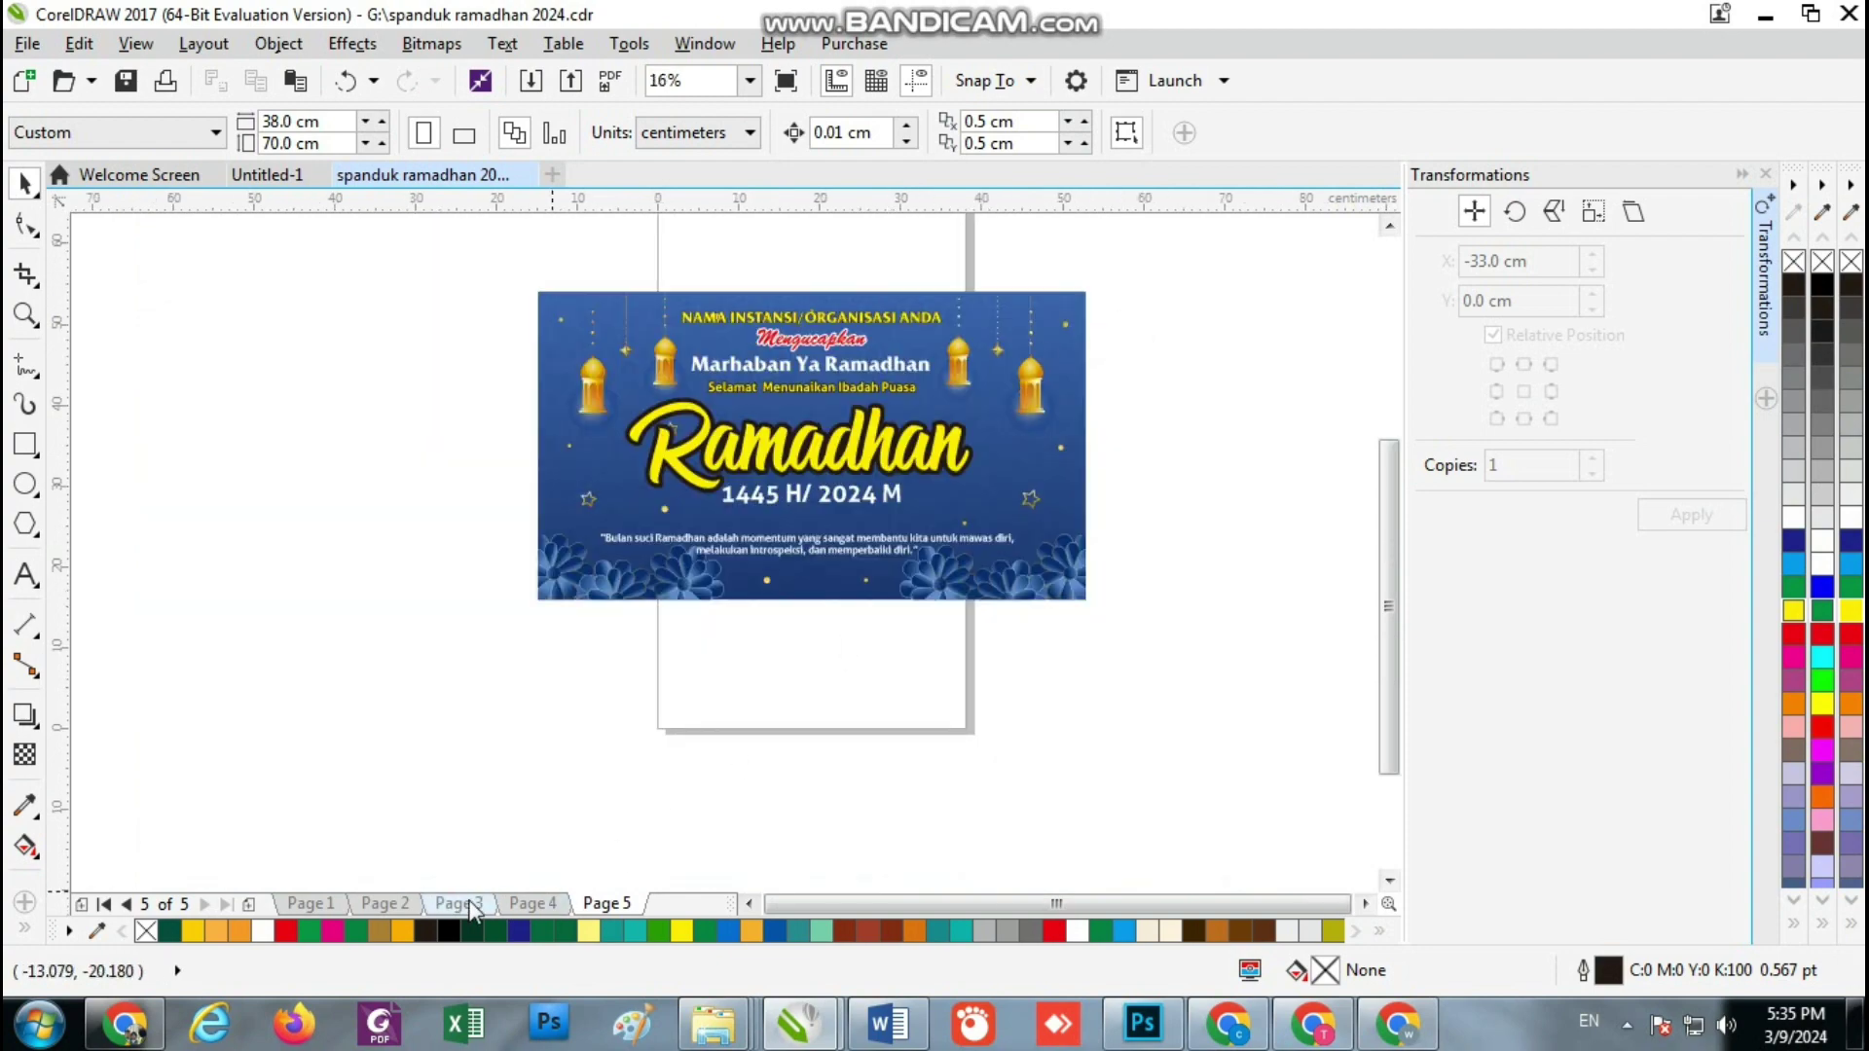
scroll(697, 605, "down", 3)
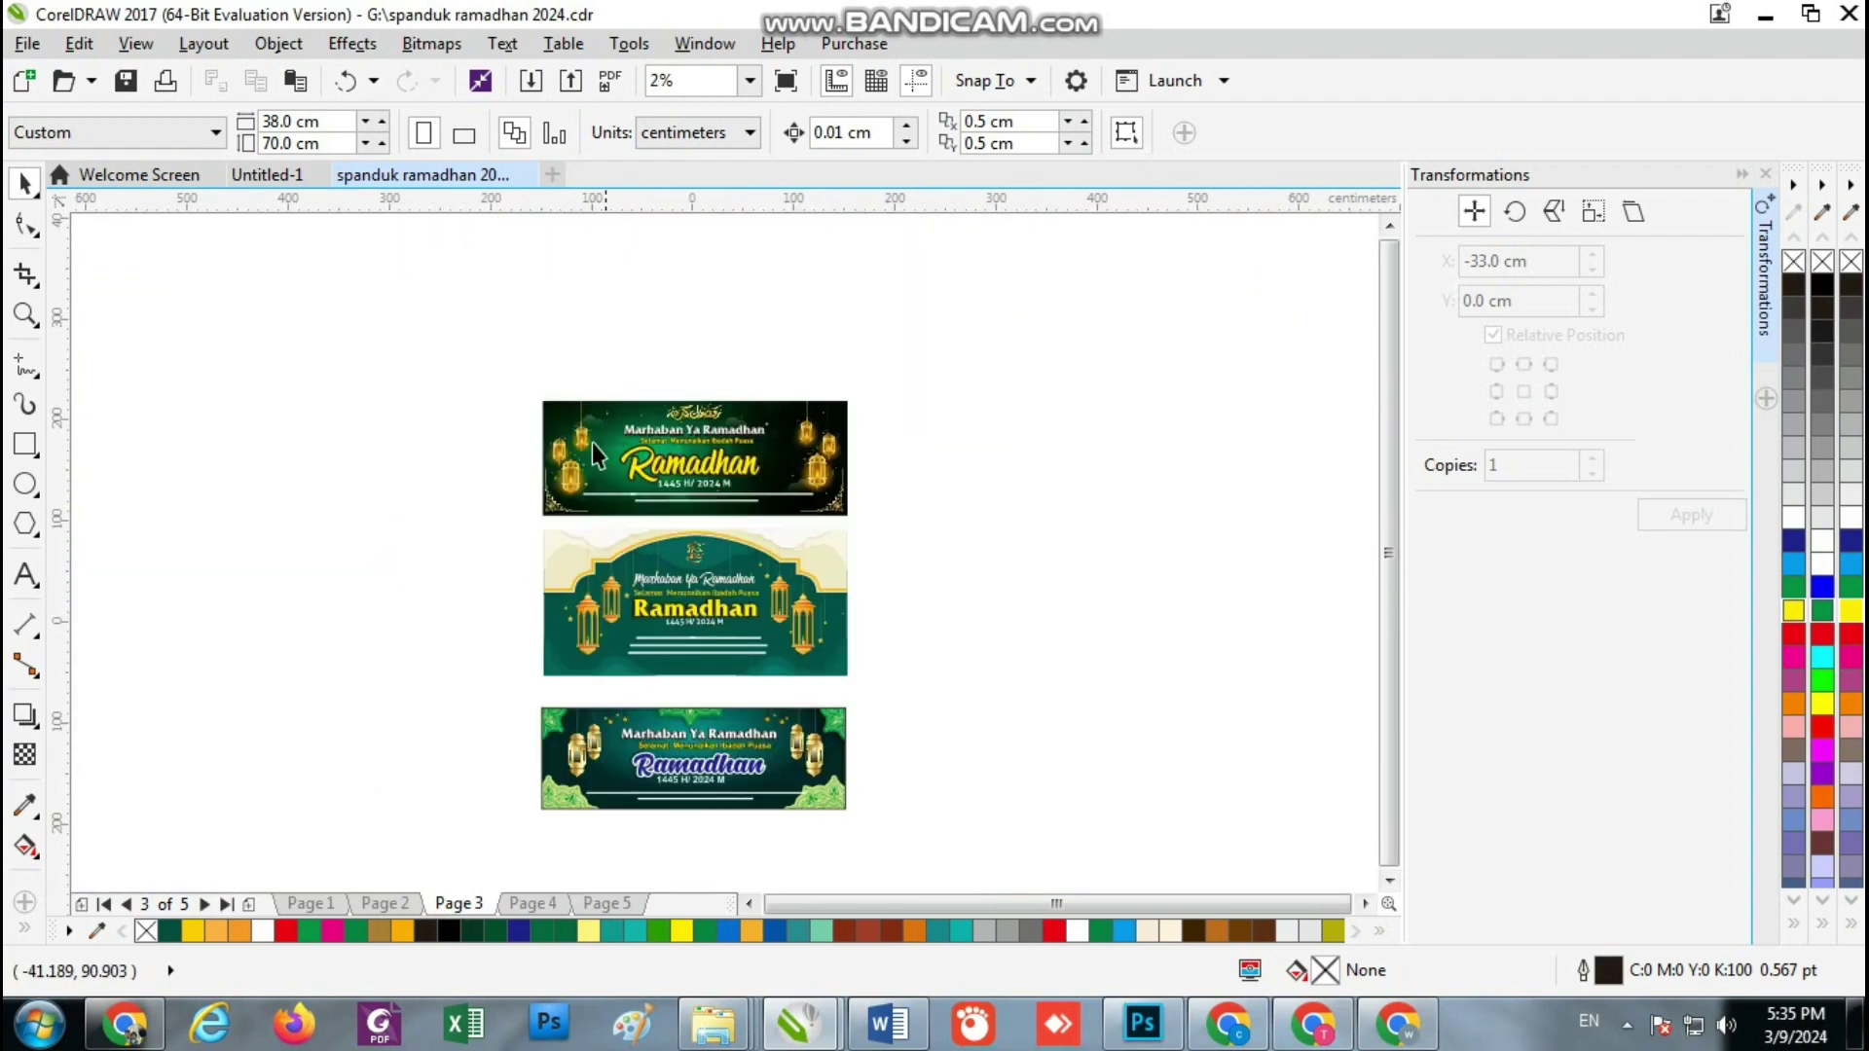
left_click_drag(507, 382, 907, 826)
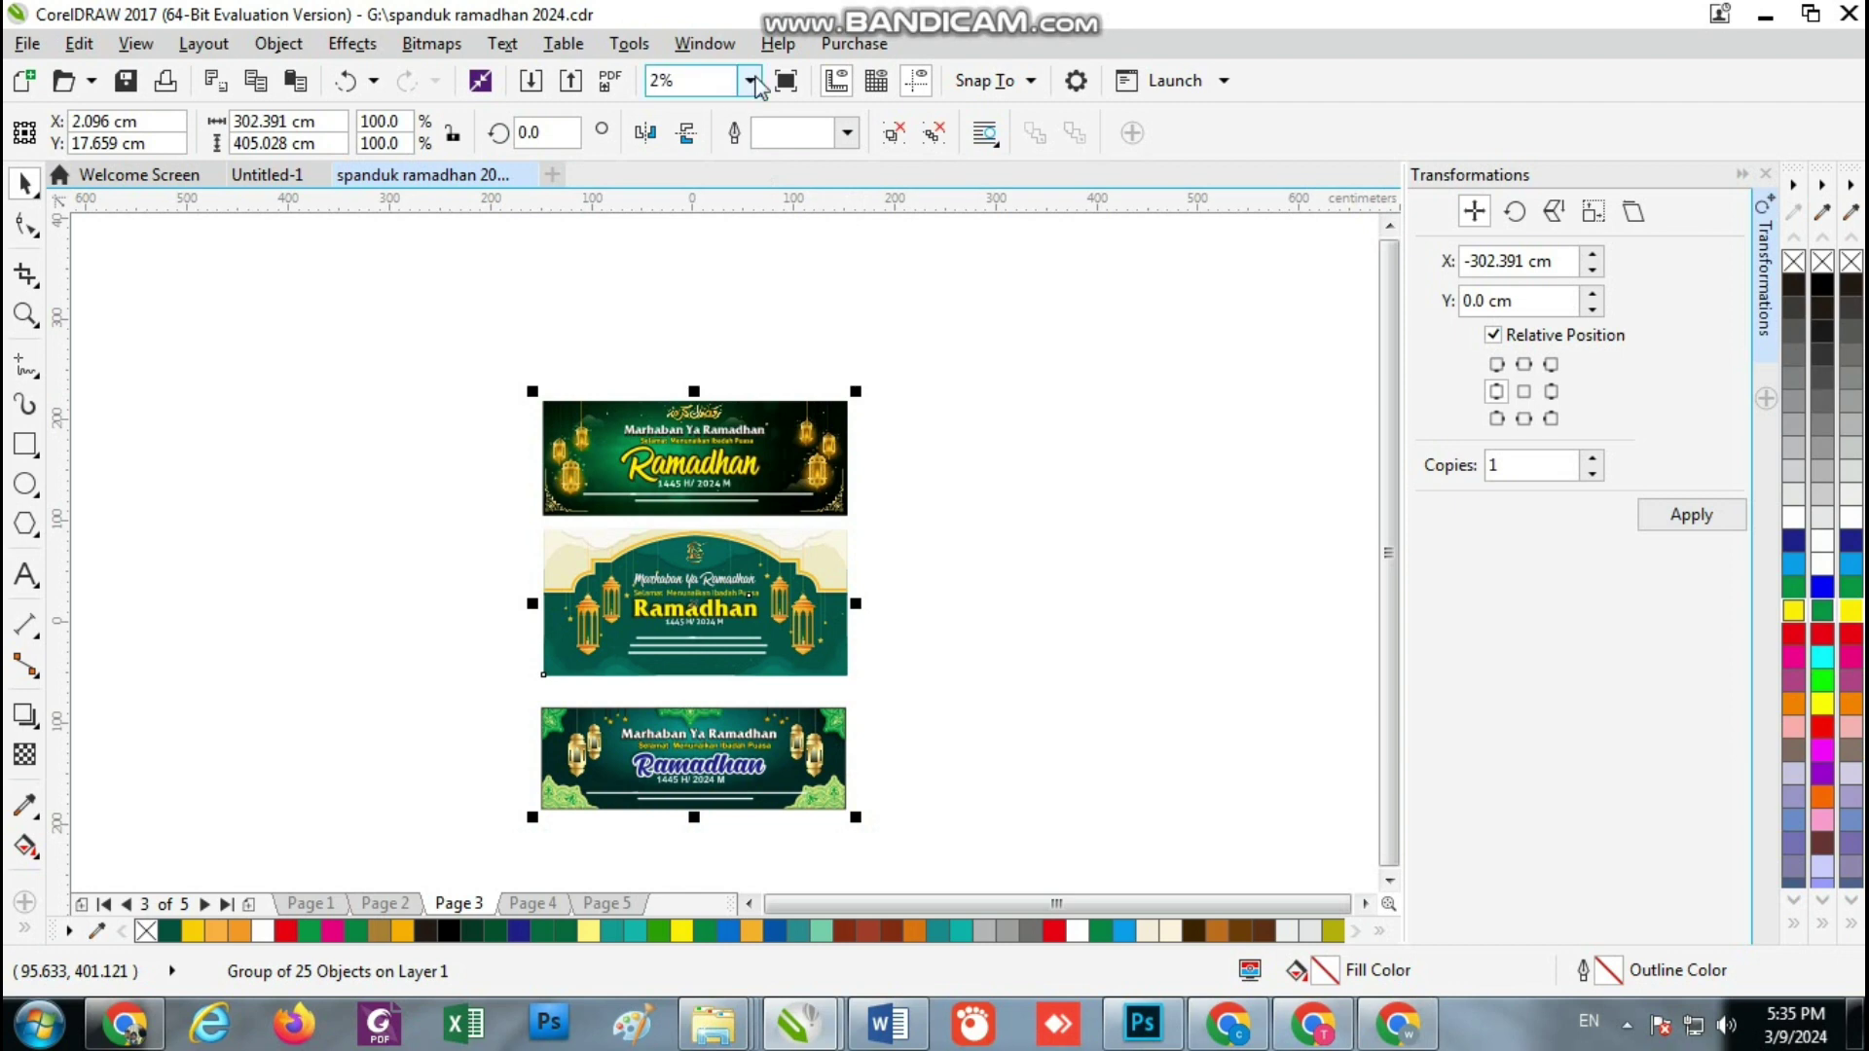
left_click(750, 79)
left_click(749, 129)
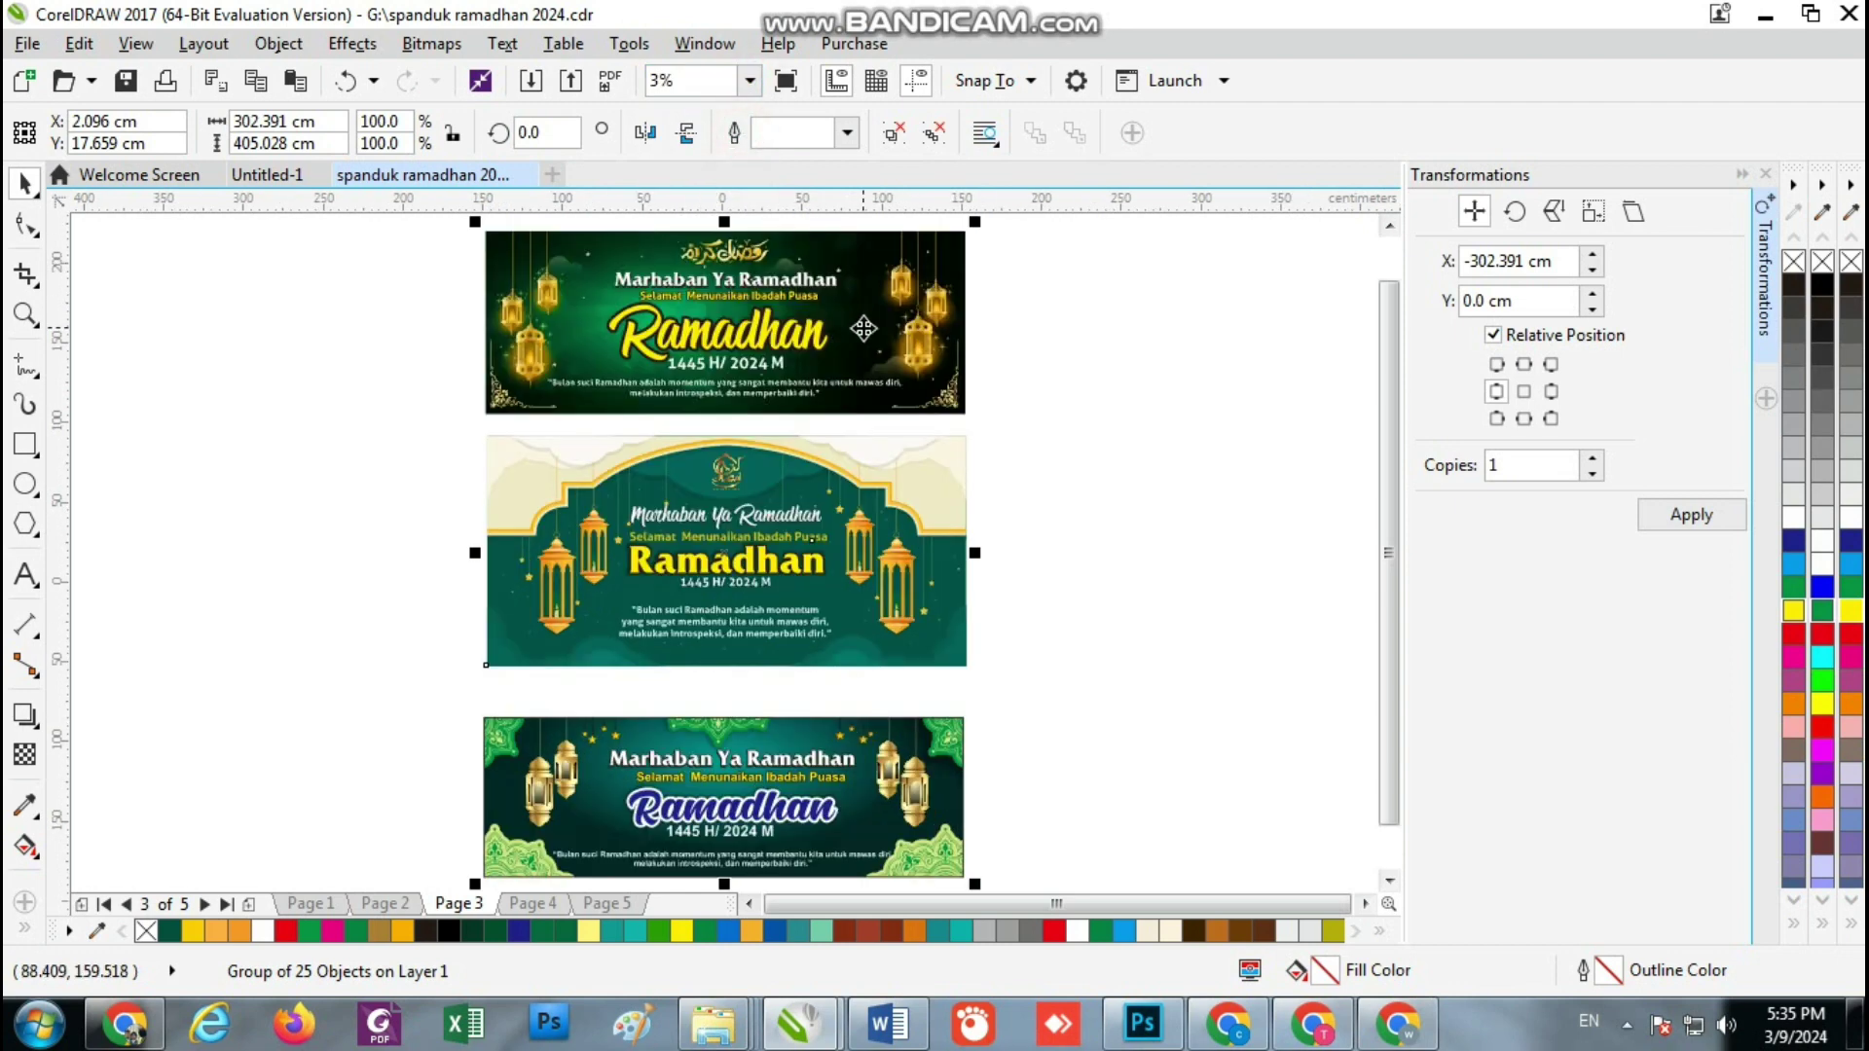
key("F9")
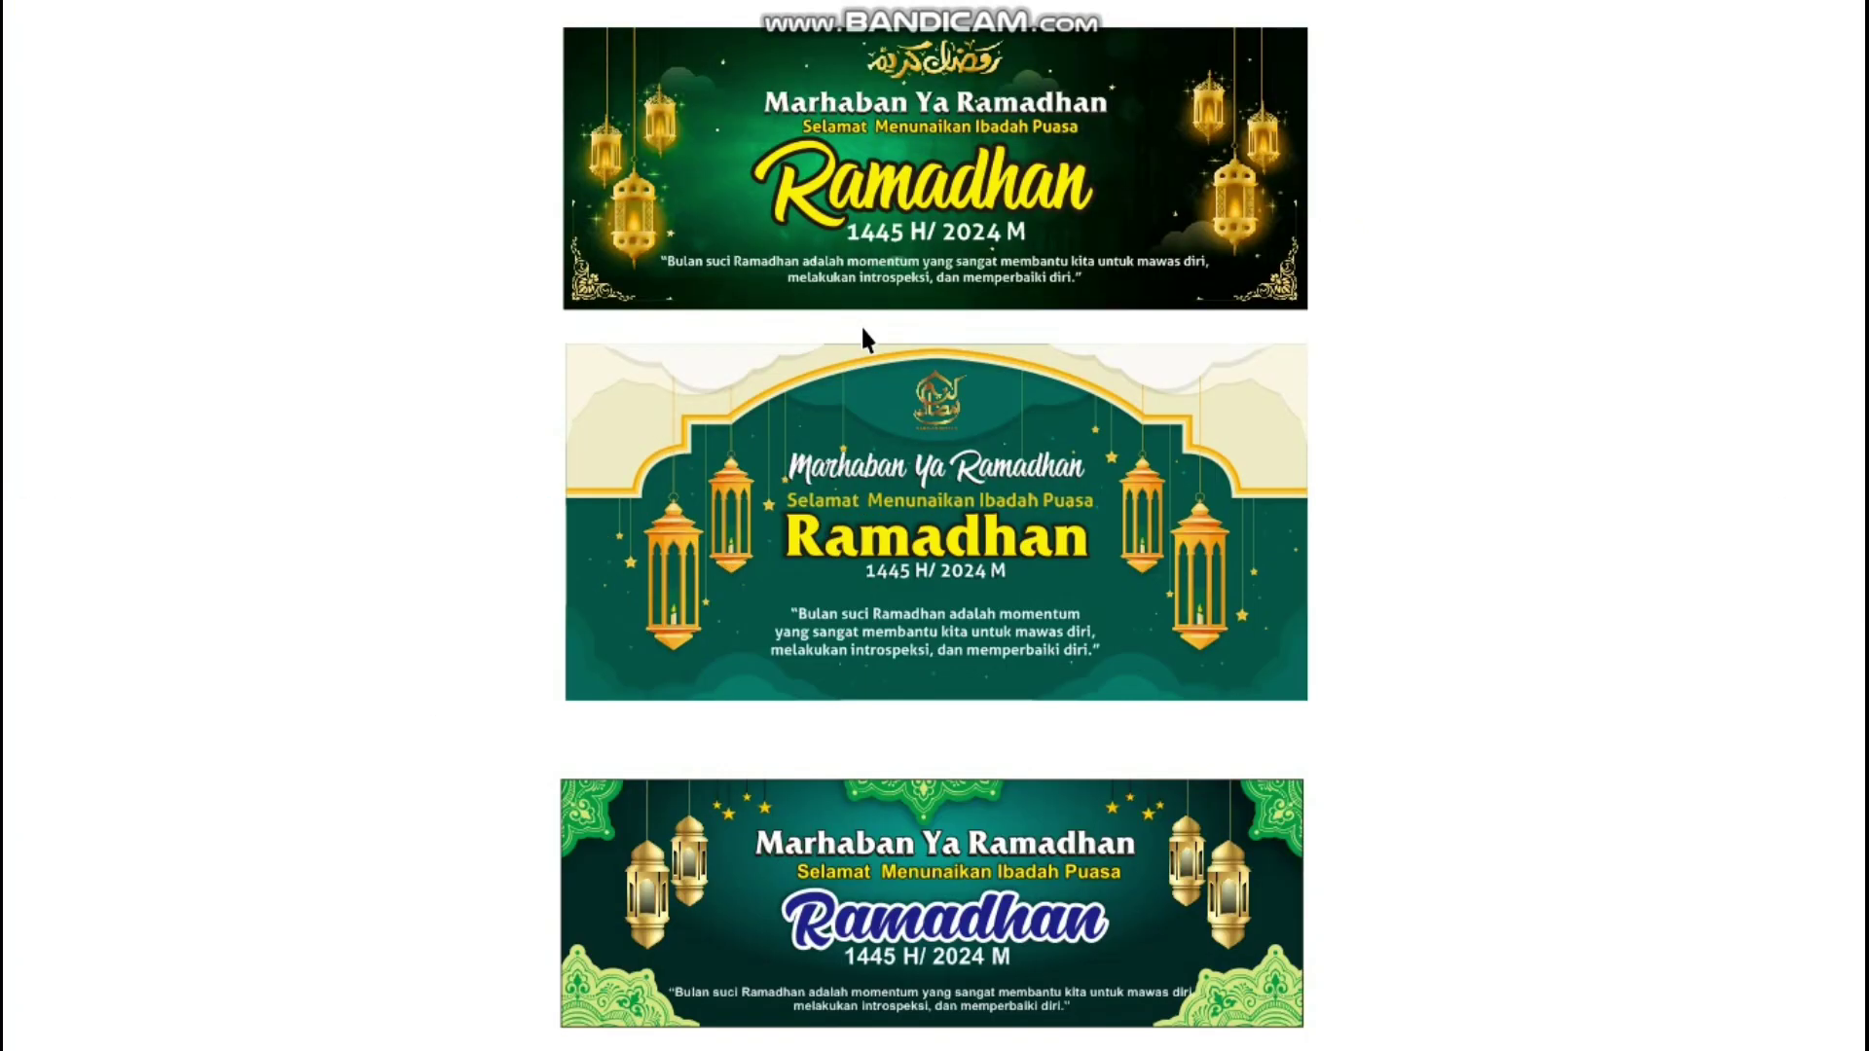
left_click(480, 432)
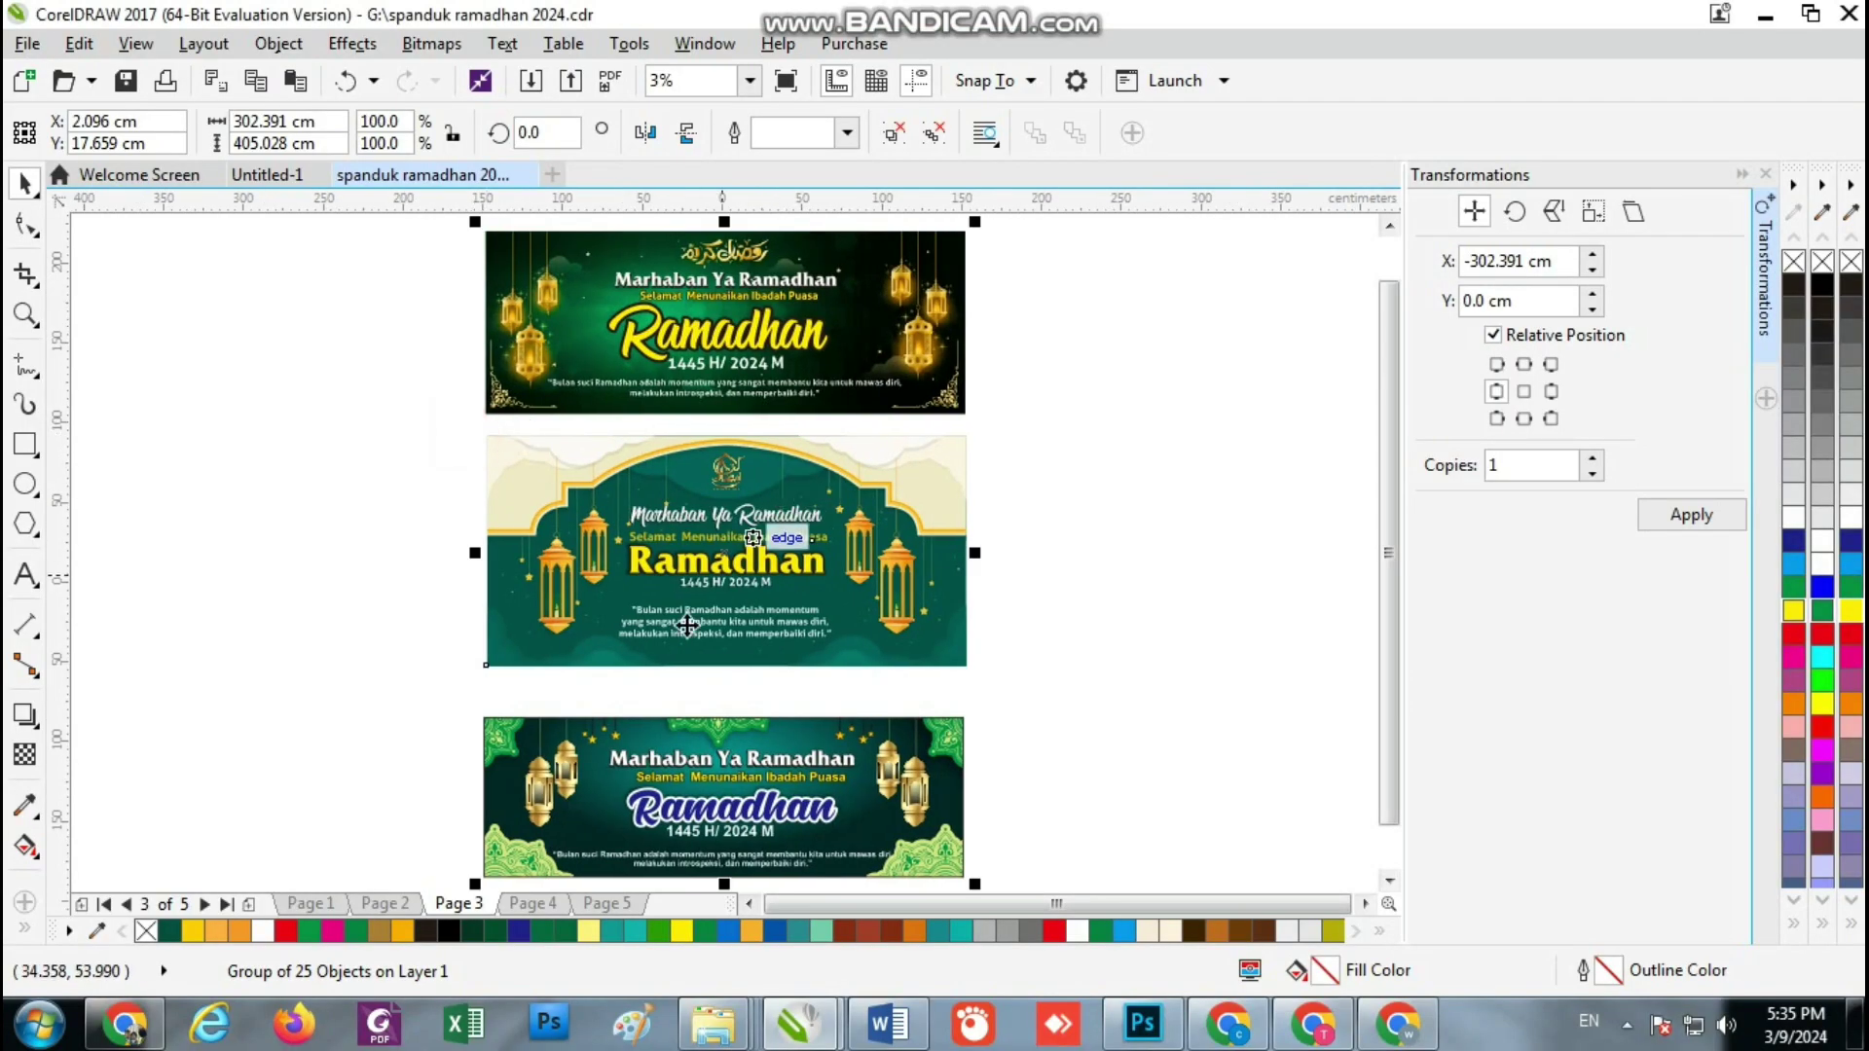
Go to Page 2, fit all its selected banners to the view and inspect them in full-screen preview
left_click(386, 901)
left_click_drag(643, 421, 785, 600)
left_click(758, 82)
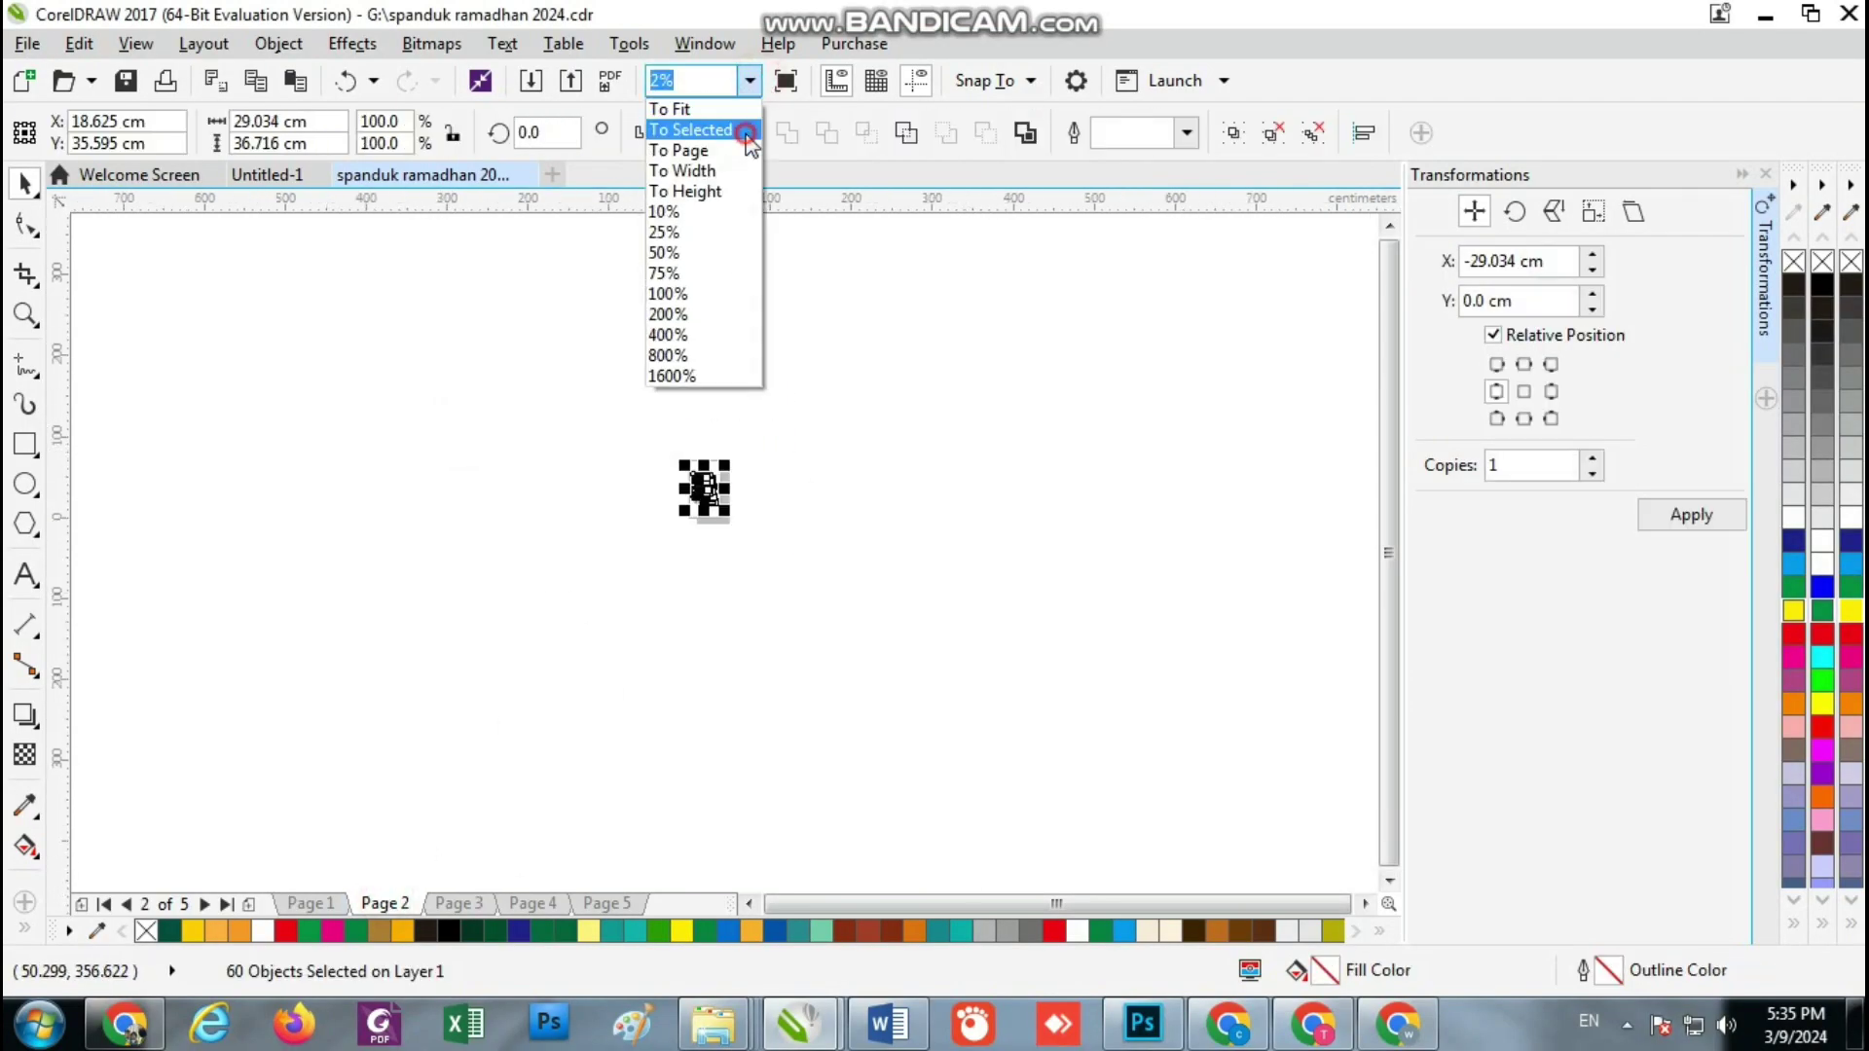
left_click(742, 127)
key("F9")
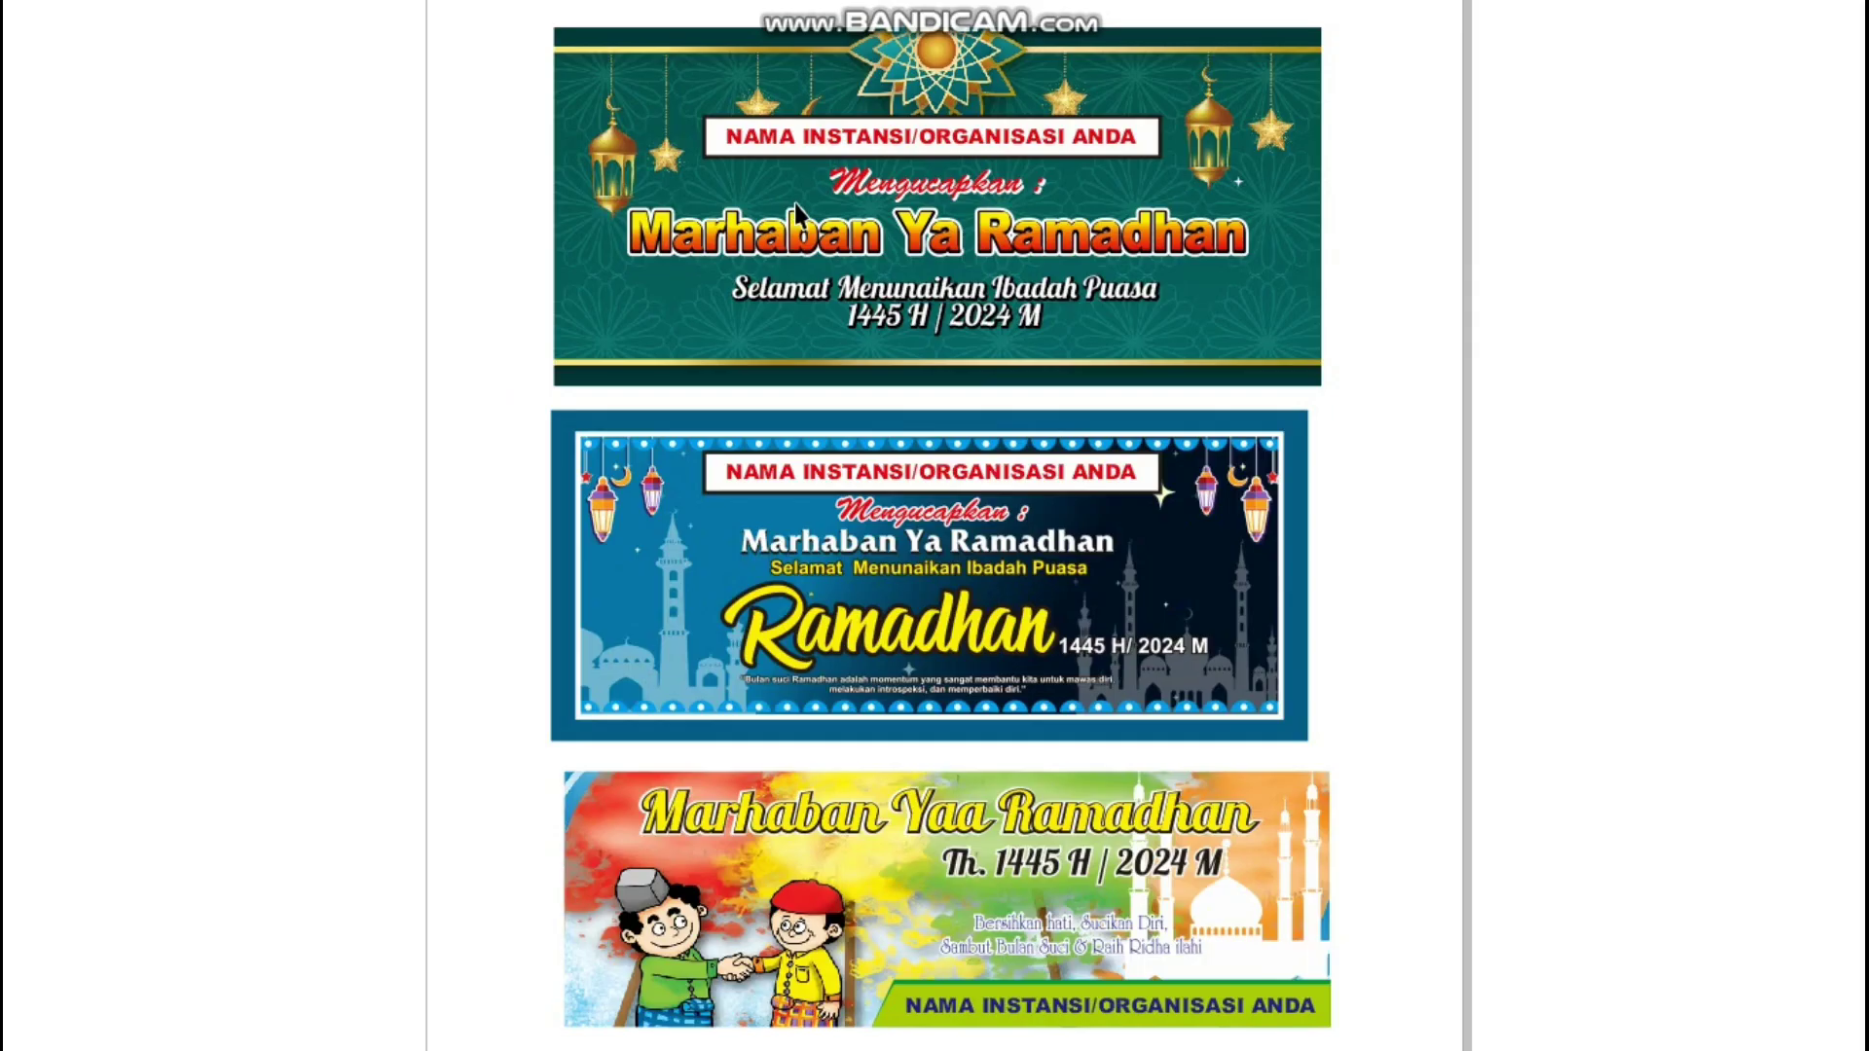
key("Escape")
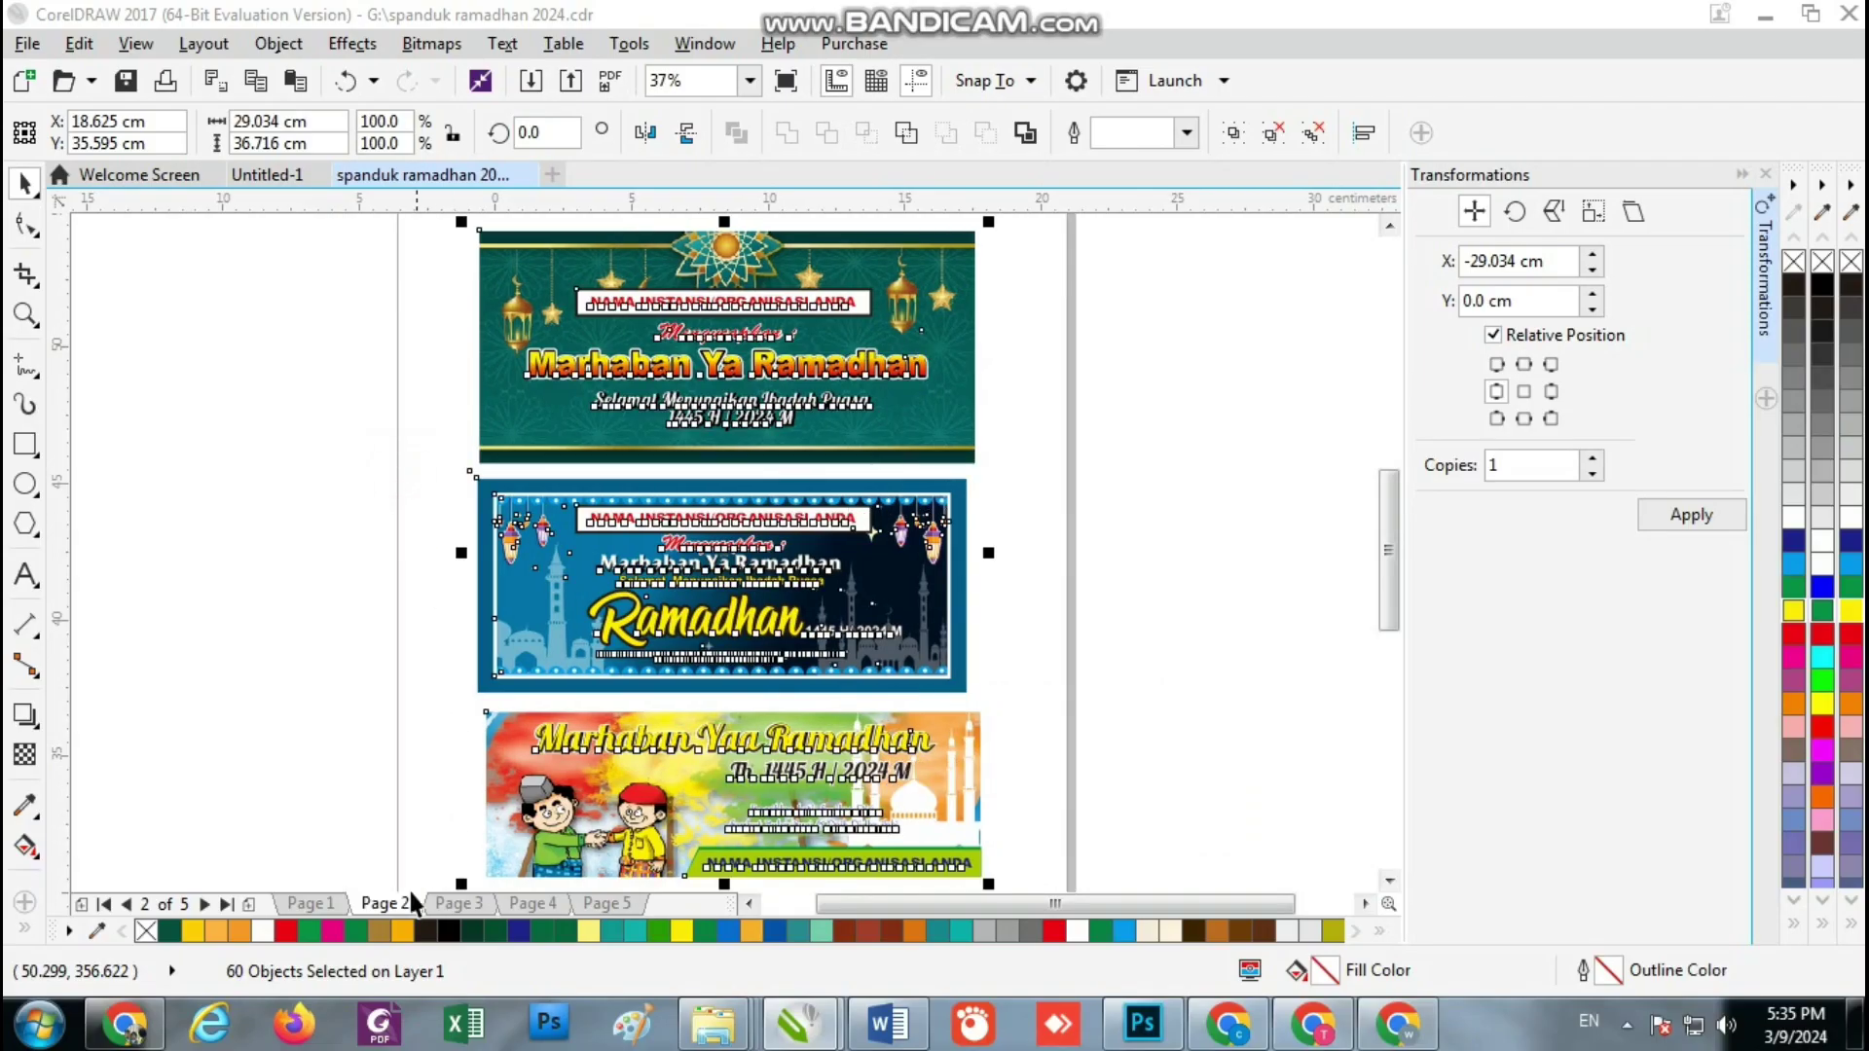
Go to Page 1, fit its four selected banners to the view and inspect them in full-screen preview
left_click(310, 903)
scroll(429, 564, "down", 2)
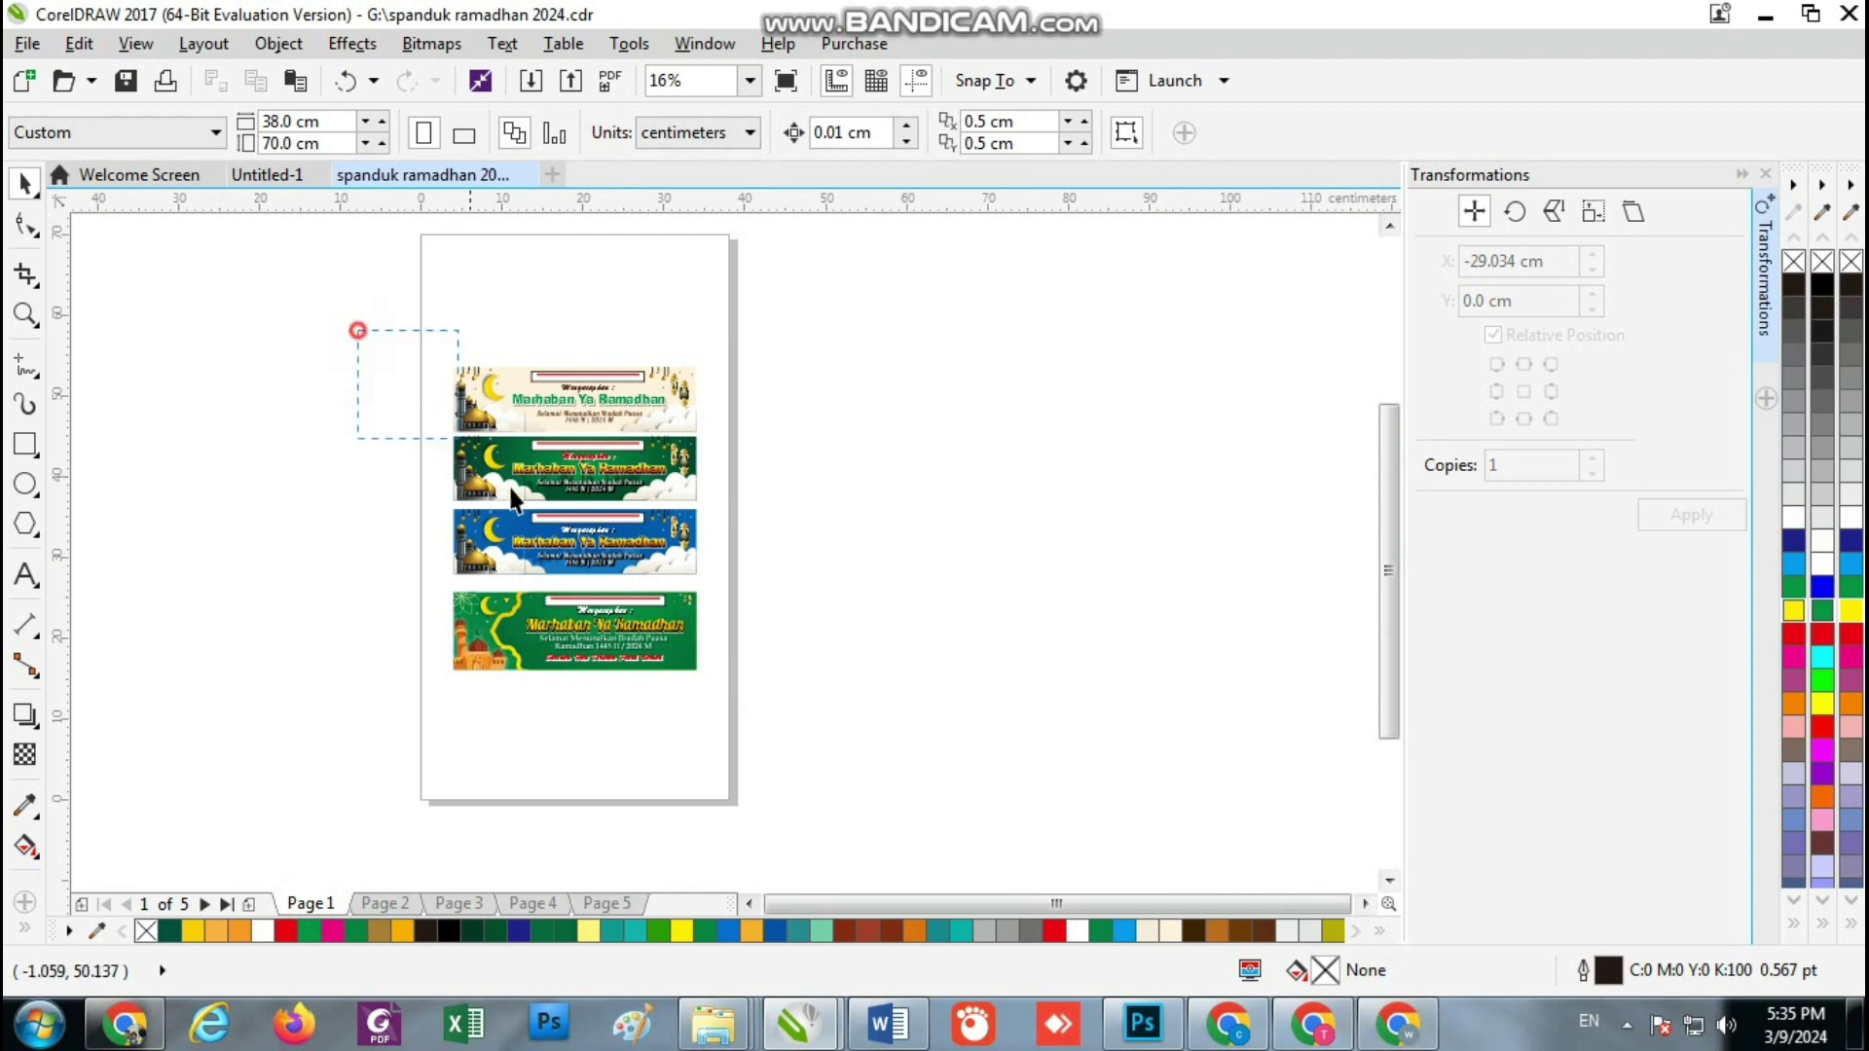
left_click_drag(513, 497, 803, 721)
left_click(750, 80)
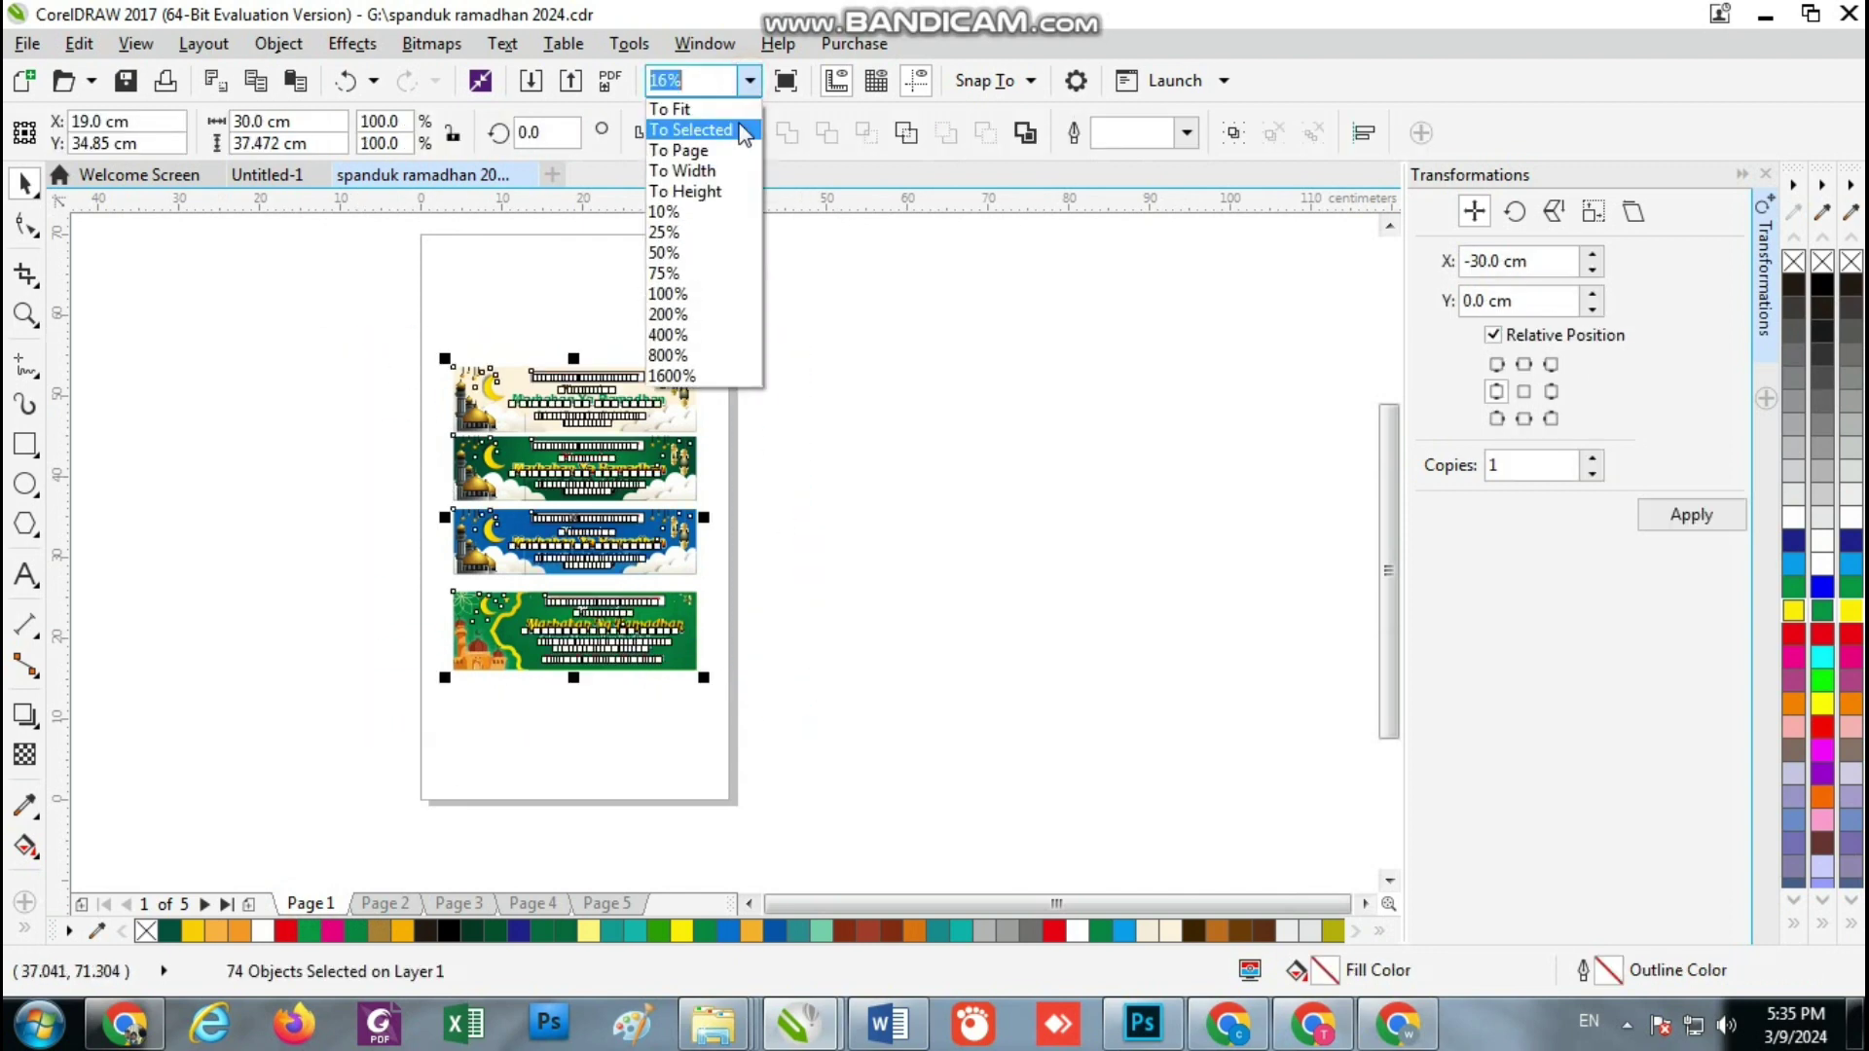
left_click(691, 130)
key("F9")
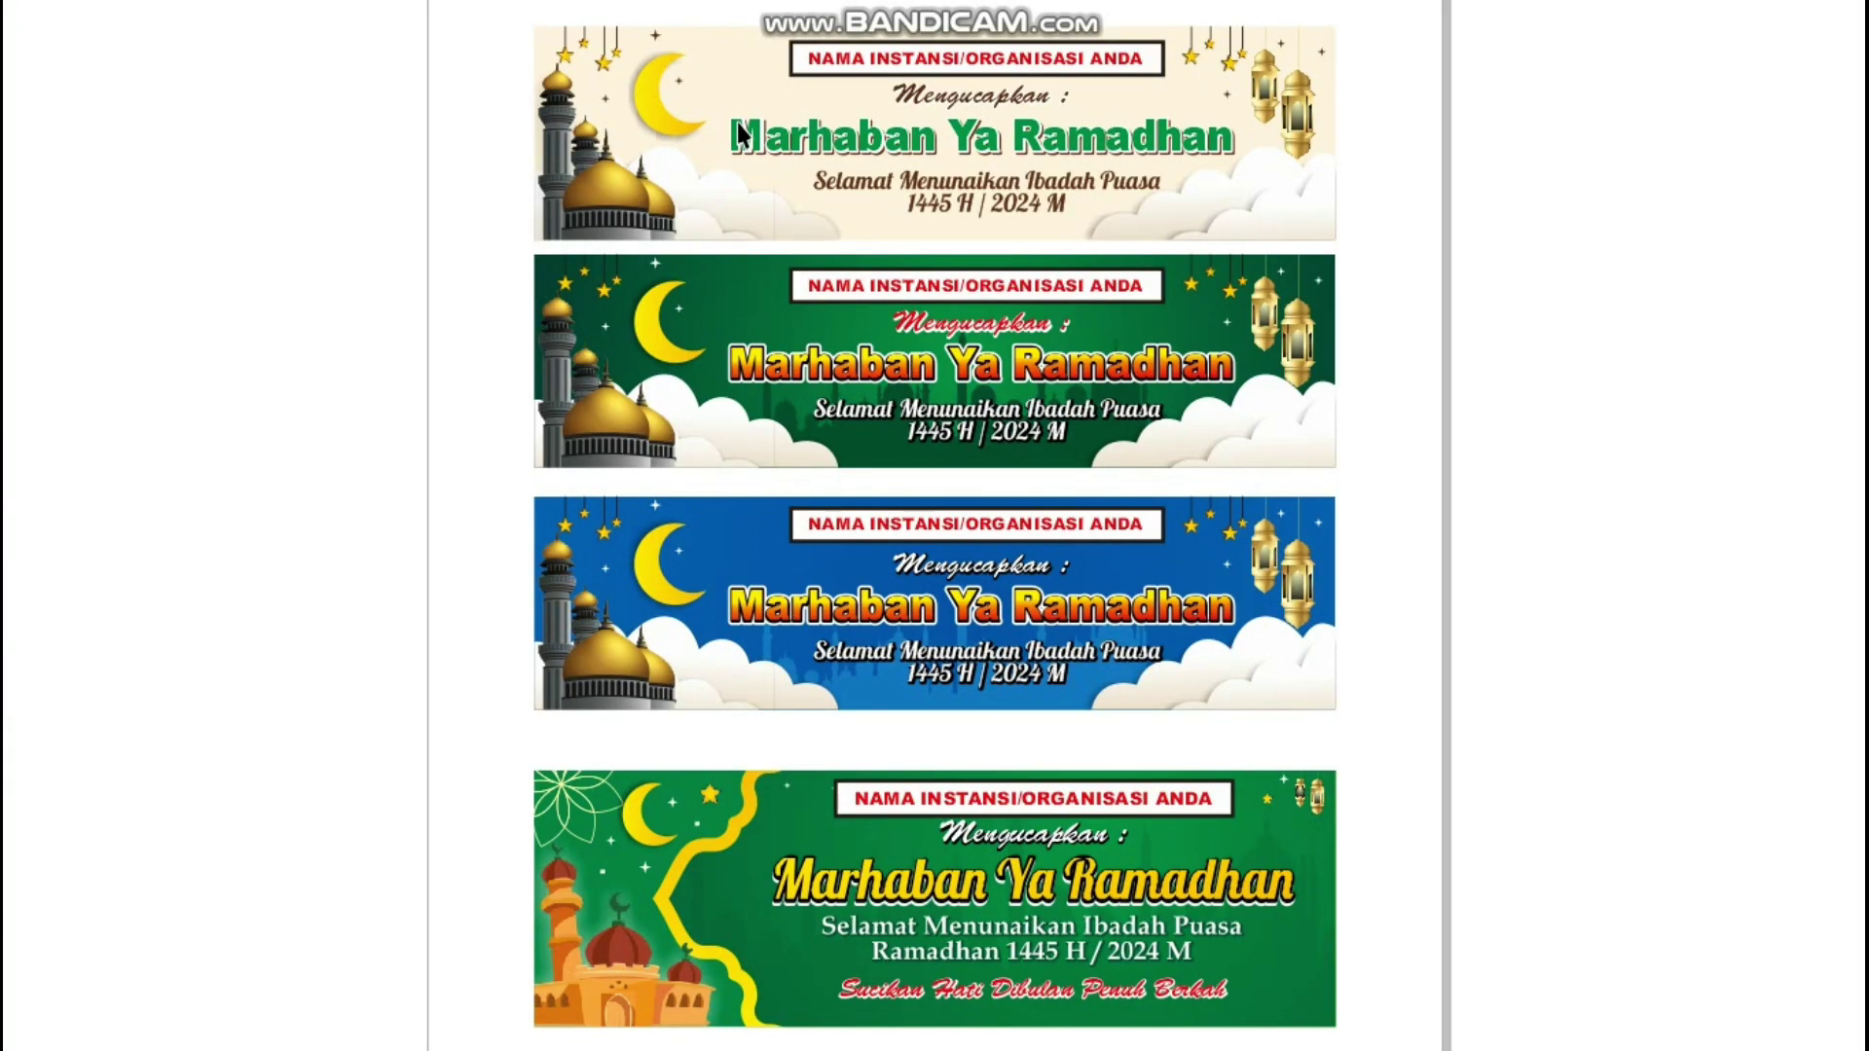
key("Escape")
scroll(306, 457, "down", 3)
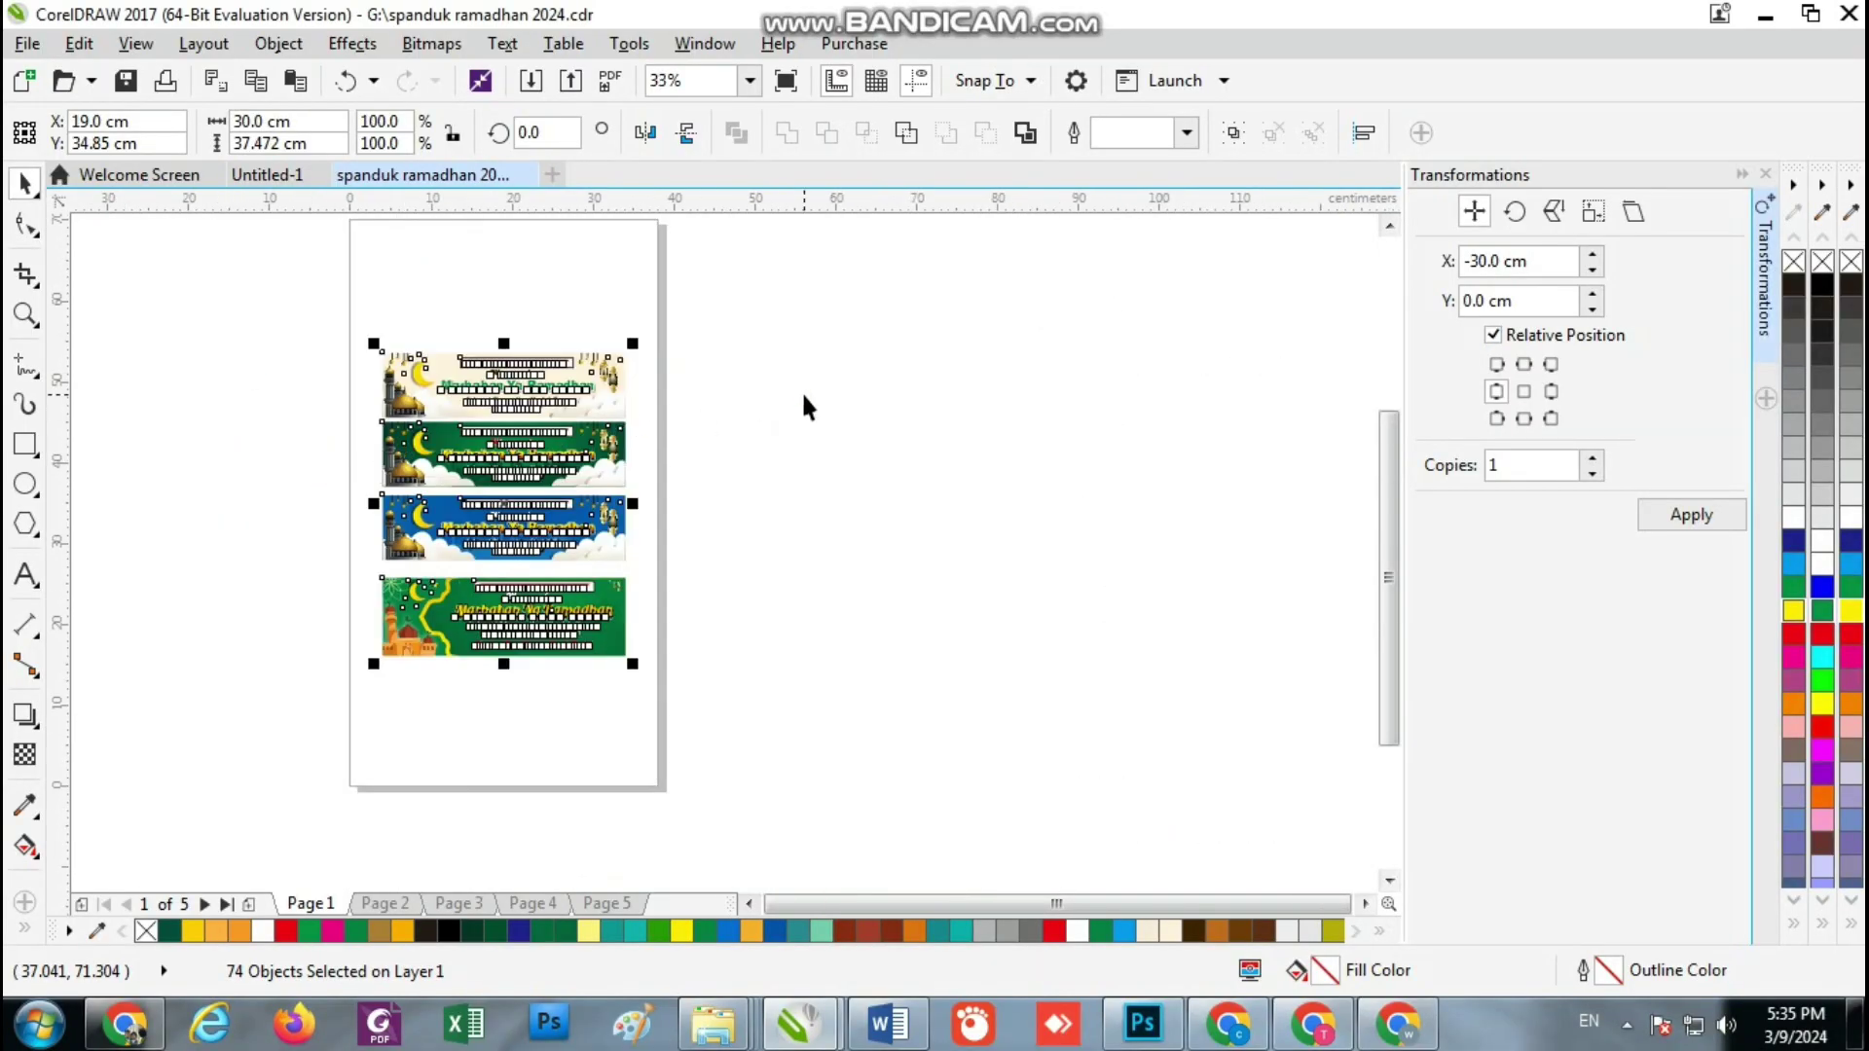